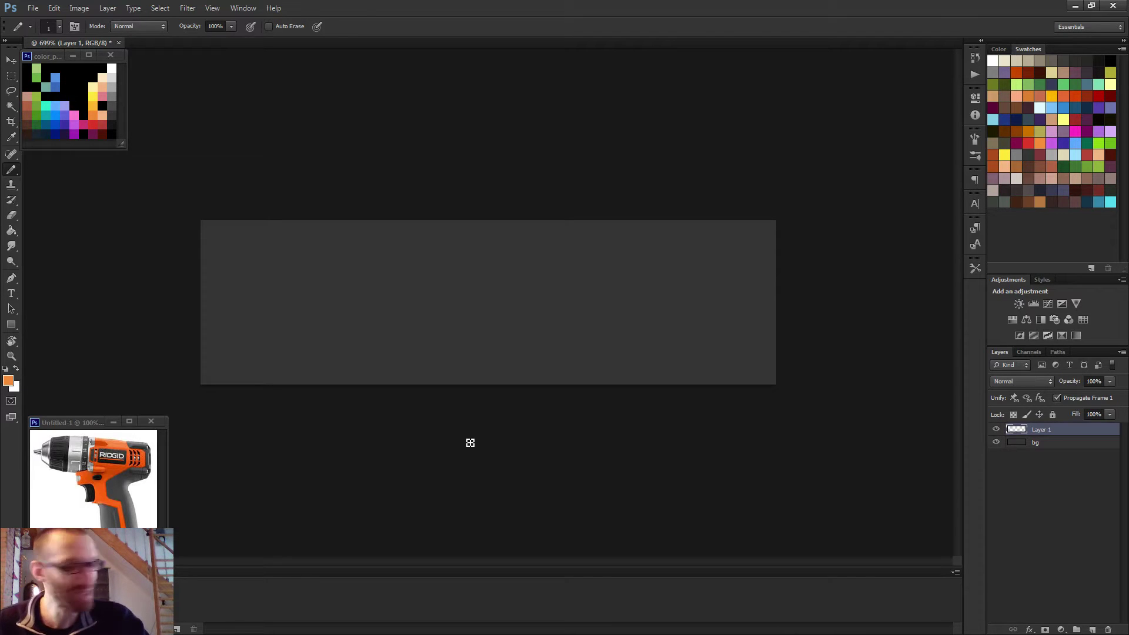
Paint overlapping orange, yellow-orange and red palette blobs near the canvas's upper-left corner with a 4 px pencil.
{"action": "scroll", "coordinate": [376, 383], "scroll_direction": "up", "scroll_amount": 3}
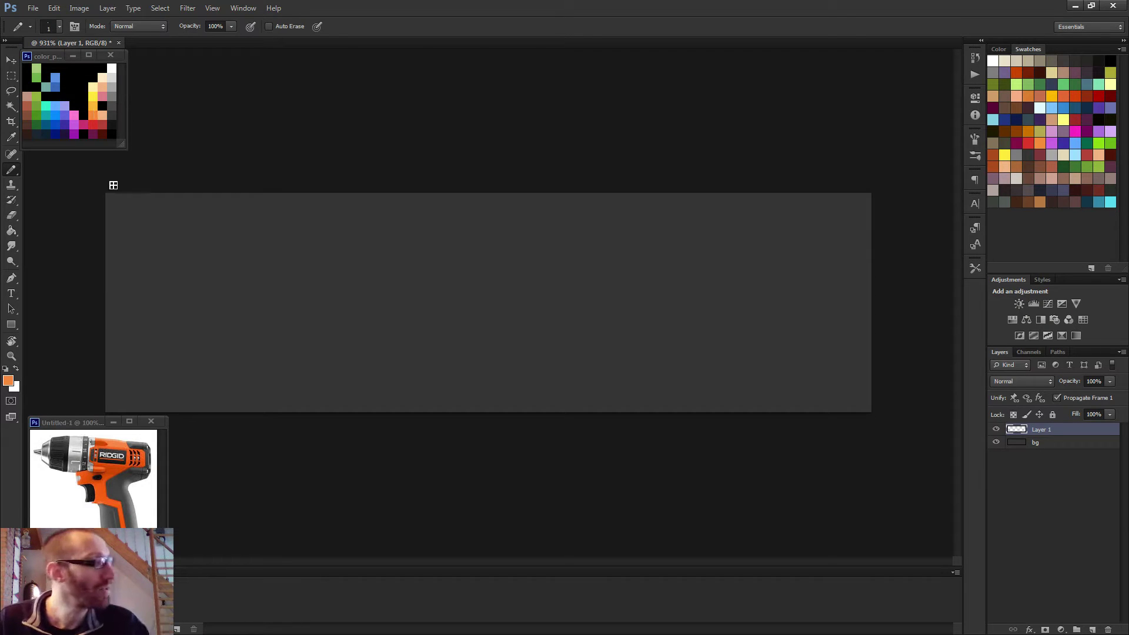
{"action": "key", "text": "alt"}
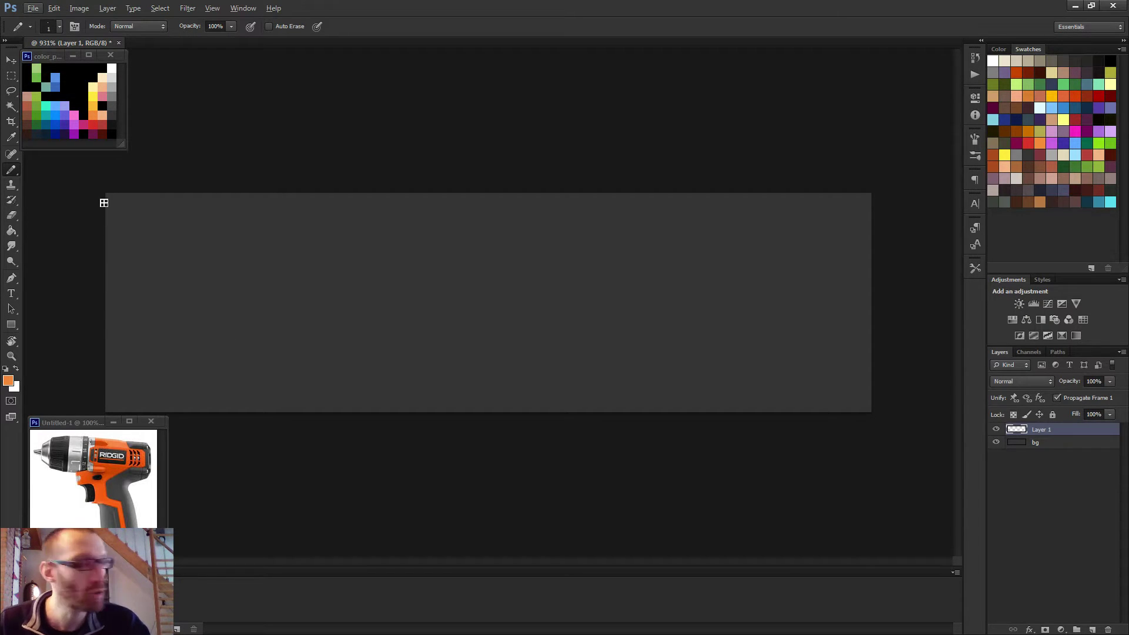
{"action": "key", "text": "alt"}
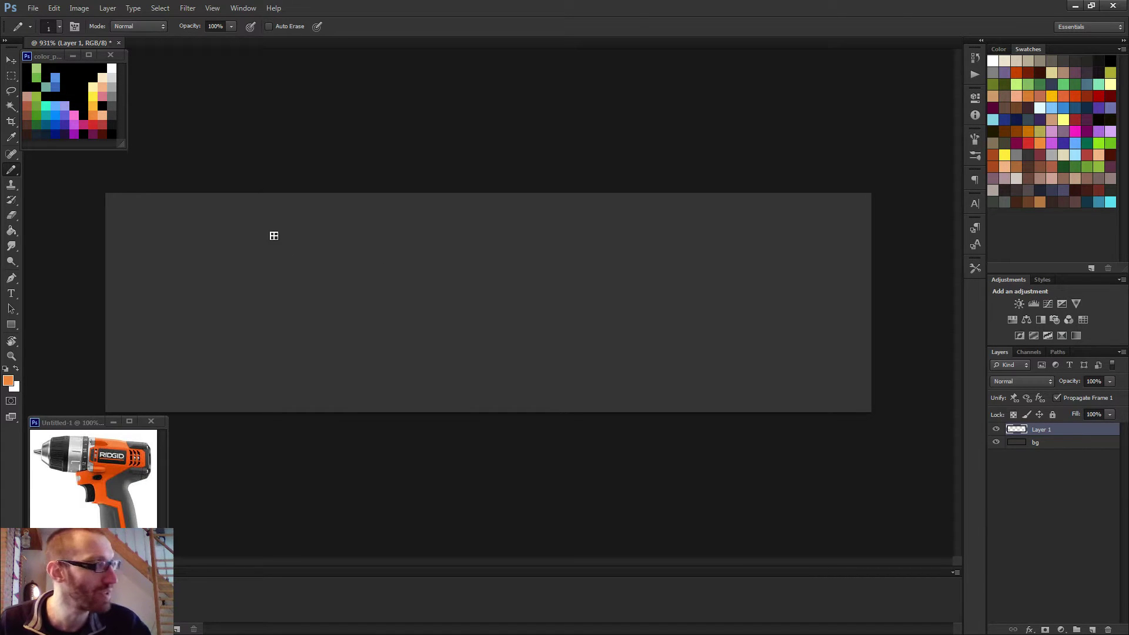
{"action": "key", "text": "bracketright"}
{"action": "key", "text": "bracketright"}
{"action": "key", "text": "bracketright"}
{"action": "mouse_move", "coordinate": [270, 240]}
{"action": "left_mouse_down"}
{"action": "mouse_move", "coordinate": [262, 247]}
{"action": "mouse_move", "coordinate": [284, 244]}
{"action": "mouse_move", "coordinate": [244, 227]}
{"action": "left_mouse_up"}
{"action": "left_click", "coordinate": [100, 103], "text": "alt"}
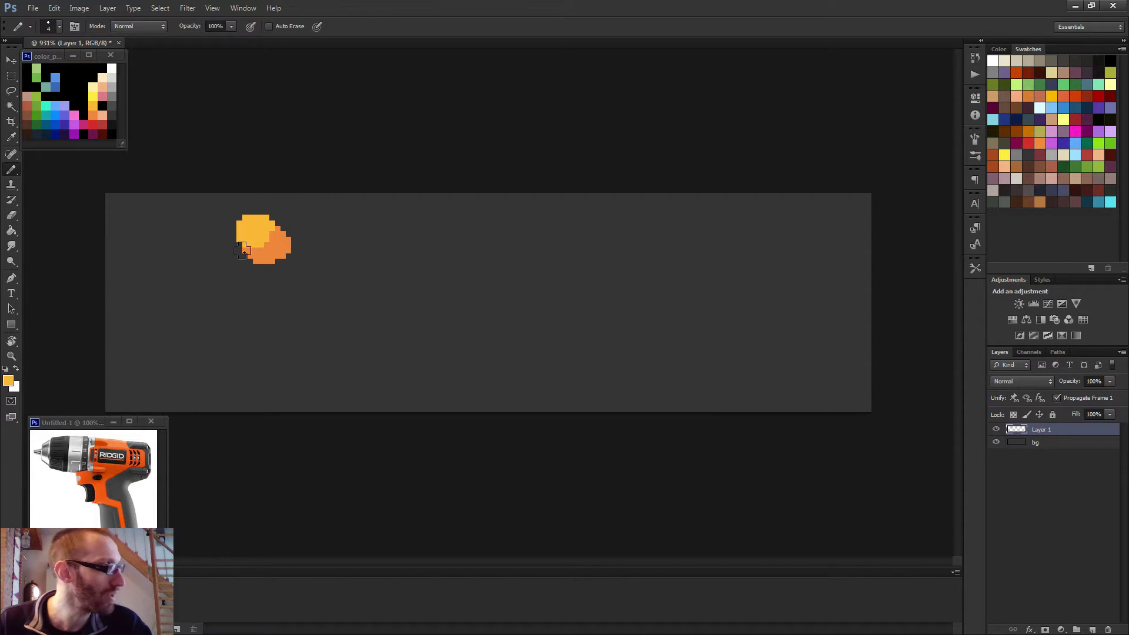
{"action": "left_click", "coordinate": [101, 124], "text": "alt"}
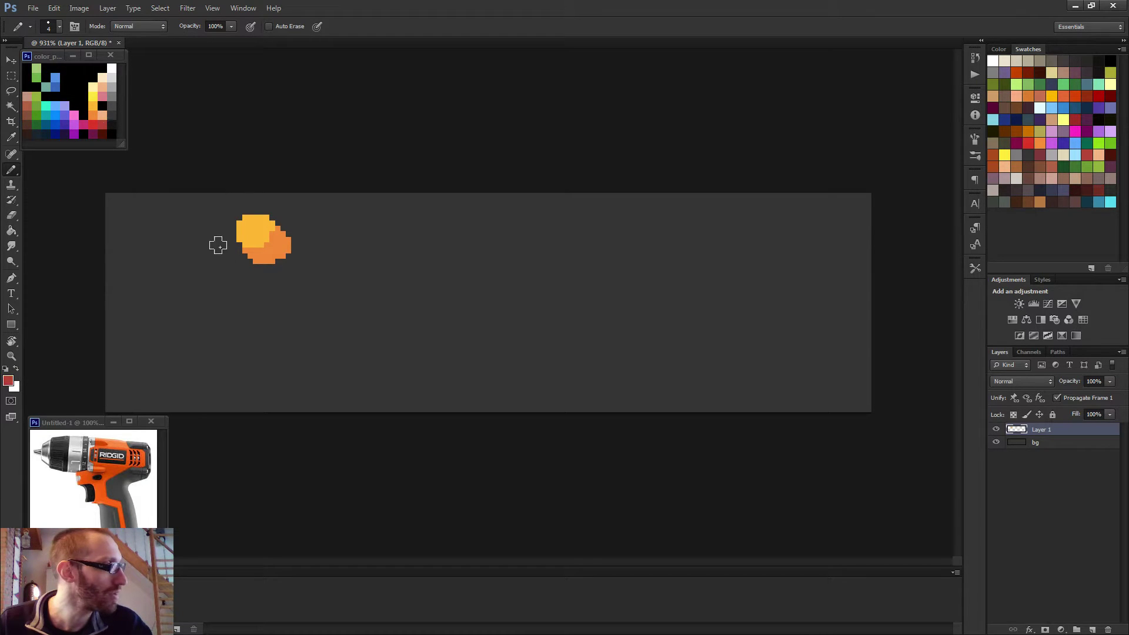
{"action": "left_click_drag", "start_coordinate": [247, 259], "coordinate": [268, 271]}
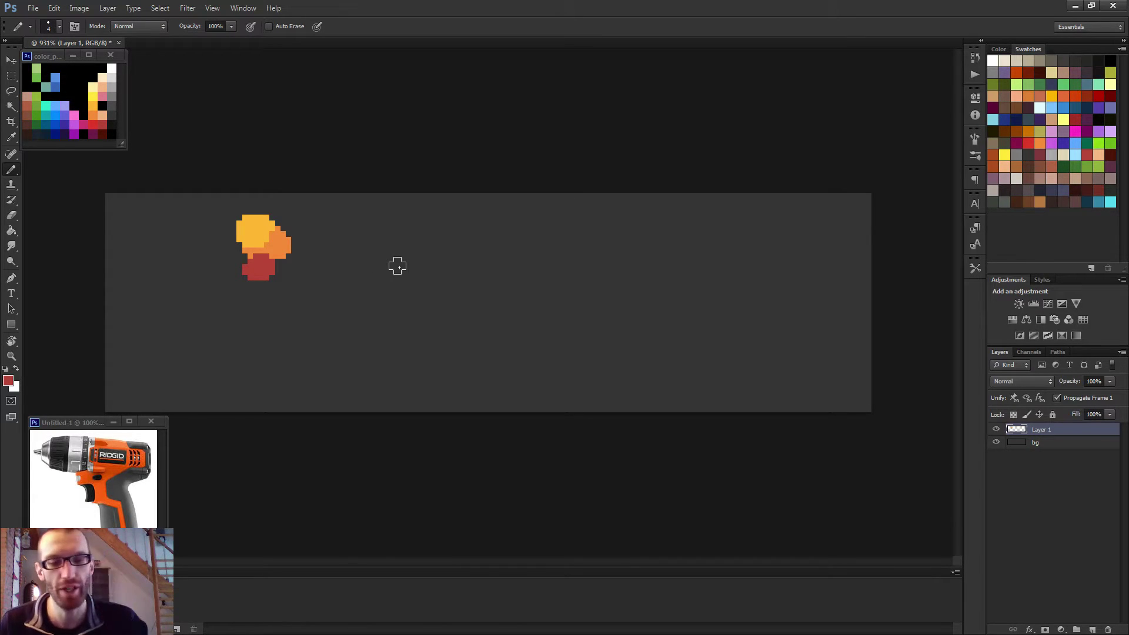
Draw two short diagonal orange test lines to the right of the color blobs with a 1 px pencil.
{"action": "key", "text": "bracketleft"}
{"action": "key", "text": "bracketleft"}
{"action": "key", "text": "bracketleft"}
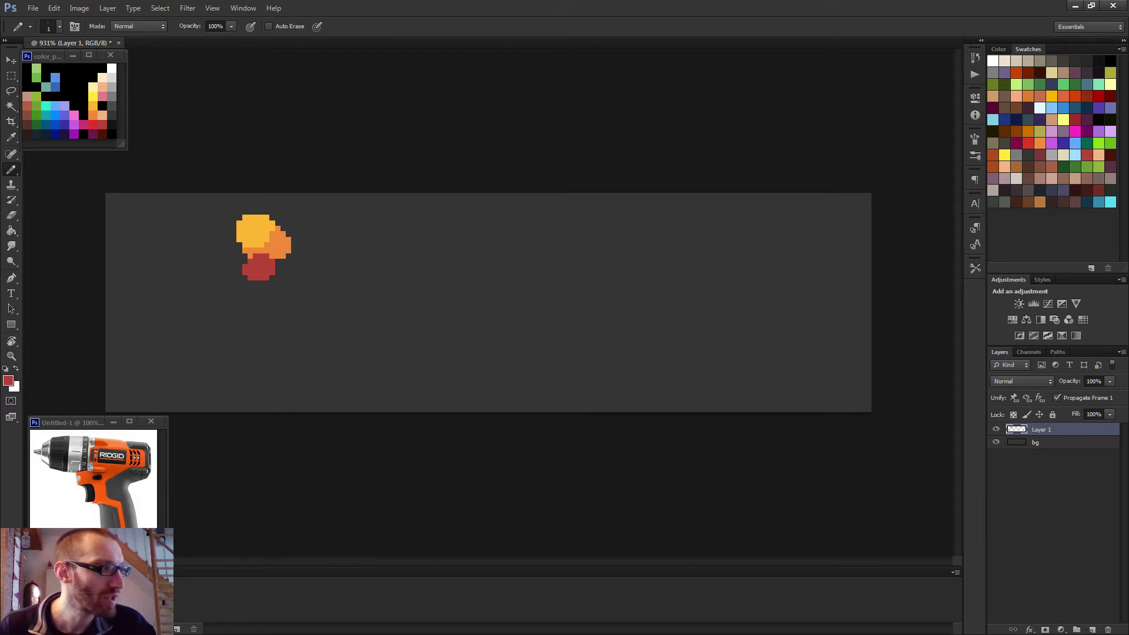
{"action": "scroll", "coordinate": [433, 290], "scroll_direction": "up", "scroll_amount": 1, "text": "alt"}
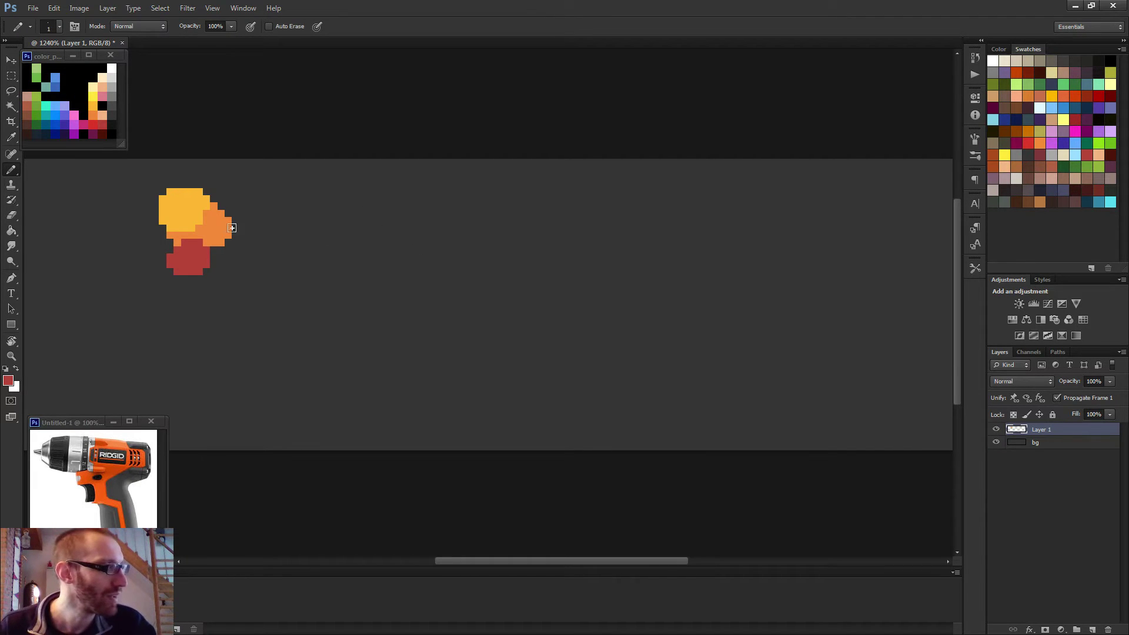
{"action": "left_click", "coordinate": [410, 199]}
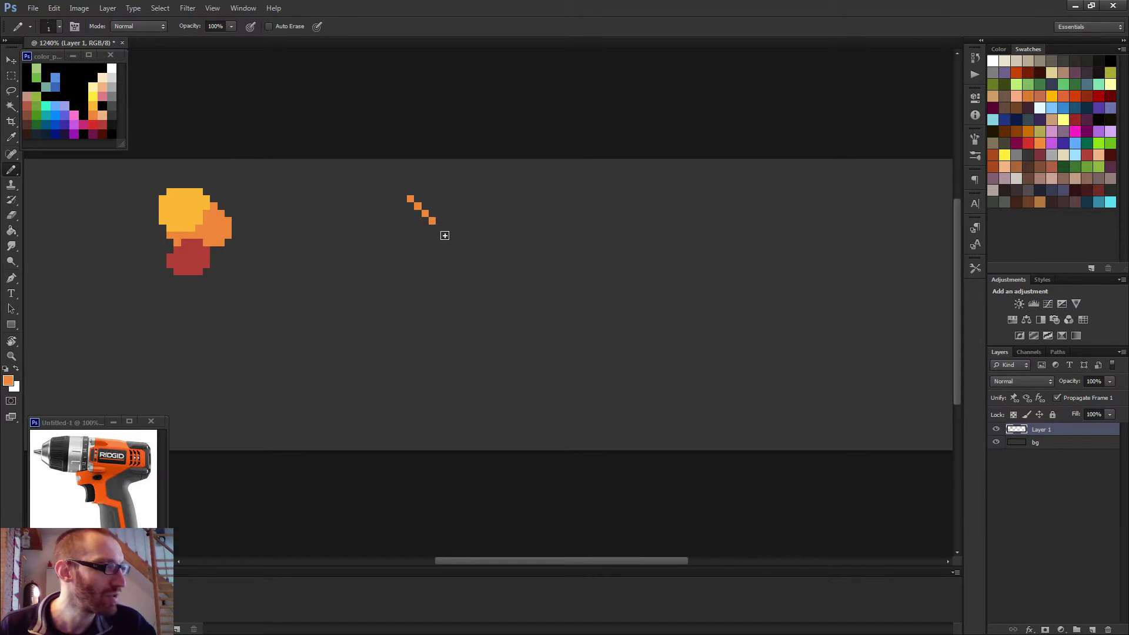
{"action": "left_click", "coordinate": [498, 192]}
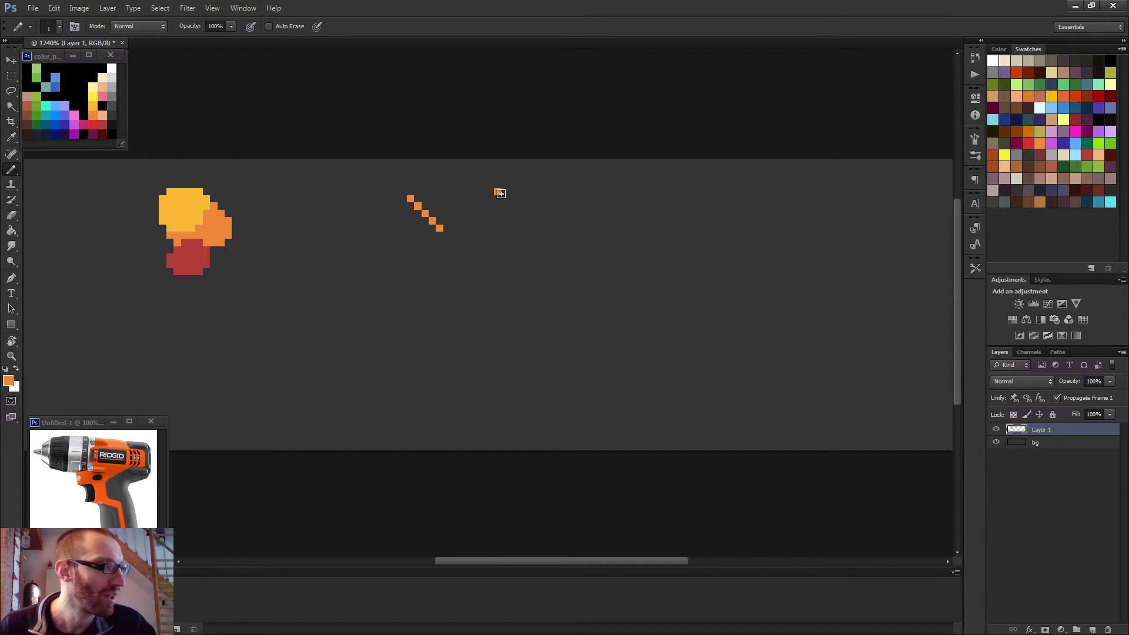
{"action": "left_click", "coordinate": [564, 243], "text": "shift"}
{"action": "scroll", "coordinate": [623, 276], "scroll_direction": "down", "scroll_amount": 2}
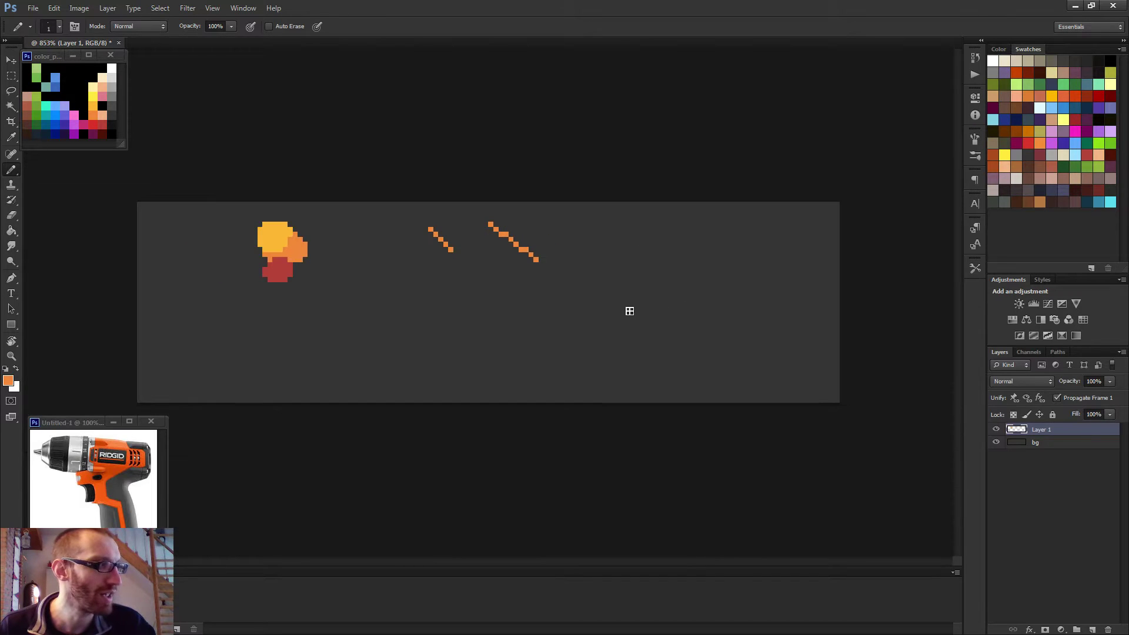
Select the area around both diagonal orange lines and cut them from the layer.
{"action": "key", "text": "m"}
{"action": "scroll", "coordinate": [524, 253], "scroll_direction": "up", "scroll_amount": 2}
{"action": "left_click_drag", "start_coordinate": [376, 162], "coordinate": [623, 305]}
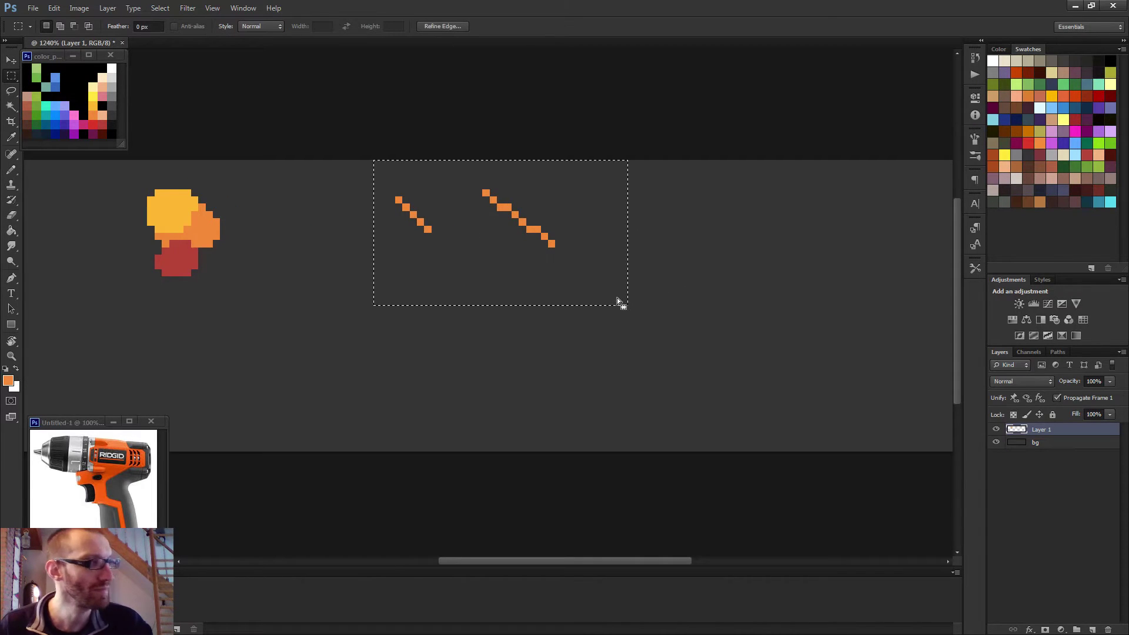
{"action": "key", "text": "ctrl+x"}
{"action": "key", "text": "b"}
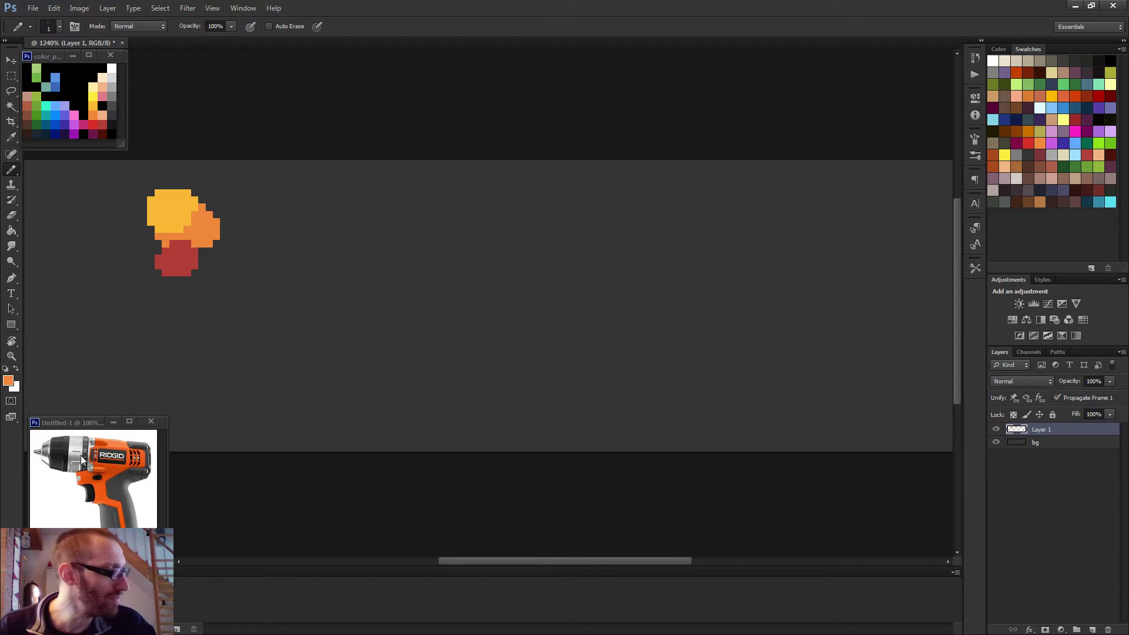
Paint overlapping near-black and dark gray palette blobs beside the yellow-orange blob with a 4 px pencil.
{"action": "key", "text": "alt"}
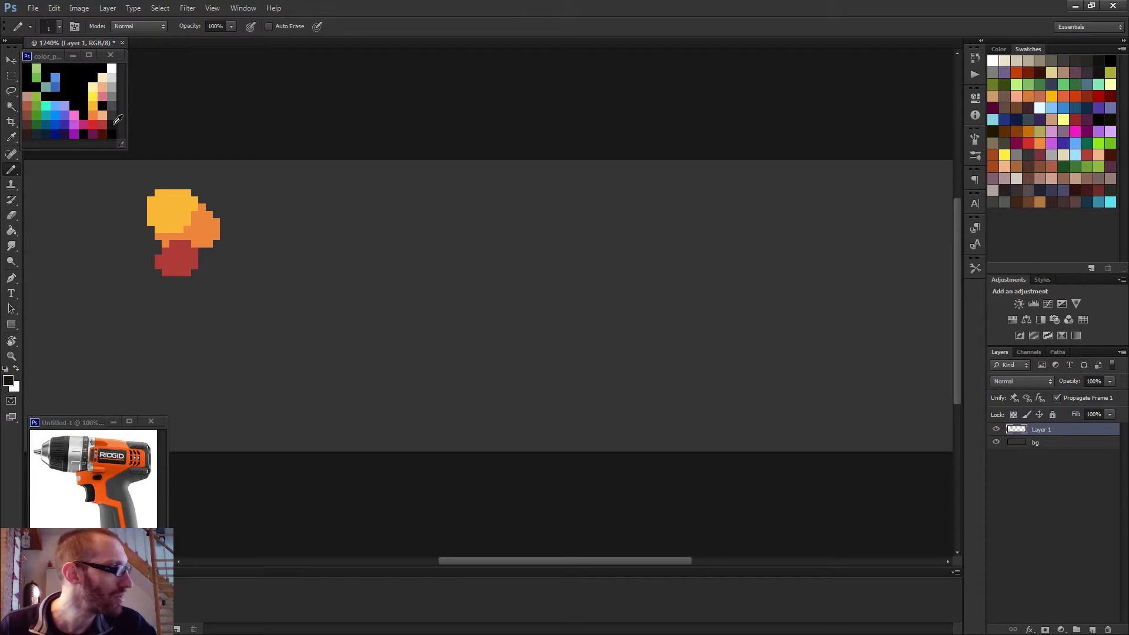
{"action": "right_click", "coordinate": [127, 212], "text": "alt"}
{"action": "mouse_move", "coordinate": [127, 212]}
{"action": "left_mouse_down"}
{"action": "mouse_move", "coordinate": [130, 232]}
{"action": "mouse_move", "coordinate": [117, 227]}
{"action": "mouse_move", "coordinate": [121, 197]}
{"action": "mouse_move", "coordinate": [114, 205]}
{"action": "left_mouse_up"}
{"action": "key", "text": "ctrl+0"}
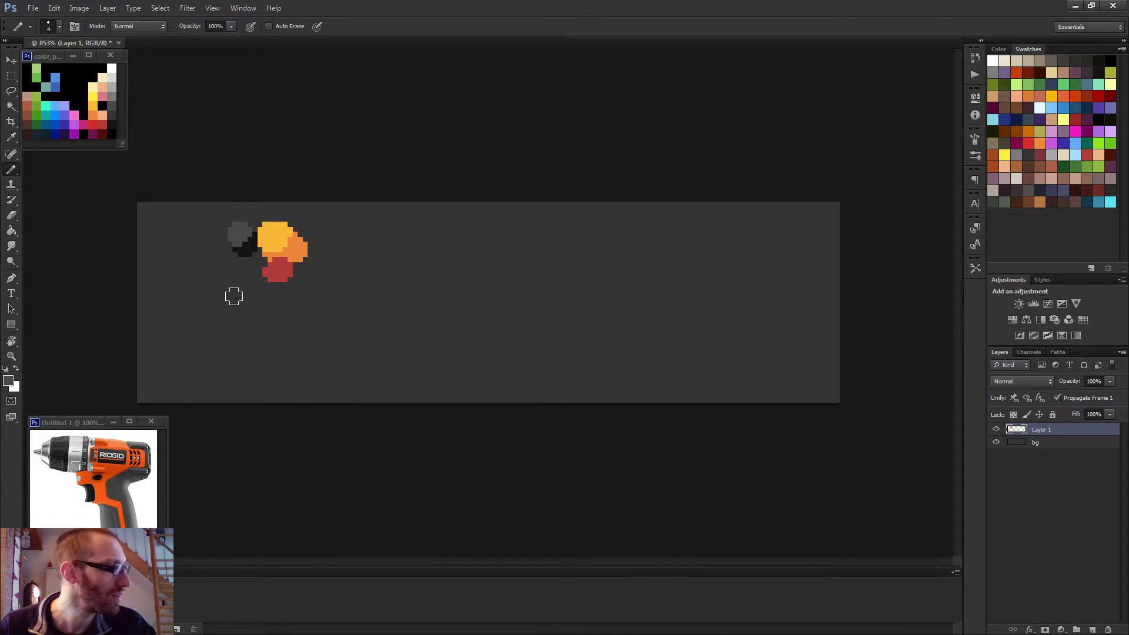
Paint an indigo palette blob beside the gray ones and overlap it with a light blue blob.
{"action": "scroll", "coordinate": [240, 296], "scroll_direction": "up", "scroll_amount": 3}
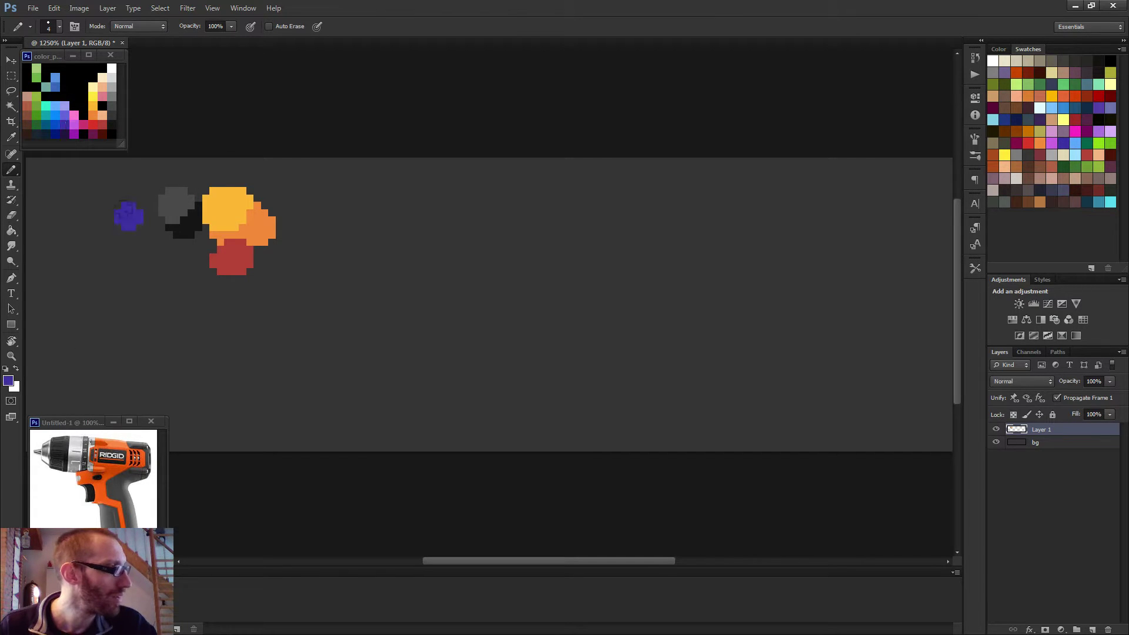
{"action": "left_click_drag", "start_coordinate": [128, 216], "coordinate": [108, 238]}
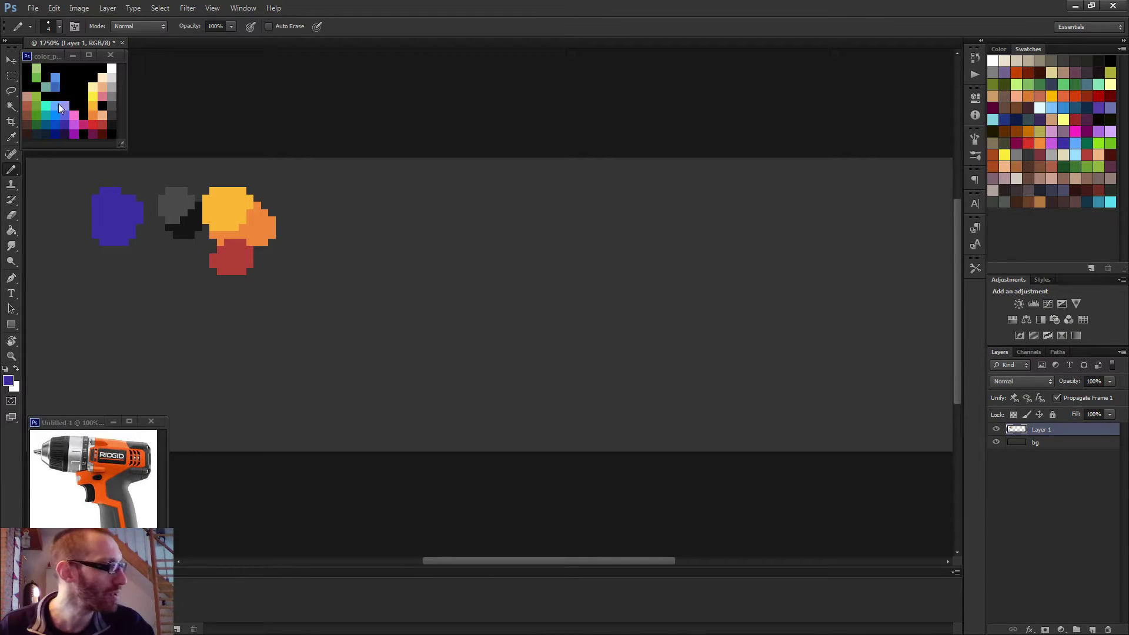
{"action": "left_click_drag", "start_coordinate": [97, 184], "coordinate": [109, 200]}
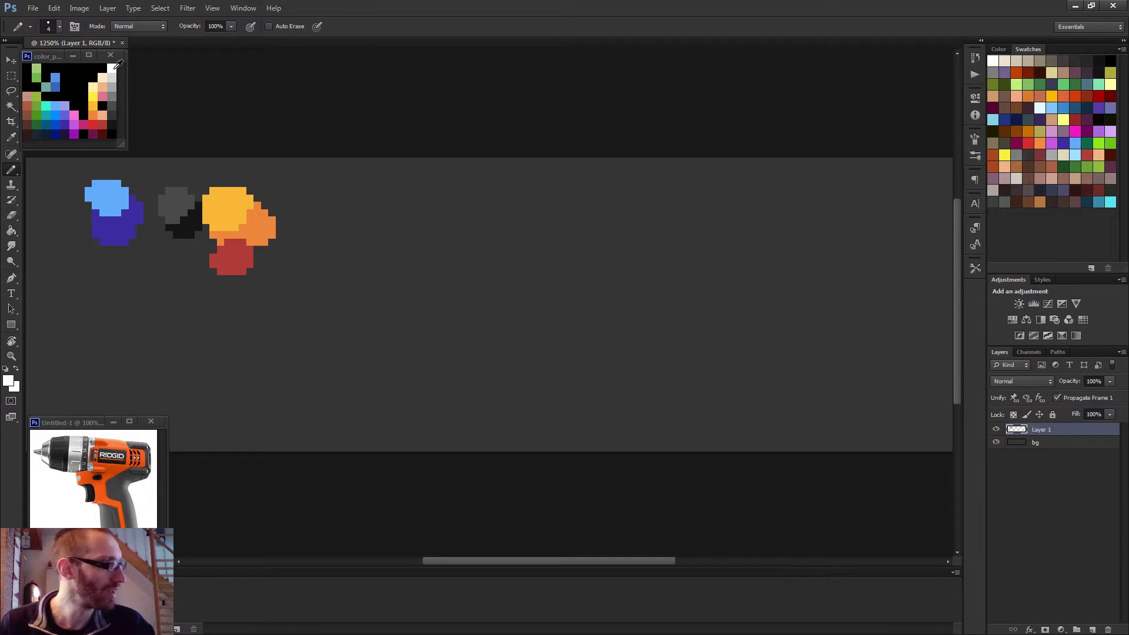
Add a two-pixel white highlight on the light blue blob with a 1 px pencil.
{"action": "key", "text": "bracketleft"}
{"action": "key", "text": "bracketleft"}
{"action": "key", "text": "bracketleft"}
{"action": "left_click", "coordinate": [96, 191]}
{"action": "left_click", "coordinate": [103, 191]}
{"action": "scroll", "coordinate": [297, 292], "scroll_direction": "down", "scroll_amount": 3}
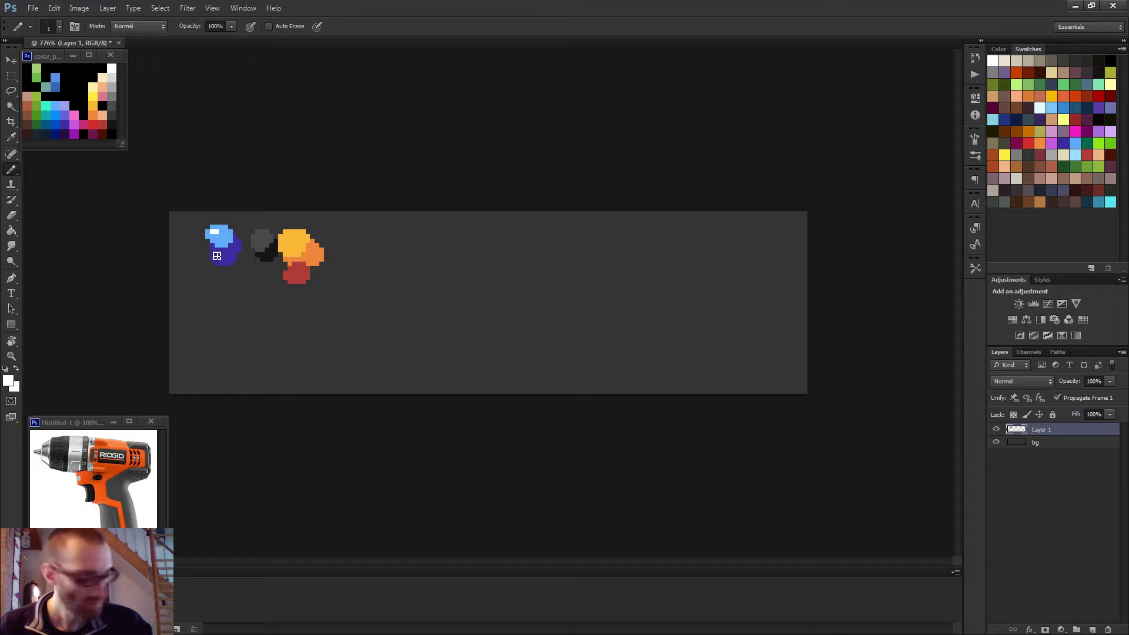
Sample the near-black palette color and stamp a solid 15 px disc on the empty canvas beside the palette blobs.
{"action": "scroll", "coordinate": [453, 277], "scroll_direction": "up", "scroll_amount": 3}
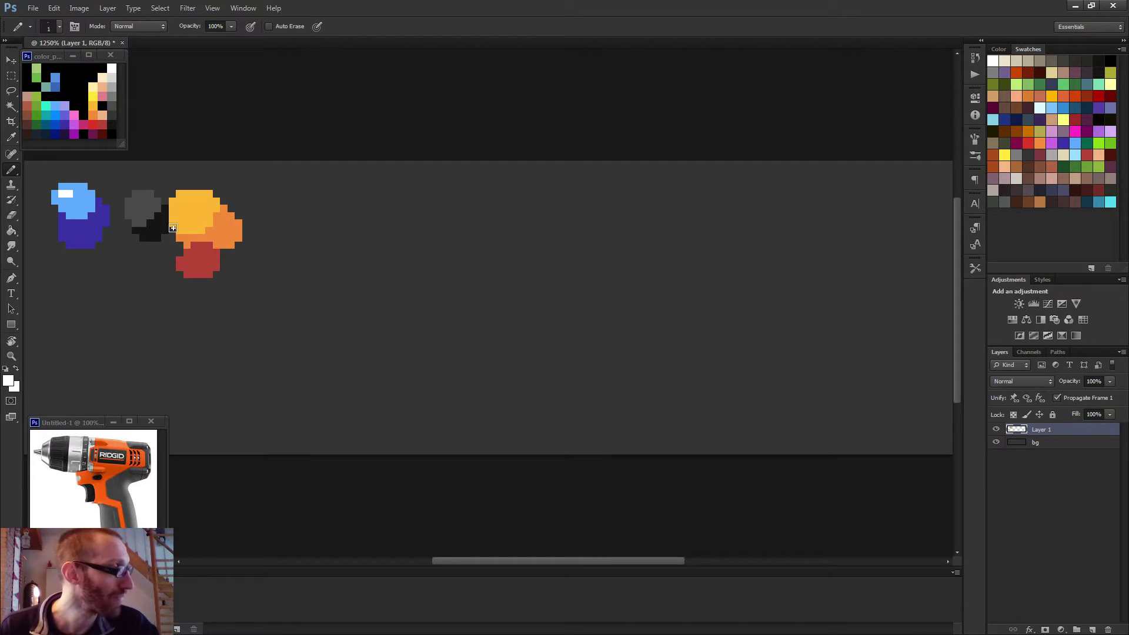
{"action": "left_click", "coordinate": [155, 227], "text": "alt"}
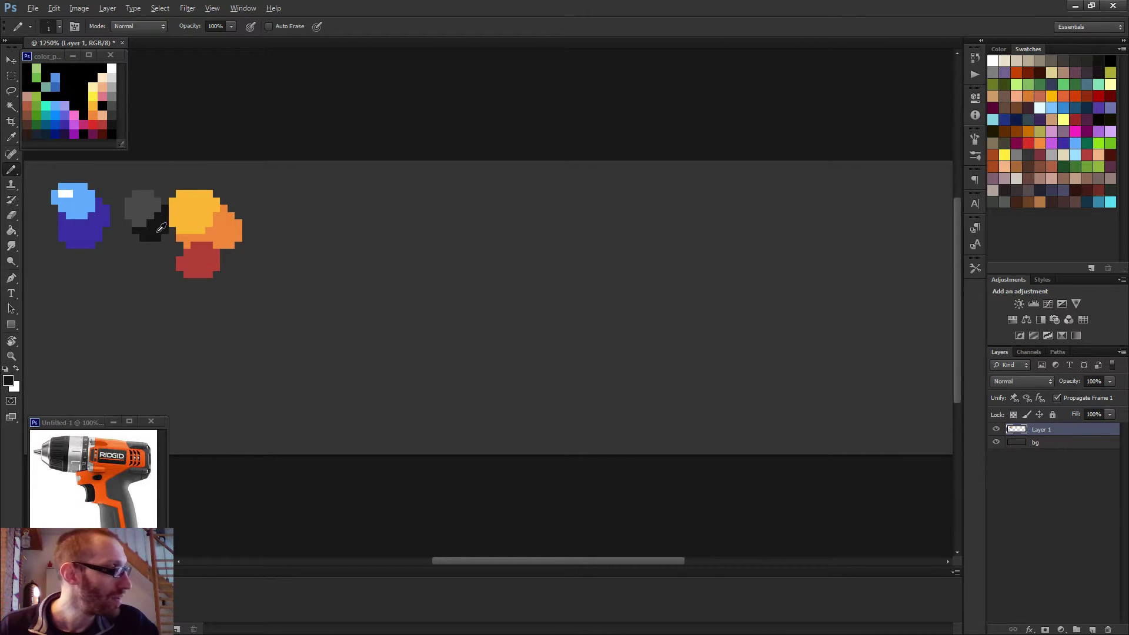
{"action": "right_click", "coordinate": [350, 250], "text": "alt"}
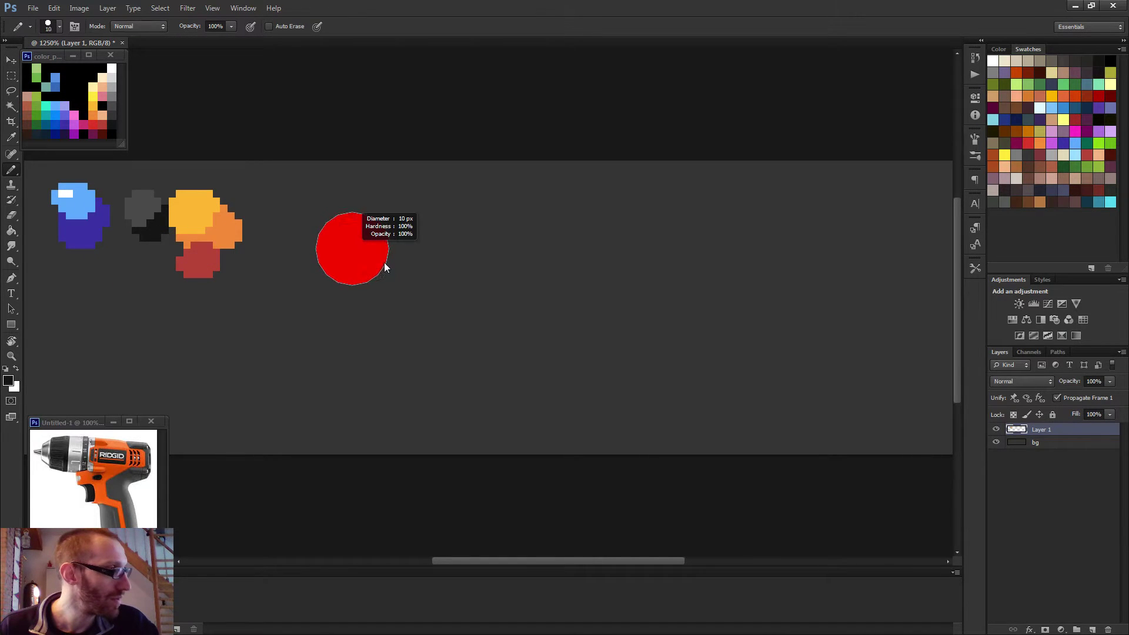
{"action": "right_click", "coordinate": [418, 256], "text": "alt"}
{"action": "left_click_drag", "start_coordinate": [416, 257], "coordinate": [440, 267]}
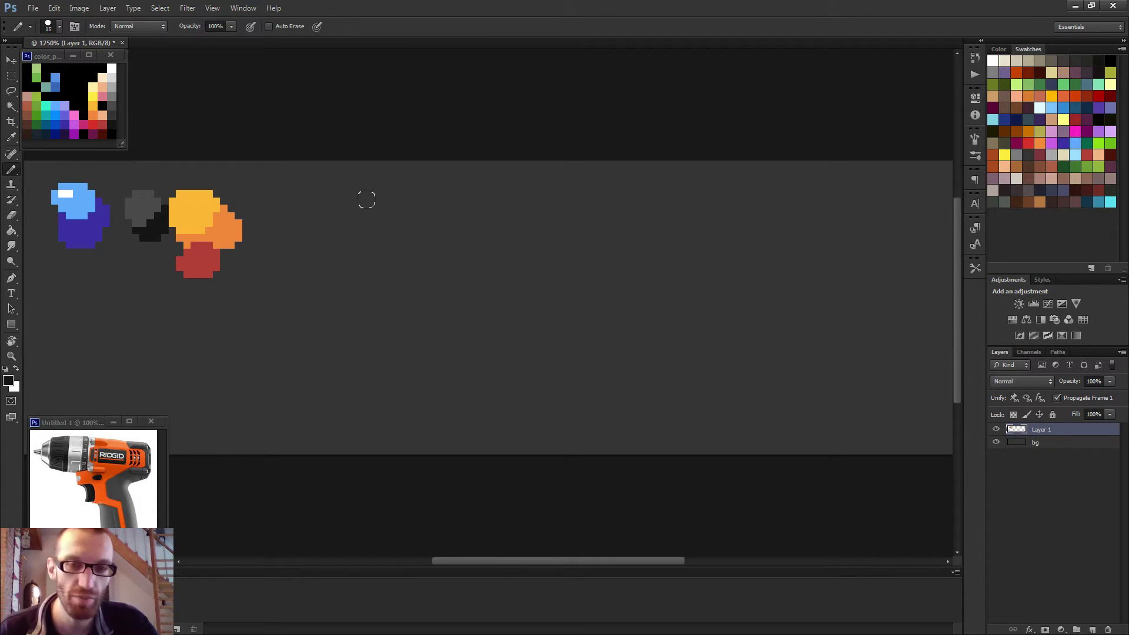
{"action": "left_click", "coordinate": [444, 260]}
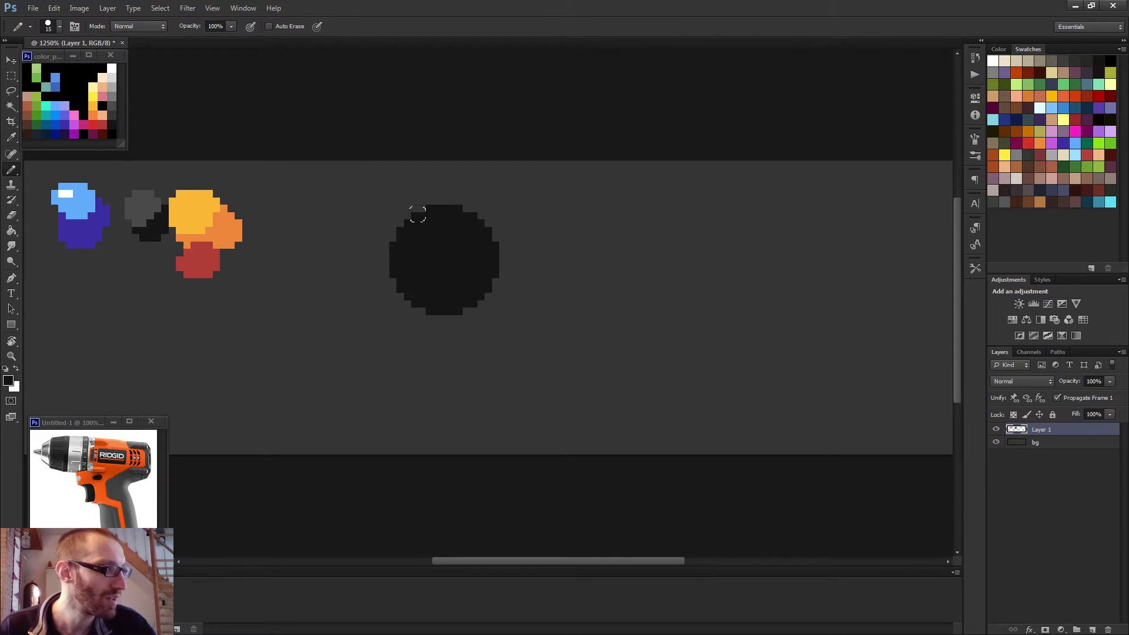
Draw a 1 px near-black curved outline extending from the disc's right side and erase stray pixels along its upper edge.
{"action": "key", "text": "bracketleft"}
{"action": "key", "text": "bracketleft"}
{"action": "key", "text": "bracketleft"}
{"action": "key", "text": "bracketleft"}
{"action": "key", "text": "bracketleft"}
{"action": "key", "text": "bracketleft"}
{"action": "key", "text": "bracketleft"}
{"action": "key", "text": "bracketleft"}
{"action": "key", "text": "bracketleft"}
{"action": "key", "text": "bracketleft"}
{"action": "scroll", "coordinate": [584, 280], "scroll_direction": "down", "scroll_amount": 2}
{"action": "scroll", "coordinate": [535, 302], "scroll_direction": "up", "scroll_amount": 3}
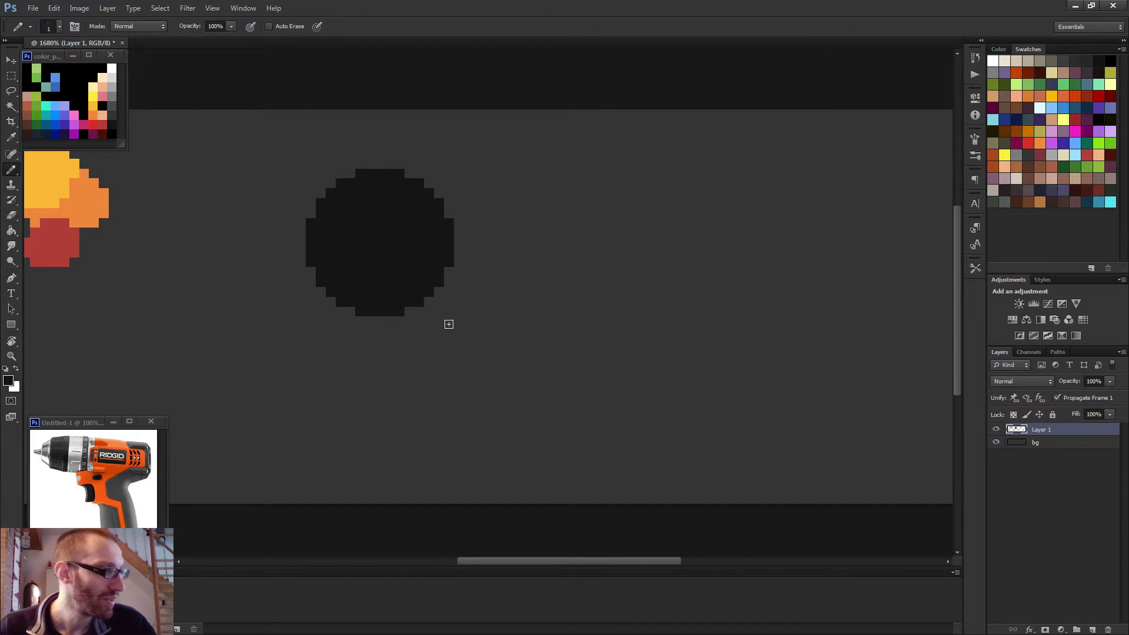
{"action": "left_click_drag", "start_coordinate": [399, 321], "coordinate": [461, 331]}
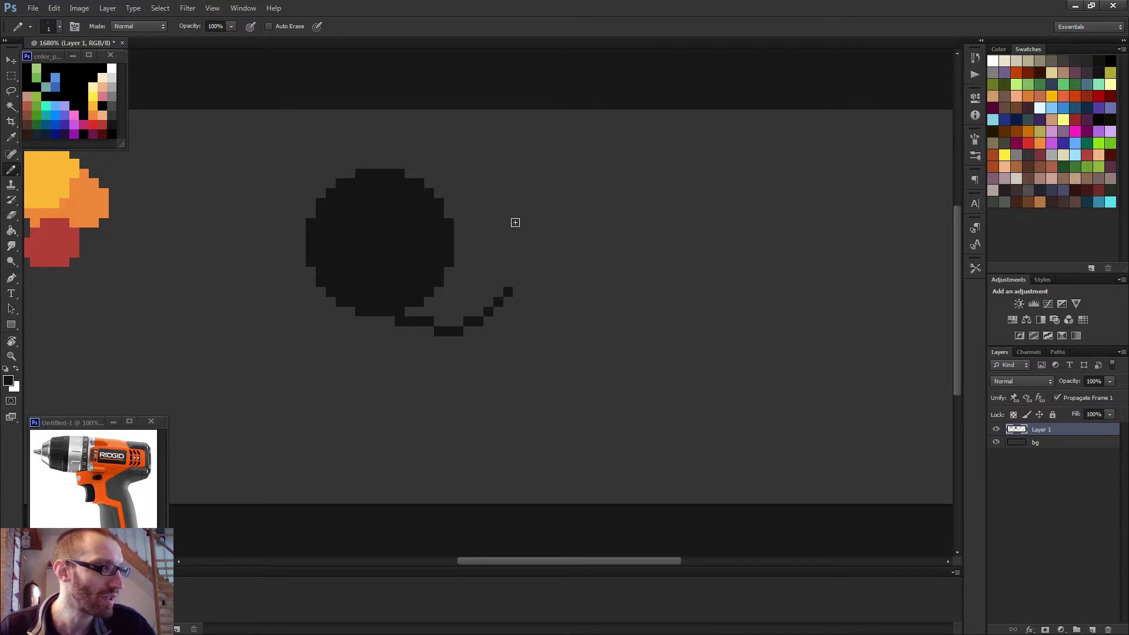
{"action": "left_click_drag", "start_coordinate": [517, 223], "coordinate": [486, 175]}
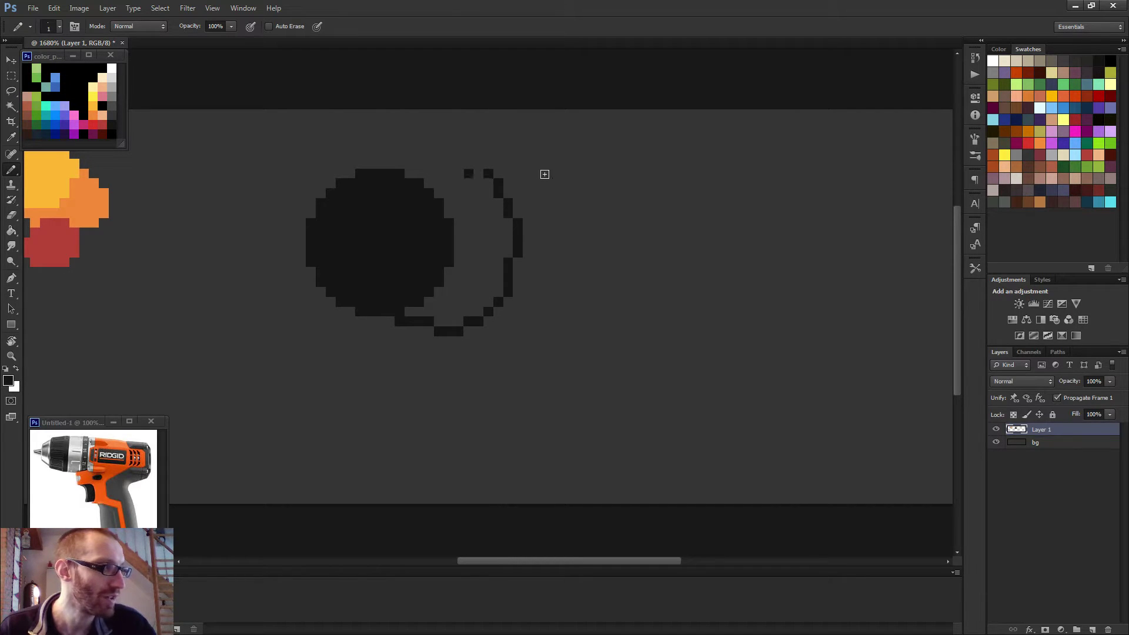
{"action": "mouse_move", "coordinate": [408, 166]}
{"action": "left_mouse_down"}
{"action": "mouse_move", "coordinate": [482, 225]}
{"action": "mouse_move", "coordinate": [452, 155]}
{"action": "mouse_move", "coordinate": [422, 171]}
{"action": "mouse_move", "coordinate": [514, 198]}
{"action": "mouse_move", "coordinate": [468, 167]}
{"action": "mouse_move", "coordinate": [440, 168]}
{"action": "mouse_move", "coordinate": [496, 178]}
{"action": "left_mouse_up"}
{"action": "key", "text": "e"}
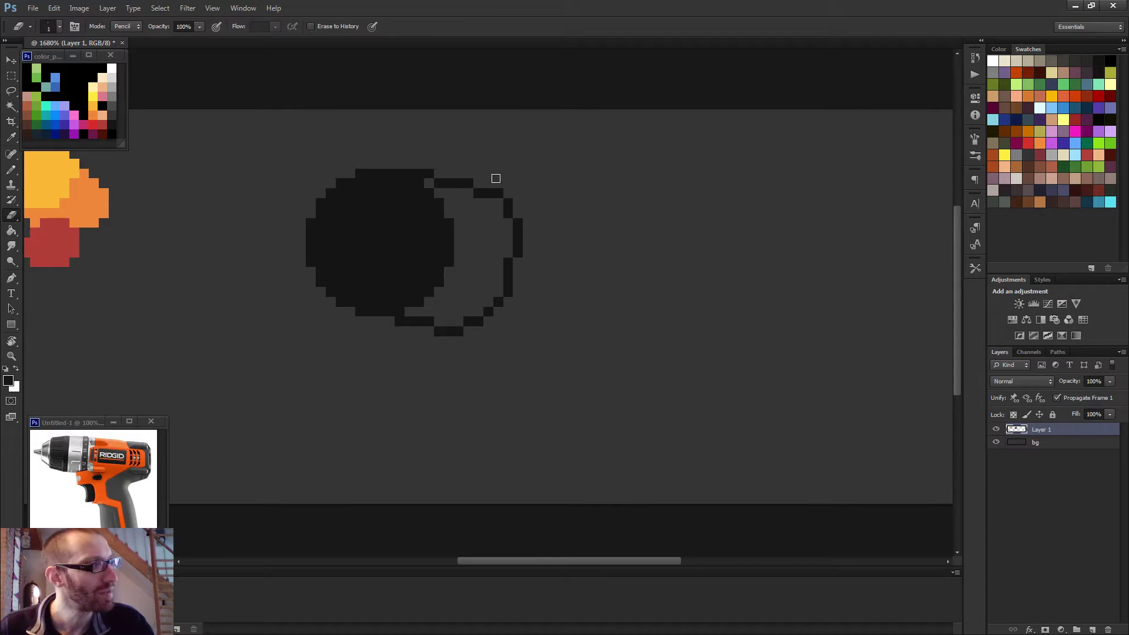
{"action": "scroll", "coordinate": [547, 232], "scroll_direction": "down", "scroll_amount": 5}
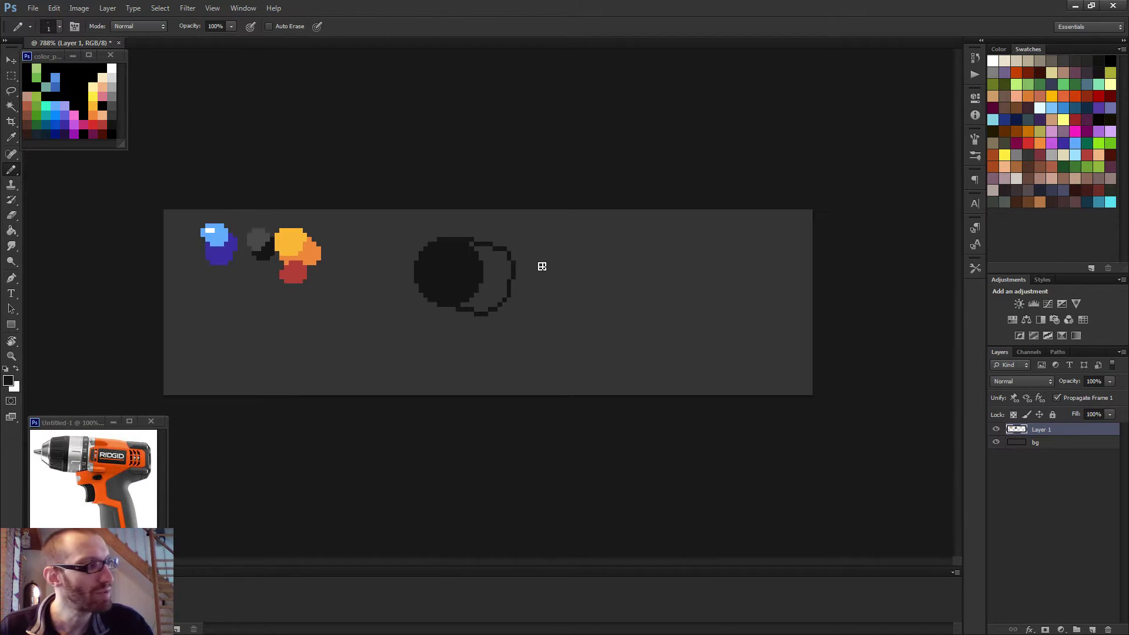
Smooth the outline's right edge by adding one outer pixel and erasing the adjacent inner pixel.
{"action": "key", "text": "b"}
{"action": "scroll", "coordinate": [523, 300], "scroll_direction": "up", "scroll_amount": 4}
{"action": "scroll", "coordinate": [522, 296], "scroll_direction": "up", "scroll_amount": 2}
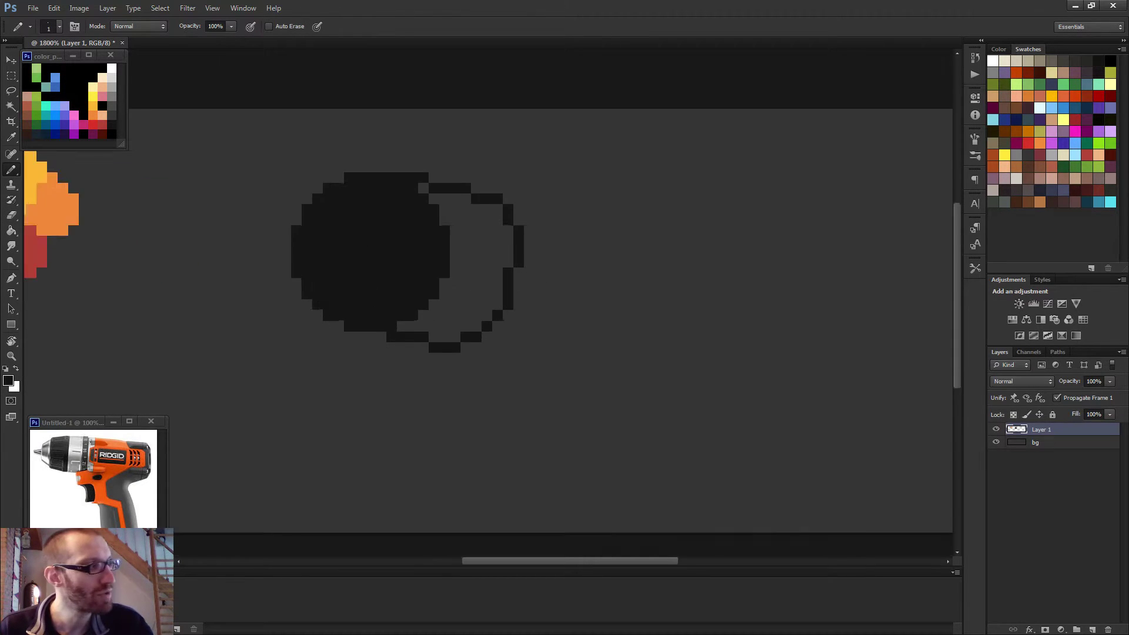
{"action": "left_click", "coordinate": [518, 273]}
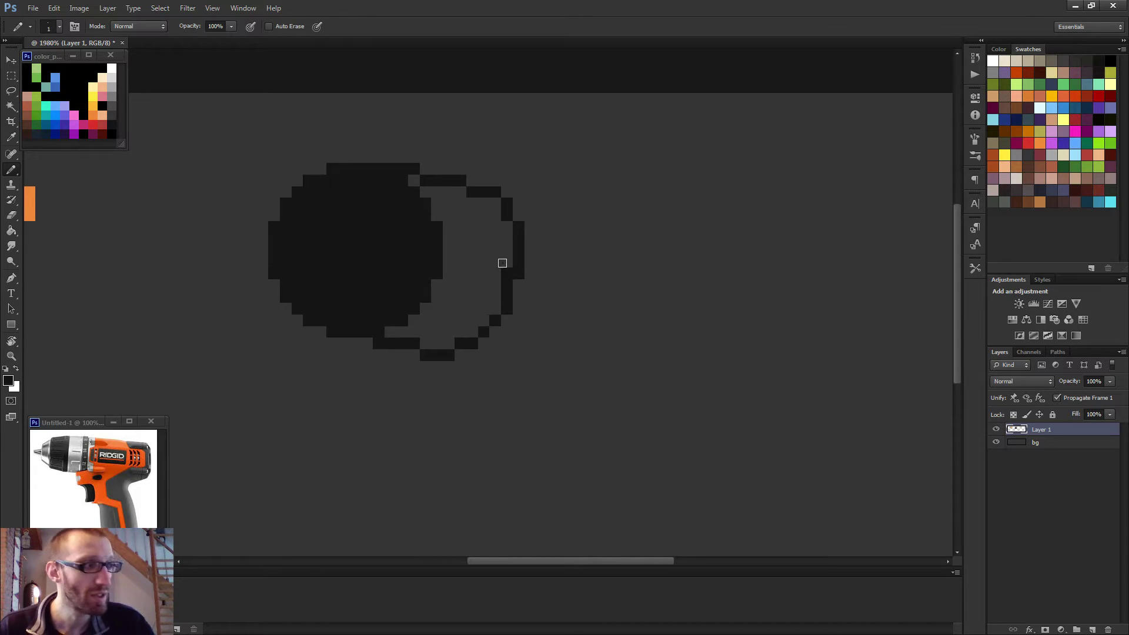
{"action": "key", "text": "e"}
{"action": "left_click", "coordinate": [506, 272]}
{"action": "key", "text": "b"}
{"action": "scroll", "coordinate": [564, 298], "scroll_direction": "down", "scroll_amount": 2}
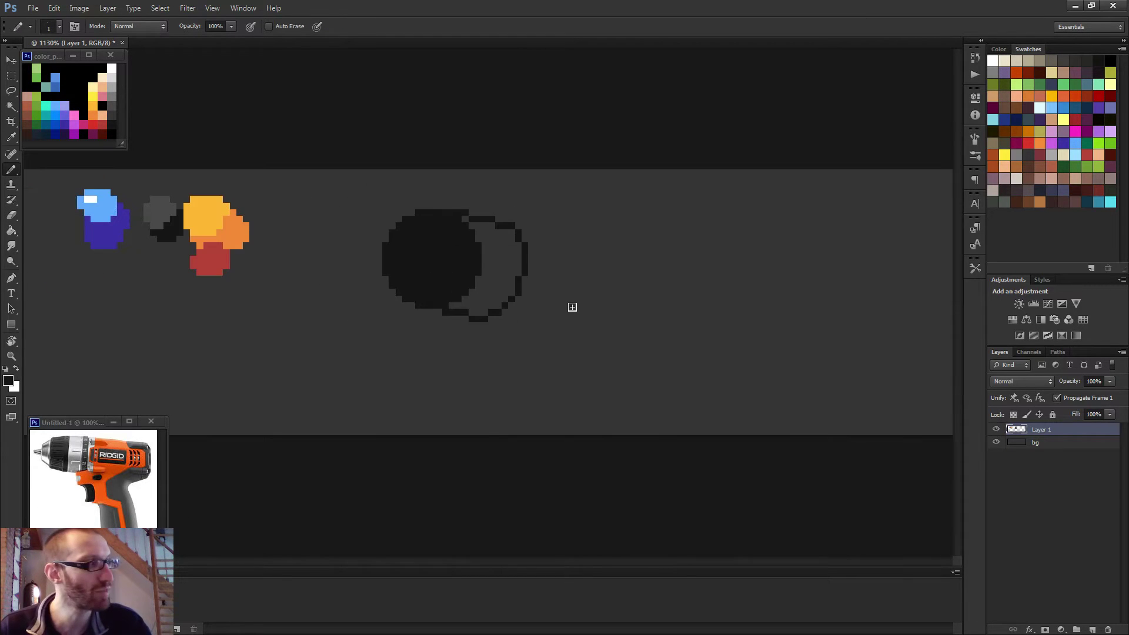
{"action": "key", "text": "m"}
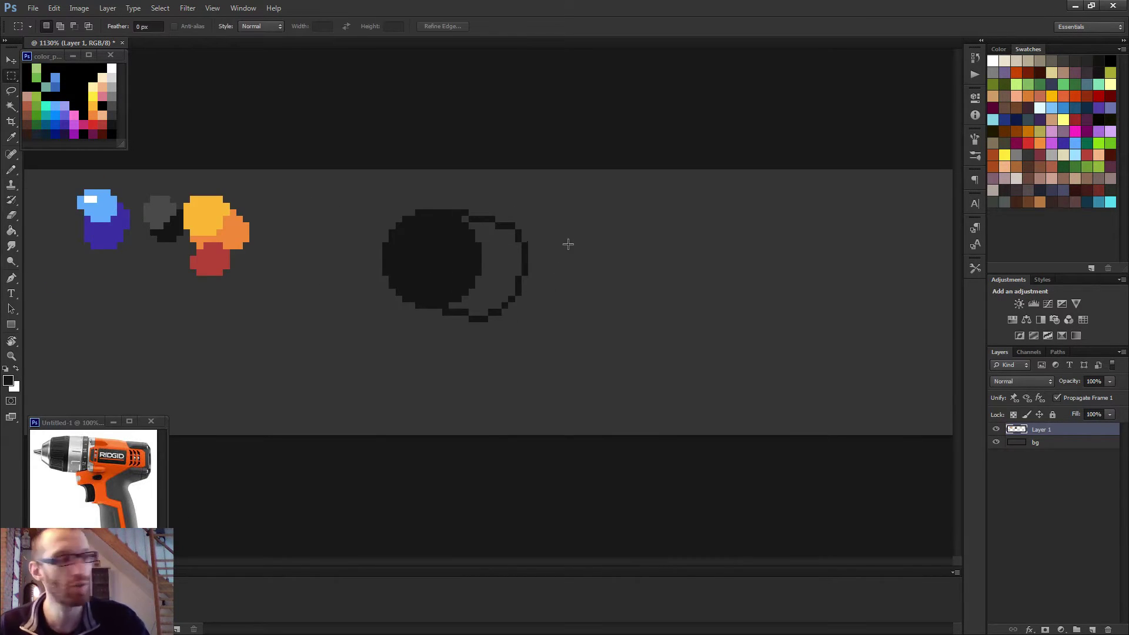
{"action": "mouse_move", "coordinate": [568, 188]}
{"action": "left_mouse_down"}
{"action": "mouse_move", "coordinate": [513, 241]}
{"action": "mouse_move", "coordinate": [496, 324]}
{"action": "left_mouse_up"}
{"action": "left_click", "coordinate": [594, 297]}
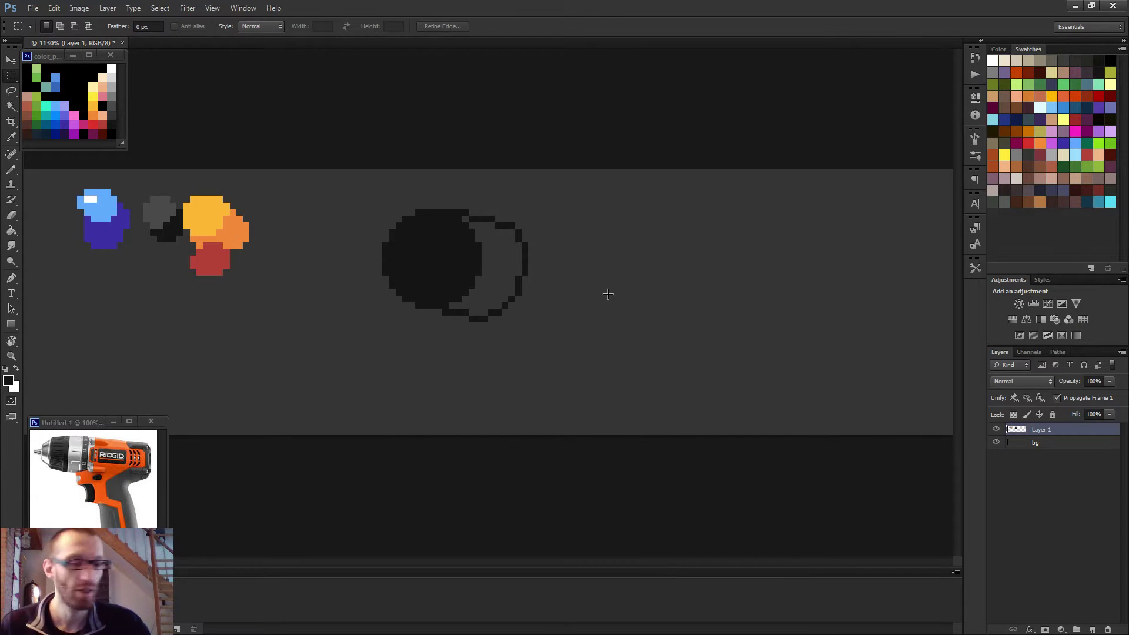
{"action": "key", "text": "b"}
{"action": "scroll", "coordinate": [590, 307], "scroll_direction": "down", "scroll_amount": 1}
{"action": "scroll", "coordinate": [574, 318], "scroll_direction": "up", "scroll_amount": 3}
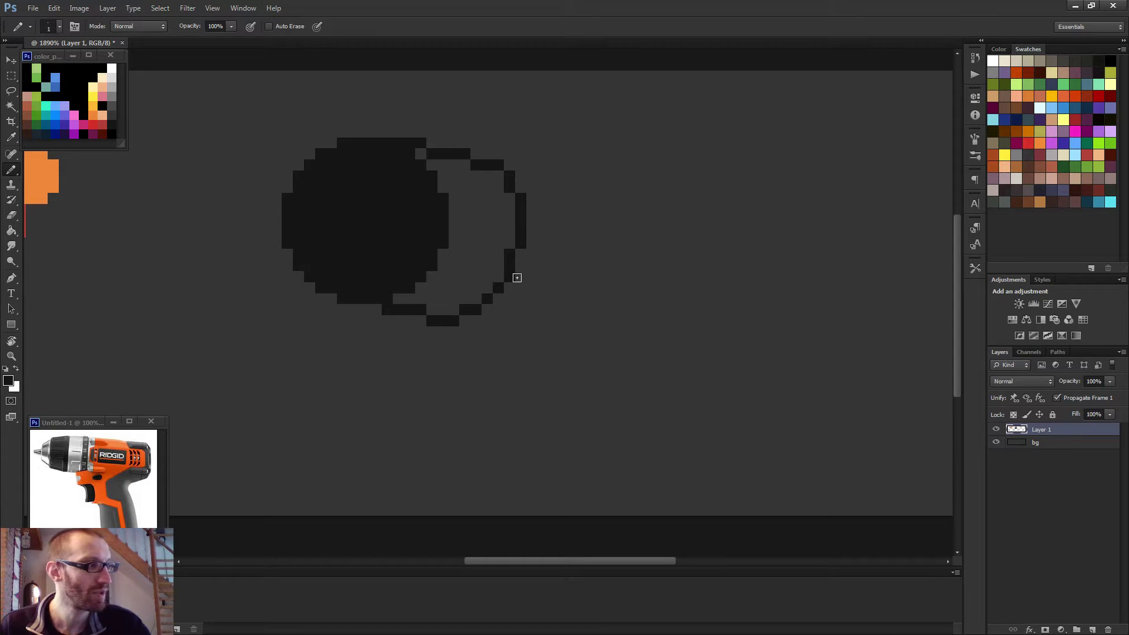
Select the right part of the curved outline and move it 3 px left and 1 px up toward the disc.
{"action": "key", "text": "m"}
{"action": "mouse_move", "coordinate": [560, 137]}
{"action": "left_mouse_down"}
{"action": "mouse_move", "coordinate": [416, 322]}
{"action": "mouse_move", "coordinate": [471, 349]}
{"action": "left_mouse_up"}
{"action": "left_click_drag", "start_coordinate": [449, 304], "coordinate": [470, 337]}
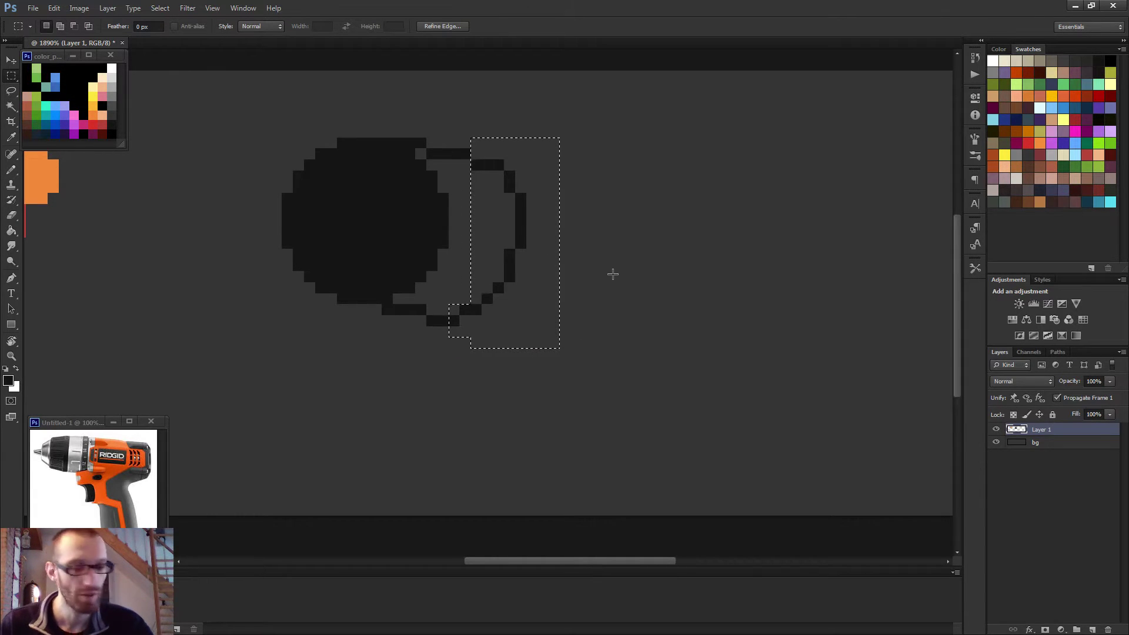
{"action": "key", "text": "v"}
{"action": "key", "text": "Left"}
{"action": "key", "text": "Left"}
{"action": "key", "text": "Left"}
{"action": "key", "text": "Up"}
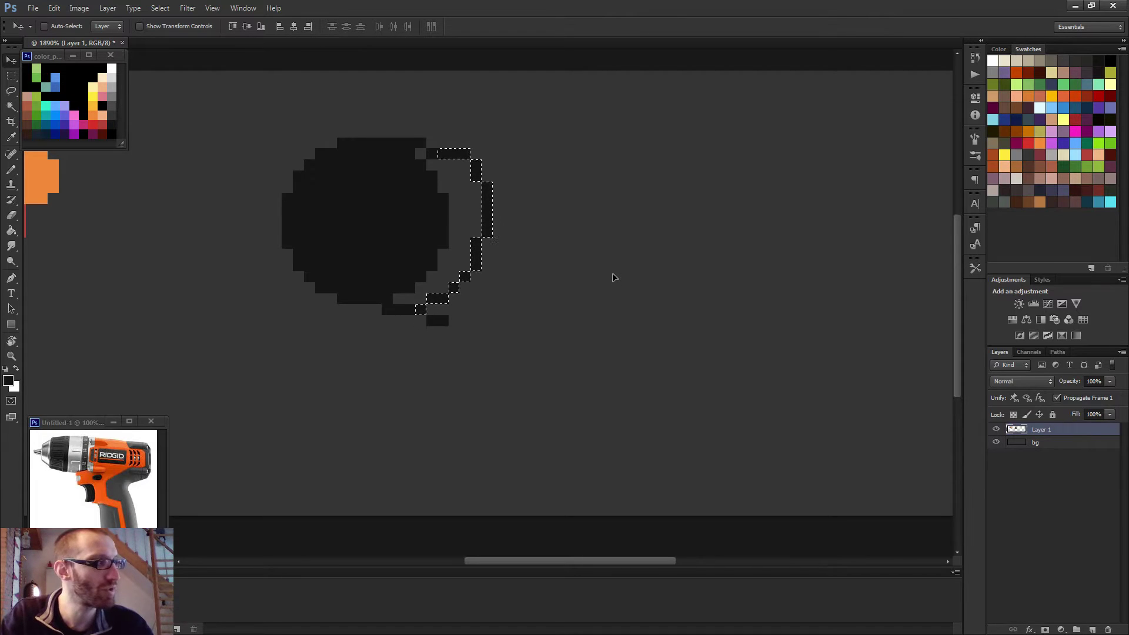
{"action": "key", "text": "ctrl+d"}
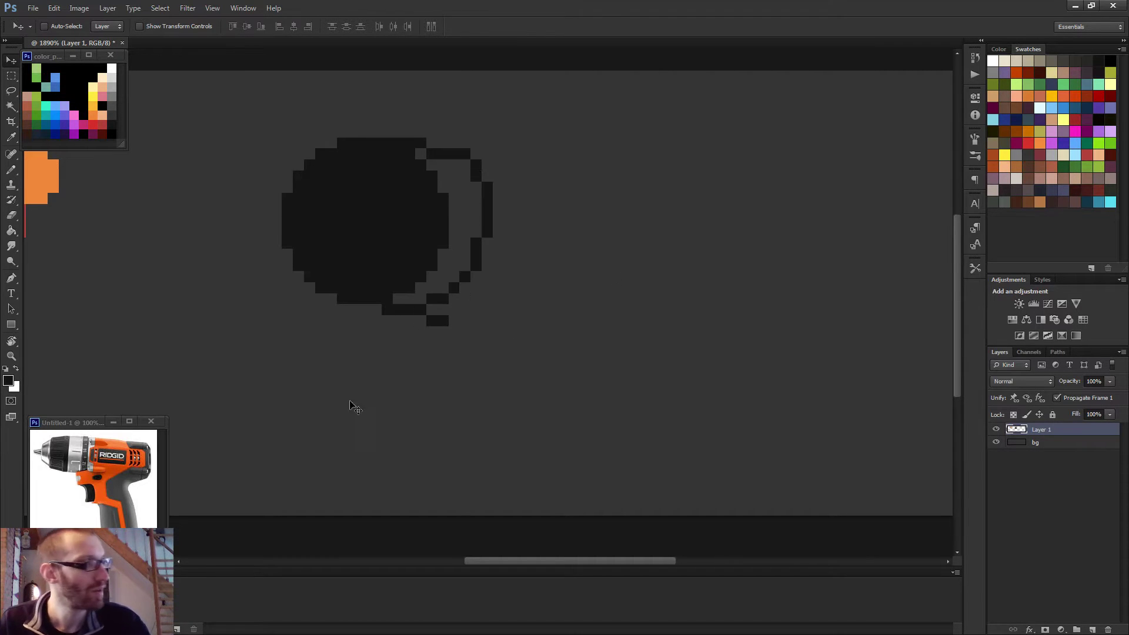
Erase the stray pixels beneath the curved outline and smooth its upper-right corner by adding inner pixels and erasing outer ones.
{"action": "key", "text": "e"}
{"action": "left_click_drag", "start_coordinate": [432, 321], "coordinate": [439, 317]}
{"action": "key", "text": "b"}
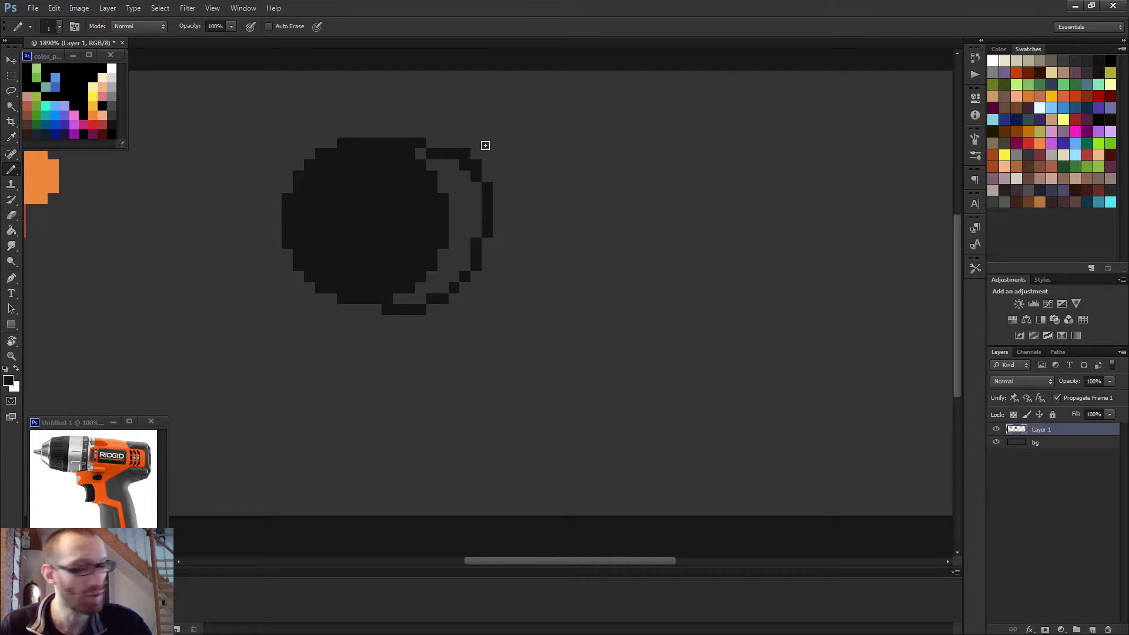
{"action": "key", "text": "e"}
{"action": "left_click", "coordinate": [467, 154]}
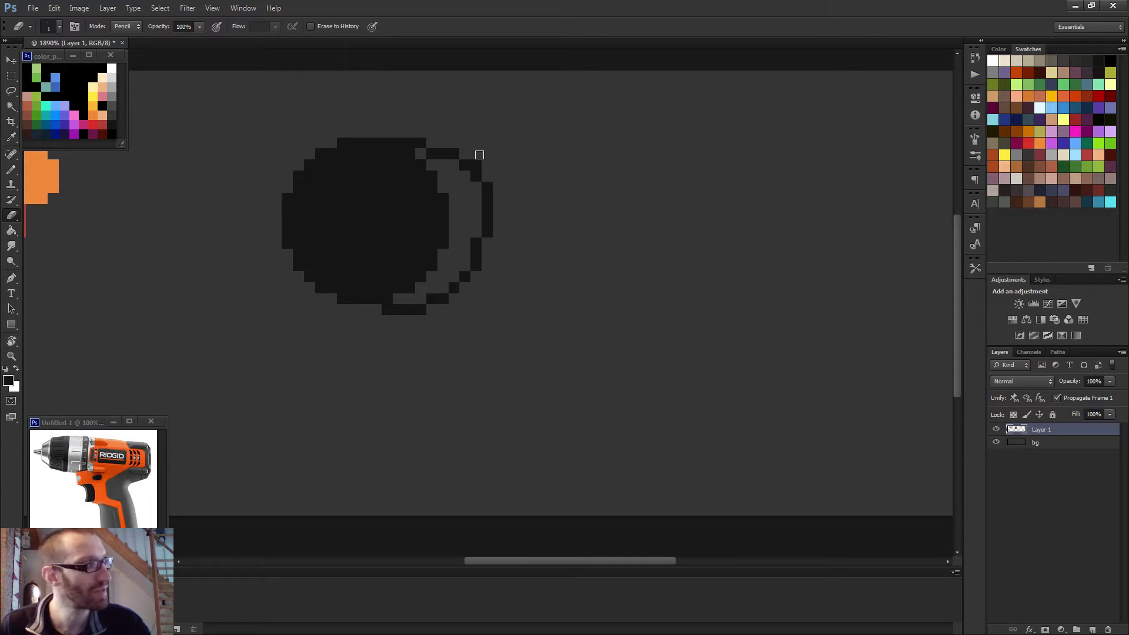
{"action": "scroll", "coordinate": [507, 174], "scroll_direction": "down", "scroll_amount": 5}
{"action": "key", "text": "b"}
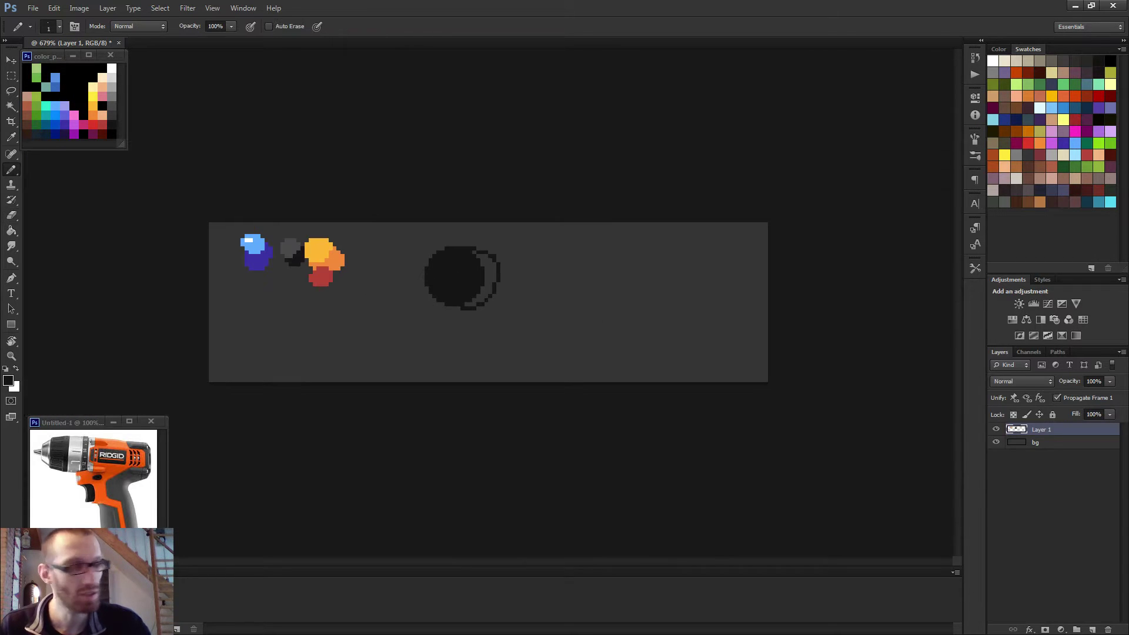
{"action": "scroll", "coordinate": [523, 291], "scroll_direction": "down", "scroll_amount": 2}
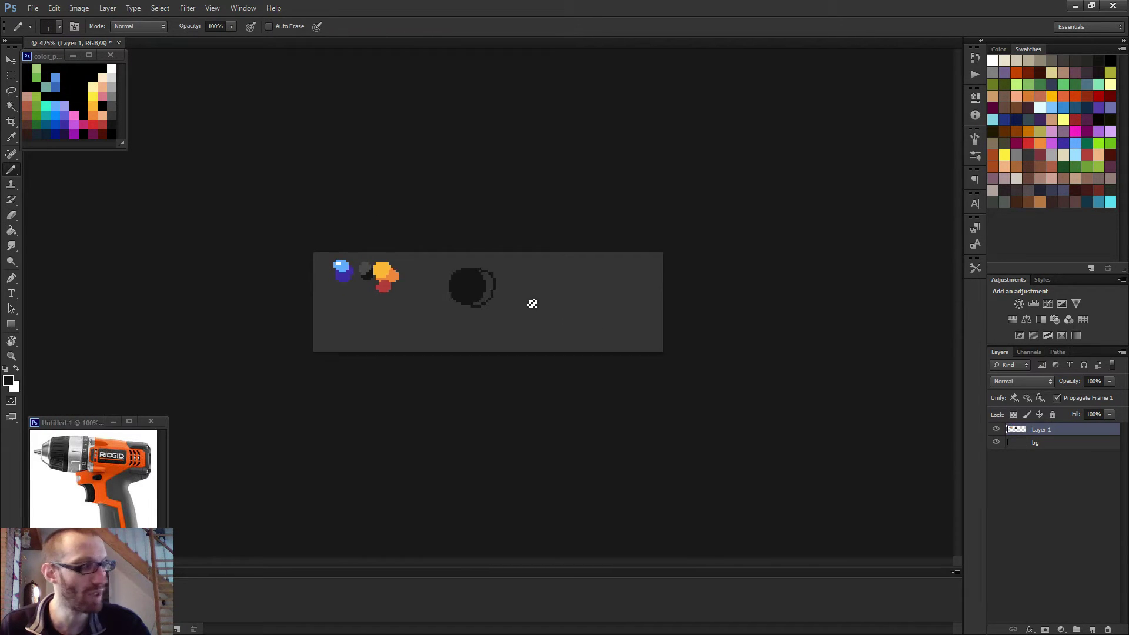
{"action": "scroll", "coordinate": [518, 303], "scroll_direction": "up", "scroll_amount": 4}
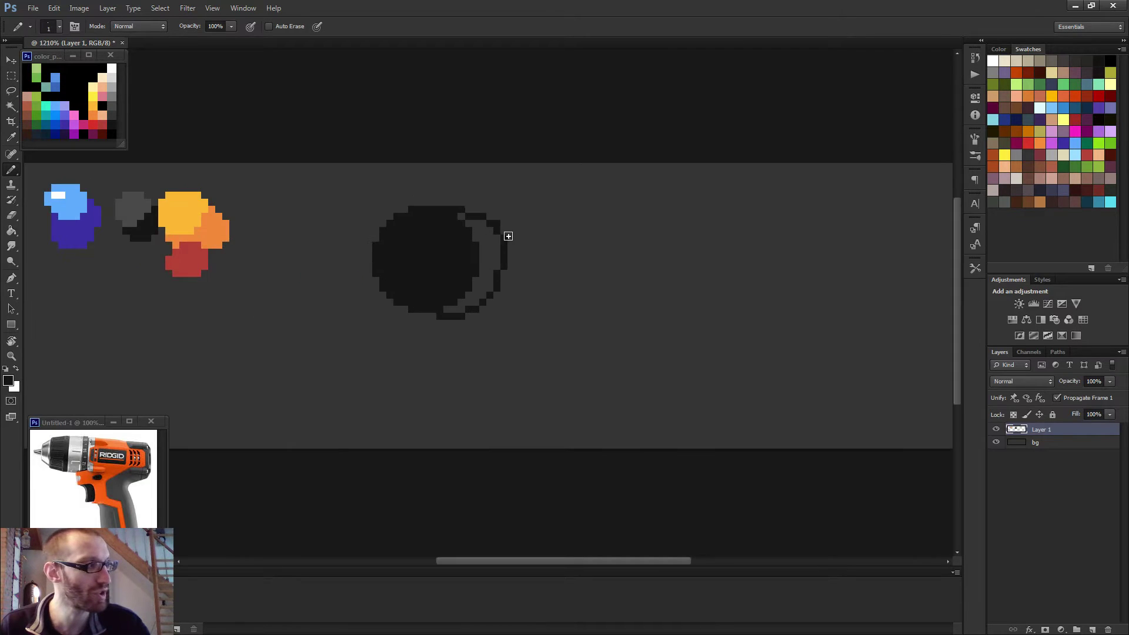
{"action": "key", "text": "e"}
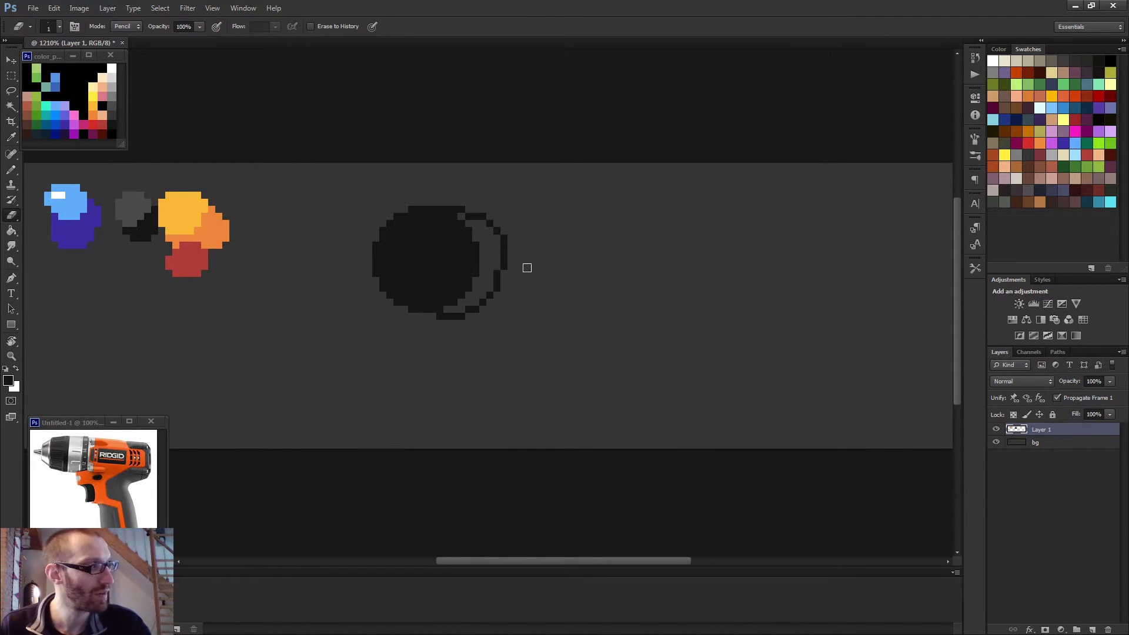
{"action": "scroll", "coordinate": [527, 267], "scroll_direction": "down", "scroll_amount": 4}
{"action": "key", "text": "b"}
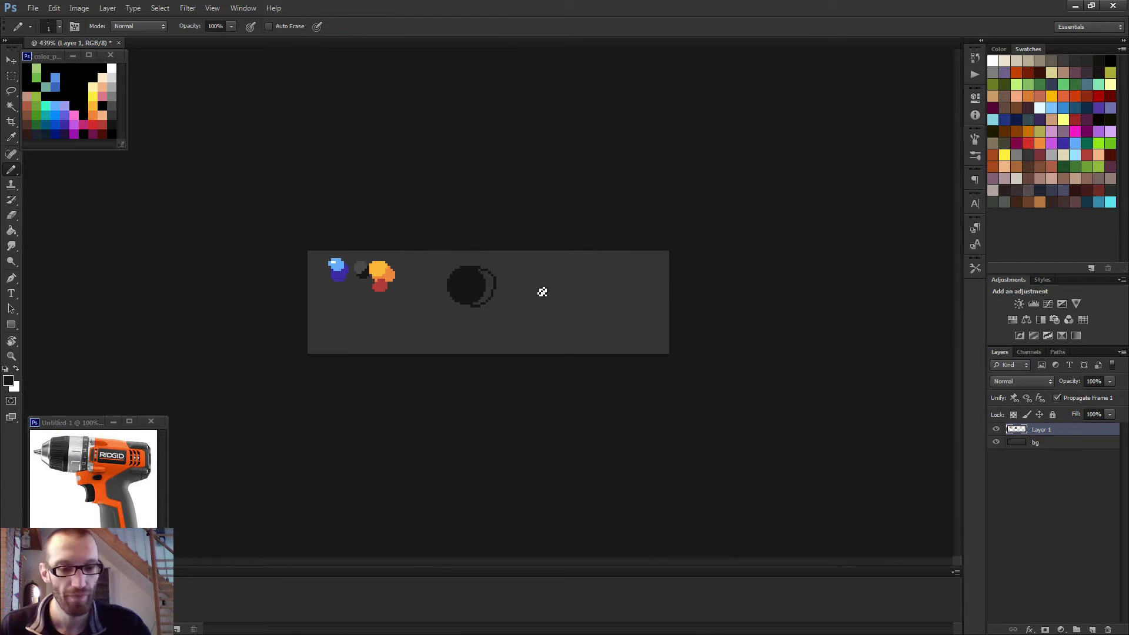
Sample the red palette color and draw a line sloping down-right from the outline's lower end, plus one pixel on its upper-right edge.
{"action": "scroll", "coordinate": [488, 282], "scroll_direction": "up", "scroll_amount": 2}
{"action": "left_click", "coordinate": [301, 273], "text": "alt"}
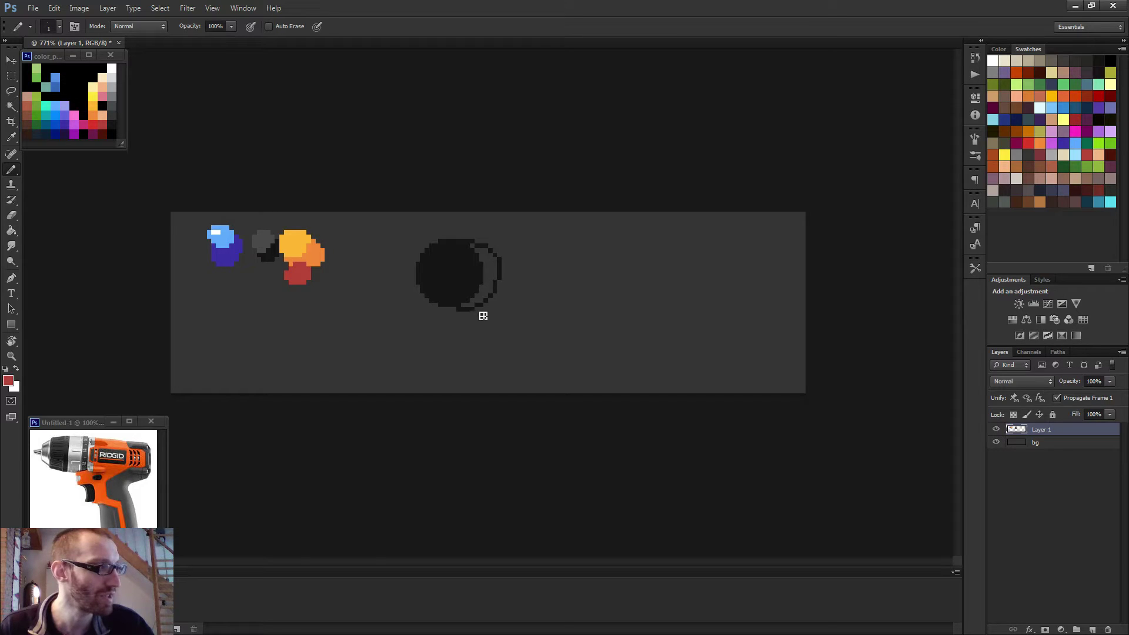
{"action": "left_click", "coordinate": [520, 327], "text": "shift"}
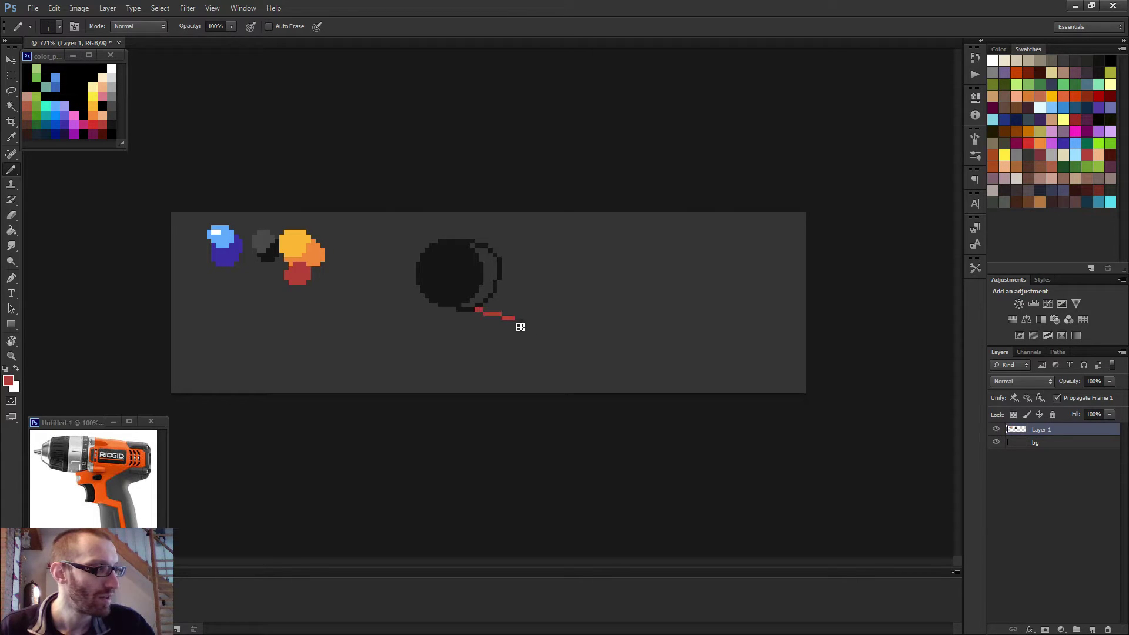
{"action": "left_click", "coordinate": [495, 251]}
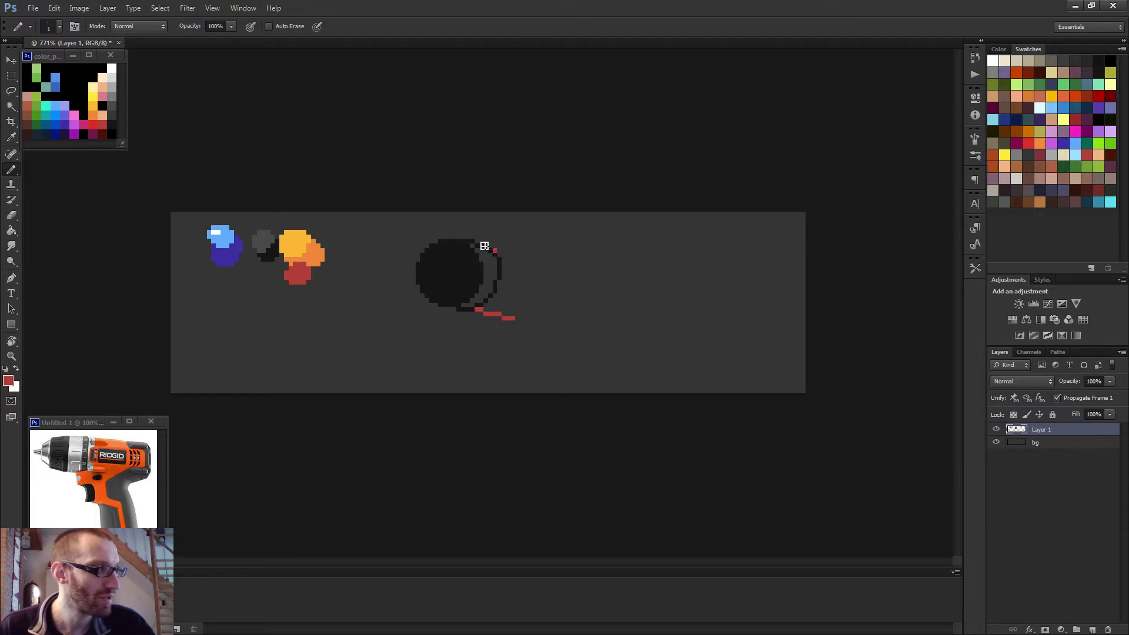
Clear the disc, curved outline and red strokes from the canvas, leaving only the palette blobs.
{"action": "key", "text": "e"}
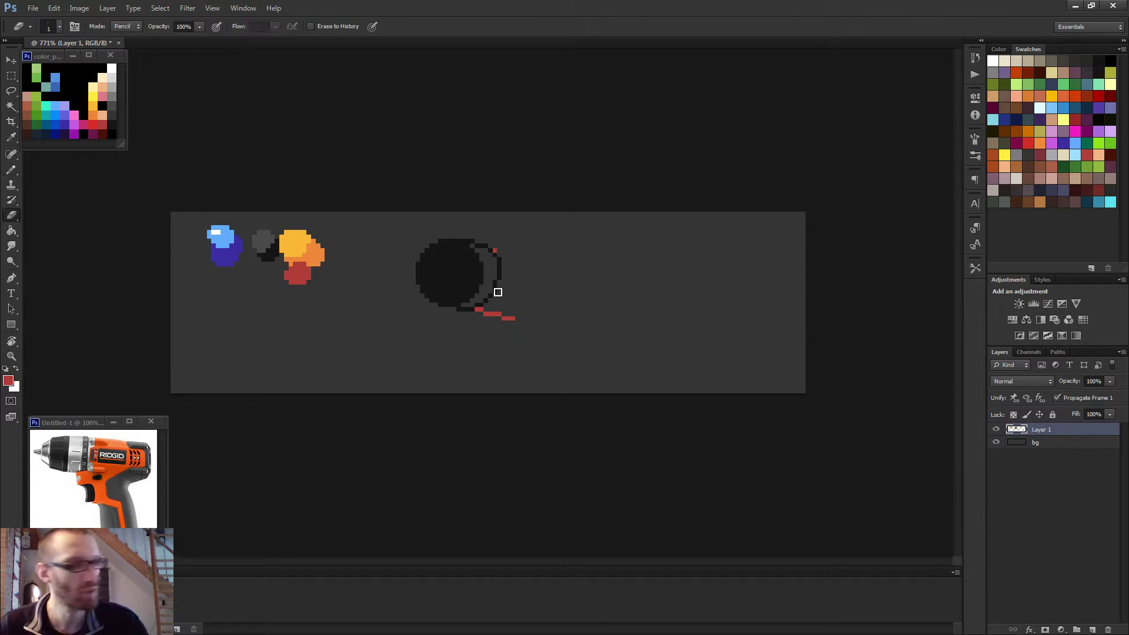
{"action": "mouse_move", "coordinate": [471, 241]}
{"action": "left_mouse_down"}
{"action": "mouse_move", "coordinate": [488, 246]}
{"action": "mouse_move", "coordinate": [497, 276]}
{"action": "mouse_move", "coordinate": [481, 307]}
{"action": "left_mouse_up"}
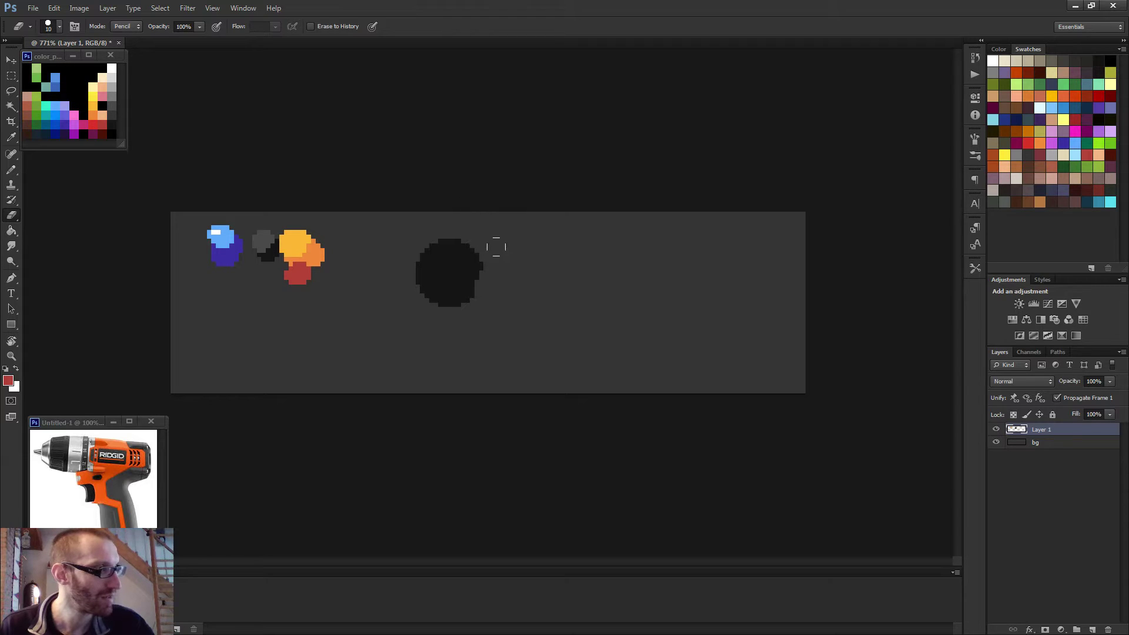
{"action": "key", "text": "m"}
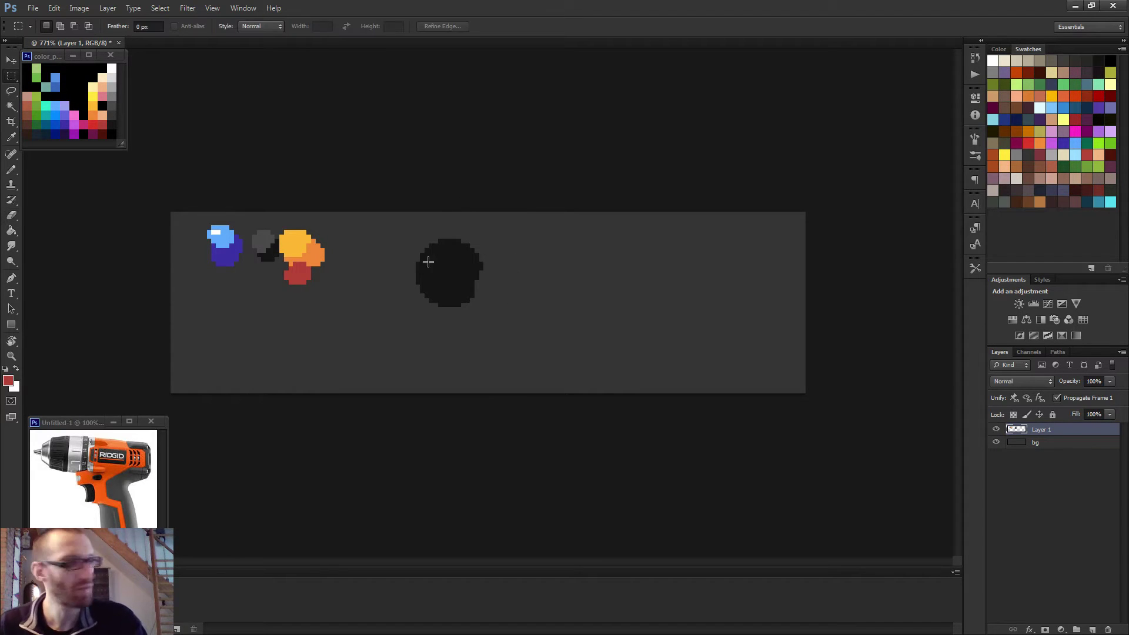
{"action": "left_click_drag", "start_coordinate": [407, 221], "coordinate": [502, 325]}
{"action": "key", "text": "Delete"}
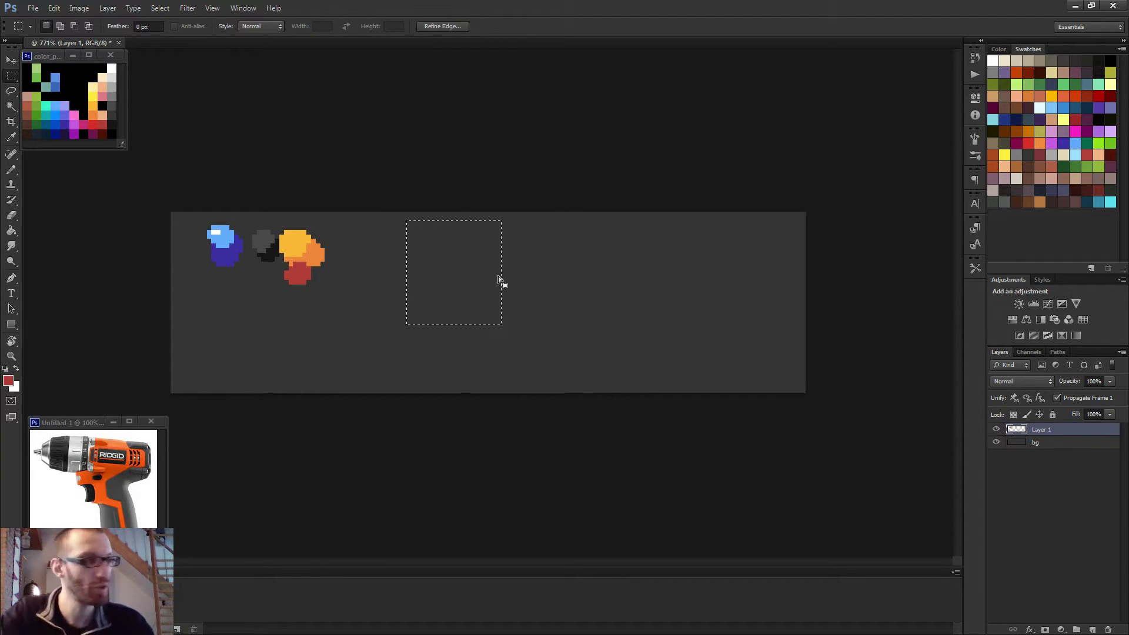
{"action": "key", "text": "ctrl+d"}
Sample the near-black palette color and stamp a solid 16 px disc on the empty canvas beside the palette blobs.
{"action": "key", "text": "b"}
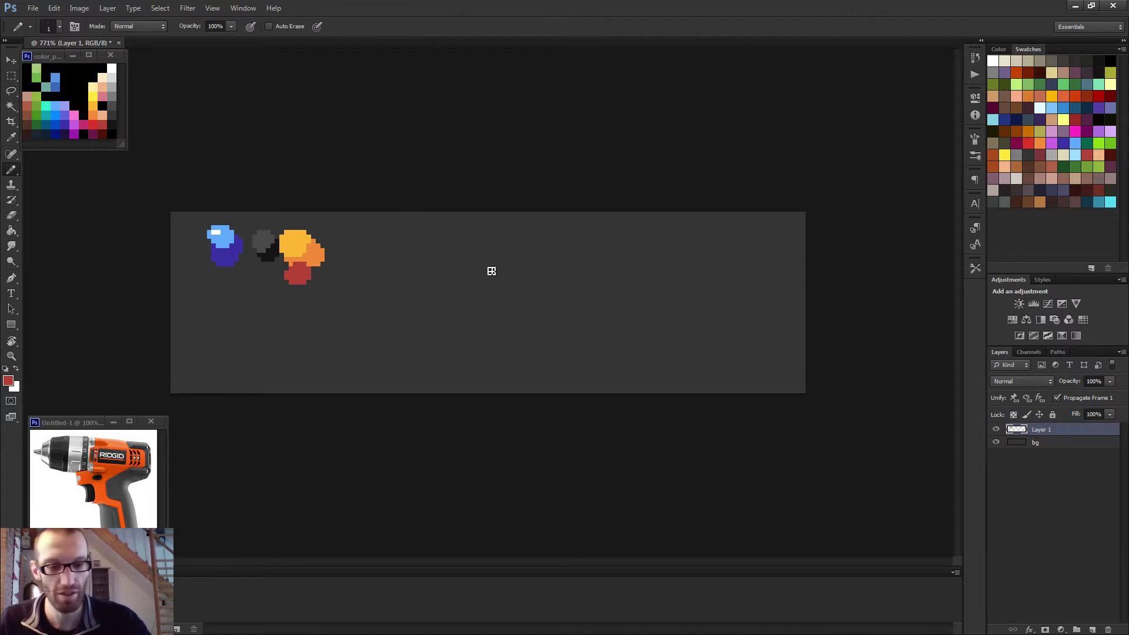
{"action": "scroll", "coordinate": [376, 270], "scroll_direction": "up", "scroll_amount": 3}
{"action": "left_click", "coordinate": [153, 217], "text": "alt"}
{"action": "mouse_move", "coordinate": [389, 322]}
{"action": "left_mouse_down"}
{"action": "mouse_move", "coordinate": [442, 309]}
{"action": "mouse_move", "coordinate": [426, 285]}
{"action": "left_mouse_up"}
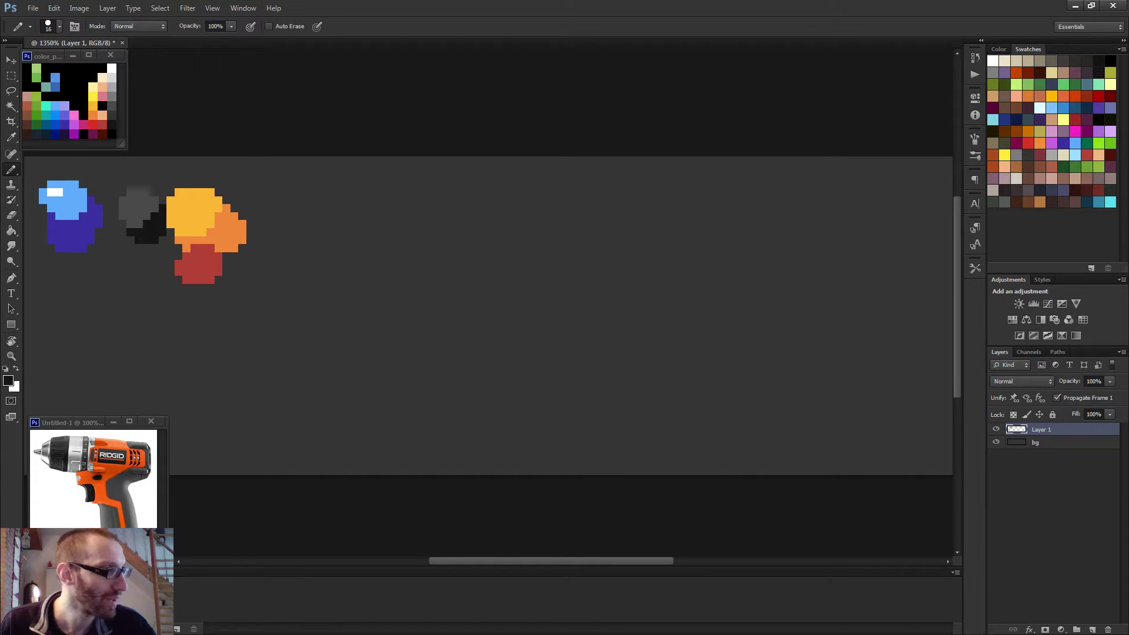
{"action": "left_click", "coordinate": [414, 276]}
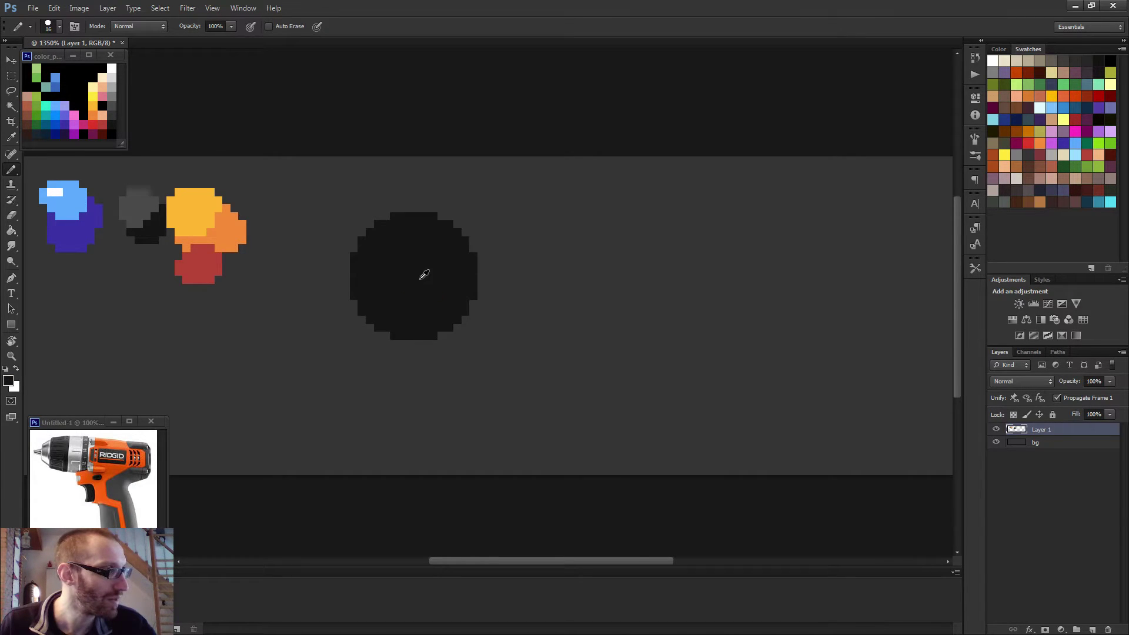
Sample the orange palette color and draw a 1 px line from the disc's upper-right edge, sloping gently down to the right.
{"action": "key", "text": "bracketleft"}
{"action": "key", "text": "bracketleft"}
{"action": "key", "text": "bracketleft"}
{"action": "key", "text": "bracketleft"}
{"action": "key", "text": "bracketleft"}
{"action": "key", "text": "bracketleft"}
{"action": "key", "text": "bracketleft"}
{"action": "key", "text": "bracketleft"}
{"action": "key", "text": "bracketleft"}
{"action": "key", "text": "bracketleft"}
{"action": "left_click", "coordinate": [235, 237], "text": "alt"}
{"action": "left_click", "coordinate": [444, 217]}
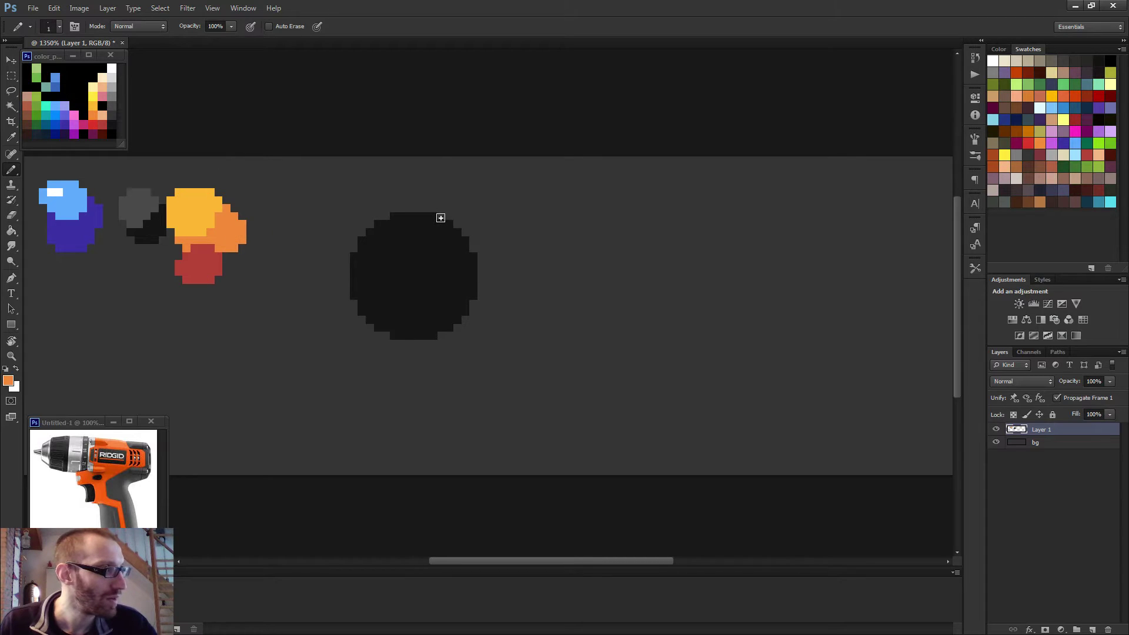
{"action": "scroll", "coordinate": [445, 235], "scroll_direction": "down", "scroll_amount": 2}
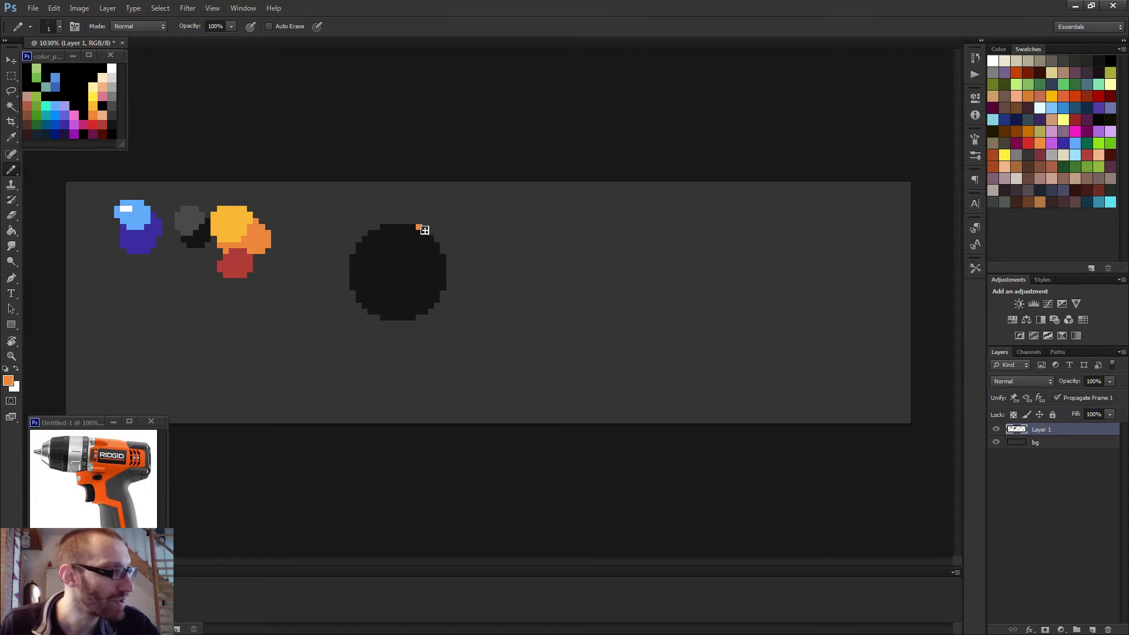
{"action": "left_click", "coordinate": [521, 263], "text": "shift"}
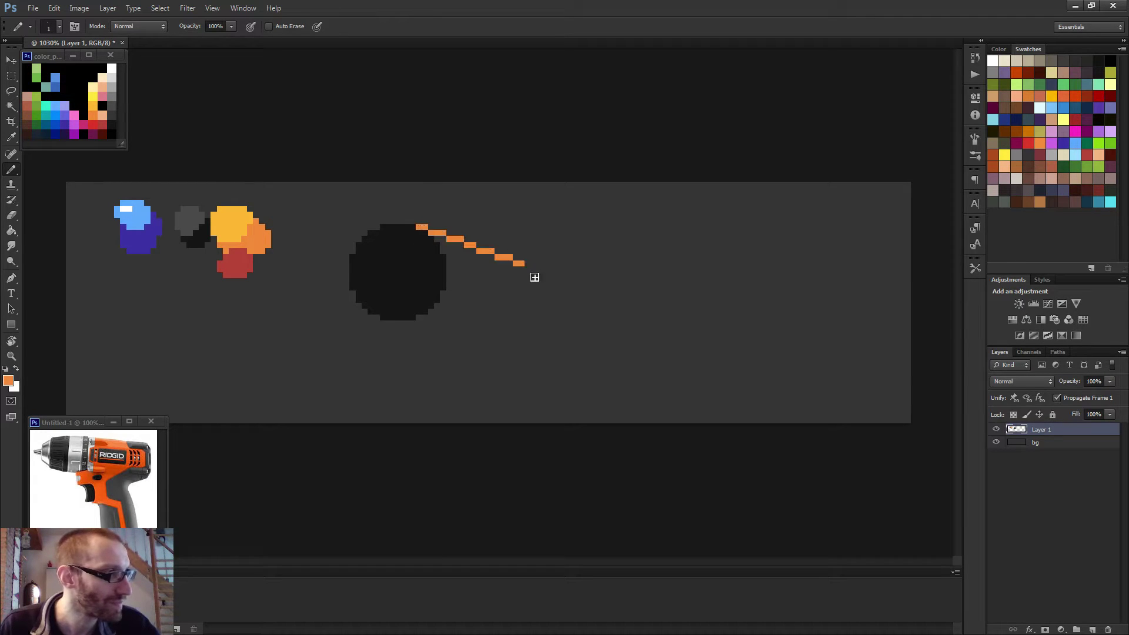
{"action": "key", "text": "ctrl+z"}
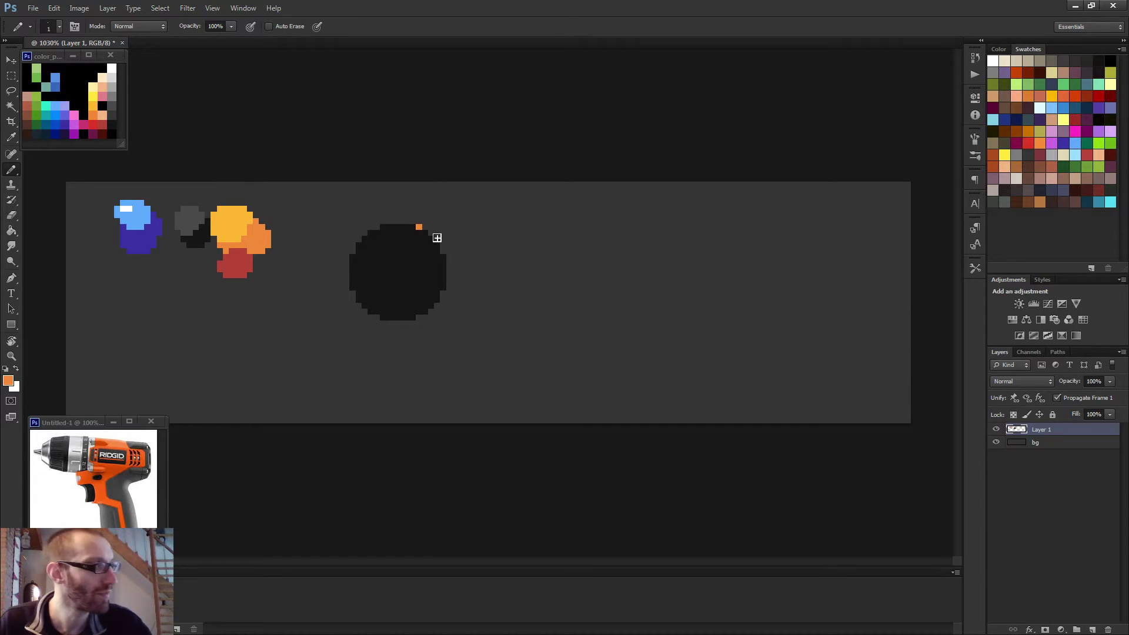
{"action": "left_click", "coordinate": [529, 246], "text": "shift"}
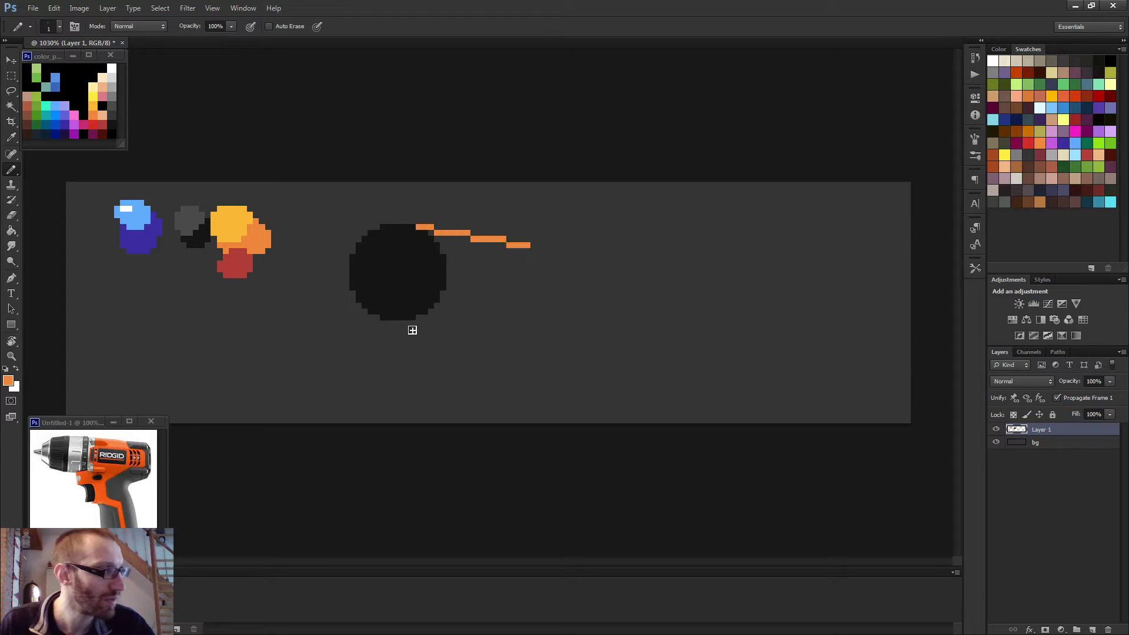
Draw a 1 px orange line from the disc's lower-right edge toward the right, below the upper line.
{"action": "left_click", "coordinate": [419, 319]}
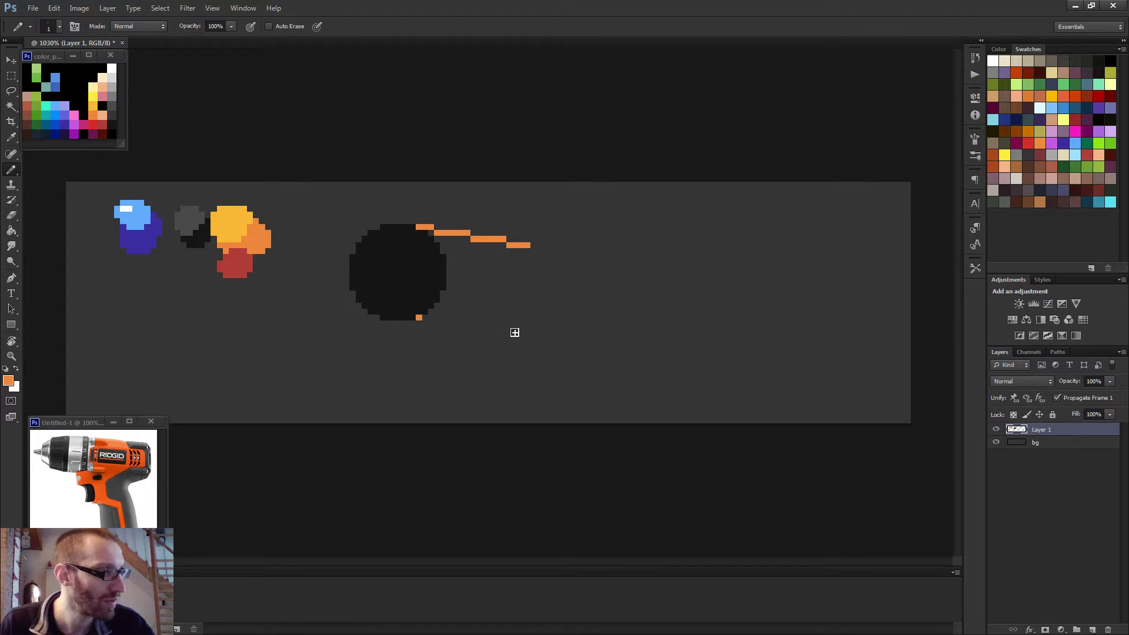
{"action": "left_click", "coordinate": [517, 323], "text": "shift"}
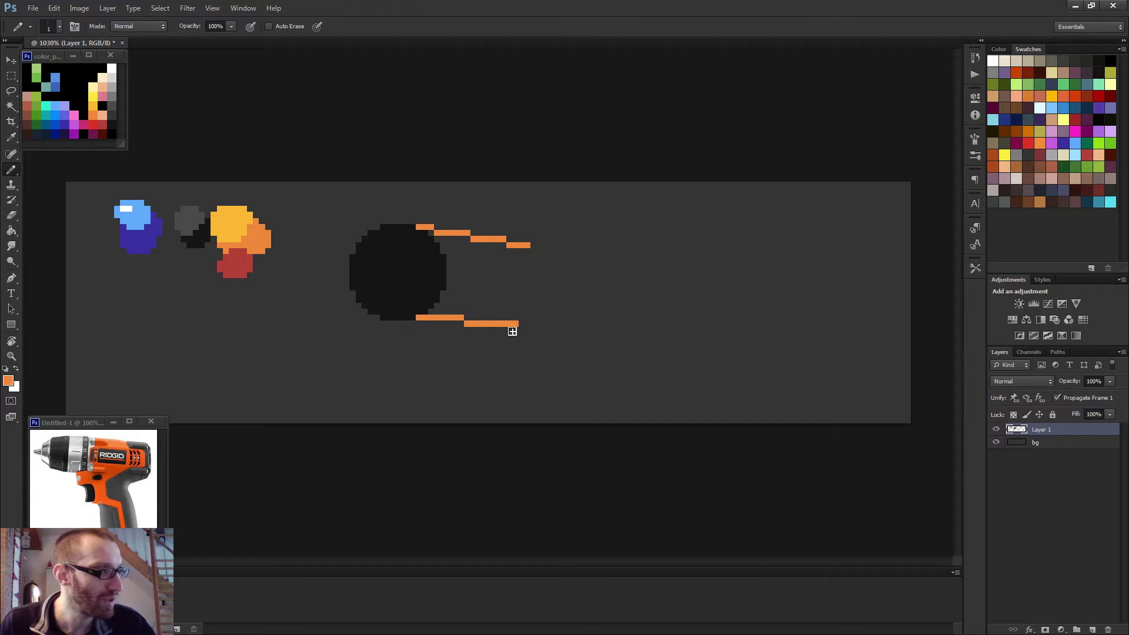
{"action": "scroll", "coordinate": [492, 370], "scroll_direction": "down", "scroll_amount": 5}
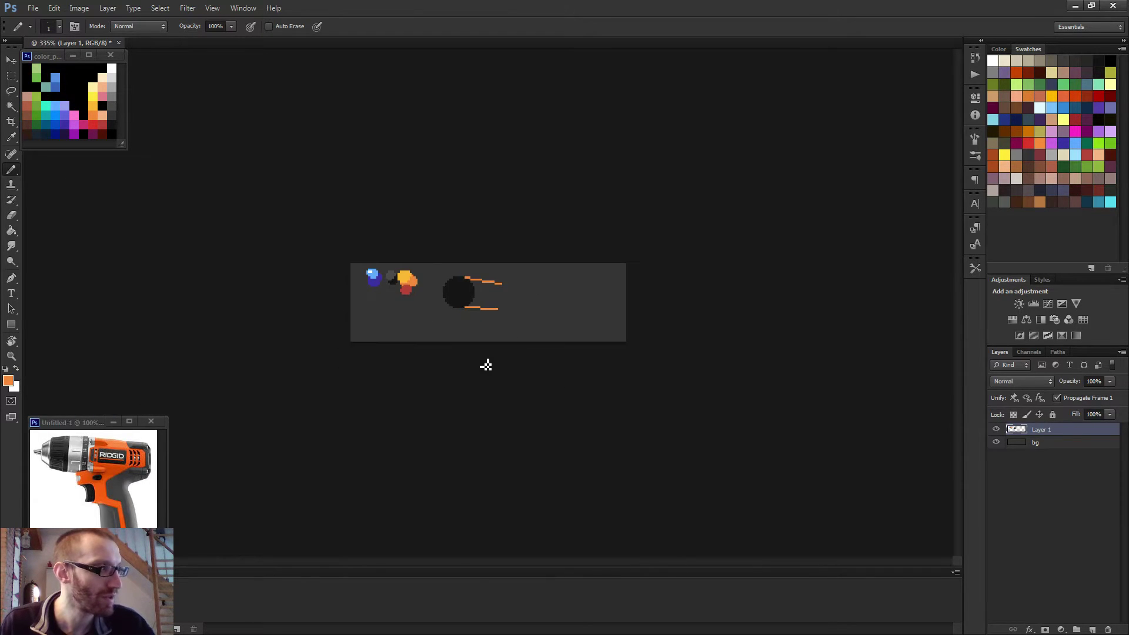
{"action": "scroll", "coordinate": [487, 366], "scroll_direction": "up", "scroll_amount": 4}
{"action": "scroll", "coordinate": [489, 304], "scroll_direction": "up", "scroll_amount": 2}
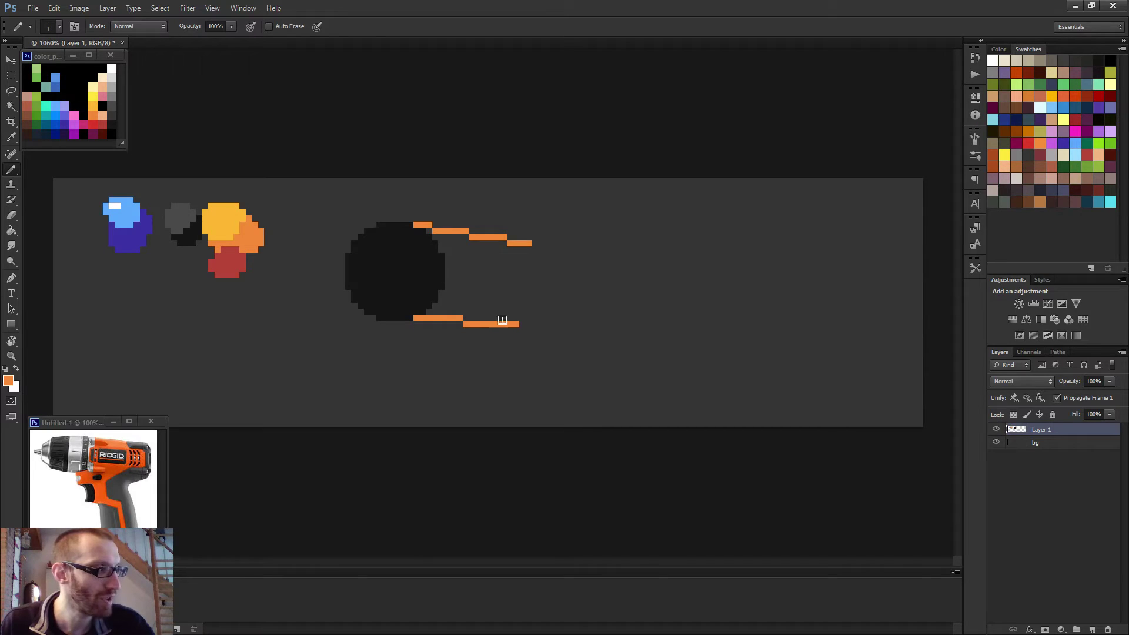
Redraw the outer half of the lower orange line one pixel above the inner half and erase the old lower segment.
{"action": "left_click_drag", "start_coordinate": [520, 314], "coordinate": [471, 312]}
{"action": "key", "text": "e"}
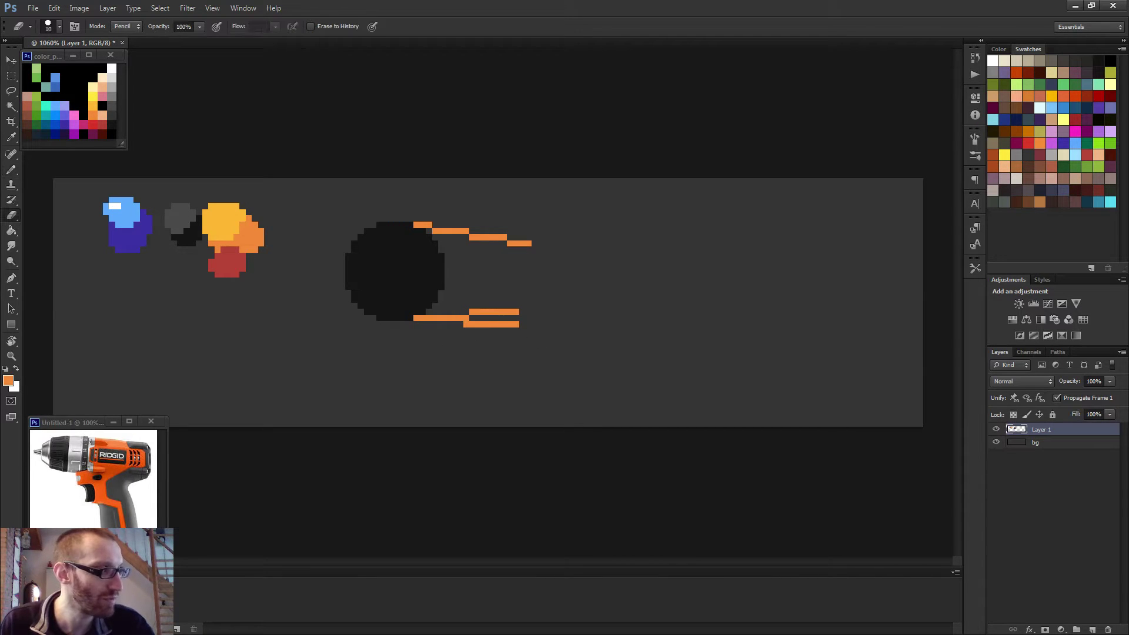
{"action": "left_click_drag", "start_coordinate": [466, 324], "coordinate": [520, 324]}
{"action": "scroll", "coordinate": [508, 367], "scroll_direction": "down", "scroll_amount": 4}
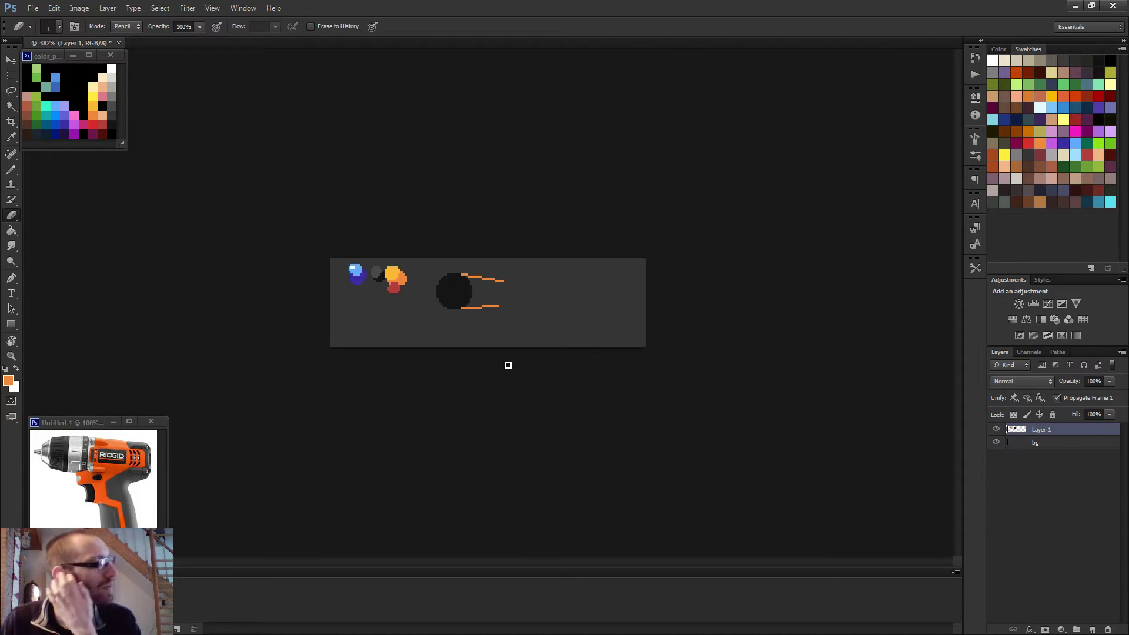
{"action": "scroll", "coordinate": [508, 366], "scroll_direction": "up", "scroll_amount": 4}
Close the right end of the drill body by joining the two orange lines with a slightly rounded vertical edge.
{"action": "key", "text": "b"}
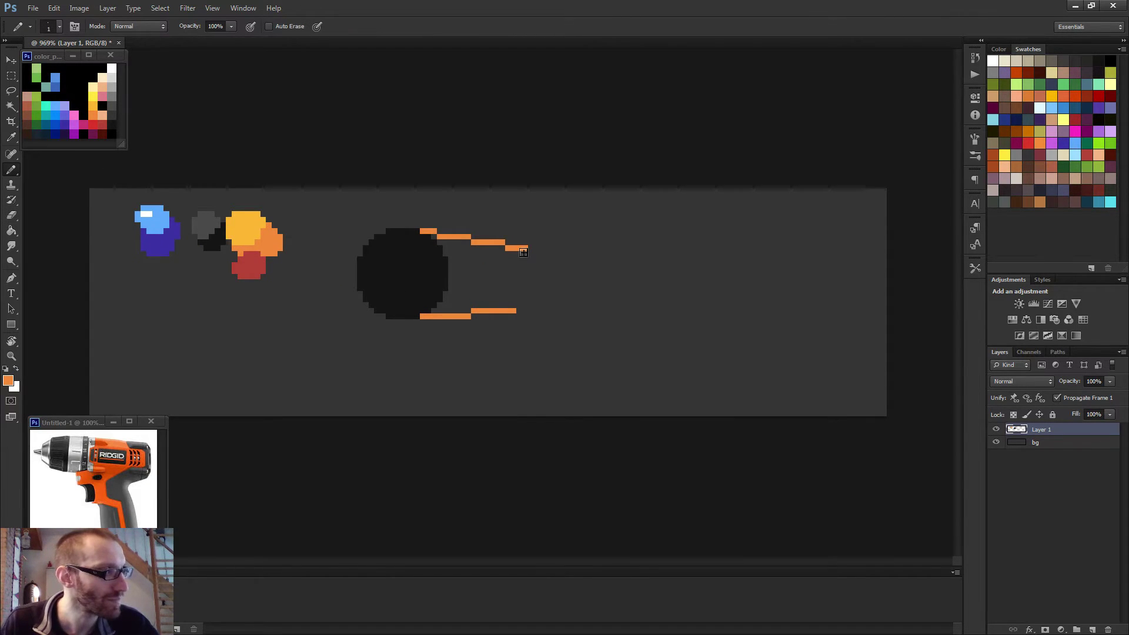
{"action": "mouse_move", "coordinate": [525, 251]}
{"action": "left_mouse_down"}
{"action": "mouse_move", "coordinate": [536, 285]}
{"action": "mouse_move", "coordinate": [524, 315]}
{"action": "left_mouse_up"}
{"action": "scroll", "coordinate": [538, 369], "scroll_direction": "down", "scroll_amount": 4}
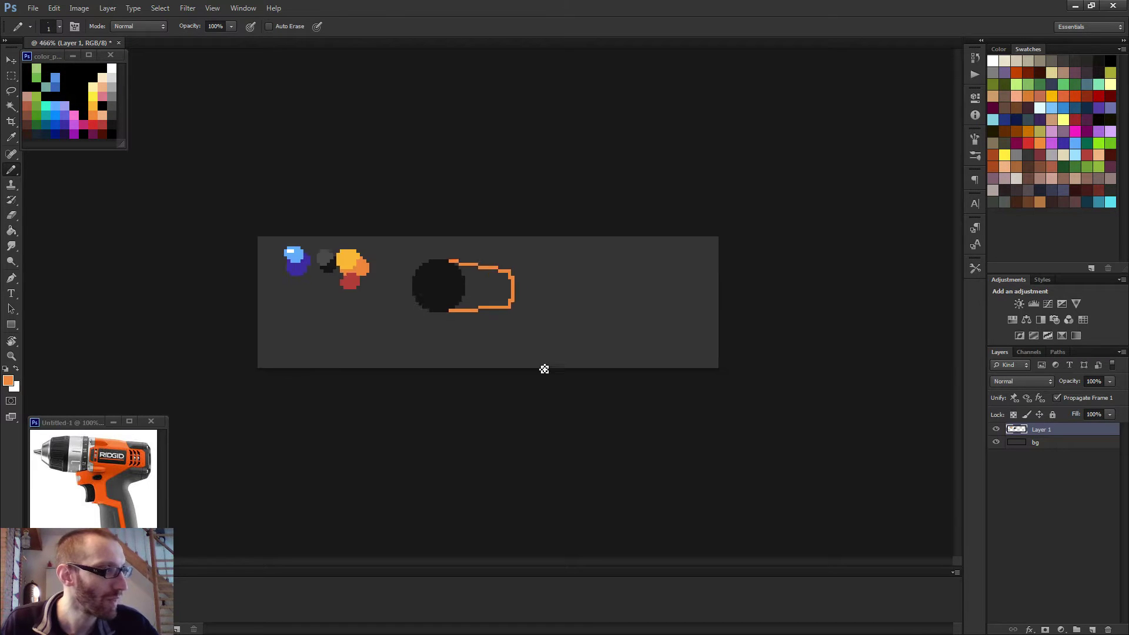
{"action": "scroll", "coordinate": [526, 361], "scroll_direction": "up", "scroll_amount": 4}
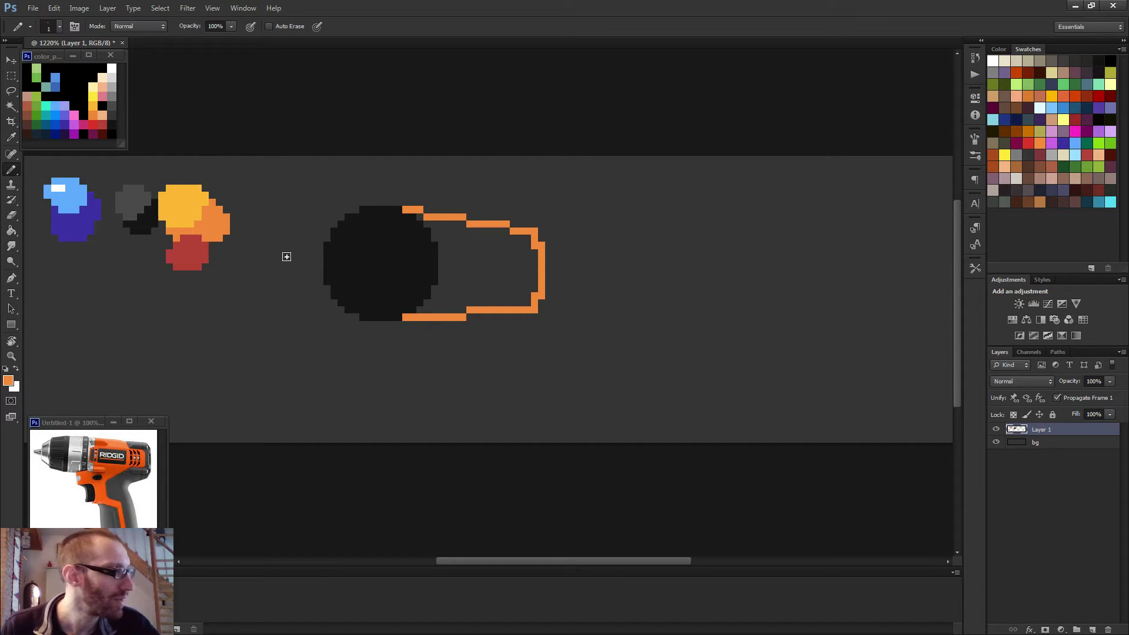
Fill the enclosed drill body beside the dark disc with solid orange.
{"action": "key", "text": "g"}
{"action": "left_click", "coordinate": [433, 280]}
{"action": "key", "text": "ctrl+z"}
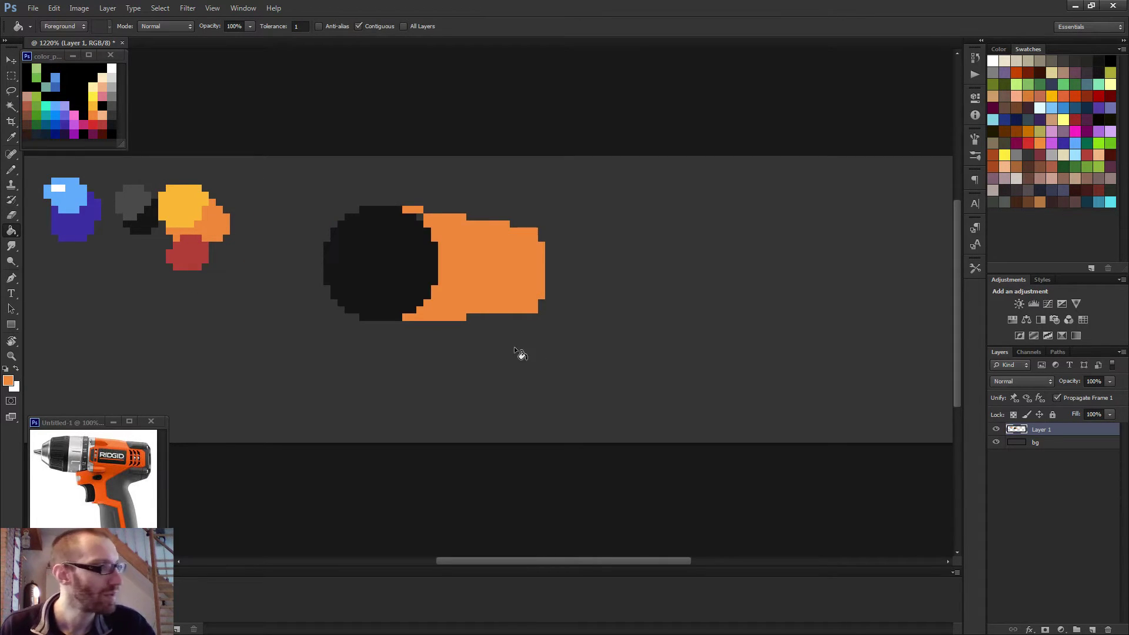
Fill the gap at the disc's upper-right edge with orange and add a one-pixel orange strip beneath the disc's lower-right edge.
{"action": "key", "text": "b"}
{"action": "left_click", "coordinate": [428, 220], "text": "alt"}
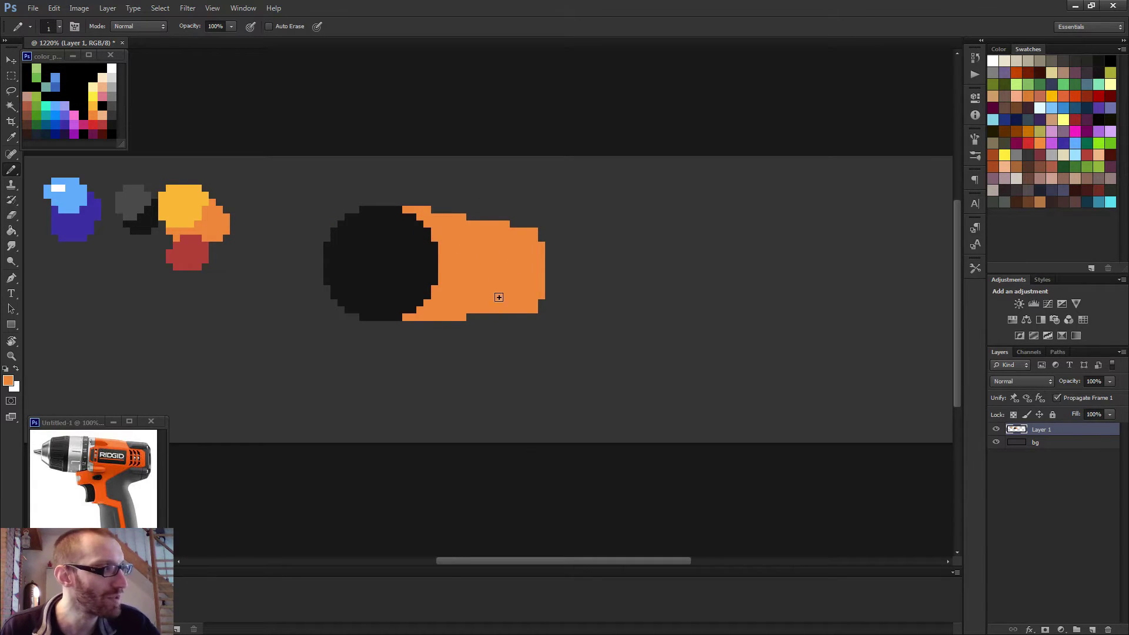
{"action": "scroll", "coordinate": [496, 298], "scroll_direction": "down", "scroll_amount": 3}
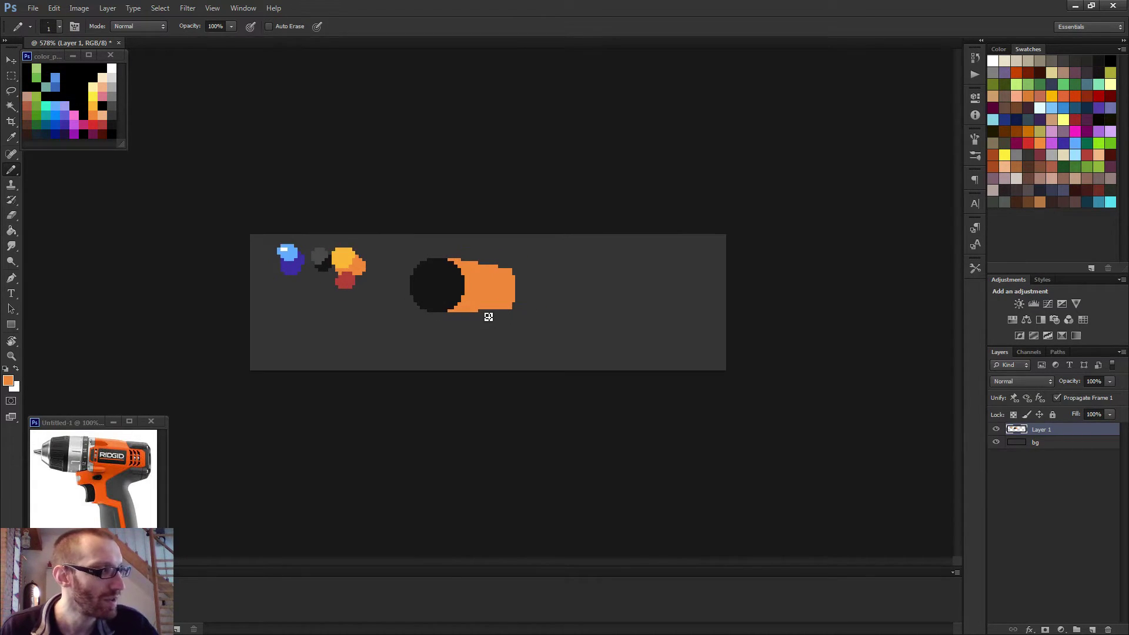
{"action": "scroll", "coordinate": [488, 318], "scroll_direction": "down", "scroll_amount": 2}
{"action": "scroll", "coordinate": [507, 338], "scroll_direction": "up", "scroll_amount": 4}
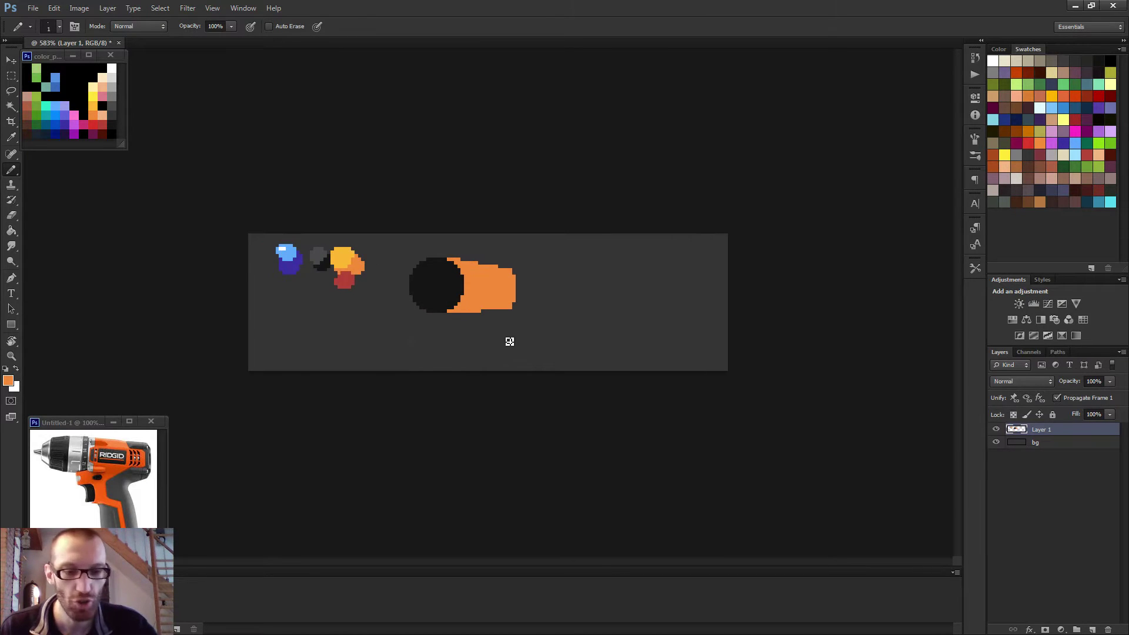
{"action": "scroll", "coordinate": [441, 311], "scroll_direction": "up", "scroll_amount": 2}
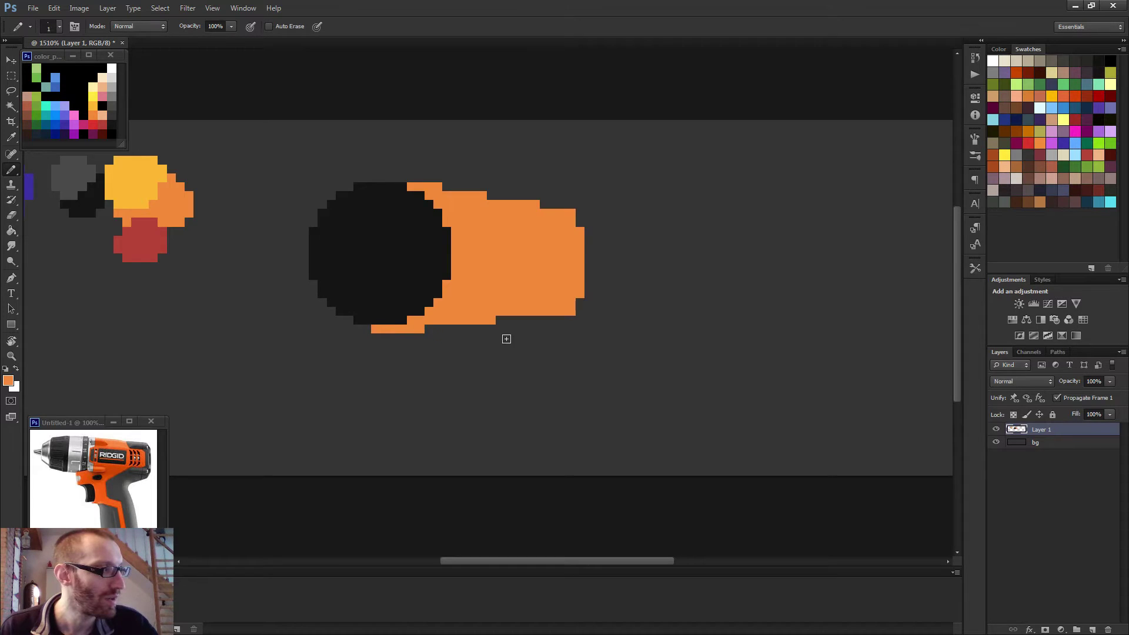
{"action": "scroll", "coordinate": [505, 338], "scroll_direction": "down", "scroll_amount": 2}
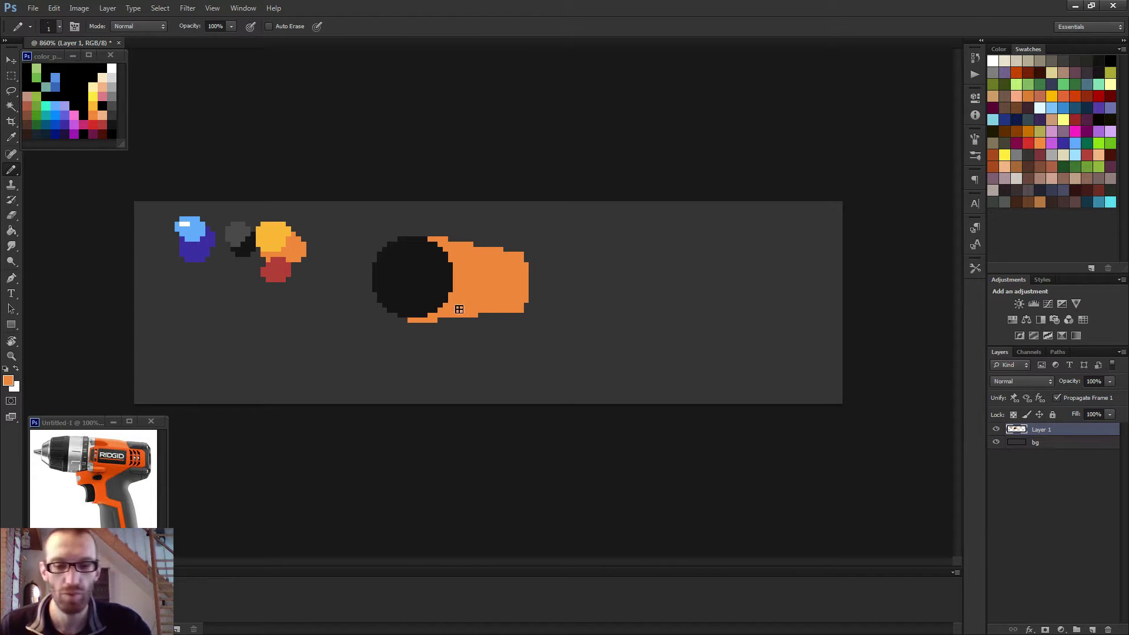
{"action": "key", "text": "m"}
{"action": "left_click_drag", "start_coordinate": [361, 226], "coordinate": [412, 318]}
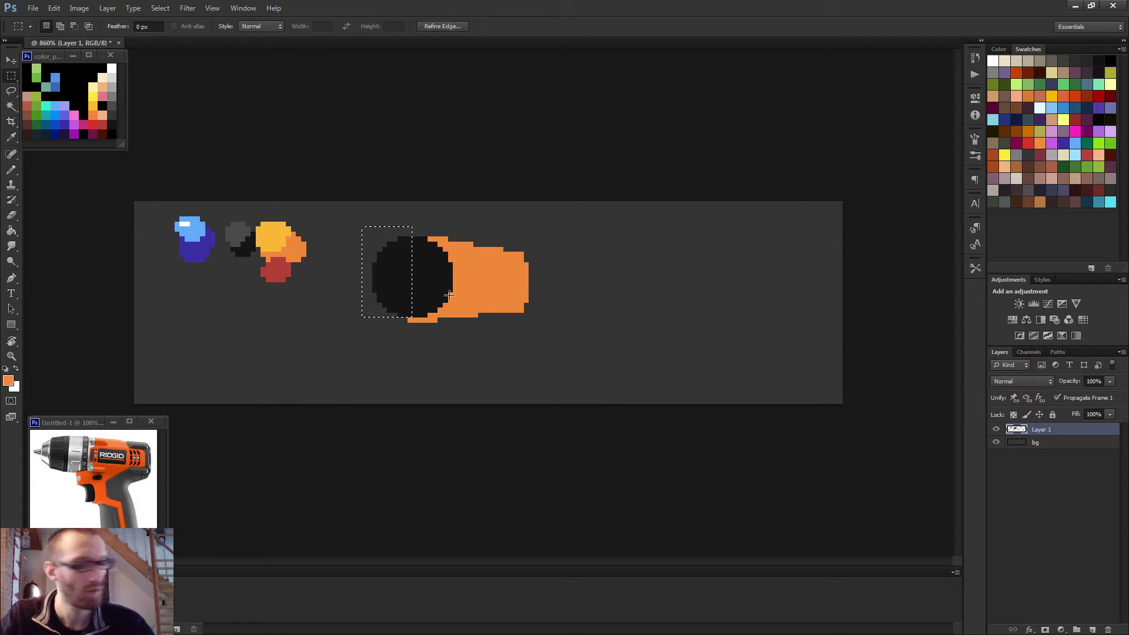
{"action": "key", "text": "ctrl+d"}
{"action": "key", "text": "b"}
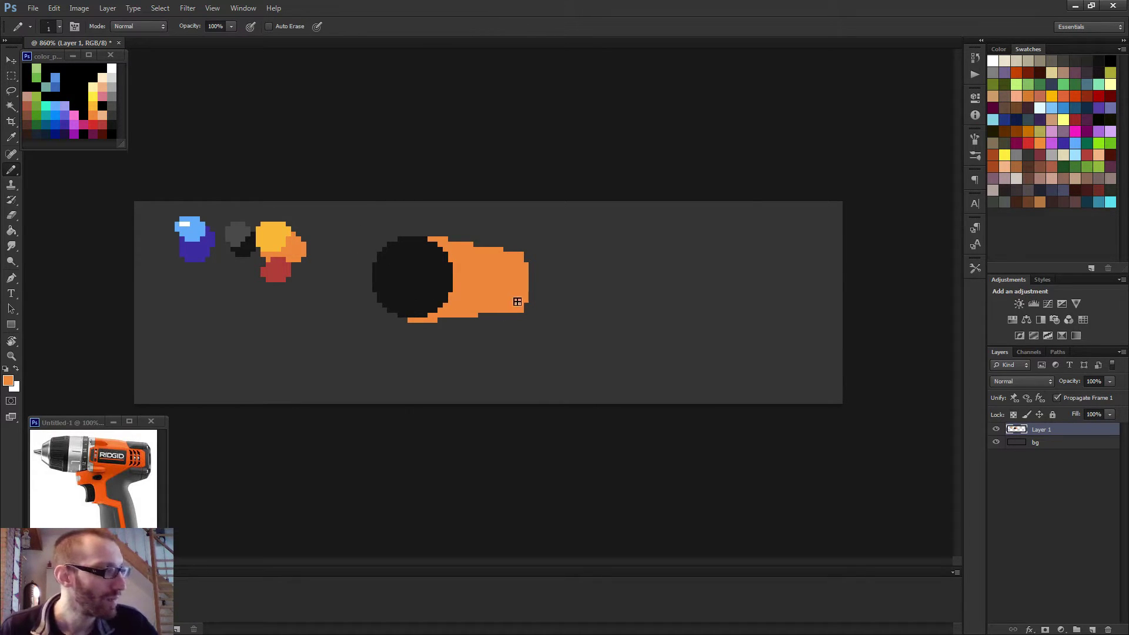
Erase the corner pixels at the right end of the orange body to round it off.
{"action": "key", "text": "alt"}
{"action": "key", "text": "e"}
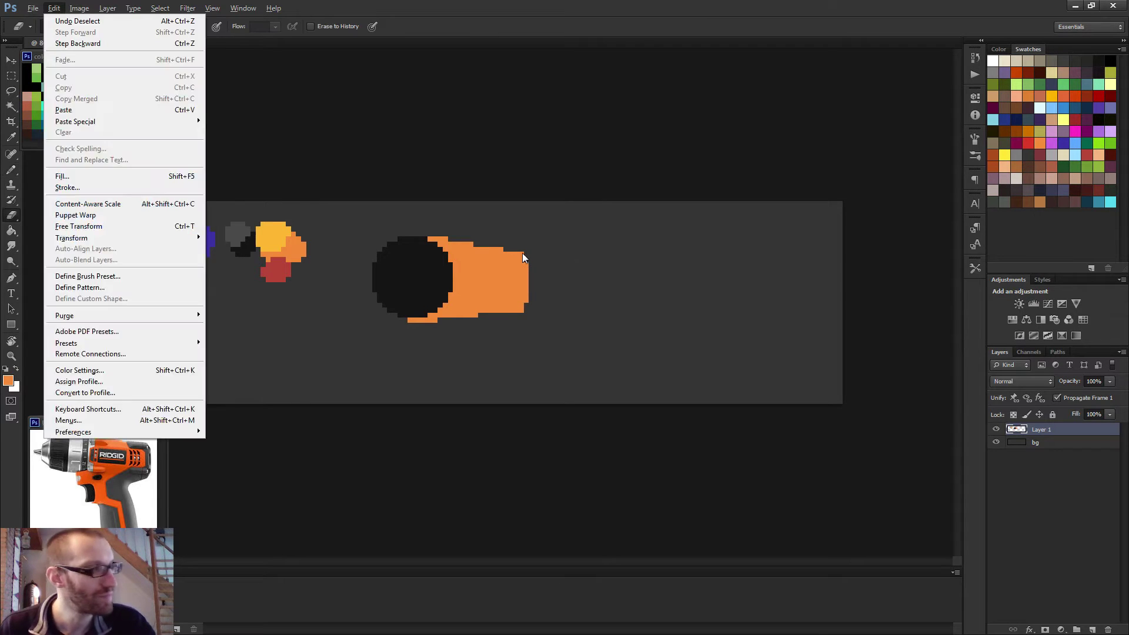
{"action": "key", "text": "Escape"}
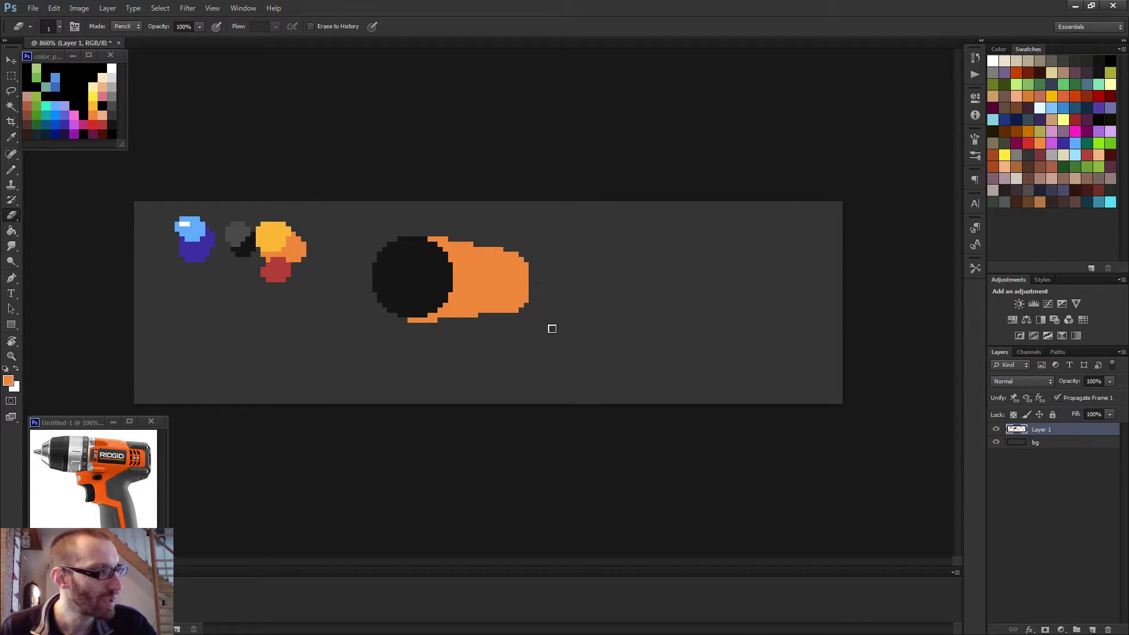
Draw the handle's front edge in palette red as a 1 px line slanting down-right from the body's underside, ending vertically.
{"action": "key", "text": "b"}
{"action": "key", "text": "ctrl+minus"}
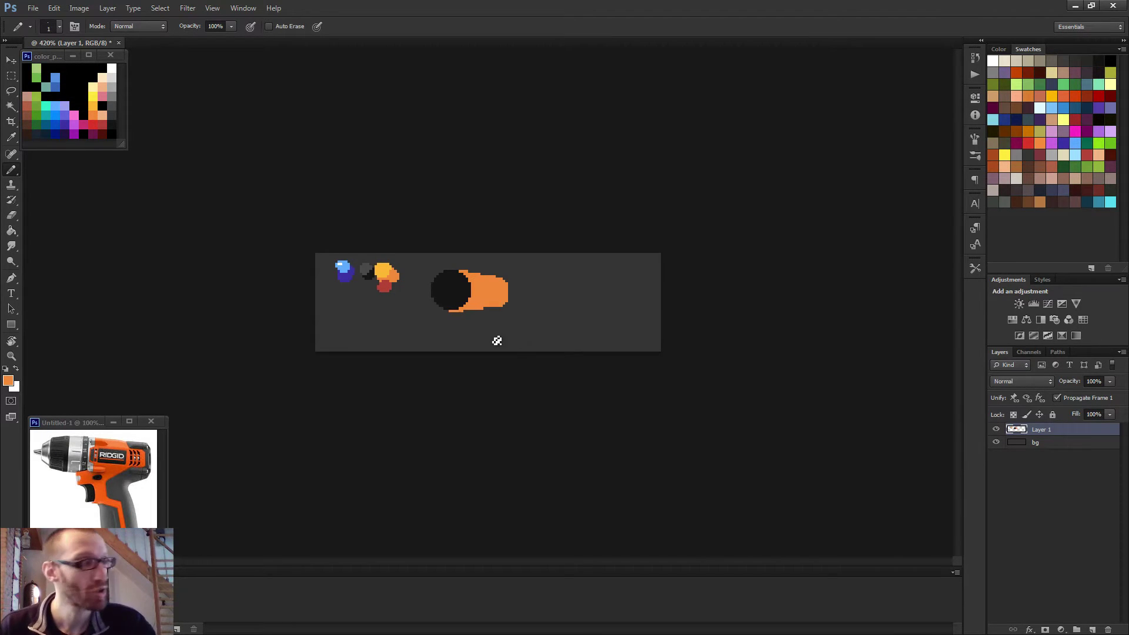
{"action": "key", "text": "ctrl+plus"}
{"action": "key", "text": "ctrl+plus"}
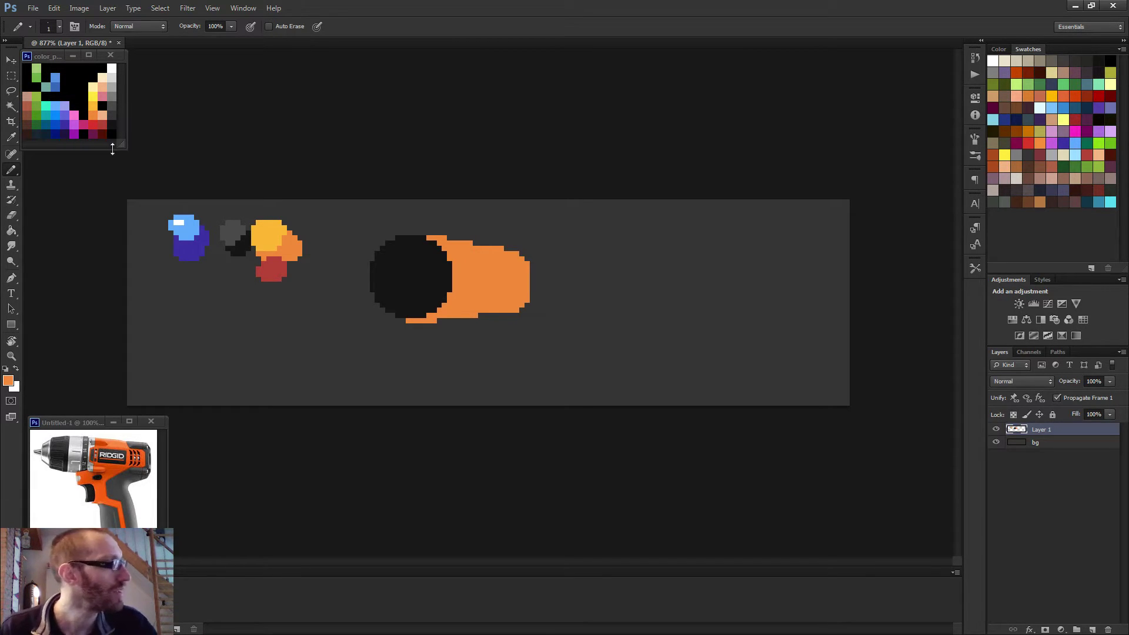
{"action": "left_click", "coordinate": [104, 123], "text": "alt"}
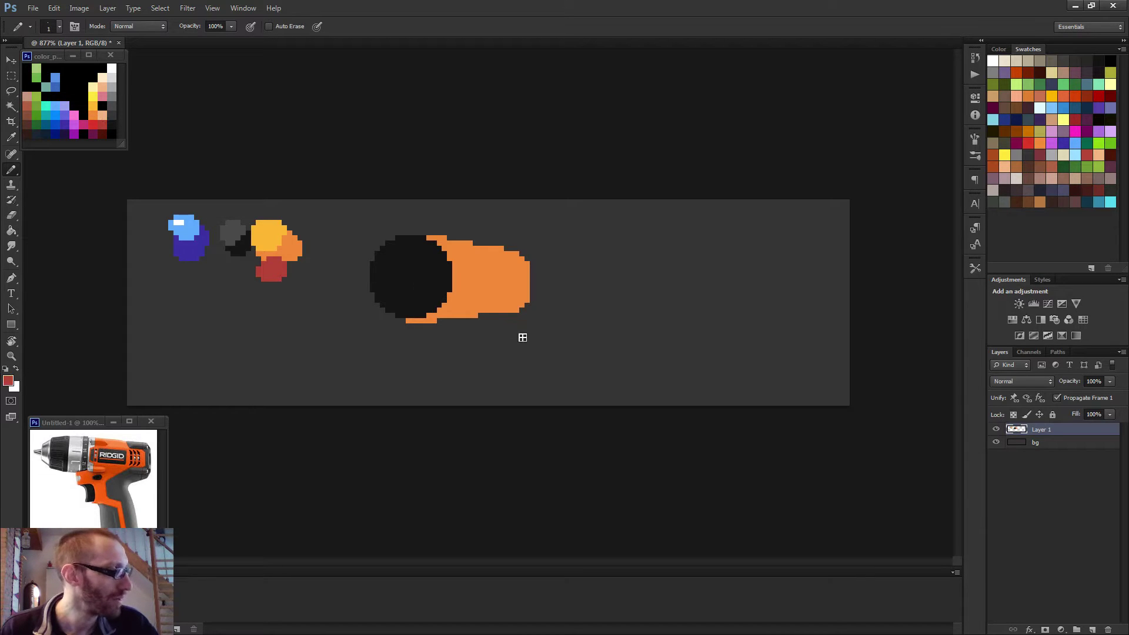
{"action": "left_click_drag", "start_coordinate": [476, 321], "coordinate": [486, 326]}
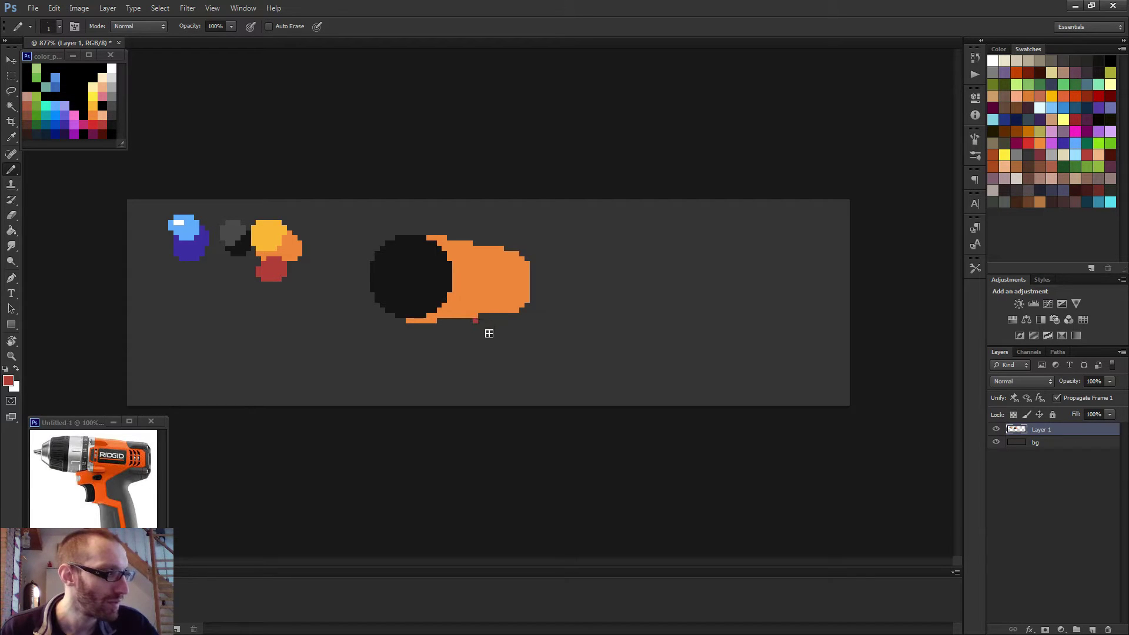
{"action": "left_click", "coordinate": [500, 347], "text": "shift"}
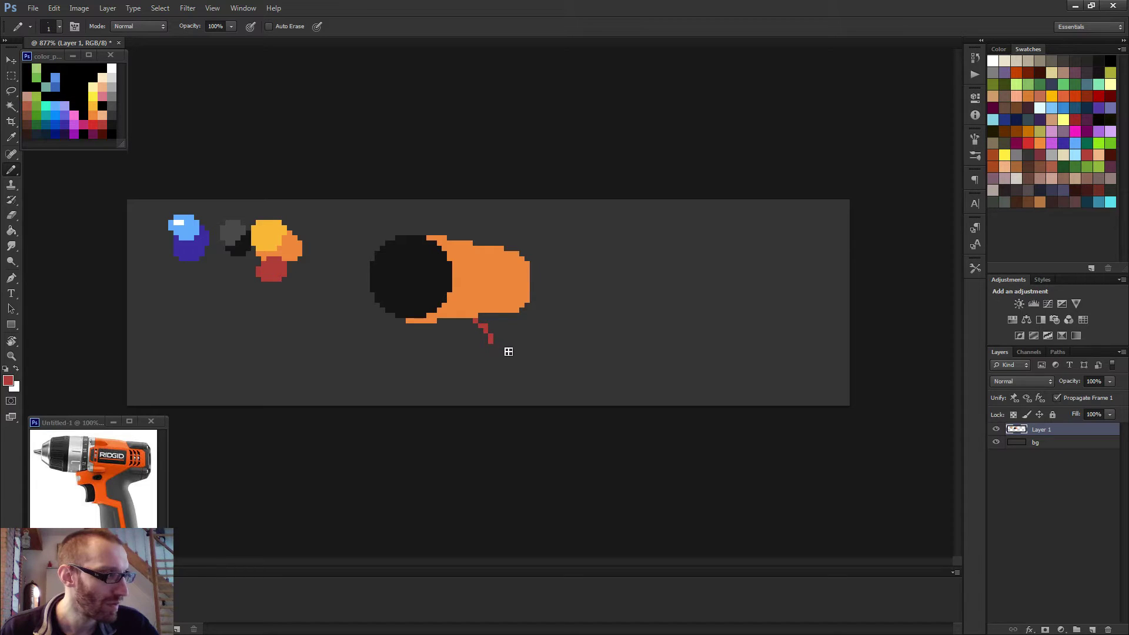
{"action": "left_click", "coordinate": [500, 379], "text": "shift"}
{"action": "scroll", "coordinate": [503, 368], "scroll_direction": "down", "scroll_amount": 3}
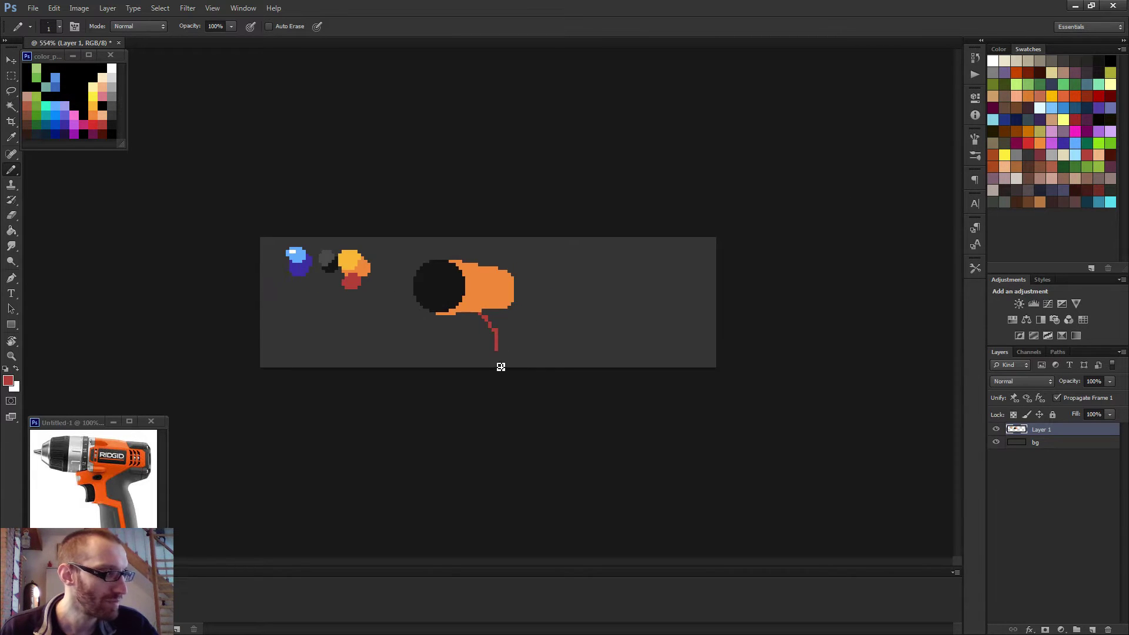
Shift the lowest part of the red handle line one pixel to the right.
{"action": "key", "text": "m"}
{"action": "scroll", "coordinate": [497, 376], "scroll_direction": "up", "scroll_amount": 3}
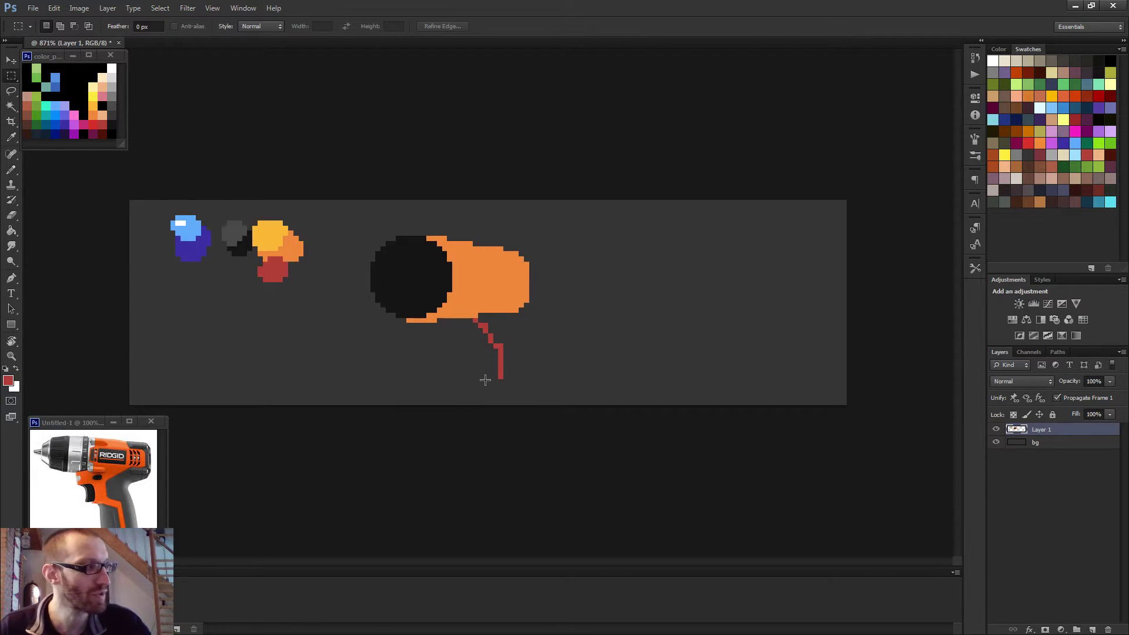
{"action": "left_click_drag", "start_coordinate": [487, 384], "coordinate": [524, 359]}
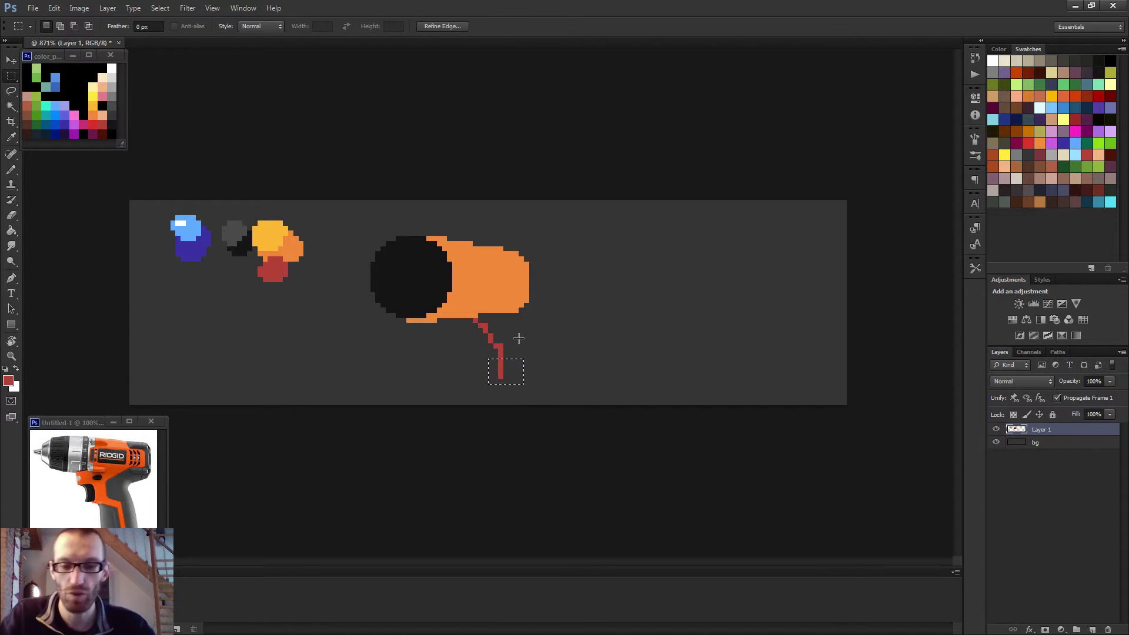
{"action": "key", "text": "v"}
{"action": "key", "text": "Right"}
{"action": "key", "text": "ctrl+d"}
{"action": "key", "text": "b"}
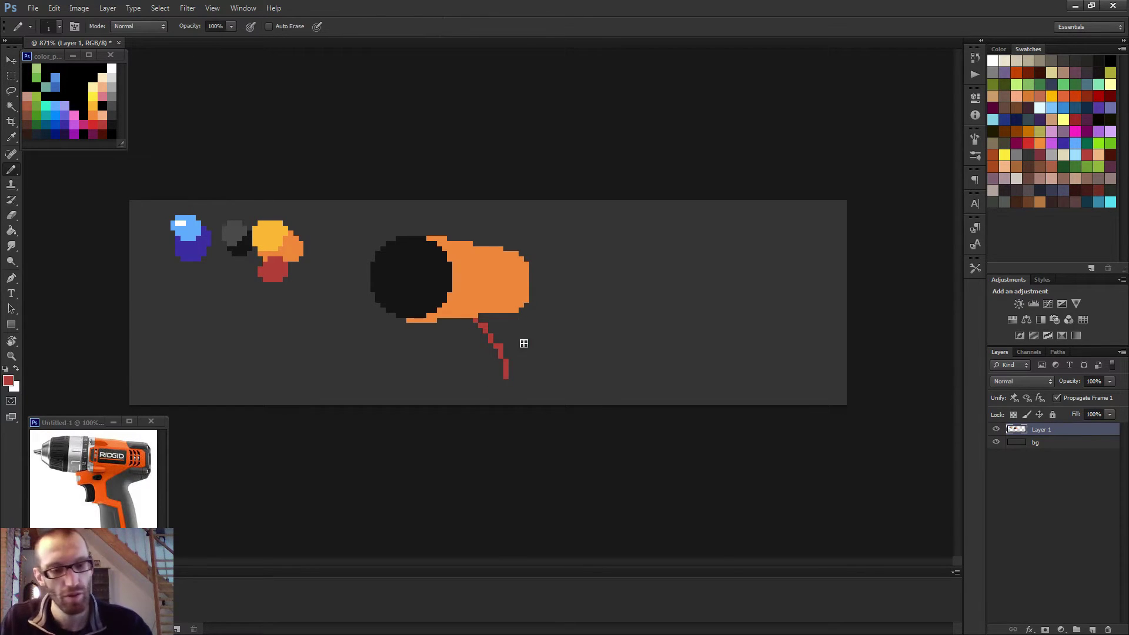
Outline the handle's base and its slanted rear edge in red, closing it at the body's lower-right corner.
{"action": "scroll", "coordinate": [522, 344], "scroll_direction": "up", "scroll_amount": 3}
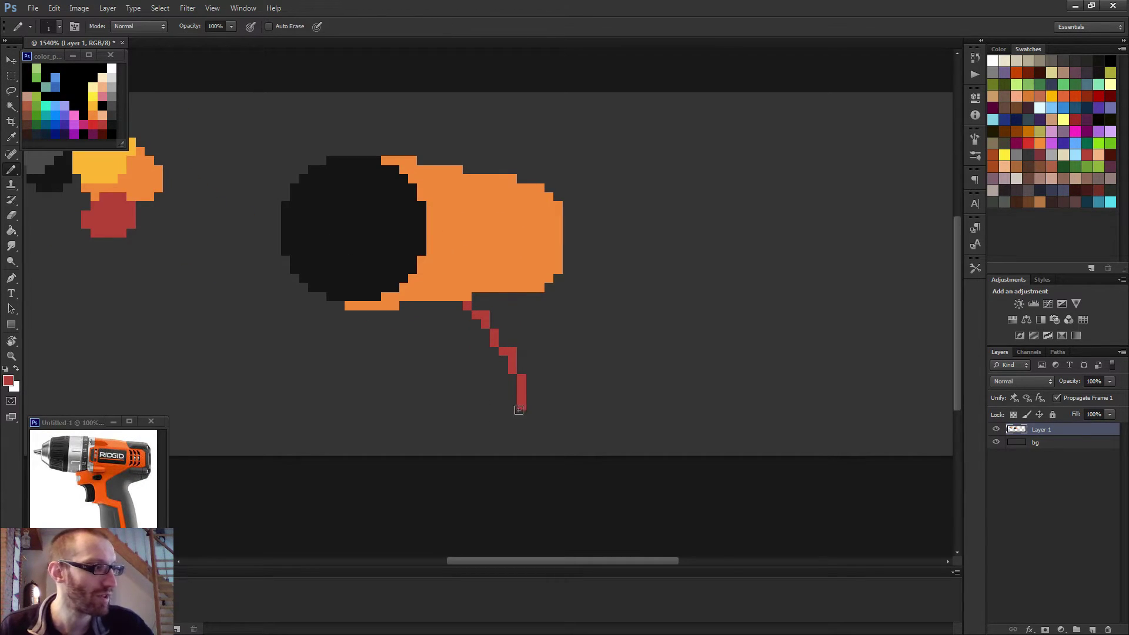
{"action": "left_click_drag", "start_coordinate": [513, 409], "coordinate": [569, 406]}
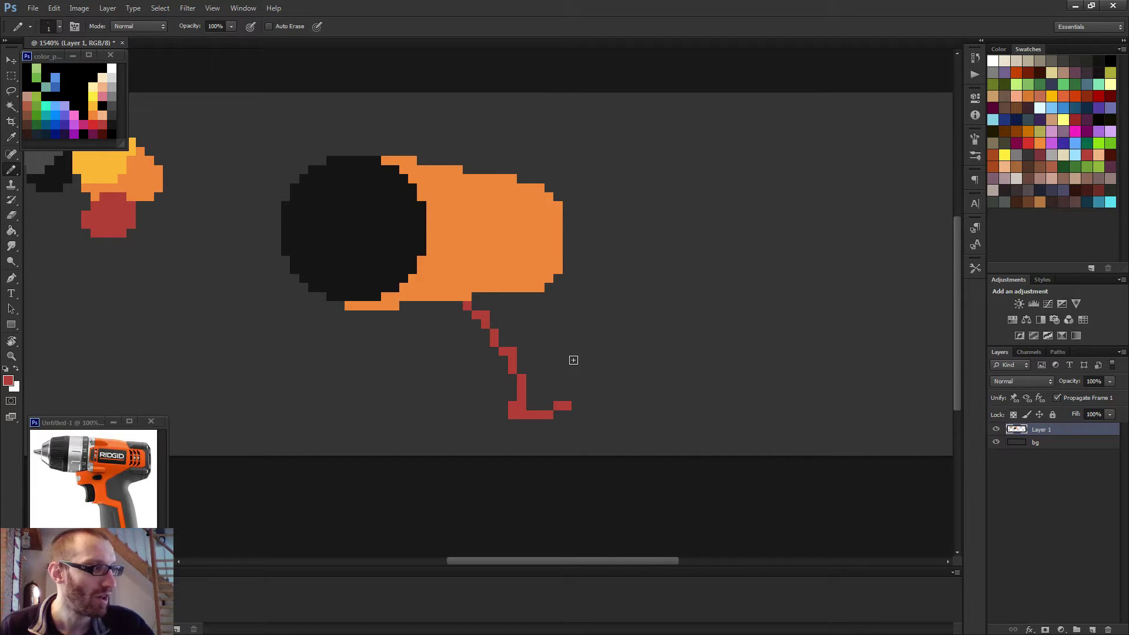
{"action": "left_click", "coordinate": [578, 398]}
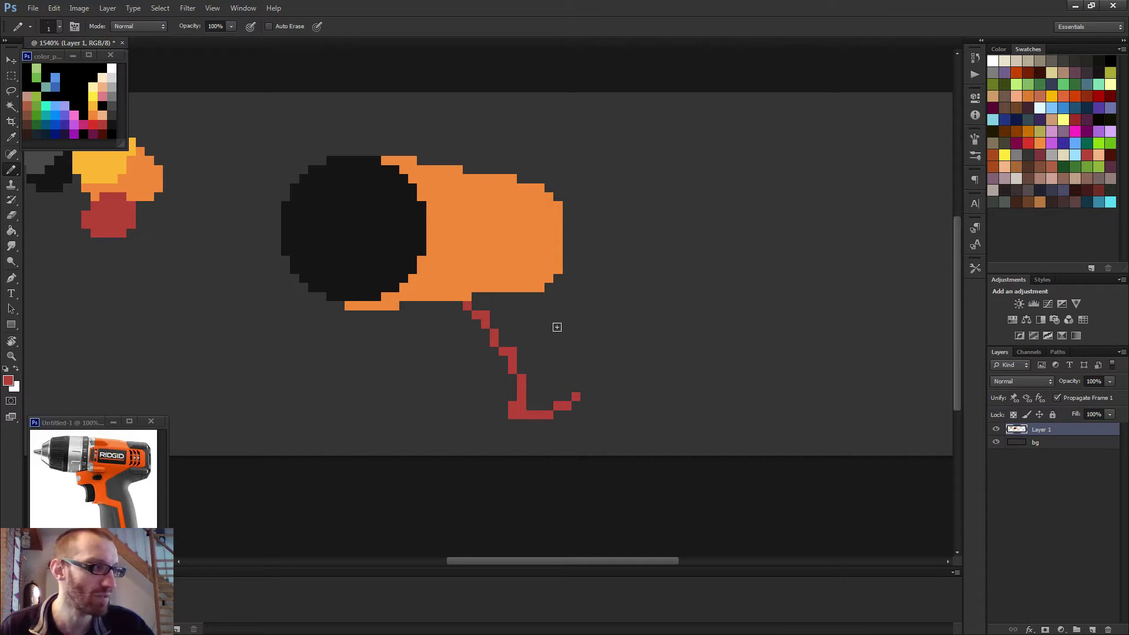
{"action": "left_click", "coordinate": [540, 318], "text": "shift"}
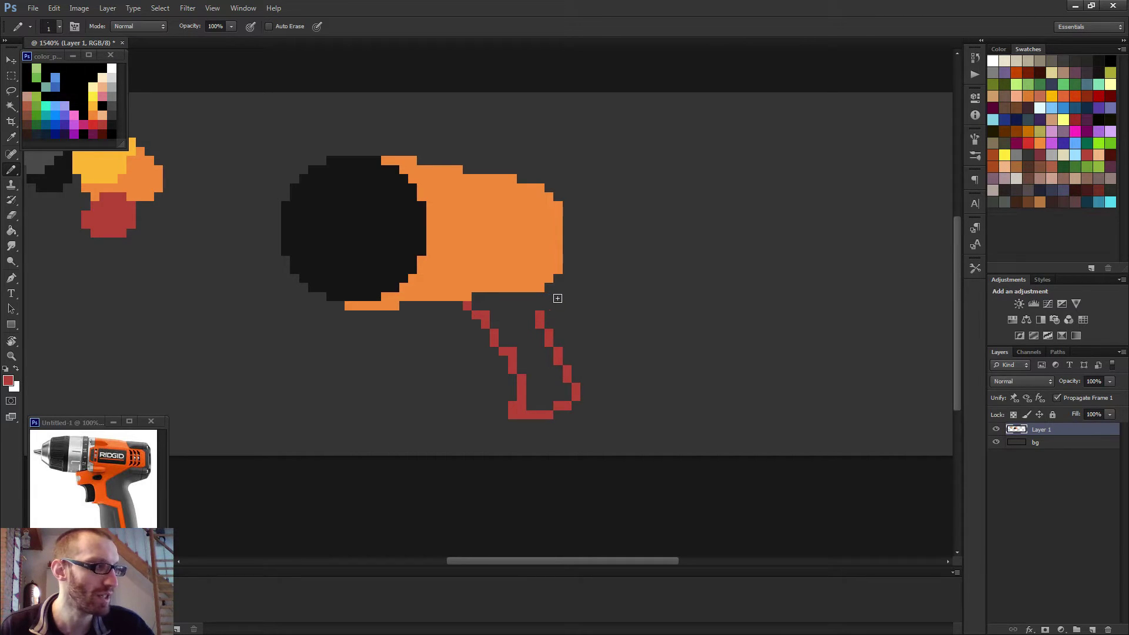
{"action": "scroll", "coordinate": [545, 378], "scroll_direction": "down", "scroll_amount": 4}
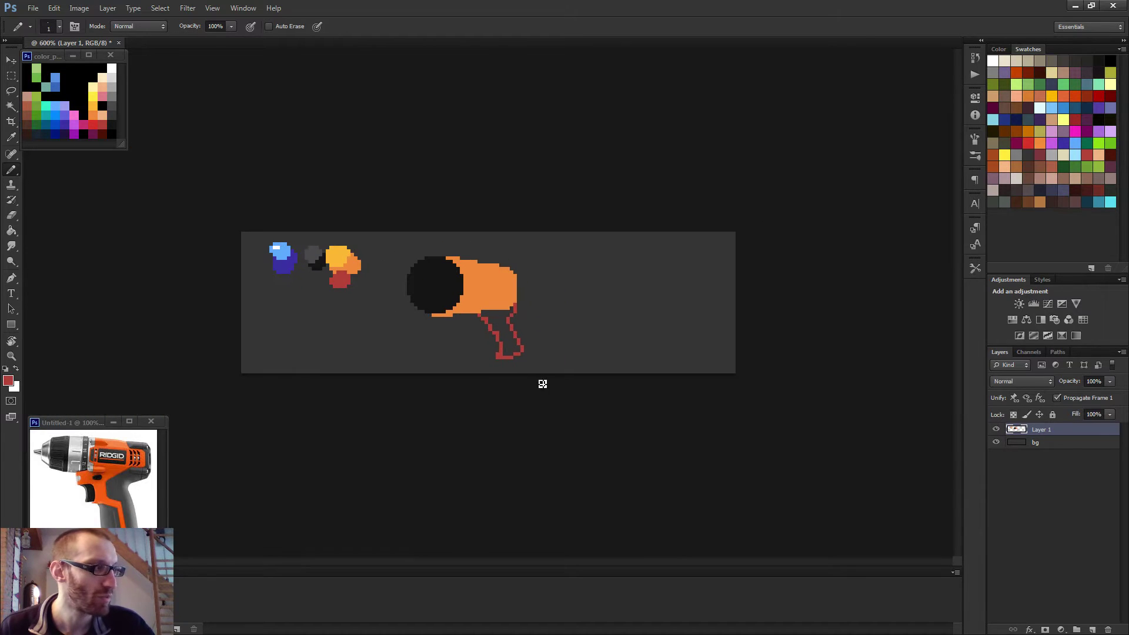
Fill the enclosed handle outline with solid red.
{"action": "key", "text": "g"}
{"action": "left_click", "coordinate": [515, 345]}
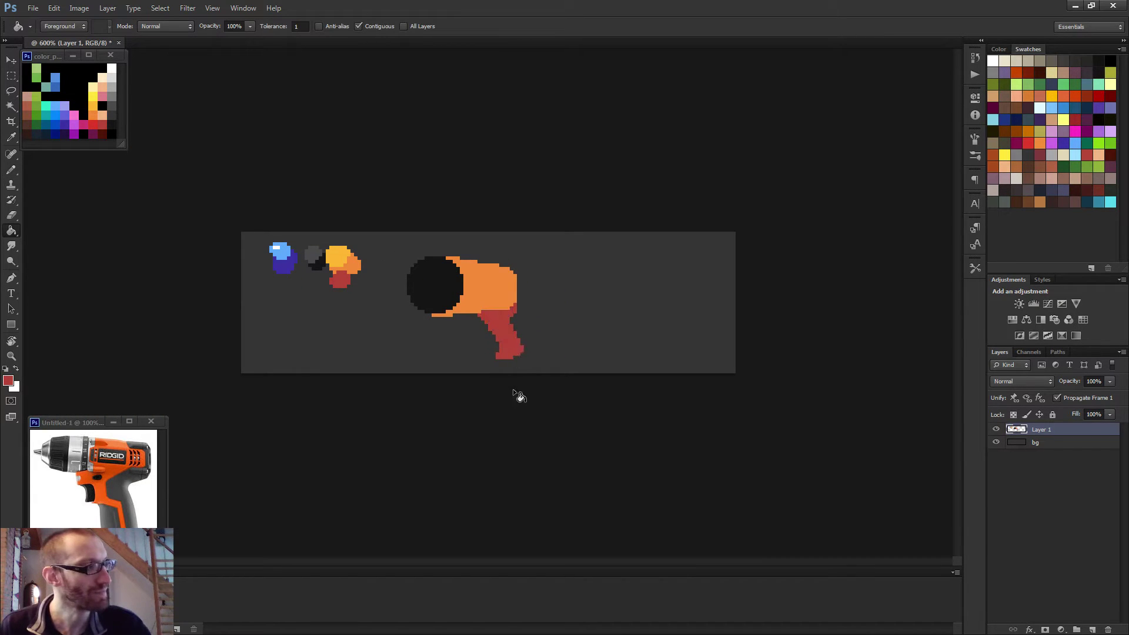
{"action": "scroll", "coordinate": [514, 395], "scroll_direction": "down", "scroll_amount": 2}
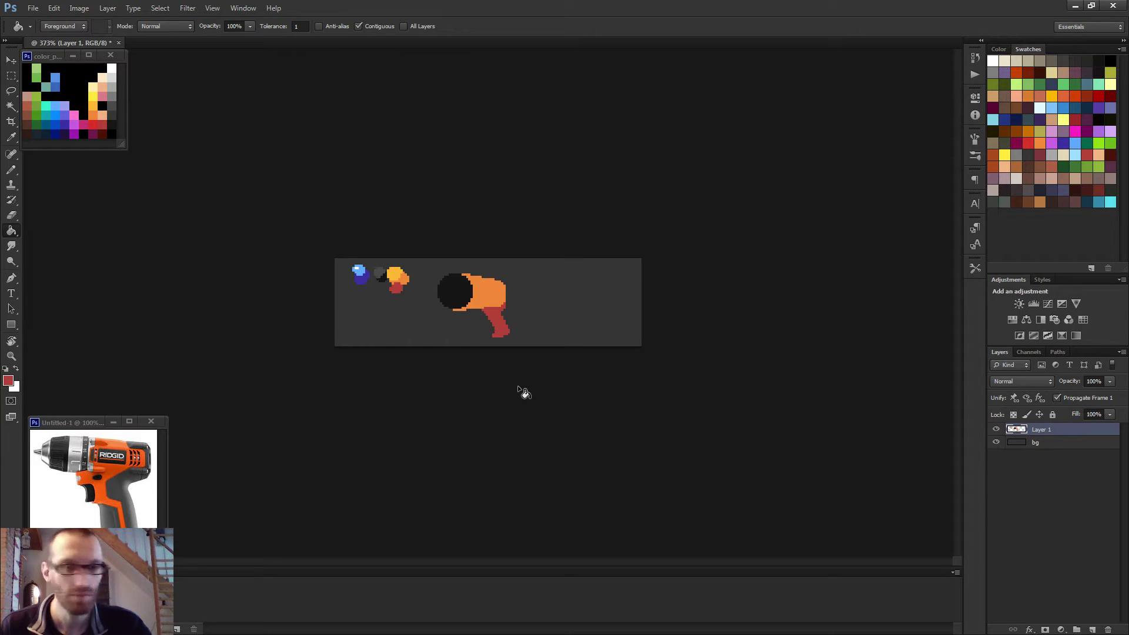
Add red pixels to the handle's front edge just under the body and at its base.
{"action": "key", "text": "b"}
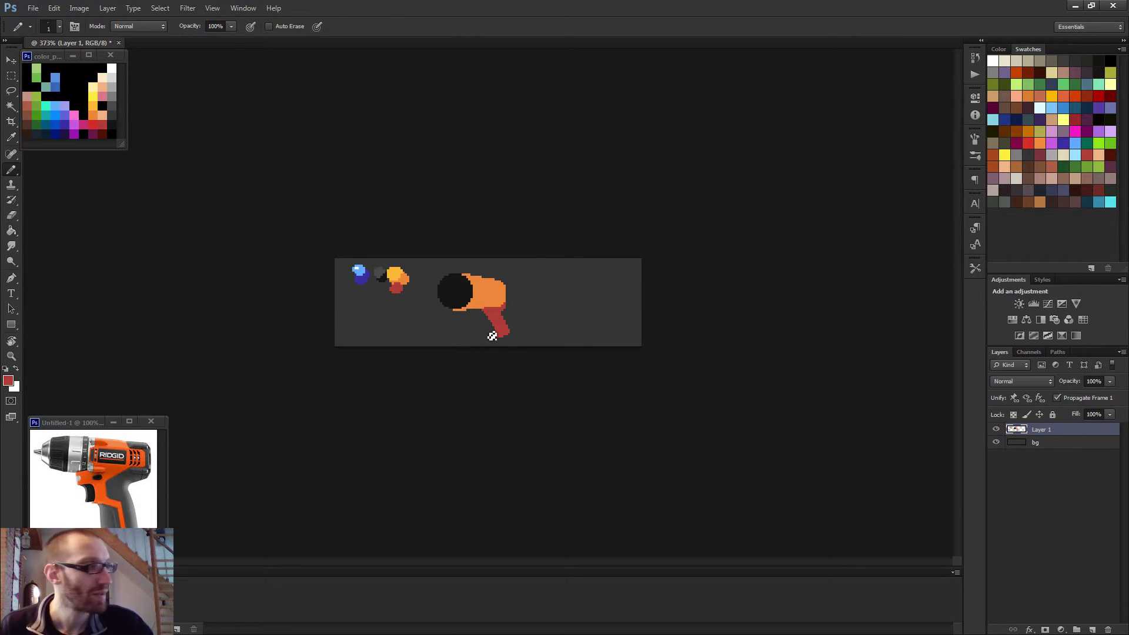
{"action": "scroll", "coordinate": [493, 336], "scroll_direction": "up", "scroll_amount": 3}
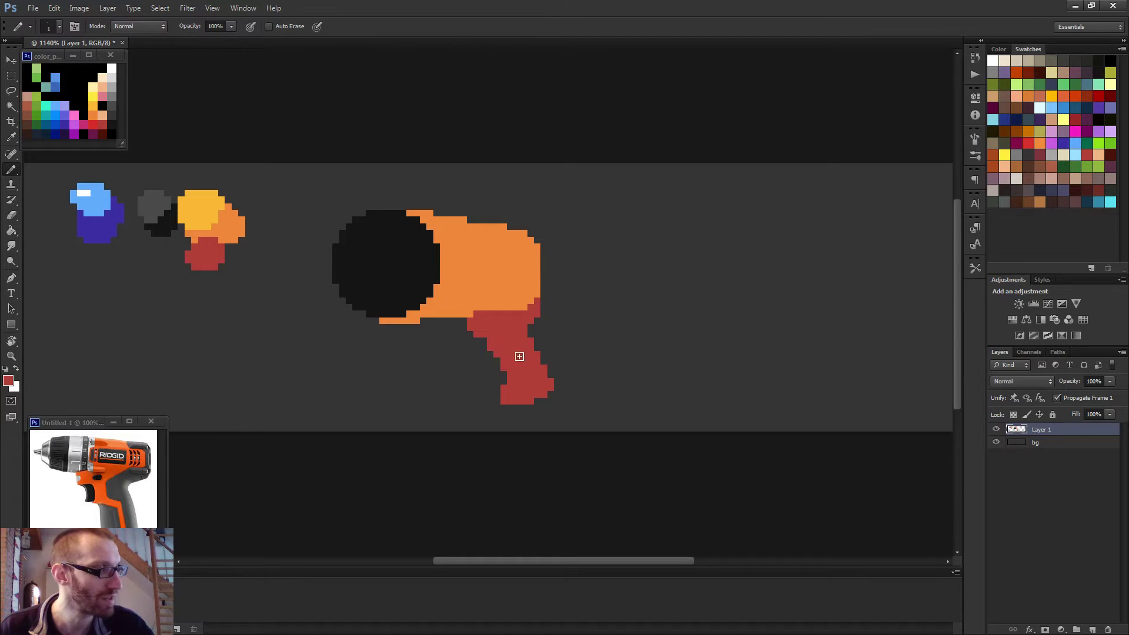
{"action": "scroll", "coordinate": [517, 356], "scroll_direction": "down", "scroll_amount": 3}
{"action": "scroll", "coordinate": [506, 341], "scroll_direction": "up", "scroll_amount": 2}
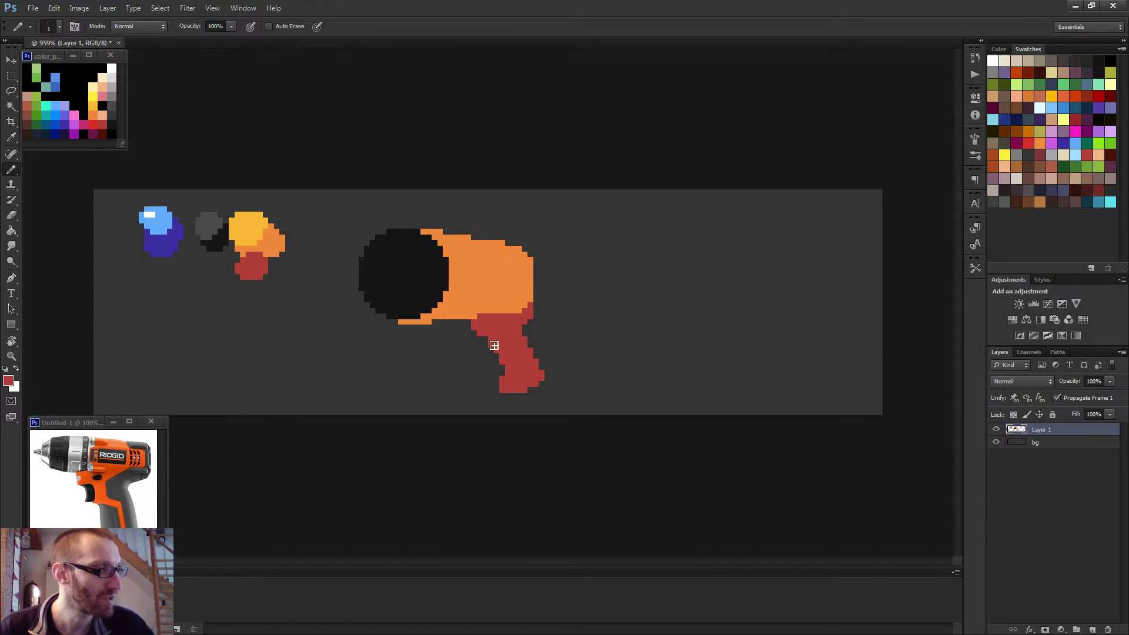
{"action": "scroll", "coordinate": [521, 365], "scroll_direction": "down", "scroll_amount": 2}
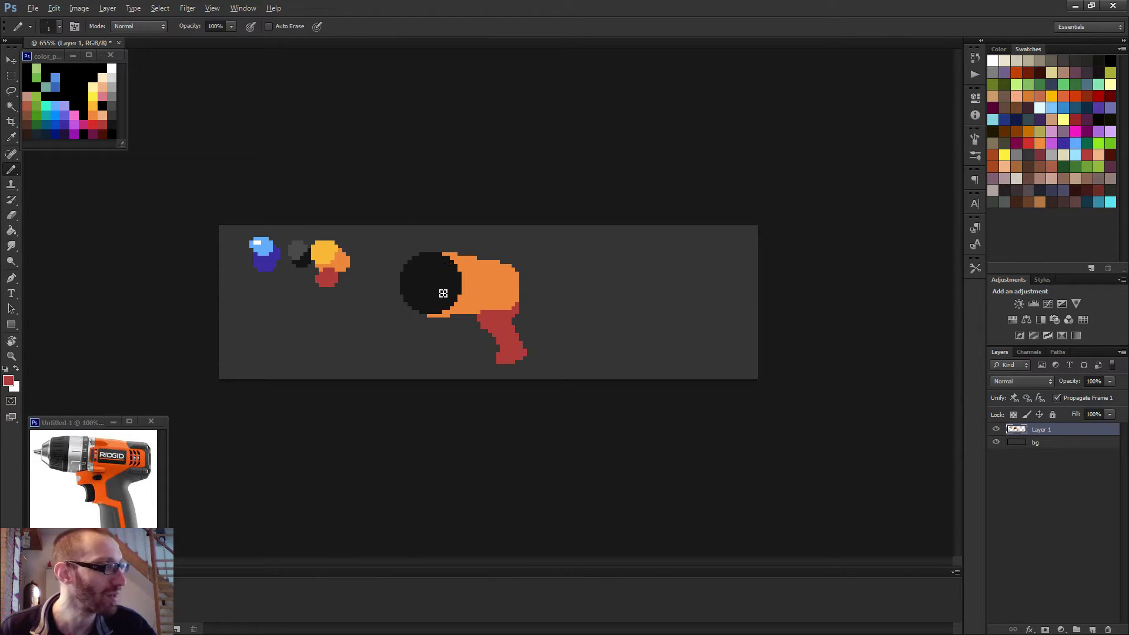
Draw a small trigger in the disc's near-black on the handle's front under the body, extending its inner column upward into the red.
{"action": "left_click", "coordinate": [433, 277], "text": "alt"}
{"action": "scroll", "coordinate": [505, 336], "scroll_direction": "up", "scroll_amount": 3}
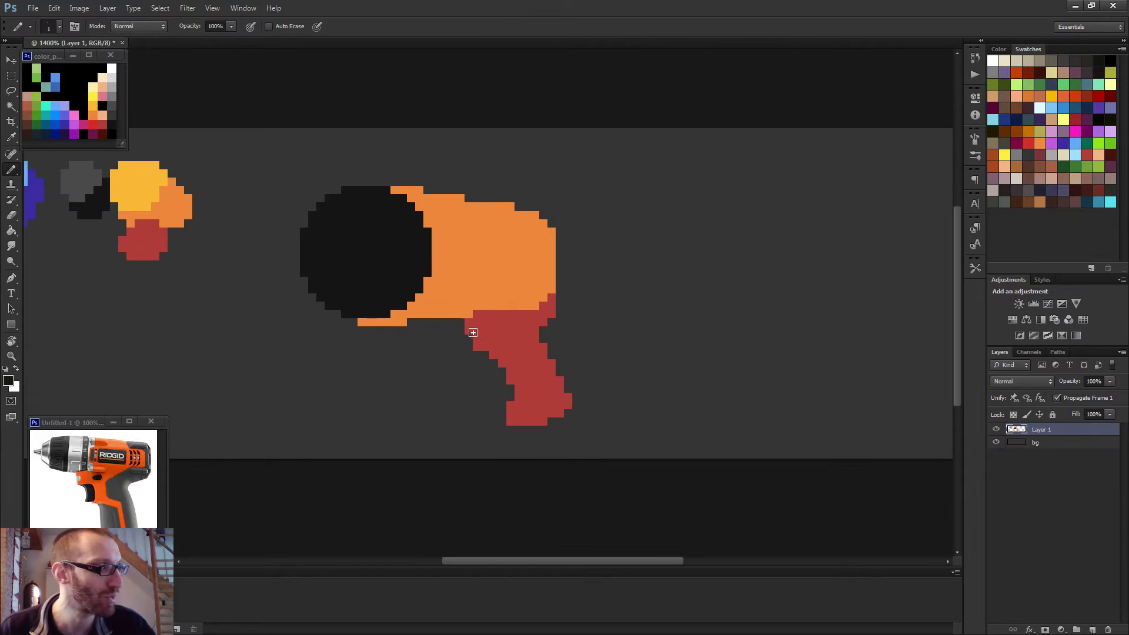
{"action": "left_click_drag", "start_coordinate": [483, 346], "coordinate": [510, 340]}
{"action": "scroll", "coordinate": [510, 347], "scroll_direction": "down", "scroll_amount": 2}
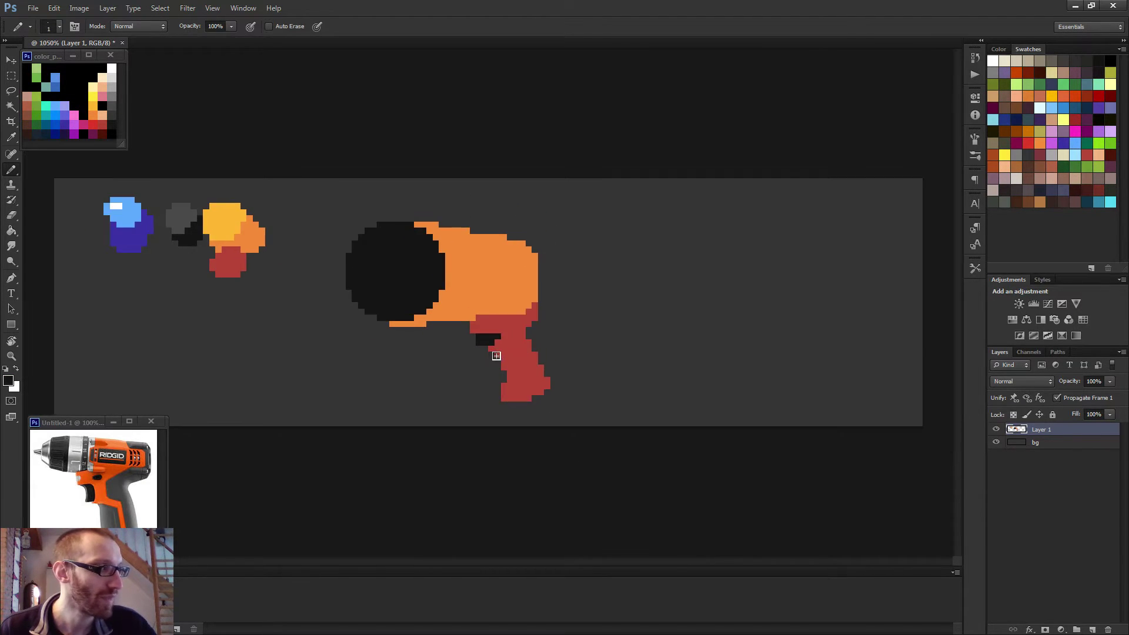
{"action": "scroll", "coordinate": [522, 341], "scroll_direction": "down", "scroll_amount": 3}
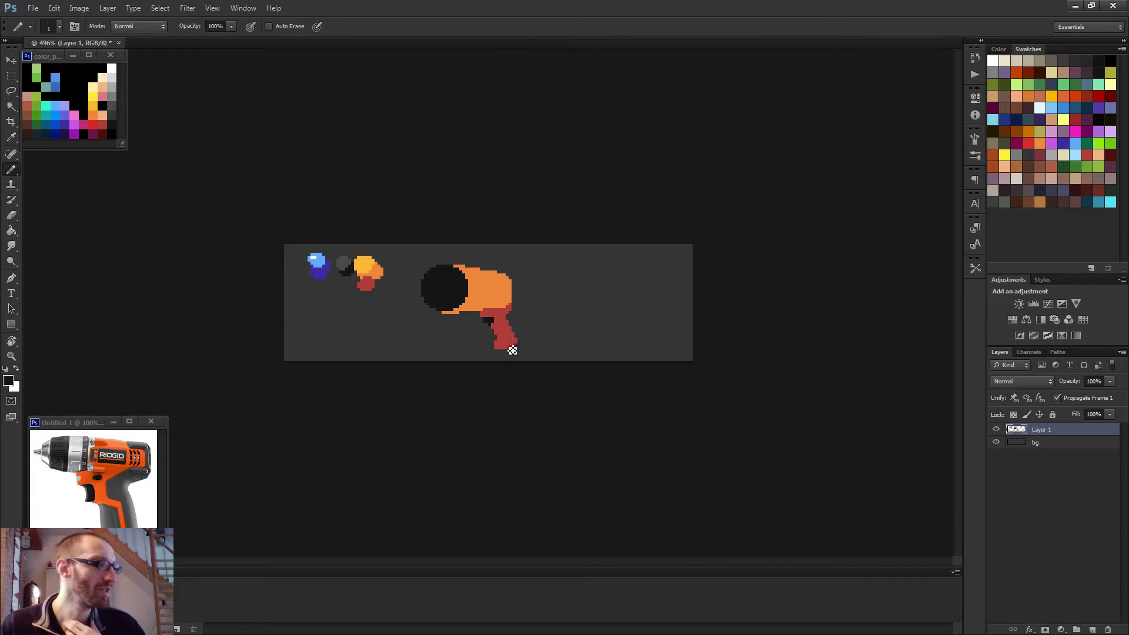
{"action": "scroll", "coordinate": [513, 344], "scroll_direction": "up", "scroll_amount": 3}
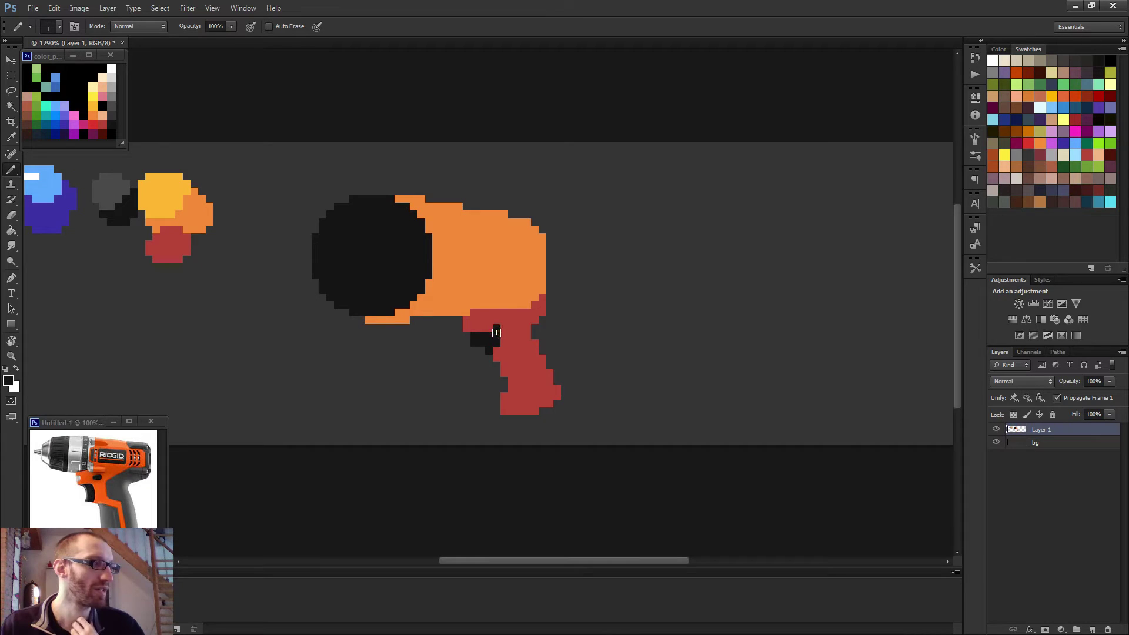
{"action": "scroll", "coordinate": [531, 348], "scroll_direction": "down", "scroll_amount": 2}
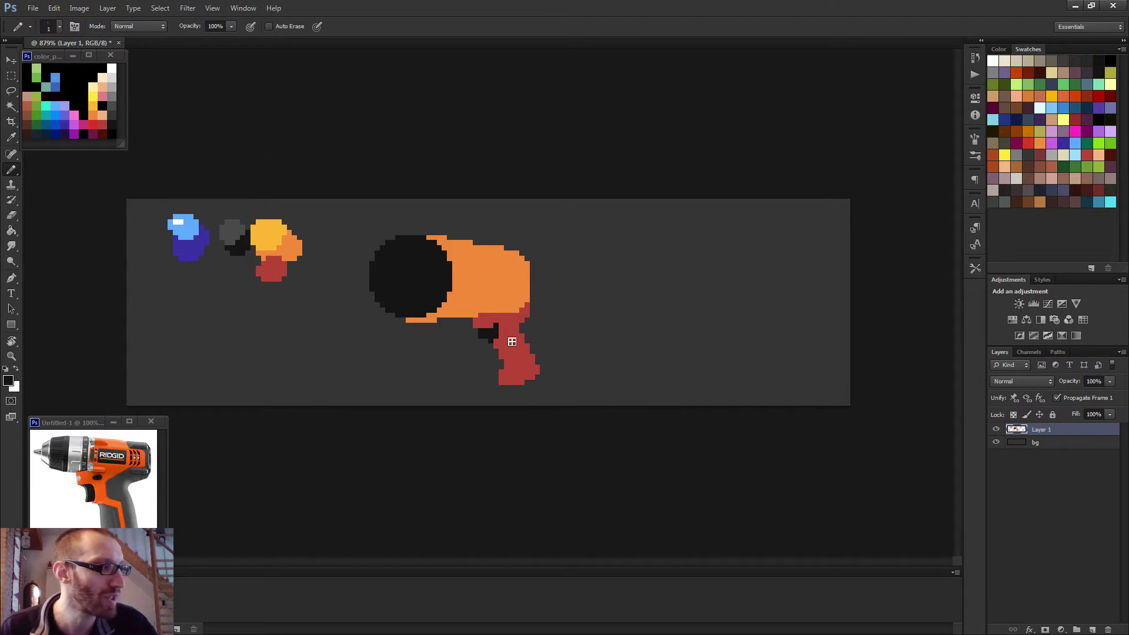
{"action": "scroll", "coordinate": [500, 332], "scroll_direction": "up", "scroll_amount": 2}
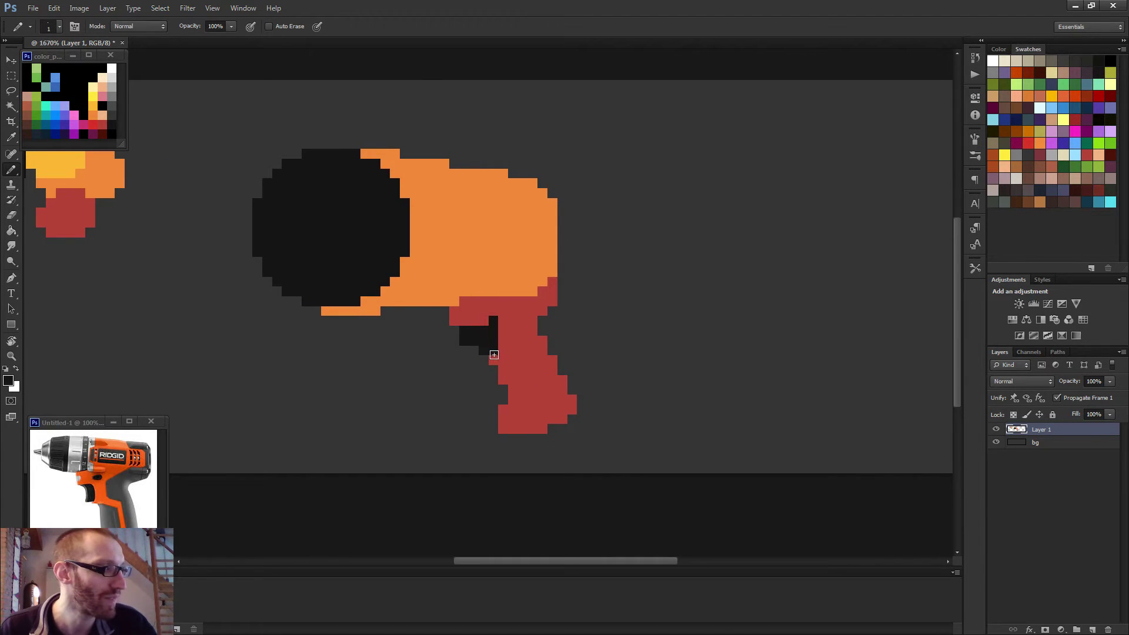
Examine the blocked-in drill at overview and close-up scale, comparing its silhouette with the reference photo.
{"action": "scroll", "coordinate": [532, 350], "scroll_direction": "down", "scroll_amount": 2}
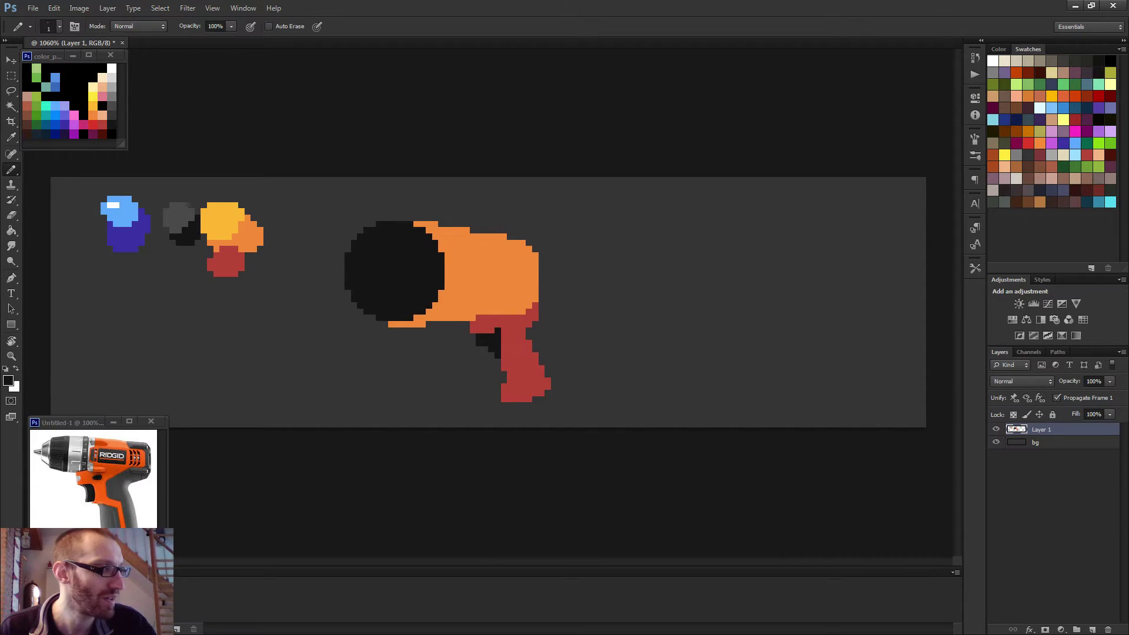
{"action": "scroll", "coordinate": [530, 358], "scroll_direction": "down", "scroll_amount": 2}
{"action": "scroll", "coordinate": [512, 350], "scroll_direction": "up", "scroll_amount": 3}
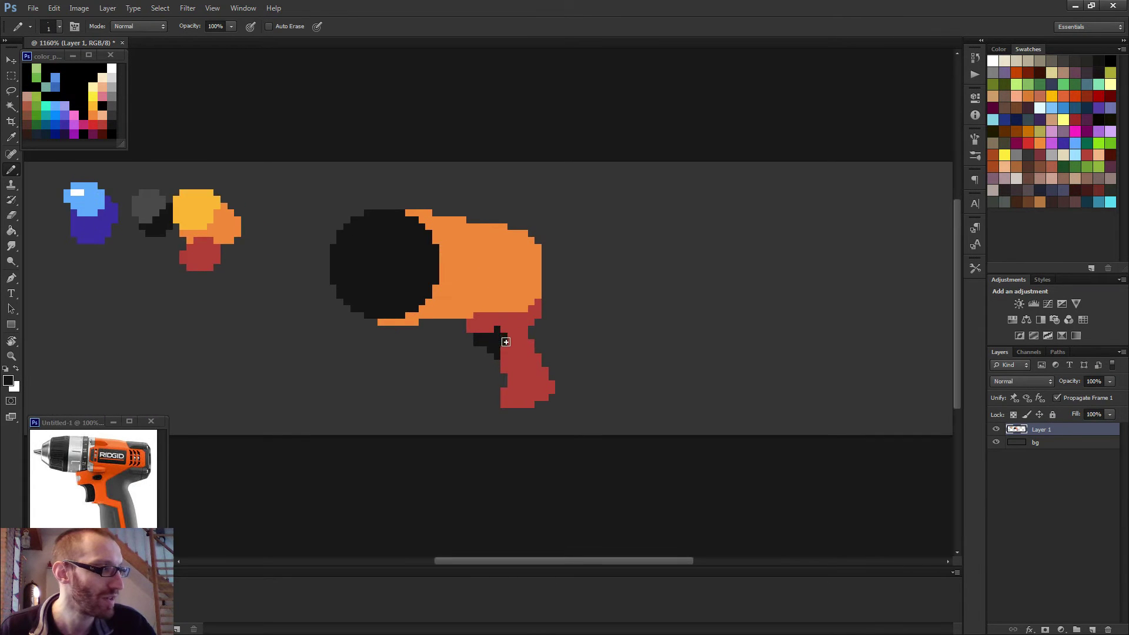
{"action": "scroll", "coordinate": [505, 344], "scroll_direction": "down", "scroll_amount": 3}
{"action": "scroll", "coordinate": [509, 347], "scroll_direction": "down", "scroll_amount": 2}
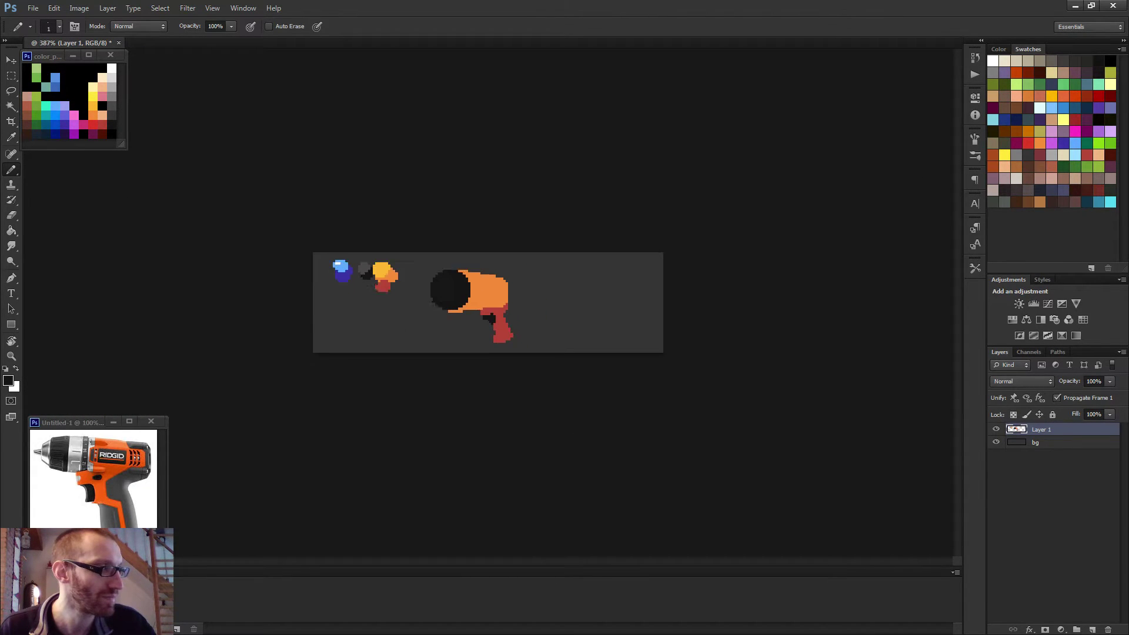
{"action": "scroll", "coordinate": [529, 347], "scroll_direction": "down", "scroll_amount": 1}
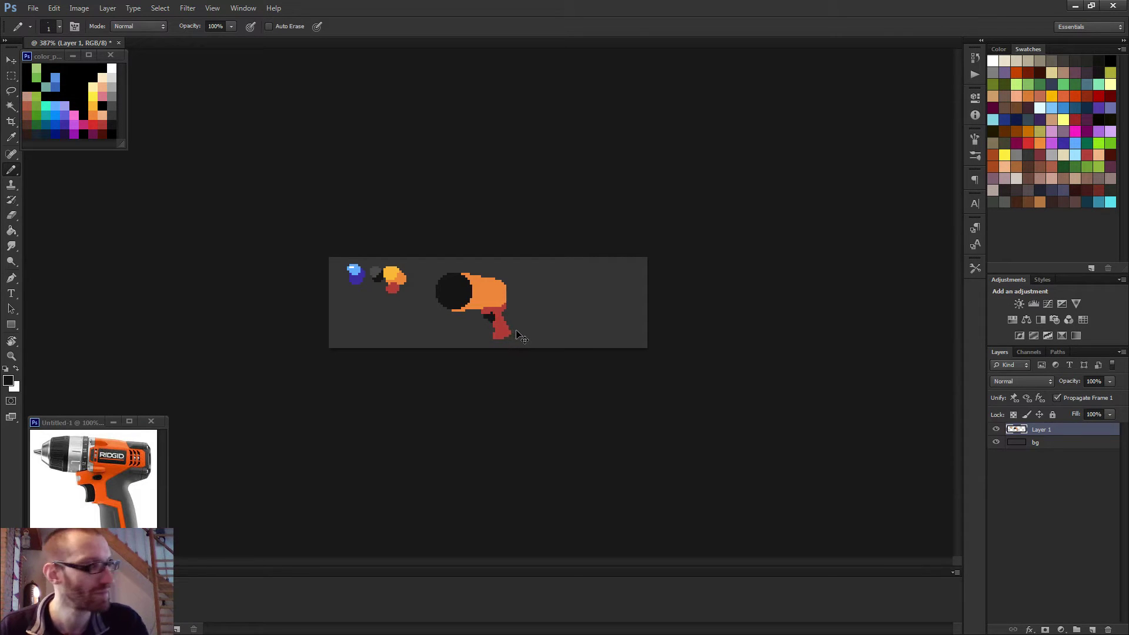
{"action": "scroll", "coordinate": [518, 337], "scroll_direction": "up", "scroll_amount": 5}
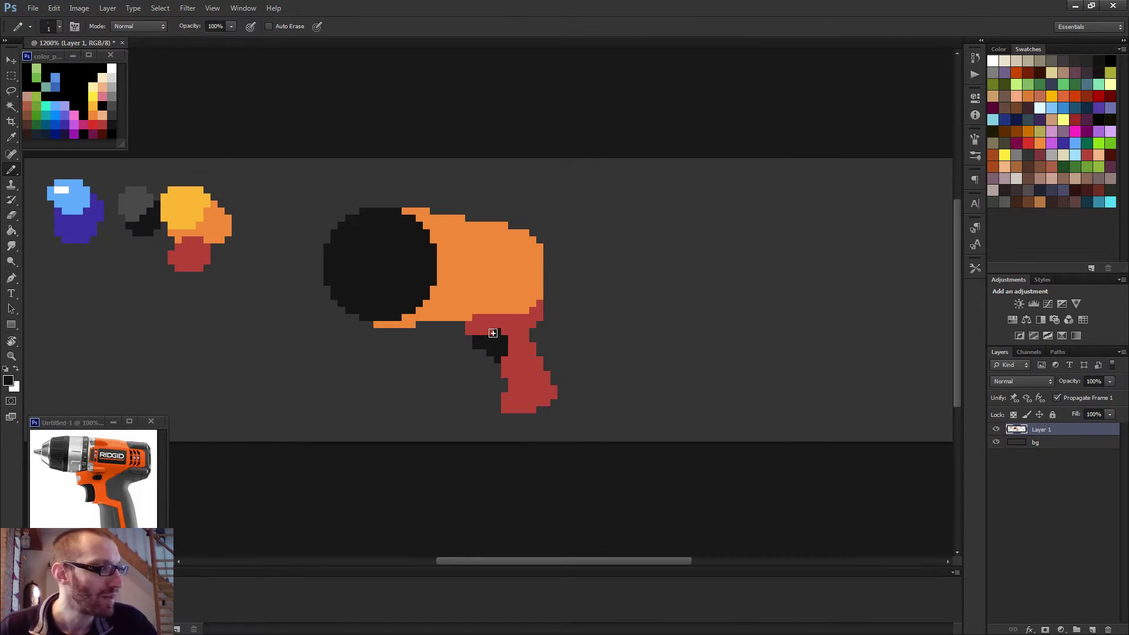
{"action": "scroll", "coordinate": [541, 353], "scroll_direction": "down", "scroll_amount": 3}
{"action": "scroll", "coordinate": [516, 344], "scroll_direction": "down", "scroll_amount": 3}
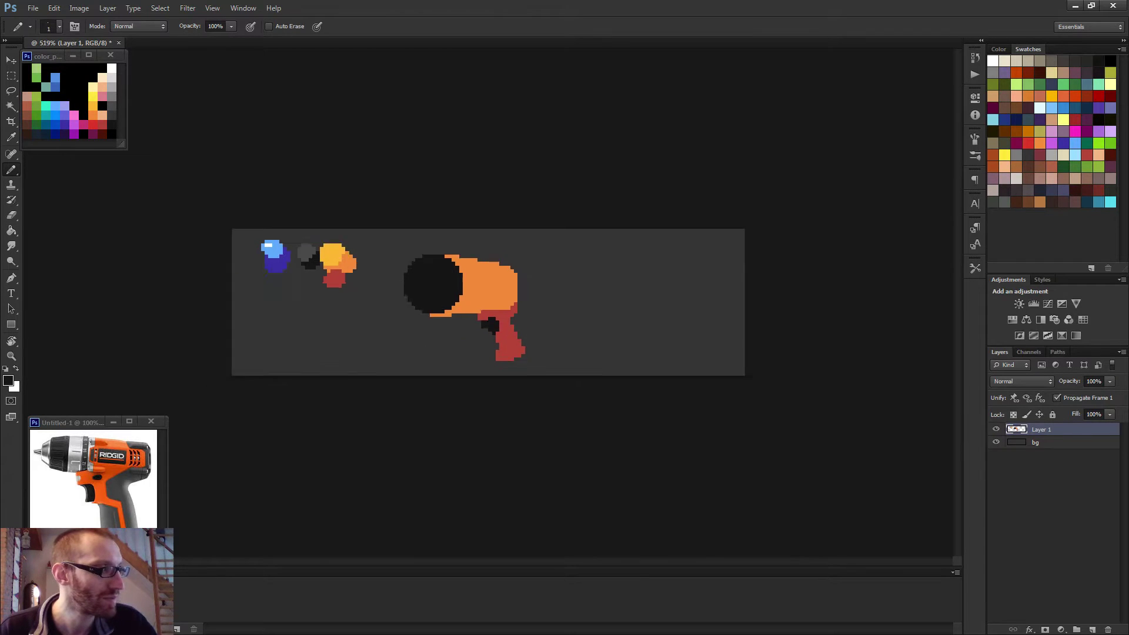
{"action": "scroll", "coordinate": [538, 330], "scroll_direction": "up", "scroll_amount": 3}
{"action": "scroll", "coordinate": [522, 325], "scroll_direction": "up", "scroll_amount": 3}
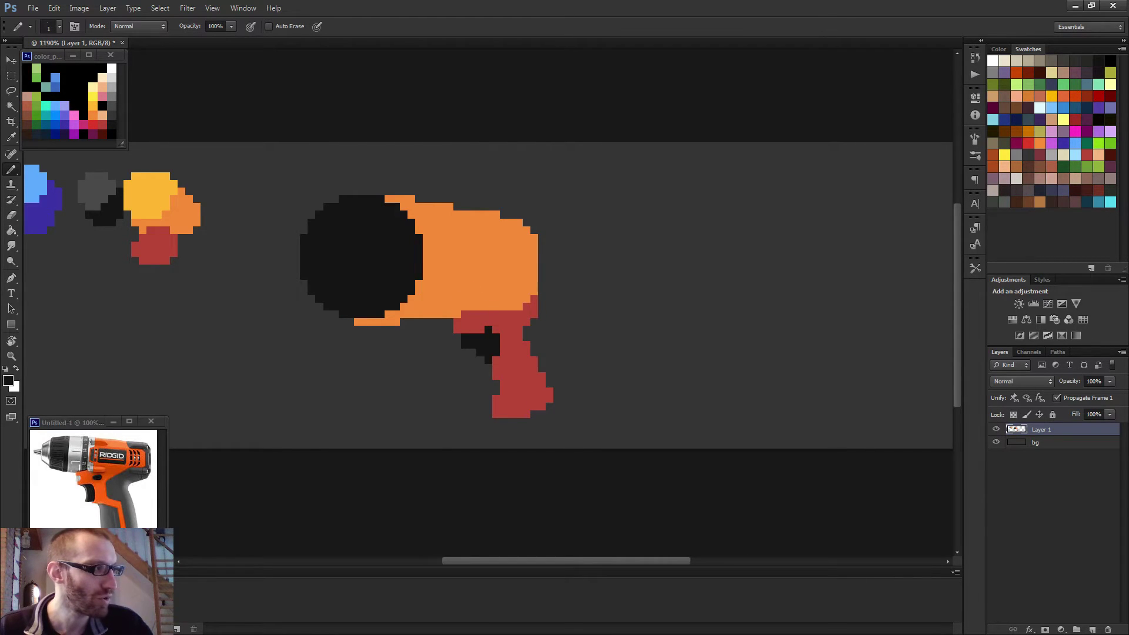
{"action": "scroll", "coordinate": [488, 313], "scroll_direction": "down", "scroll_amount": 2}
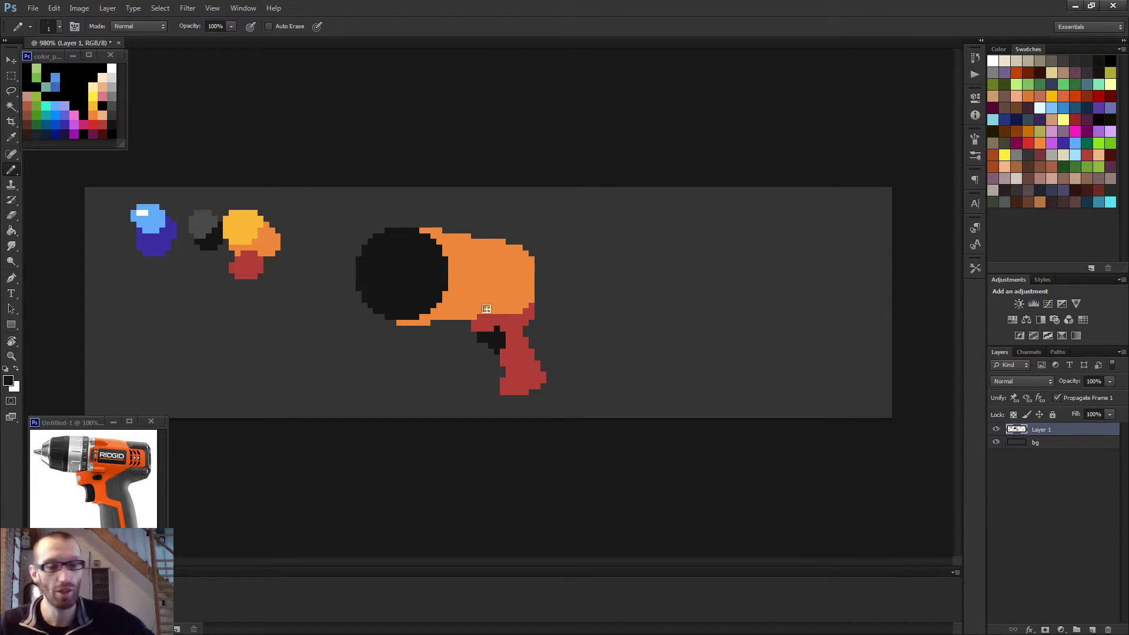
{"action": "left_click", "coordinate": [487, 303], "text": "alt"}
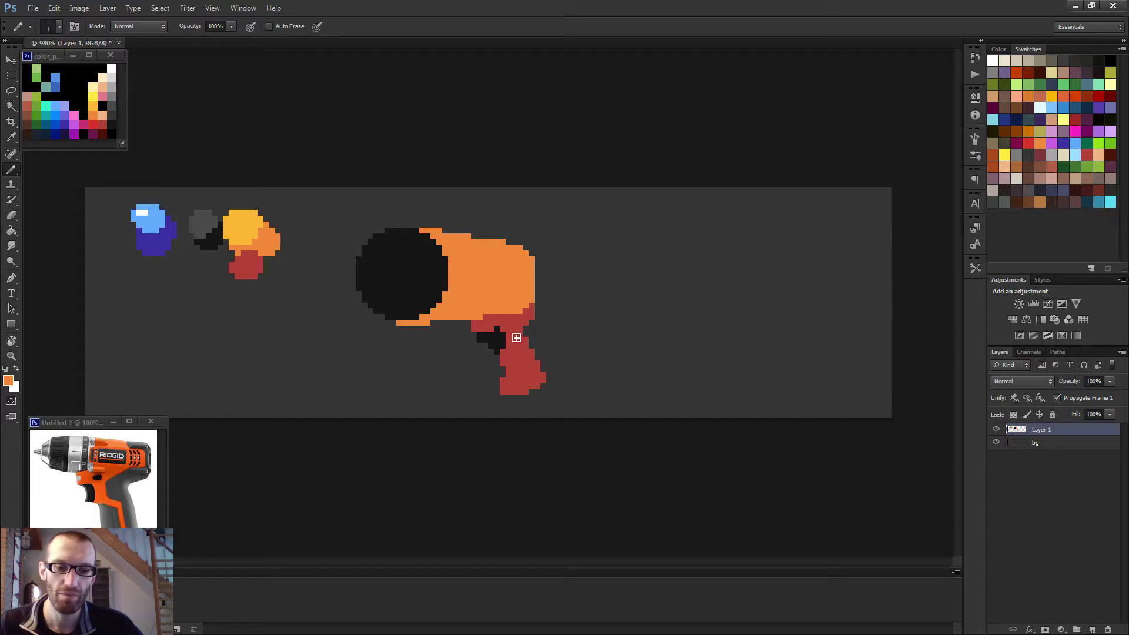
{"action": "scroll", "coordinate": [497, 304], "scroll_direction": "up", "scroll_amount": 3}
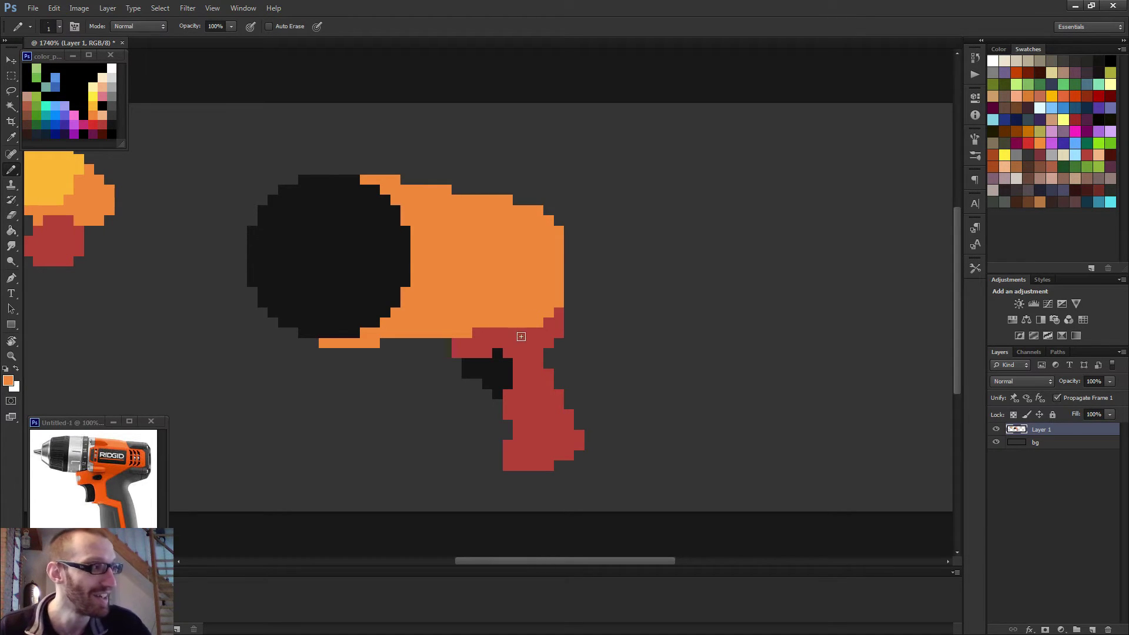
{"action": "scroll", "coordinate": [525, 331], "scroll_direction": "down", "scroll_amount": 5}
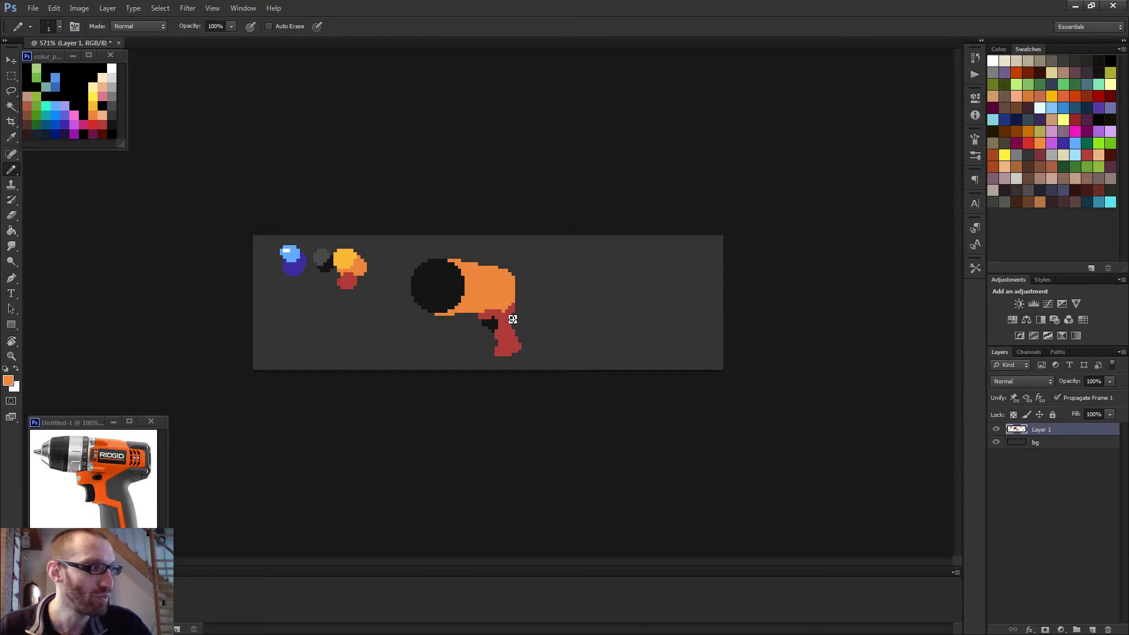
{"action": "scroll", "coordinate": [537, 340], "scroll_direction": "down", "scroll_amount": 2}
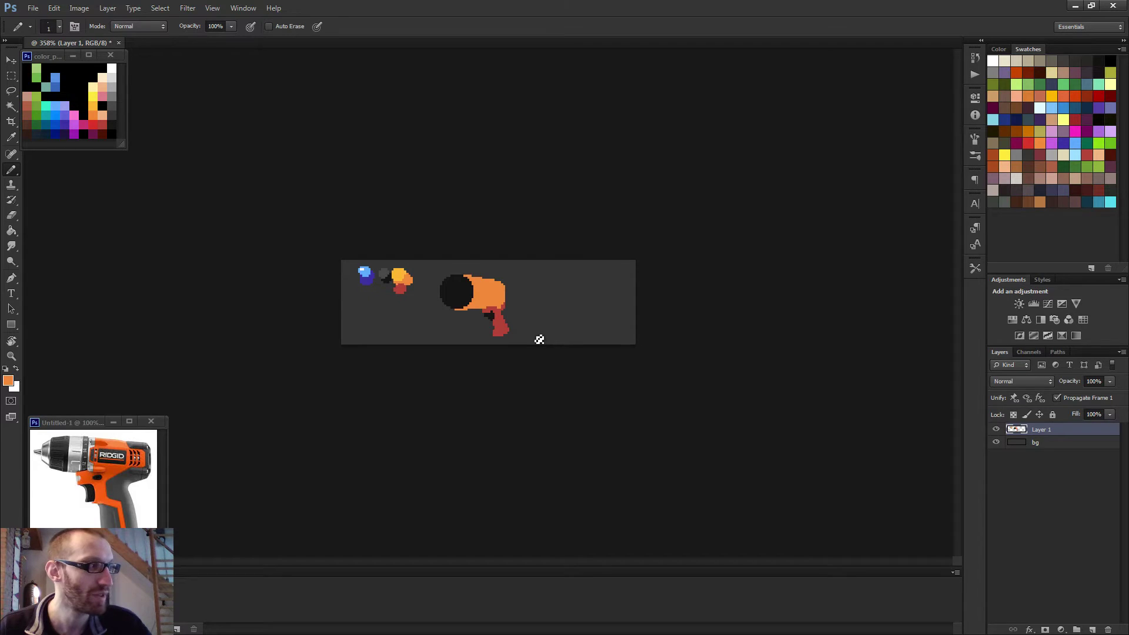
{"action": "scroll", "coordinate": [537, 339], "scroll_direction": "up", "scroll_amount": 4}
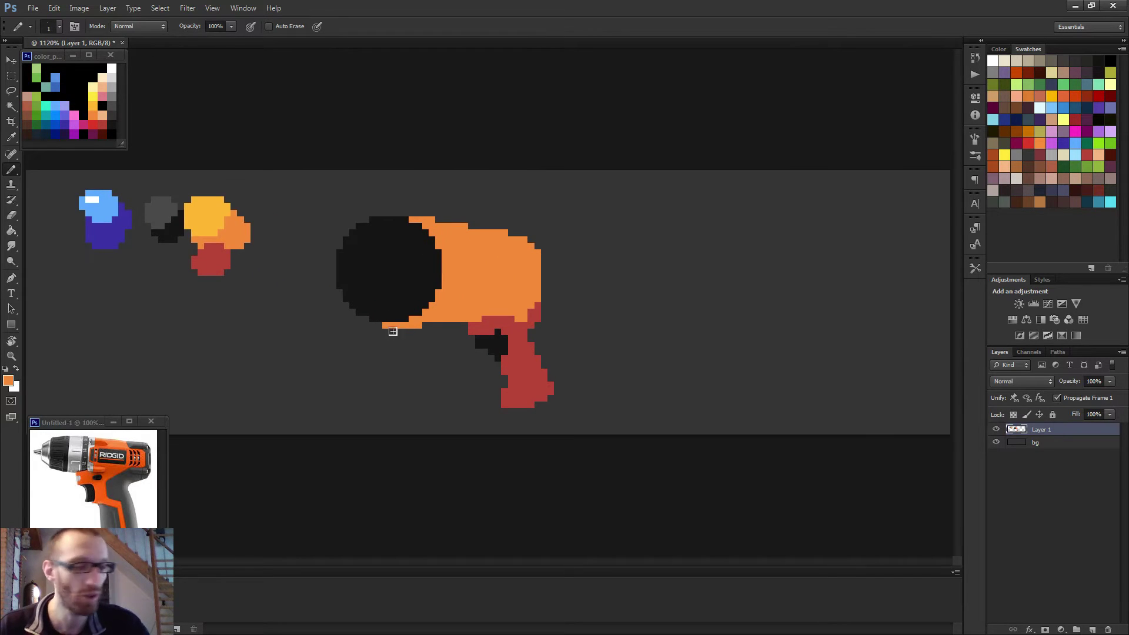
Try a diagonal red edge along the disc's lower-left rim and paint it back over in near-black.
{"action": "key", "text": "alt"}
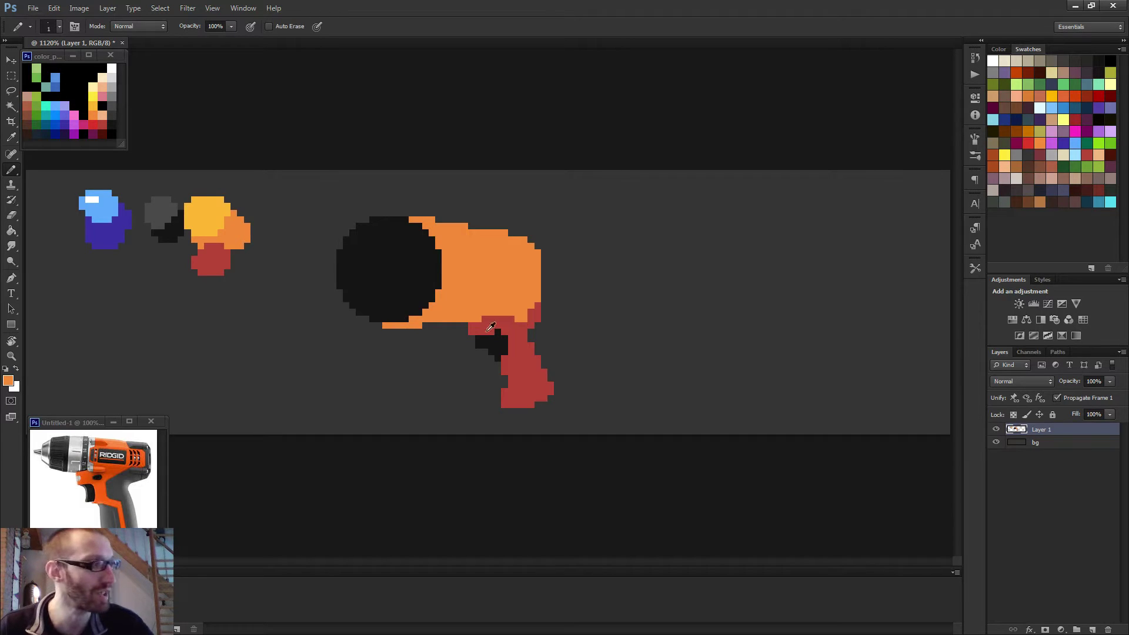
{"action": "left_click", "coordinate": [520, 344], "text": "alt"}
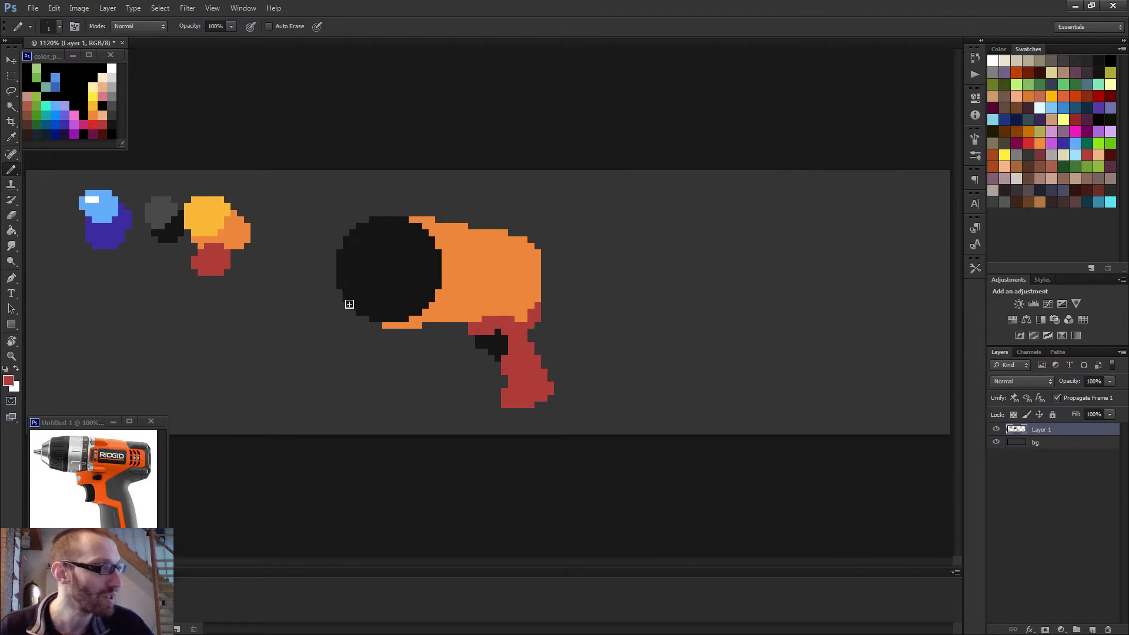
{"action": "left_click_drag", "start_coordinate": [360, 315], "coordinate": [342, 294]}
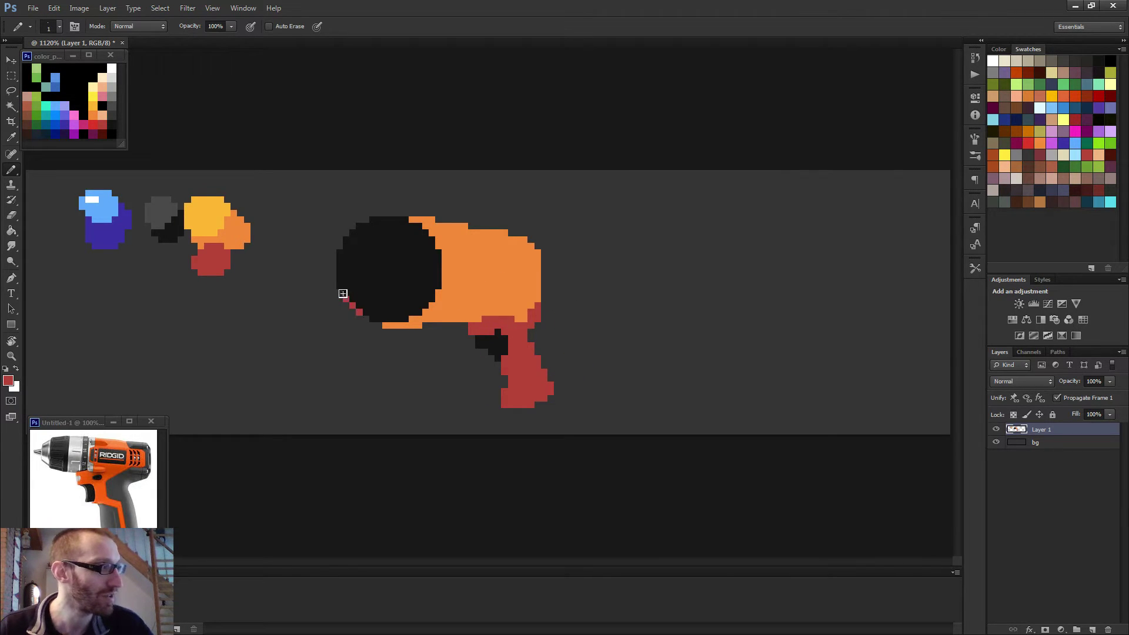
{"action": "left_click", "coordinate": [376, 297], "text": "alt"}
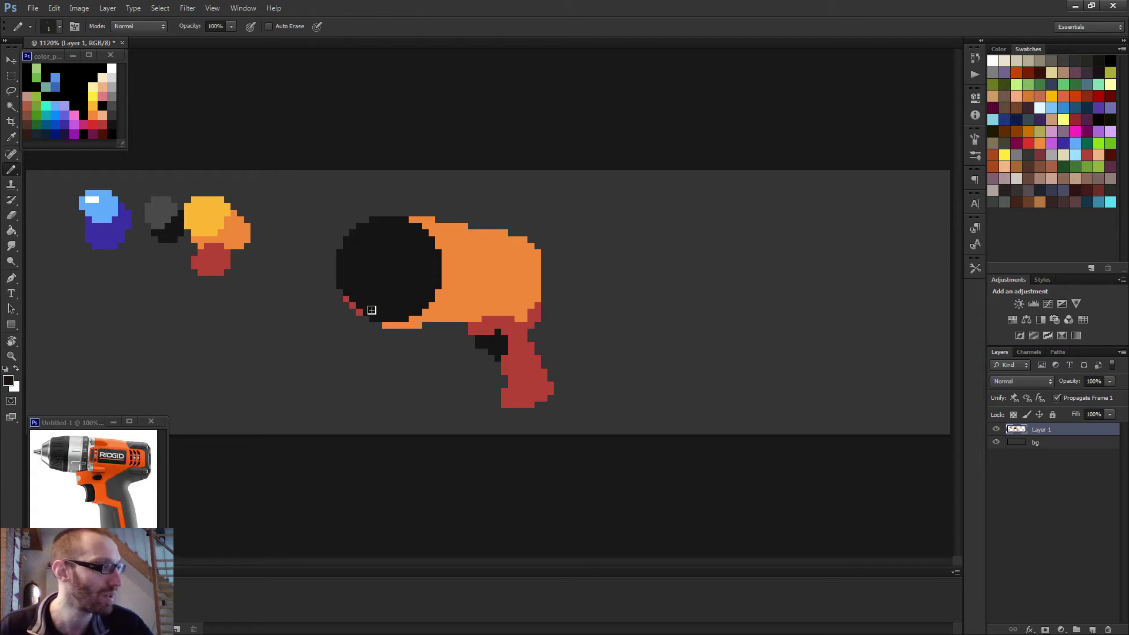
{"action": "mouse_move", "coordinate": [364, 316]}
{"action": "left_mouse_down"}
{"action": "mouse_move", "coordinate": [348, 304]}
{"action": "mouse_move", "coordinate": [360, 305]}
{"action": "left_mouse_up"}
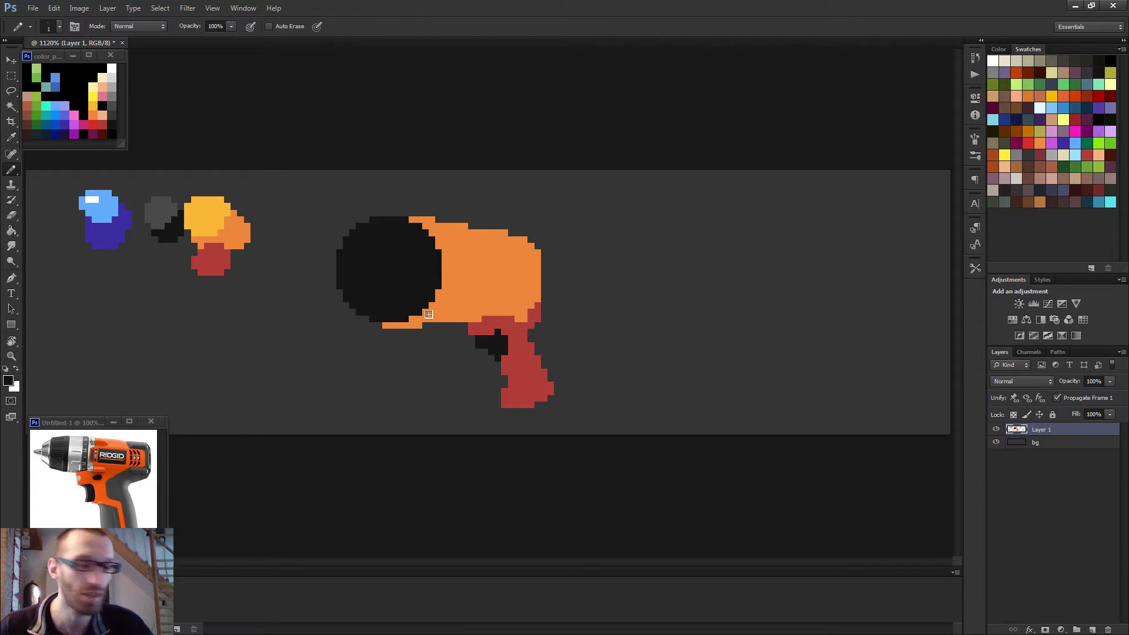
Place a 10 px disc in the palette's indigo over the left part of the near-black disc.
{"action": "scroll", "coordinate": [429, 315], "scroll_direction": "down", "scroll_amount": 3}
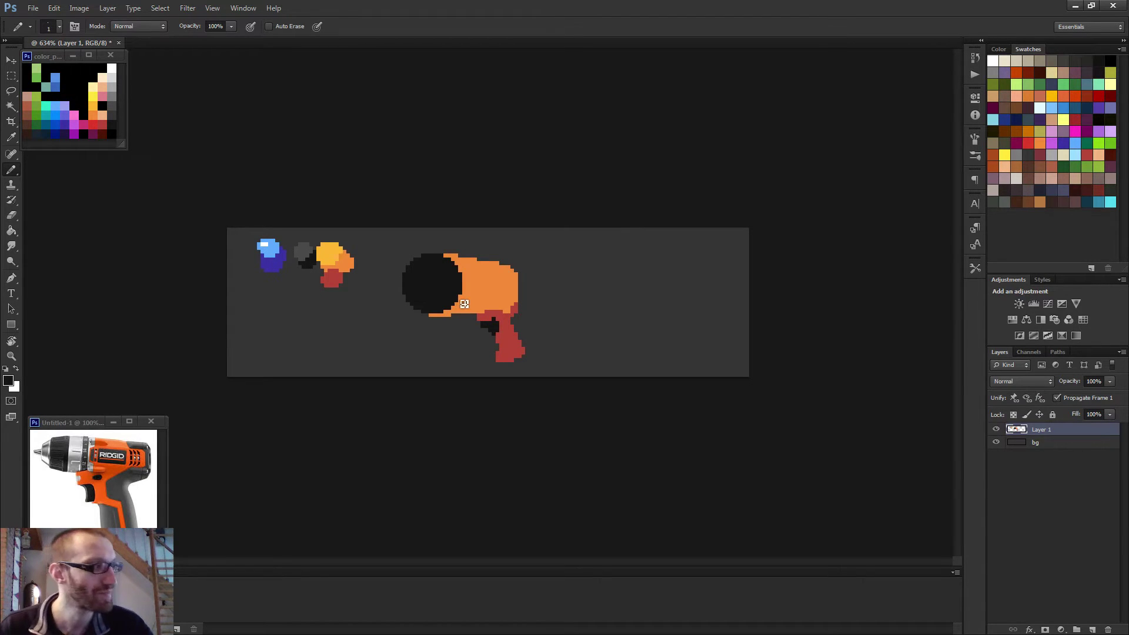
{"action": "scroll", "coordinate": [471, 305], "scroll_direction": "down", "scroll_amount": 2}
{"action": "scroll", "coordinate": [489, 304], "scroll_direction": "up", "scroll_amount": 4}
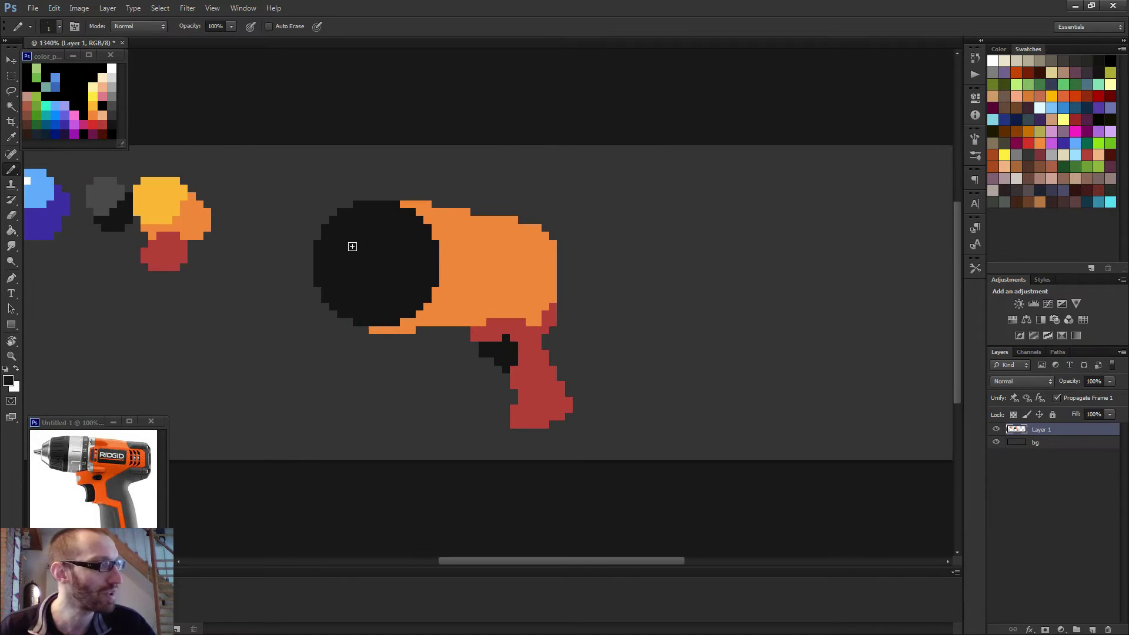
{"action": "left_click", "coordinate": [47, 217], "text": "alt"}
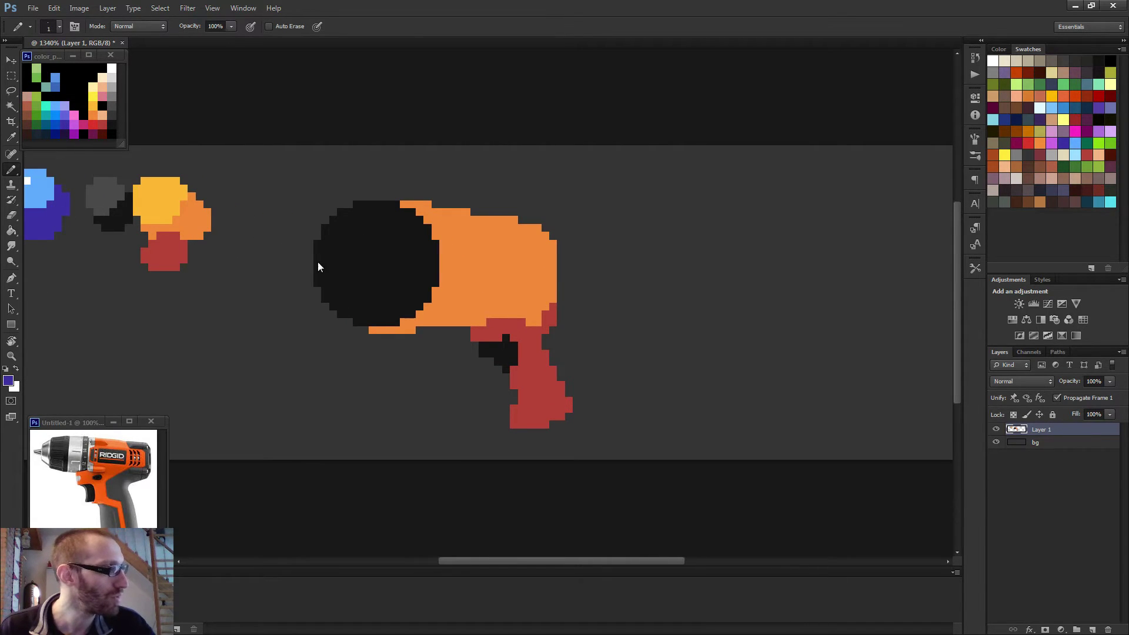
{"action": "left_click_drag", "start_coordinate": [315, 261], "coordinate": [352, 276]}
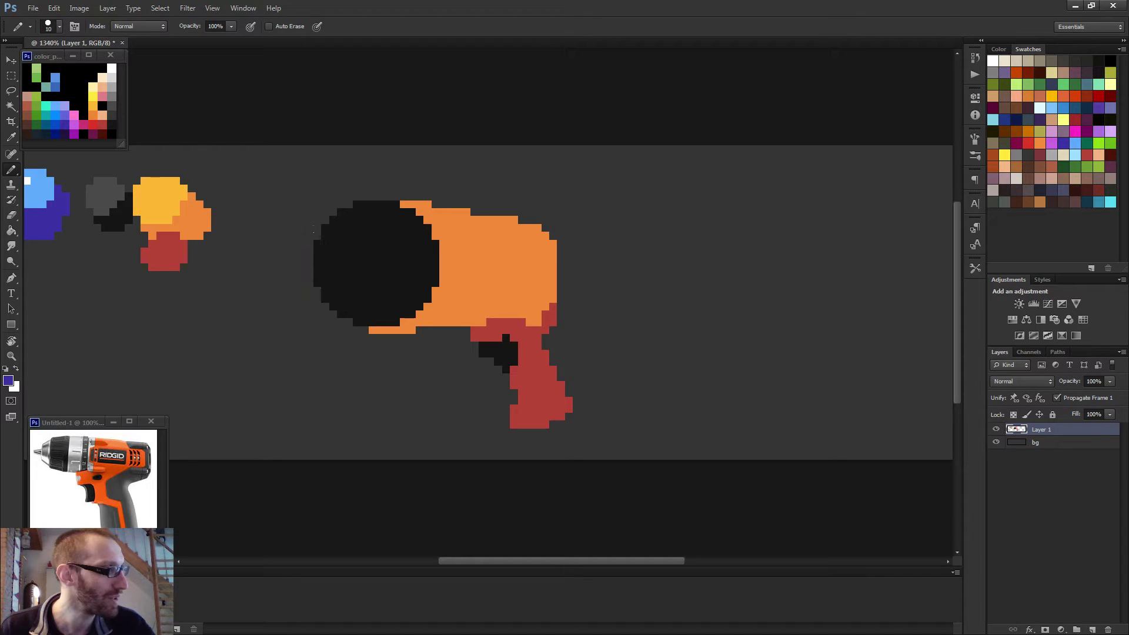
{"action": "left_click", "coordinate": [309, 235]}
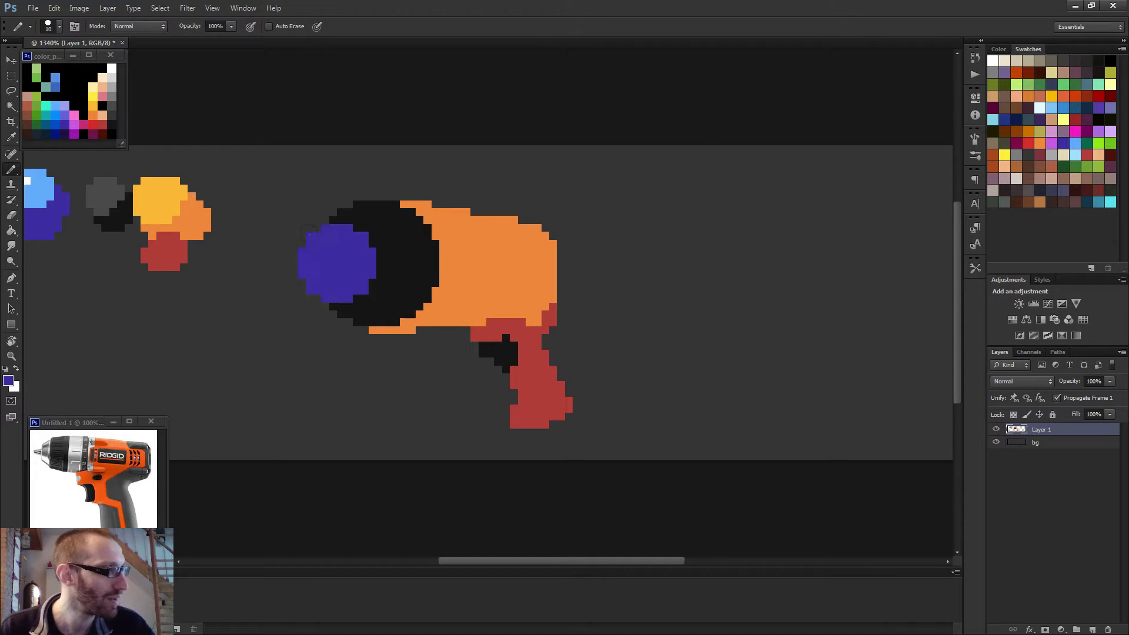
{"action": "scroll", "coordinate": [404, 251], "scroll_direction": "down", "scroll_amount": 5}
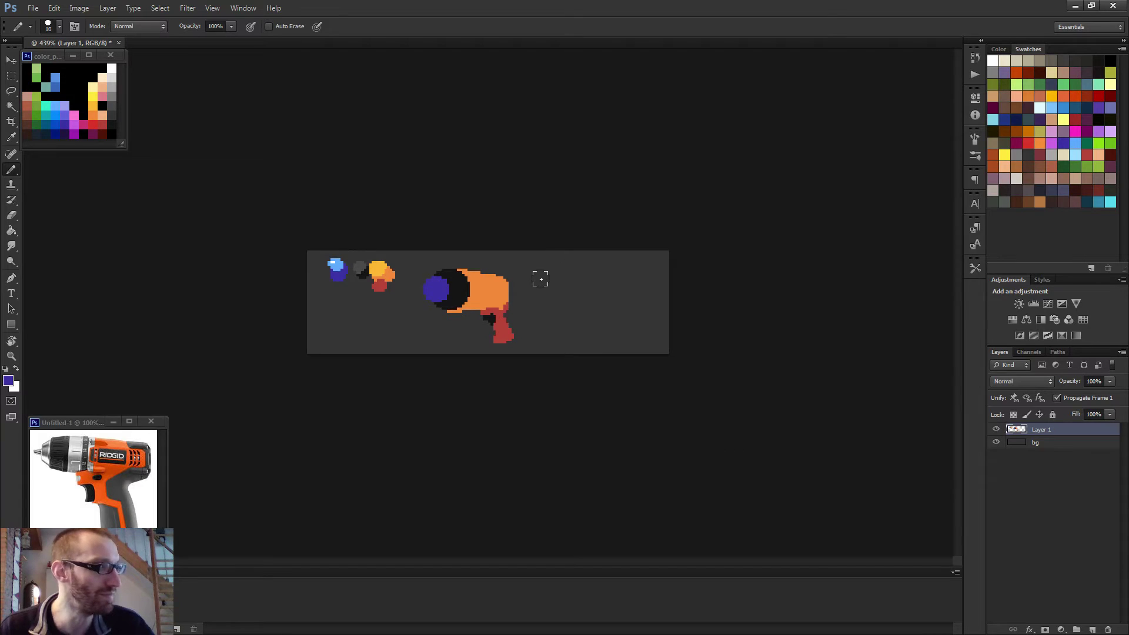
Paint yellow highlights along the upper edge of the orange body with a 1 px pencil, including a short streak below.
{"action": "scroll", "coordinate": [426, 289], "scroll_direction": "up", "scroll_amount": 4}
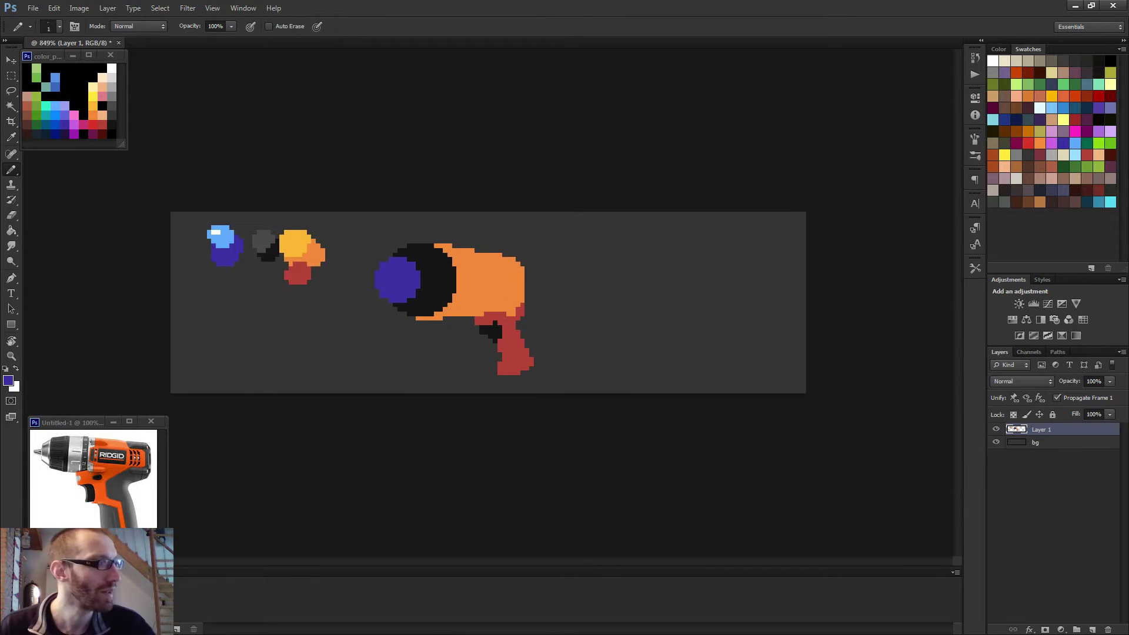
{"action": "left_click", "coordinate": [211, 216], "text": "alt"}
{"action": "mouse_move", "coordinate": [432, 234]}
{"action": "left_mouse_down"}
{"action": "mouse_move", "coordinate": [495, 246]}
{"action": "mouse_move", "coordinate": [510, 237]}
{"action": "mouse_move", "coordinate": [459, 245]}
{"action": "mouse_move", "coordinate": [527, 244]}
{"action": "mouse_move", "coordinate": [494, 250]}
{"action": "mouse_move", "coordinate": [540, 258]}
{"action": "mouse_move", "coordinate": [517, 256]}
{"action": "mouse_move", "coordinate": [520, 276]}
{"action": "mouse_move", "coordinate": [514, 259]}
{"action": "mouse_move", "coordinate": [468, 252]}
{"action": "mouse_move", "coordinate": [507, 267]}
{"action": "mouse_move", "coordinate": [471, 267]}
{"action": "mouse_move", "coordinate": [506, 263]}
{"action": "left_mouse_up"}
{"action": "left_click", "coordinate": [528, 242], "text": "shift"}
{"action": "scroll", "coordinate": [530, 275], "scroll_direction": "down", "scroll_amount": 5}
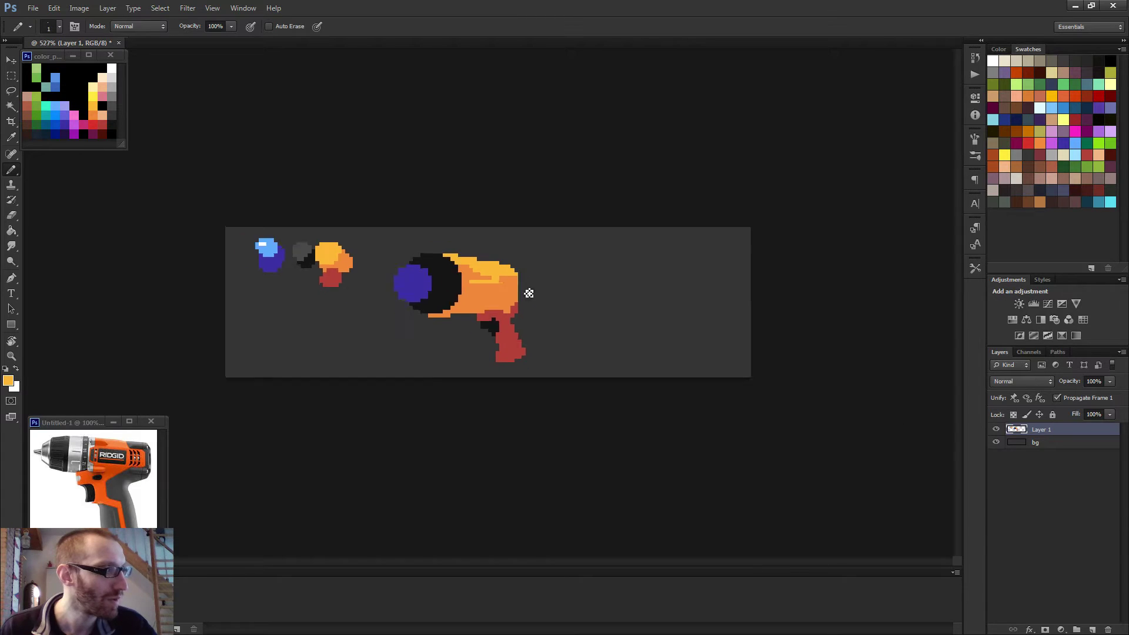
{"action": "scroll", "coordinate": [528, 306], "scroll_direction": "down", "scroll_amount": 2}
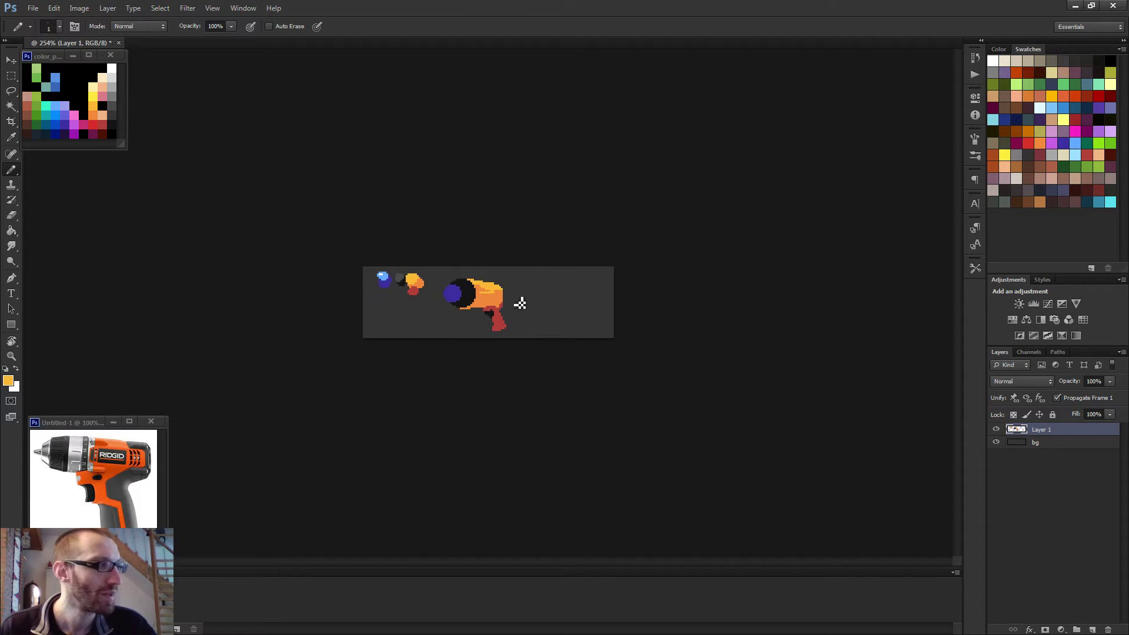
{"action": "scroll", "coordinate": [514, 304], "scroll_direction": "up", "scroll_amount": 5}
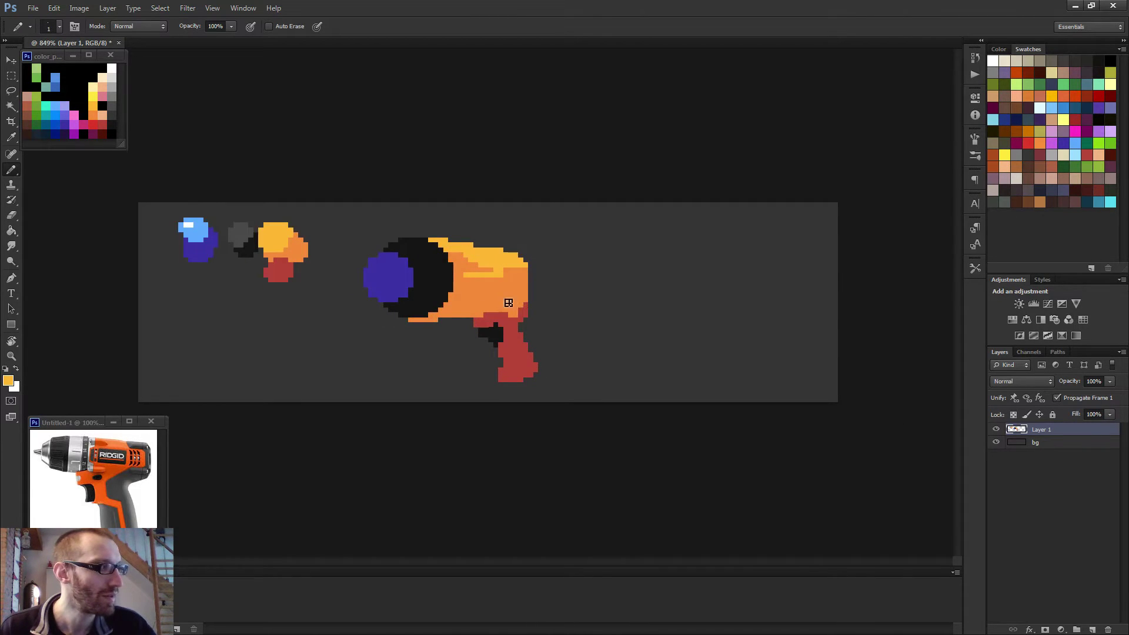
Place a 4 px near-black hole inside the indigo disc, slightly left of its centre.
{"action": "left_click", "coordinate": [202, 230], "text": "alt"}
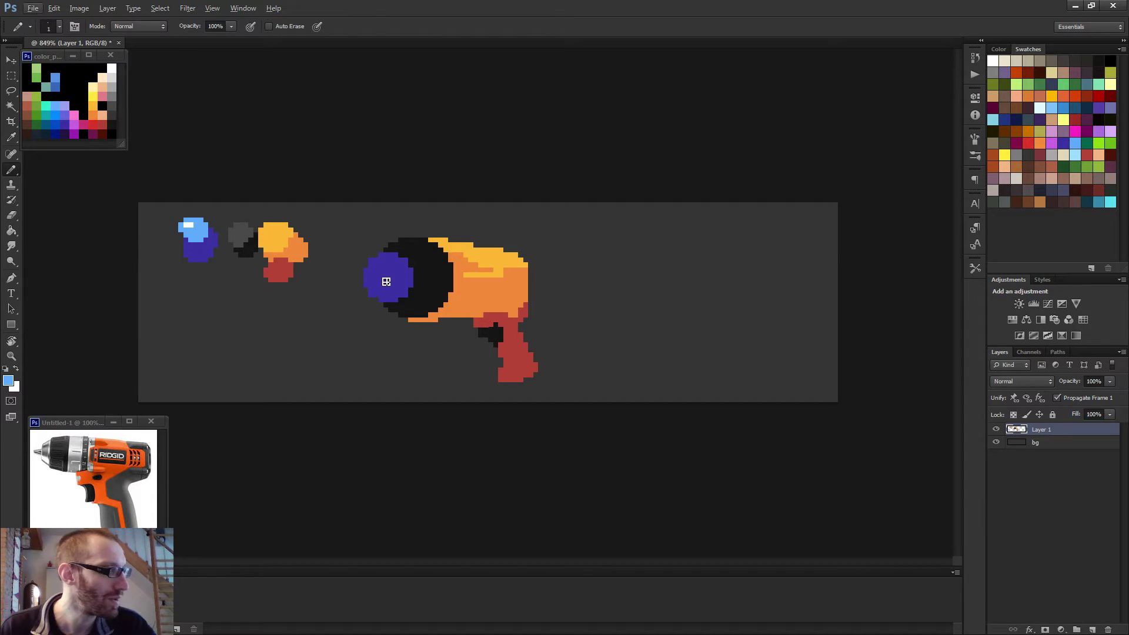
{"action": "left_click", "coordinate": [252, 249], "text": "alt"}
{"action": "left_click_drag", "start_coordinate": [373, 284], "coordinate": [380, 276]}
{"action": "left_click", "coordinate": [378, 276]}
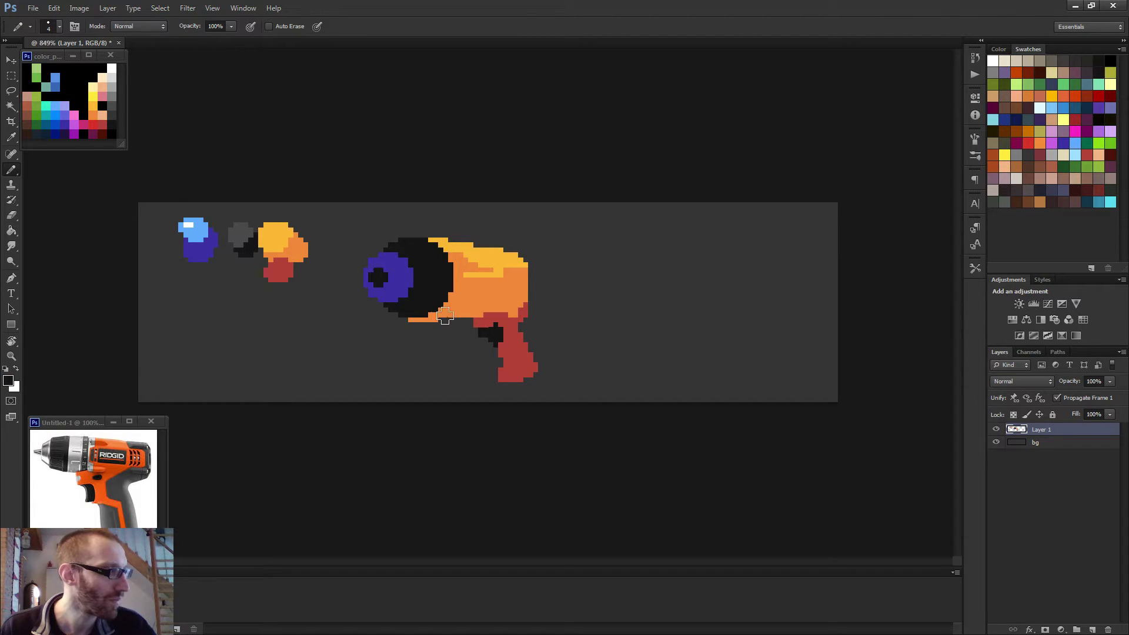
{"action": "scroll", "coordinate": [412, 288], "scroll_direction": "down", "scroll_amount": 2}
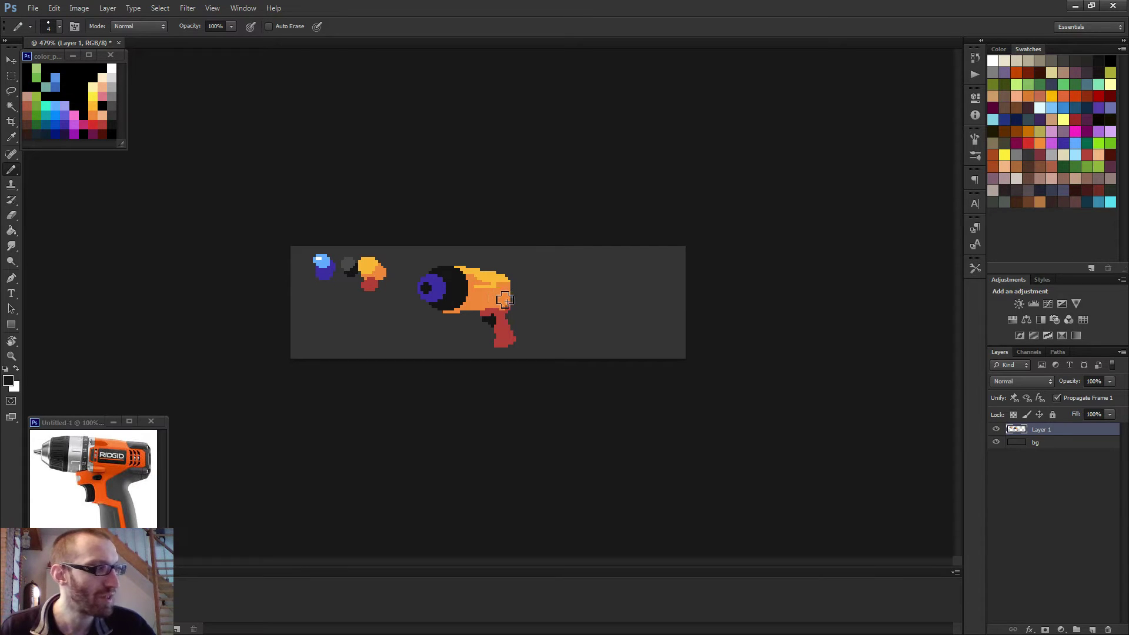
Place a 16 px near-black disc in the empty canvas right of the drill and pick up the palette's indigo.
{"action": "scroll", "coordinate": [494, 301], "scroll_direction": "up", "scroll_amount": 2}
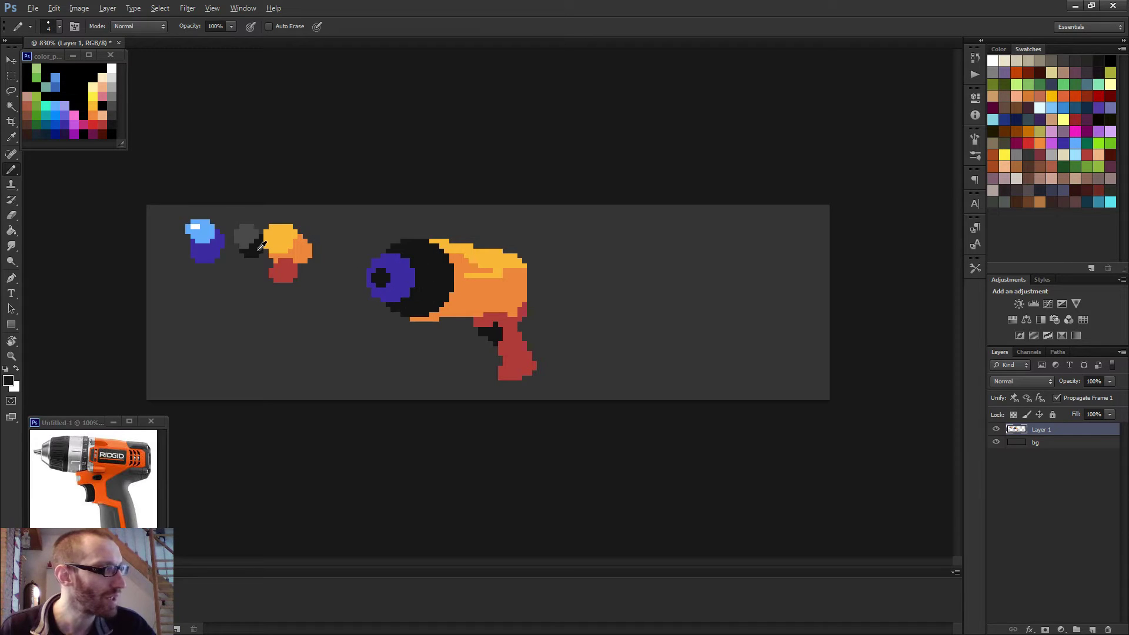
{"action": "left_click_drag", "start_coordinate": [614, 289], "coordinate": [651, 284]}
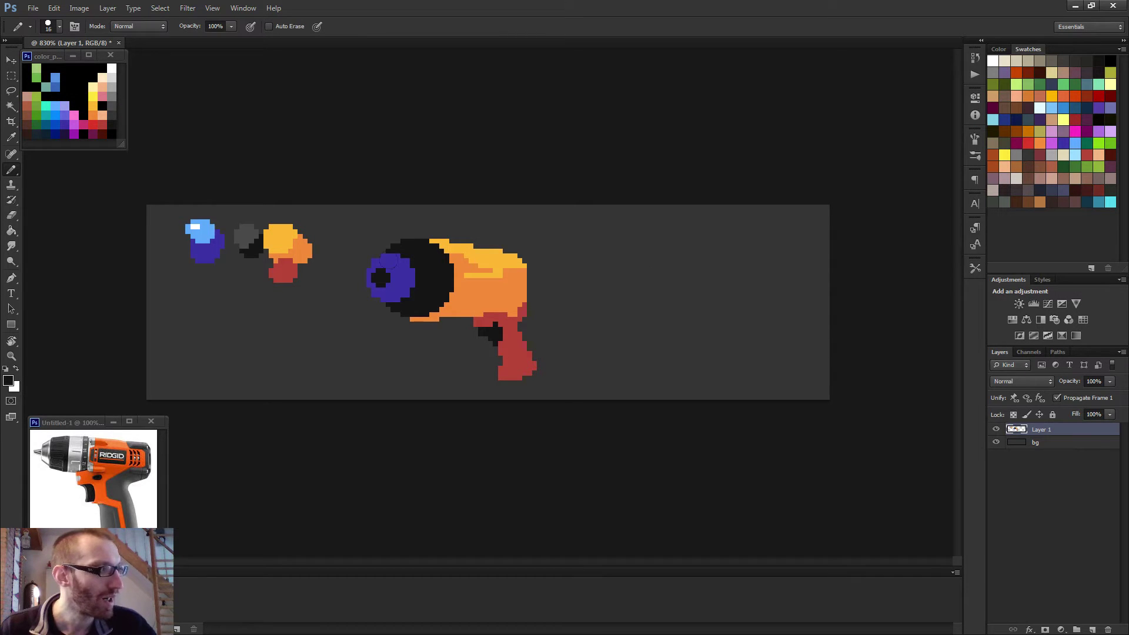
{"action": "left_click", "coordinate": [664, 288]}
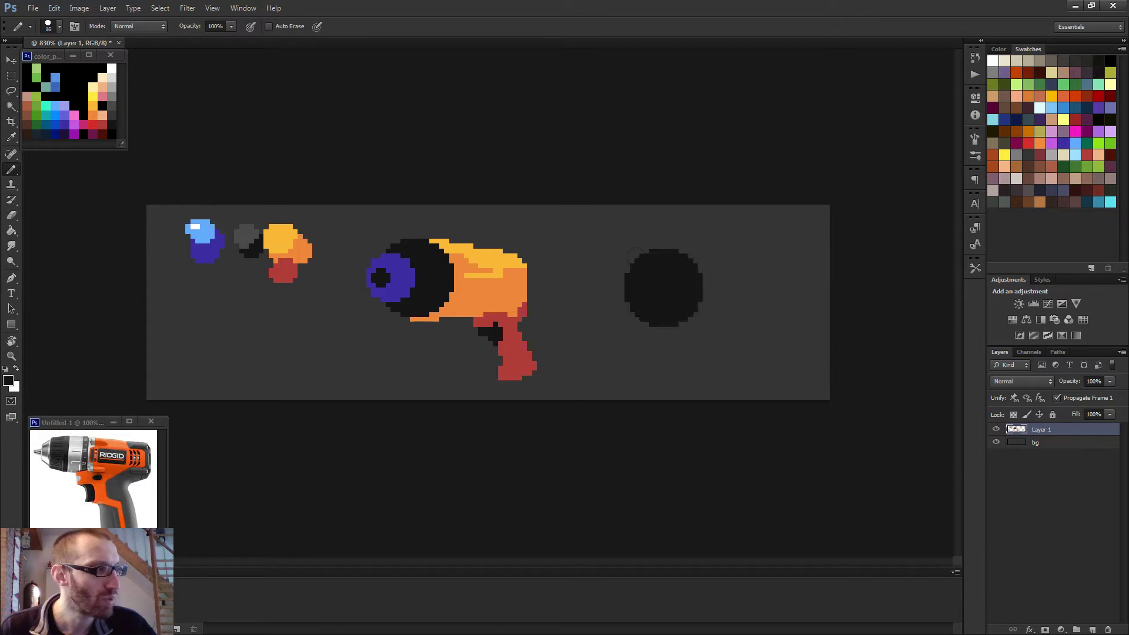
{"action": "left_click", "coordinate": [214, 250], "text": "alt"}
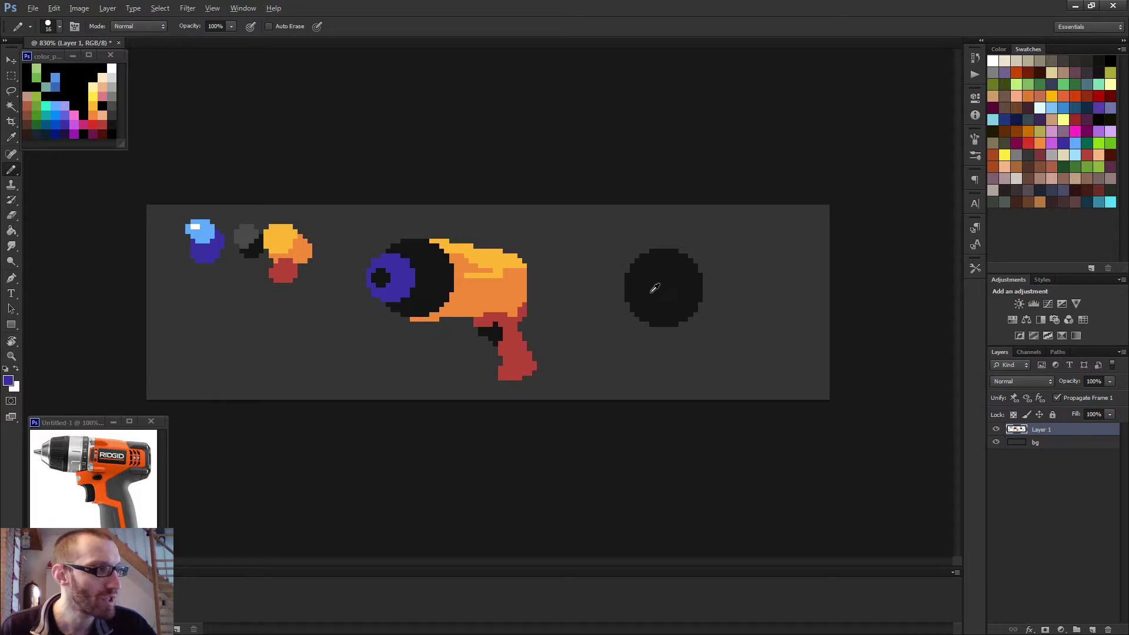
Place a 10 px indigo disc over the left part of the separate near-black disc, with a 4 px near-black hole inside it.
{"action": "left_click_drag", "start_coordinate": [654, 289], "coordinate": [637, 292]}
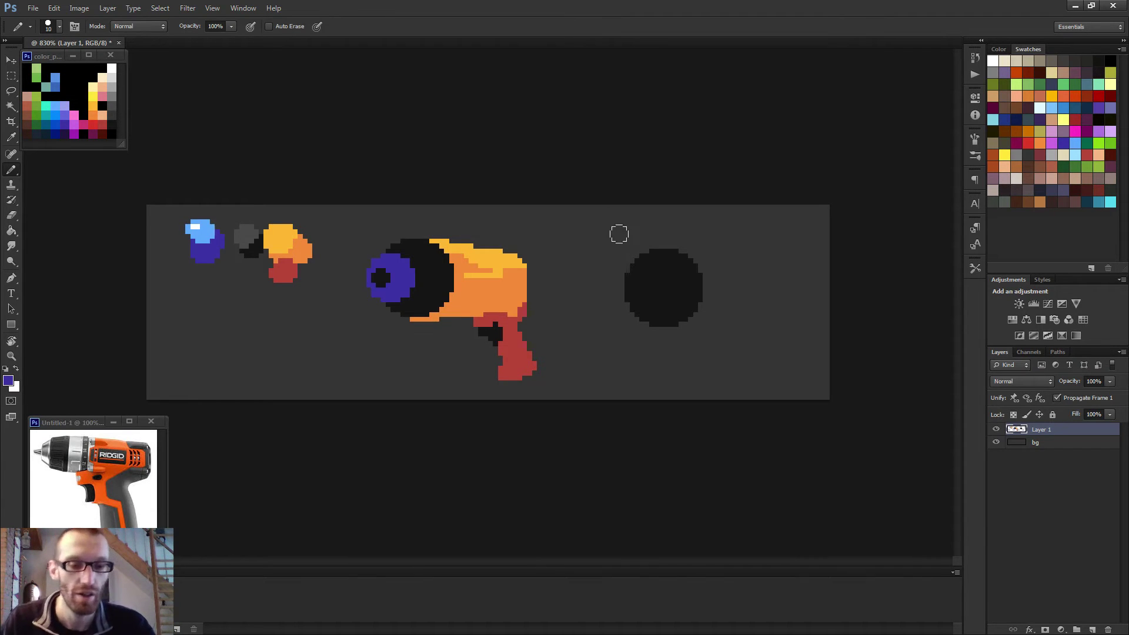
{"action": "left_click_drag", "start_coordinate": [621, 272], "coordinate": [625, 303]}
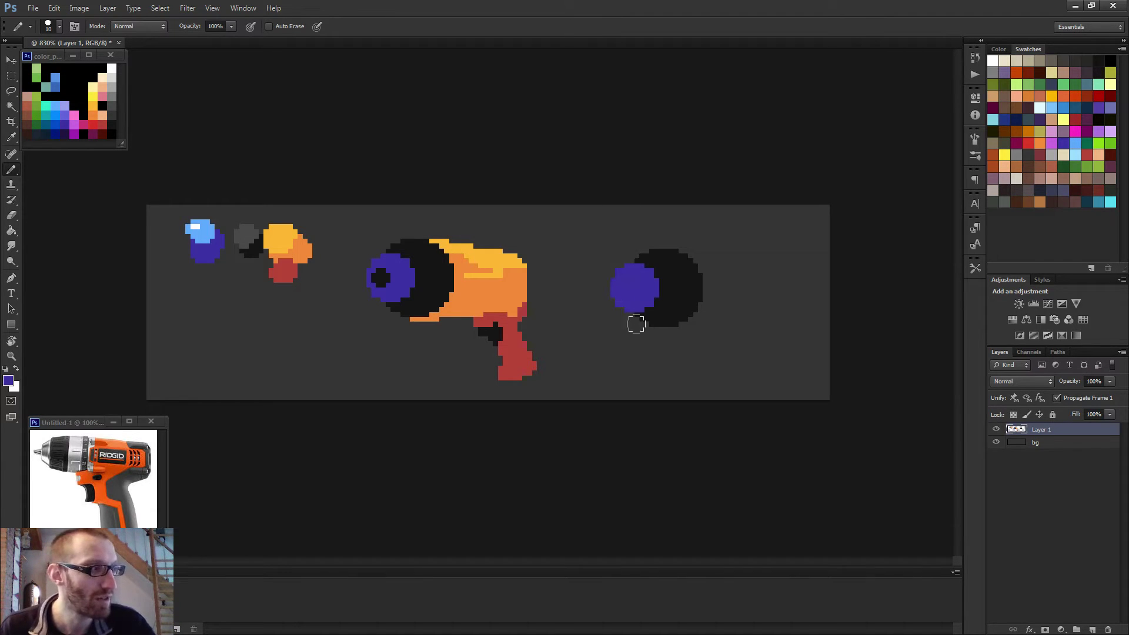
{"action": "left_click", "coordinate": [385, 279], "text": "alt"}
{"action": "right_click", "coordinate": [644, 268], "text": "alt"}
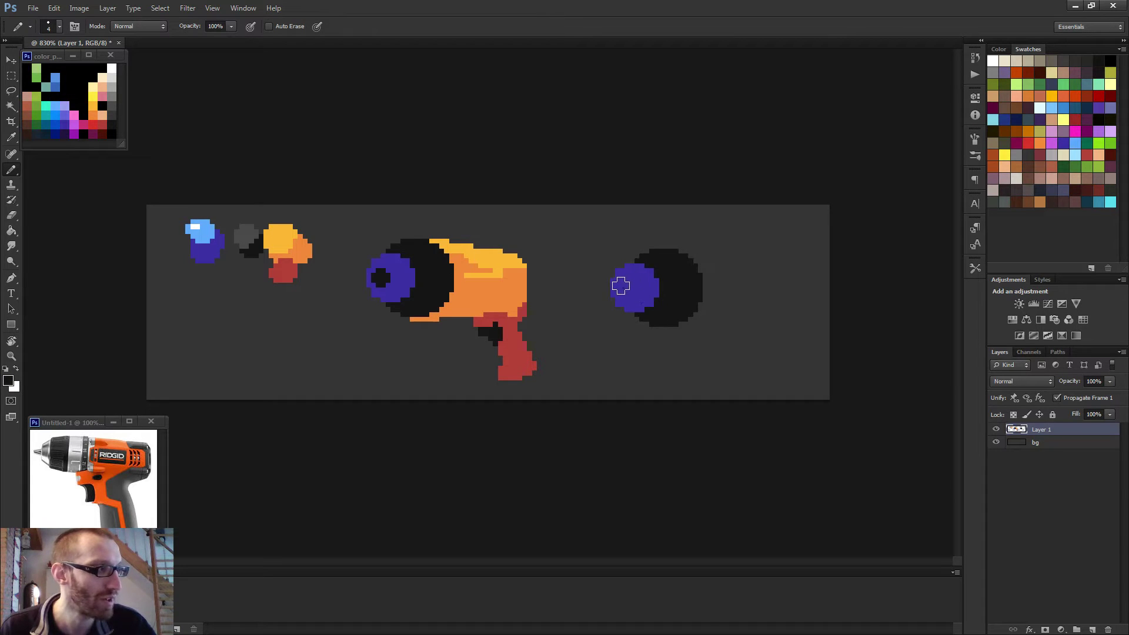
Delete the separate near-black and indigo disc drawing beside the drill and clear the selection.
{"action": "scroll", "coordinate": [765, 364], "scroll_direction": "down", "scroll_amount": 4}
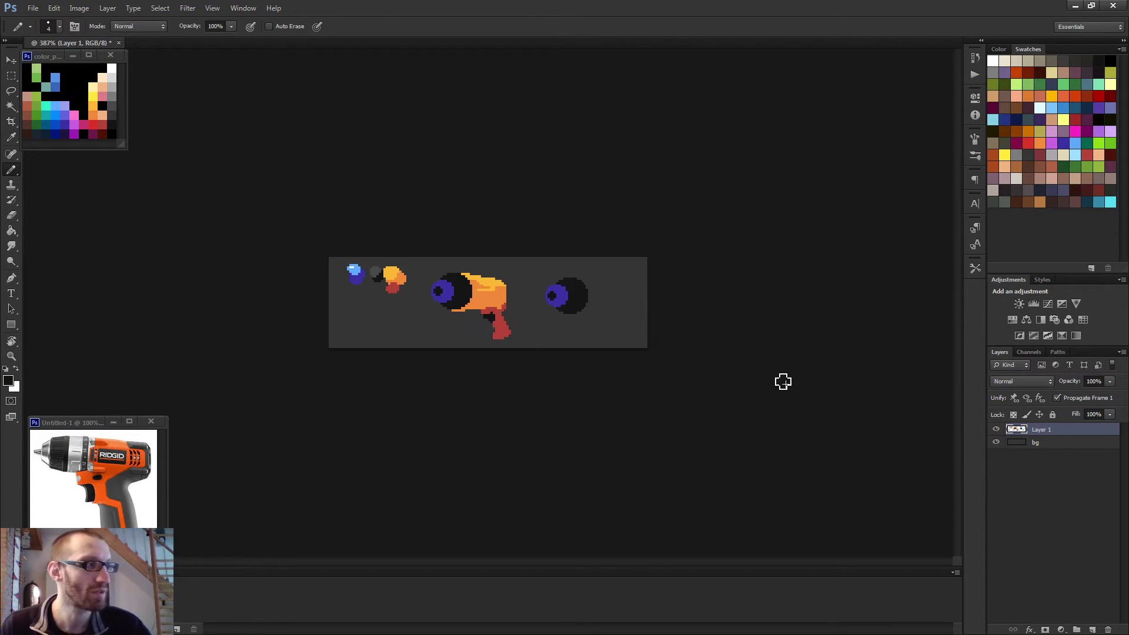
{"action": "key", "text": "m"}
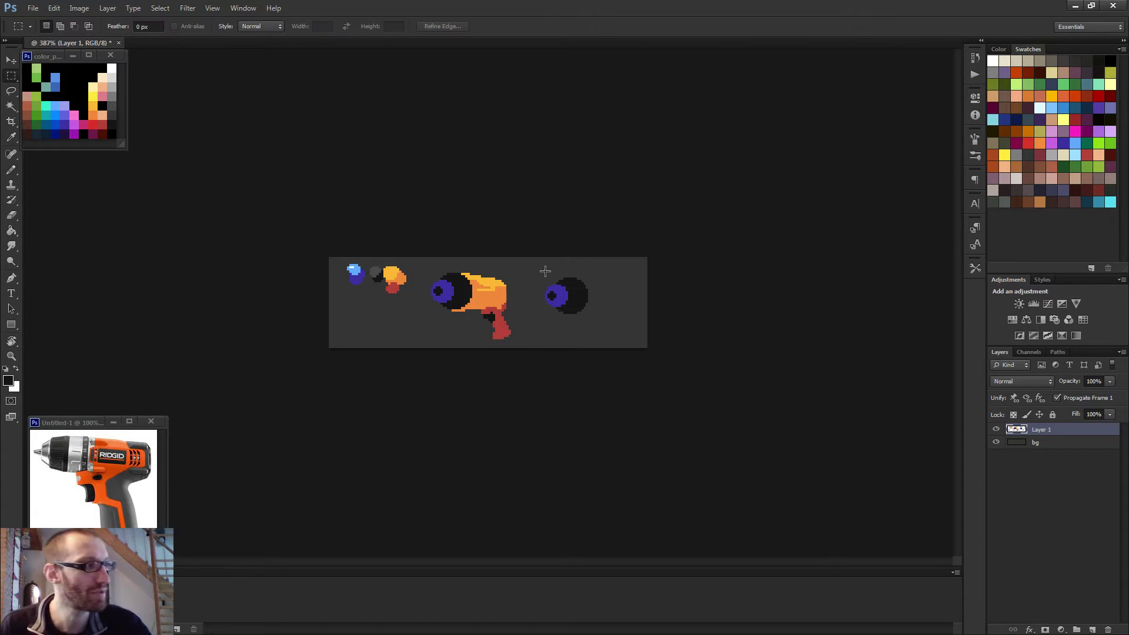
{"action": "left_click_drag", "start_coordinate": [545, 270], "coordinate": [612, 320]}
{"action": "key", "text": "Delete"}
{"action": "key", "text": "ctrl+d"}
Sketch a second drill beside the first with a 1 px pencil, using the palette's orange for the body outline and near-black for the chuck.
{"action": "key", "text": "b"}
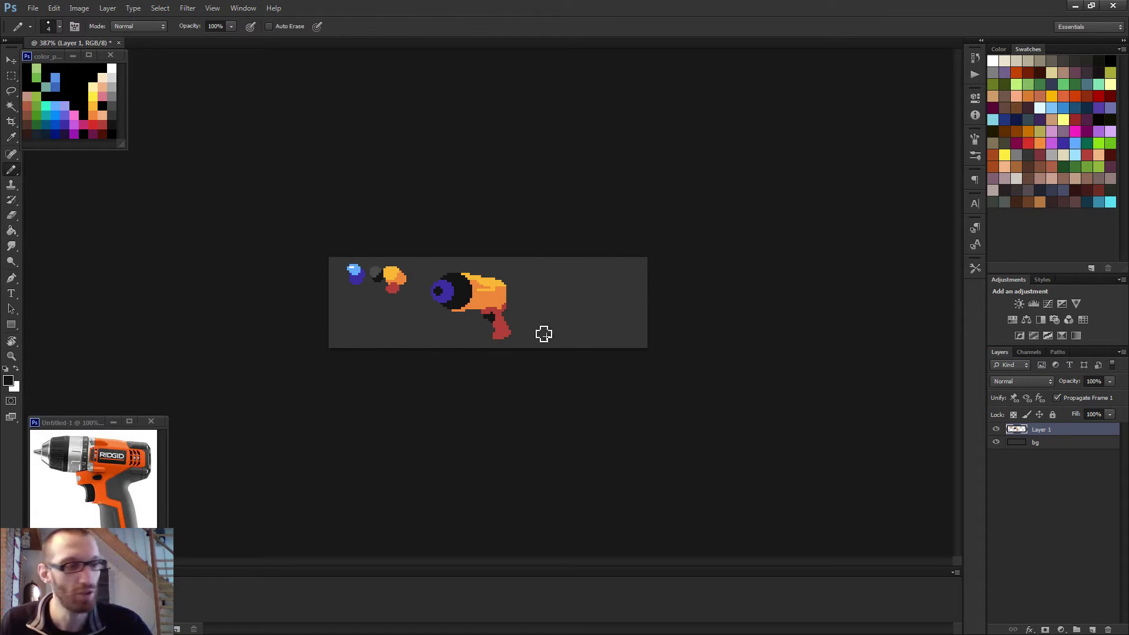
{"action": "scroll", "coordinate": [452, 305], "scroll_direction": "up", "scroll_amount": 4}
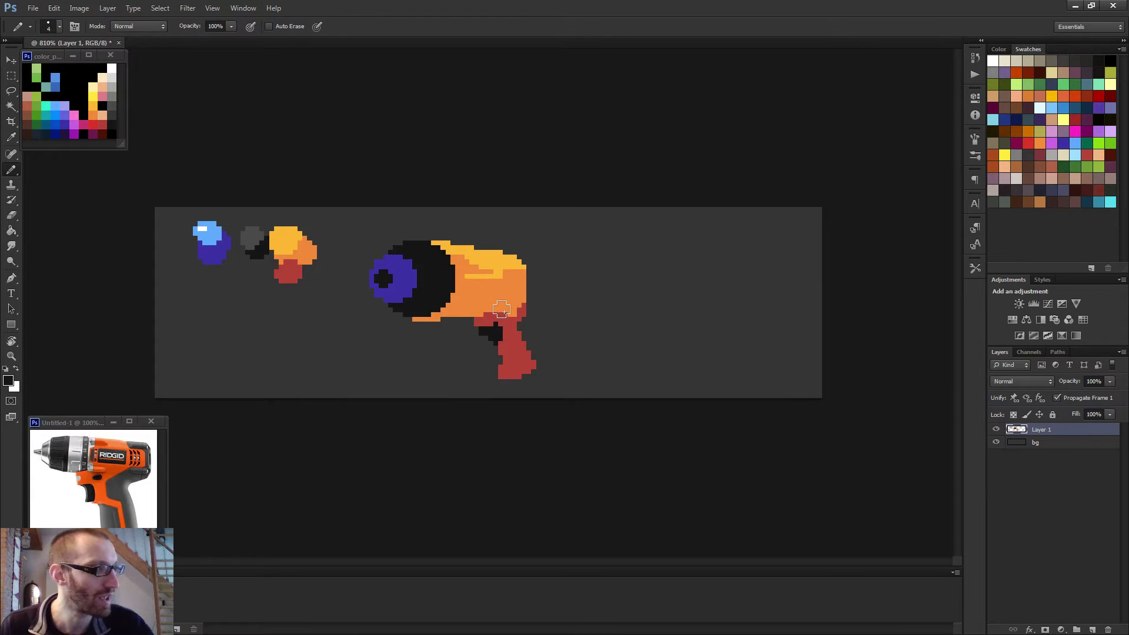
{"action": "left_click_drag", "start_coordinate": [585, 301], "coordinate": [417, 277]}
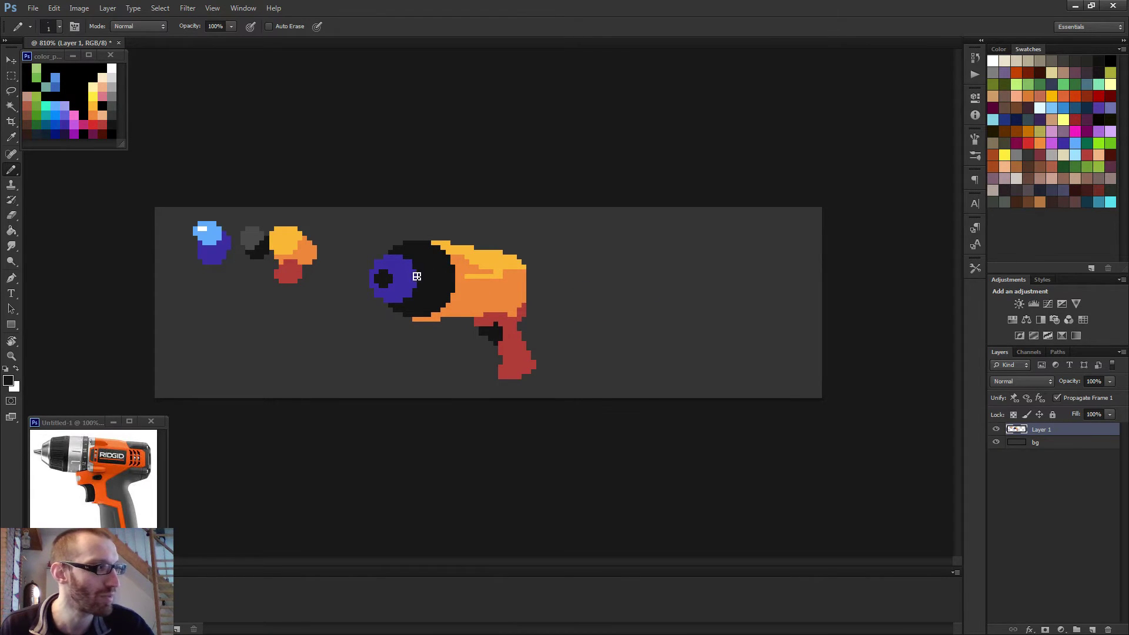
{"action": "left_click", "coordinate": [307, 249], "text": "alt"}
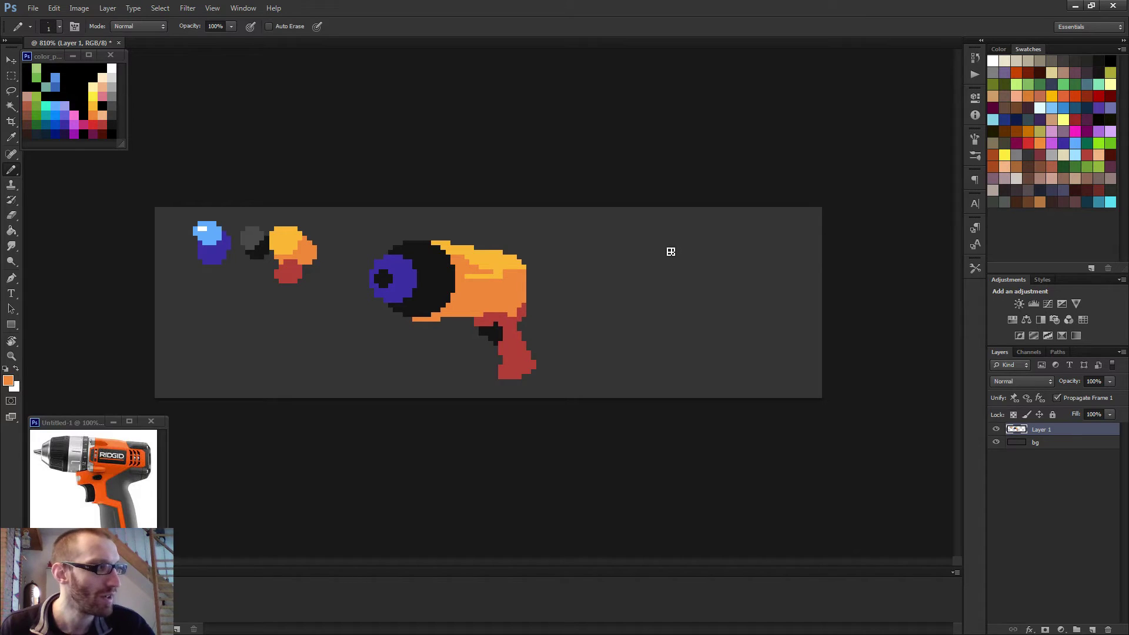
{"action": "left_click", "coordinate": [615, 243]}
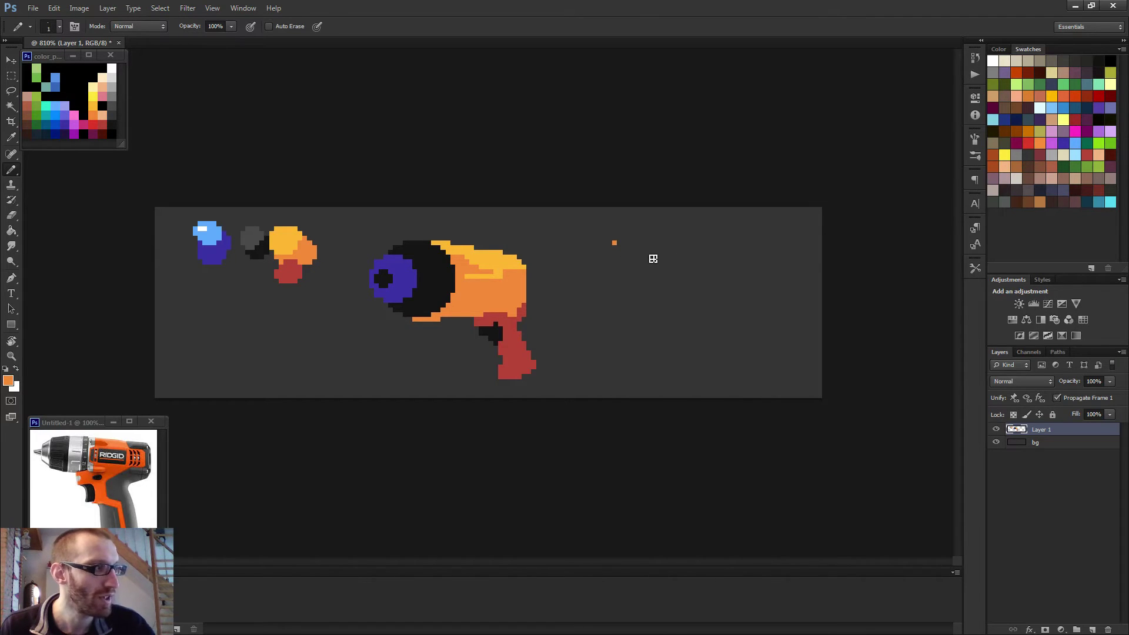
{"action": "left_click", "coordinate": [654, 251], "text": "shift"}
{"action": "mouse_move", "coordinate": [613, 243]}
{"action": "left_mouse_down"}
{"action": "mouse_move", "coordinate": [588, 248]}
{"action": "mouse_move", "coordinate": [588, 297]}
{"action": "mouse_move", "coordinate": [627, 296]}
{"action": "mouse_move", "coordinate": [624, 251]}
{"action": "mouse_move", "coordinate": [629, 298]}
{"action": "mouse_move", "coordinate": [656, 290]}
{"action": "mouse_move", "coordinate": [661, 266]}
{"action": "mouse_move", "coordinate": [590, 253]}
{"action": "left_mouse_up"}
{"action": "left_click", "coordinate": [581, 291], "text": "shift"}
{"action": "left_click", "coordinate": [629, 290], "text": "shift"}
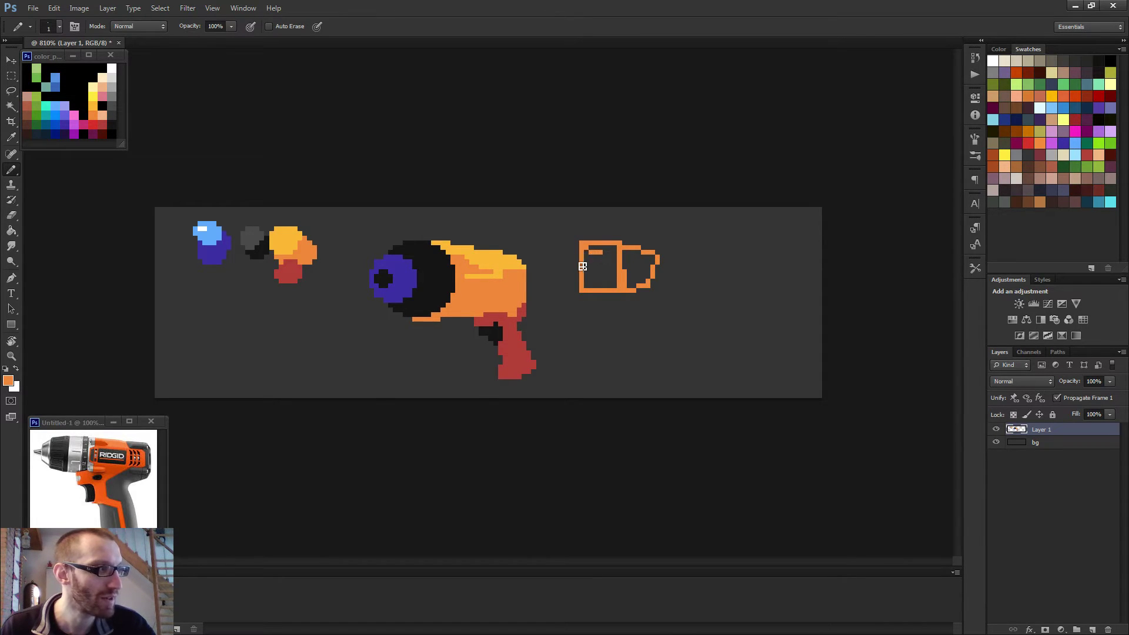
{"action": "left_click", "coordinate": [442, 269], "text": "alt"}
{"action": "mouse_move", "coordinate": [582, 250]}
{"action": "left_mouse_down"}
{"action": "mouse_move", "coordinate": [556, 267]}
{"action": "mouse_move", "coordinate": [557, 243]}
{"action": "mouse_move", "coordinate": [582, 251]}
{"action": "left_mouse_up"}
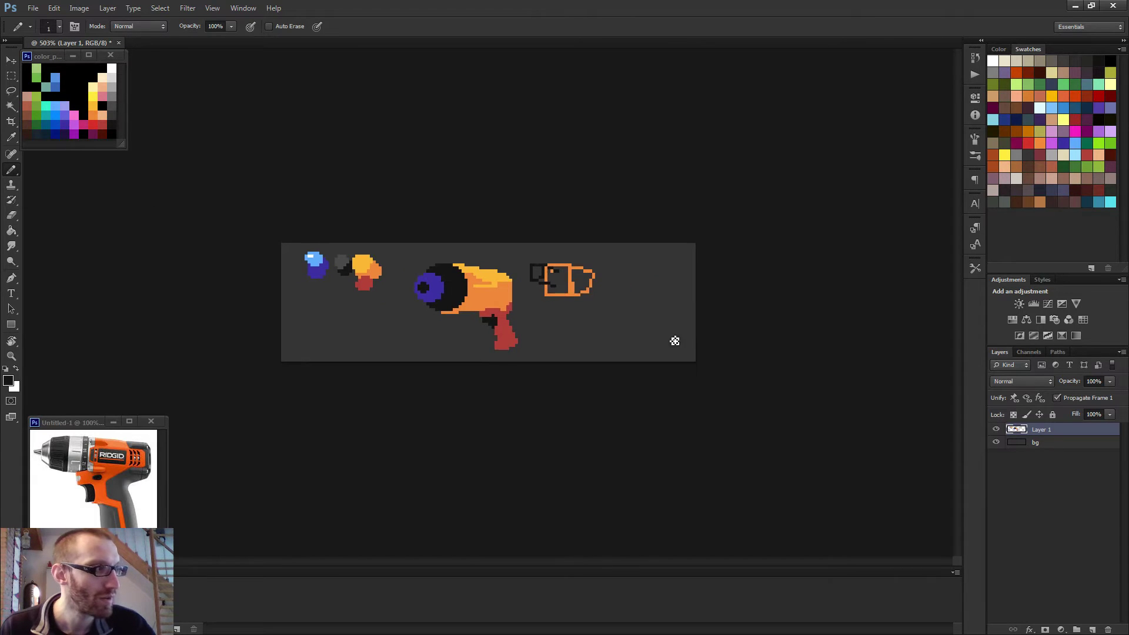
Delete the orange and near-black outline sketch beside the drill and clear the selection.
{"action": "key", "text": "ctrl+minus"}
{"action": "key", "text": "m"}
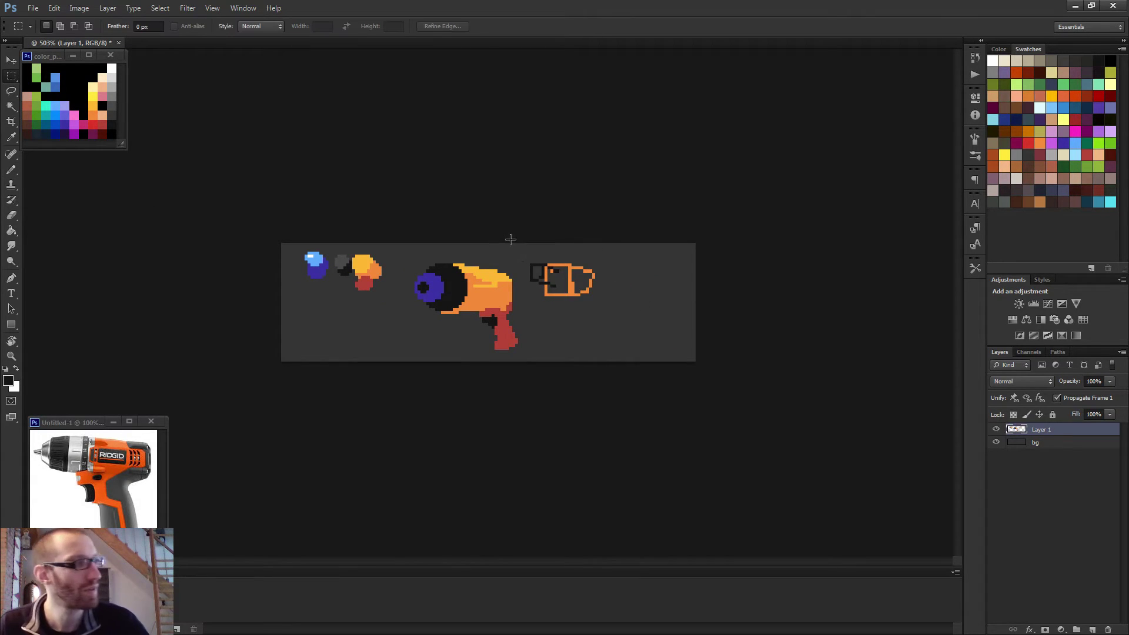
{"action": "left_click_drag", "start_coordinate": [520, 243], "coordinate": [612, 314]}
{"action": "key", "text": "Delete"}
{"action": "key", "text": "ctrl+d"}
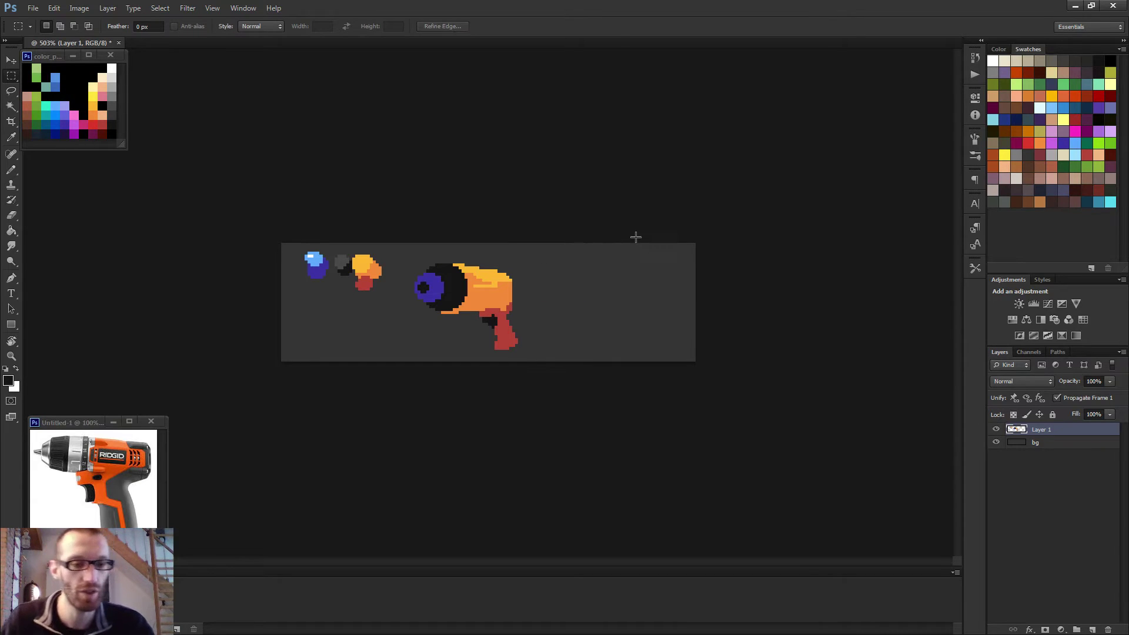
Paint a curved indigo band with a 1 px pencil from the top edge of the drill's near-black disc down to its middle.
{"action": "key", "text": "b"}
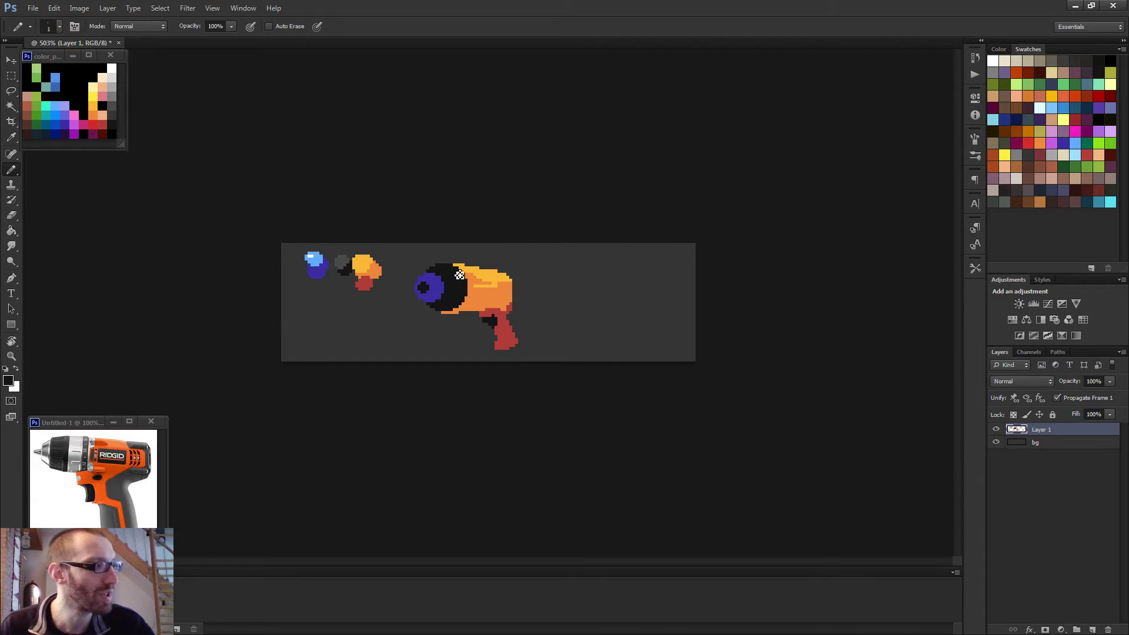
{"action": "scroll", "coordinate": [454, 299], "scroll_direction": "up", "scroll_amount": 5}
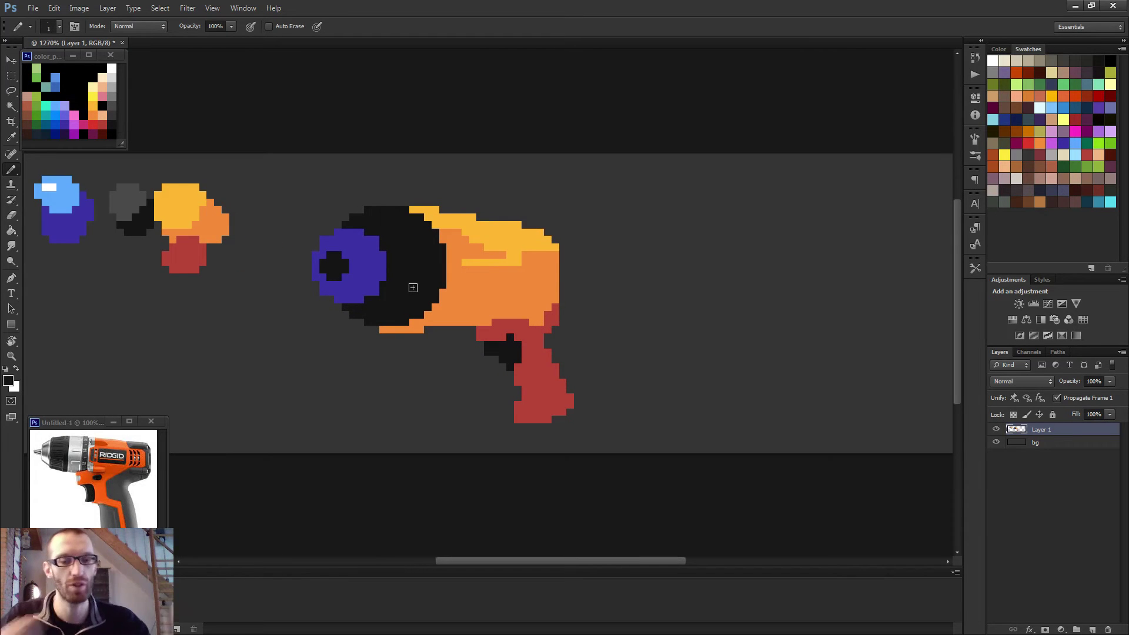
{"action": "scroll", "coordinate": [403, 290], "scroll_direction": "down", "scroll_amount": 3}
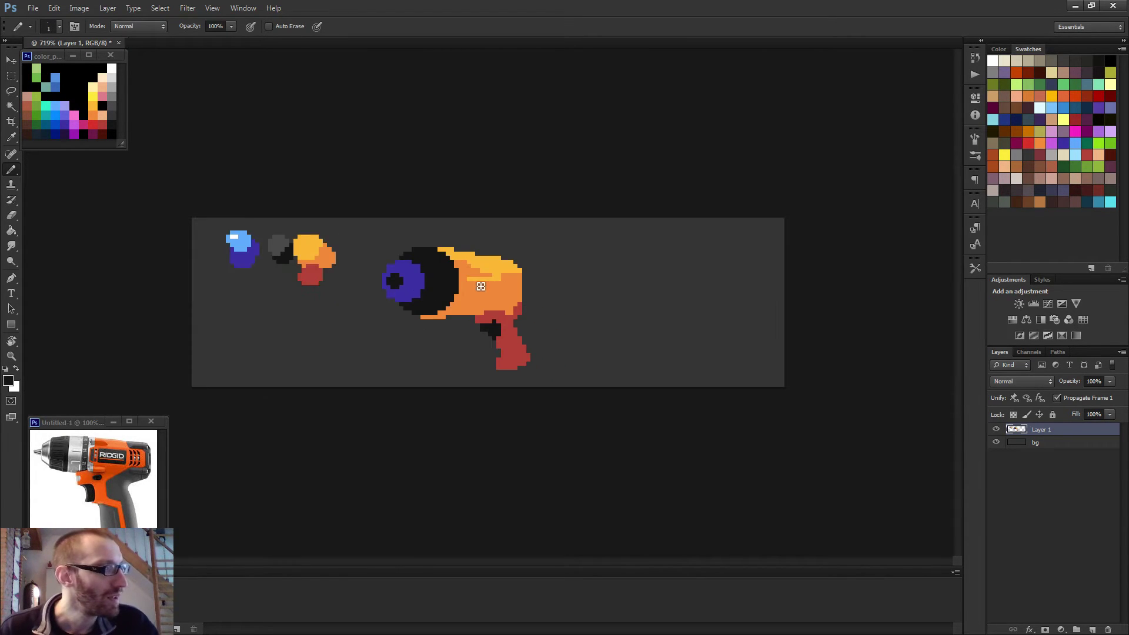
{"action": "scroll", "coordinate": [485, 287], "scroll_direction": "up", "scroll_amount": 2}
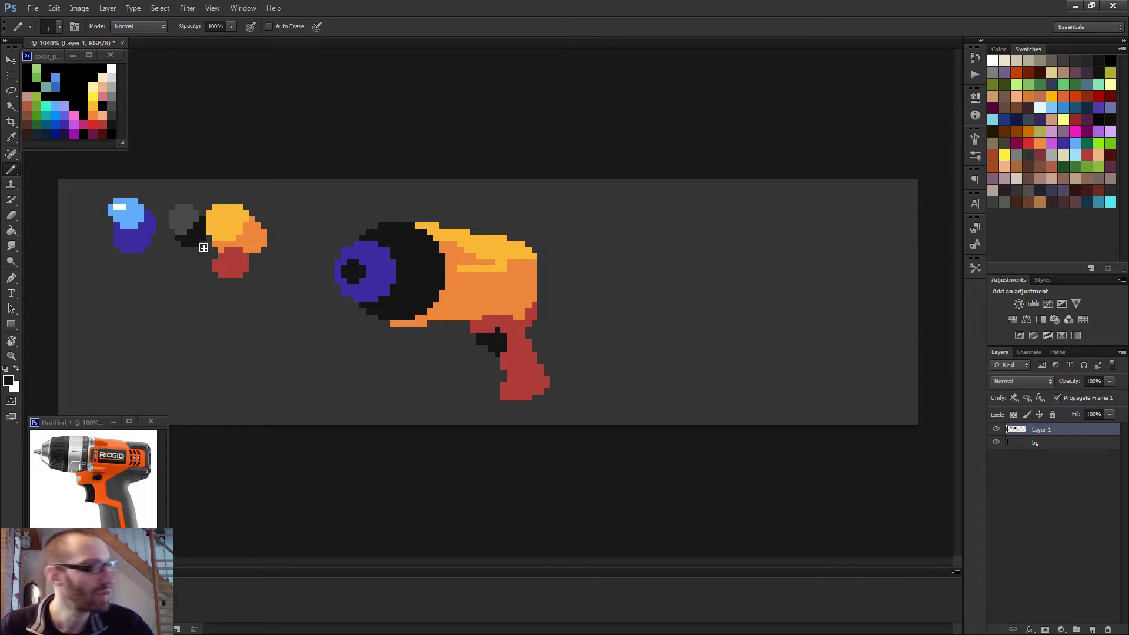
{"action": "left_click", "coordinate": [182, 212], "text": "alt"}
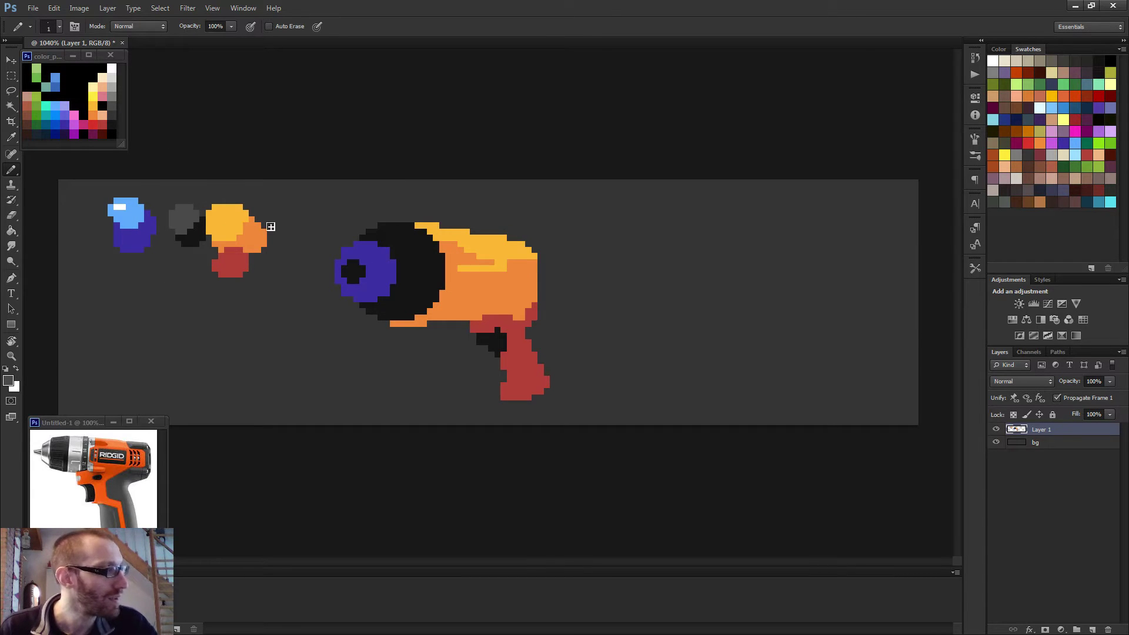
{"action": "left_click", "coordinate": [384, 272], "text": "alt"}
{"action": "left_click", "coordinate": [383, 225]}
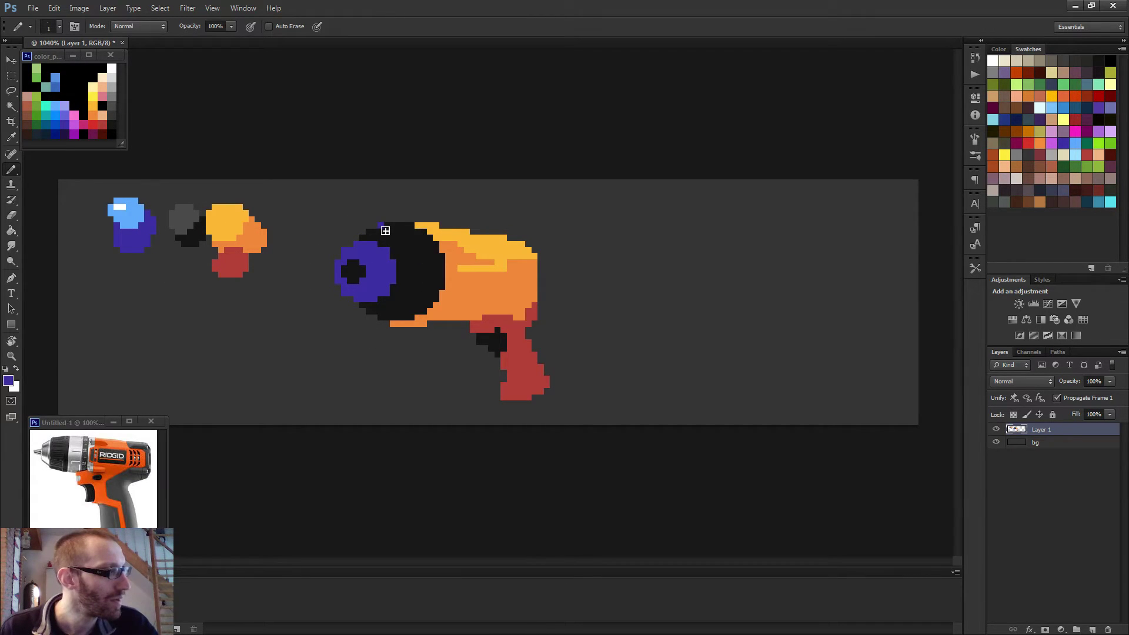
{"action": "left_click_drag", "start_coordinate": [387, 231], "coordinate": [401, 231]}
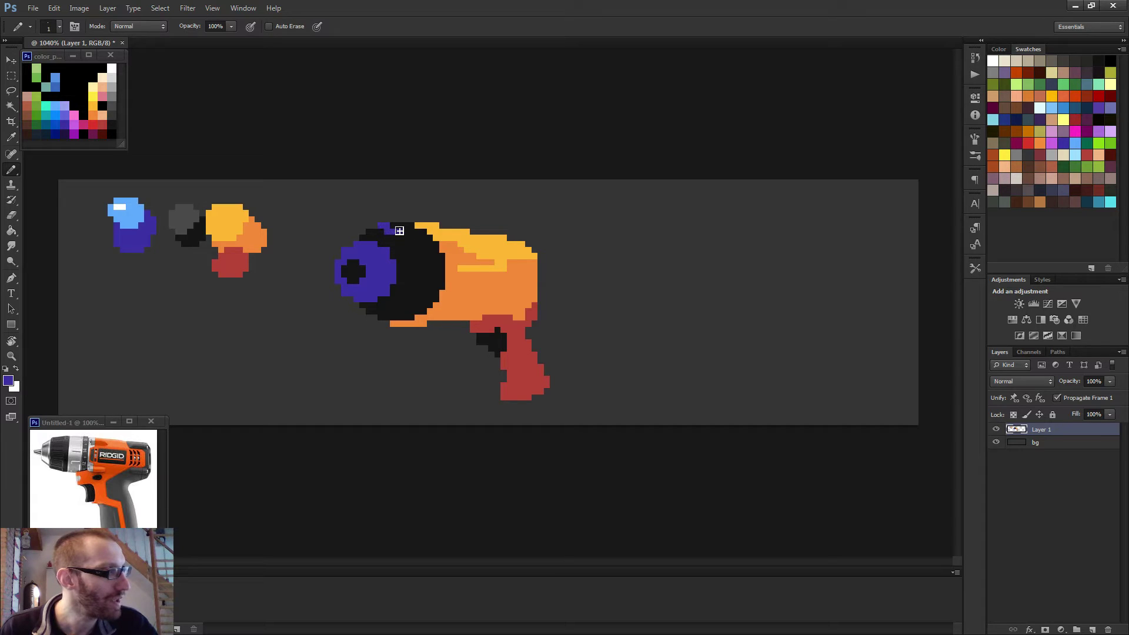
{"action": "left_click", "coordinate": [393, 226]}
{"action": "left_click", "coordinate": [404, 237]}
{"action": "left_click", "coordinate": [410, 246]}
{"action": "mouse_move", "coordinate": [419, 253]}
{"action": "left_mouse_down"}
{"action": "mouse_move", "coordinate": [422, 272]}
{"action": "mouse_move", "coordinate": [411, 274]}
{"action": "mouse_move", "coordinate": [409, 258]}
{"action": "mouse_move", "coordinate": [409, 277]}
{"action": "left_mouse_up"}
{"action": "left_click", "coordinate": [405, 251], "text": "alt"}
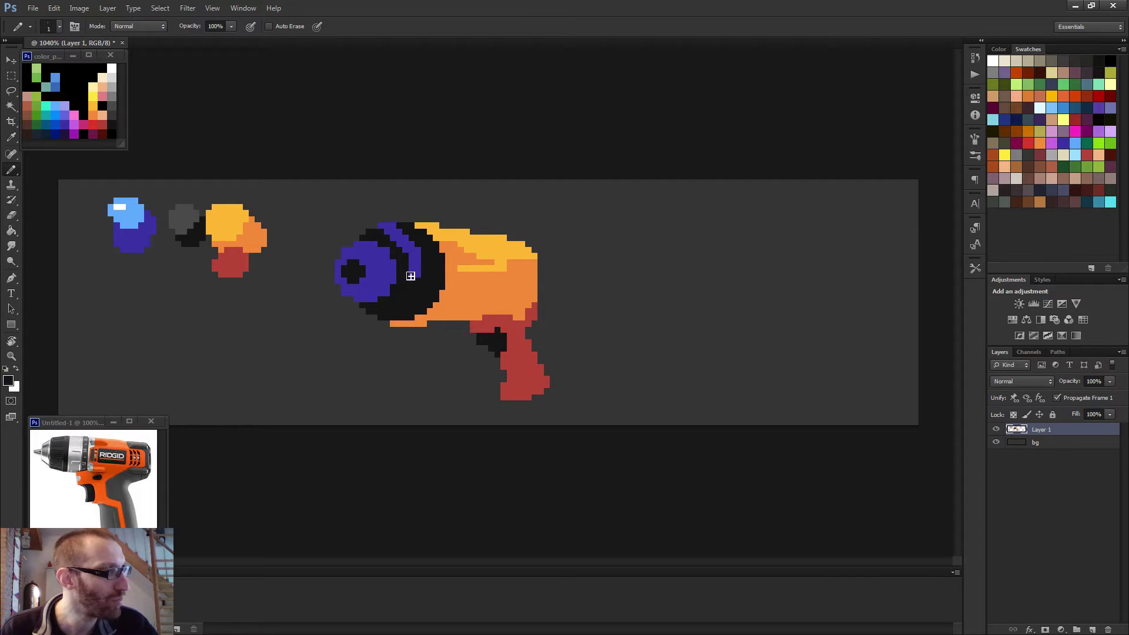
Extend the indigo band from the middle of the near-black disc, curving back to its lower edge.
{"action": "left_click", "coordinate": [418, 264], "text": "alt"}
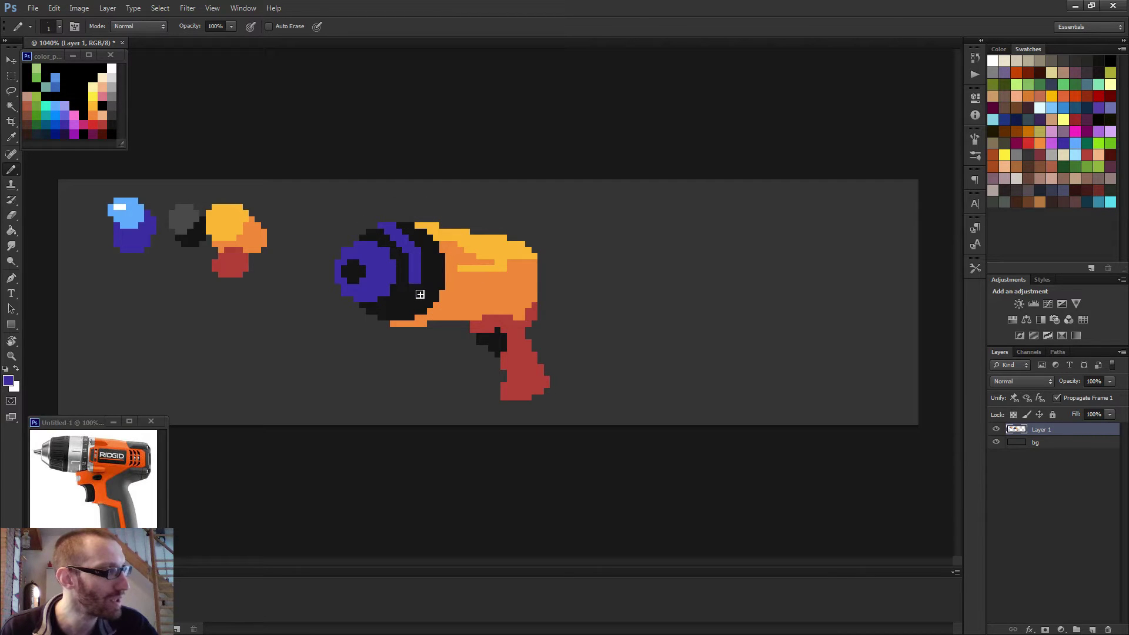
{"action": "left_click", "coordinate": [409, 287]}
{"action": "left_click", "coordinate": [417, 279], "text": "alt"}
{"action": "left_click", "coordinate": [417, 279], "text": "alt"}
{"action": "left_click", "coordinate": [407, 293]}
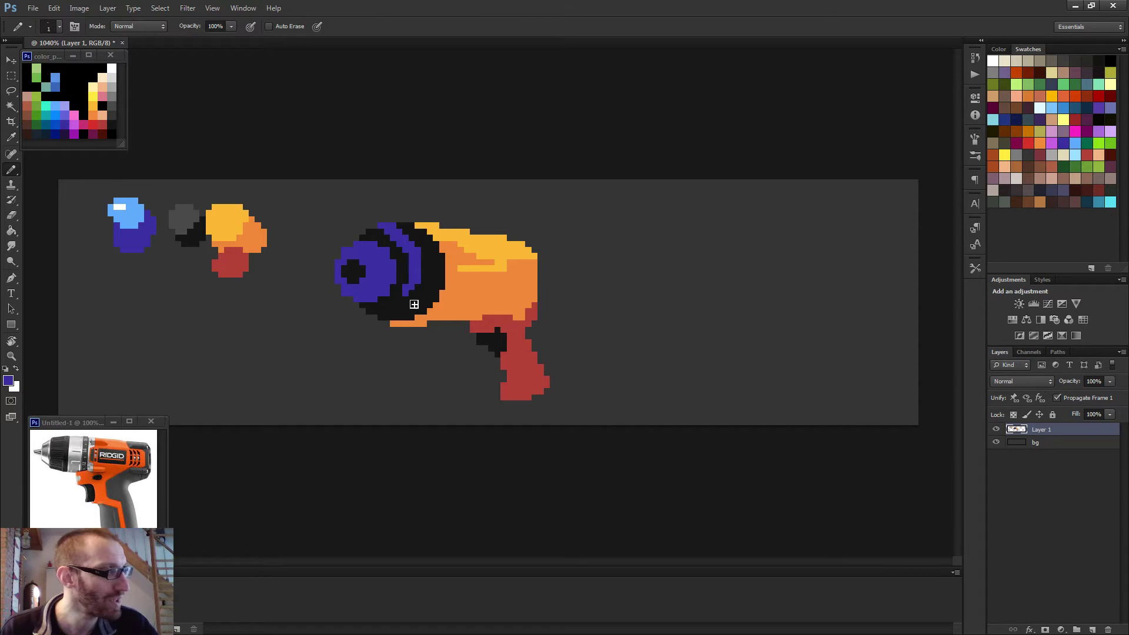
{"action": "left_click", "coordinate": [405, 300]}
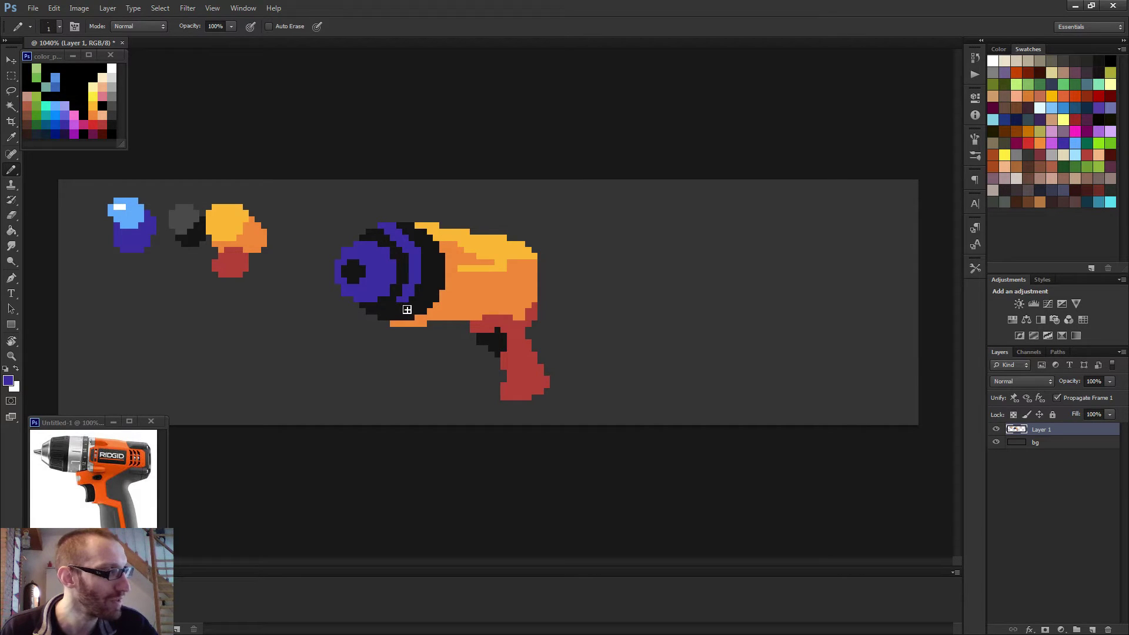
{"action": "left_click", "coordinate": [403, 306]}
{"action": "left_click", "coordinate": [395, 312]}
{"action": "left_click", "coordinate": [390, 322]}
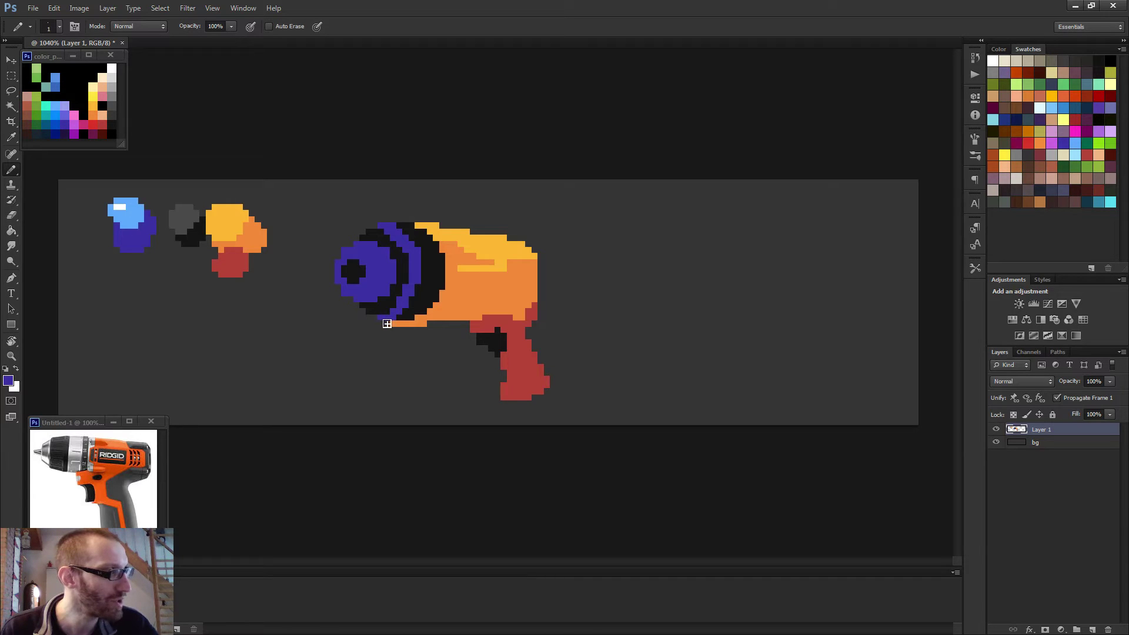
Touch up the lower bend of the indigo band with near-black and indigo pixels.
{"action": "left_click", "coordinate": [402, 321], "text": "alt"}
{"action": "scroll", "coordinate": [411, 312], "scroll_direction": "down", "scroll_amount": 2}
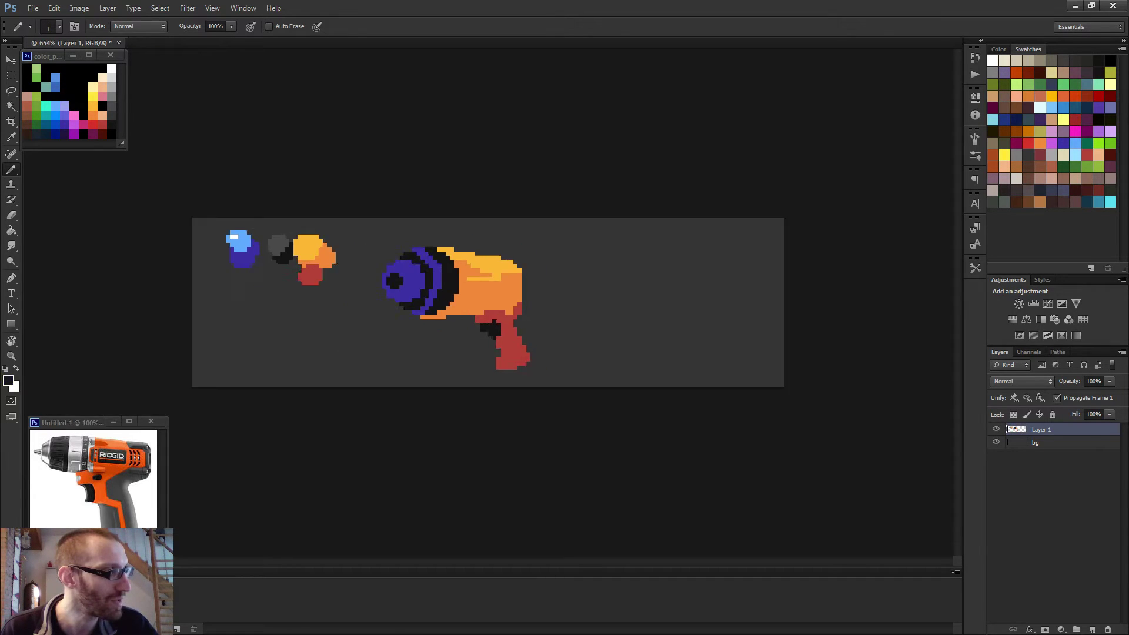
{"action": "scroll", "coordinate": [447, 294], "scroll_direction": "up", "scroll_amount": 3}
{"action": "left_click", "coordinate": [402, 267], "text": "alt"}
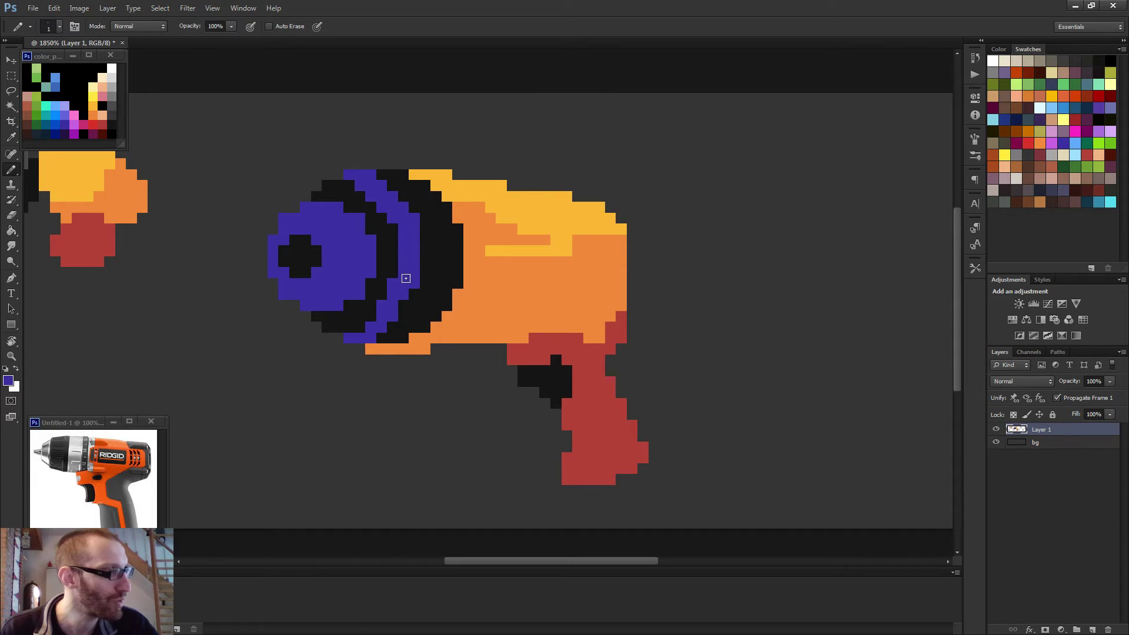
{"action": "left_click", "coordinate": [387, 285], "text": "alt"}
{"action": "left_click", "coordinate": [396, 297], "text": "alt"}
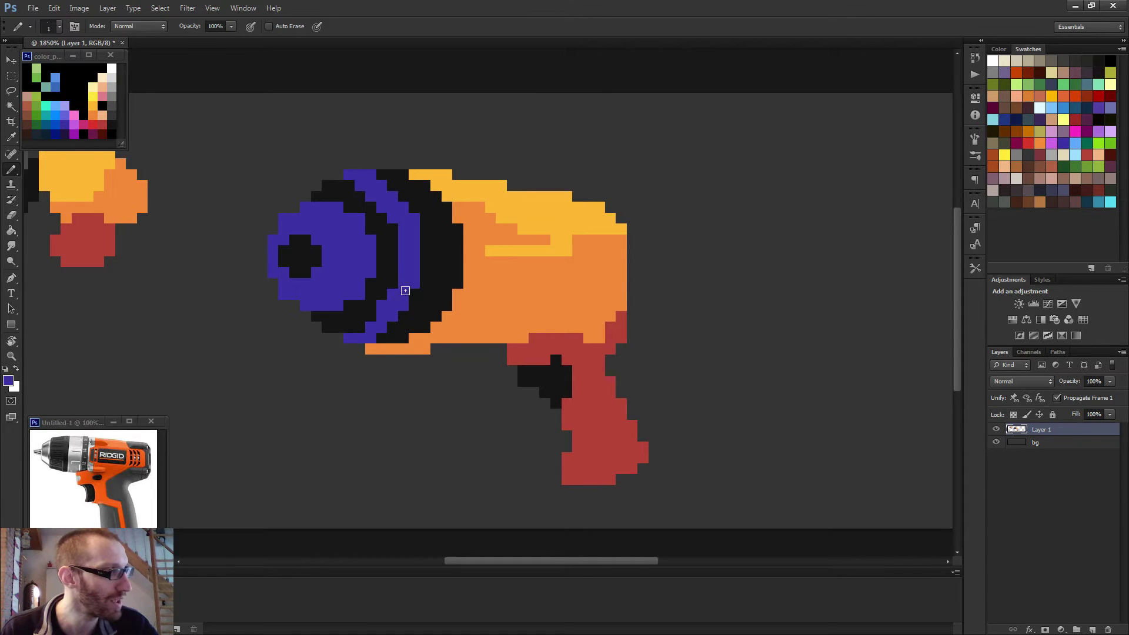
{"action": "left_click", "coordinate": [373, 300], "text": "alt"}
{"action": "scroll", "coordinate": [373, 300], "scroll_direction": "down", "scroll_amount": 3}
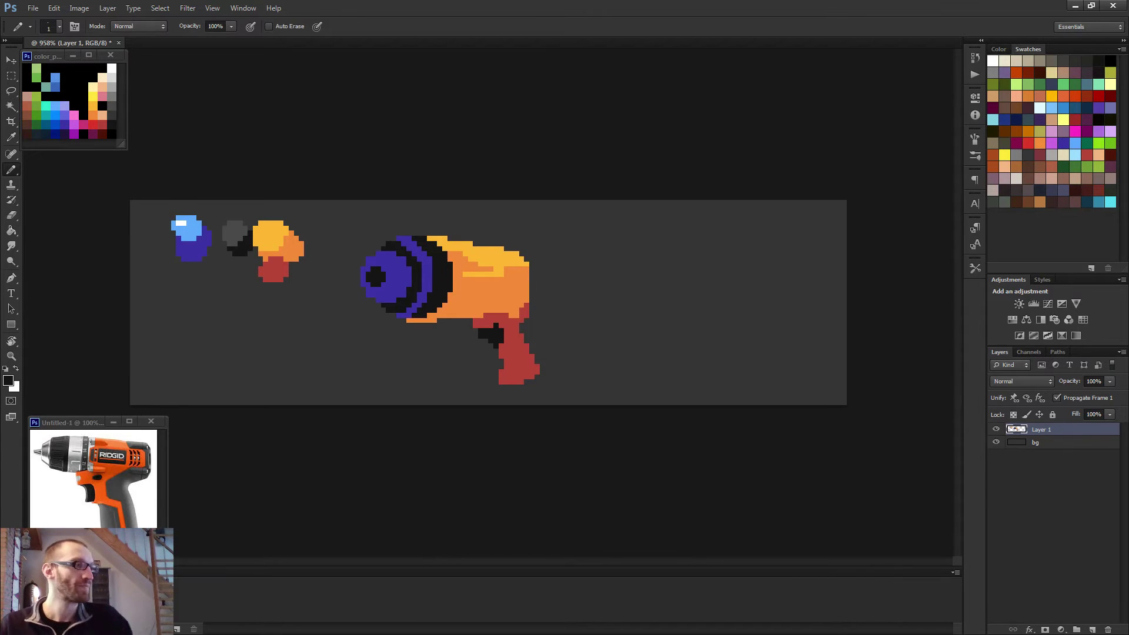
Reshape the indigo band's upper end by repainting its top row near-black and adding indigo pixels farther left along the disc's edge.
{"action": "scroll", "coordinate": [457, 285], "scroll_direction": "up", "scroll_amount": 1}
{"action": "scroll", "coordinate": [427, 271], "scroll_direction": "up", "scroll_amount": 4}
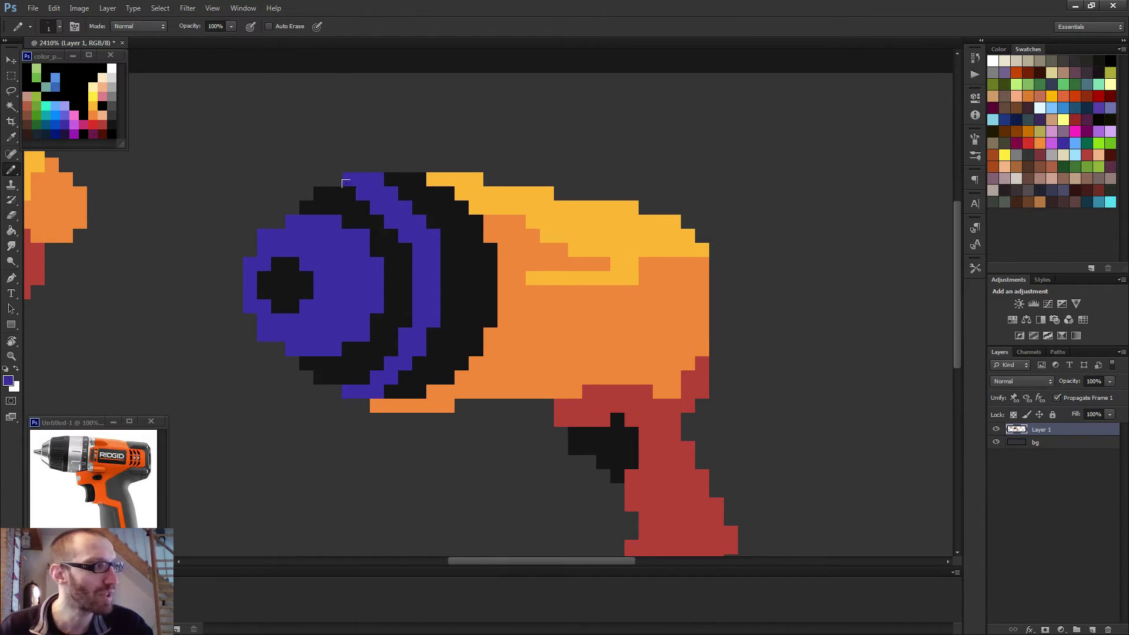
{"action": "left_click", "coordinate": [344, 190]}
{"action": "left_click", "coordinate": [411, 172], "text": "alt"}
{"action": "left_click_drag", "start_coordinate": [382, 174], "coordinate": [345, 171]}
{"action": "left_click", "coordinate": [372, 187], "text": "alt"}
{"action": "left_click", "coordinate": [315, 189]}
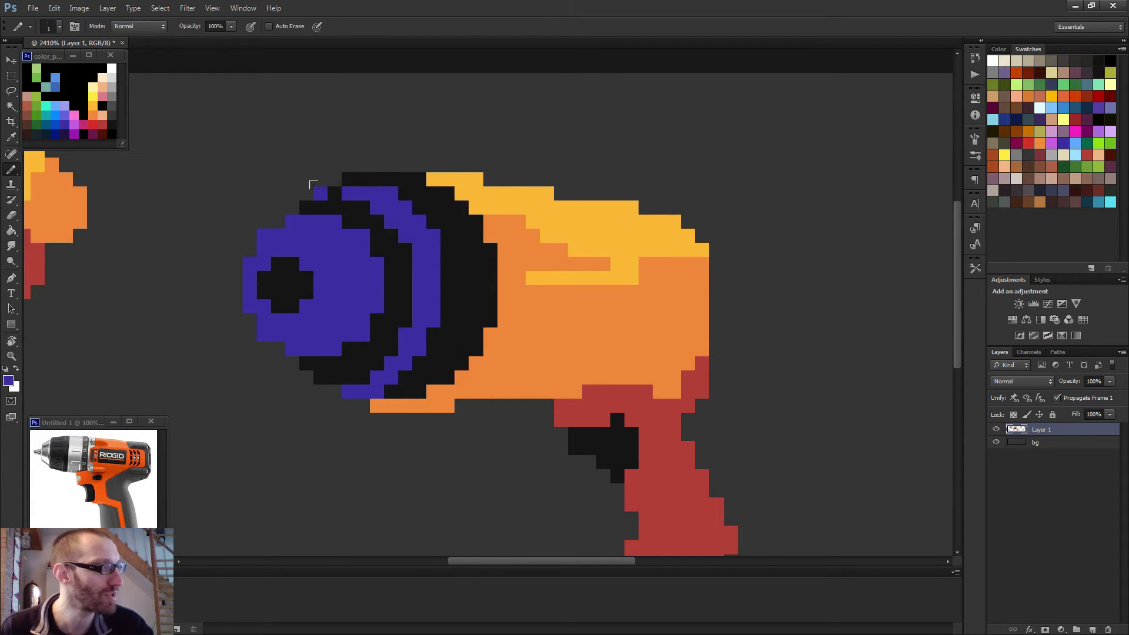
{"action": "left_click", "coordinate": [343, 175]}
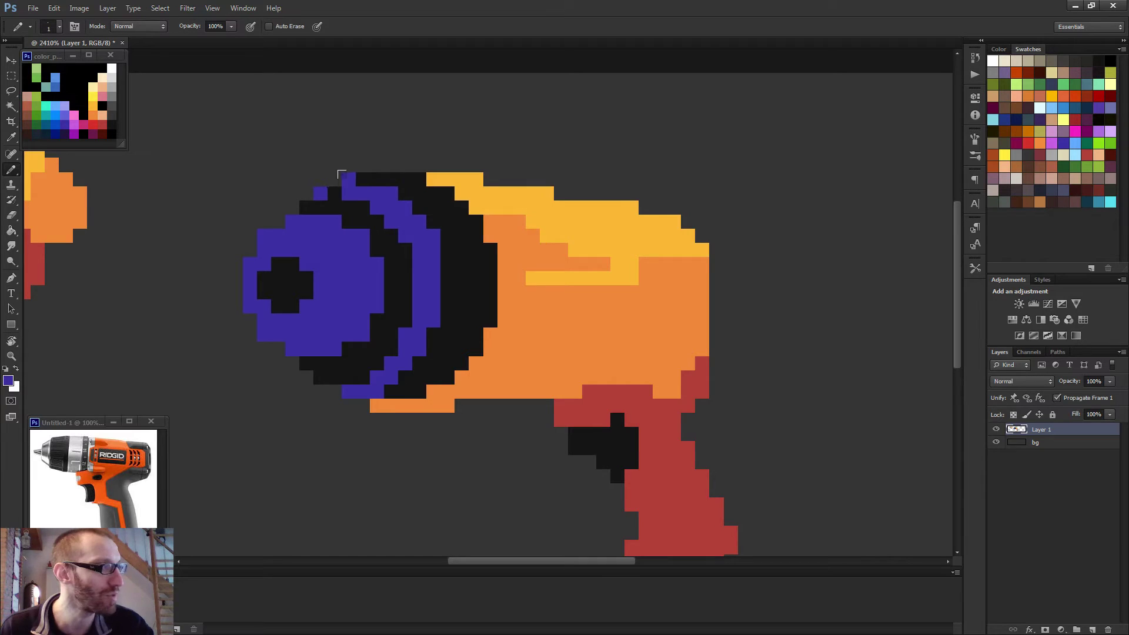
{"action": "left_click", "coordinate": [355, 200]}
{"action": "scroll", "coordinate": [398, 216], "scroll_direction": "down", "scroll_amount": 3}
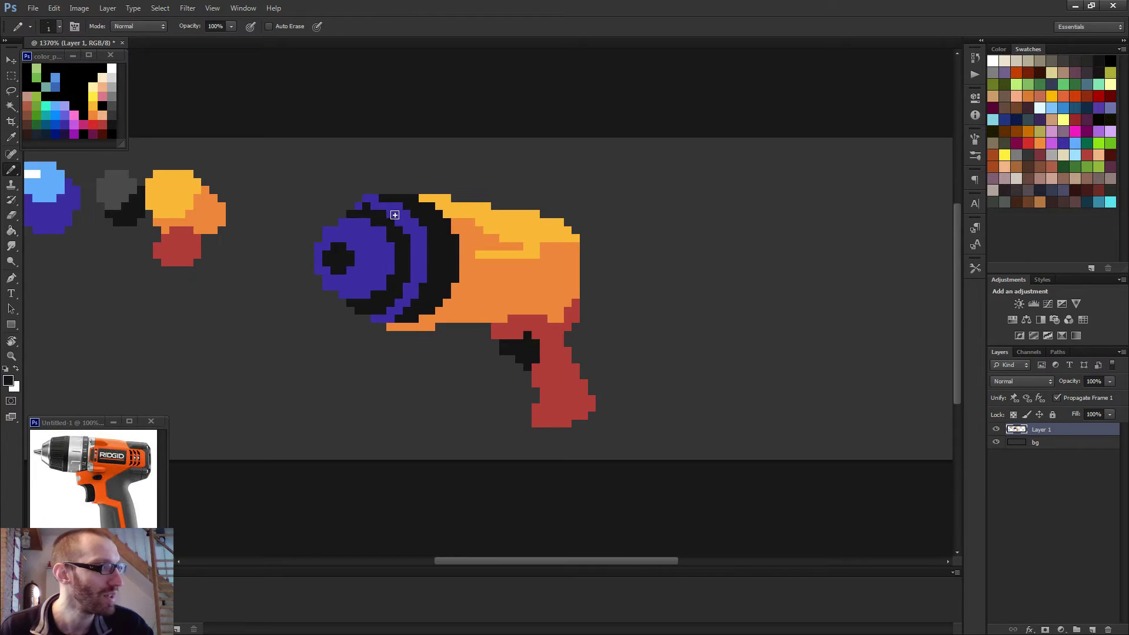
{"action": "left_click", "coordinate": [396, 210]}
{"action": "scroll", "coordinate": [435, 244], "scroll_direction": "down", "scroll_amount": 5}
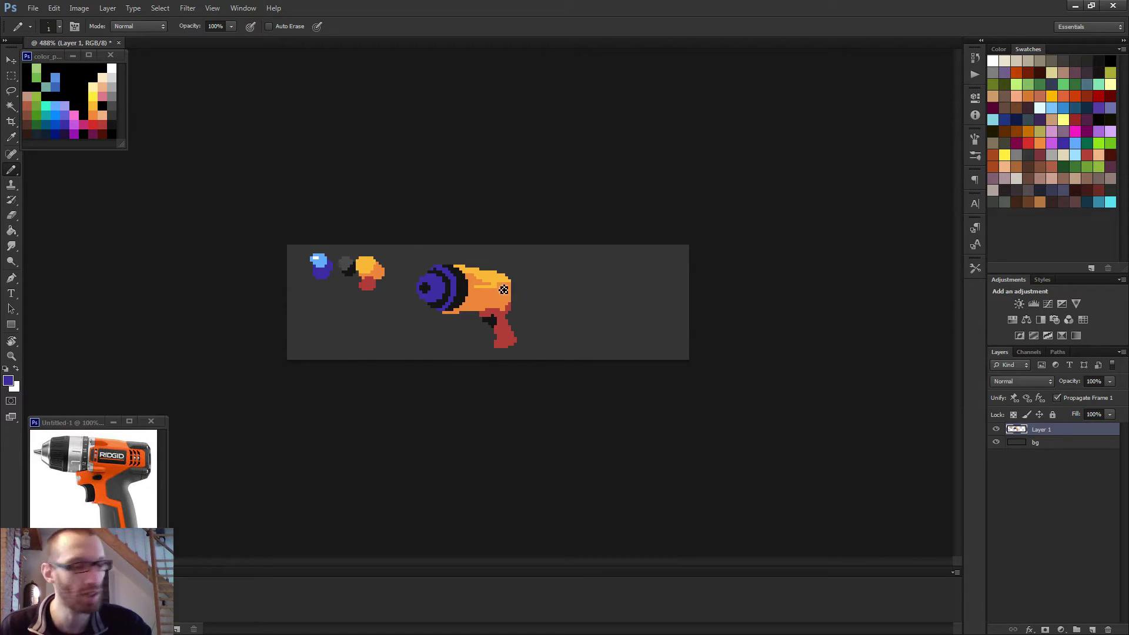
Touch up the upper-left end of the chuck's curved indigo band with single near-black and indigo pixels.
{"action": "scroll", "coordinate": [503, 289], "scroll_direction": "up", "scroll_amount": 5}
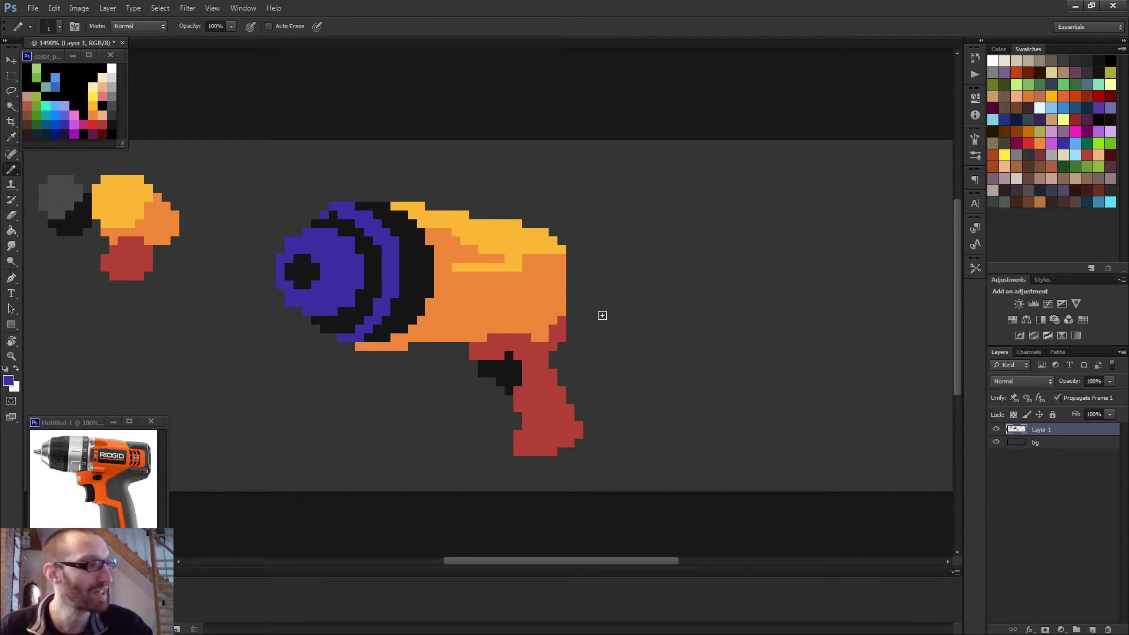
{"action": "scroll", "coordinate": [529, 317], "scroll_direction": "down", "scroll_amount": 3}
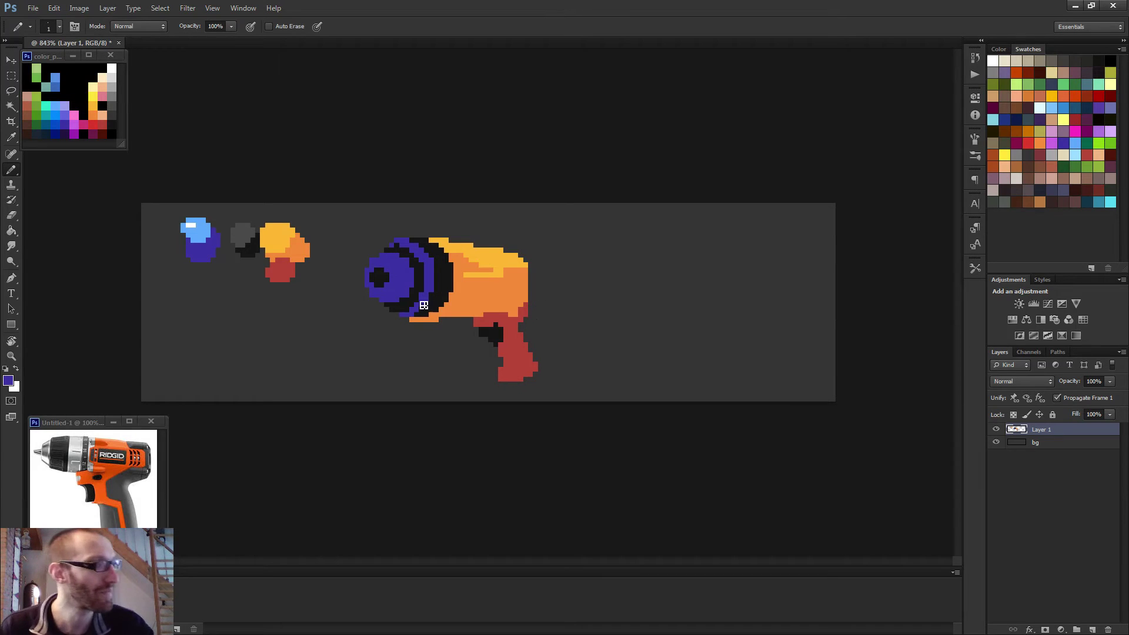
{"action": "scroll", "coordinate": [426, 277], "scroll_direction": "up", "scroll_amount": 2}
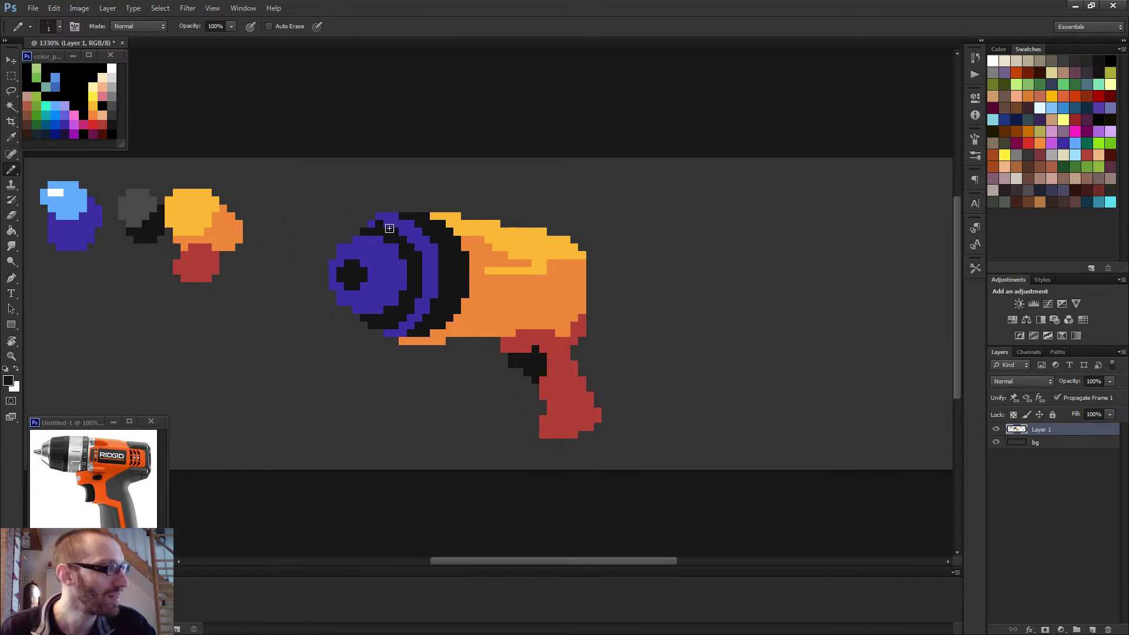
{"action": "scroll", "coordinate": [447, 285], "scroll_direction": "down", "scroll_amount": 3}
{"action": "left_click", "coordinate": [447, 286], "text": "alt"}
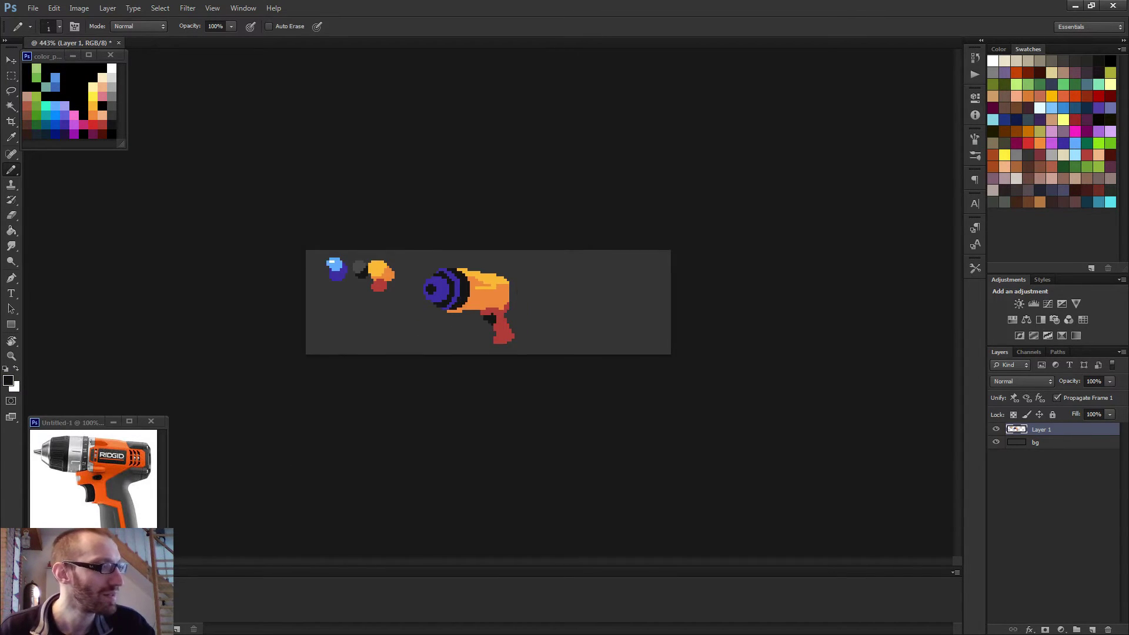
{"action": "scroll", "coordinate": [441, 288], "scroll_direction": "up", "scroll_amount": 3}
{"action": "left_click", "coordinate": [392, 228], "text": "alt"}
{"action": "left_click", "coordinate": [378, 232]}
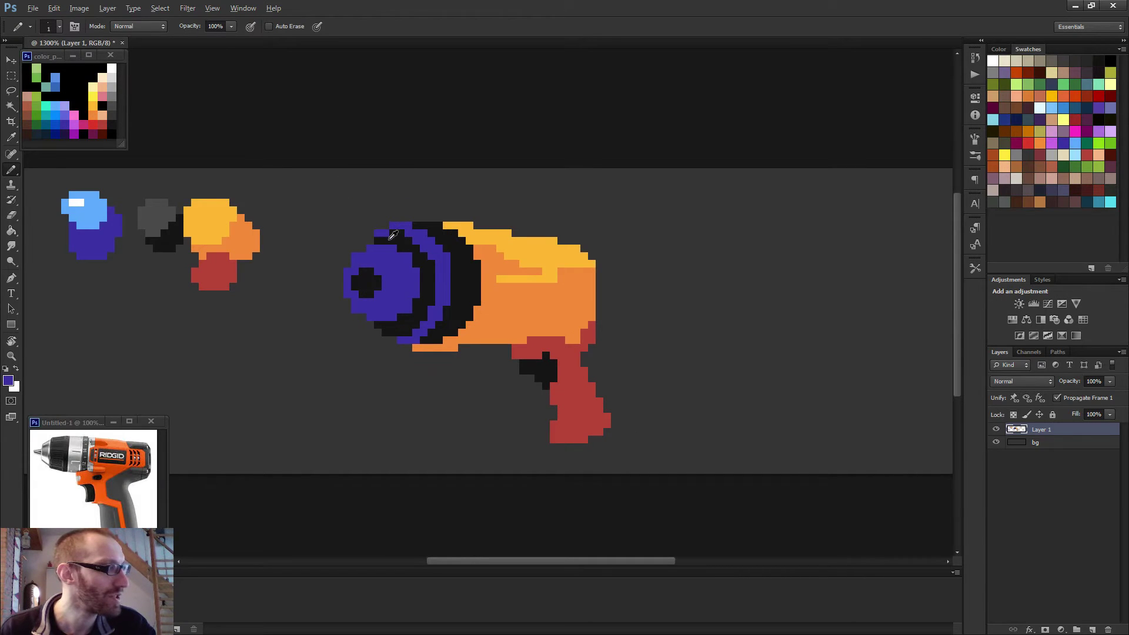
{"action": "left_click", "coordinate": [394, 234], "text": "alt"}
{"action": "scroll", "coordinate": [441, 267], "scroll_direction": "down", "scroll_amount": 4}
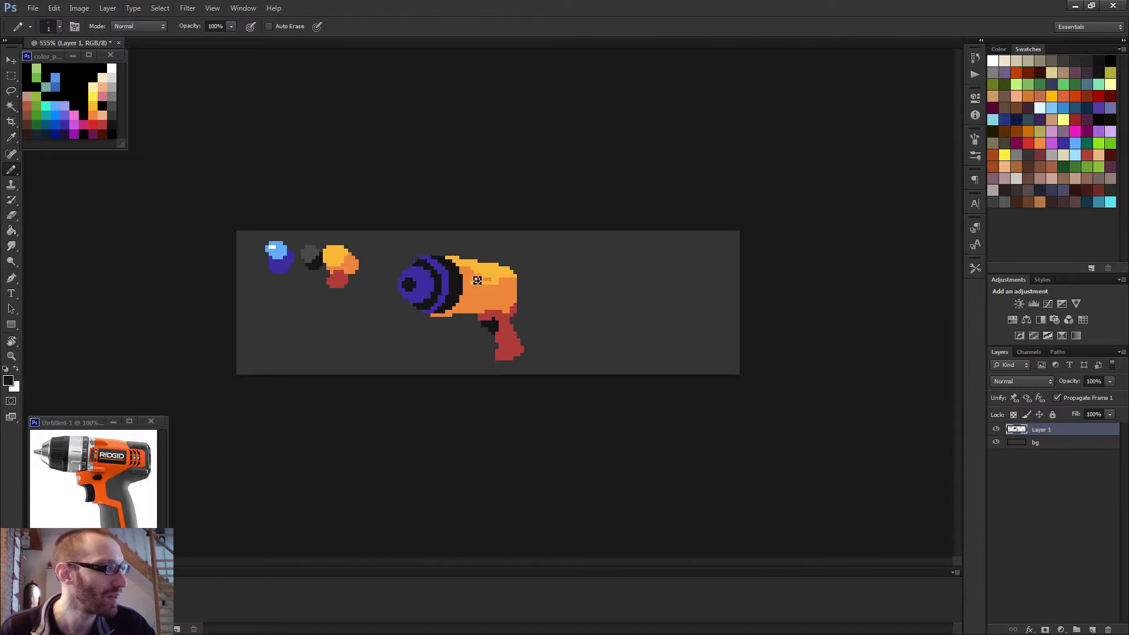
{"action": "scroll", "coordinate": [478, 290], "scroll_direction": "up", "scroll_amount": 4}
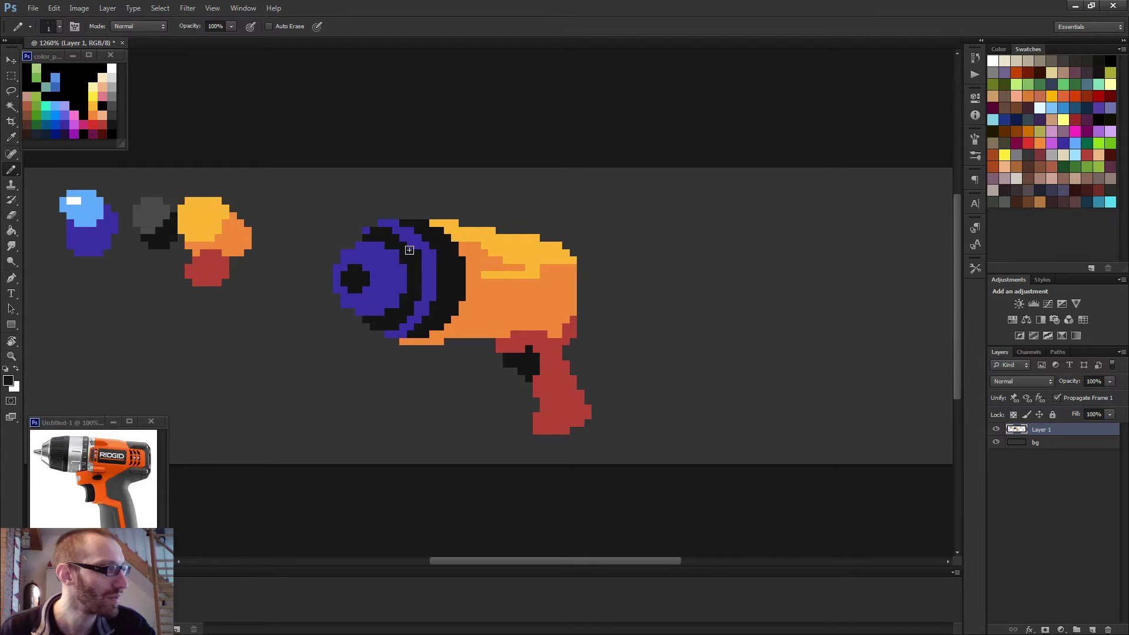
Shade the orange body's lower front edge along the near-black disc with the handle's red.
{"action": "scroll", "coordinate": [487, 288], "scroll_direction": "down", "scroll_amount": 3}
{"action": "scroll", "coordinate": [478, 306], "scroll_direction": "up", "scroll_amount": 2}
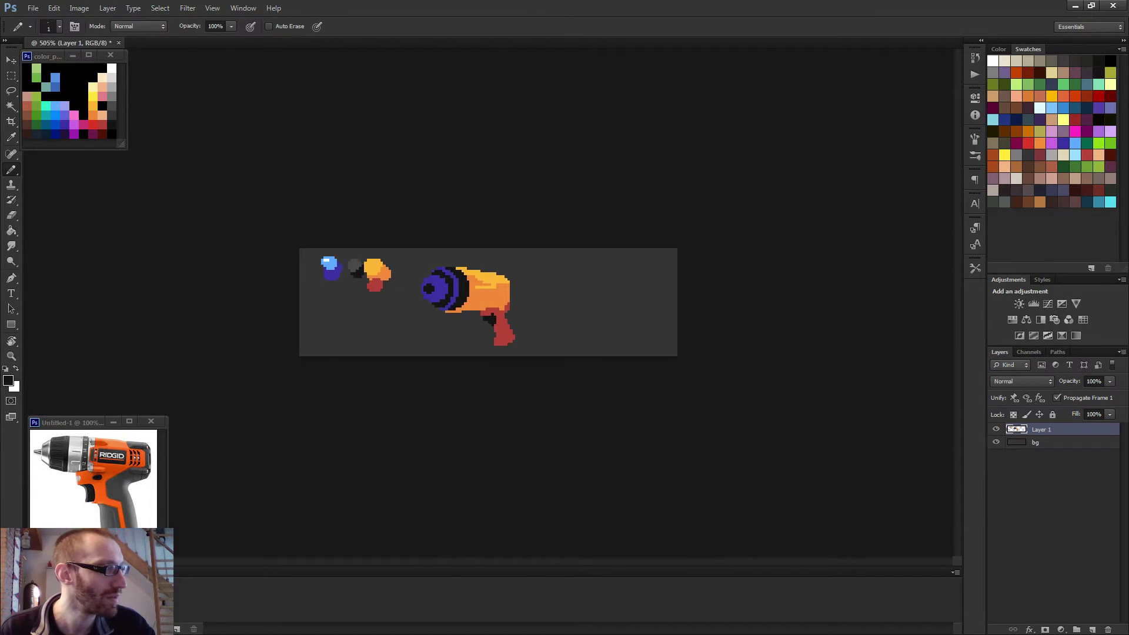
{"action": "scroll", "coordinate": [478, 317], "scroll_direction": "down", "scroll_amount": 2}
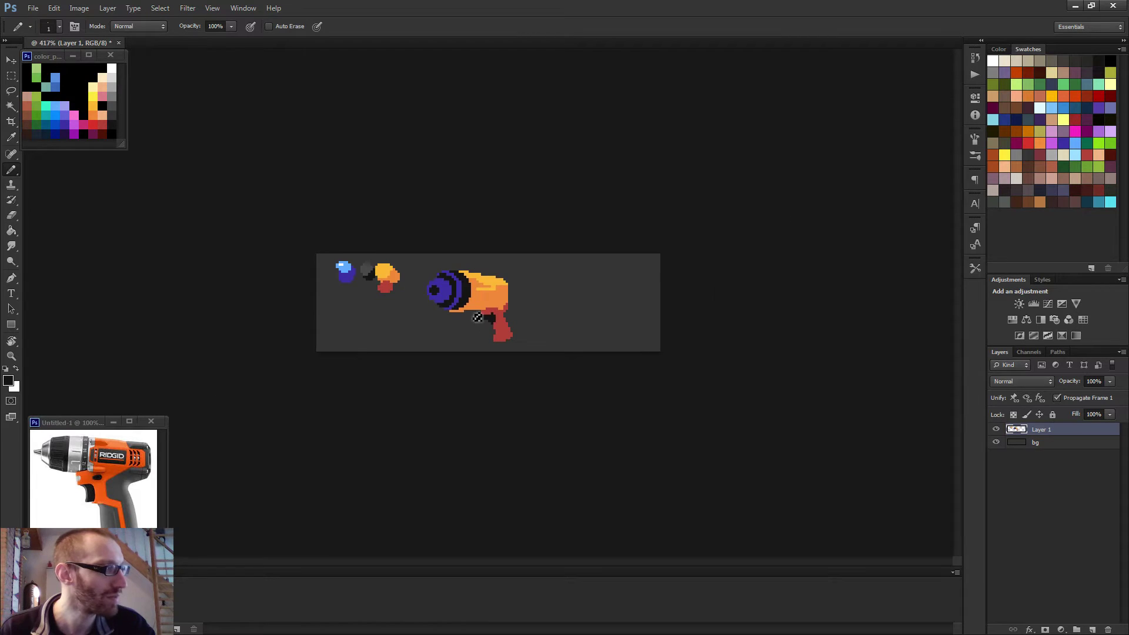
{"action": "scroll", "coordinate": [478, 317], "scroll_direction": "up", "scroll_amount": 3}
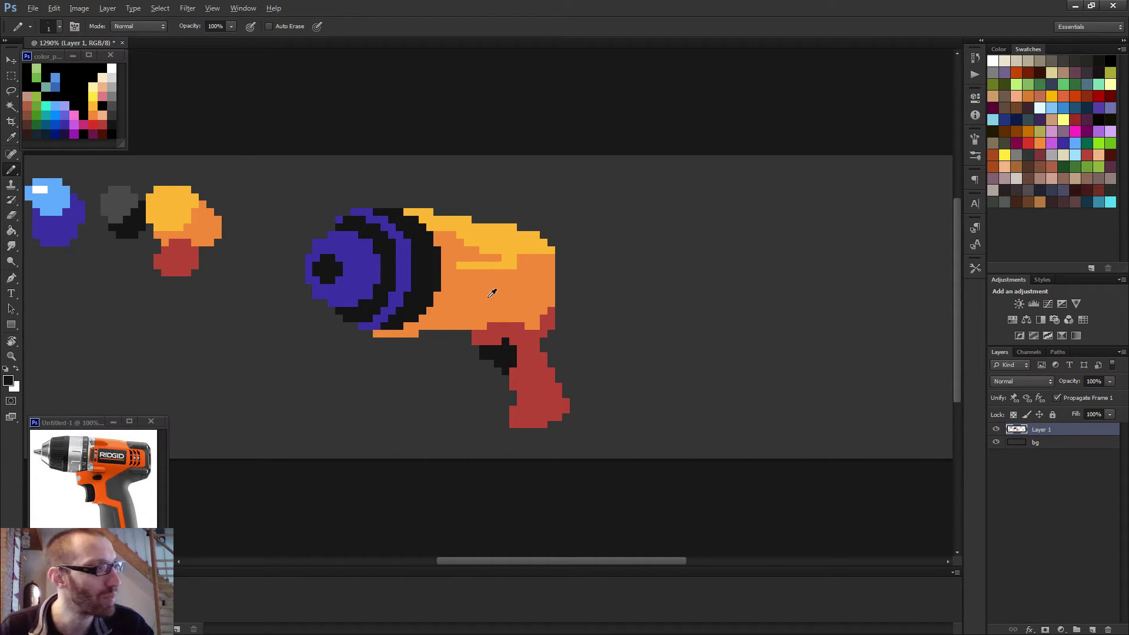
{"action": "left_click", "coordinate": [522, 346], "text": "alt"}
{"action": "mouse_move", "coordinate": [377, 336]}
{"action": "left_mouse_down"}
{"action": "mouse_move", "coordinate": [432, 317]}
{"action": "mouse_move", "coordinate": [446, 328]}
{"action": "left_mouse_up"}
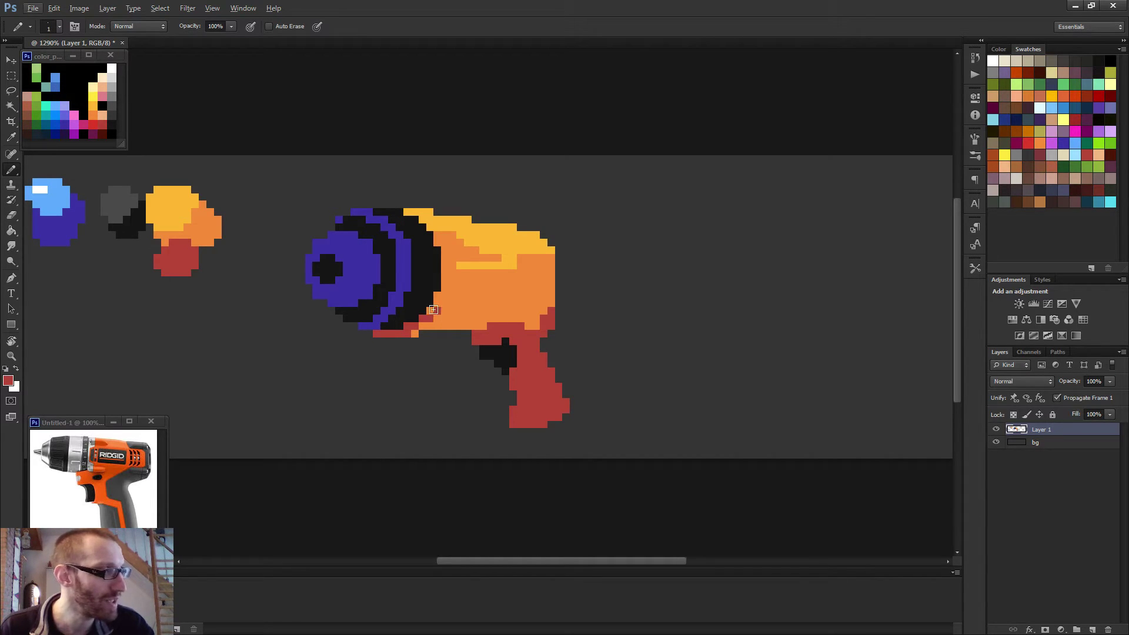
{"action": "left_click", "coordinate": [438, 314], "text": "alt"}
{"action": "left_click", "coordinate": [433, 315], "text": "alt"}
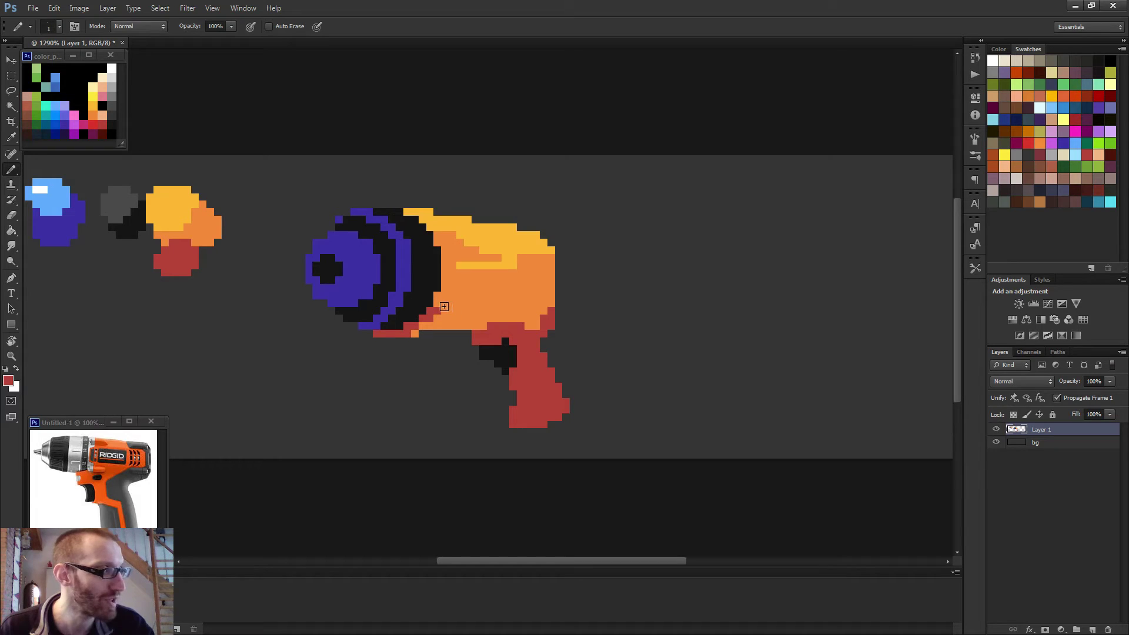
Try to extend the red shading backward along the lower orange body and fill the area beneath it with red.
{"action": "scroll", "coordinate": [447, 301], "scroll_direction": "down", "scroll_amount": 4}
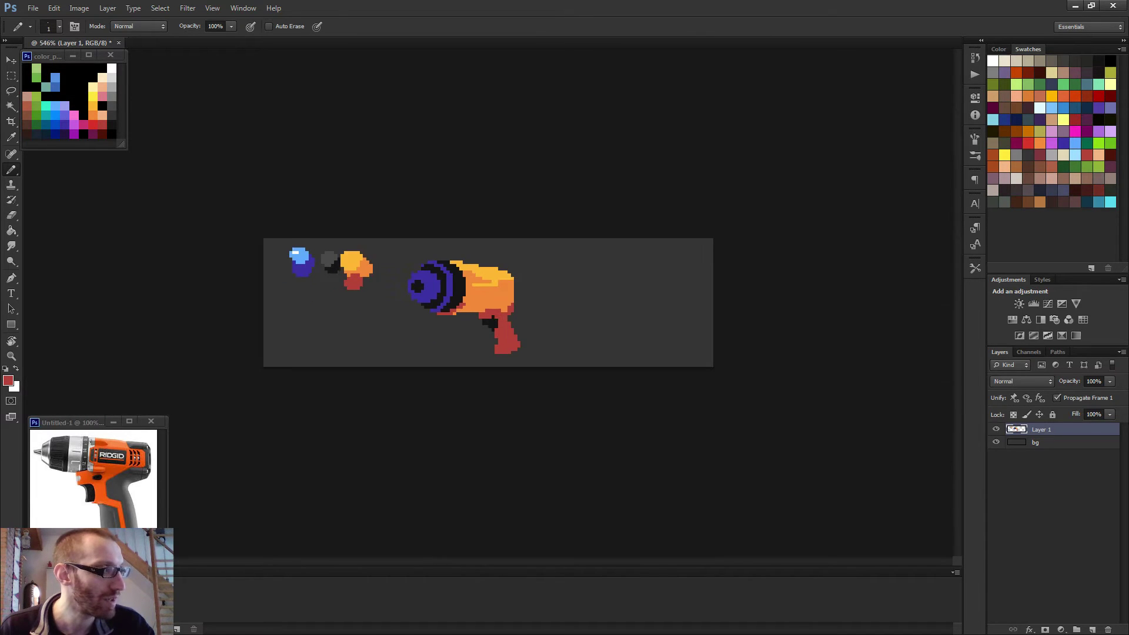
{"action": "scroll", "coordinate": [451, 306], "scroll_direction": "up", "scroll_amount": 3}
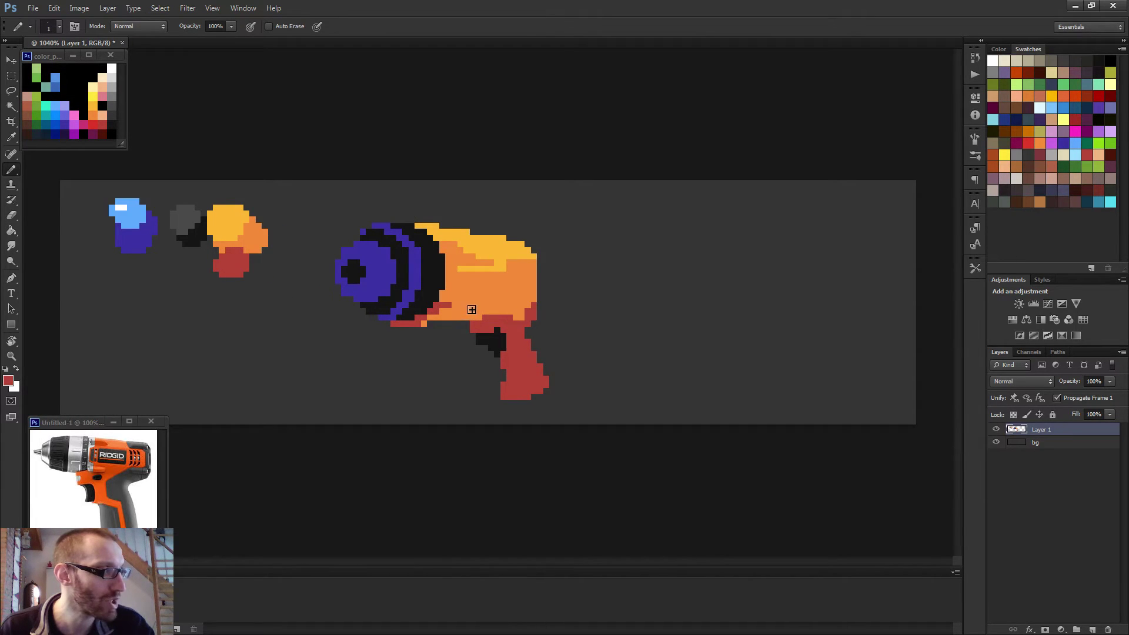
{"action": "scroll", "coordinate": [494, 311], "scroll_direction": "down", "scroll_amount": 2}
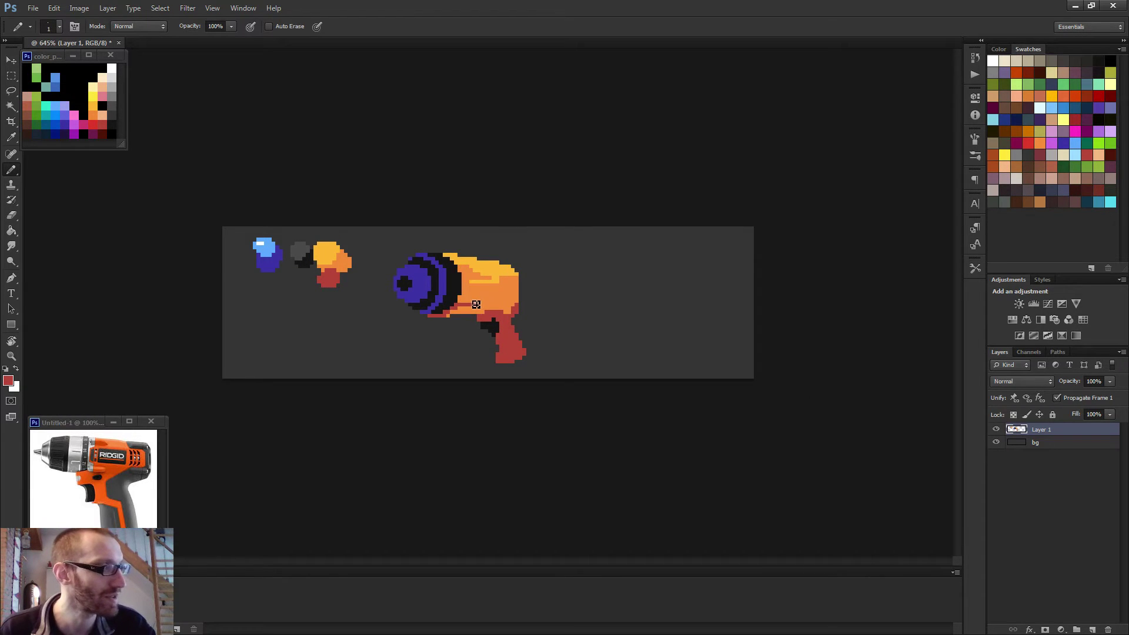
{"action": "left_click", "coordinate": [477, 306], "text": "alt"}
{"action": "scroll", "coordinate": [471, 351], "scroll_direction": "down", "scroll_amount": 2}
{"action": "scroll", "coordinate": [475, 344], "scroll_direction": "up", "scroll_amount": 3}
{"action": "scroll", "coordinate": [475, 344], "scroll_direction": "up", "scroll_amount": 2}
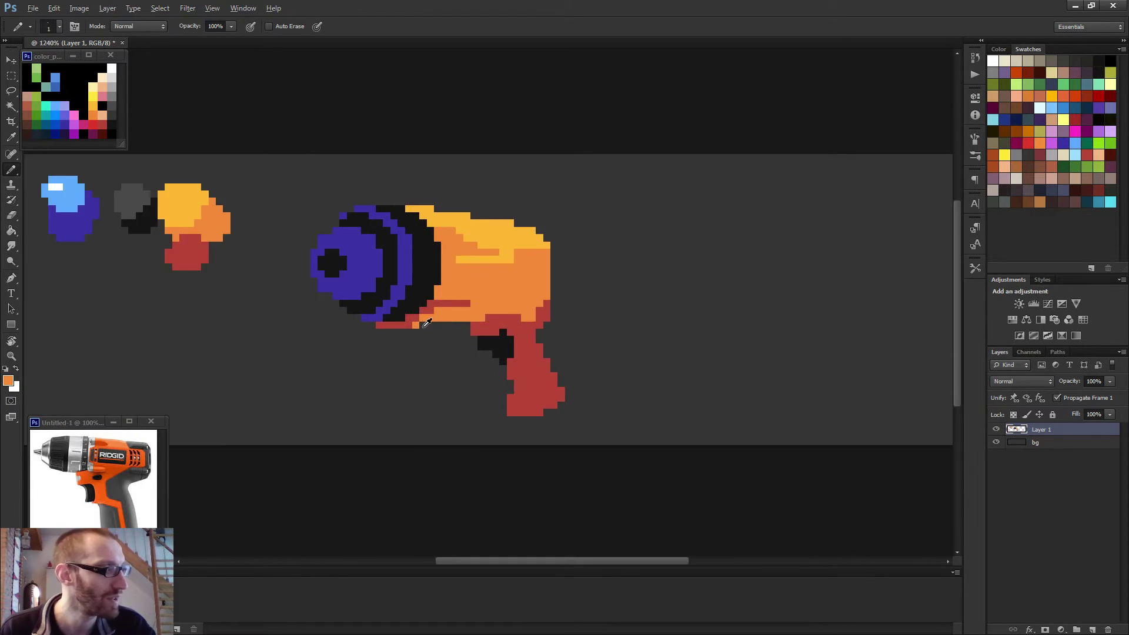
{"action": "scroll", "coordinate": [487, 339], "scroll_direction": "down", "scroll_amount": 4}
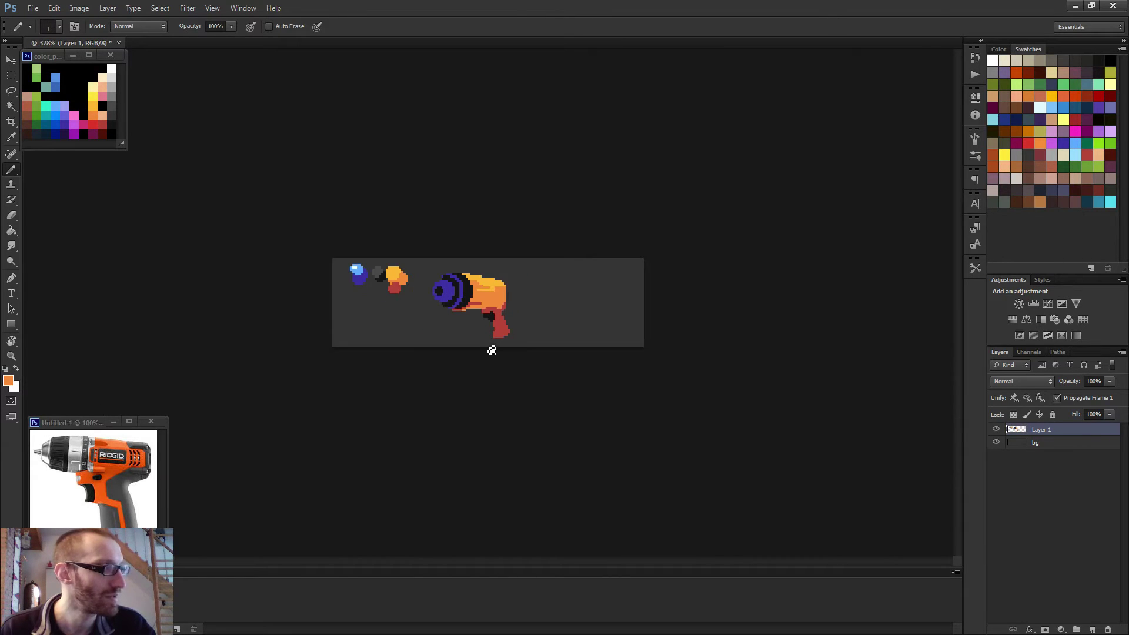
{"action": "scroll", "coordinate": [484, 347], "scroll_direction": "up", "scroll_amount": 4}
{"action": "left_click", "coordinate": [446, 293], "text": "alt"}
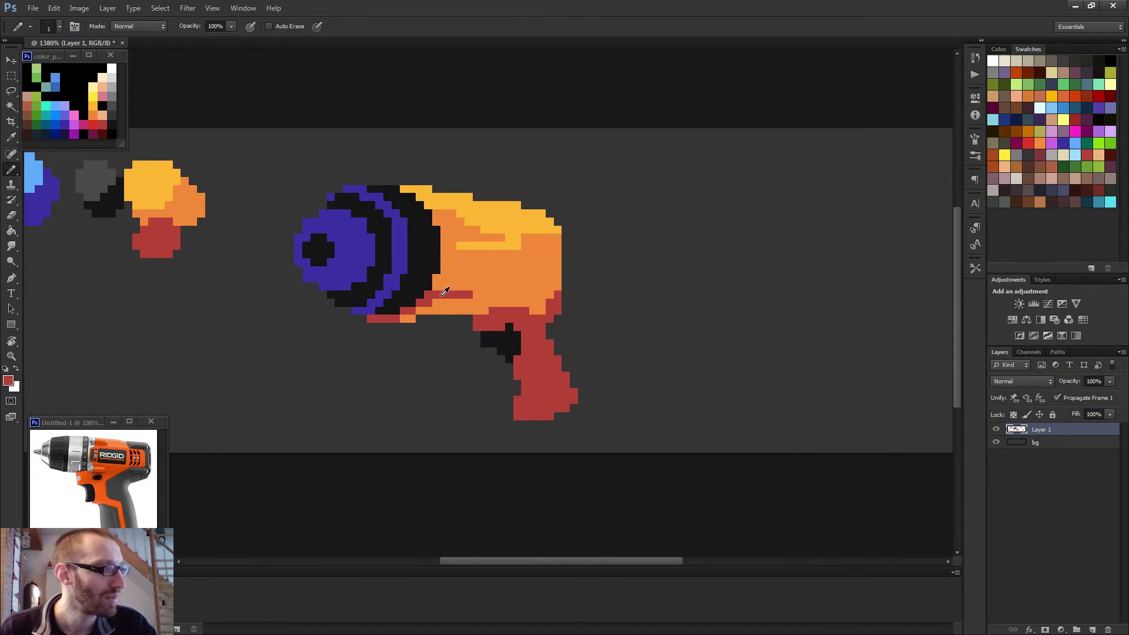
{"action": "left_click", "coordinate": [409, 319]}
{"action": "left_click_drag", "start_coordinate": [424, 311], "coordinate": [472, 302]}
{"action": "left_click", "coordinate": [478, 298], "text": "alt"}
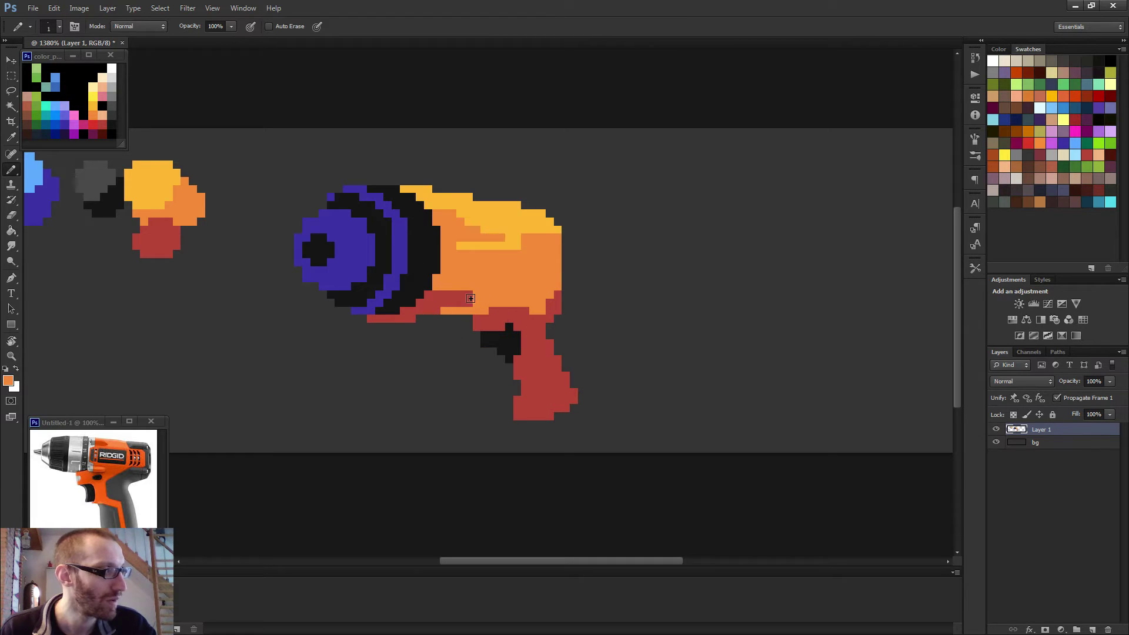
{"action": "scroll", "coordinate": [497, 325], "scroll_direction": "down", "scroll_amount": 6}
{"action": "scroll", "coordinate": [502, 337], "scroll_direction": "down", "scroll_amount": 1}
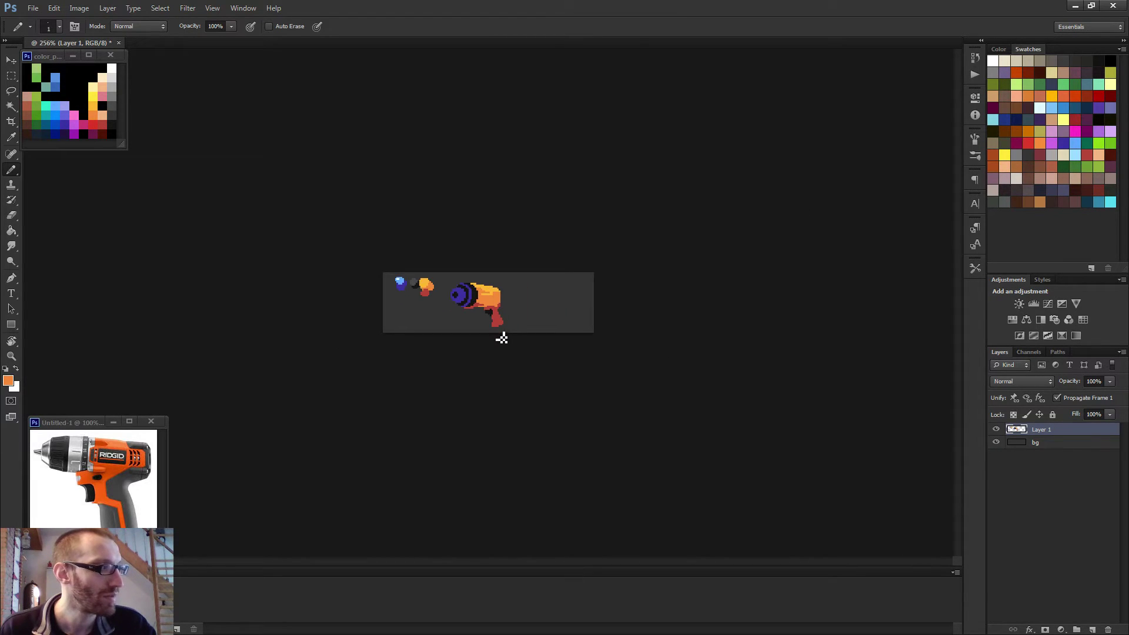
{"action": "scroll", "coordinate": [502, 338], "scroll_direction": "up", "scroll_amount": 1}
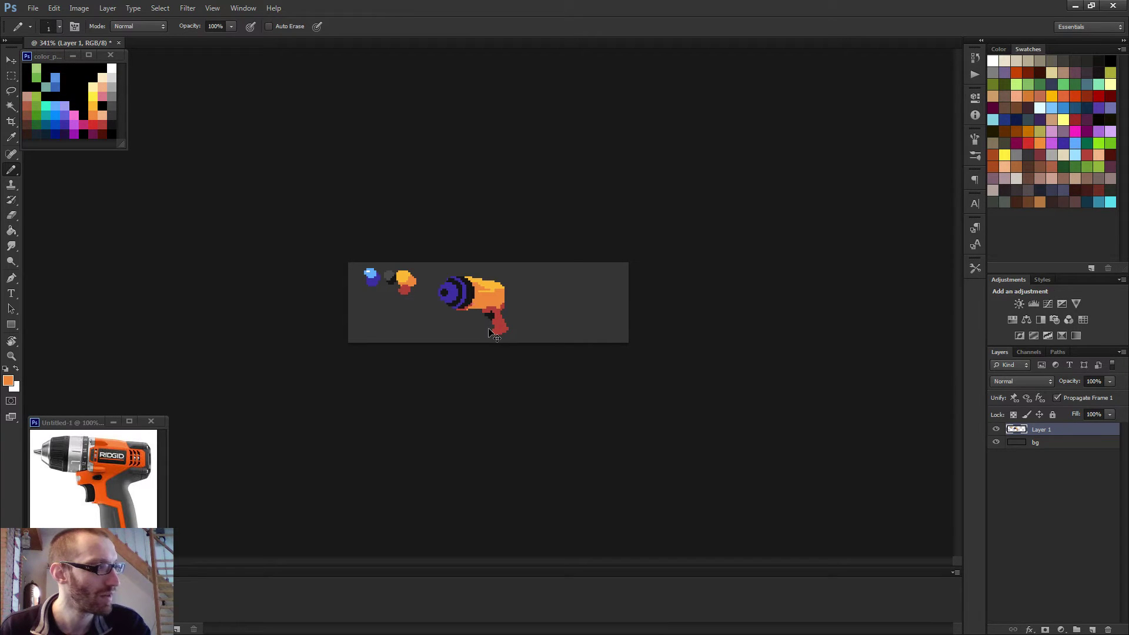
Paint near-black pixels beneath the indigo band's lower end, covering the front of the red strip under the chuck.
{"action": "scroll", "coordinate": [490, 329], "scroll_direction": "up", "scroll_amount": 4}
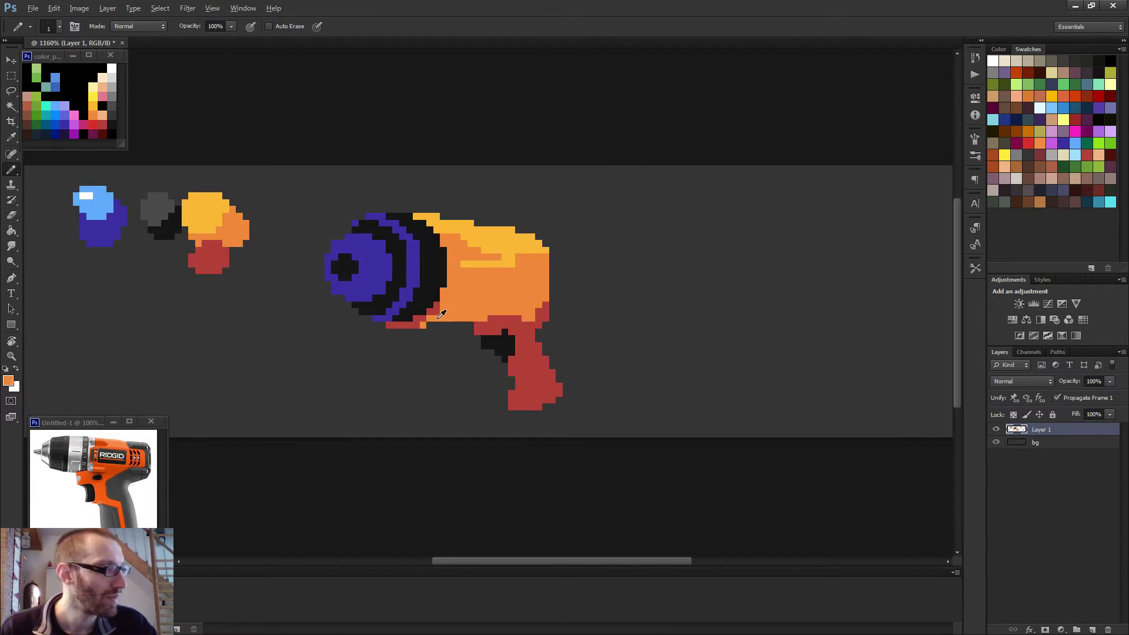
{"action": "scroll", "coordinate": [489, 338], "scroll_direction": "down", "scroll_amount": 3}
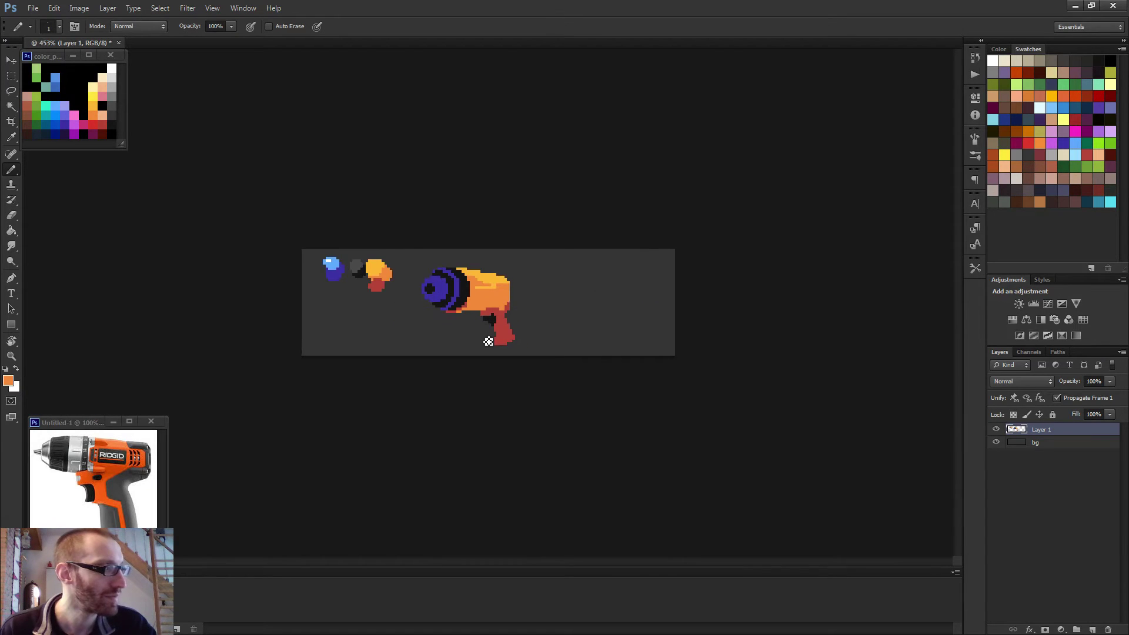
{"action": "scroll", "coordinate": [489, 340], "scroll_direction": "up", "scroll_amount": 4}
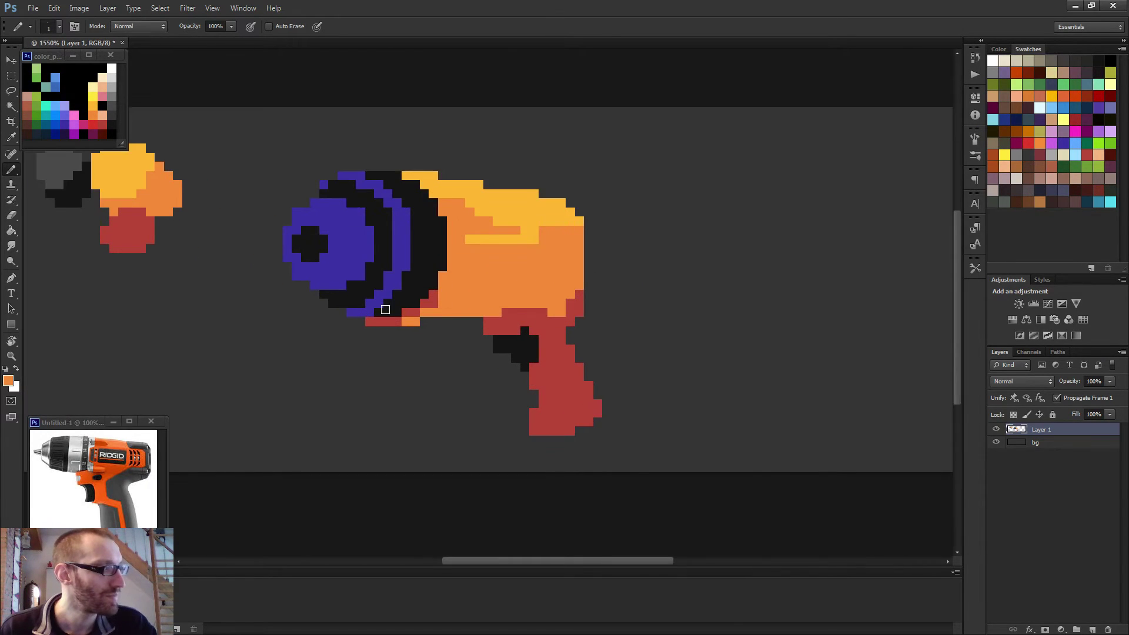
{"action": "left_click", "coordinate": [394, 307], "text": "alt"}
{"action": "left_click", "coordinate": [369, 321]}
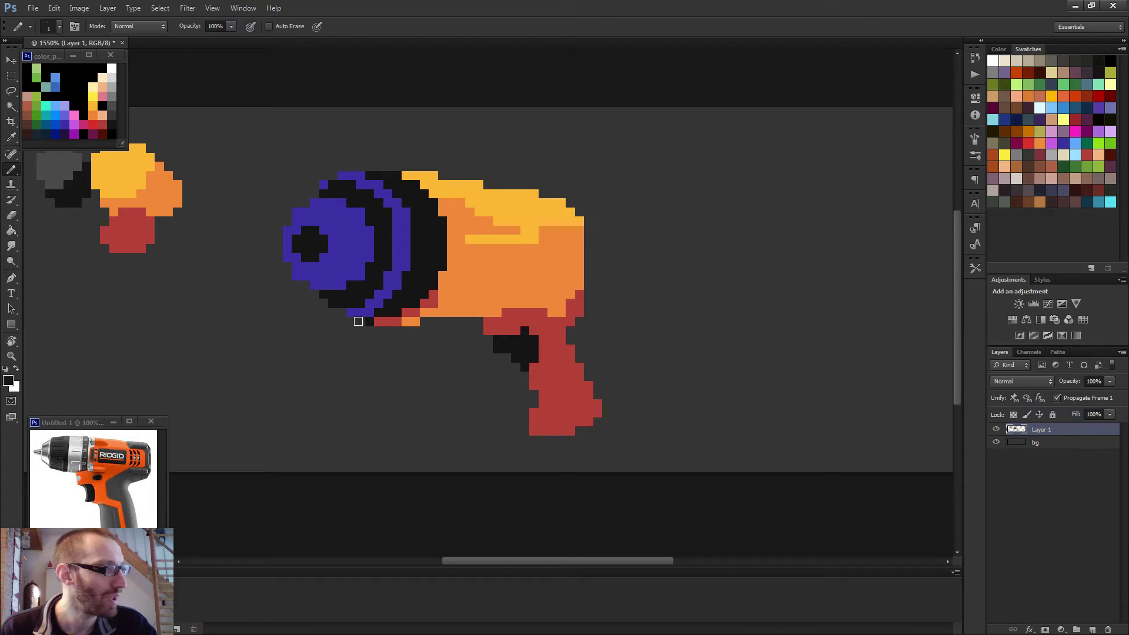
{"action": "scroll", "coordinate": [453, 333], "scroll_direction": "down", "scroll_amount": 3}
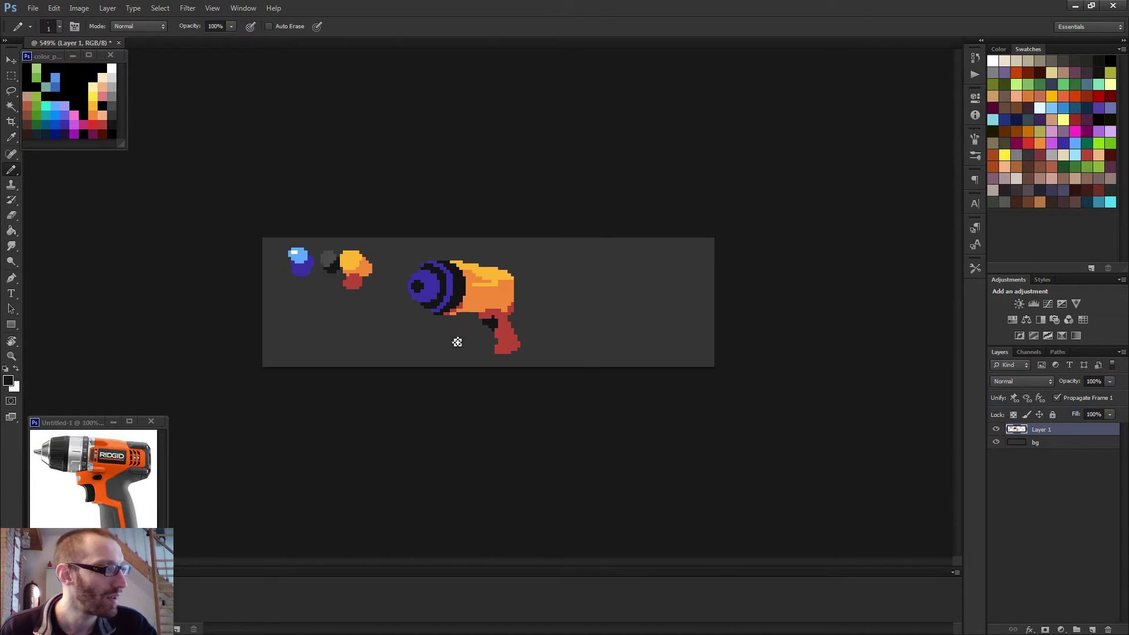
Examine the drill sprite's chuck, body and handle at several magnifications.
{"action": "scroll", "coordinate": [488, 303], "scroll_direction": "up", "scroll_amount": 2}
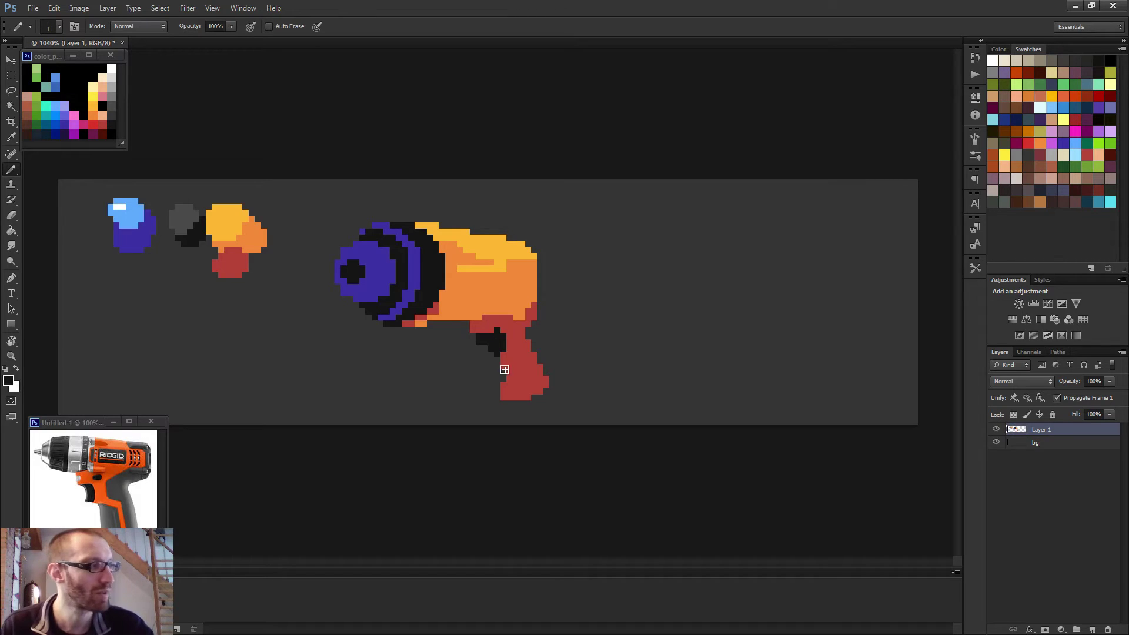
{"action": "scroll", "coordinate": [497, 329], "scroll_direction": "up", "scroll_amount": 3}
{"action": "scroll", "coordinate": [460, 308], "scroll_direction": "down", "scroll_amount": 1}
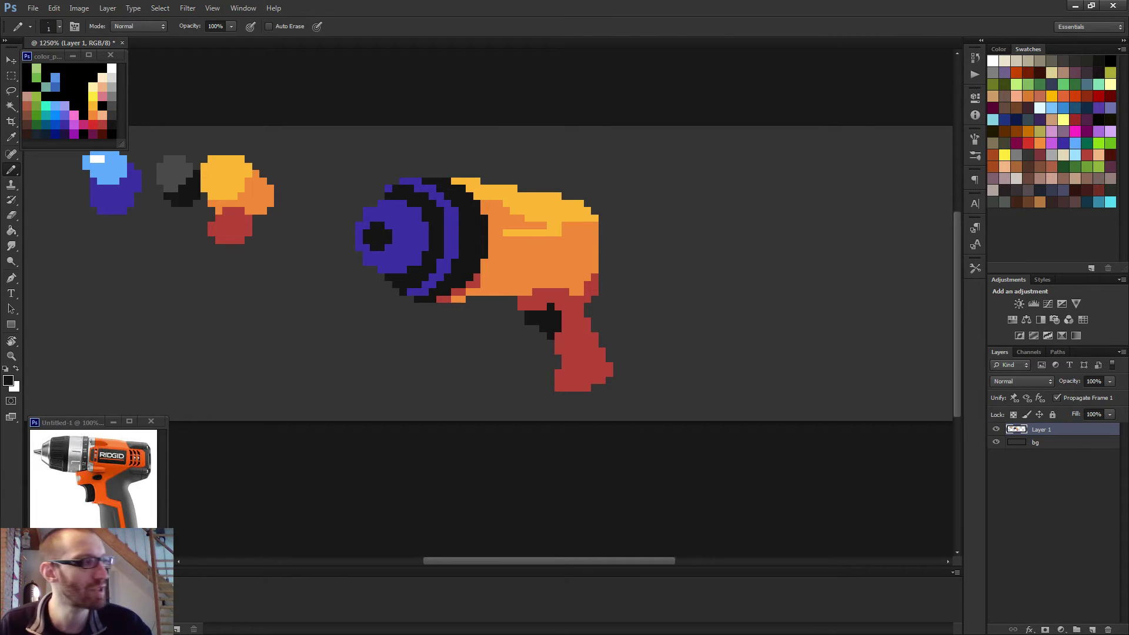
{"action": "scroll", "coordinate": [453, 291], "scroll_direction": "up", "scroll_amount": 4}
{"action": "scroll", "coordinate": [438, 284], "scroll_direction": "down", "scroll_amount": 3}
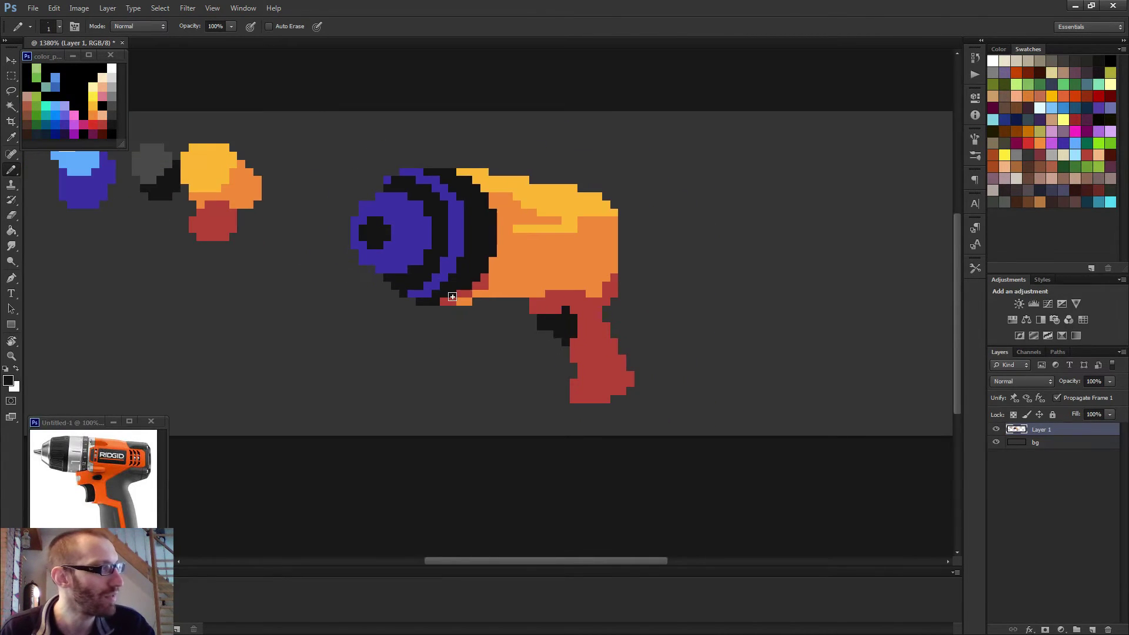
{"action": "scroll", "coordinate": [424, 311], "scroll_direction": "down", "scroll_amount": 2}
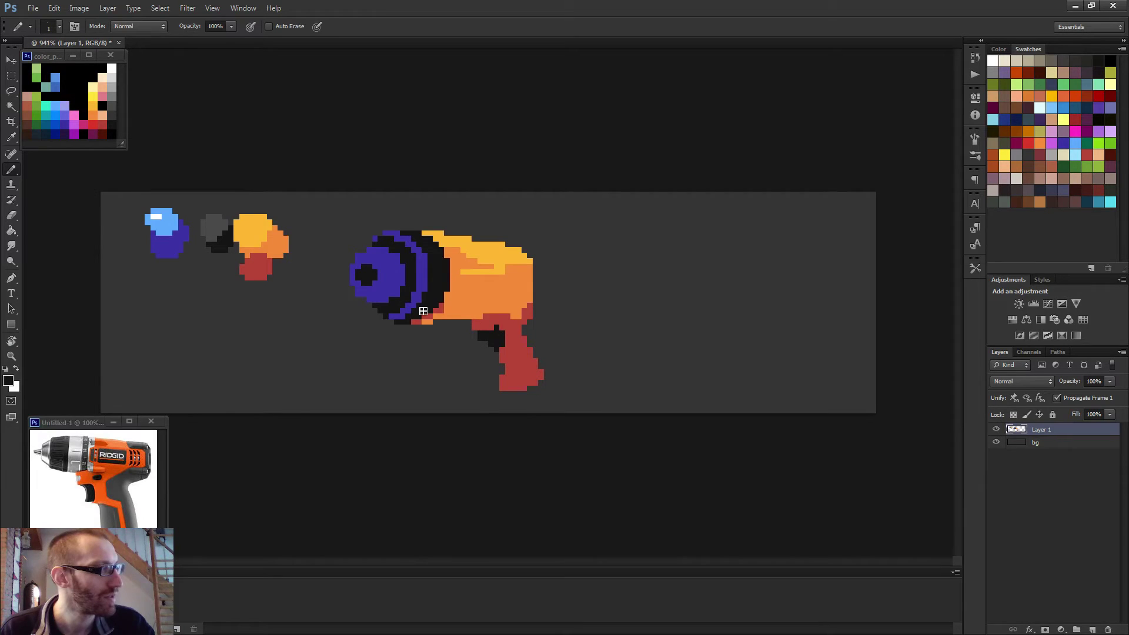
{"action": "scroll", "coordinate": [421, 311], "scroll_direction": "down", "scroll_amount": 1}
{"action": "scroll", "coordinate": [390, 260], "scroll_direction": "up", "scroll_amount": 3}
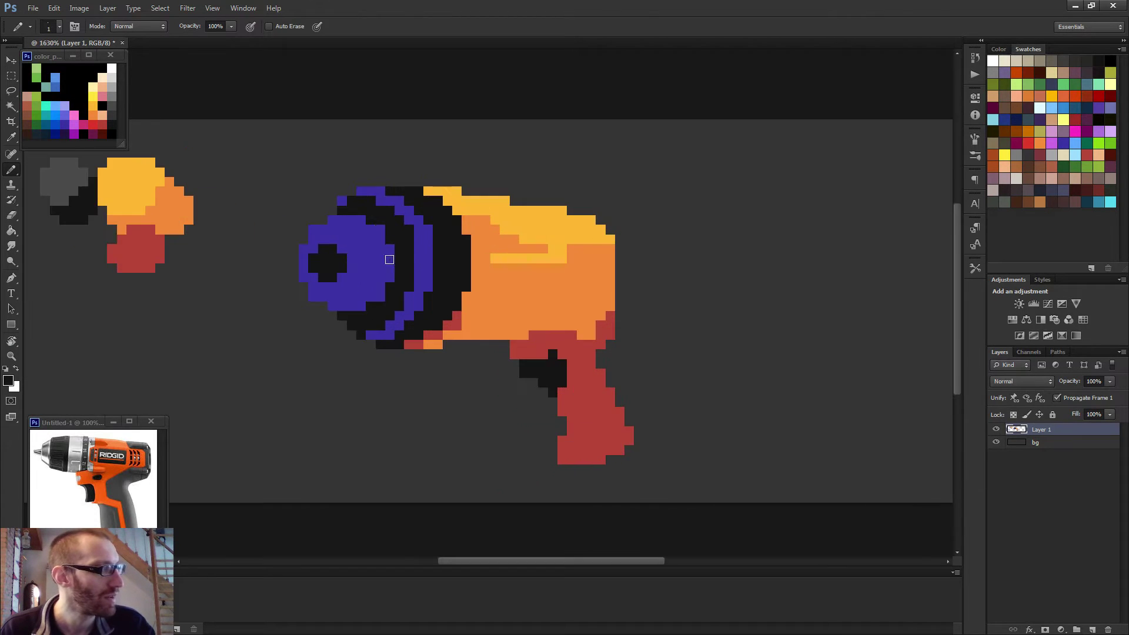
Paint a curved light-blue highlight over the upper part of the indigo chuck face, around its near-black hole.
{"action": "left_click_drag", "start_coordinate": [133, 220], "coordinate": [346, 233]}
{"action": "left_click_drag", "start_coordinate": [616, 277], "coordinate": [483, 257]}
{"action": "mouse_move", "coordinate": [390, 245]}
{"action": "left_mouse_down"}
{"action": "mouse_move", "coordinate": [394, 254]}
{"action": "mouse_move", "coordinate": [411, 235]}
{"action": "mouse_move", "coordinate": [410, 253]}
{"action": "mouse_move", "coordinate": [432, 259]}
{"action": "mouse_move", "coordinate": [428, 236]}
{"action": "mouse_move", "coordinate": [439, 235]}
{"action": "mouse_move", "coordinate": [442, 254]}
{"action": "mouse_move", "coordinate": [459, 256]}
{"action": "mouse_move", "coordinate": [436, 281]}
{"action": "mouse_move", "coordinate": [453, 272]}
{"action": "left_mouse_up"}
{"action": "left_click", "coordinate": [431, 270], "text": "alt"}
{"action": "left_click", "coordinate": [421, 263]}
{"action": "left_click", "coordinate": [431, 253], "text": "alt"}
{"action": "scroll", "coordinate": [453, 271], "scroll_direction": "down", "scroll_amount": 5}
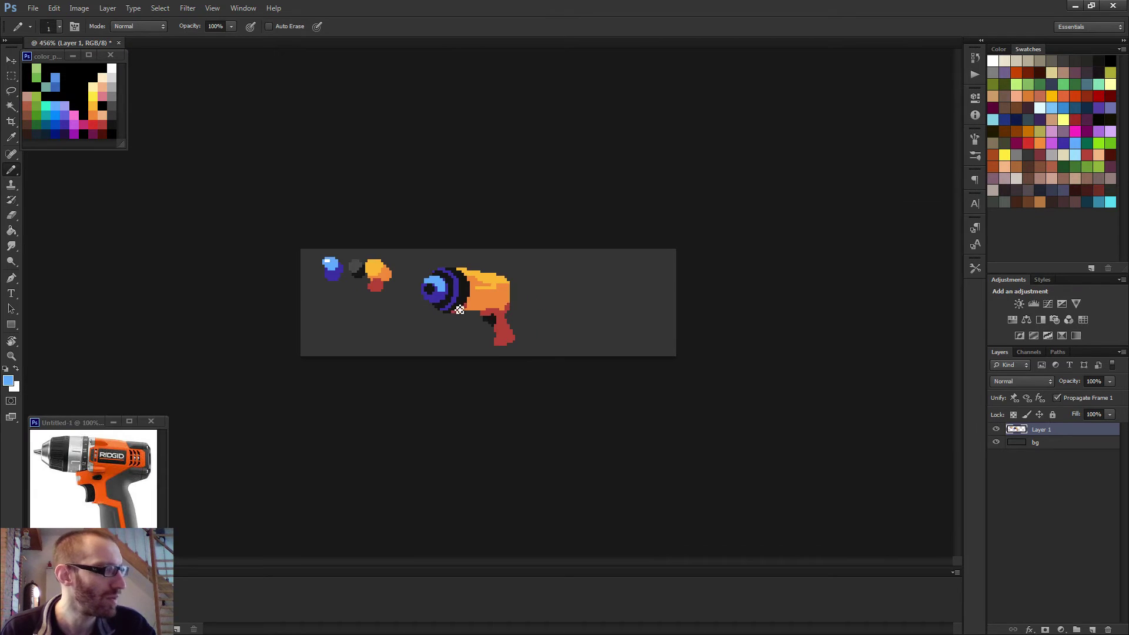
{"action": "scroll", "coordinate": [458, 313], "scroll_direction": "up", "scroll_amount": 4}
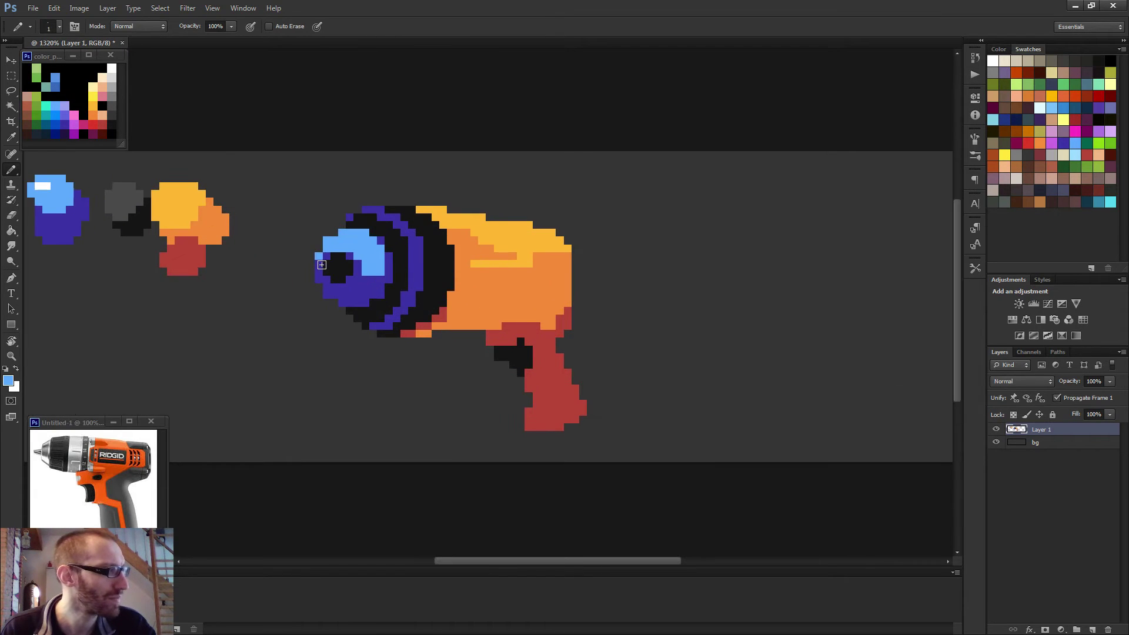
{"action": "scroll", "coordinate": [463, 302], "scroll_direction": "down", "scroll_amount": 4}
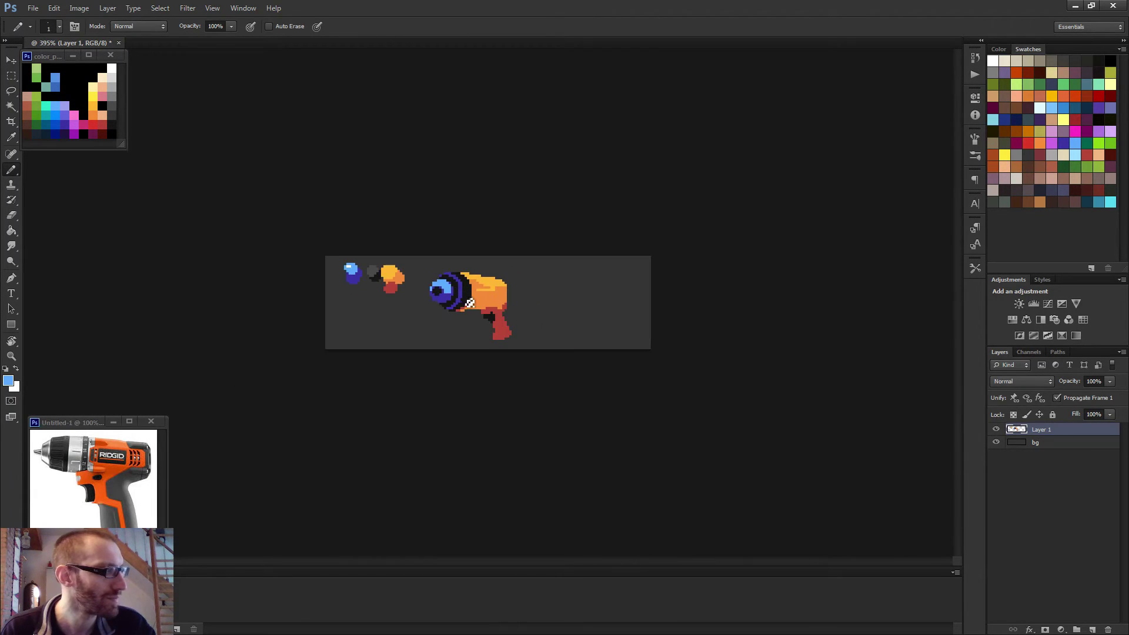
{"action": "scroll", "coordinate": [463, 302], "scroll_direction": "up", "scroll_amount": 2}
{"action": "left_click", "coordinate": [399, 292], "text": "alt"}
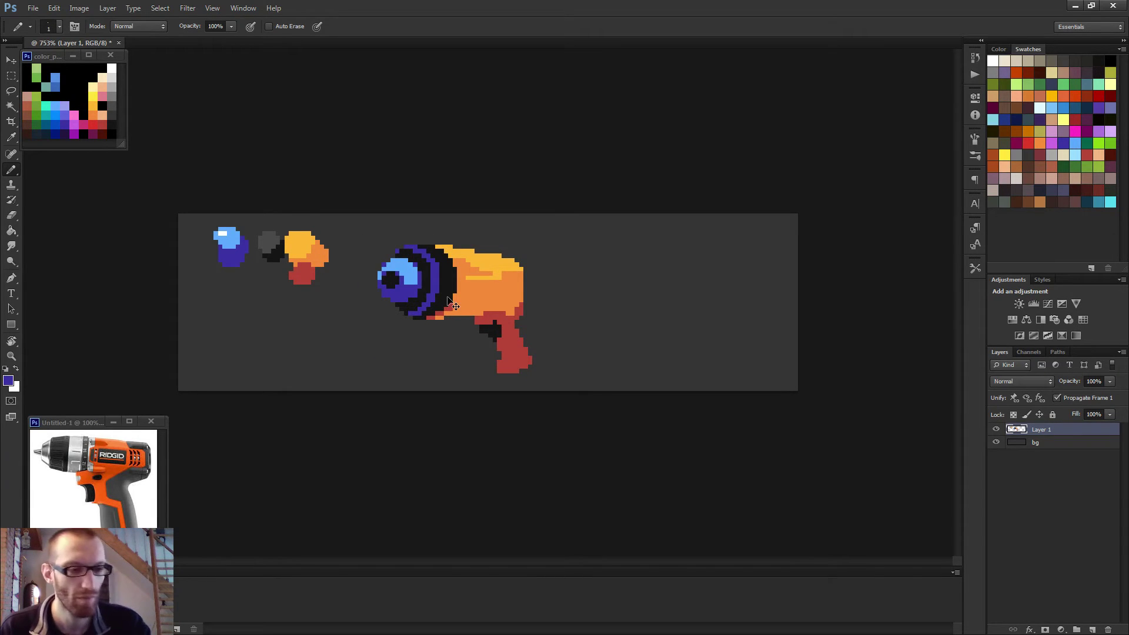
Paint a single white glint pixel in the light-blue highlight above the near-black hole of the chuck face.
{"action": "scroll", "coordinate": [439, 299], "scroll_direction": "up", "scroll_amount": 2}
{"action": "scroll", "coordinate": [426, 298], "scroll_direction": "up", "scroll_amount": 1}
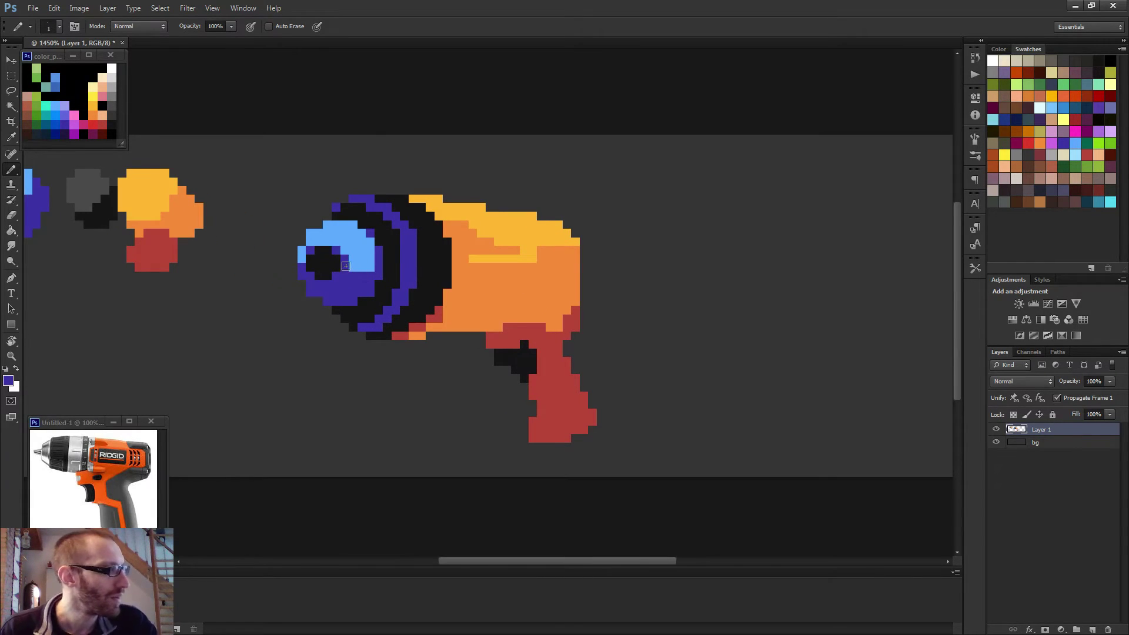
{"action": "left_click", "coordinate": [112, 74], "text": "alt"}
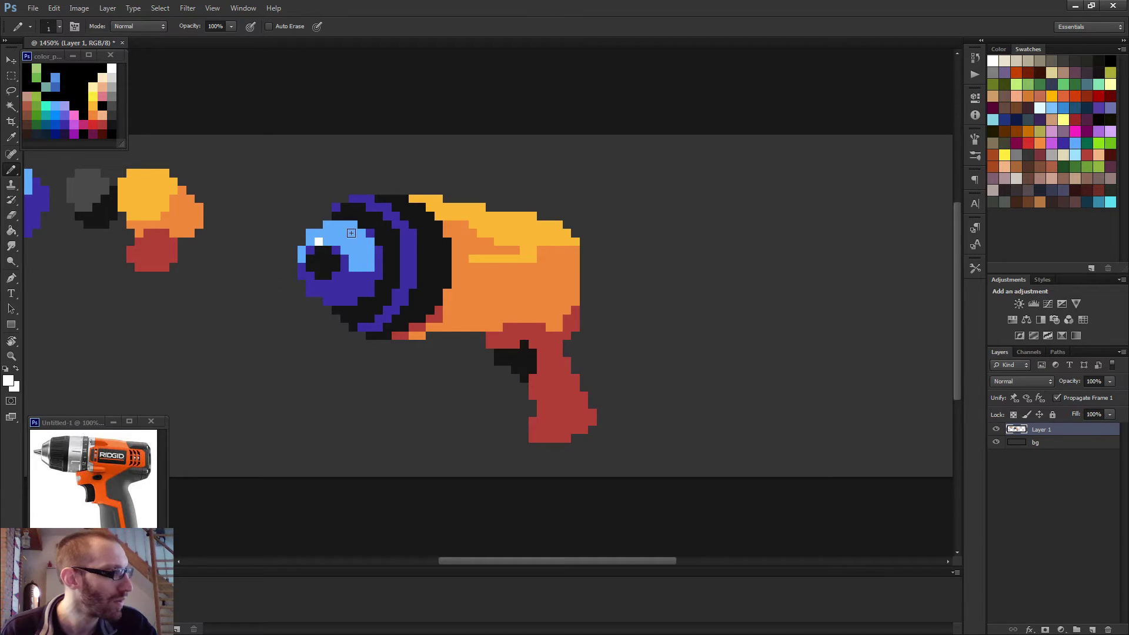
{"action": "scroll", "coordinate": [322, 238], "scroll_direction": "down", "scroll_amount": 2}
{"action": "scroll", "coordinate": [320, 244], "scroll_direction": "down", "scroll_amount": 2}
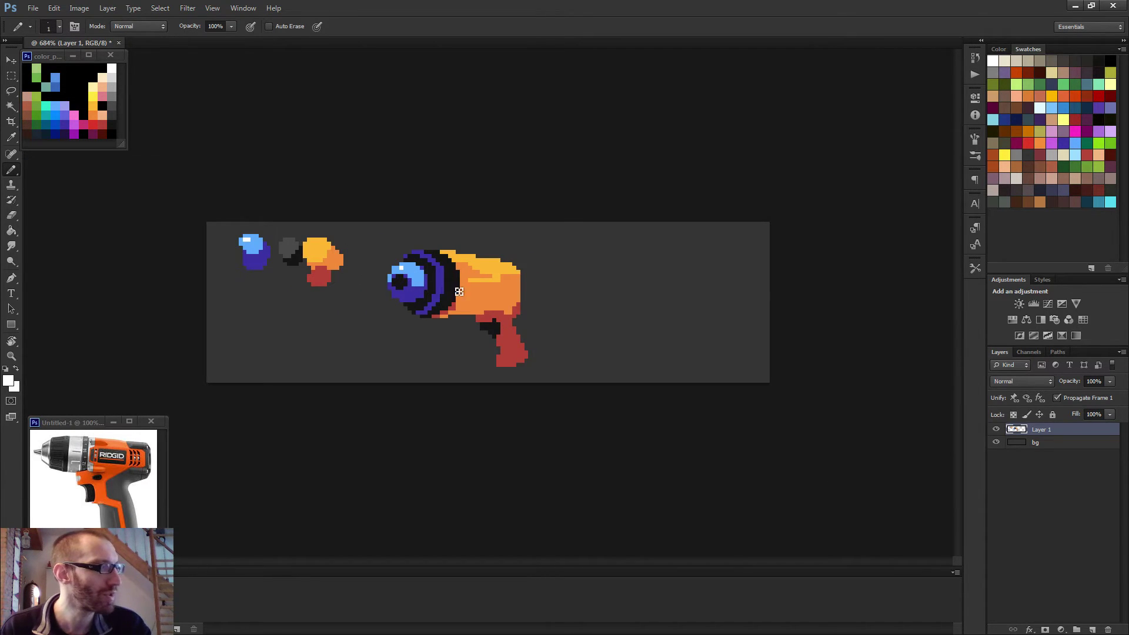
{"action": "scroll", "coordinate": [460, 291], "scroll_direction": "down", "scroll_amount": 2}
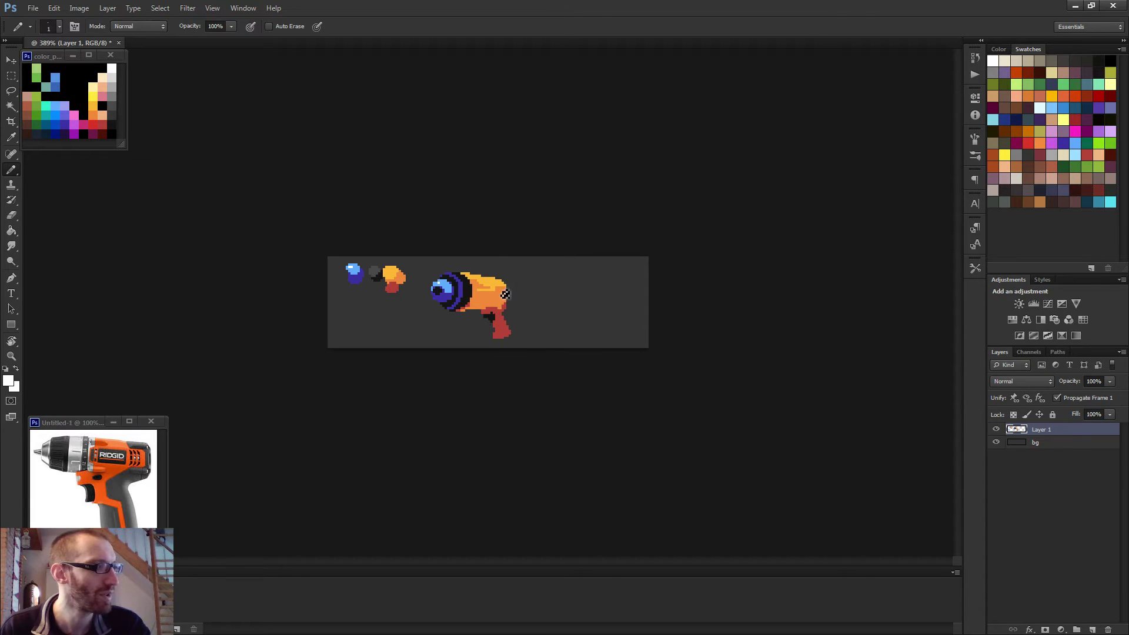
{"action": "scroll", "coordinate": [487, 300], "scroll_direction": "up", "scroll_amount": 3}
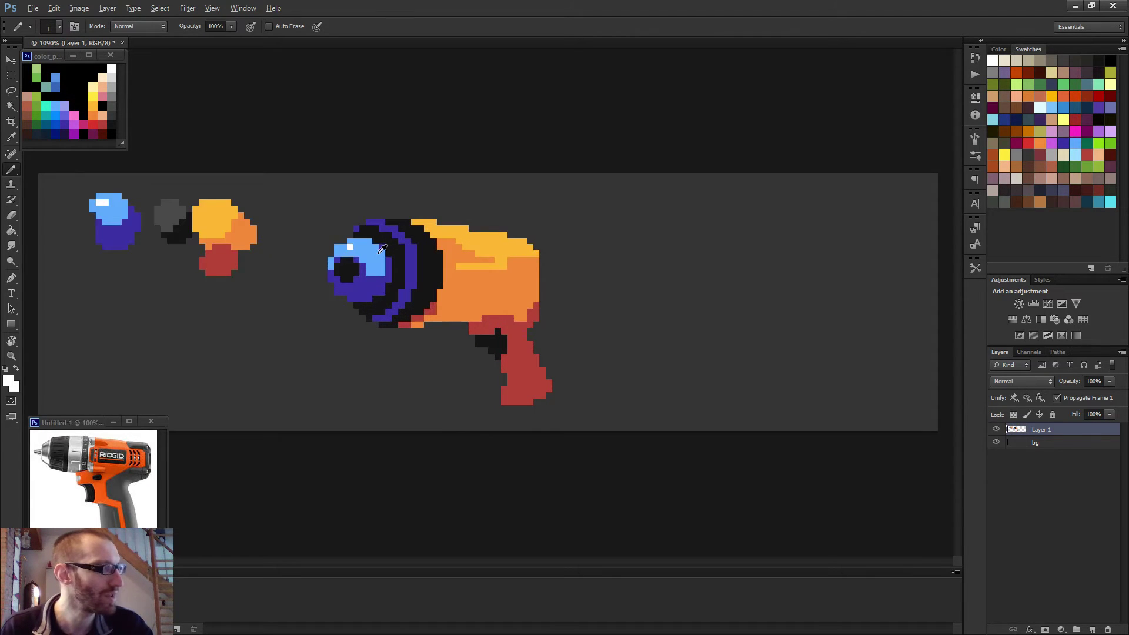
Paint a white glint pixel on the upper part of the indigo band behind the chuck face.
{"action": "left_click", "coordinate": [348, 246], "text": "alt"}
{"action": "scroll", "coordinate": [435, 291], "scroll_direction": "down", "scroll_amount": 3}
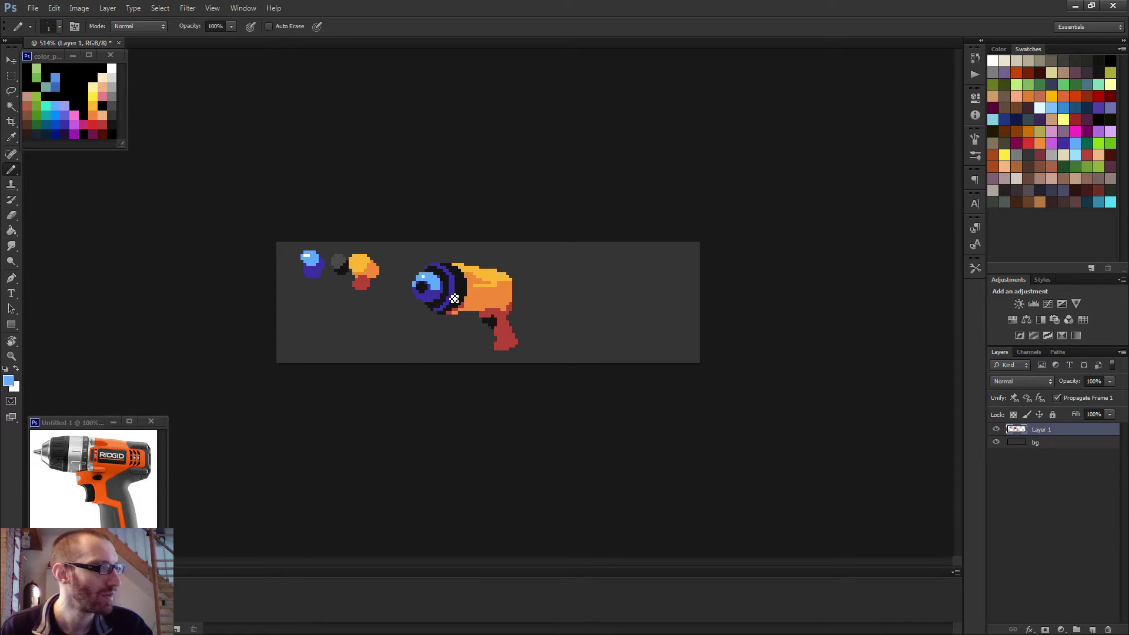
{"action": "scroll", "coordinate": [454, 299], "scroll_direction": "up", "scroll_amount": 3}
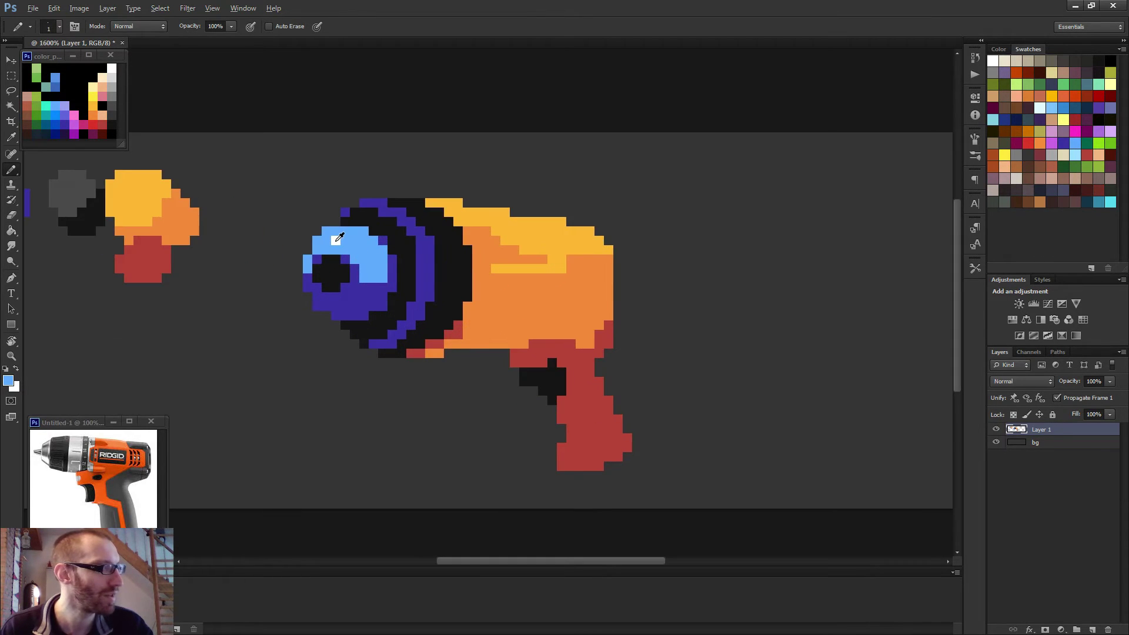
{"action": "left_click", "coordinate": [336, 240], "text": "alt"}
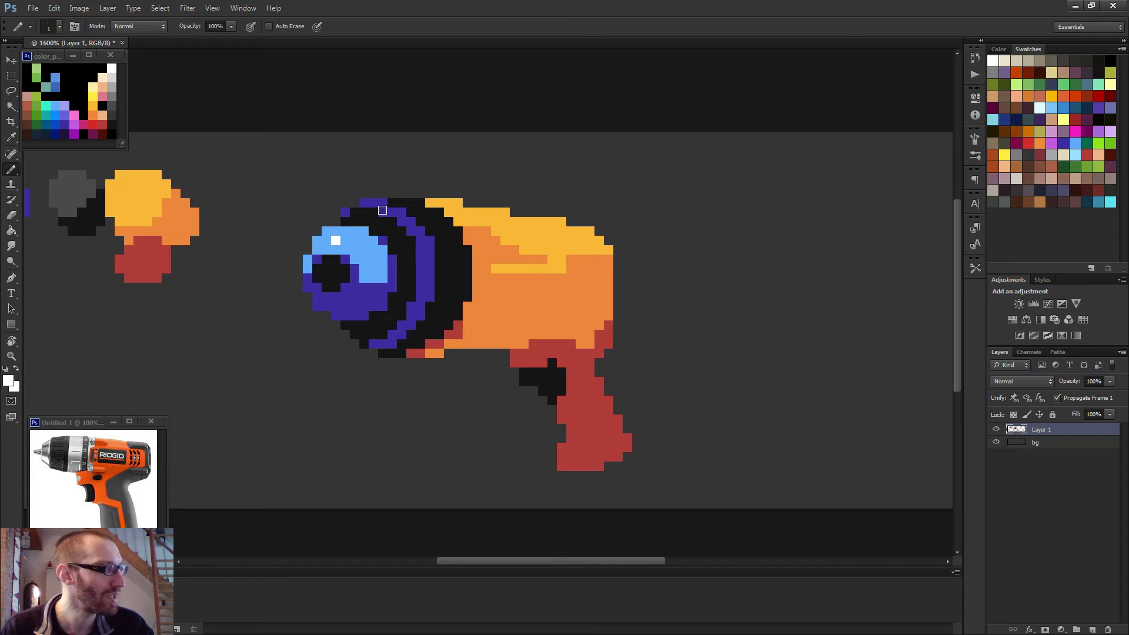
{"action": "scroll", "coordinate": [465, 297], "scroll_direction": "down", "scroll_amount": 3}
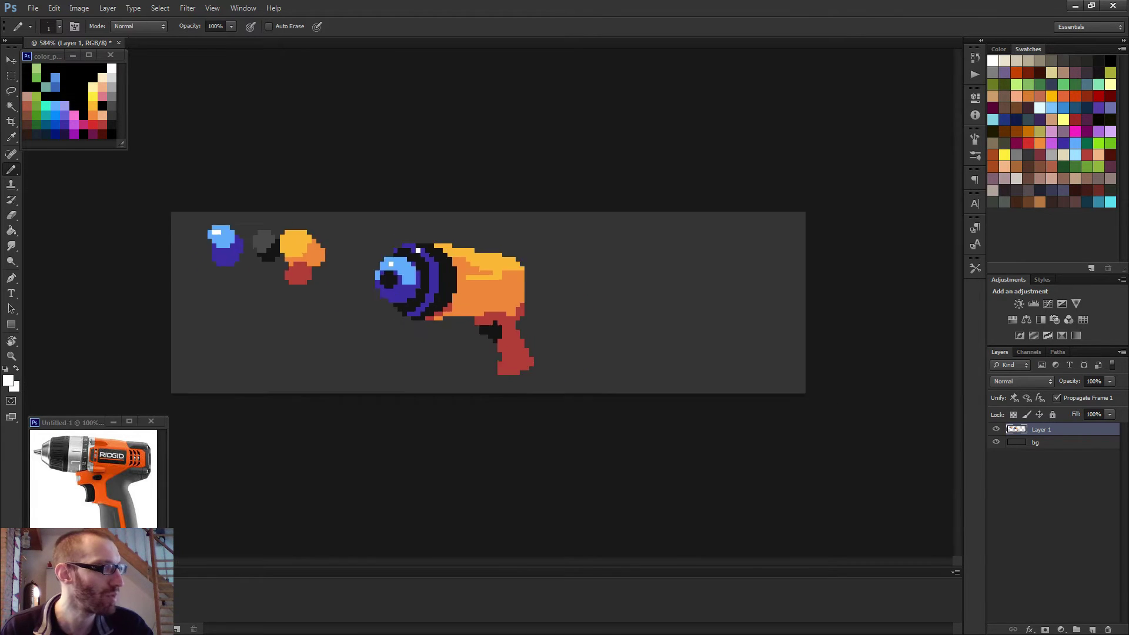
{"action": "scroll", "coordinate": [450, 309], "scroll_direction": "up", "scroll_amount": 3}
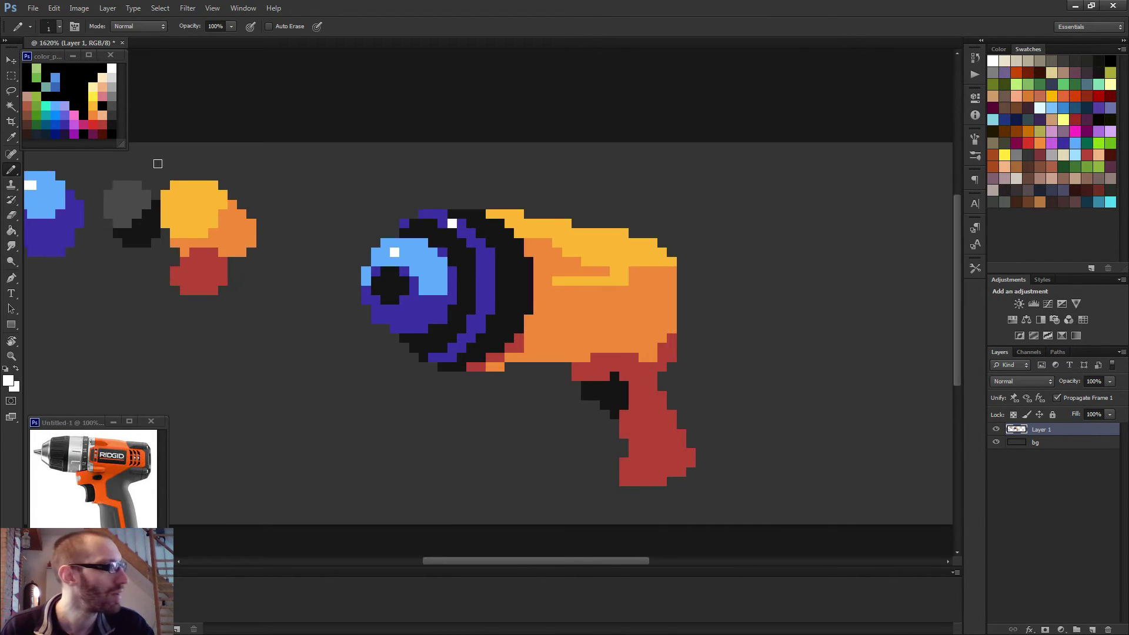
Recolor the upper part of the indigo chuck band light blue around its white glint, keeping indigo along the highlight's lower inner edge.
{"action": "left_click", "coordinate": [59, 192], "text": "alt"}
{"action": "mouse_move", "coordinate": [442, 214]}
{"action": "left_mouse_down"}
{"action": "mouse_move", "coordinate": [431, 219]}
{"action": "mouse_move", "coordinate": [461, 224]}
{"action": "mouse_move", "coordinate": [486, 280]}
{"action": "left_mouse_up"}
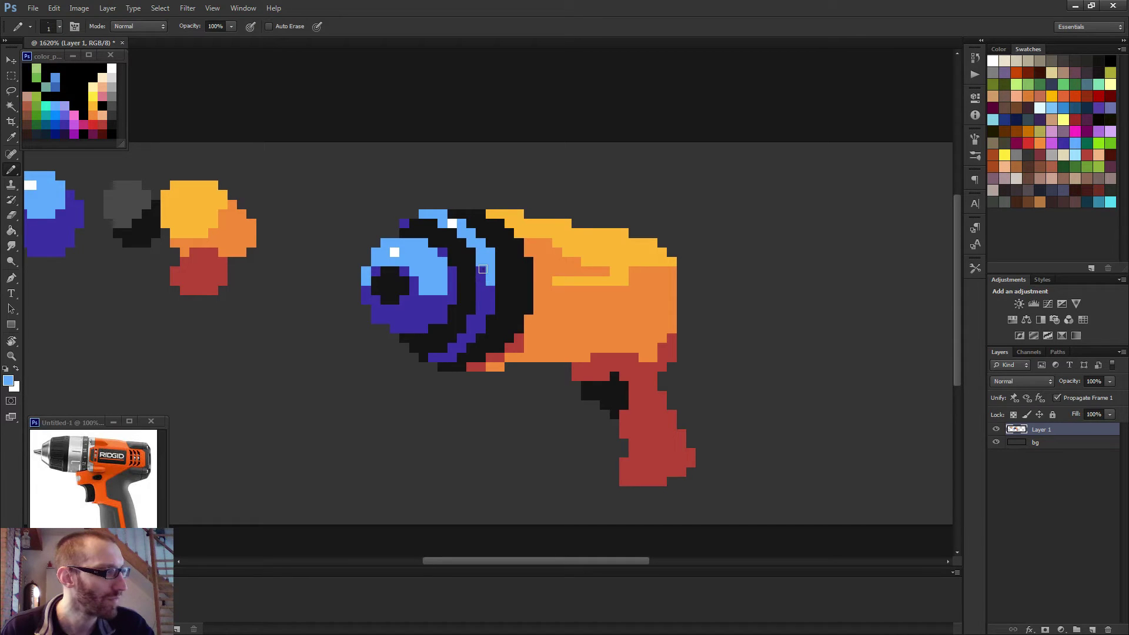
{"action": "left_click", "coordinate": [480, 271]}
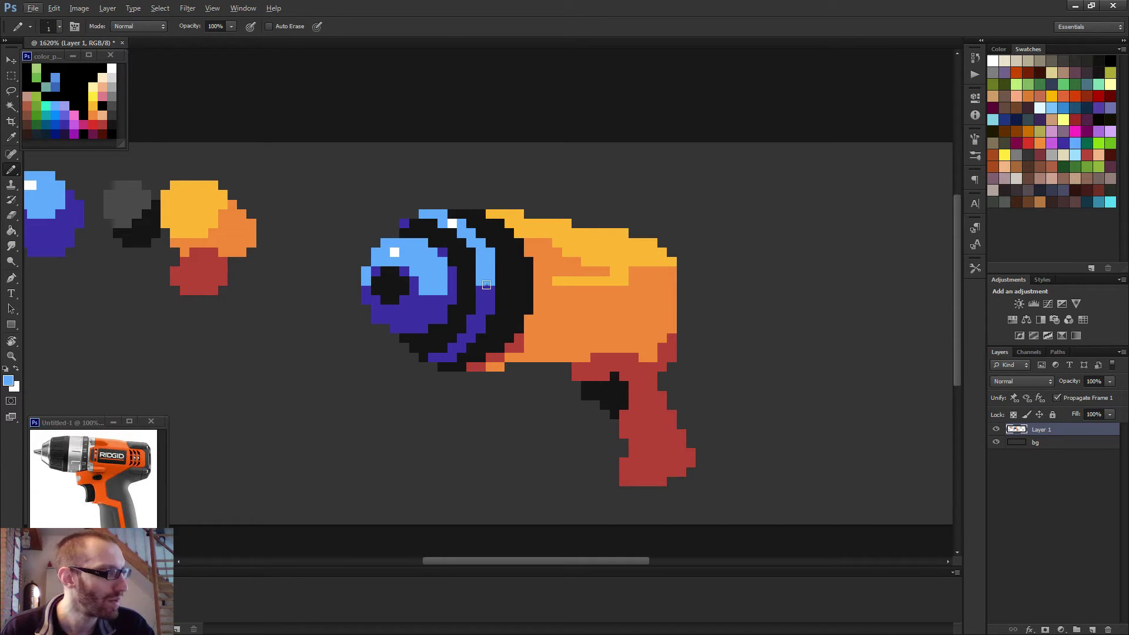
{"action": "left_click", "coordinate": [492, 287], "text": "alt"}
{"action": "left_click_drag", "start_coordinate": [489, 284], "coordinate": [480, 269]}
{"action": "key", "text": "ctrl+0"}
{"action": "scroll", "coordinate": [505, 300], "scroll_direction": "down", "scroll_amount": 2}
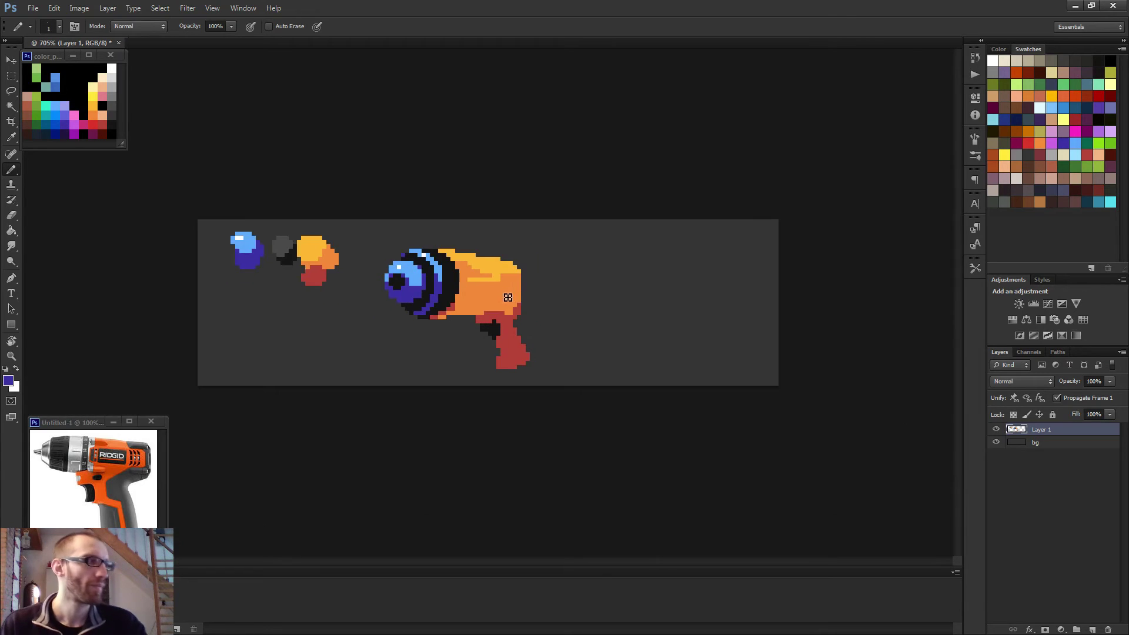
Recolor the isolated indigo pixel at the band's upper front end light blue and place an indigo pixel on the highlight's outer edge.
{"action": "scroll", "coordinate": [473, 286], "scroll_direction": "up", "scroll_amount": 3}
{"action": "left_click", "coordinate": [356, 211], "text": "alt"}
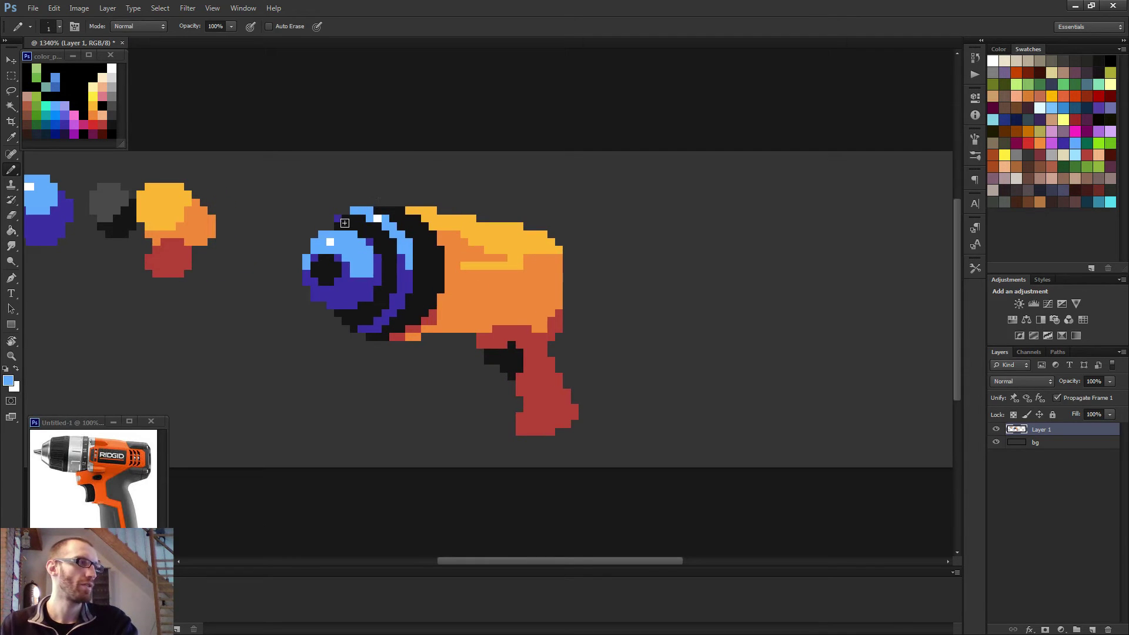
{"action": "left_click", "coordinate": [338, 219]}
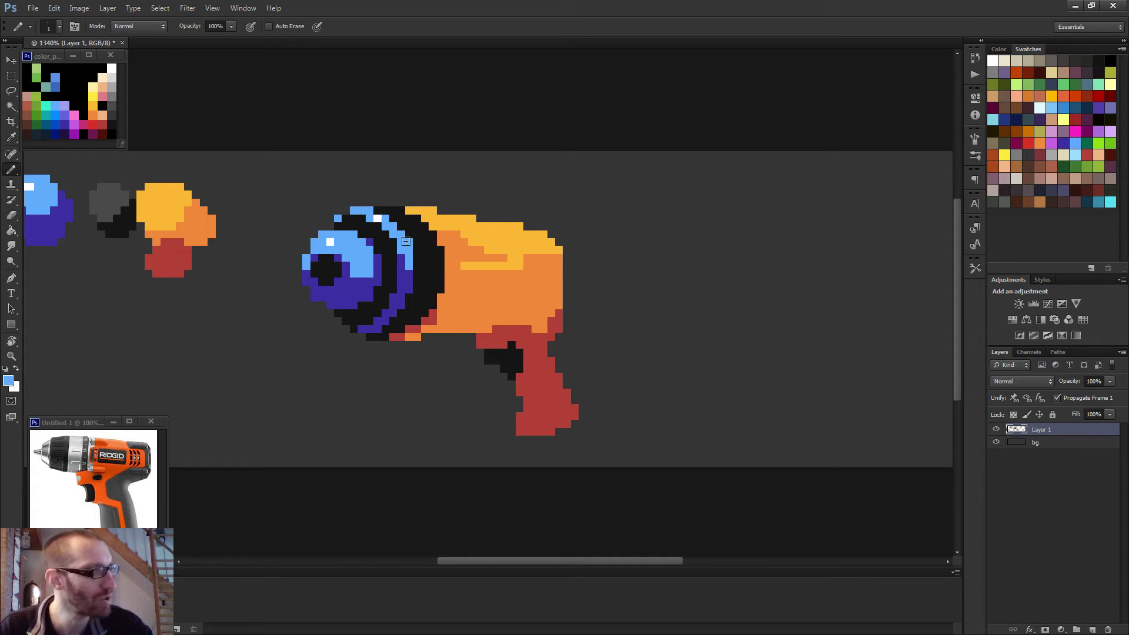
{"action": "left_click", "coordinate": [406, 287], "text": "alt"}
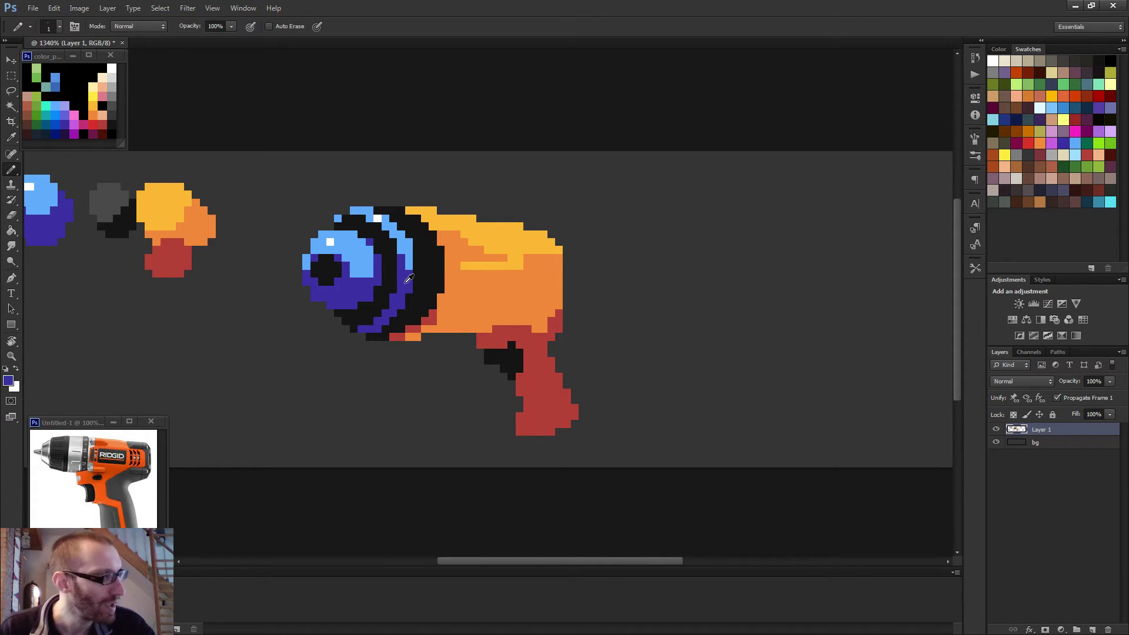
{"action": "left_click", "coordinate": [410, 244]}
{"action": "scroll", "coordinate": [452, 267], "scroll_direction": "down", "scroll_amount": 3}
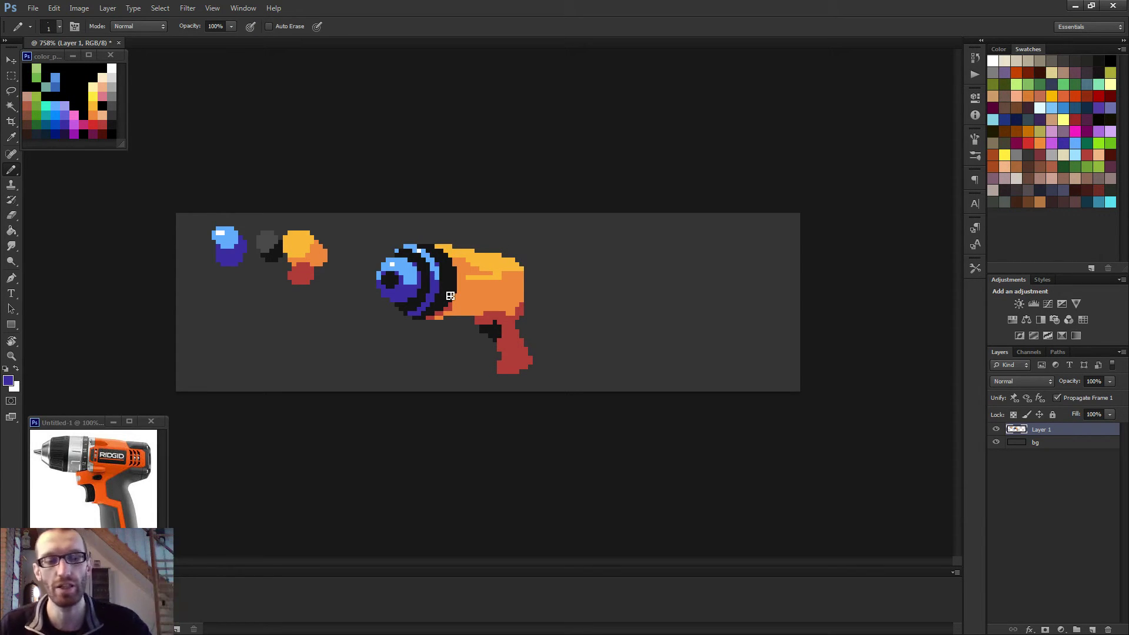
Try replacing the indigo pixel on the outer edge of the band's highlight with light blue.
{"action": "scroll", "coordinate": [441, 282], "scroll_direction": "up", "scroll_amount": 3}
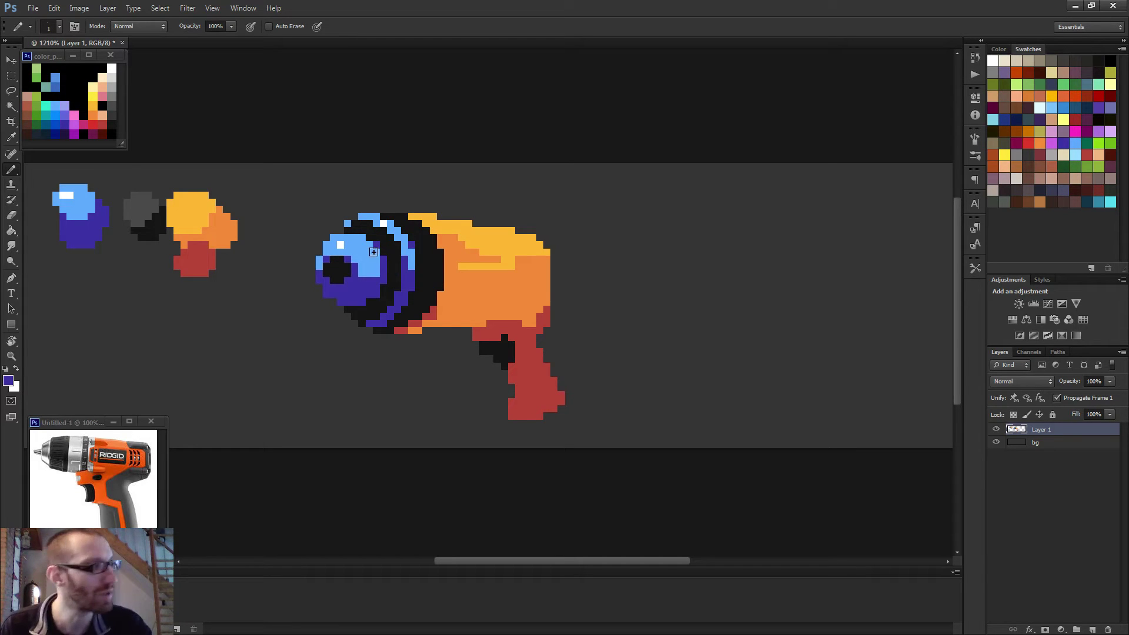
{"action": "scroll", "coordinate": [409, 274], "scroll_direction": "up", "scroll_amount": 1}
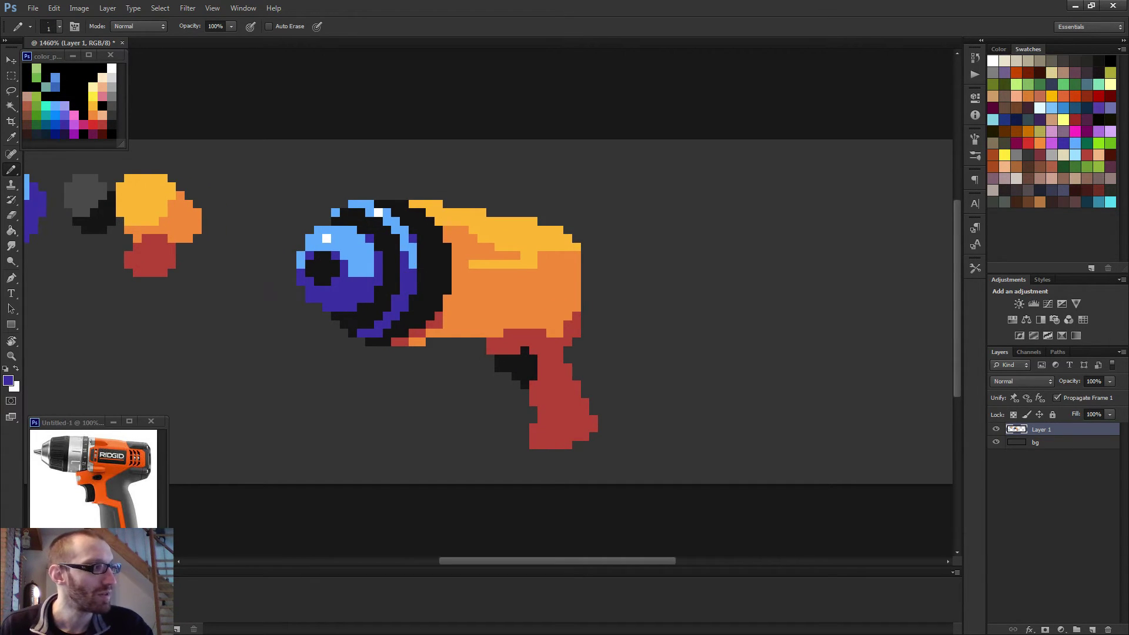
{"action": "left_click", "coordinate": [414, 254], "text": "alt"}
{"action": "scroll", "coordinate": [432, 300], "scroll_direction": "down", "scroll_amount": 3}
{"action": "scroll", "coordinate": [449, 322], "scroll_direction": "up", "scroll_amount": 2}
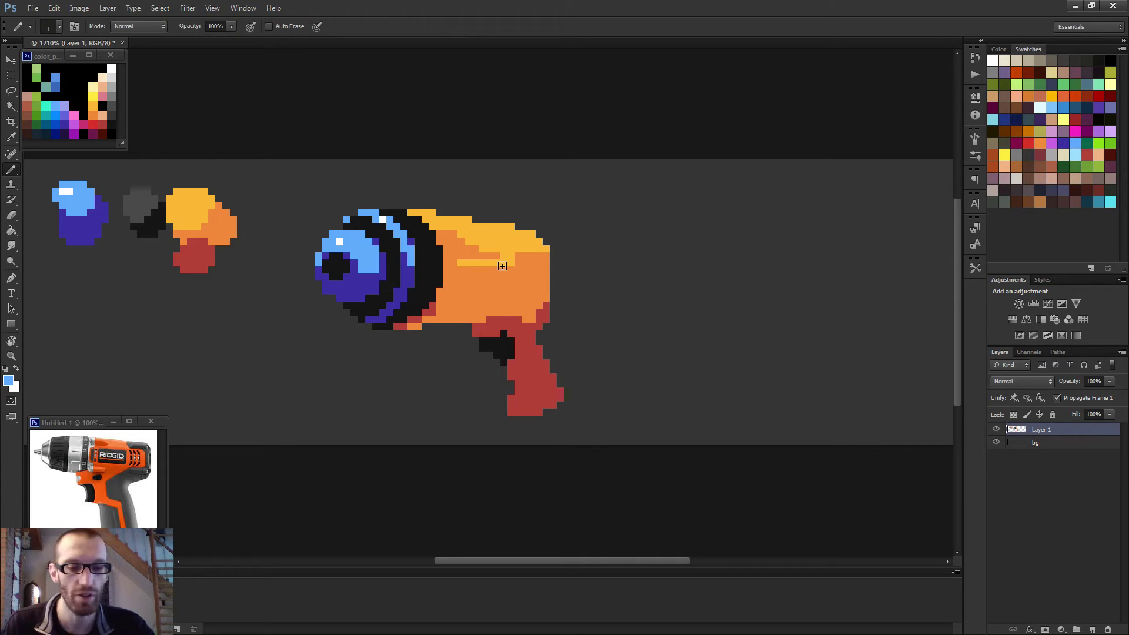
{"action": "key", "text": "ctrl+z"}
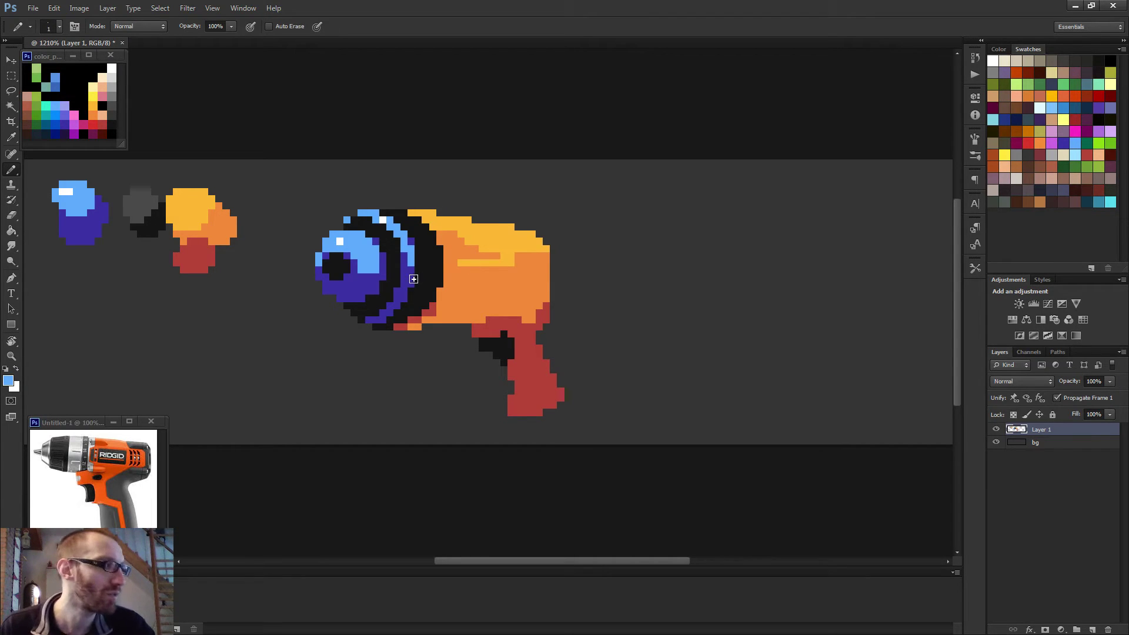
Examine the chuck's light-blue highlights and the whole drill sprite at several magnifications.
{"action": "scroll", "coordinate": [462, 268], "scroll_direction": "down", "scroll_amount": 3}
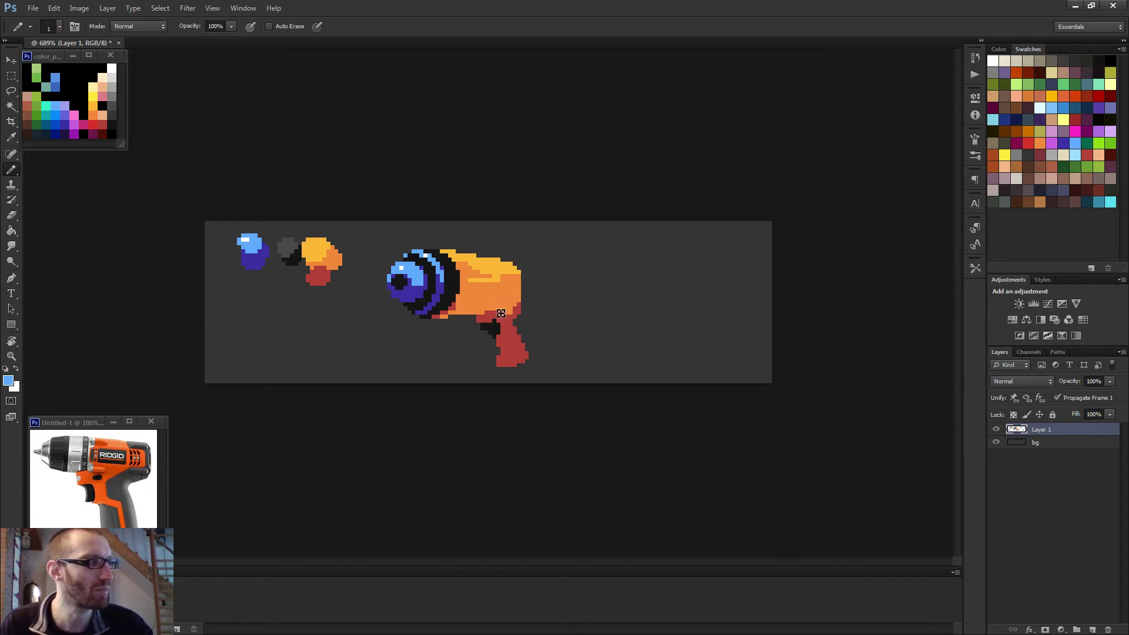
{"action": "scroll", "coordinate": [473, 297], "scroll_direction": "up", "scroll_amount": 2}
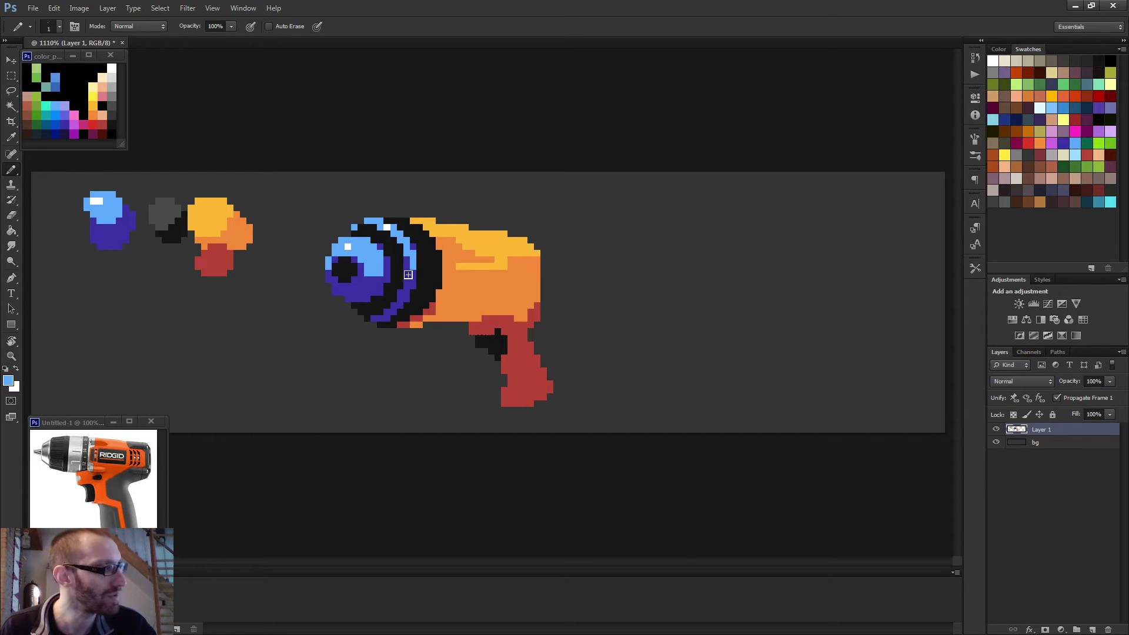
{"action": "scroll", "coordinate": [395, 275], "scroll_direction": "up", "scroll_amount": 1}
{"action": "scroll", "coordinate": [408, 283], "scroll_direction": "up", "scroll_amount": 1}
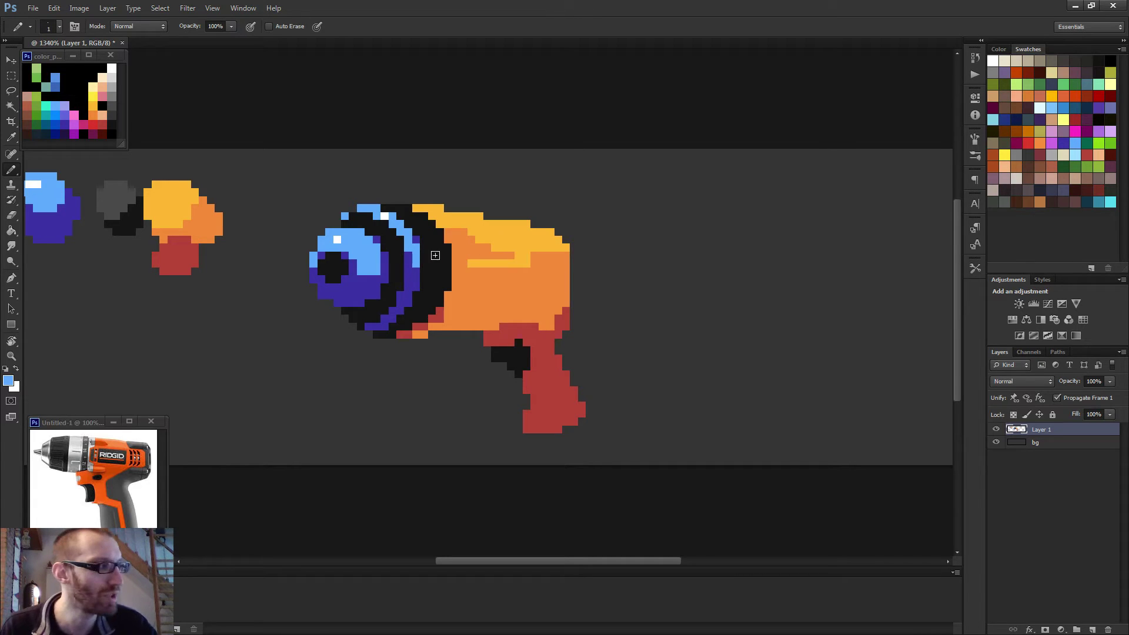
{"action": "key", "text": "alt"}
{"action": "key", "text": "alt"}
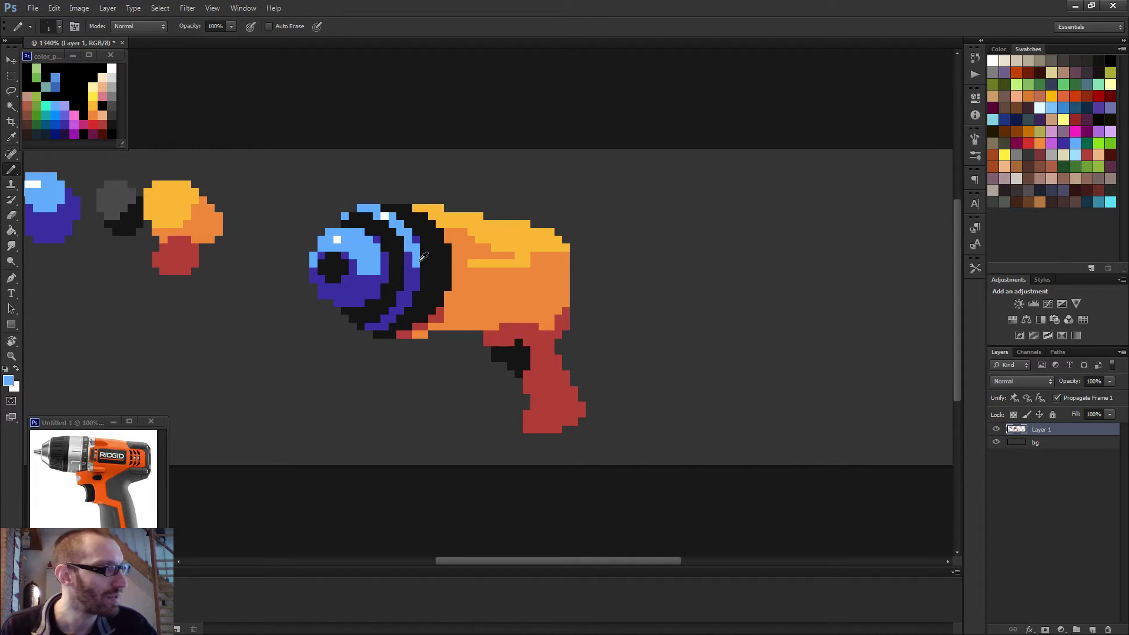
{"action": "scroll", "coordinate": [419, 283], "scroll_direction": "down", "scroll_amount": 5}
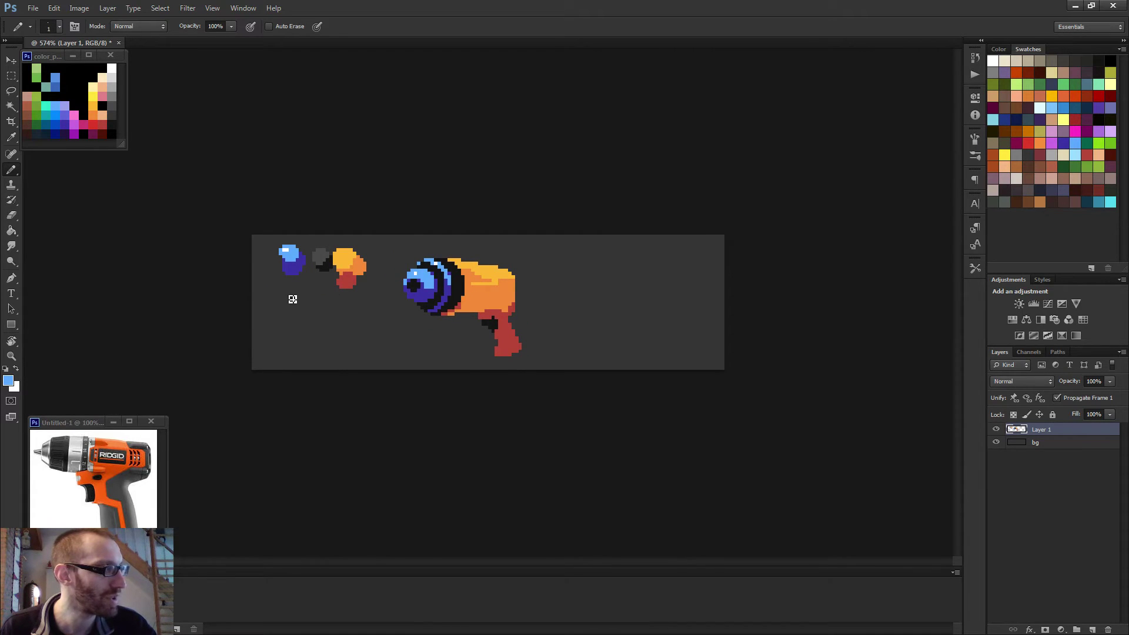
{"action": "scroll", "coordinate": [472, 306], "scroll_direction": "down", "scroll_amount": 2}
{"action": "scroll", "coordinate": [471, 313], "scroll_direction": "up", "scroll_amount": 2}
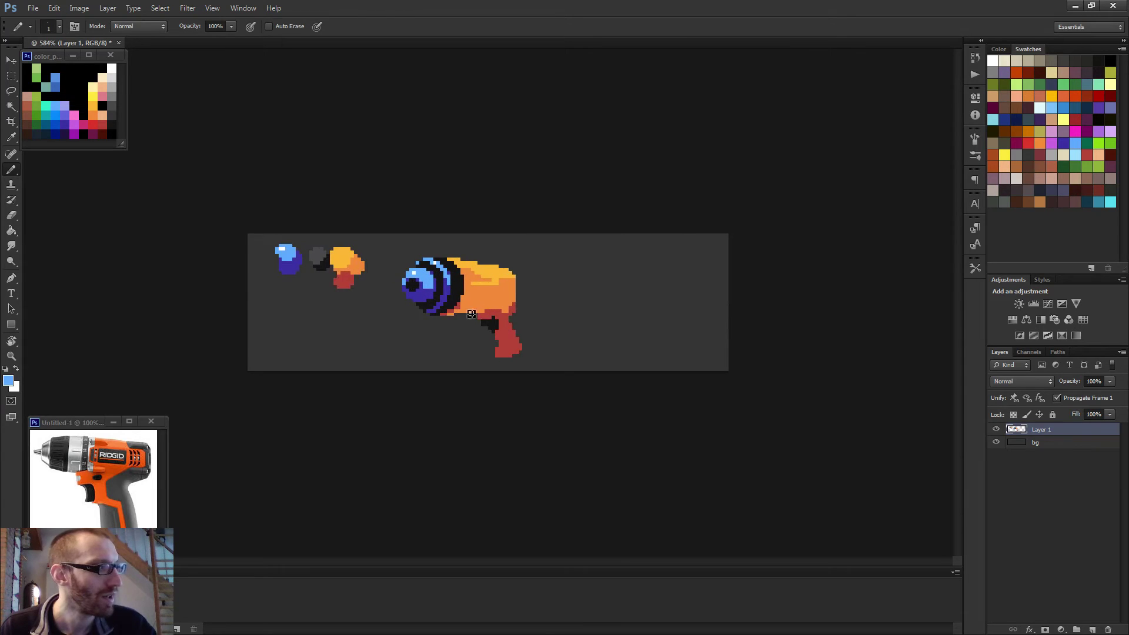
Extend the band's white glint with another white pixel at the upper edge of the chuck, diagonally above the existing one.
{"action": "scroll", "coordinate": [471, 314], "scroll_direction": "up", "scroll_amount": 2}
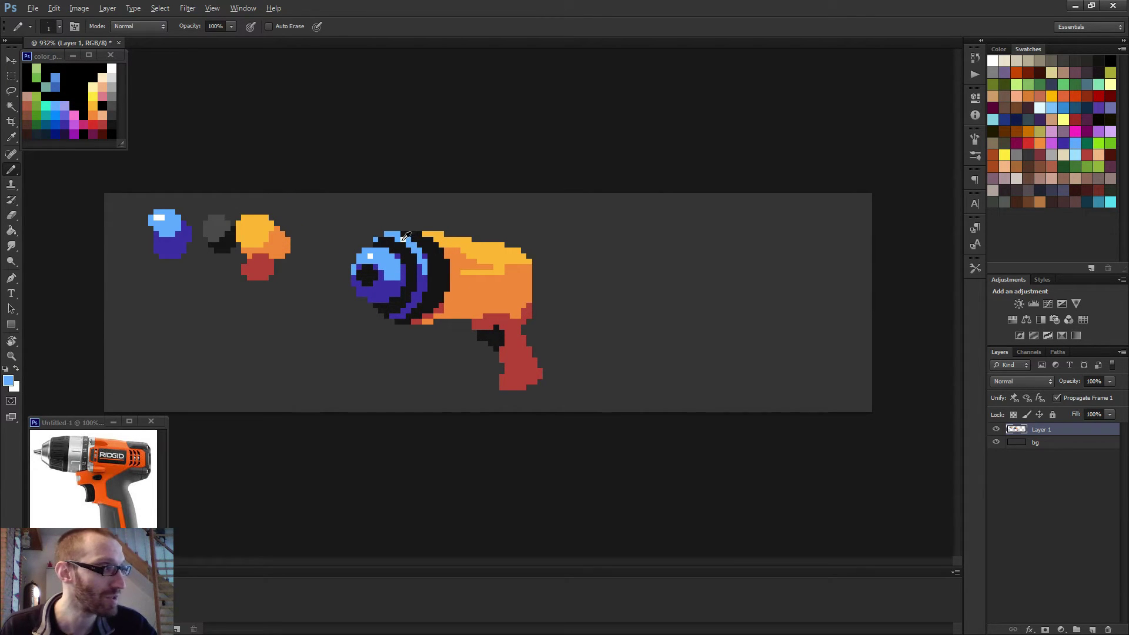
{"action": "key", "text": "x"}
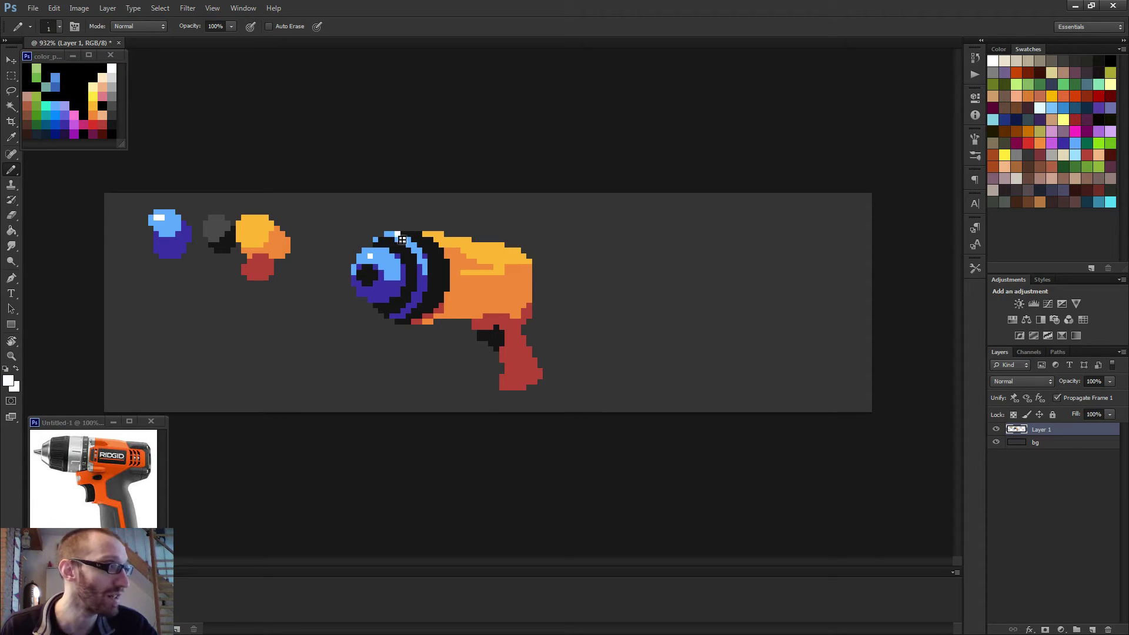
{"action": "key", "text": "x"}
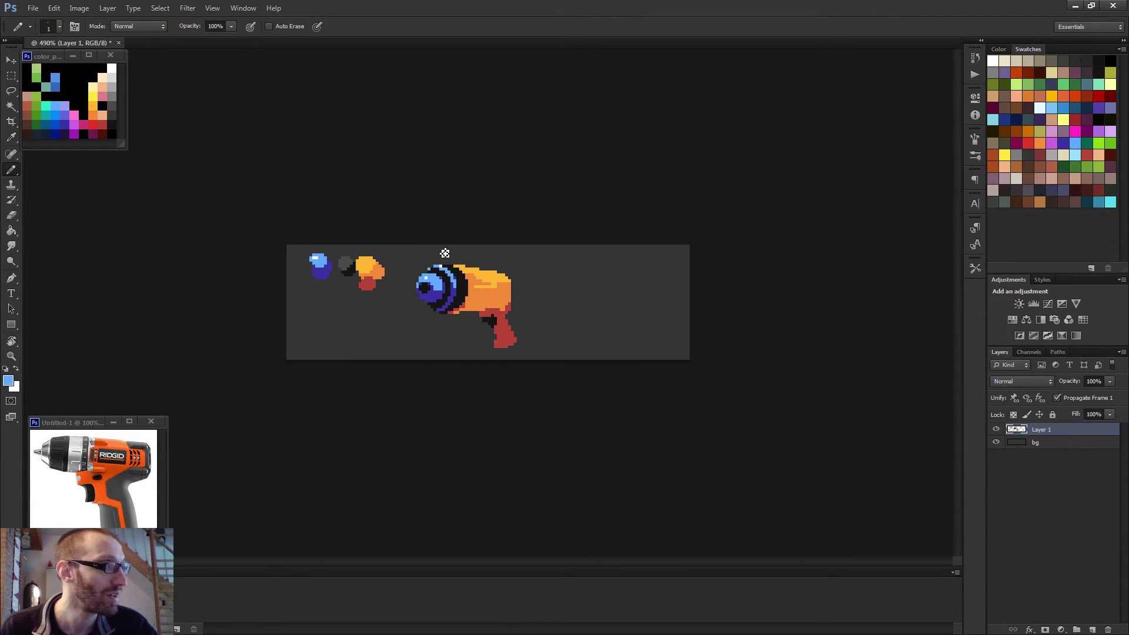
{"action": "scroll", "coordinate": [444, 252], "scroll_direction": "down", "scroll_amount": 5}
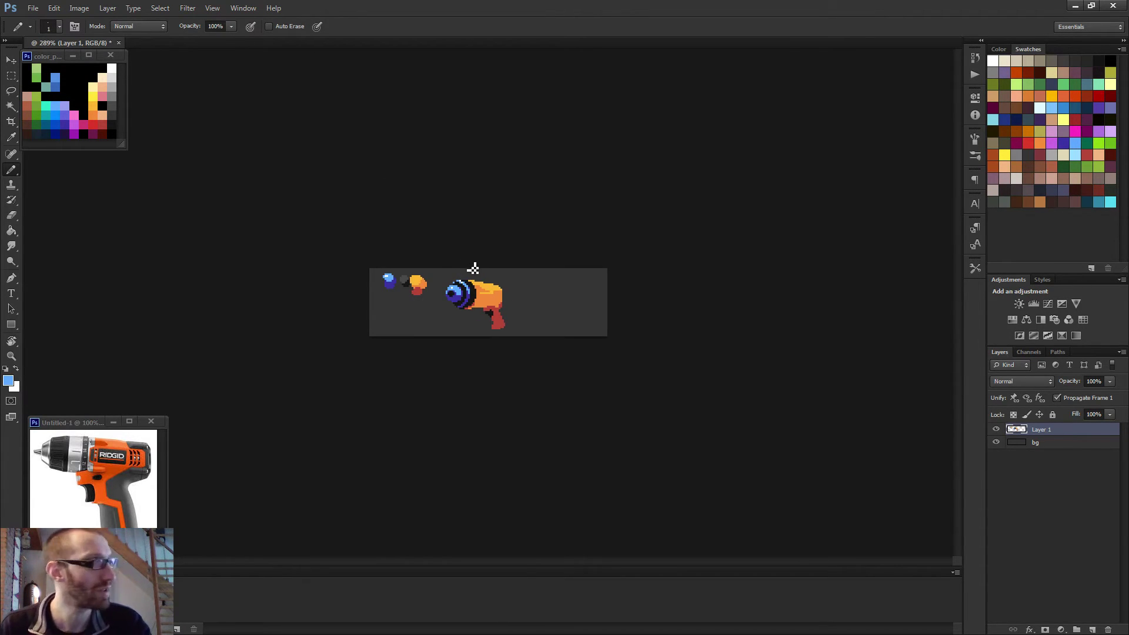
{"action": "scroll", "coordinate": [471, 270], "scroll_direction": "up", "scroll_amount": 3}
{"action": "scroll", "coordinate": [488, 303], "scroll_direction": "up", "scroll_amount": 2}
{"action": "key", "text": "x"}
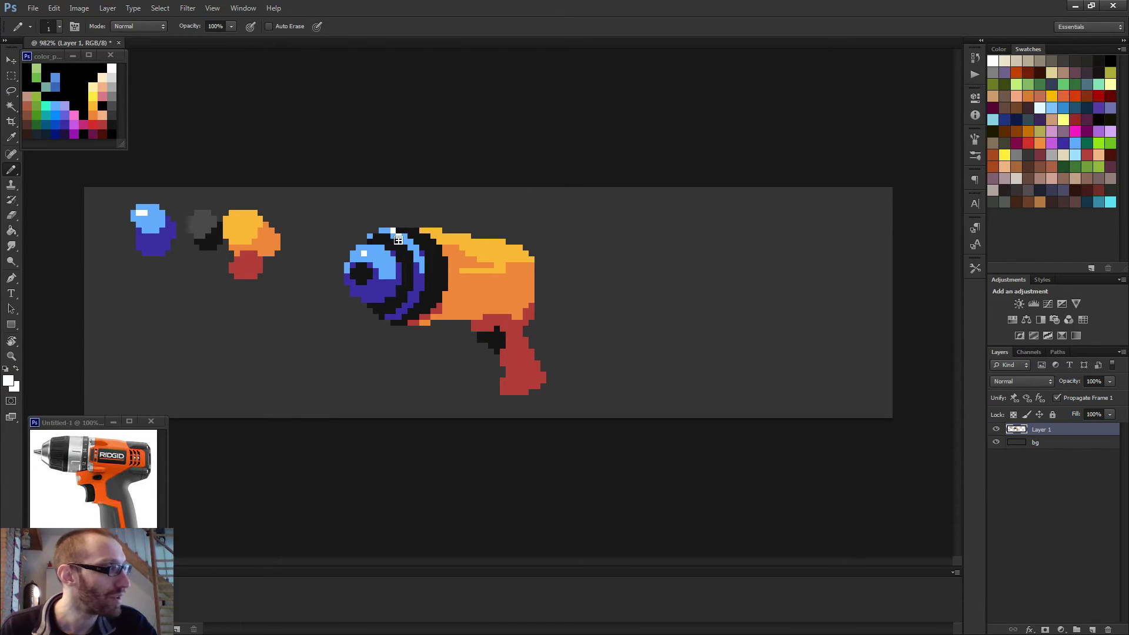
{"action": "left_click", "coordinate": [410, 233], "text": "alt"}
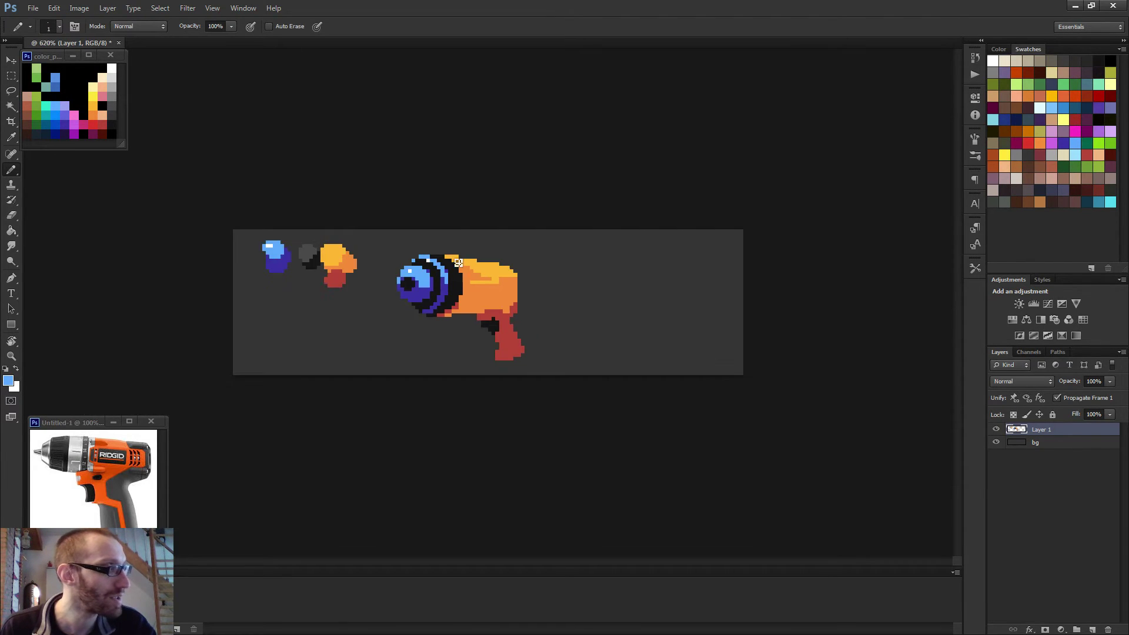
{"action": "scroll", "coordinate": [485, 268], "scroll_direction": "down", "scroll_amount": 3}
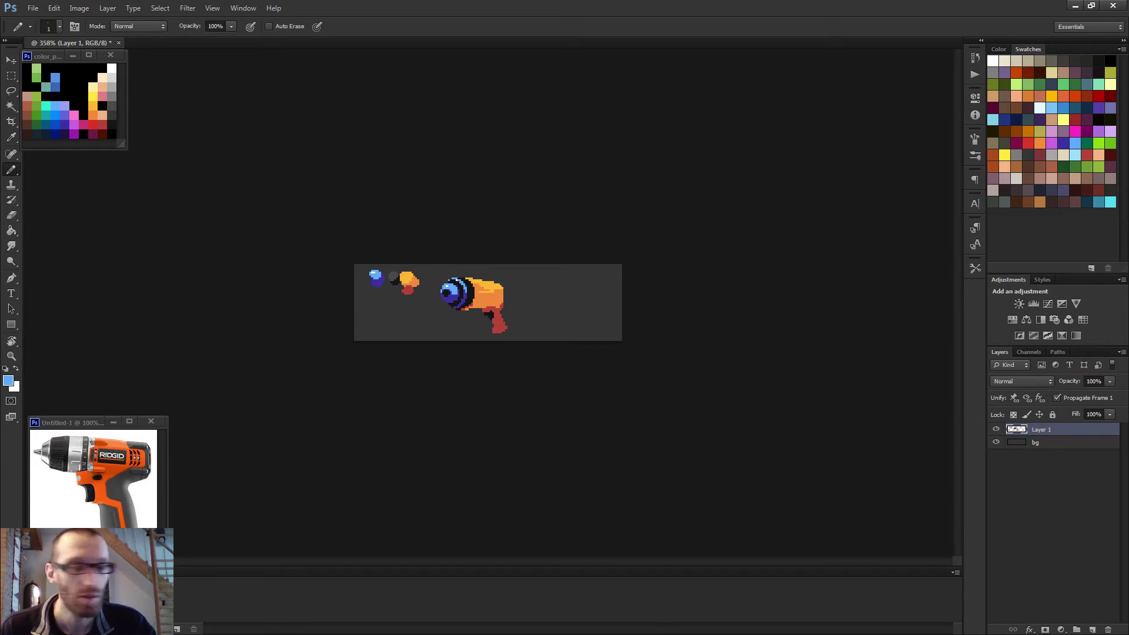
{"action": "scroll", "coordinate": [461, 268], "scroll_direction": "up", "scroll_amount": 4}
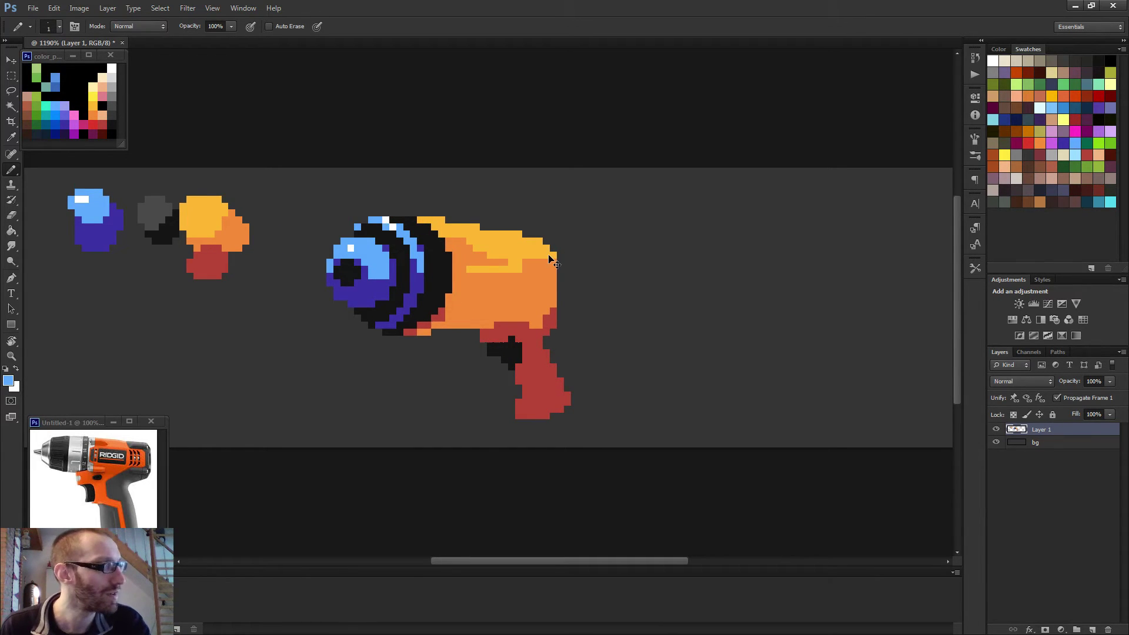
Shift the rear section of the chuck's light-blue and indigo band one pixel toward the orange body.
{"action": "scroll", "coordinate": [506, 270], "scroll_direction": "down", "scroll_amount": 4}
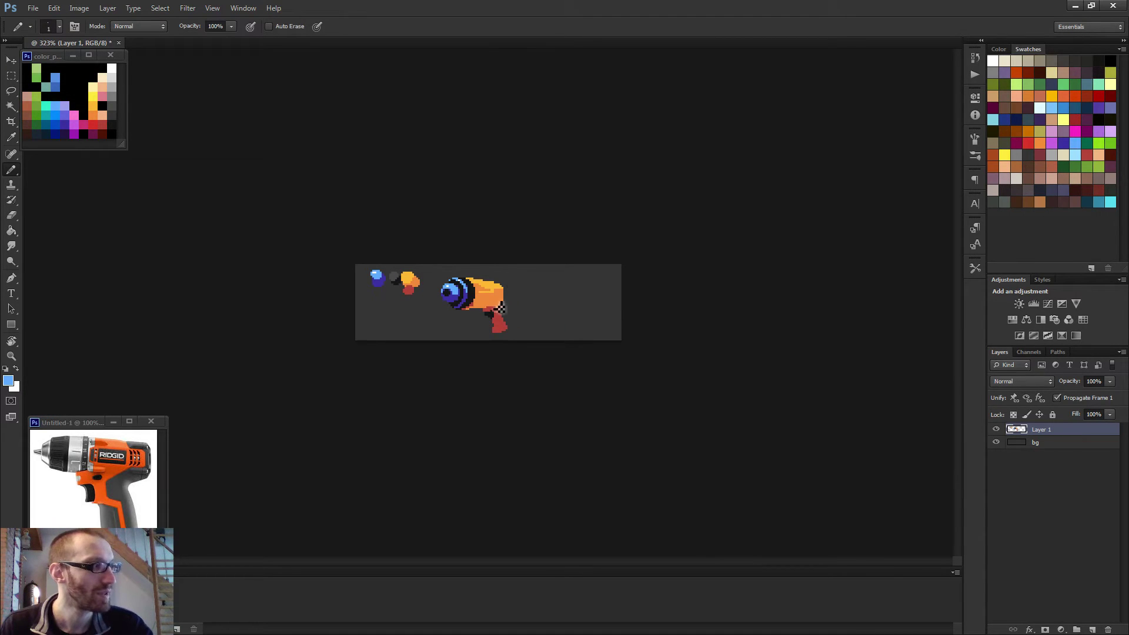
{"action": "scroll", "coordinate": [500, 306], "scroll_direction": "up", "scroll_amount": 4}
{"action": "scroll", "coordinate": [397, 251], "scroll_direction": "up", "scroll_amount": 3}
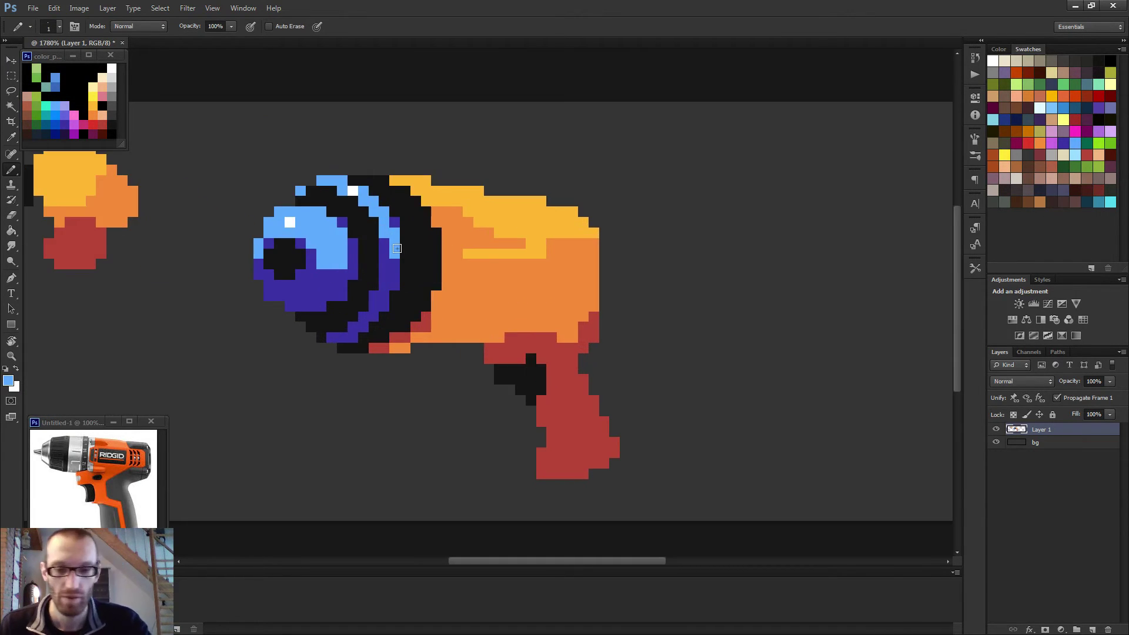
{"action": "key", "text": "m"}
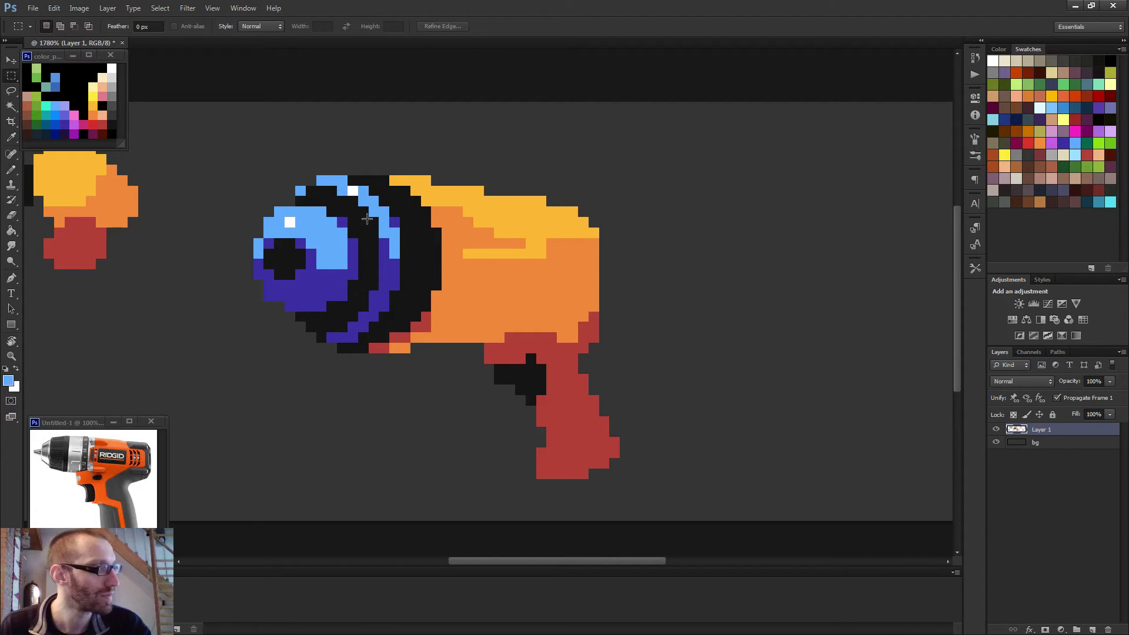
{"action": "left_click_drag", "start_coordinate": [369, 208], "coordinate": [400, 301]}
{"action": "key", "text": "v"}
{"action": "key", "text": "Right"}
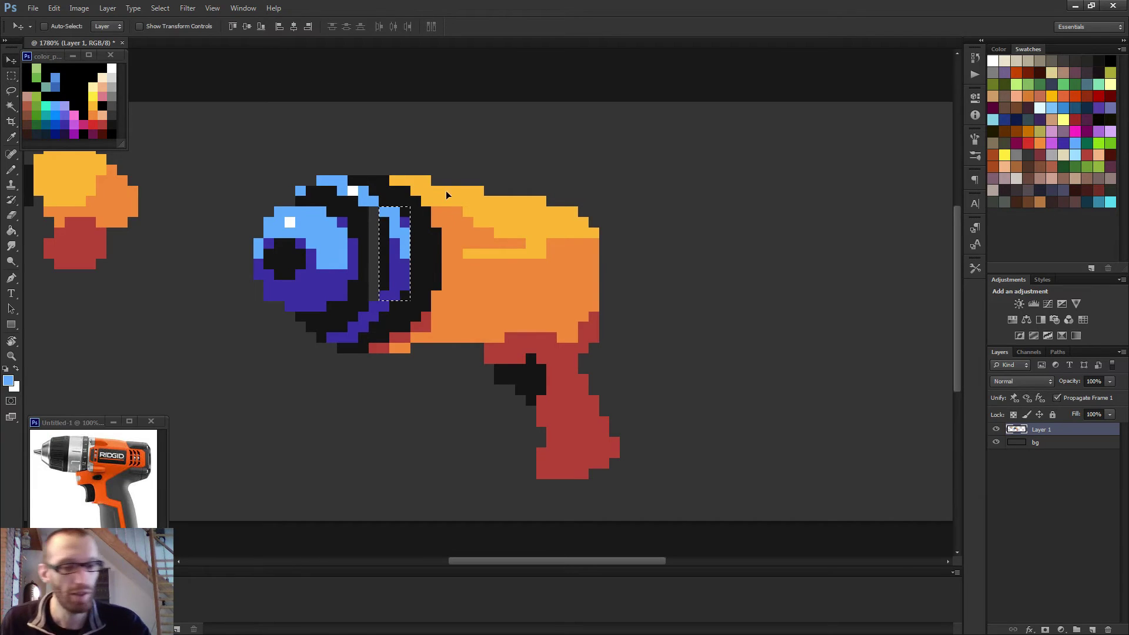
Fill the vertical gap left beside the shifted band with a straight near-black line.
{"action": "key", "text": "b"}
{"action": "key", "text": "ctrl+d"}
{"action": "scroll", "coordinate": [437, 219], "scroll_direction": "up", "scroll_amount": 3}
{"action": "left_click", "coordinate": [415, 259], "text": "alt"}
{"action": "left_click", "coordinate": [337, 209]}
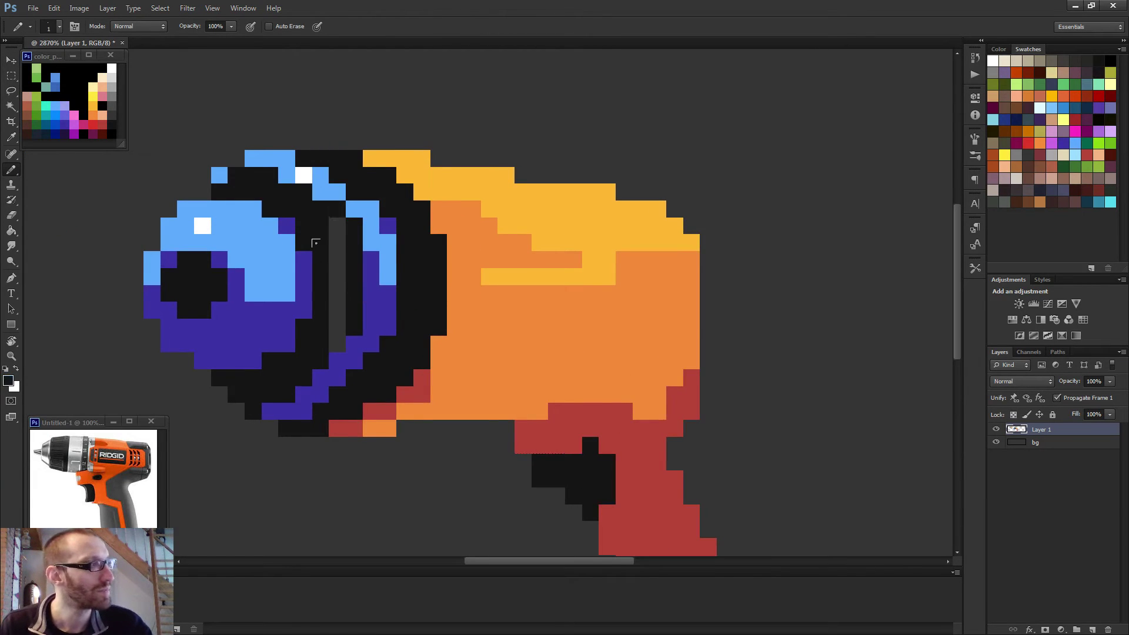
{"action": "left_click", "coordinate": [337, 341], "text": "shift"}
{"action": "scroll", "coordinate": [335, 325], "scroll_direction": "down", "scroll_amount": 2}
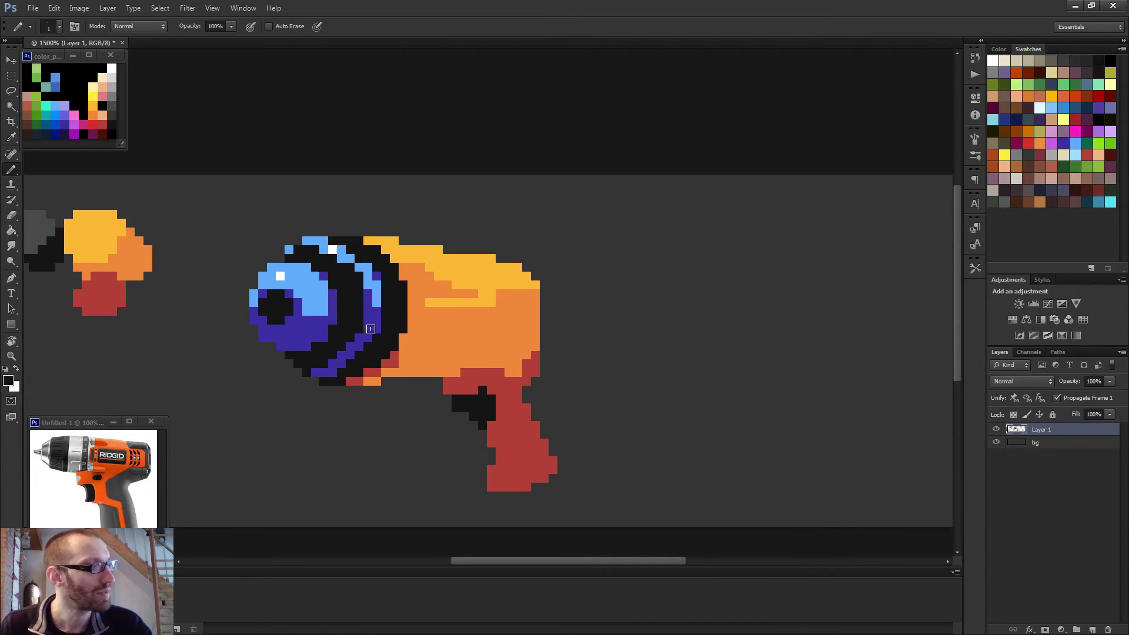
Smooth the joint in the band's upper highlight with light-blue pixels sampled from the highlight.
{"action": "scroll", "coordinate": [416, 286], "scroll_direction": "down", "scroll_amount": 2}
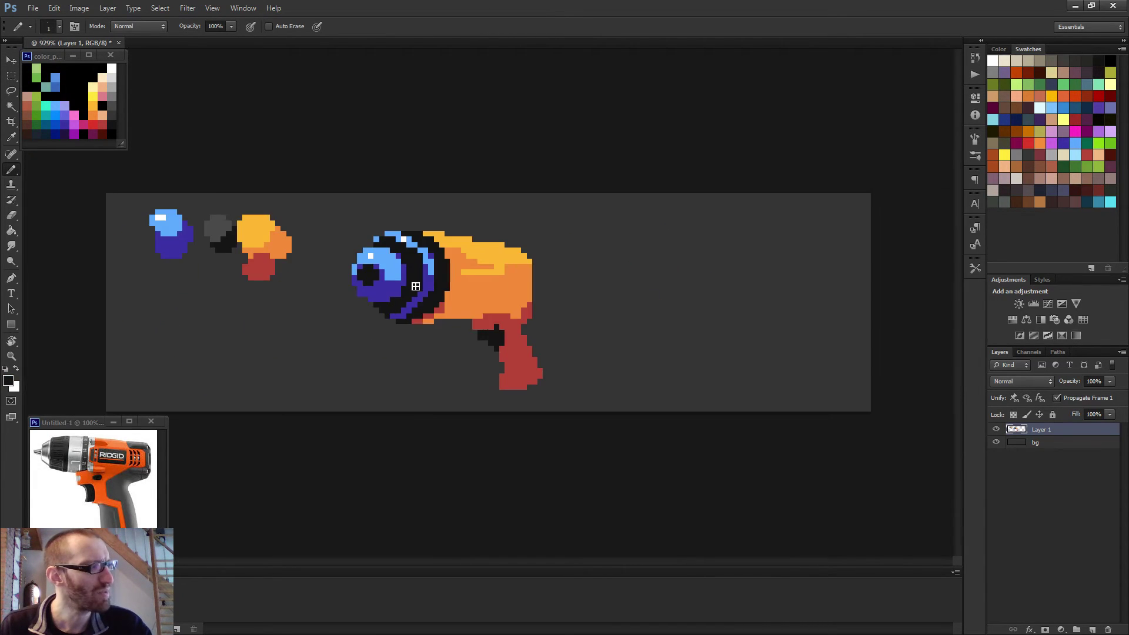
{"action": "left_click", "coordinate": [426, 249], "text": "alt"}
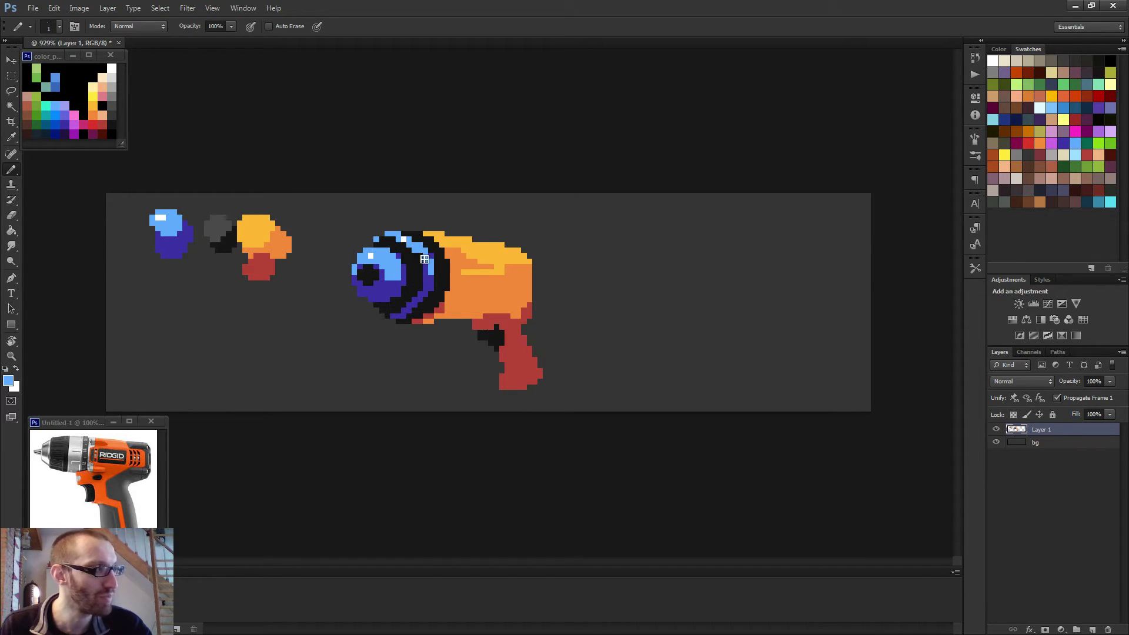
{"action": "scroll", "coordinate": [485, 302], "scroll_direction": "down", "scroll_amount": 2}
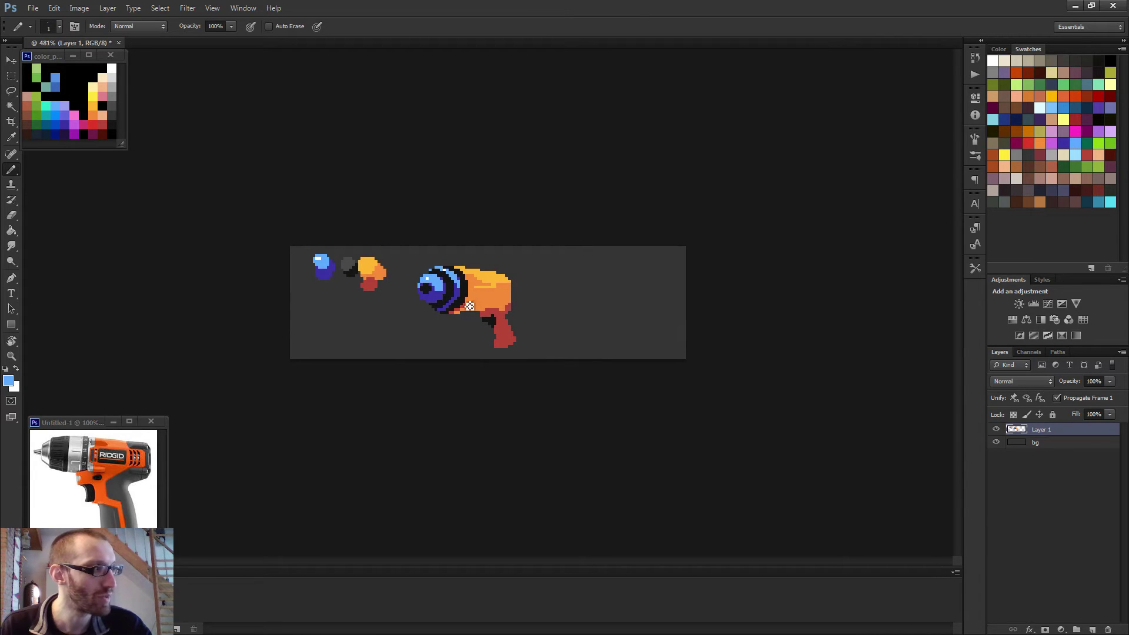
{"action": "scroll", "coordinate": [470, 310], "scroll_direction": "up", "scroll_amount": 4}
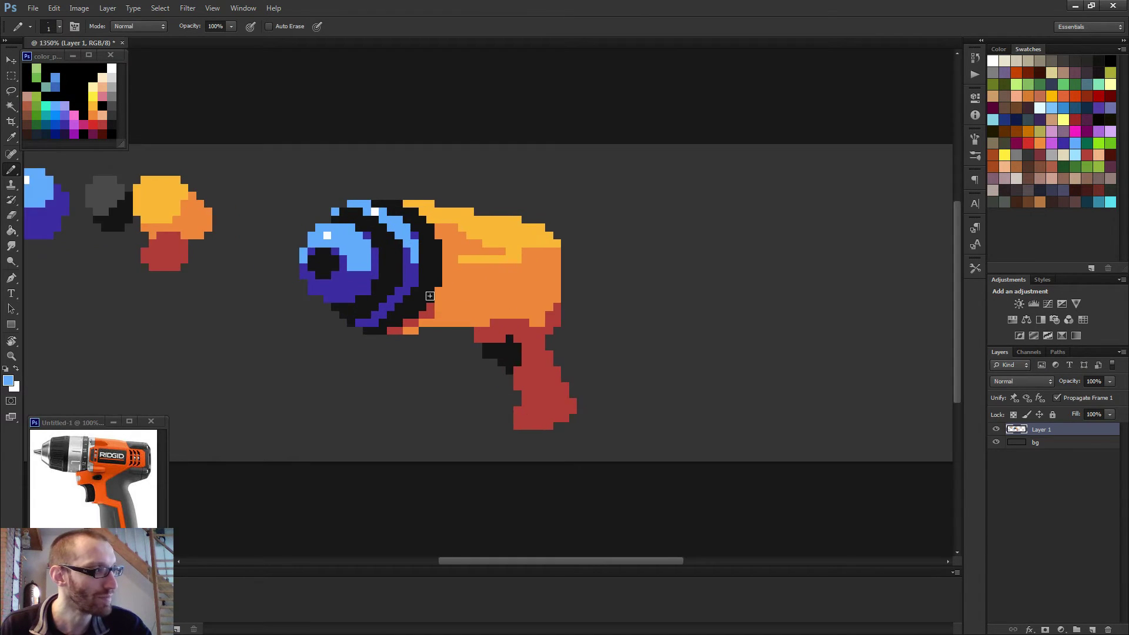
Try nudging the small indigo section at the band's lower bend up one pixel.
{"action": "key", "text": "m"}
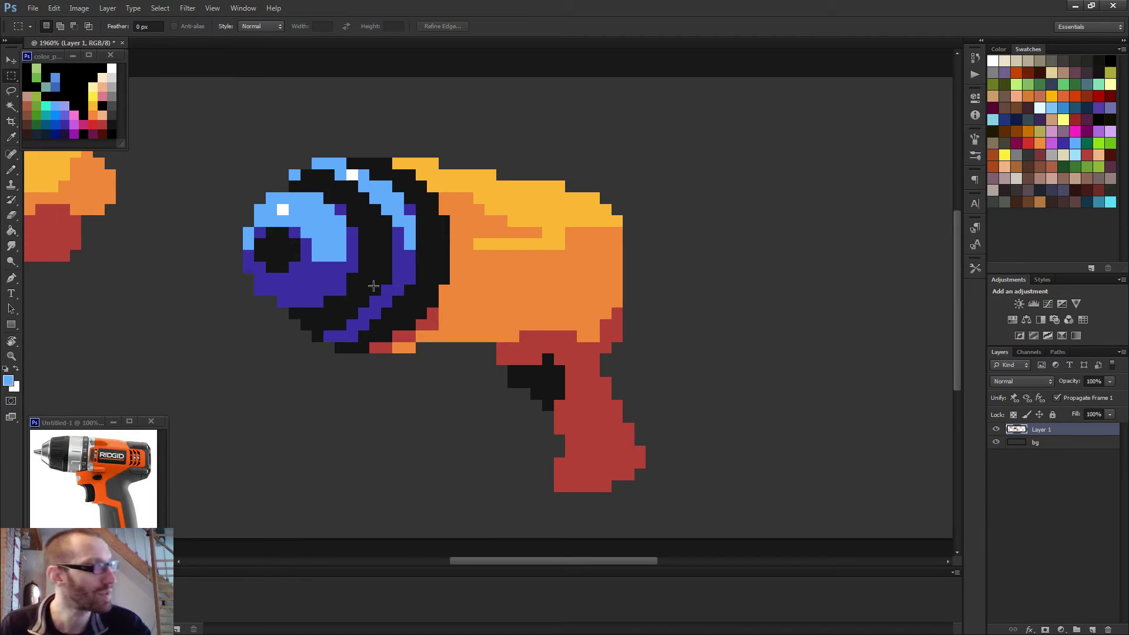
{"action": "left_click_drag", "start_coordinate": [371, 287], "coordinate": [403, 307]}
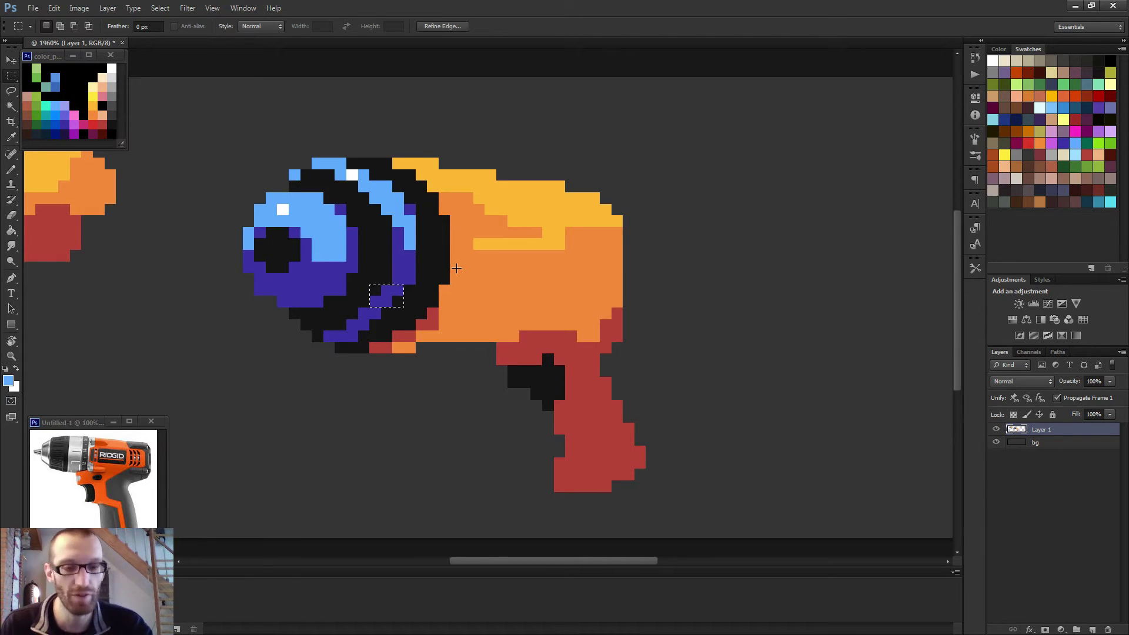
{"action": "key", "text": "ctrl+Up"}
{"action": "key", "text": "ctrl+d"}
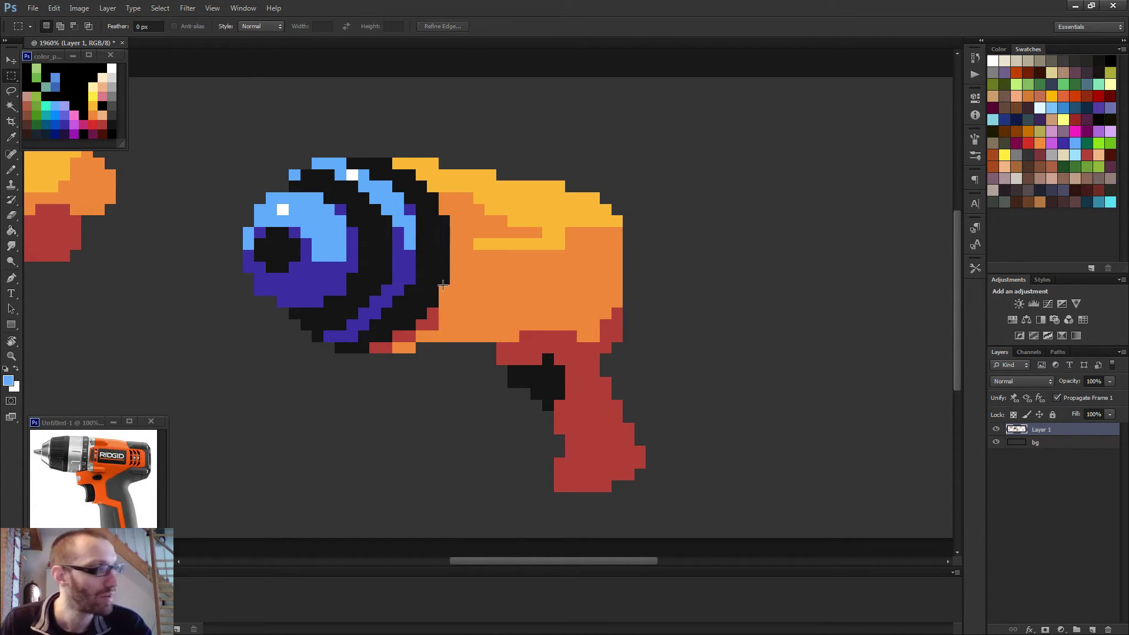
Reshape the band's lower bend using indigo and near-black sampled from the chuck, checking the curve at several magnifications.
{"action": "key", "text": "b"}
{"action": "left_click", "coordinate": [394, 290], "text": "alt"}
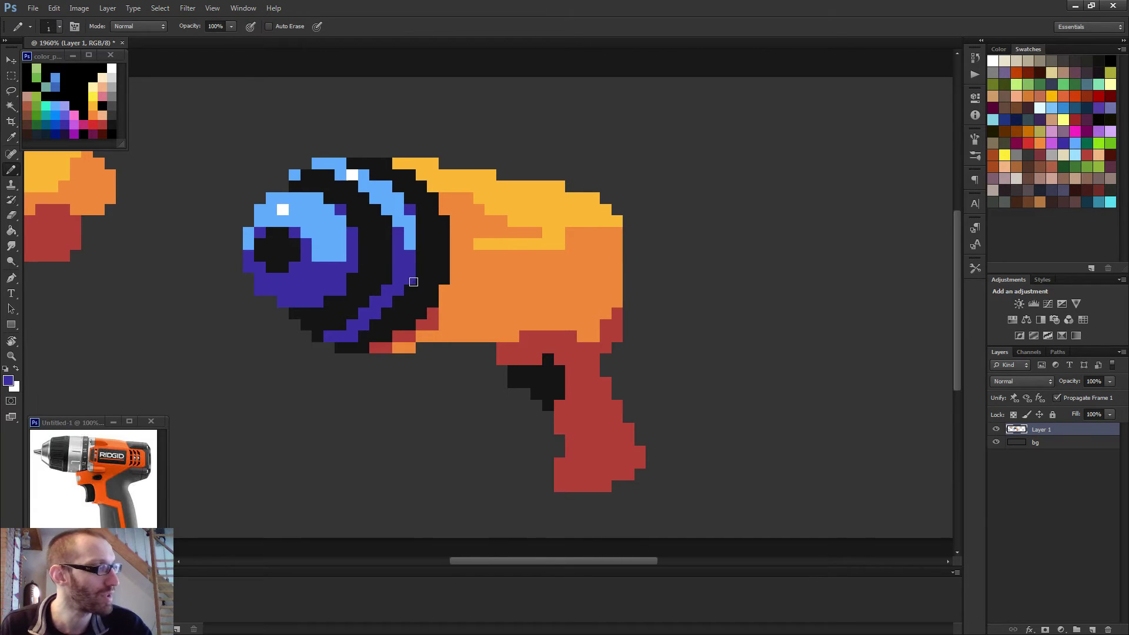
{"action": "scroll", "coordinate": [412, 306], "scroll_direction": "down", "scroll_amount": 2}
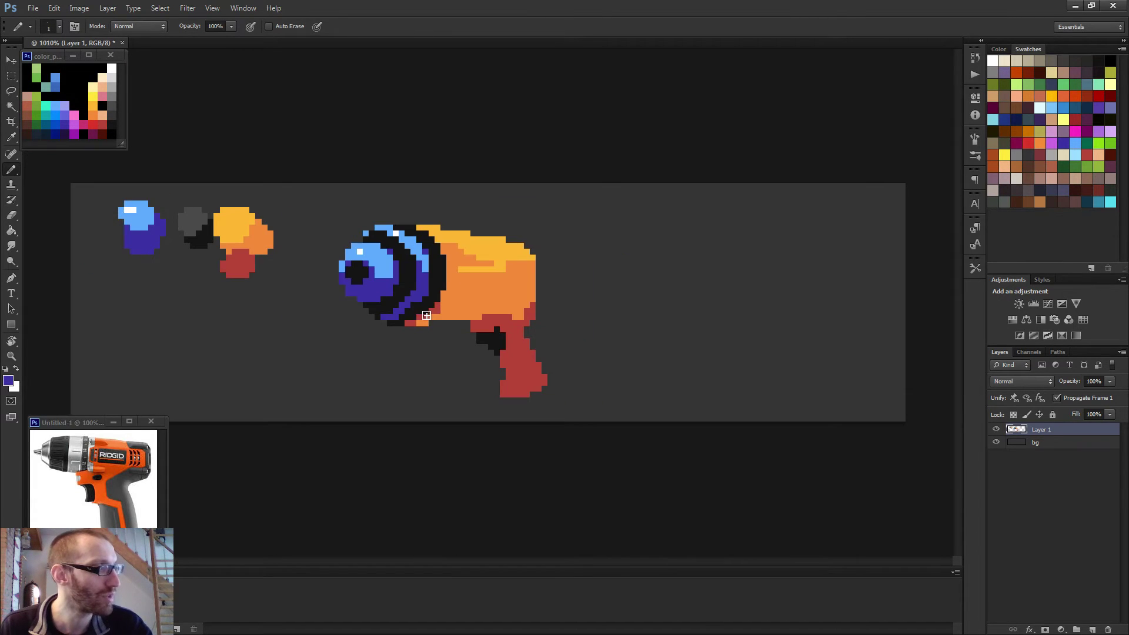
{"action": "scroll", "coordinate": [419, 314], "scroll_direction": "down", "scroll_amount": 1}
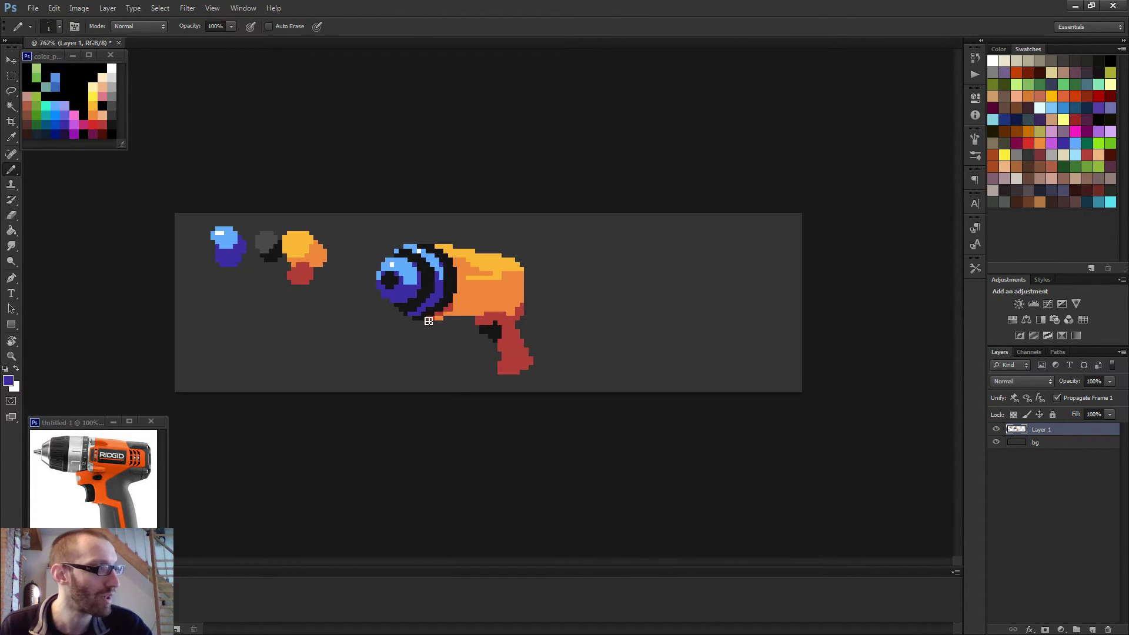
{"action": "scroll", "coordinate": [484, 300], "scroll_direction": "down", "scroll_amount": 1}
{"action": "scroll", "coordinate": [487, 304], "scroll_direction": "up", "scroll_amount": 4}
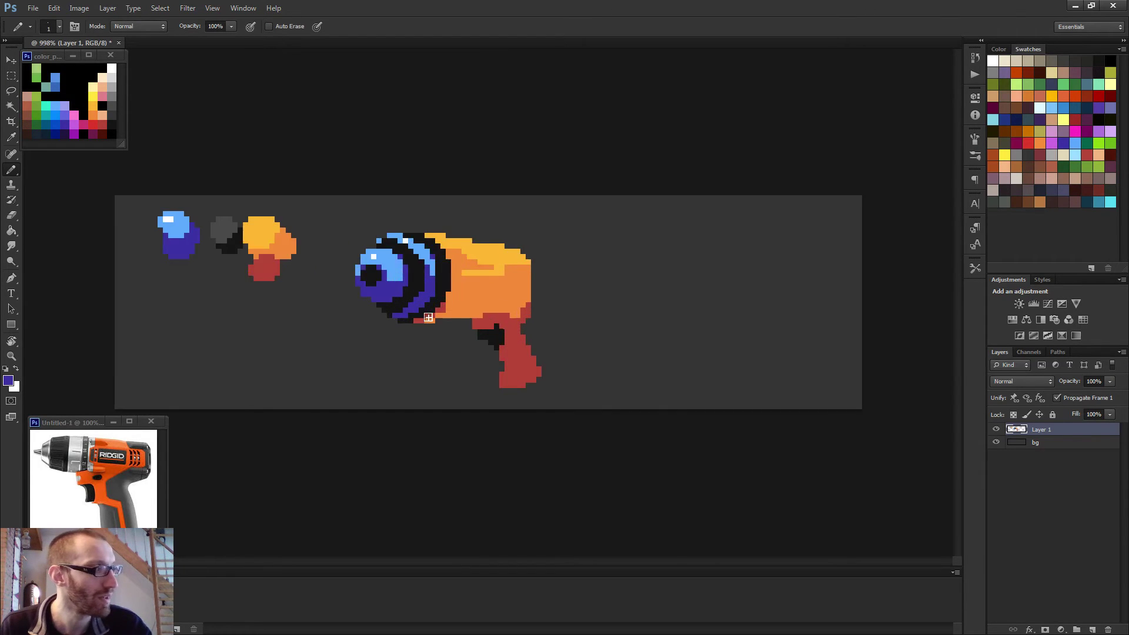
{"action": "left_click", "coordinate": [397, 292], "text": "alt"}
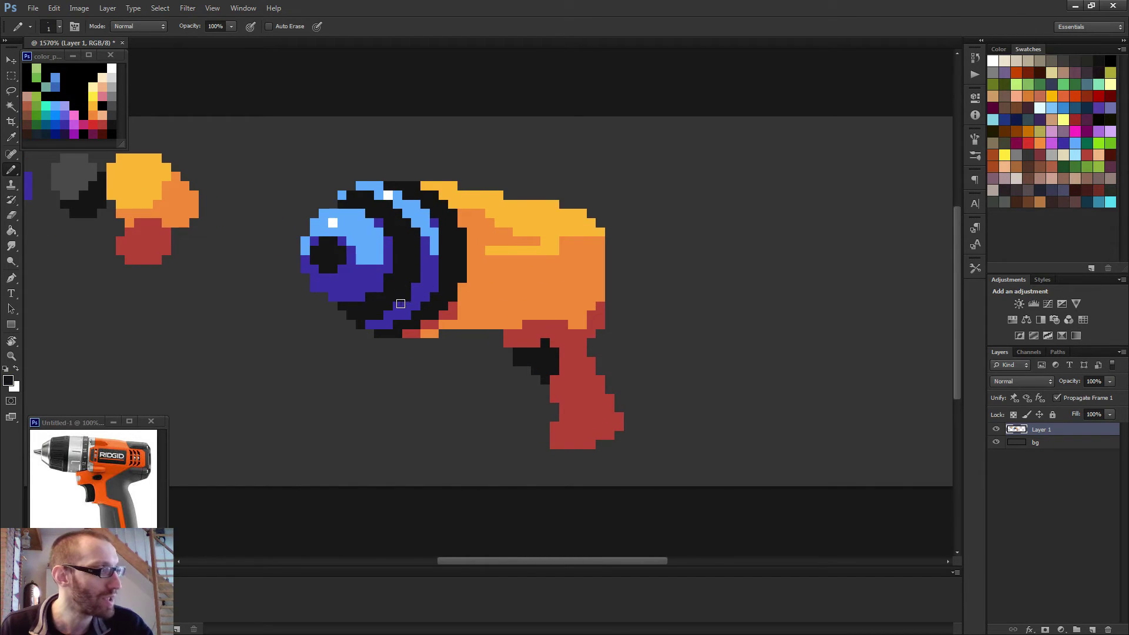
{"action": "scroll", "coordinate": [443, 303], "scroll_direction": "down", "scroll_amount": 3}
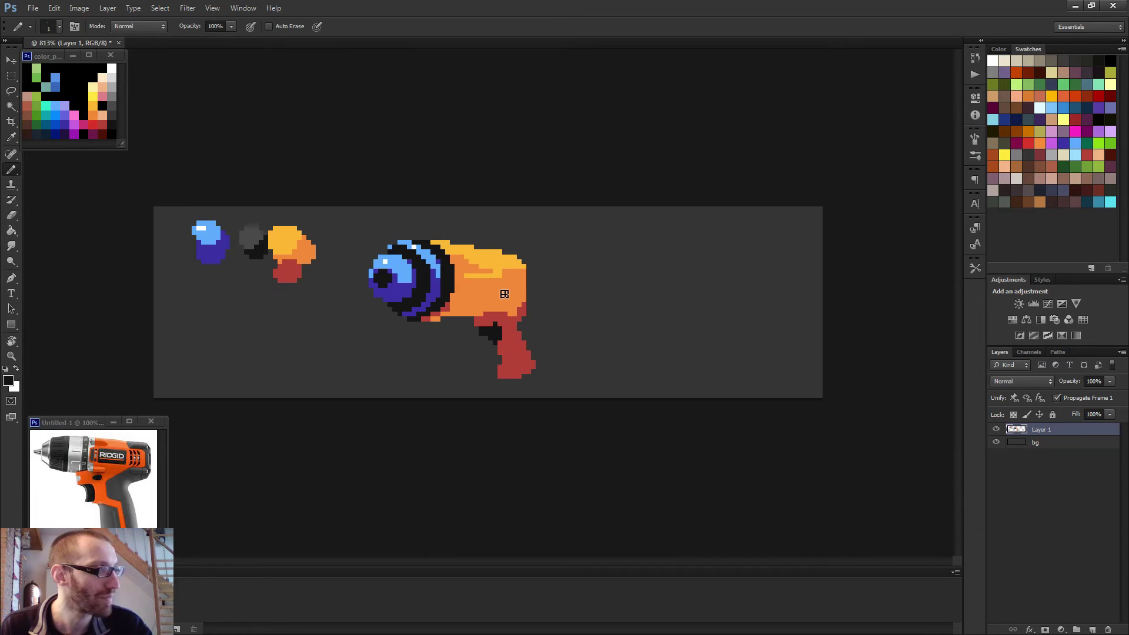
{"action": "scroll", "coordinate": [461, 291], "scroll_direction": "up", "scroll_amount": 3}
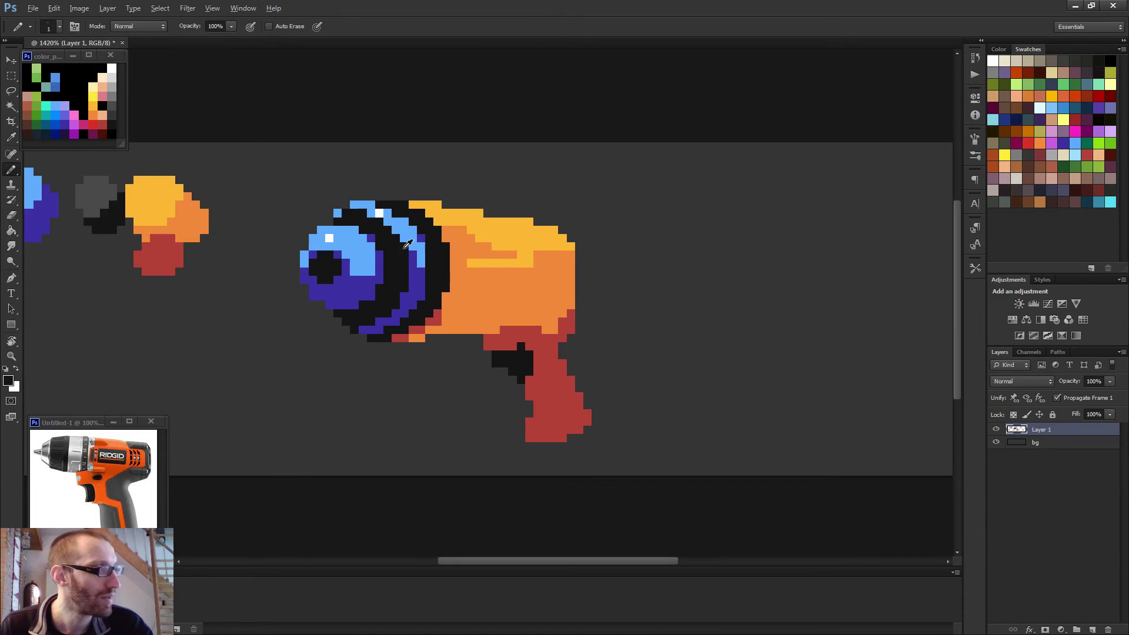
{"action": "scroll", "coordinate": [465, 298], "scroll_direction": "down", "scroll_amount": 5}
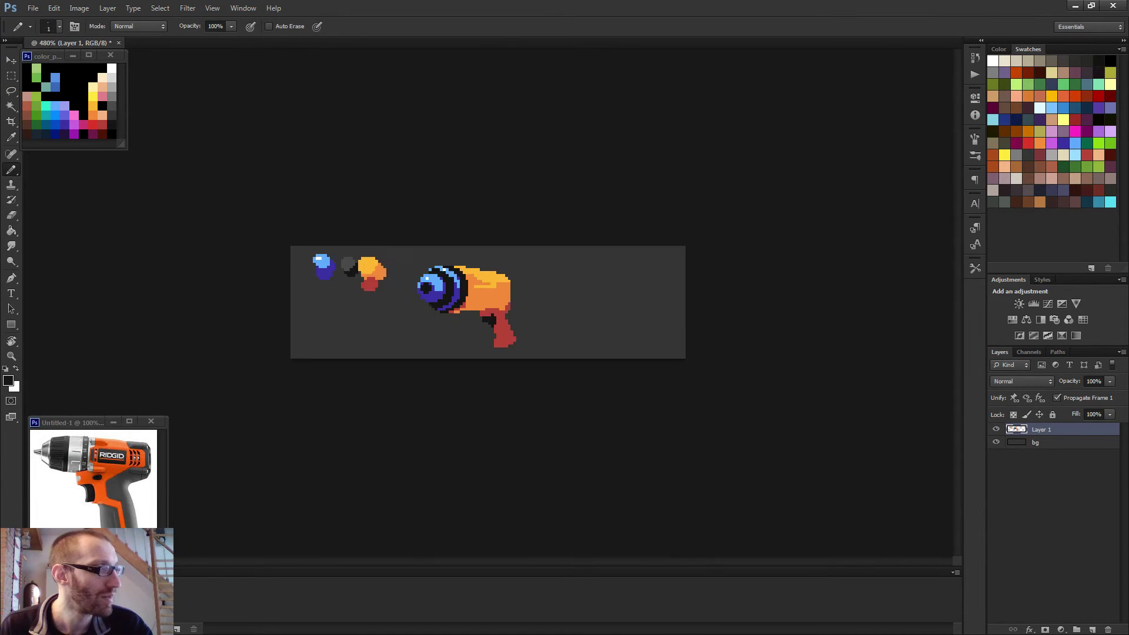
{"action": "scroll", "coordinate": [419, 297], "scroll_direction": "up", "scroll_amount": 4}
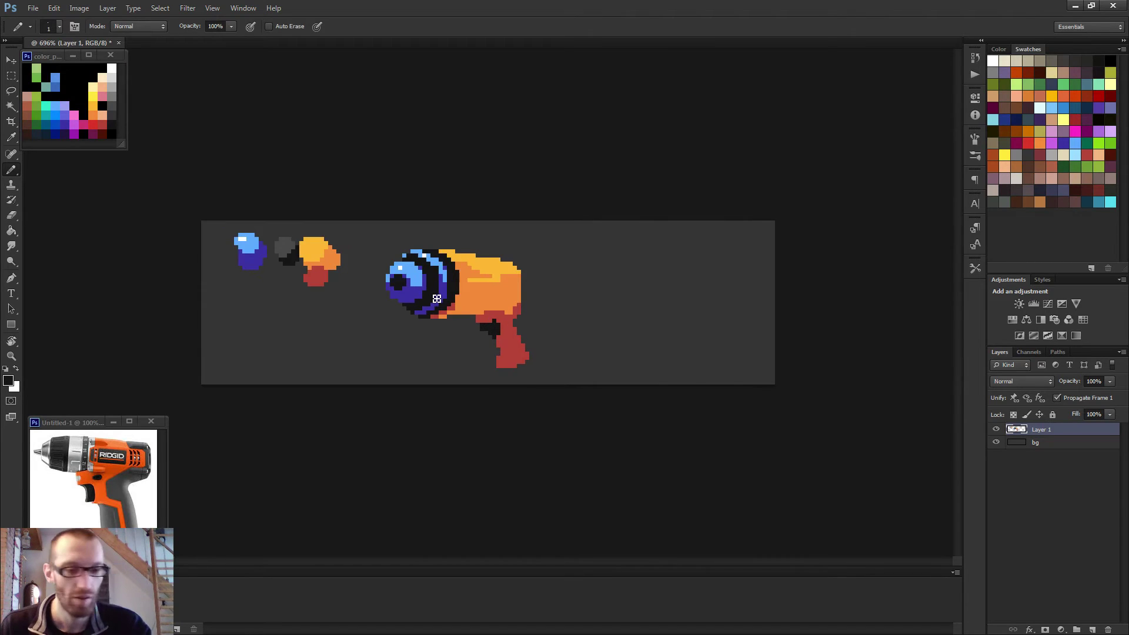
Widen the lower front end of the chuck's band with indigo pixels along its inner edge.
{"action": "left_click", "coordinate": [417, 280], "text": "alt"}
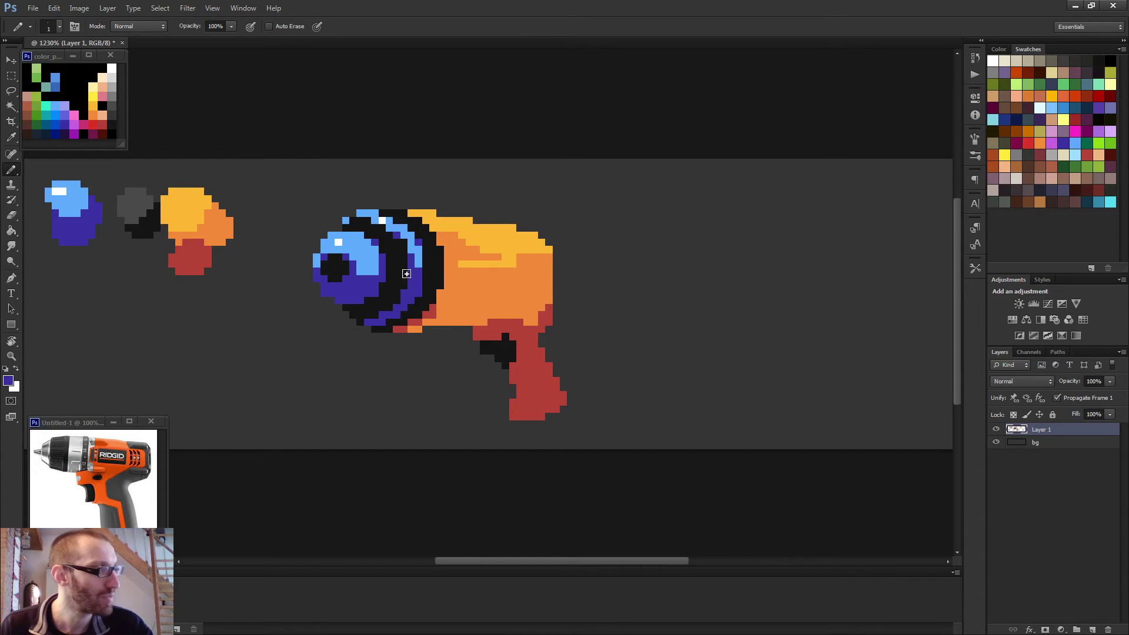
{"action": "scroll", "coordinate": [440, 306], "scroll_direction": "down", "scroll_amount": 2}
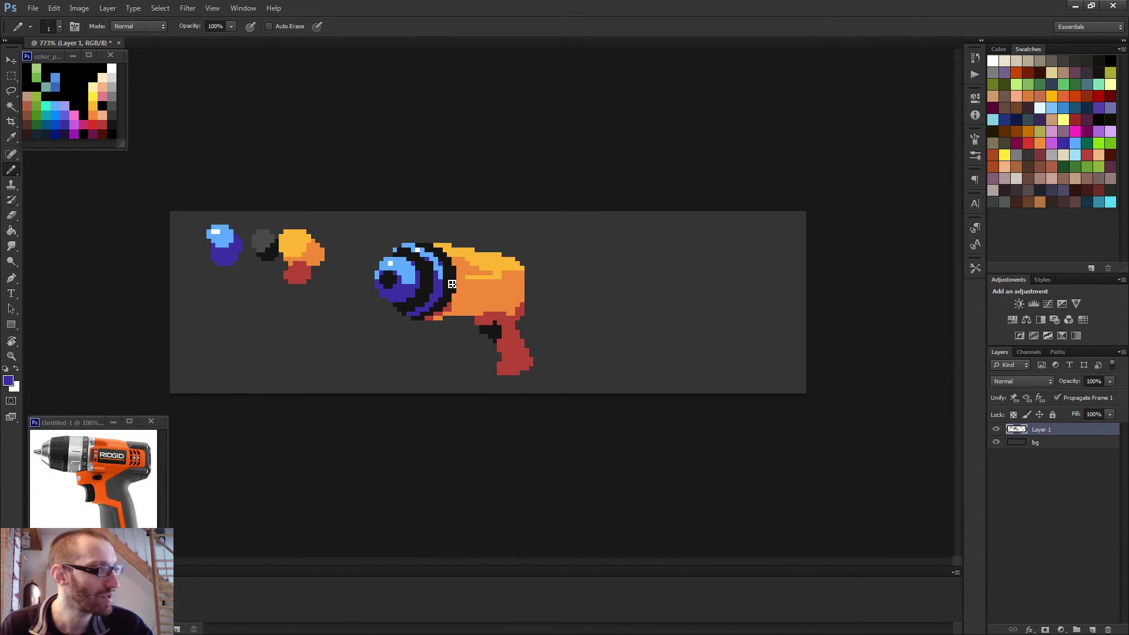
{"action": "scroll", "coordinate": [469, 332], "scroll_direction": "down", "scroll_amount": 2}
{"action": "scroll", "coordinate": [469, 332], "scroll_direction": "up", "scroll_amount": 3}
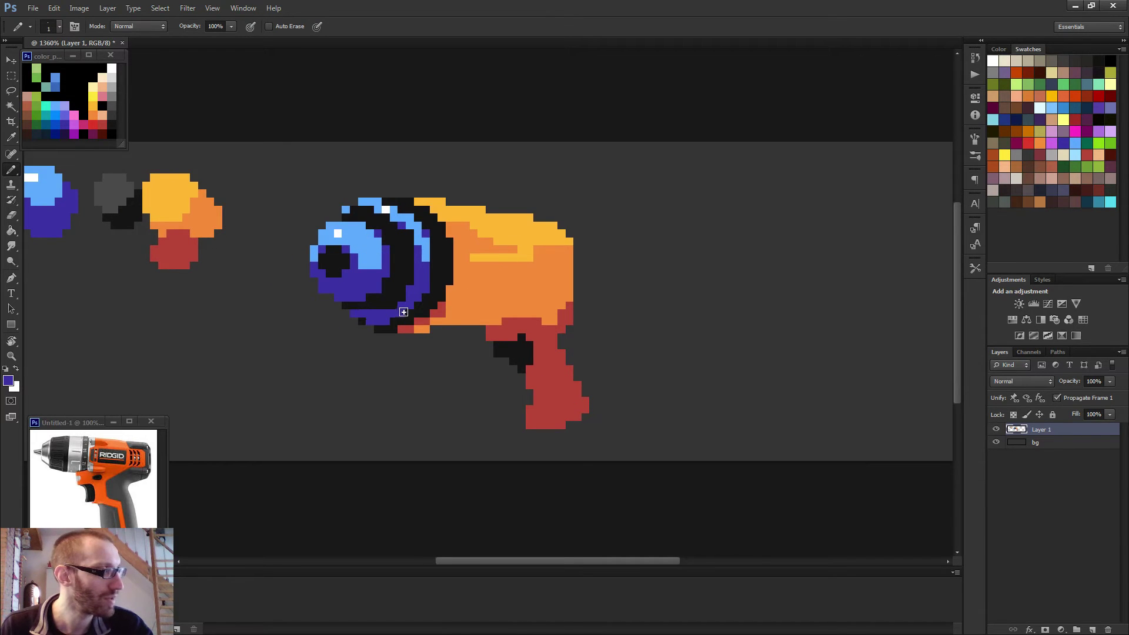
{"action": "scroll", "coordinate": [513, 321], "scroll_direction": "down", "scroll_amount": 3}
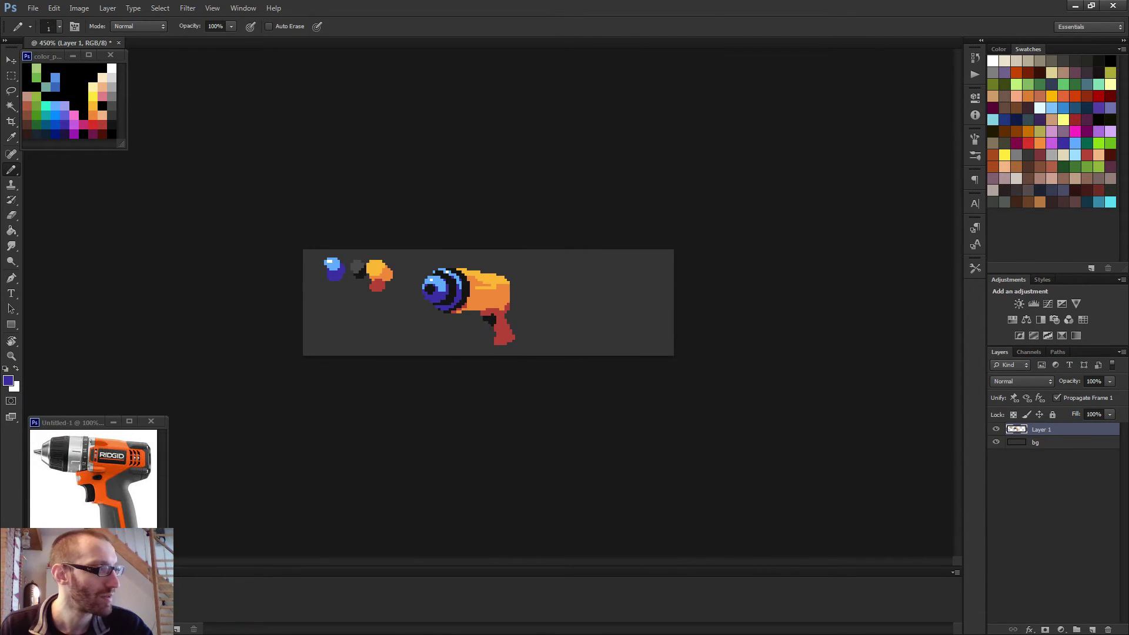
Add indigo shading beneath the light-blue highlight at the band's upper front and along the highlight's inner edge.
{"action": "scroll", "coordinate": [489, 304], "scroll_direction": "up", "scroll_amount": 2}
{"action": "scroll", "coordinate": [521, 325], "scroll_direction": "down", "scroll_amount": 3}
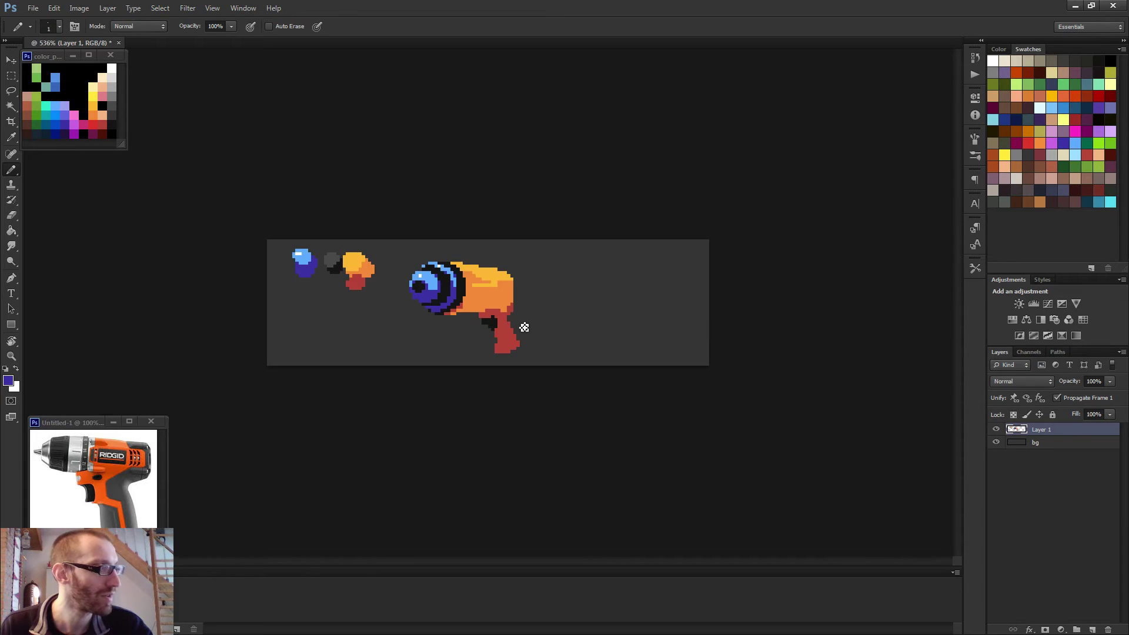
{"action": "scroll", "coordinate": [489, 302], "scroll_direction": "up", "scroll_amount": 3}
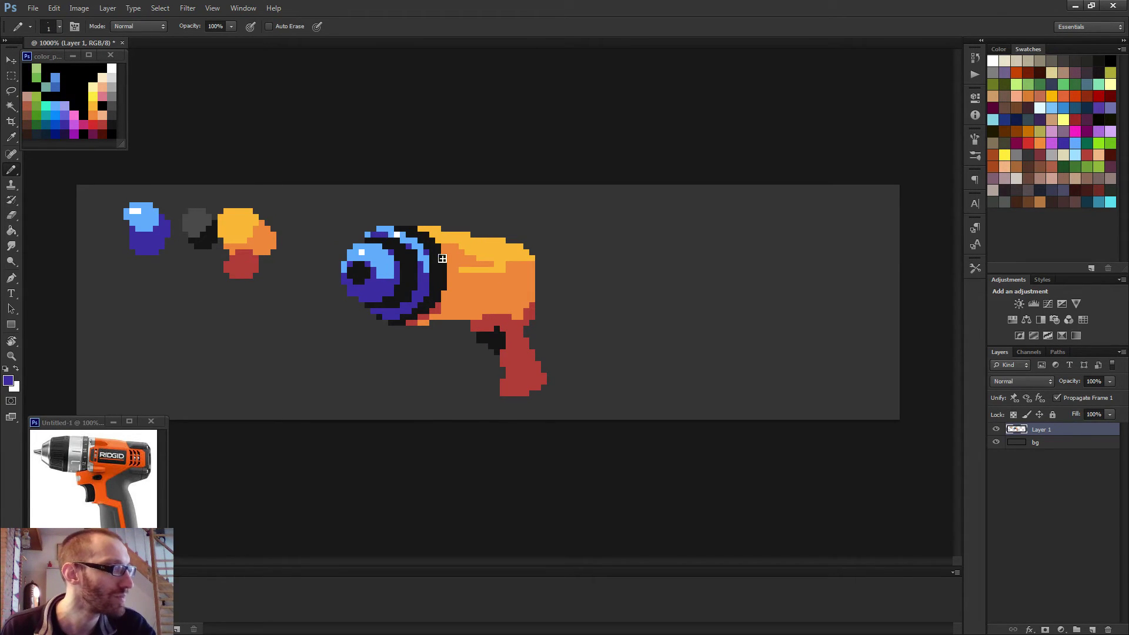
{"action": "scroll", "coordinate": [475, 297], "scroll_direction": "down", "scroll_amount": 3}
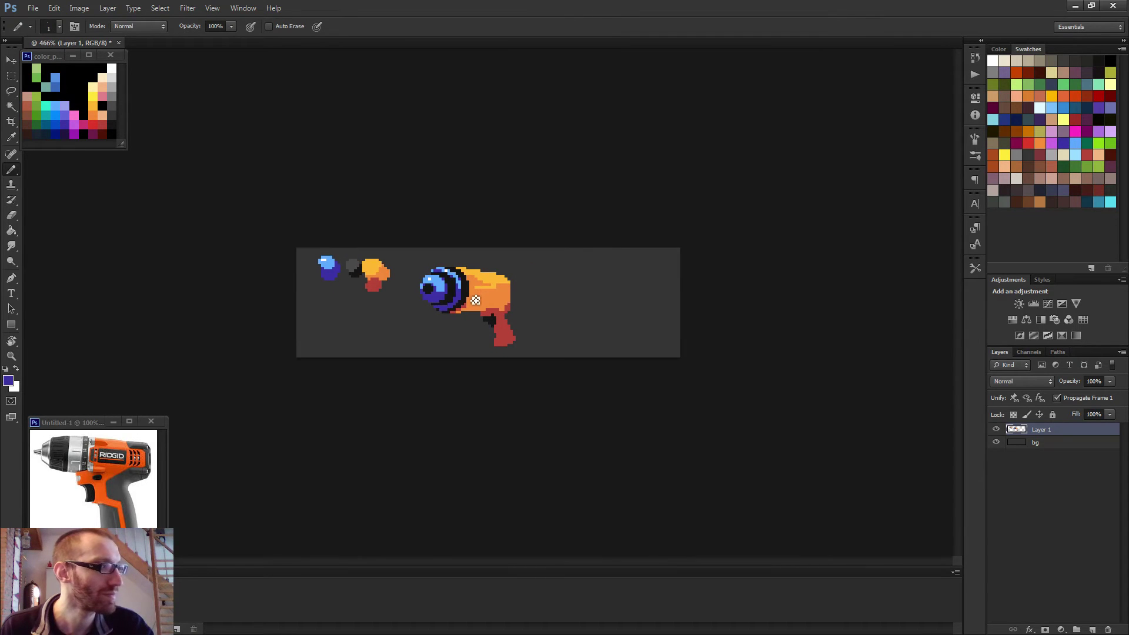
{"action": "scroll", "coordinate": [481, 301], "scroll_direction": "up", "scroll_amount": 3}
{"action": "mouse_move", "coordinate": [404, 241]}
{"action": "left_mouse_down"}
{"action": "mouse_move", "coordinate": [413, 235]}
{"action": "mouse_move", "coordinate": [416, 253]}
{"action": "left_mouse_up"}
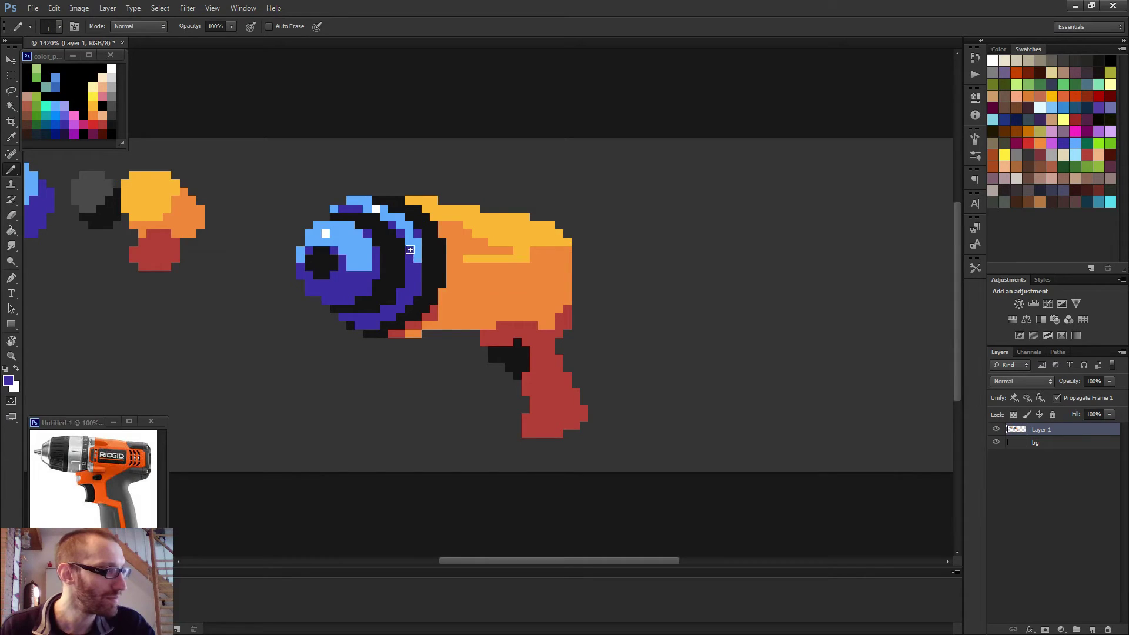
Examine the reshaped chuck band and the whole drill sprite at several magnifications.
{"action": "scroll", "coordinate": [443, 279], "scroll_direction": "down", "scroll_amount": 3}
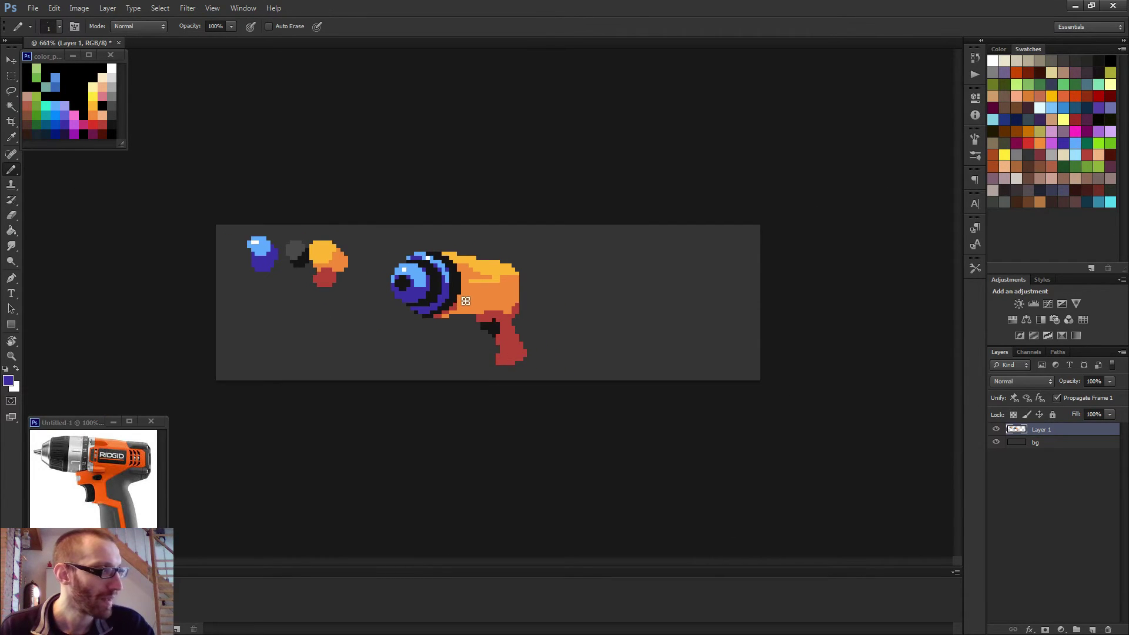
{"action": "scroll", "coordinate": [466, 302], "scroll_direction": "up", "scroll_amount": 2}
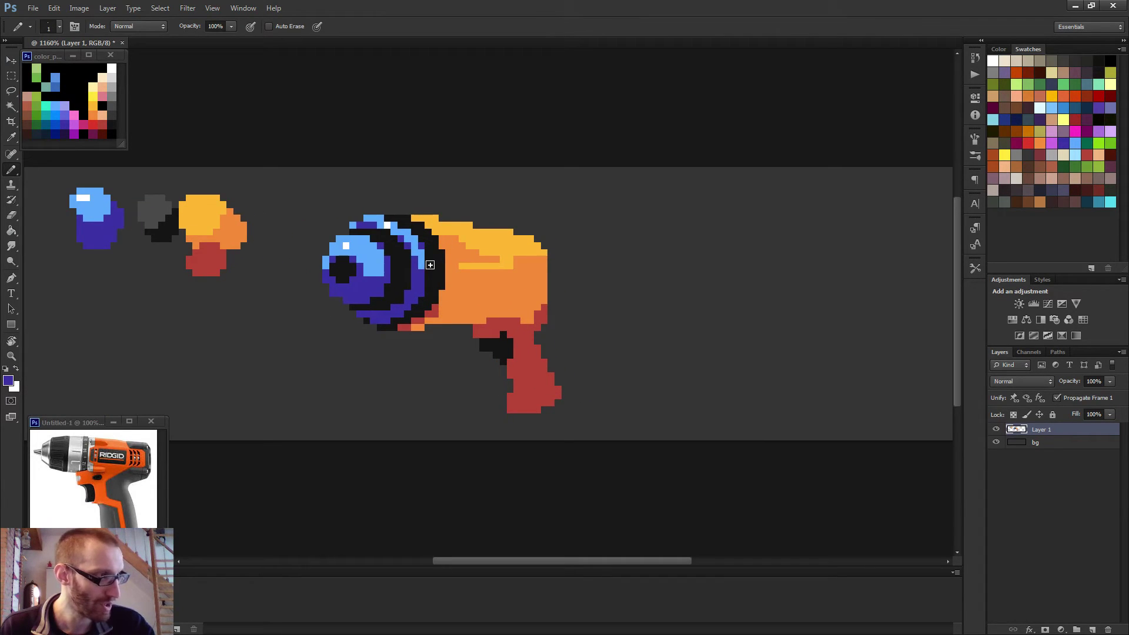
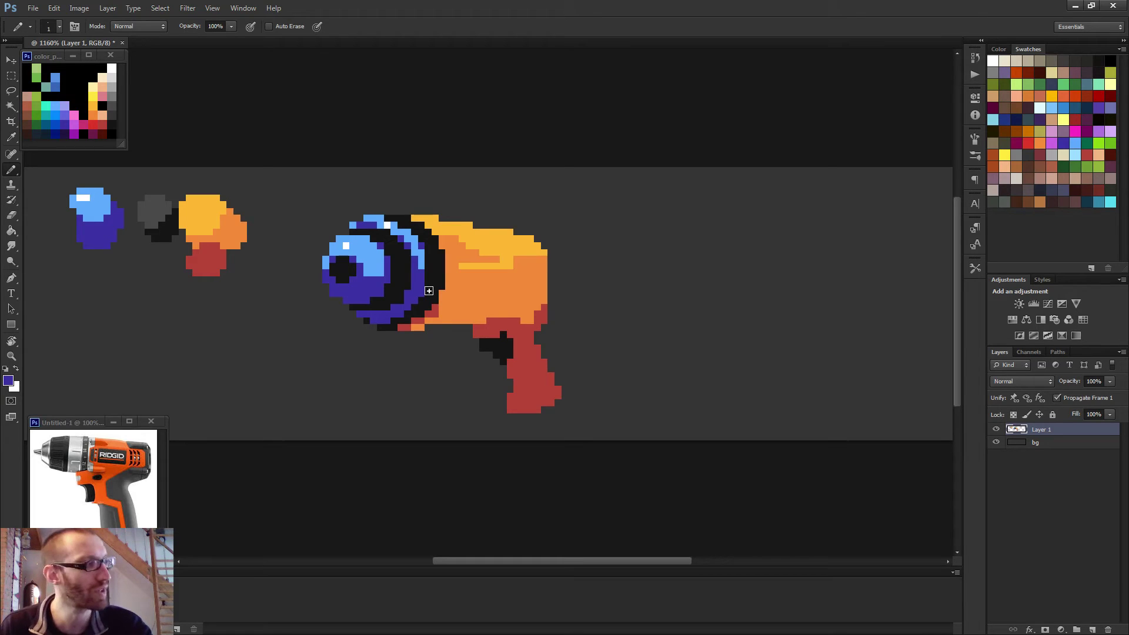
{"action": "scroll", "coordinate": [428, 291], "scroll_direction": "up", "scroll_amount": 1}
{"action": "scroll", "coordinate": [427, 295], "scroll_direction": "down", "scroll_amount": 2}
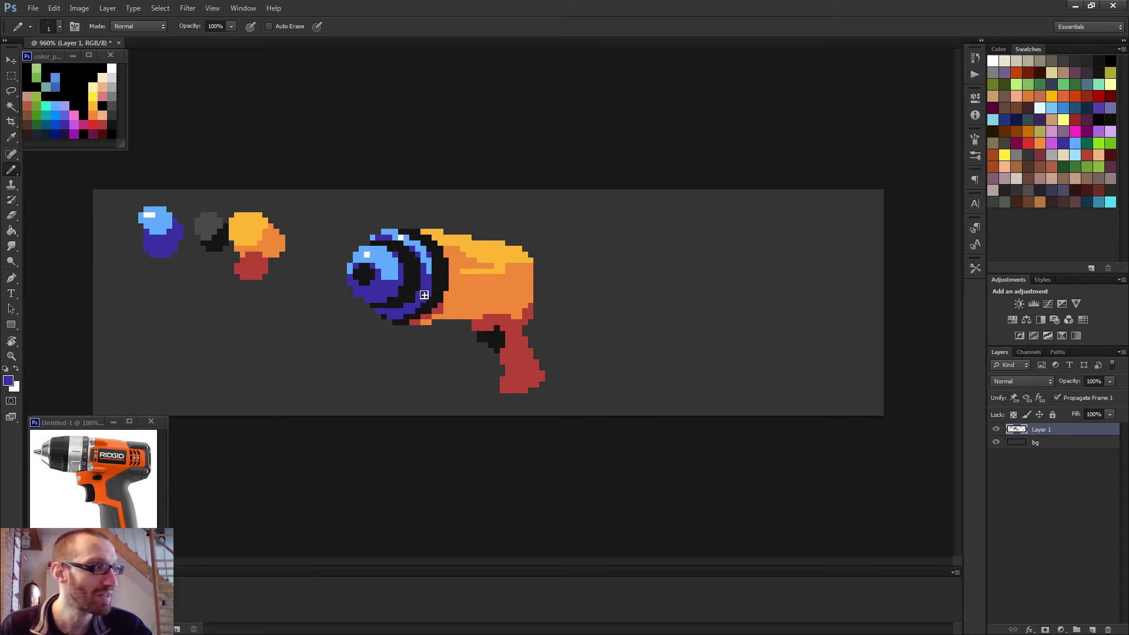
{"action": "scroll", "coordinate": [458, 293], "scroll_direction": "down", "scroll_amount": 2}
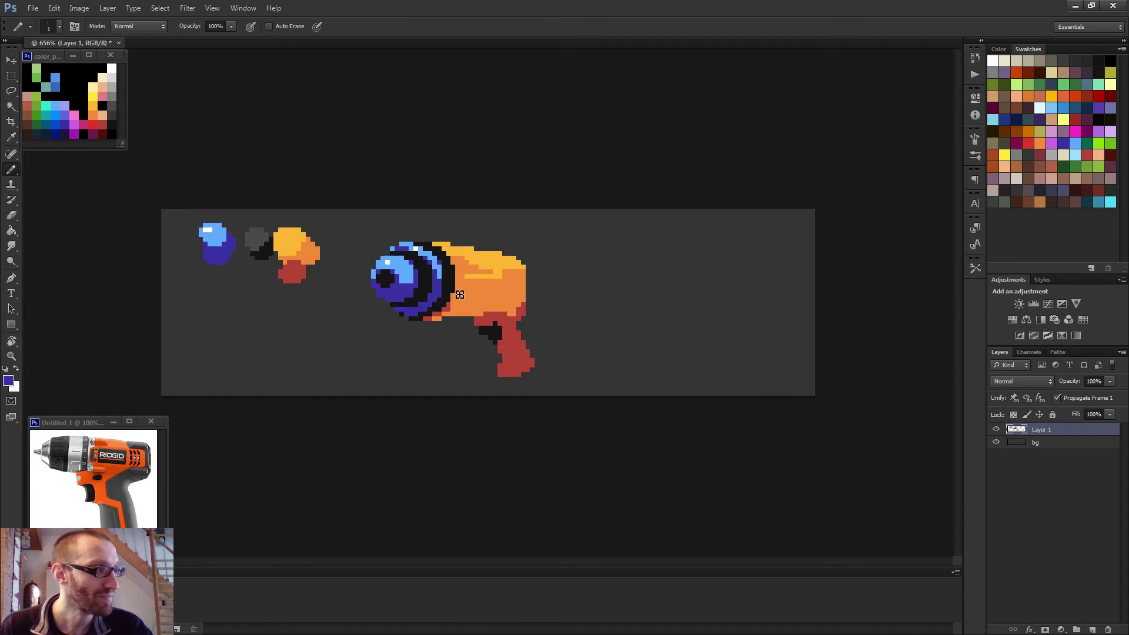
Examine the drill sprite's shading and silhouette at several zoom levels.
{"action": "scroll", "coordinate": [459, 294], "scroll_direction": "down", "scroll_amount": 1}
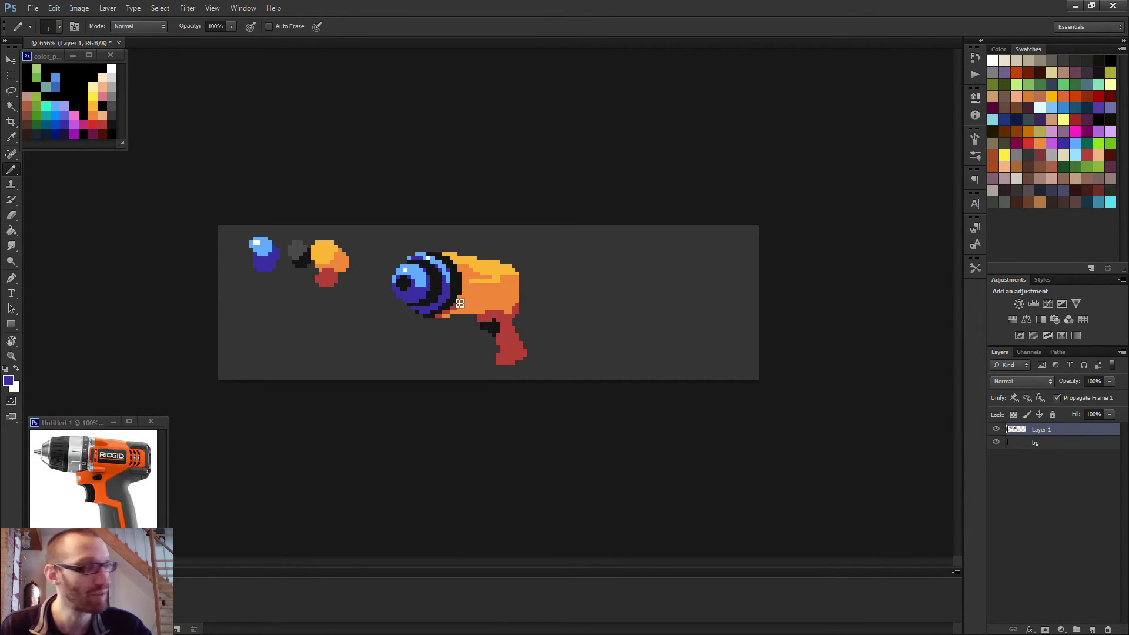
{"action": "scroll", "coordinate": [459, 304], "scroll_direction": "up", "scroll_amount": 3}
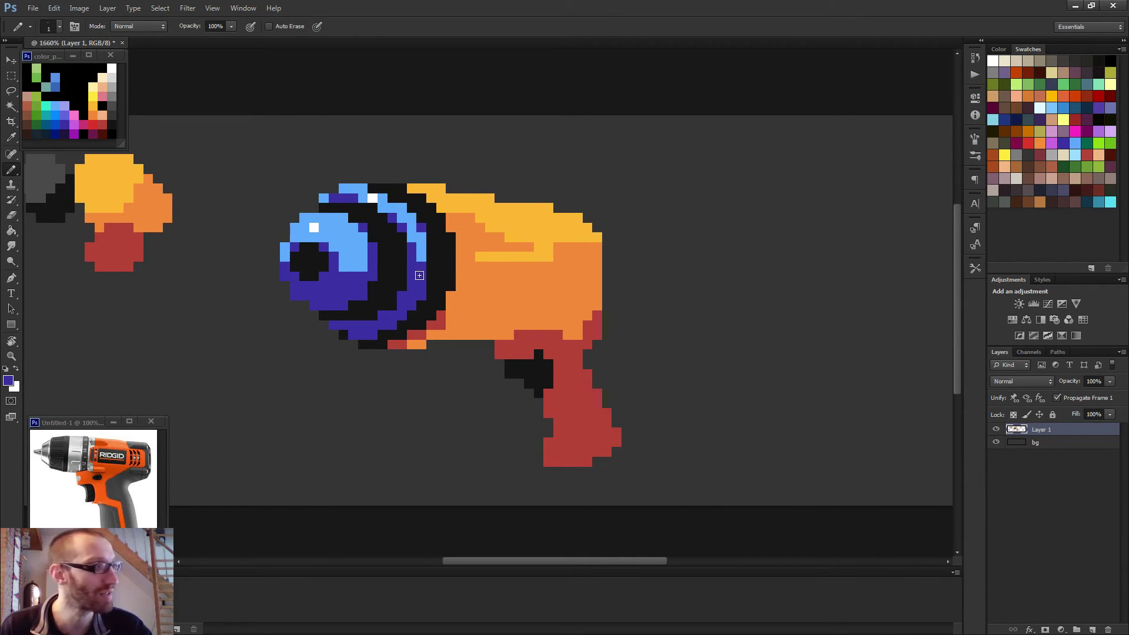
{"action": "scroll", "coordinate": [429, 290], "scroll_direction": "down", "scroll_amount": 3}
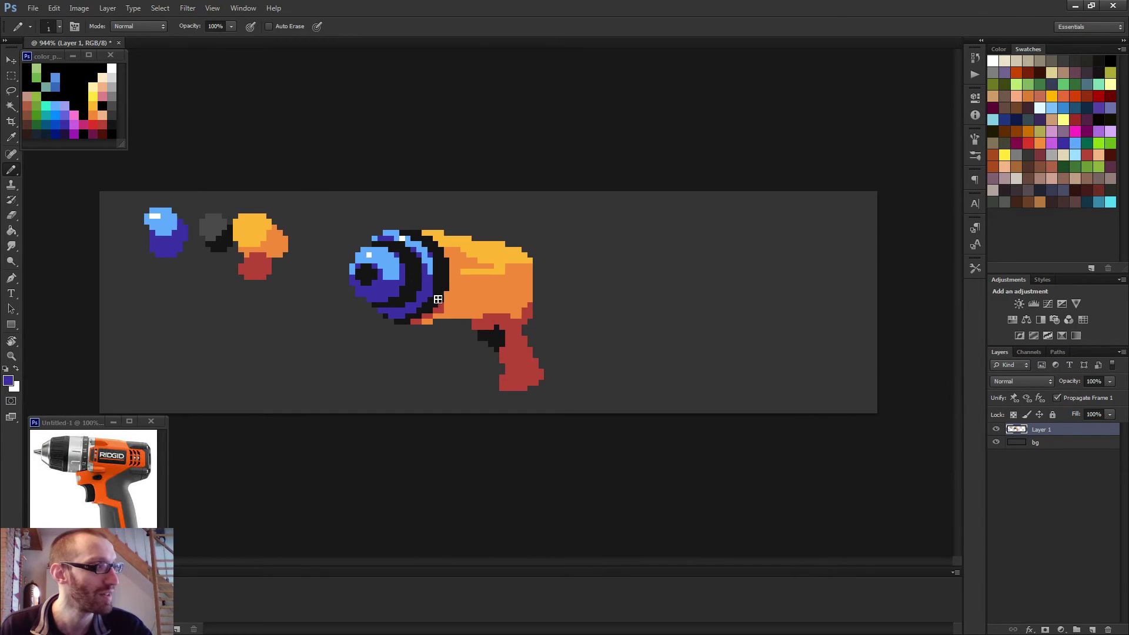
{"action": "scroll", "coordinate": [438, 299], "scroll_direction": "down", "scroll_amount": 2}
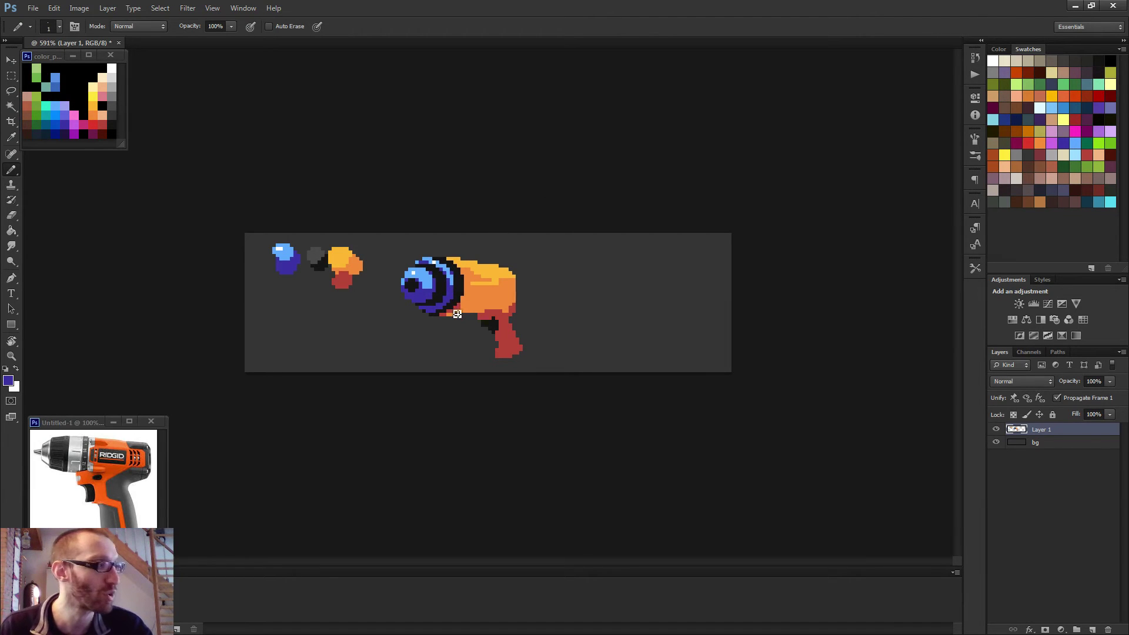
{"action": "scroll", "coordinate": [458, 314], "scroll_direction": "up", "scroll_amount": 5}
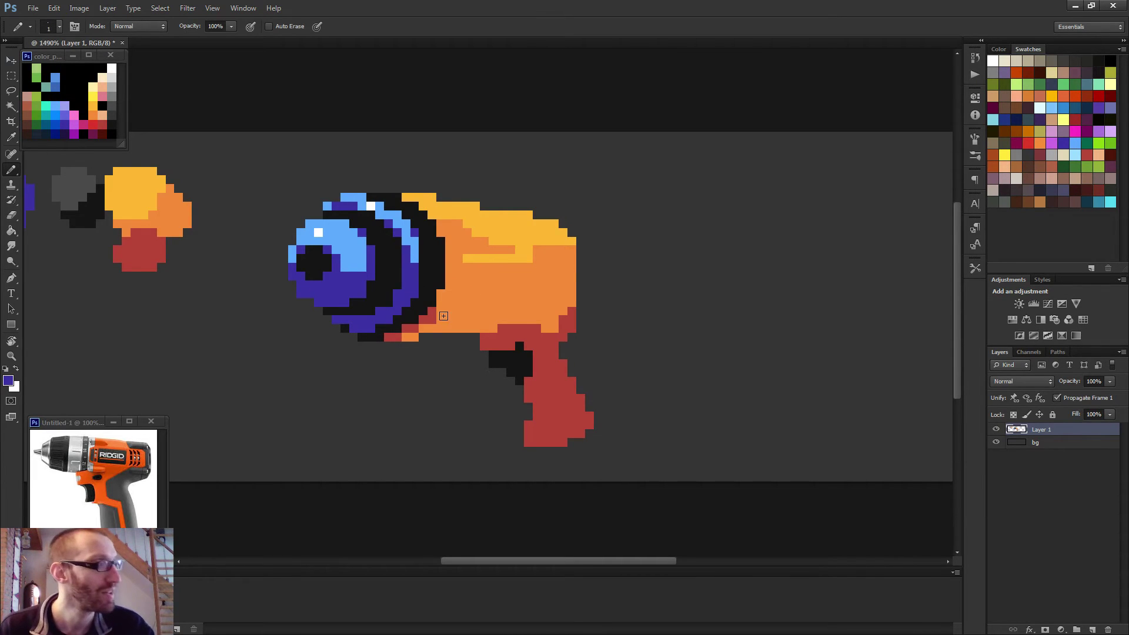
{"action": "left_click", "coordinate": [429, 321], "text": "alt"}
{"action": "scroll", "coordinate": [460, 306], "scroll_direction": "down", "scroll_amount": 3}
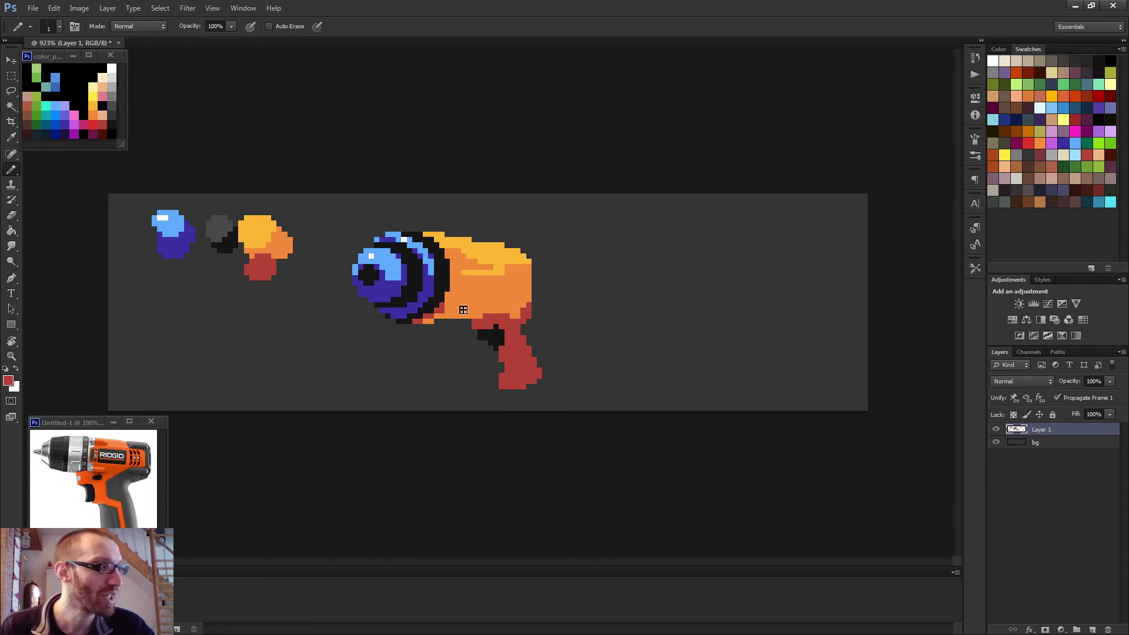
{"action": "scroll", "coordinate": [463, 310], "scroll_direction": "down", "scroll_amount": 2}
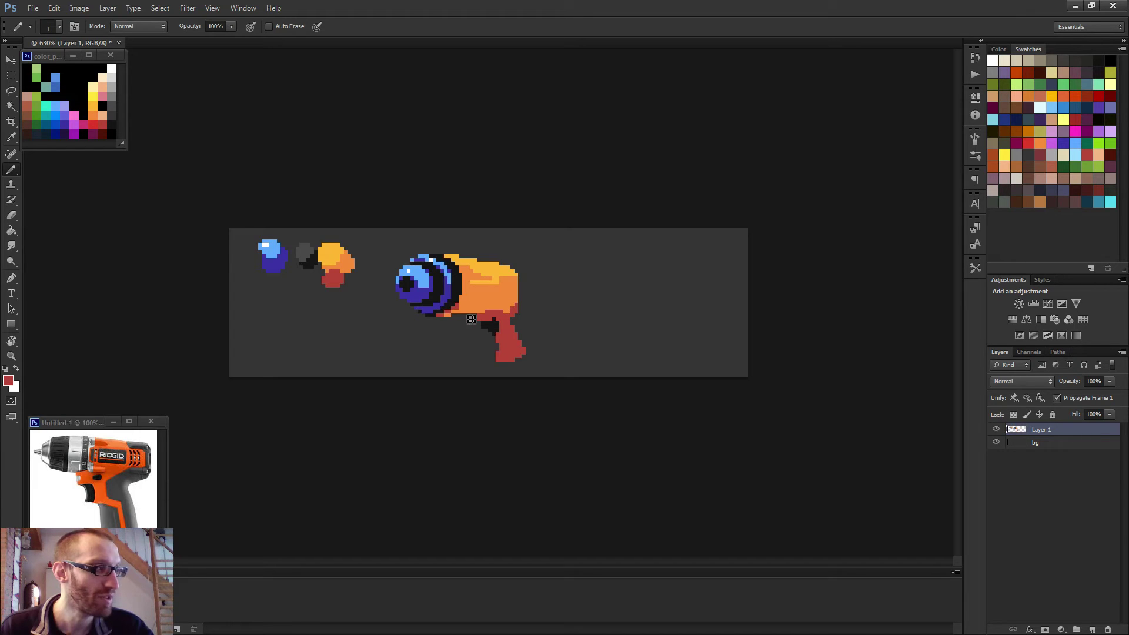
{"action": "scroll", "coordinate": [471, 320], "scroll_direction": "up", "scroll_amount": 2}
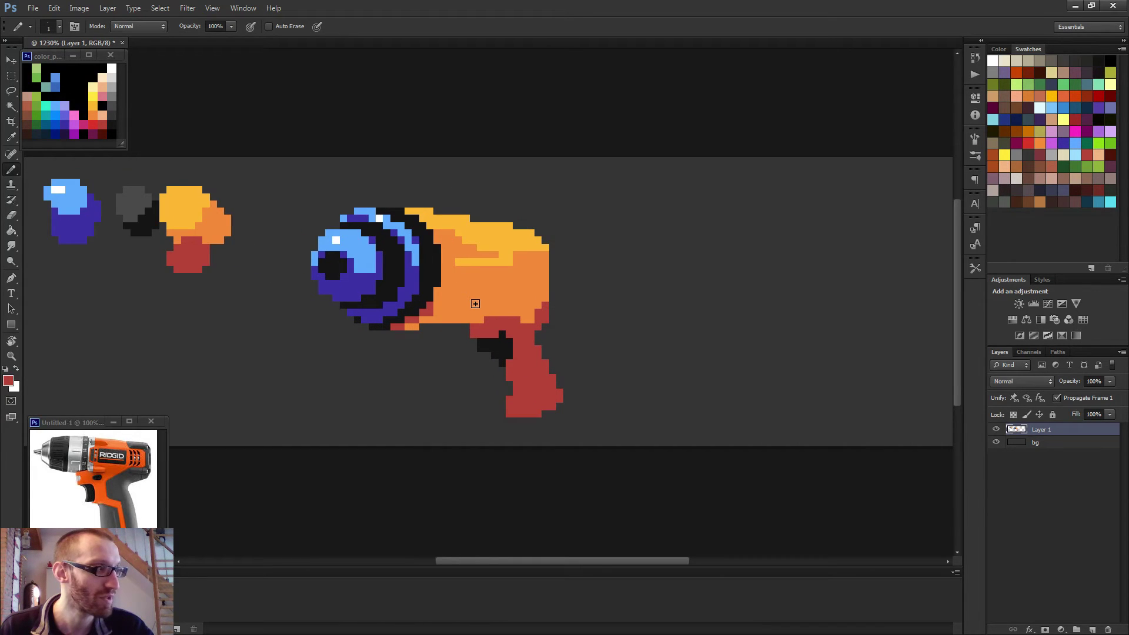
{"action": "scroll", "coordinate": [479, 309], "scroll_direction": "up", "scroll_amount": 1}
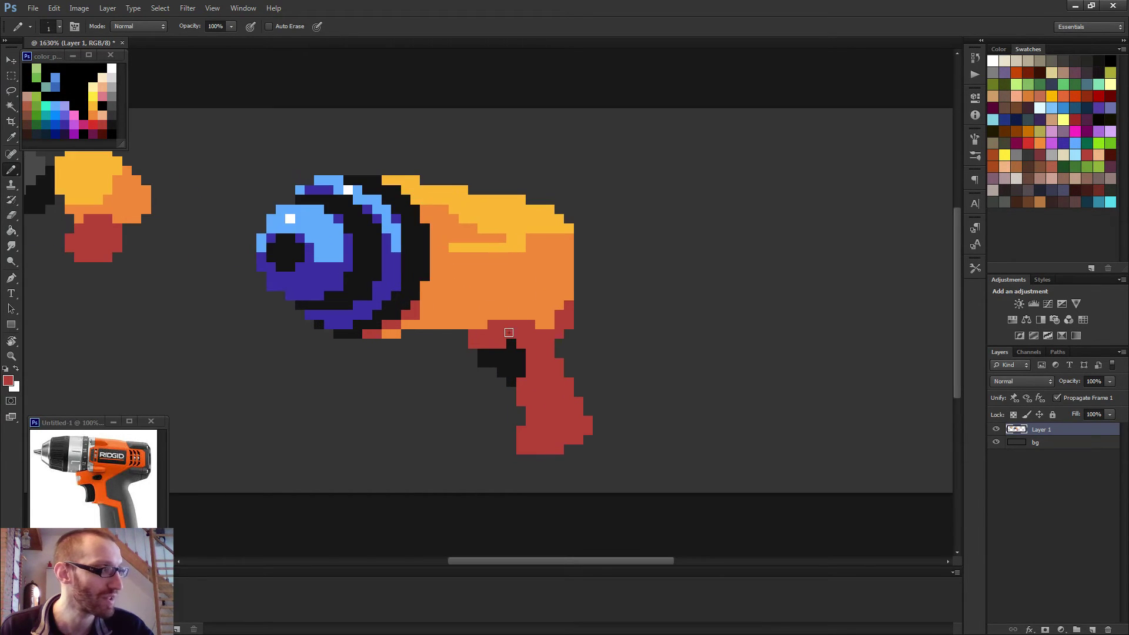
{"action": "scroll", "coordinate": [556, 336], "scroll_direction": "down", "scroll_amount": 1}
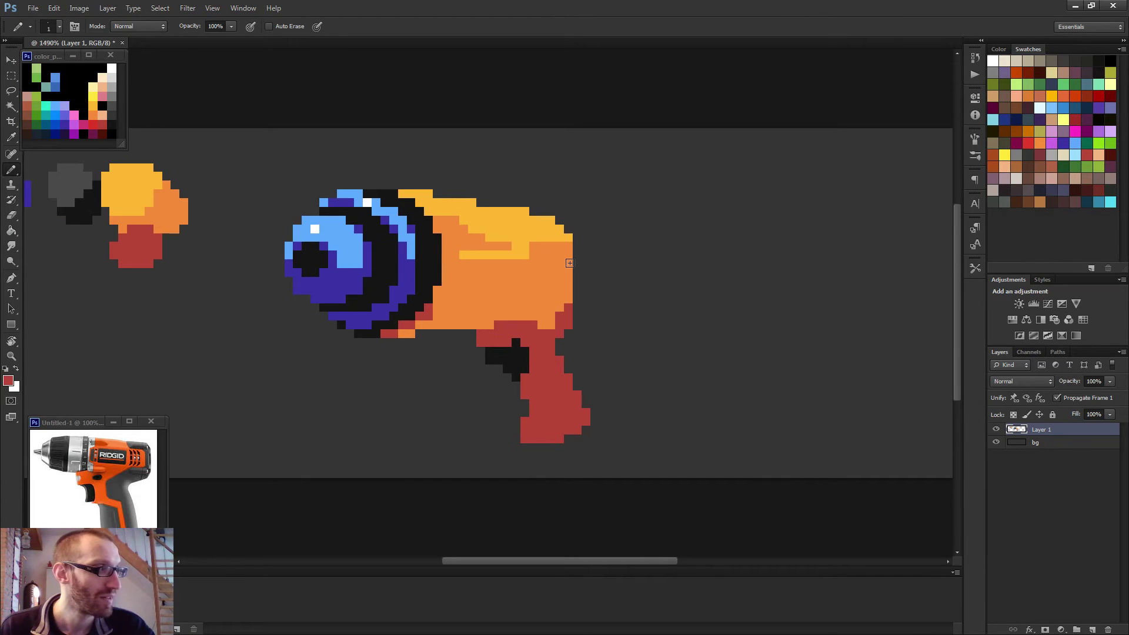
Erase the corner pixel at the drill body's upper rear and extend the yellow highlight down along the back edge.
{"action": "key", "text": "e"}
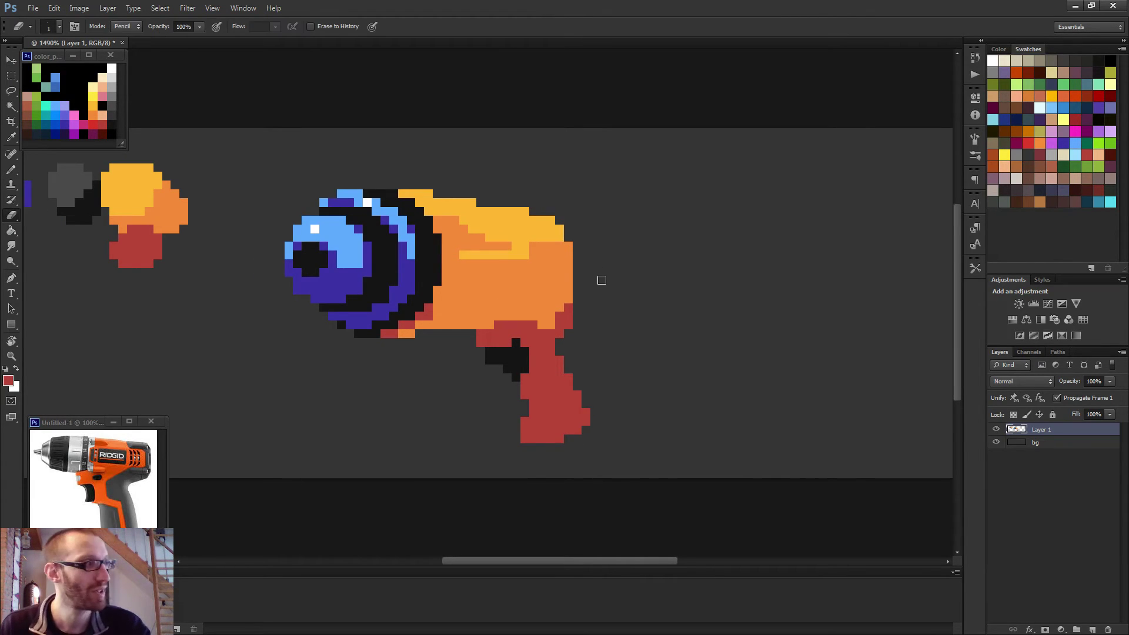
{"action": "key", "text": "b"}
{"action": "left_click", "coordinate": [558, 239], "text": "alt"}
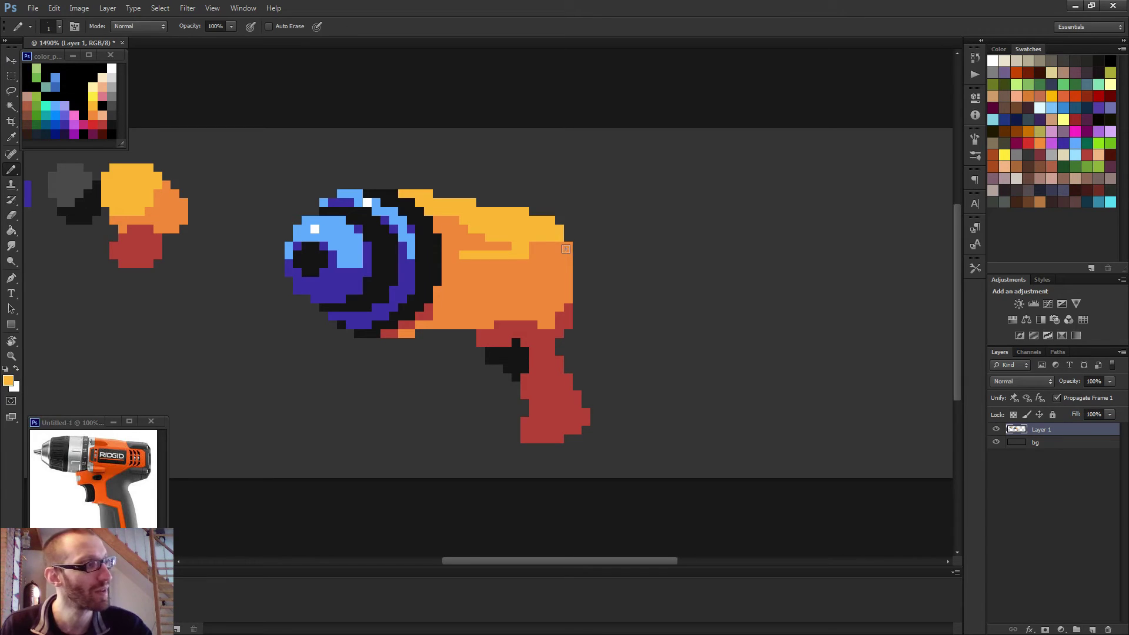
{"action": "mouse_move", "coordinate": [568, 246]}
{"action": "left_mouse_down"}
{"action": "mouse_move", "coordinate": [554, 251]}
{"action": "mouse_move", "coordinate": [568, 256]}
{"action": "left_mouse_up"}
{"action": "scroll", "coordinate": [557, 320], "scroll_direction": "down", "scroll_amount": 10}
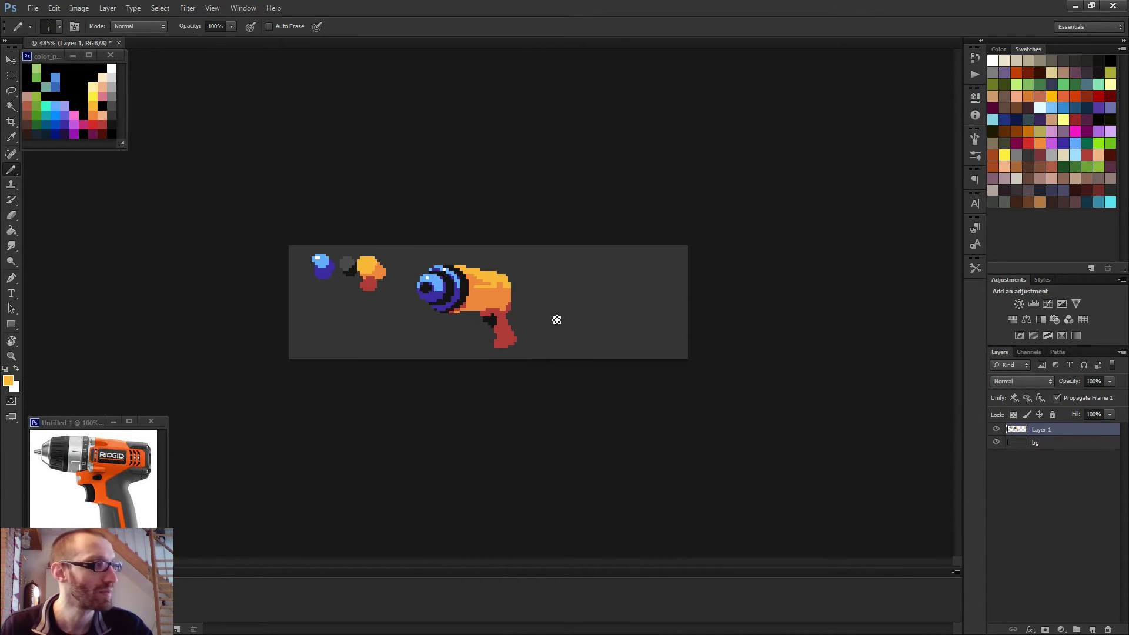
Raise the front end of the yellow highlight streak on the drill body by one pixel, filling beneath it with orange.
{"action": "scroll", "coordinate": [473, 277], "scroll_direction": "up", "scroll_amount": 5}
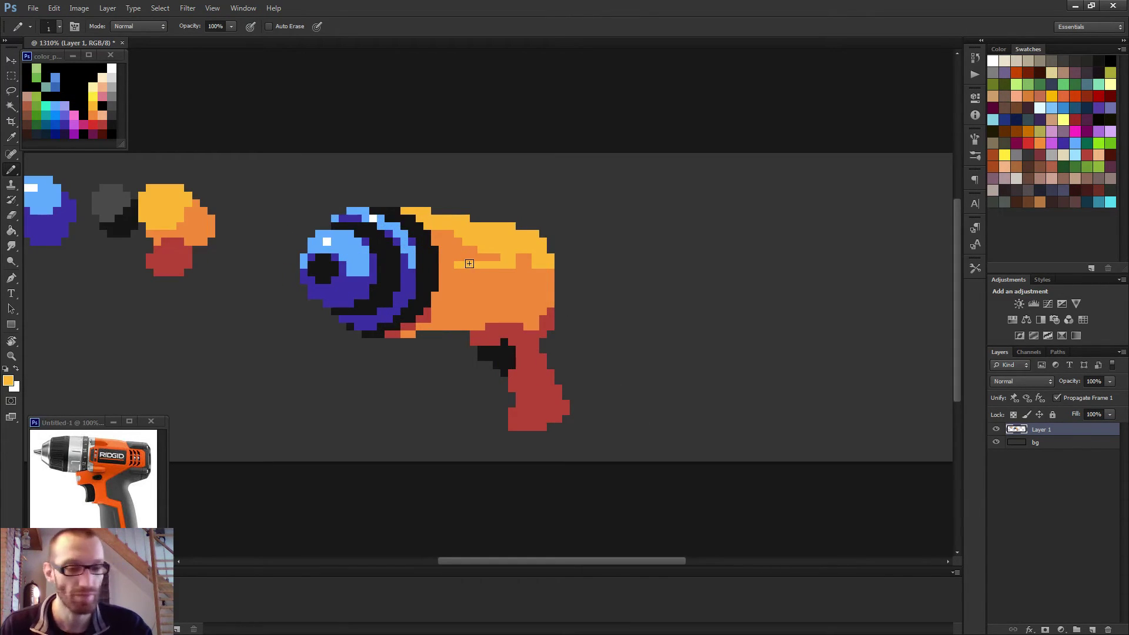
{"action": "mouse_move", "coordinate": [467, 260]}
{"action": "left_mouse_down"}
{"action": "mouse_move", "coordinate": [455, 261]}
{"action": "mouse_move", "coordinate": [476, 277]}
{"action": "left_mouse_up"}
{"action": "left_click", "coordinate": [460, 269], "text": "alt"}
{"action": "scroll", "coordinate": [506, 294], "scroll_direction": "down", "scroll_amount": 5}
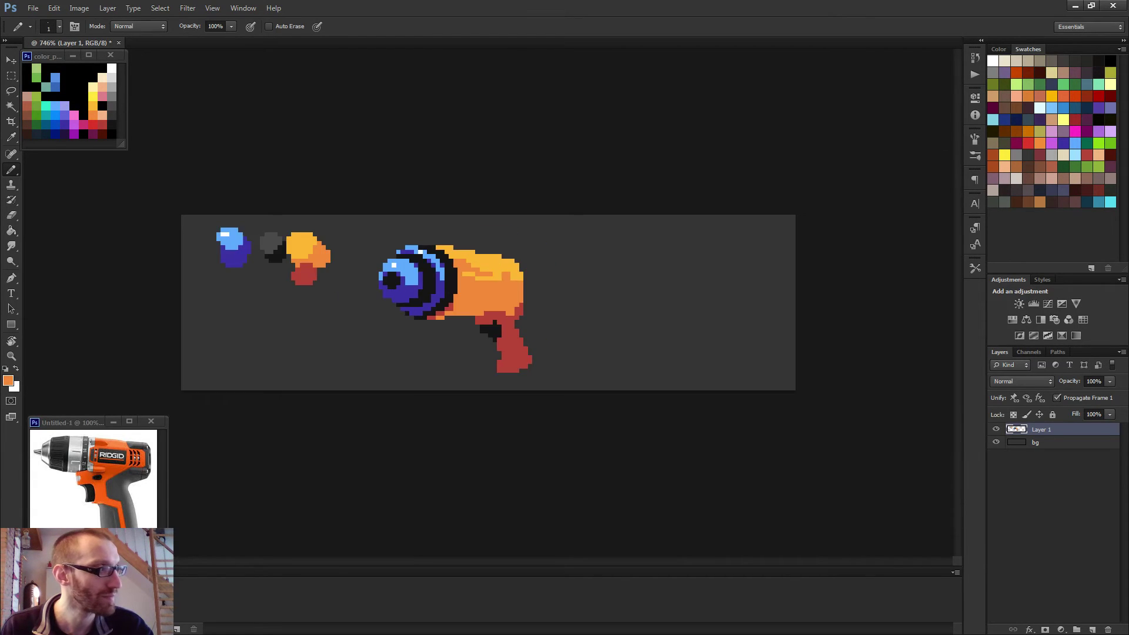
{"action": "scroll", "coordinate": [536, 316], "scroll_direction": "down", "scroll_amount": 2}
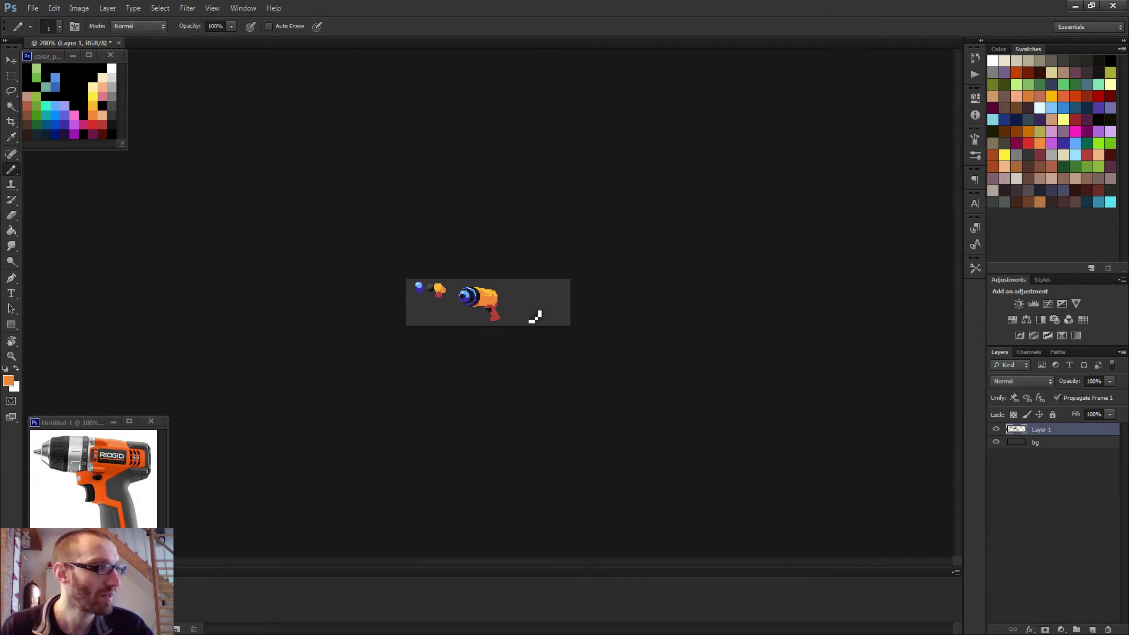
Draw a straight horizontal drill bit out of the chuck's black hole with a 2 px pencil in the palette's dark grey.
{"action": "scroll", "coordinate": [497, 320], "scroll_direction": "up", "scroll_amount": 5}
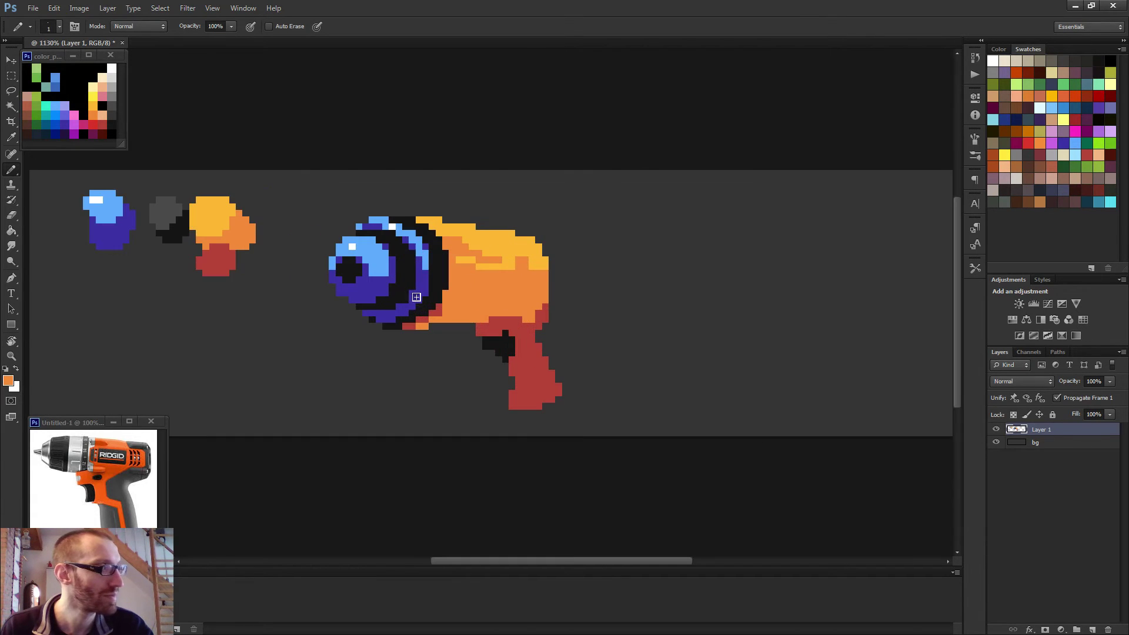
{"action": "left_click", "coordinate": [372, 283], "text": "alt"}
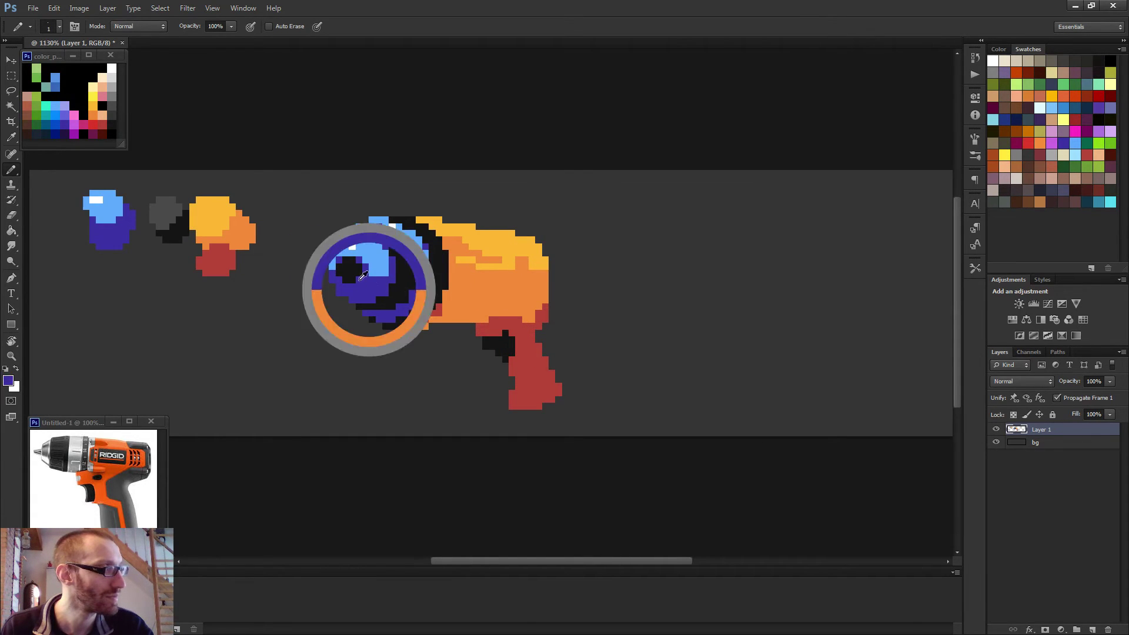
{"action": "left_click", "coordinate": [170, 206], "text": "alt"}
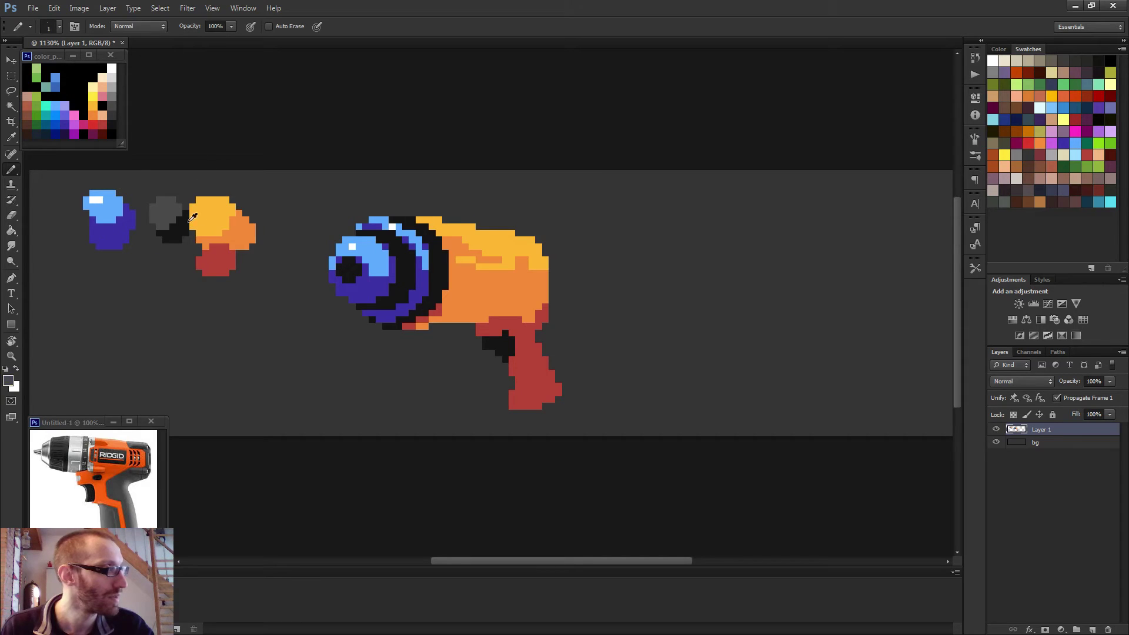
{"action": "right_click", "coordinate": [350, 272], "text": "alt"}
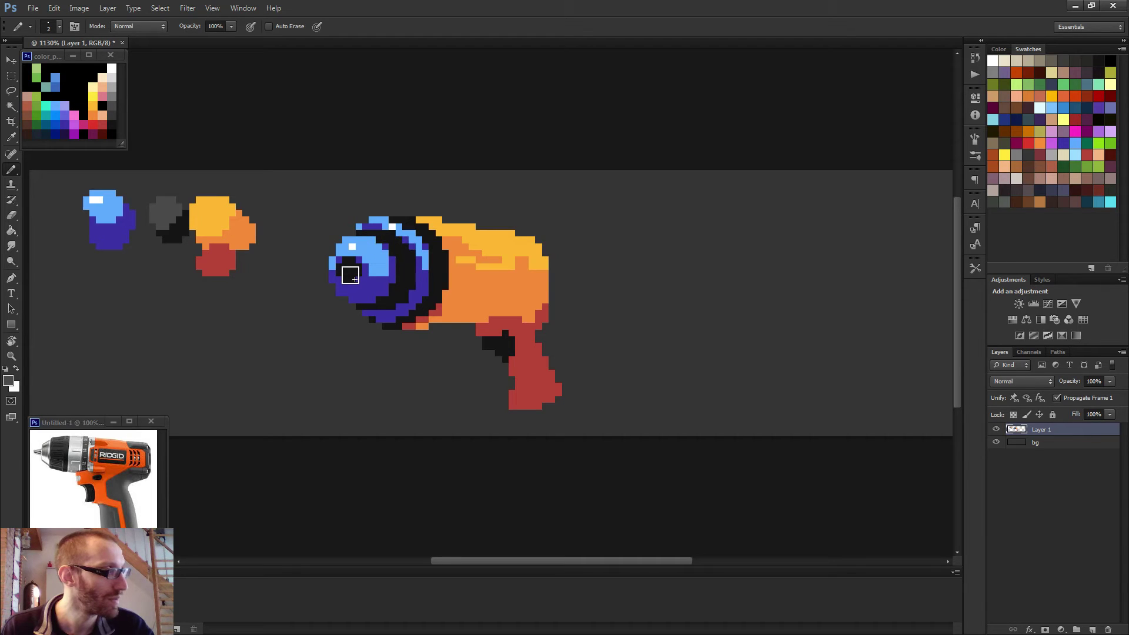
{"action": "left_click", "coordinate": [349, 270]}
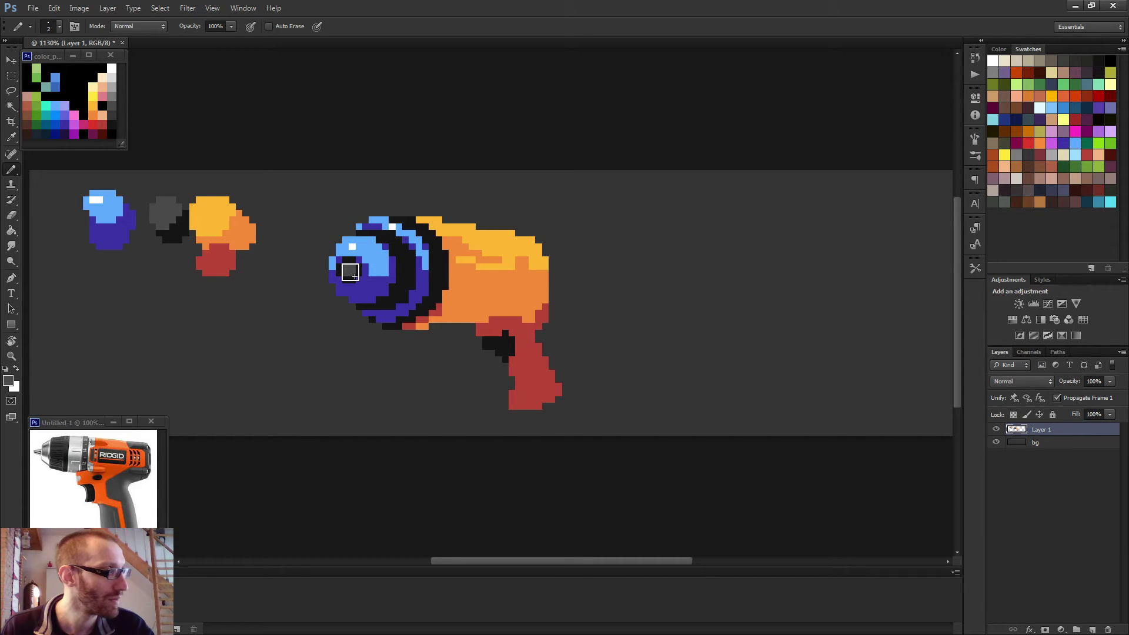
{"action": "left_click", "coordinate": [291, 270], "text": "shift"}
{"action": "scroll", "coordinate": [350, 287], "scroll_direction": "down", "scroll_amount": 4}
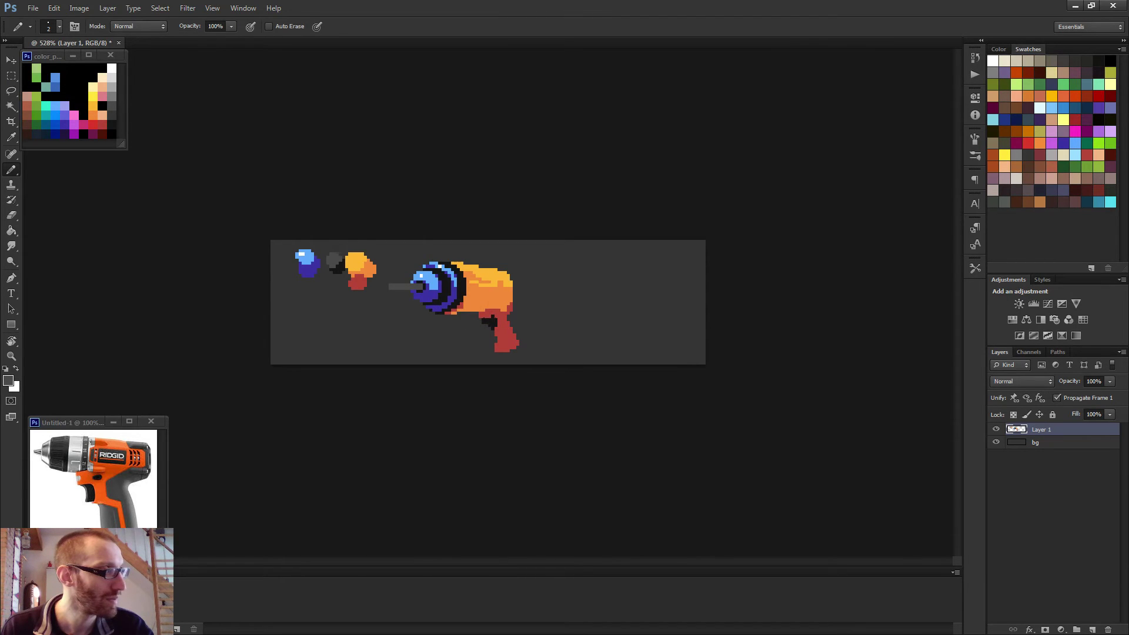
{"action": "scroll", "coordinate": [471, 300], "scroll_direction": "up", "scroll_amount": 4}
Try to shift the outer end of the drill bit up by one pixel using a 7 × 6 px selection.
{"action": "key", "text": "m"}
{"action": "left_click_drag", "start_coordinate": [252, 248], "coordinate": [301, 292]}
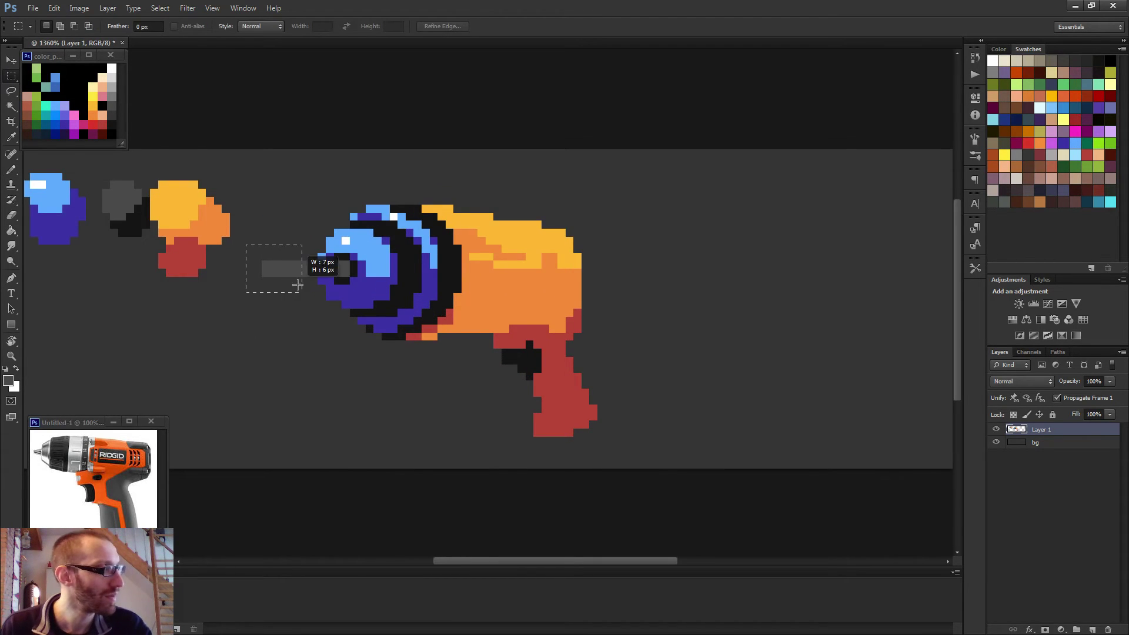
{"action": "key", "text": "v"}
{"action": "key", "text": "Up"}
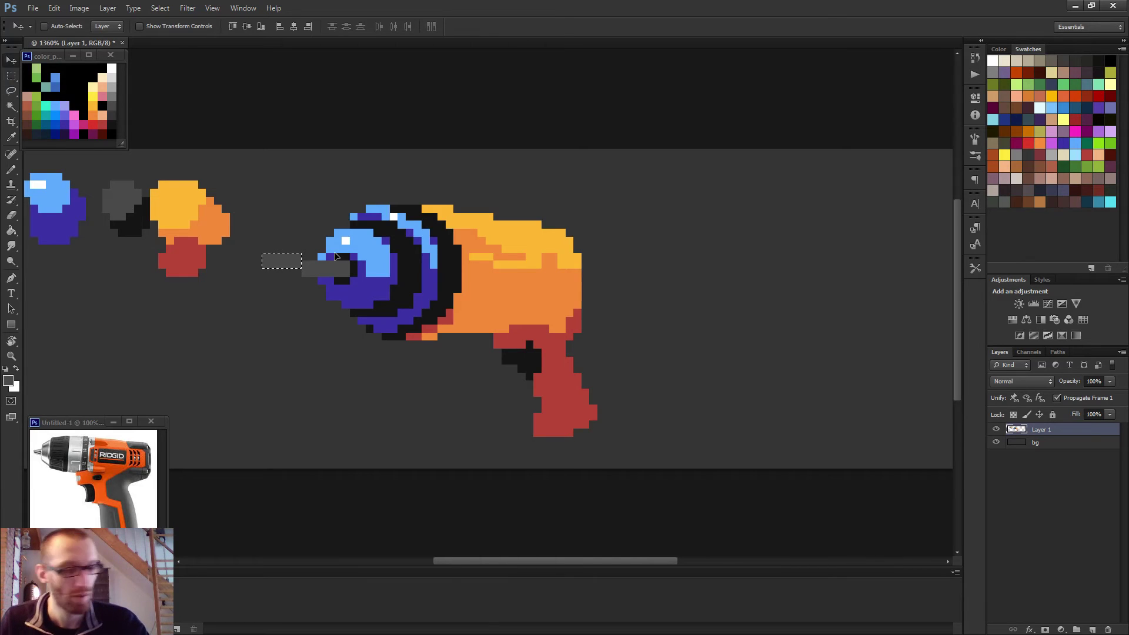
{"action": "key", "text": "b"}
{"action": "key", "text": "ctrl+d"}
{"action": "scroll", "coordinate": [341, 244], "scroll_direction": "up", "scroll_amount": 2}
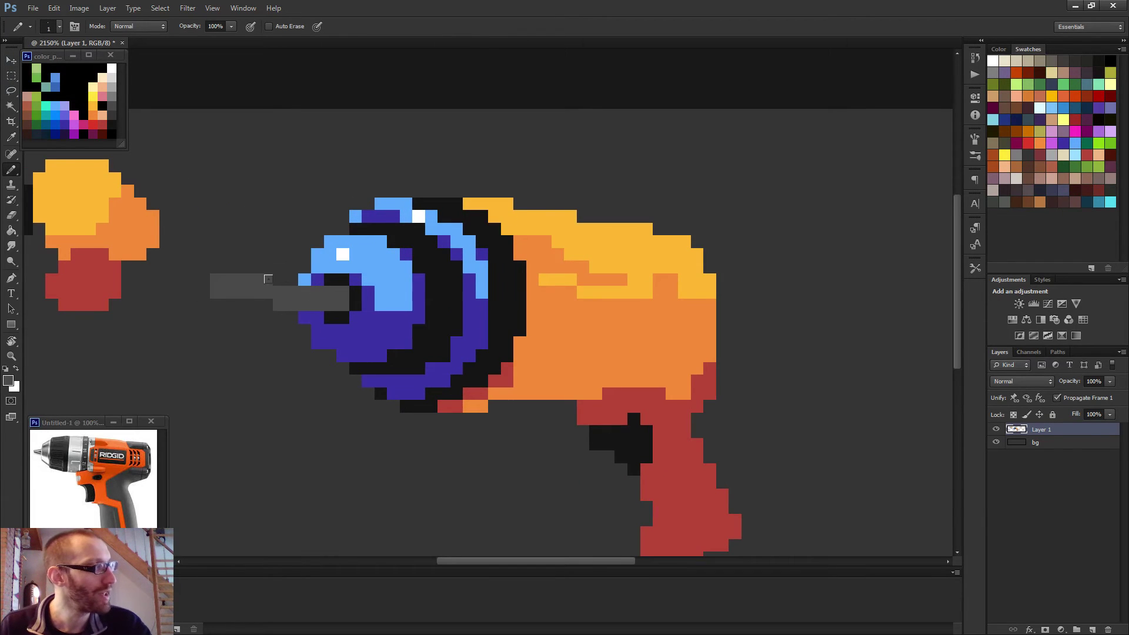
{"action": "scroll", "coordinate": [281, 305], "scroll_direction": "down", "scroll_amount": 3}
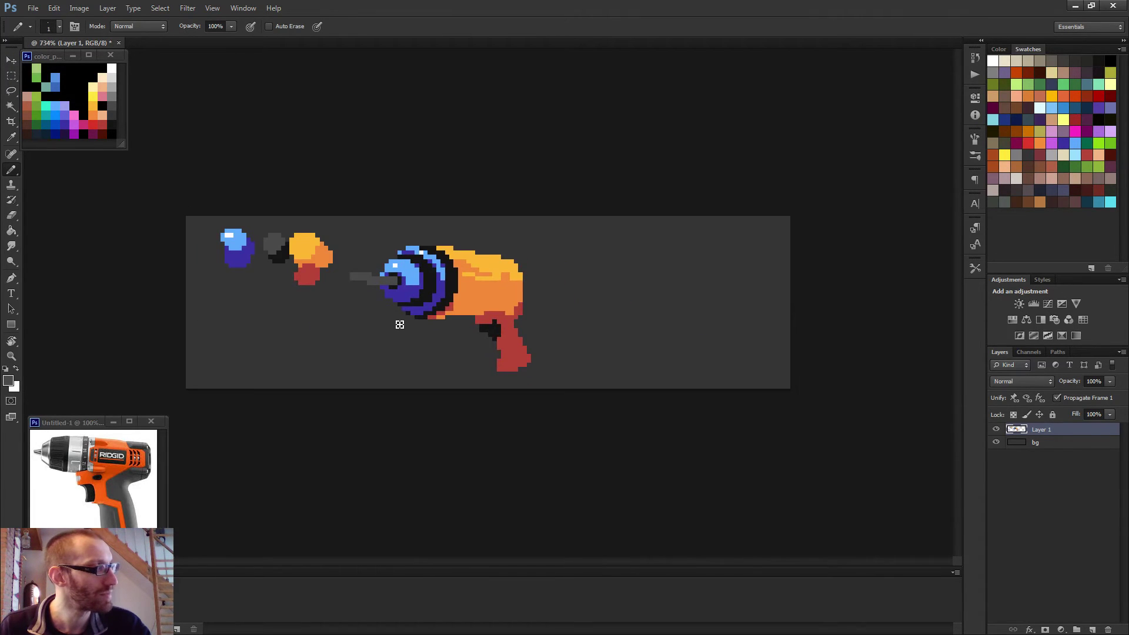
{"action": "scroll", "coordinate": [399, 323], "scroll_direction": "up", "scroll_amount": 2}
Select a 7 × 8 px area around the drill bit's outer end and move it up by one pixel.
{"action": "key", "text": "m"}
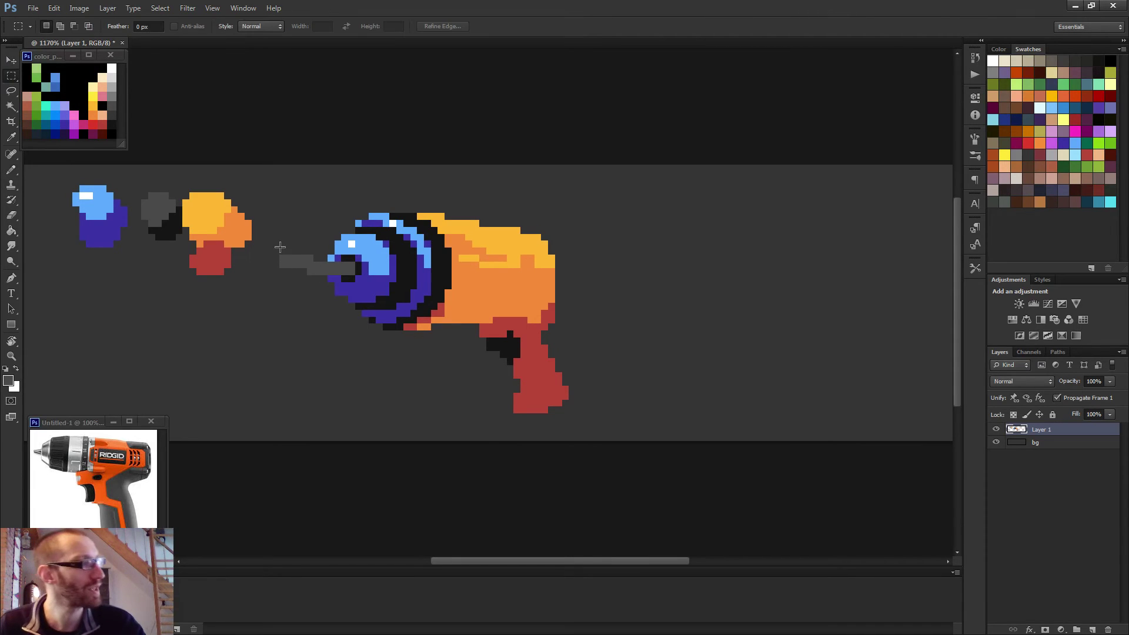
{"action": "left_click_drag", "start_coordinate": [280, 247], "coordinate": [311, 288]}
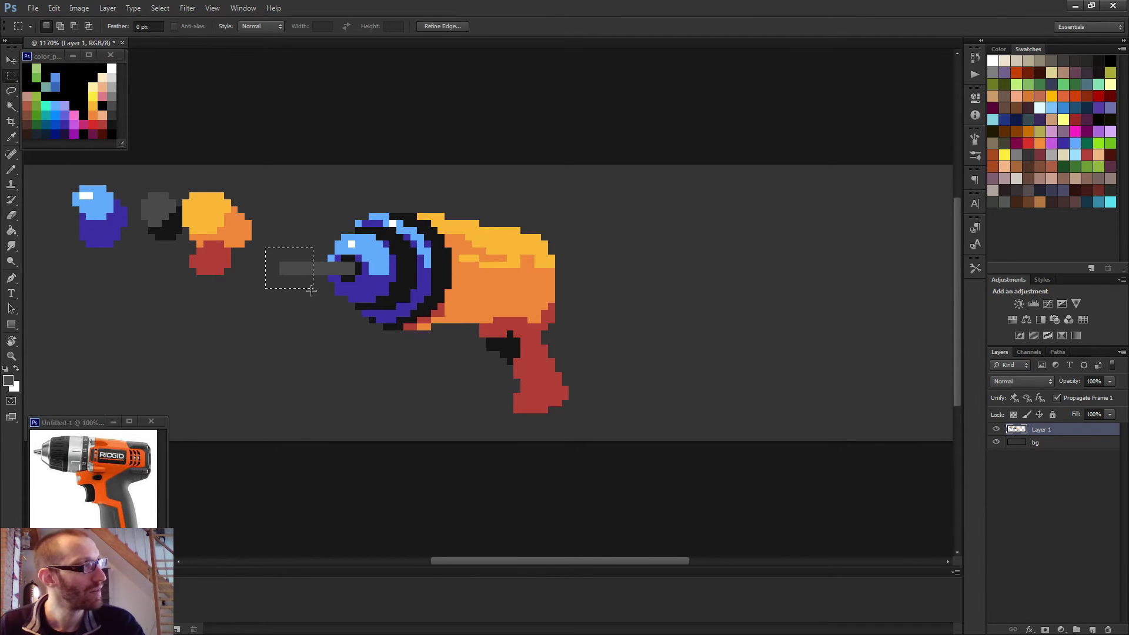
{"action": "left_click", "coordinate": [324, 312]}
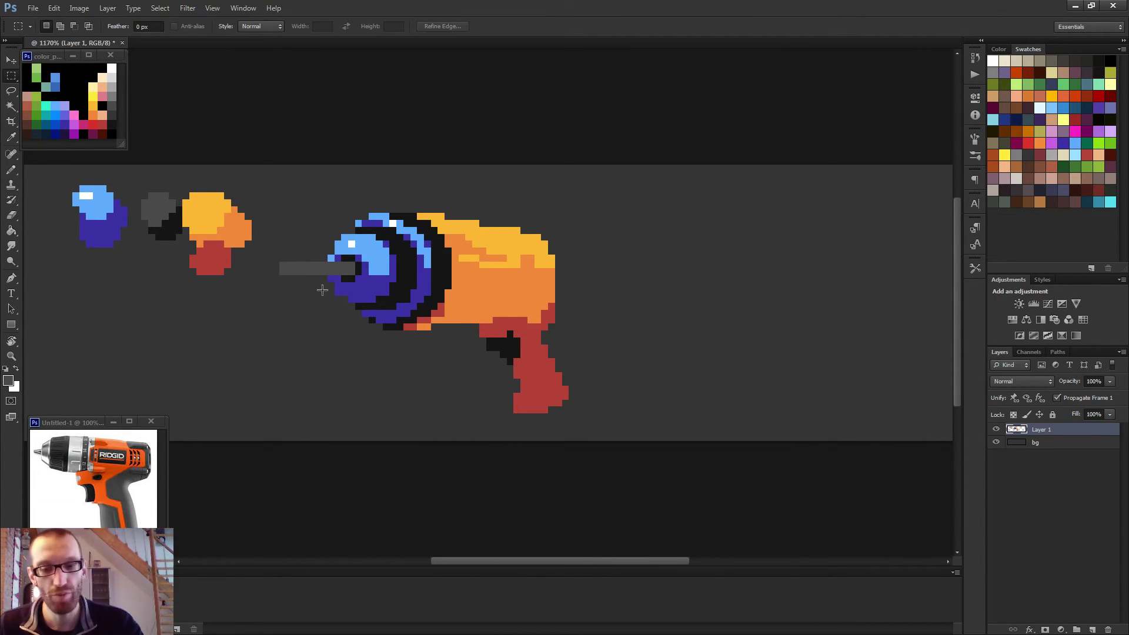
{"action": "left_click_drag", "start_coordinate": [272, 241], "coordinate": [315, 287]}
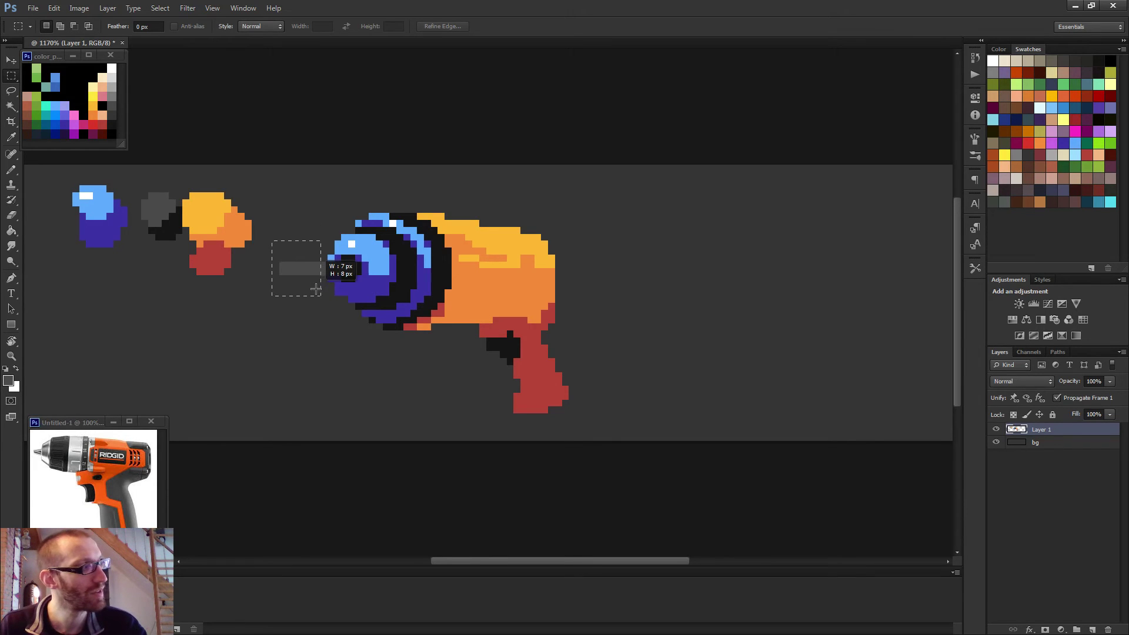
{"action": "left_click", "coordinate": [315, 287], "text": "ctrl"}
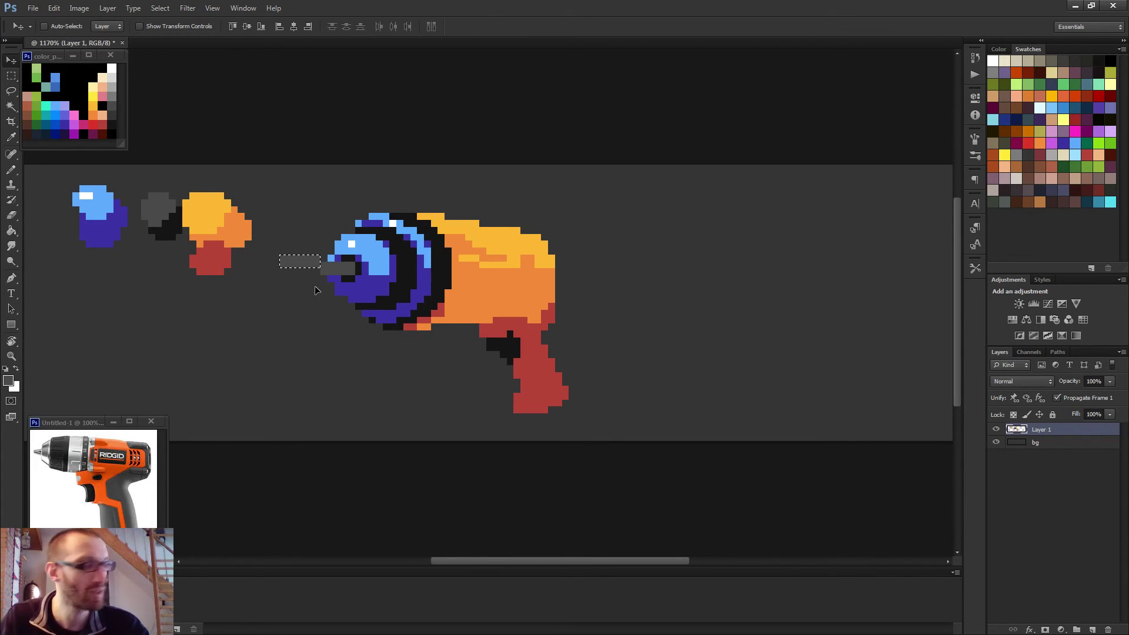
{"action": "key", "text": "ctrl+d"}
{"action": "key", "text": "b"}
{"action": "scroll", "coordinate": [308, 253], "scroll_direction": "up", "scroll_amount": 1}
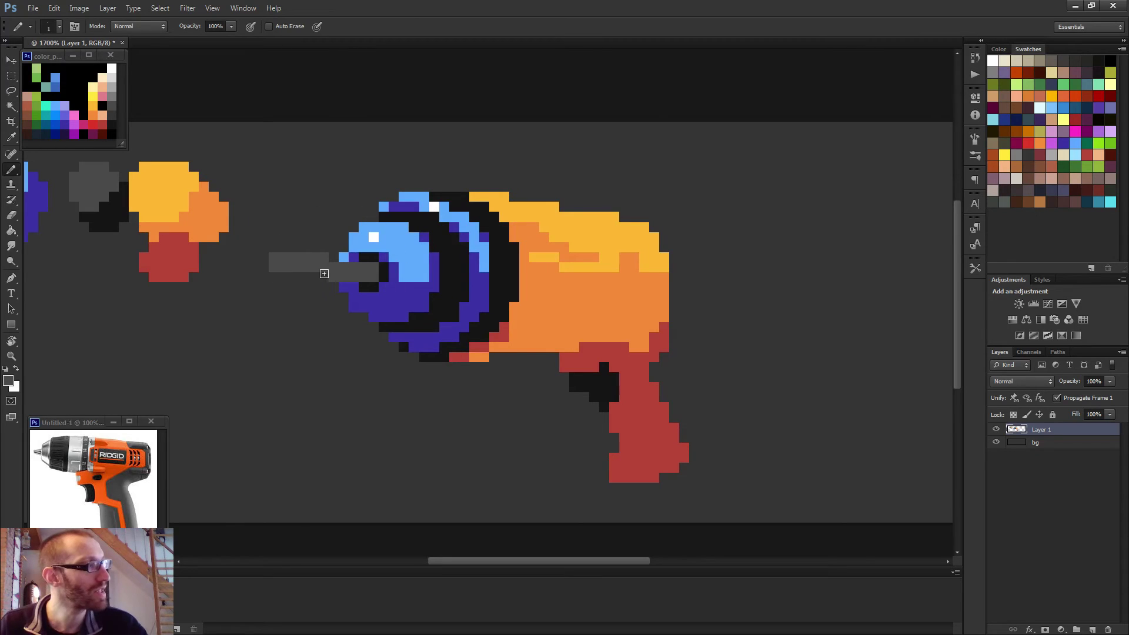
{"action": "scroll", "coordinate": [364, 301], "scroll_direction": "down", "scroll_amount": 2}
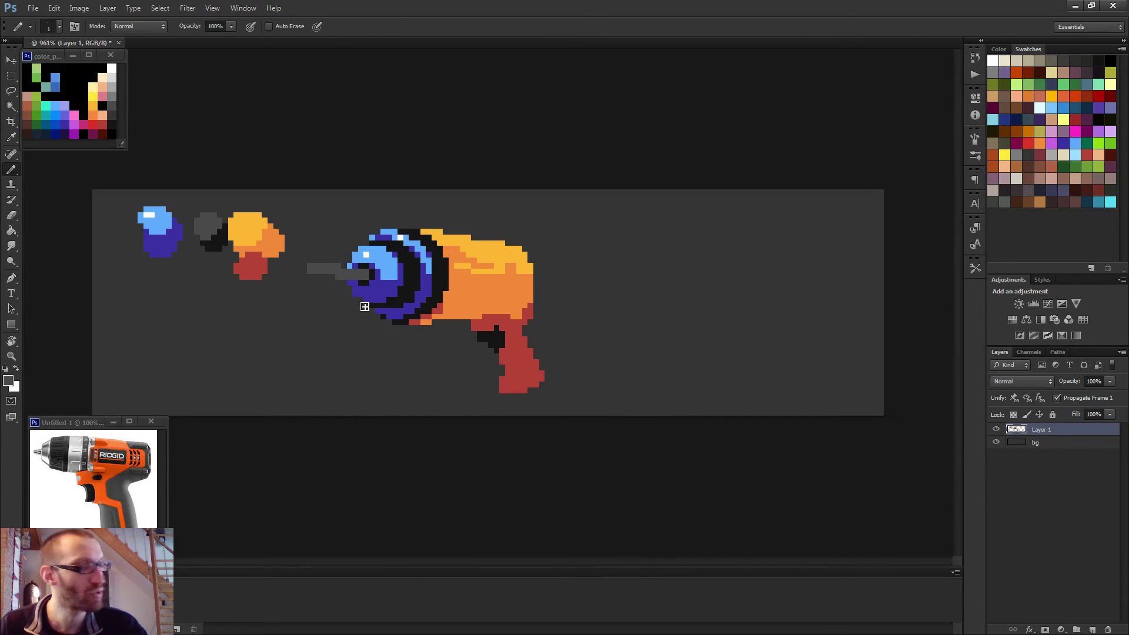
{"action": "scroll", "coordinate": [347, 286], "scroll_direction": "up", "scroll_amount": 1}
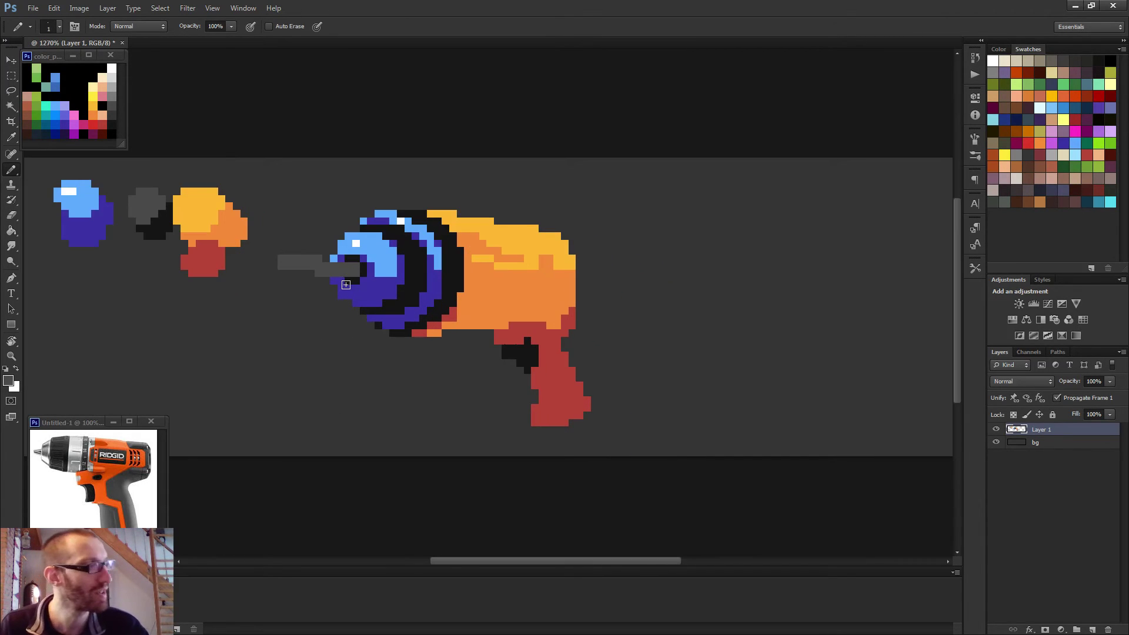
{"action": "scroll", "coordinate": [355, 279], "scroll_direction": "up", "scroll_amount": 2}
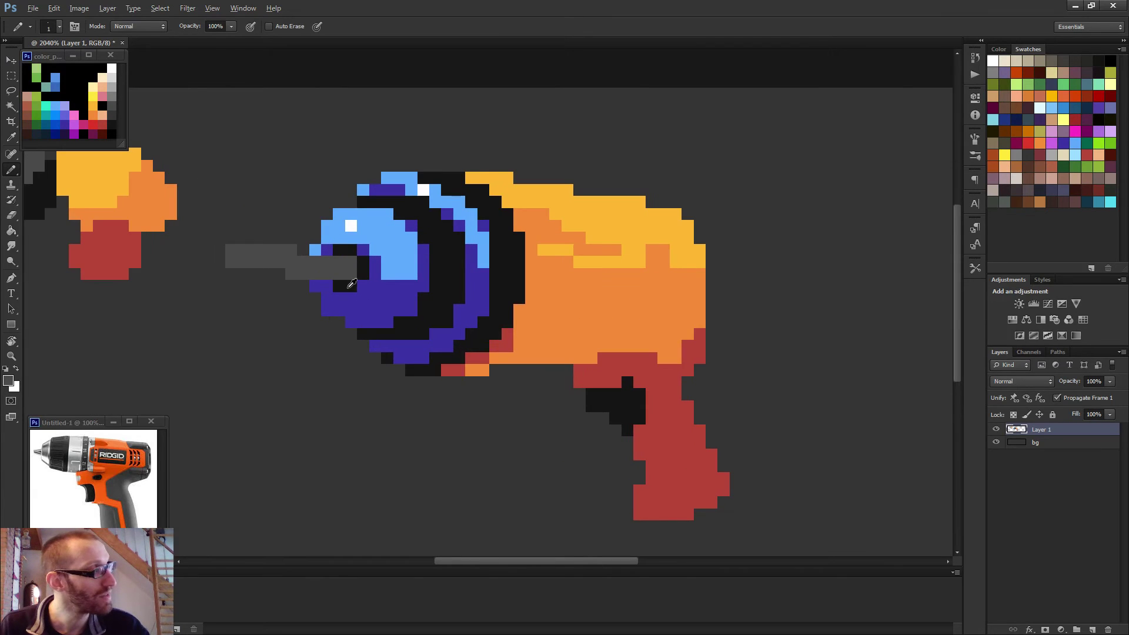
Dot spaced black pixels along the underside of the drill bit, using the black of the chuck's hole.
{"action": "left_click", "coordinate": [352, 284], "text": "alt"}
{"action": "left_click", "coordinate": [259, 262]}
{"action": "left_click", "coordinate": [279, 262]}
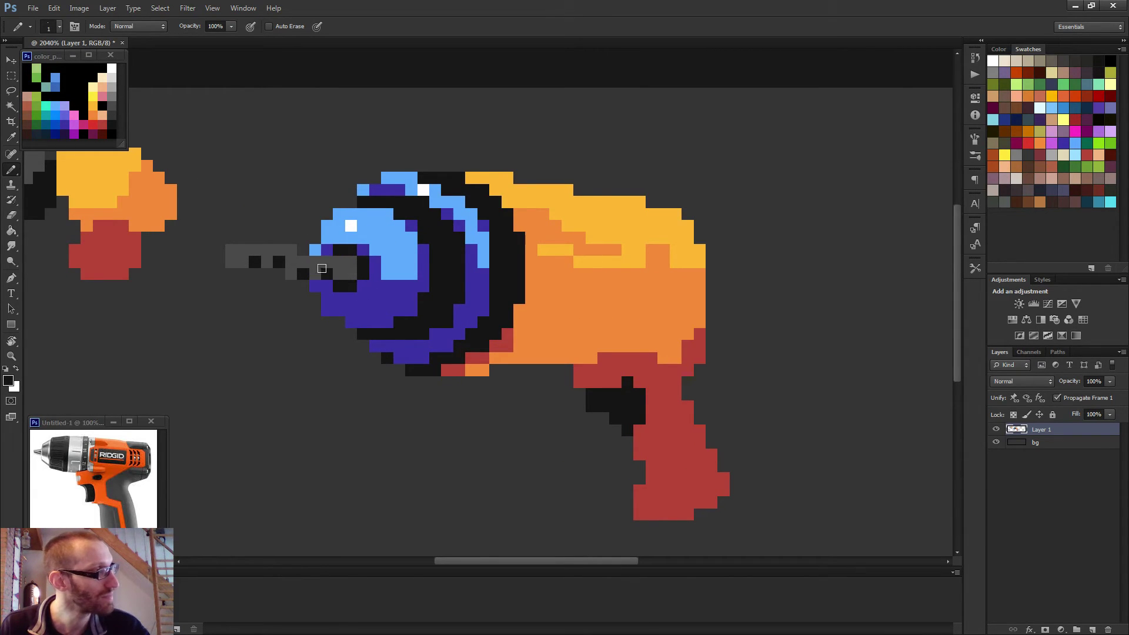
{"action": "scroll", "coordinate": [313, 267], "scroll_direction": "down", "scroll_amount": 2}
{"action": "scroll", "coordinate": [339, 274], "scroll_direction": "up", "scroll_amount": 2}
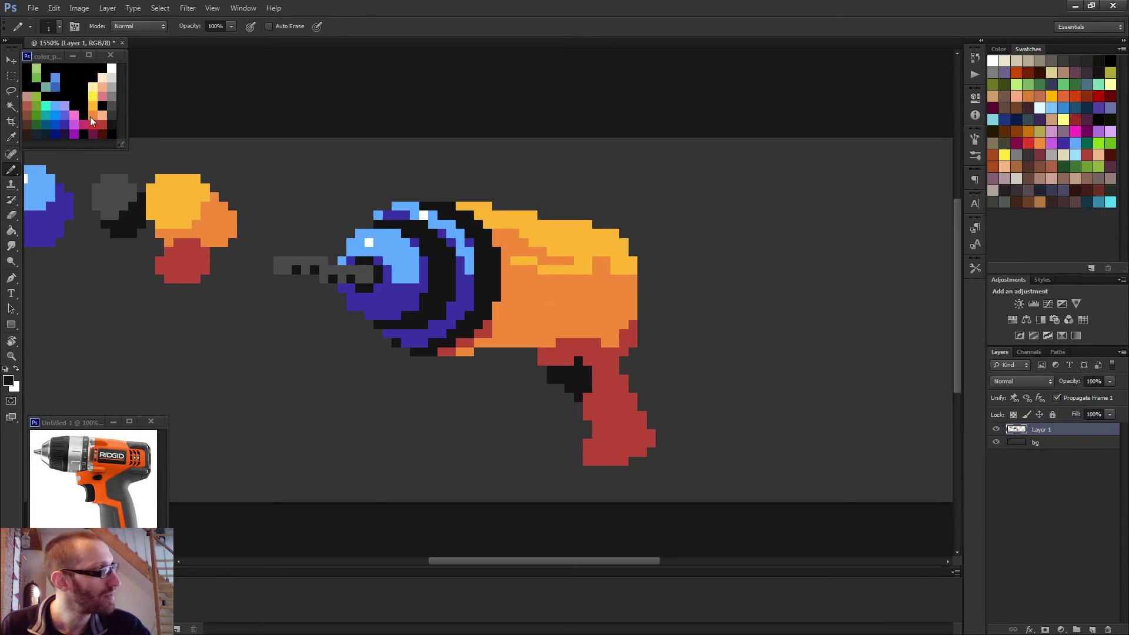
Try spaced highlight pixels in the palette's light grey along the upper edge of the drill bit.
{"action": "left_click", "coordinate": [114, 88], "text": "alt"}
{"action": "left_click", "coordinate": [287, 261]}
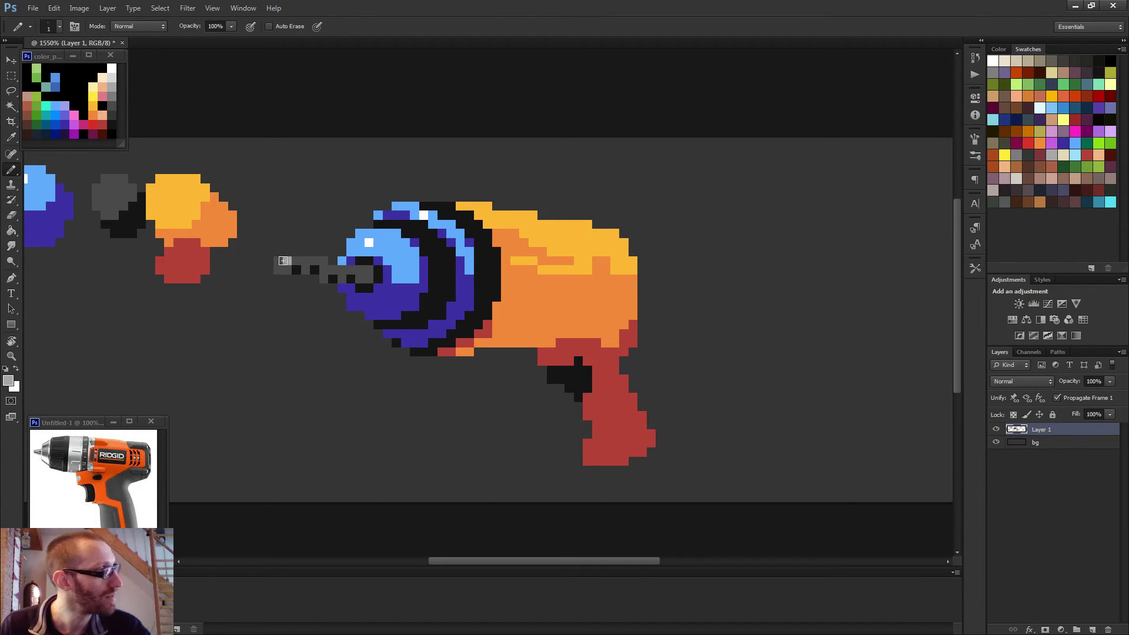
{"action": "left_click", "coordinate": [306, 260]}
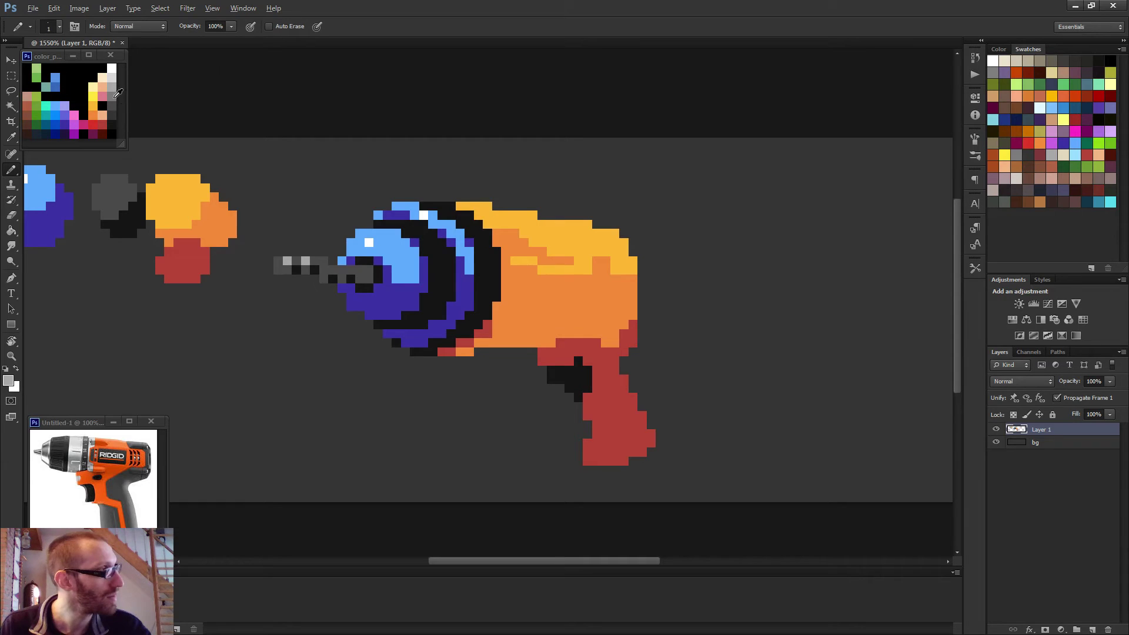
Dot spaced highlight pixels in the palette's medium grey along the upper edge of the drill bit.
{"action": "left_click", "coordinate": [115, 97], "text": "alt"}
{"action": "left_click", "coordinate": [304, 260]}
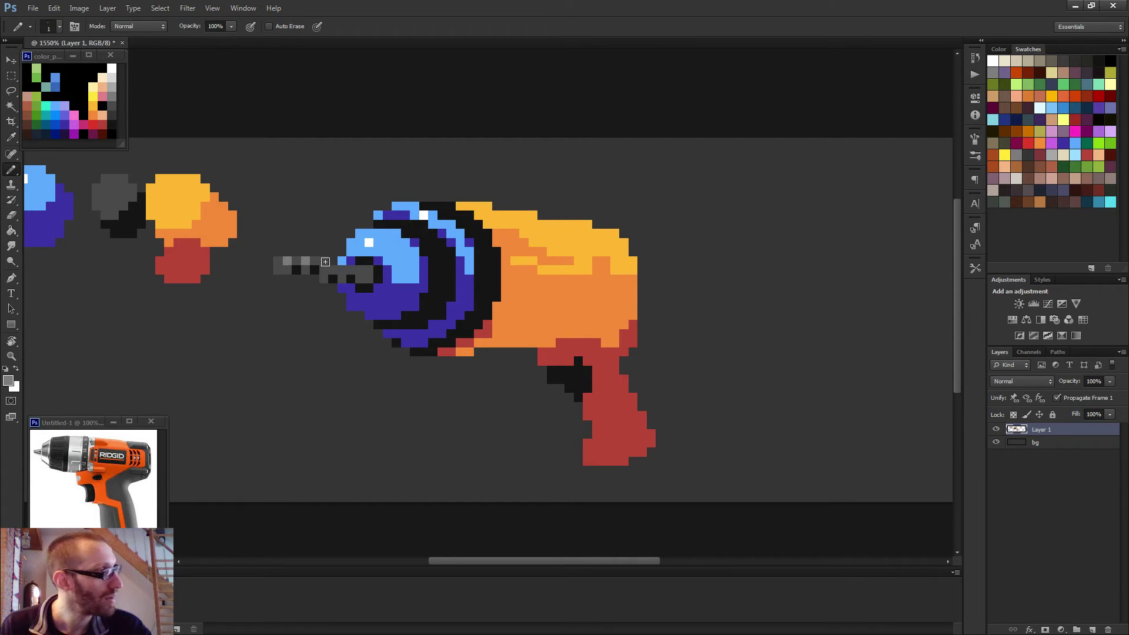
{"action": "left_click", "coordinate": [326, 262]}
{"action": "left_click", "coordinate": [332, 270]}
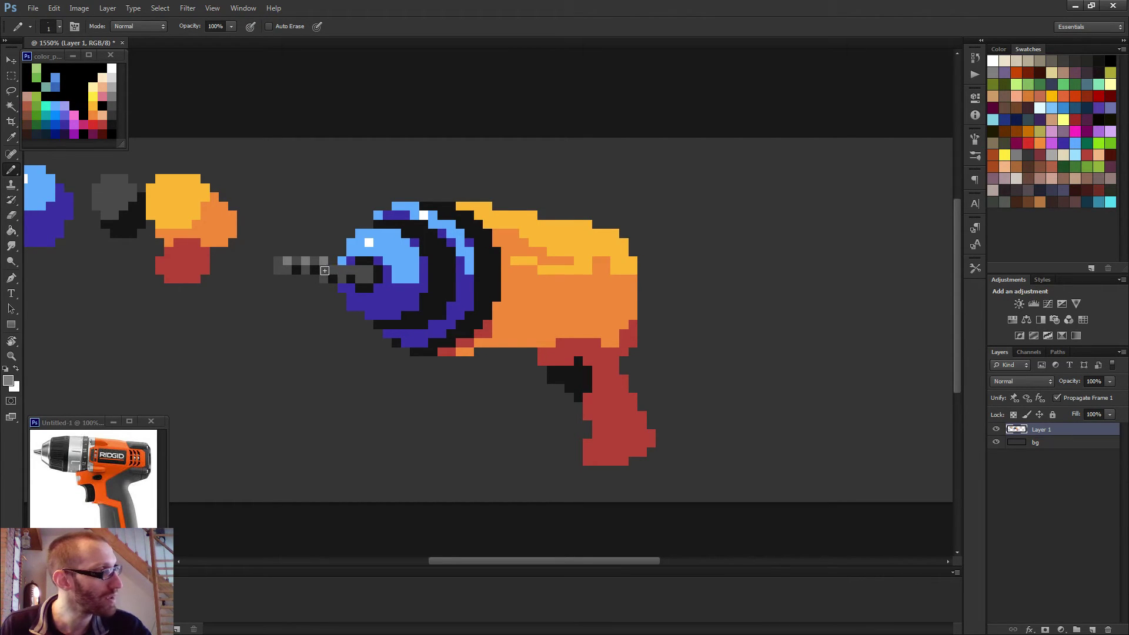
Examine the whole drill at reduced and enlarged sizes to judge how the shaded drill bit reads.
{"action": "scroll", "coordinate": [386, 278], "scroll_direction": "down", "scroll_amount": 3}
{"action": "scroll", "coordinate": [406, 288], "scroll_direction": "down", "scroll_amount": 2}
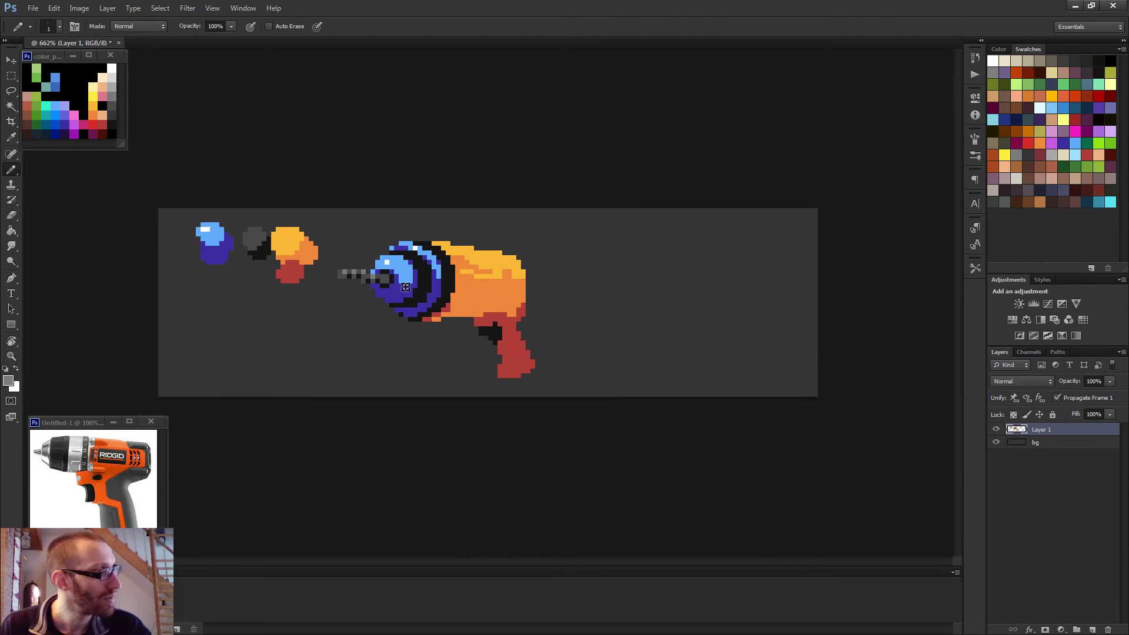
{"action": "scroll", "coordinate": [424, 290], "scroll_direction": "down", "scroll_amount": 1}
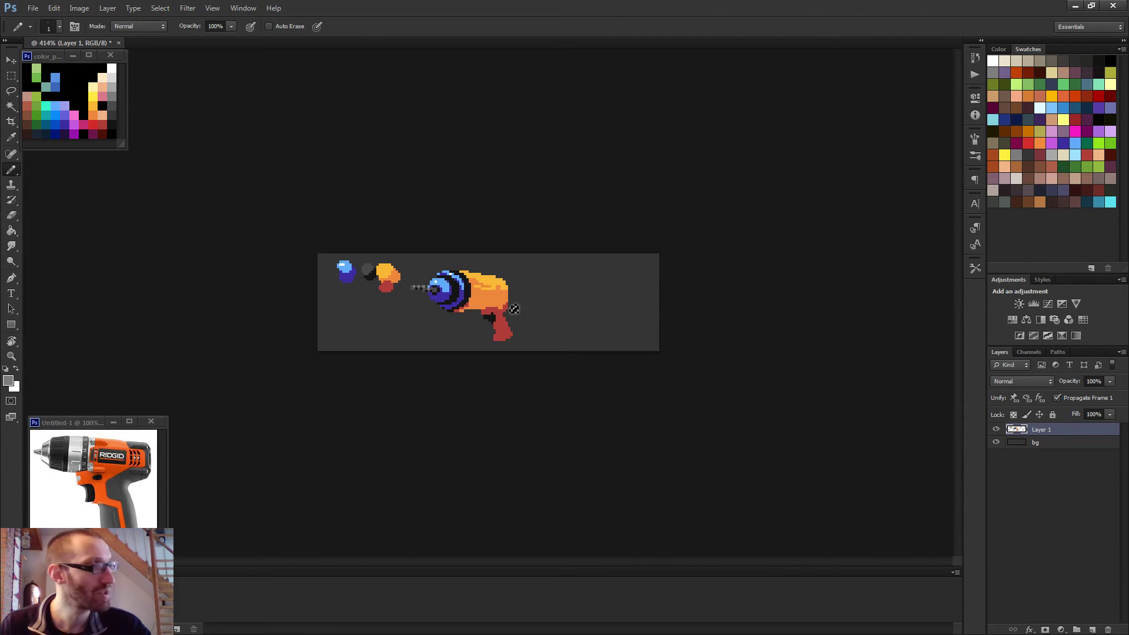
{"action": "scroll", "coordinate": [382, 277], "scroll_direction": "up", "scroll_amount": 4}
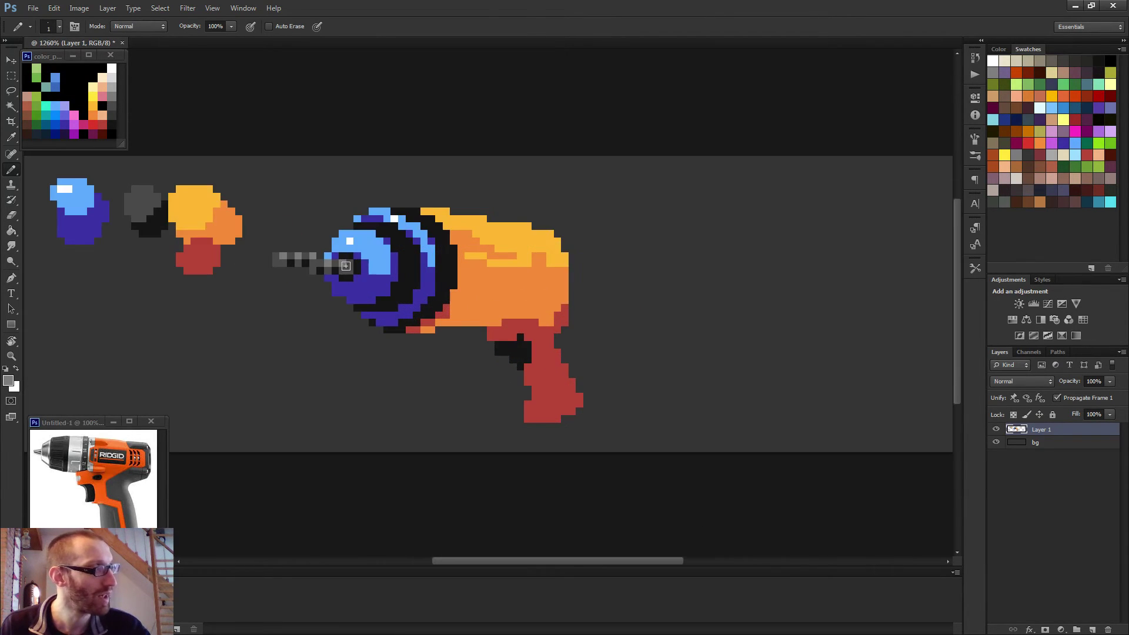
{"action": "scroll", "coordinate": [382, 300], "scroll_direction": "down", "scroll_amount": 2}
{"action": "scroll", "coordinate": [383, 300], "scroll_direction": "up", "scroll_amount": 2}
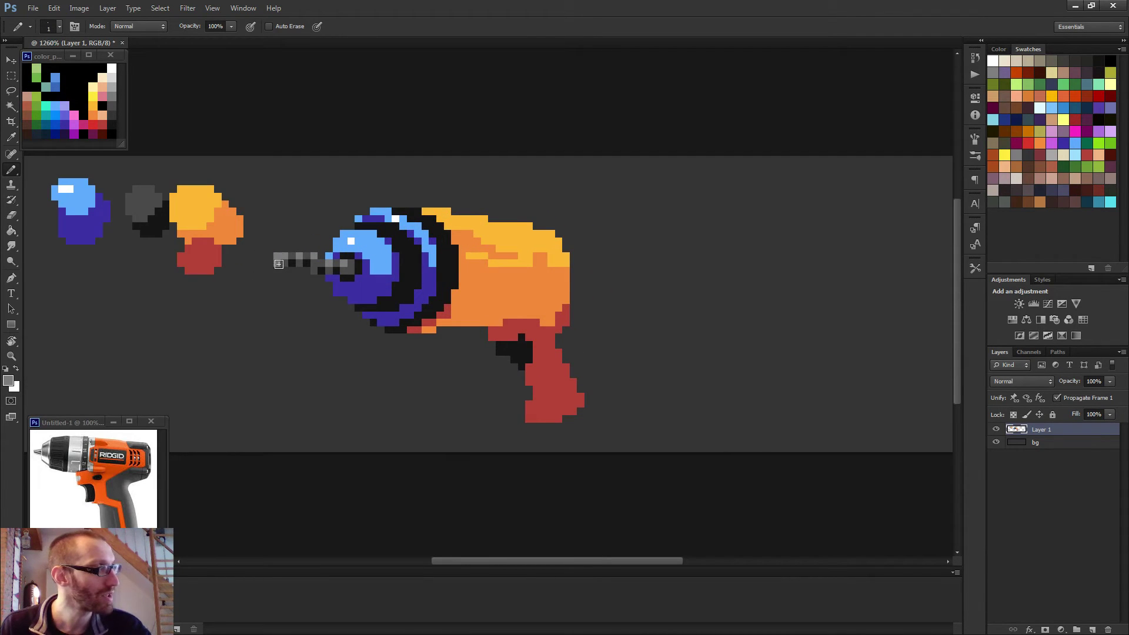
{"action": "scroll", "coordinate": [289, 297], "scroll_direction": "down", "scroll_amount": 4}
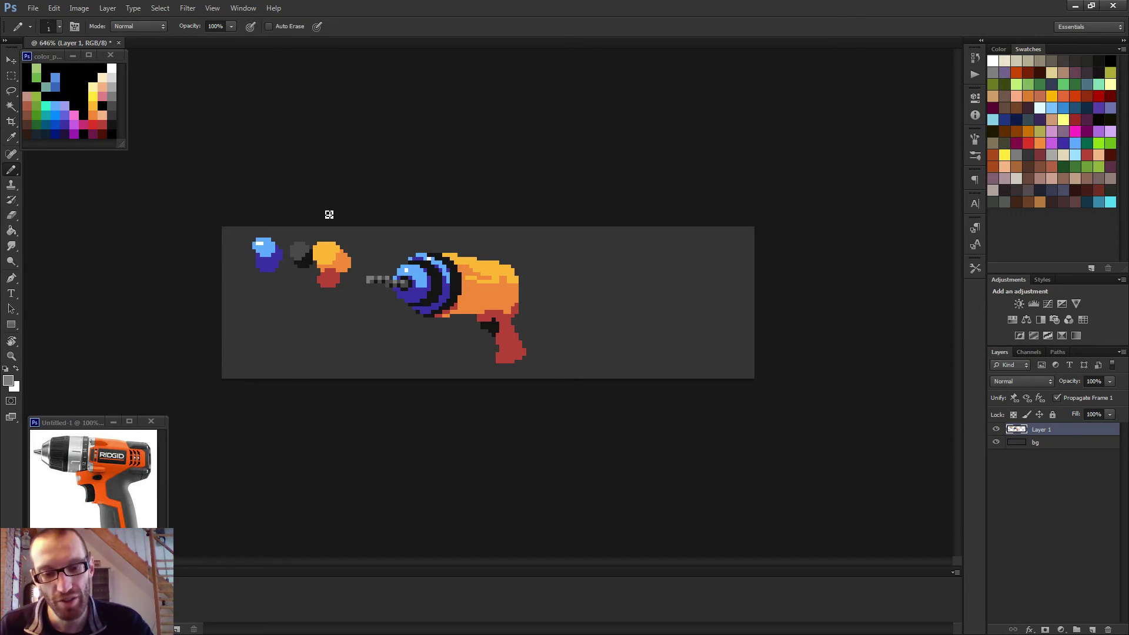
{"action": "scroll", "coordinate": [380, 297], "scroll_direction": "down", "scroll_amount": 2}
{"action": "scroll", "coordinate": [382, 306], "scroll_direction": "up", "scroll_amount": 4}
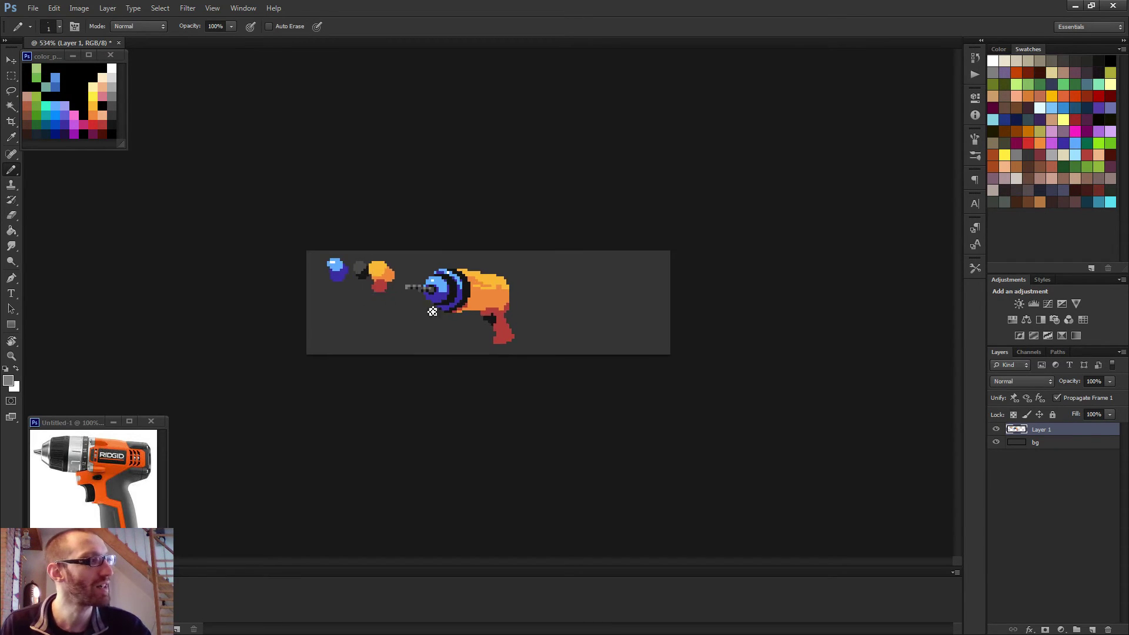
{"action": "scroll", "coordinate": [414, 310], "scroll_direction": "up", "scroll_amount": 2}
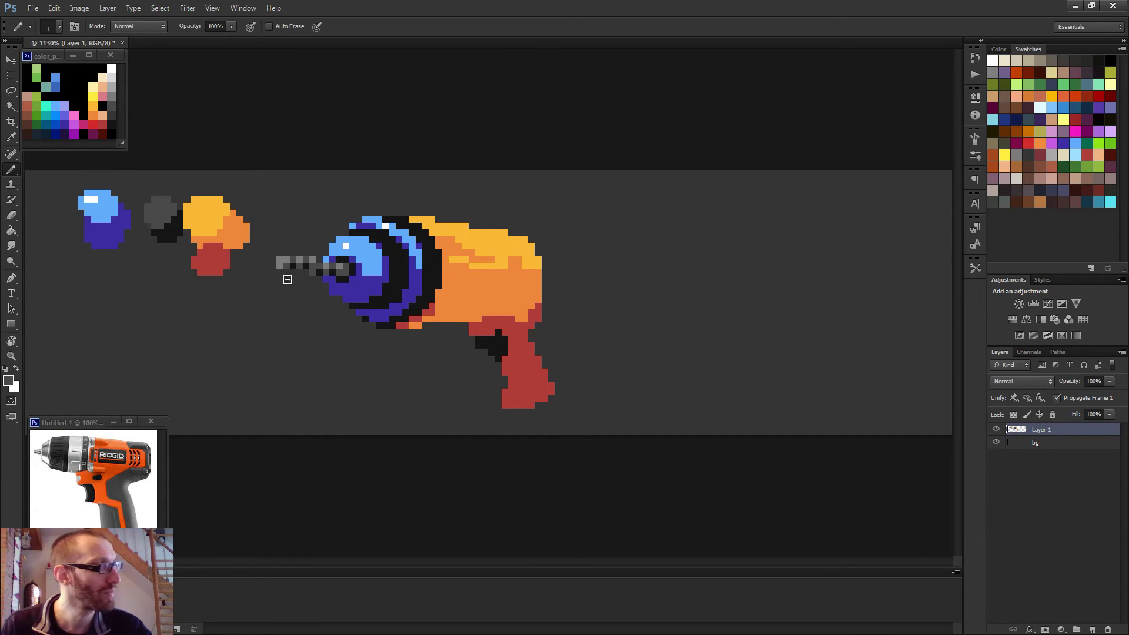
{"action": "scroll", "coordinate": [291, 294], "scroll_direction": "down", "scroll_amount": 3}
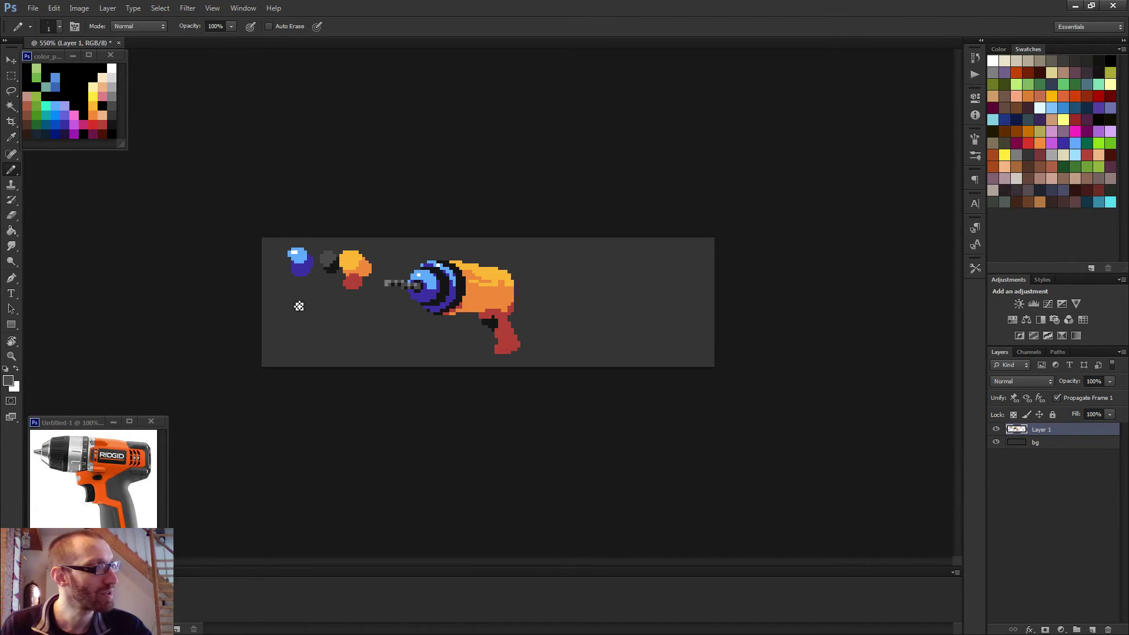
{"action": "scroll", "coordinate": [411, 268], "scroll_direction": "up", "scroll_amount": 2}
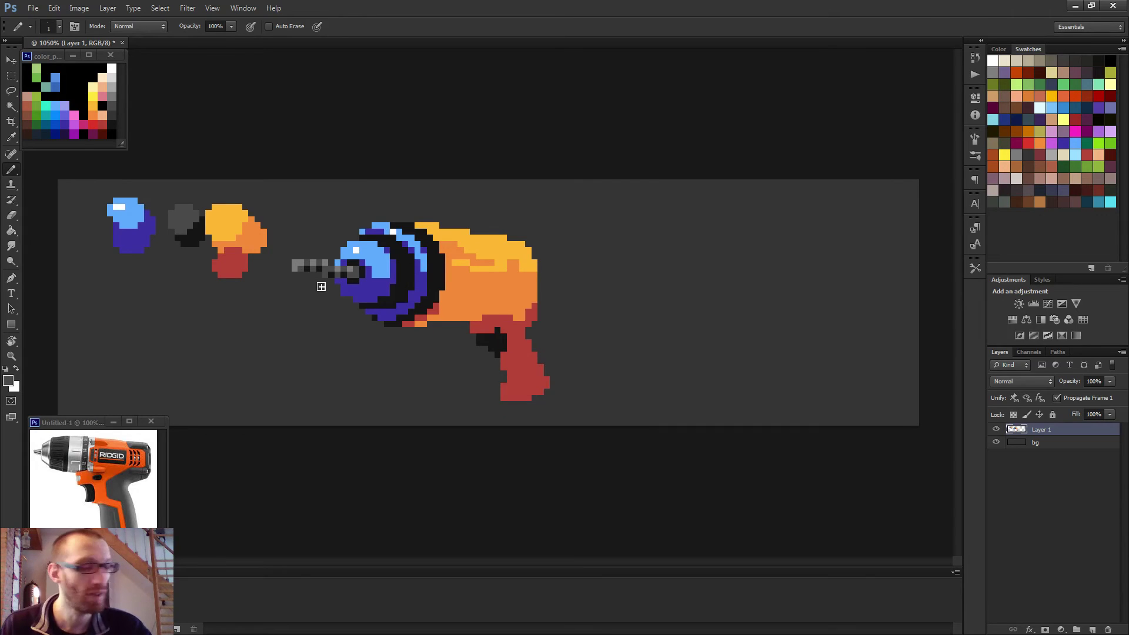
{"action": "scroll", "coordinate": [321, 286], "scroll_direction": "up", "scroll_amount": 1}
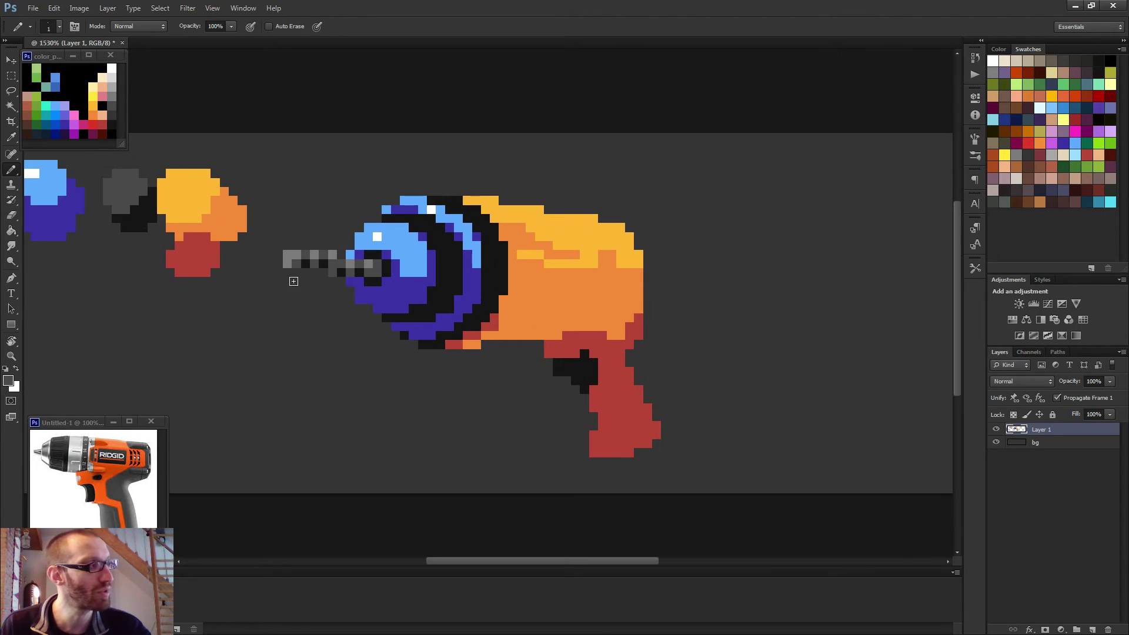
Try dark grey on the lower pixels of the drill bit's outer tip and return the tip to medium grey.
{"action": "left_click", "coordinate": [300, 261], "text": "alt"}
{"action": "left_click", "coordinate": [288, 264]}
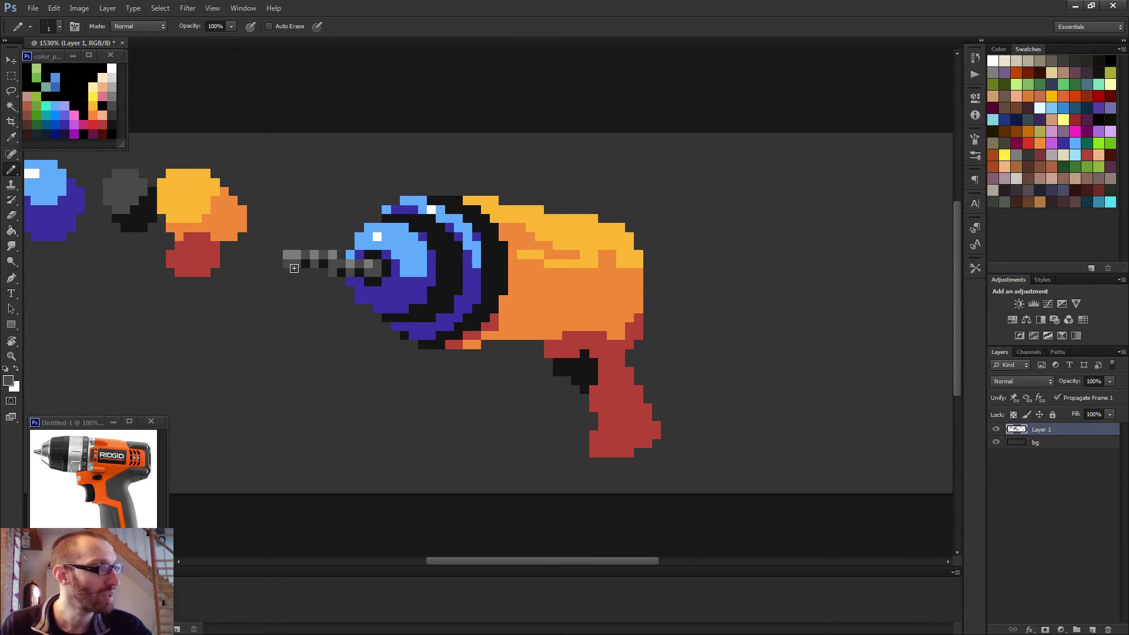
{"action": "left_click", "coordinate": [297, 263]}
{"action": "left_click", "coordinate": [293, 254], "text": "alt"}
{"action": "left_click", "coordinate": [287, 255]}
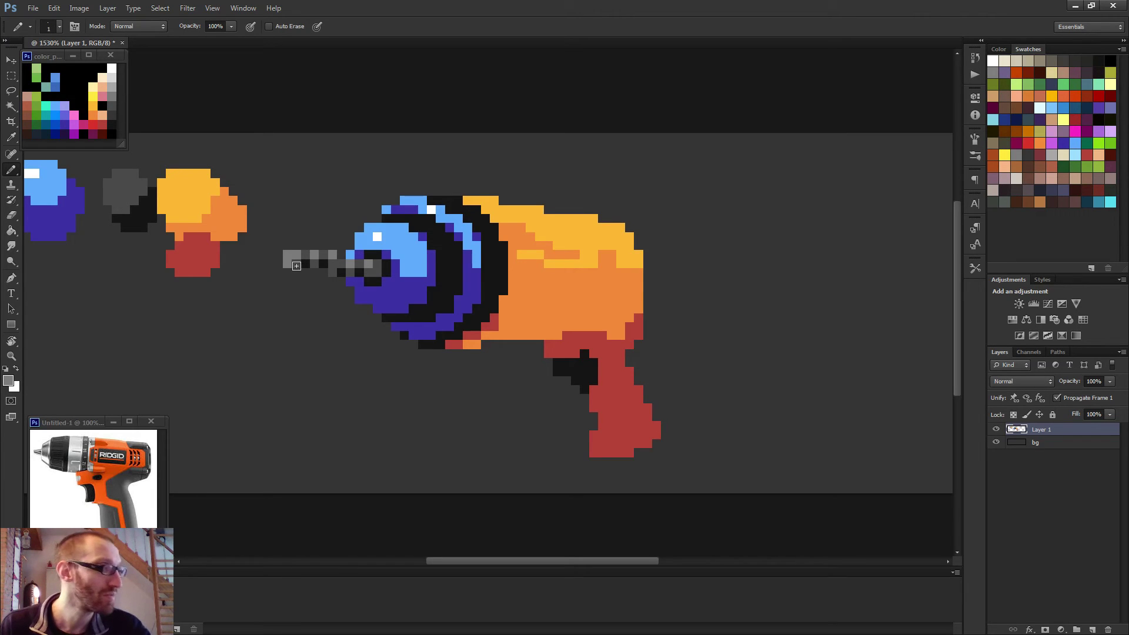
Try blackening the drill bit's inner end inside the chuck's hole and restore it to dark grey.
{"action": "scroll", "coordinate": [323, 266], "scroll_direction": "down", "scroll_amount": 3}
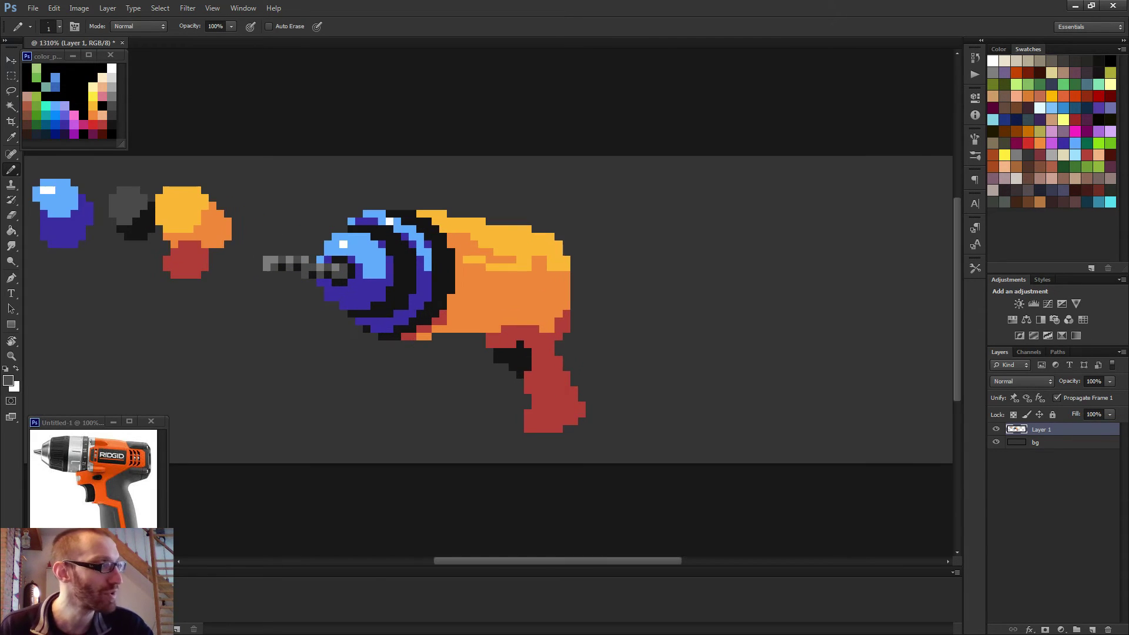
{"action": "scroll", "coordinate": [392, 272], "scroll_direction": "up", "scroll_amount": 2}
{"action": "left_click", "coordinate": [344, 281], "text": "alt"}
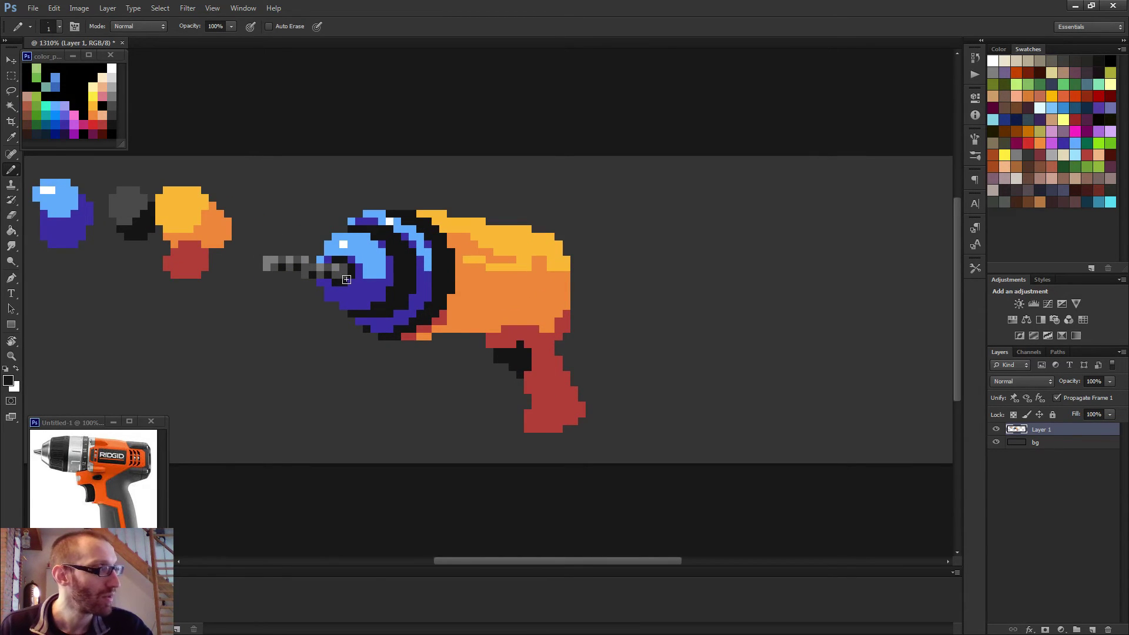
{"action": "scroll", "coordinate": [391, 272], "scroll_direction": "down", "scroll_amount": 2}
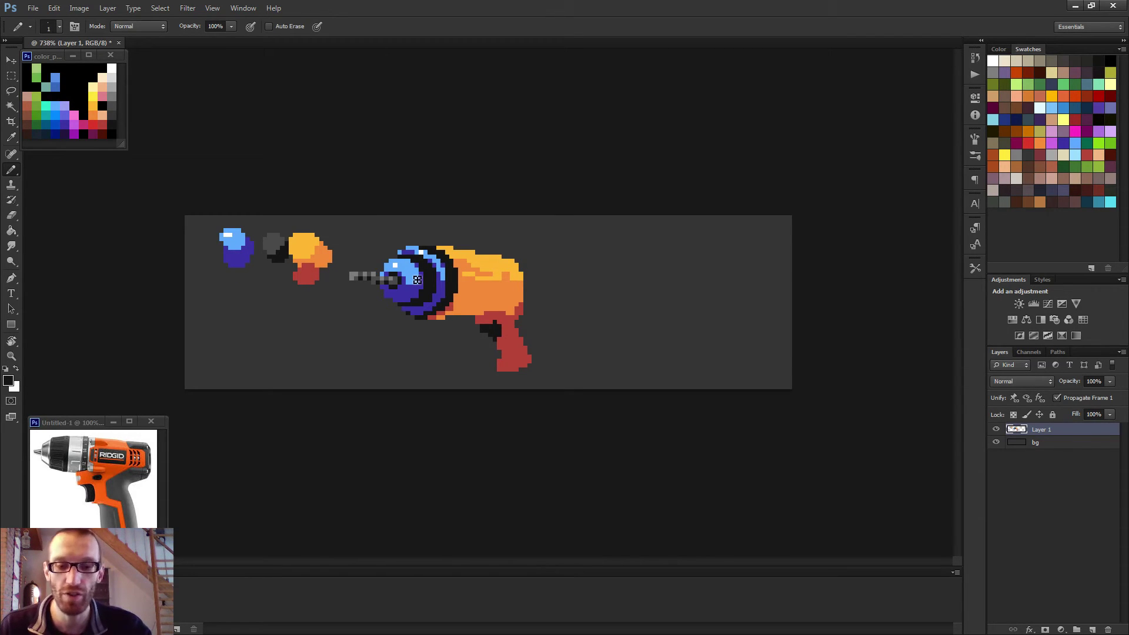
{"action": "scroll", "coordinate": [407, 297], "scroll_direction": "up", "scroll_amount": 2}
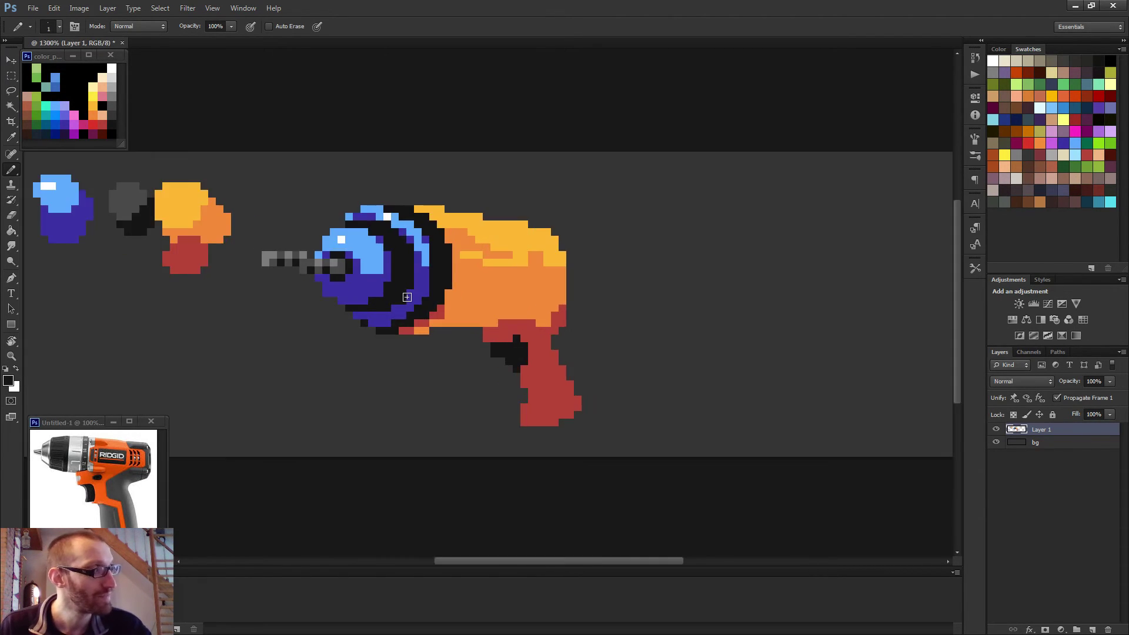
{"action": "left_click", "coordinate": [342, 273]}
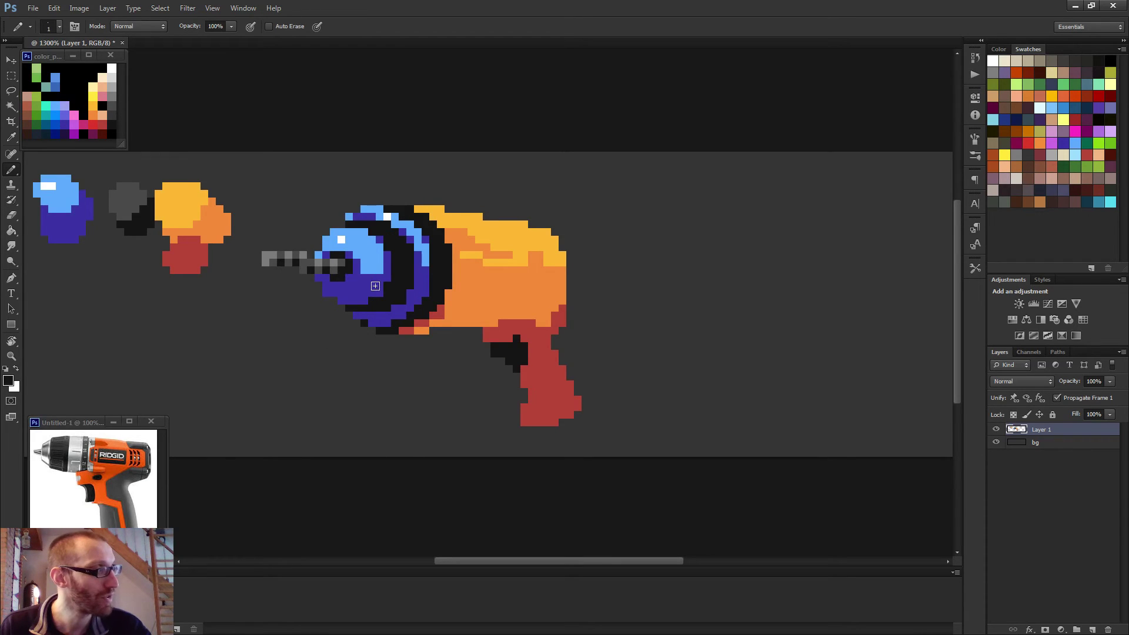
{"action": "scroll", "coordinate": [375, 286], "scroll_direction": "down", "scroll_amount": 4}
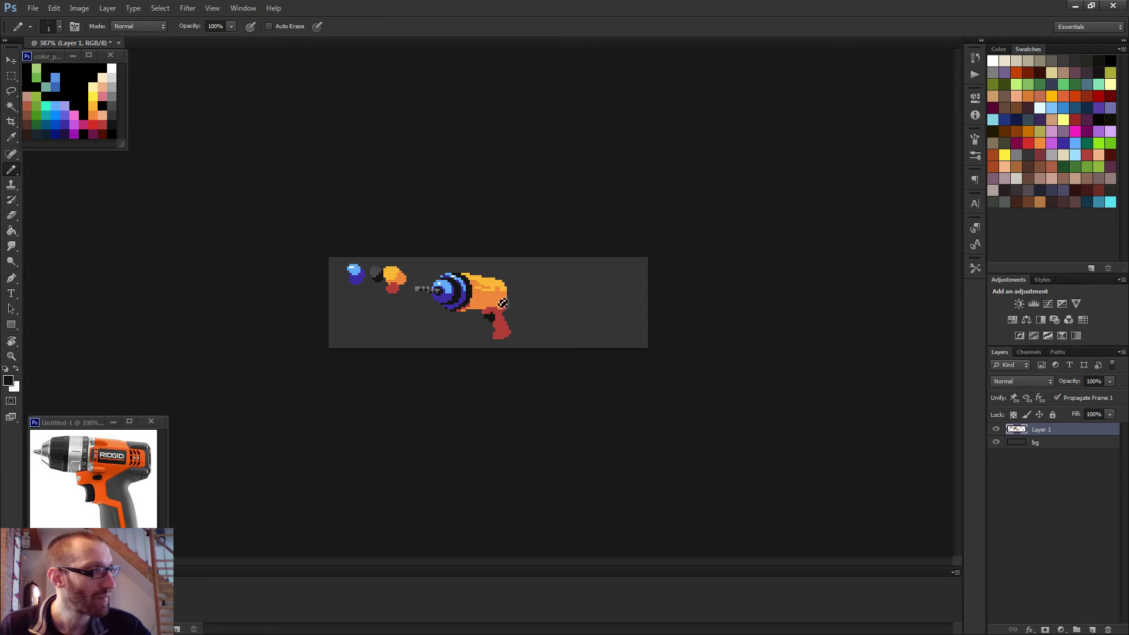
{"action": "scroll", "coordinate": [488, 301], "scroll_direction": "up", "scroll_amount": 4}
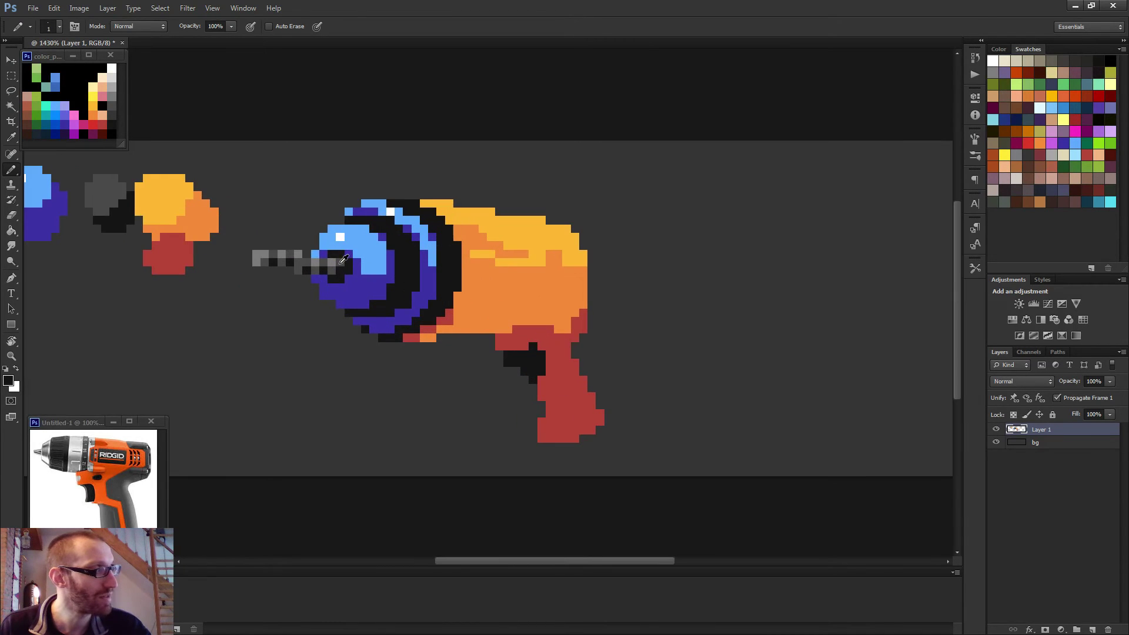
{"action": "left_click", "coordinate": [342, 263], "text": "alt"}
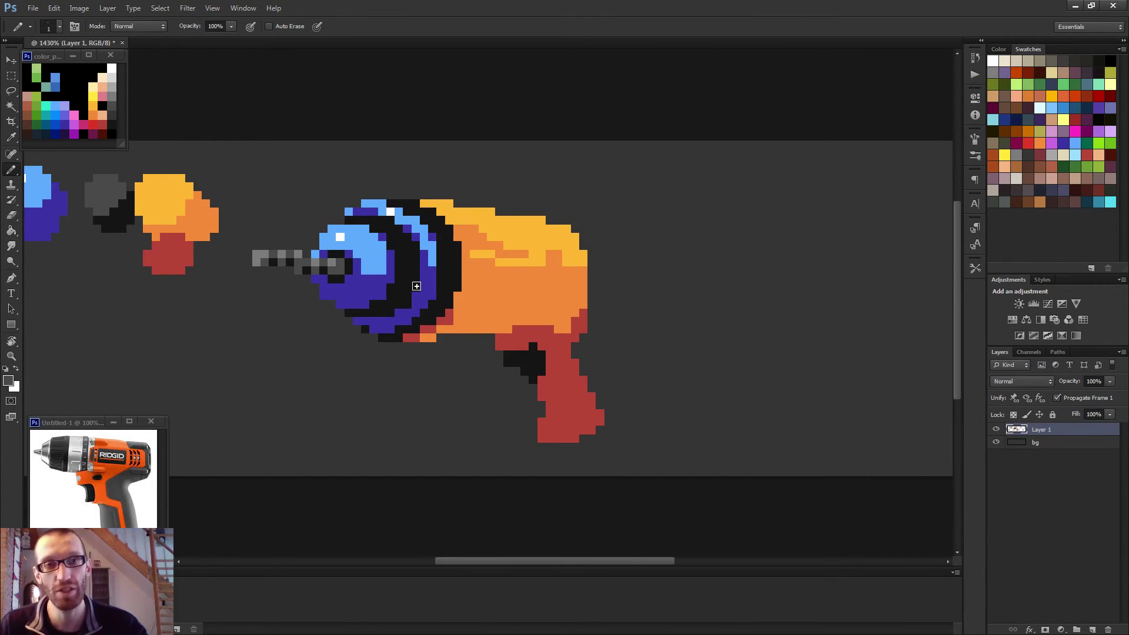
Paint a small orange patch about 4 px wide at the front of the red grip's base, using the body's orange.
{"action": "scroll", "coordinate": [443, 294], "scroll_direction": "down", "scroll_amount": 2}
{"action": "scroll", "coordinate": [491, 275], "scroll_direction": "down", "scroll_amount": 2}
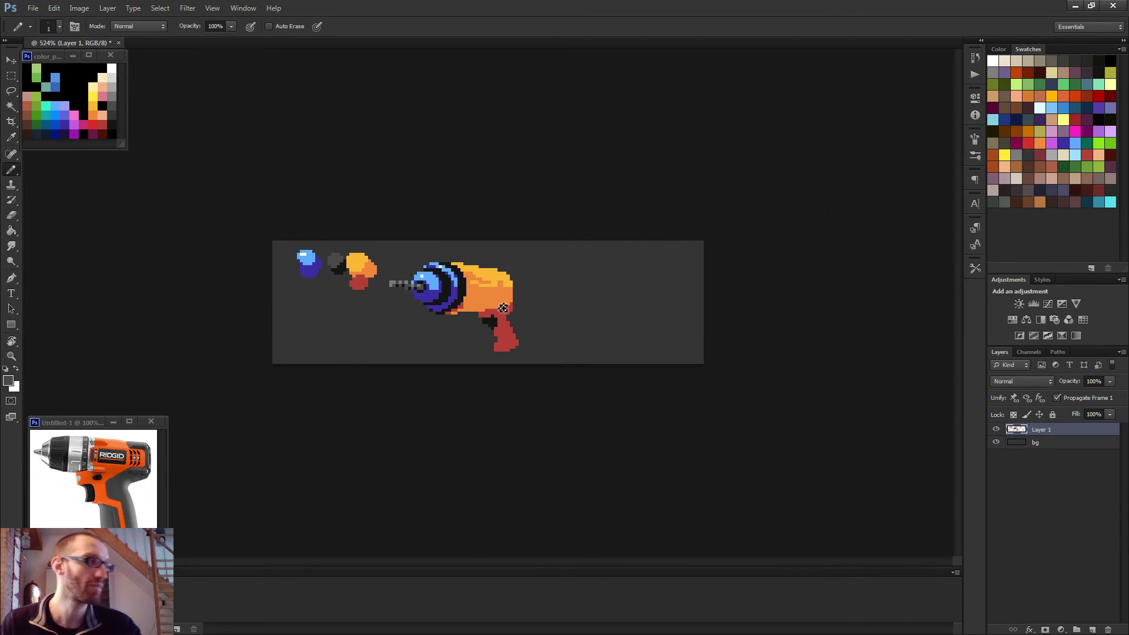
{"action": "scroll", "coordinate": [499, 313], "scroll_direction": "down", "scroll_amount": 2}
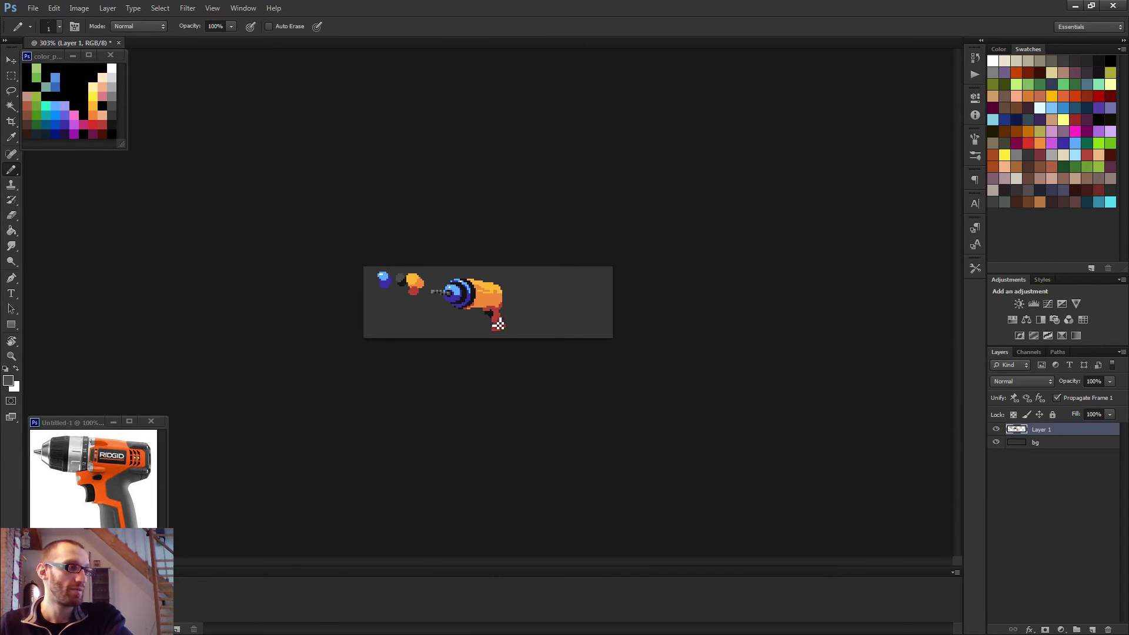
{"action": "scroll", "coordinate": [498, 324], "scroll_direction": "up", "scroll_amount": 4}
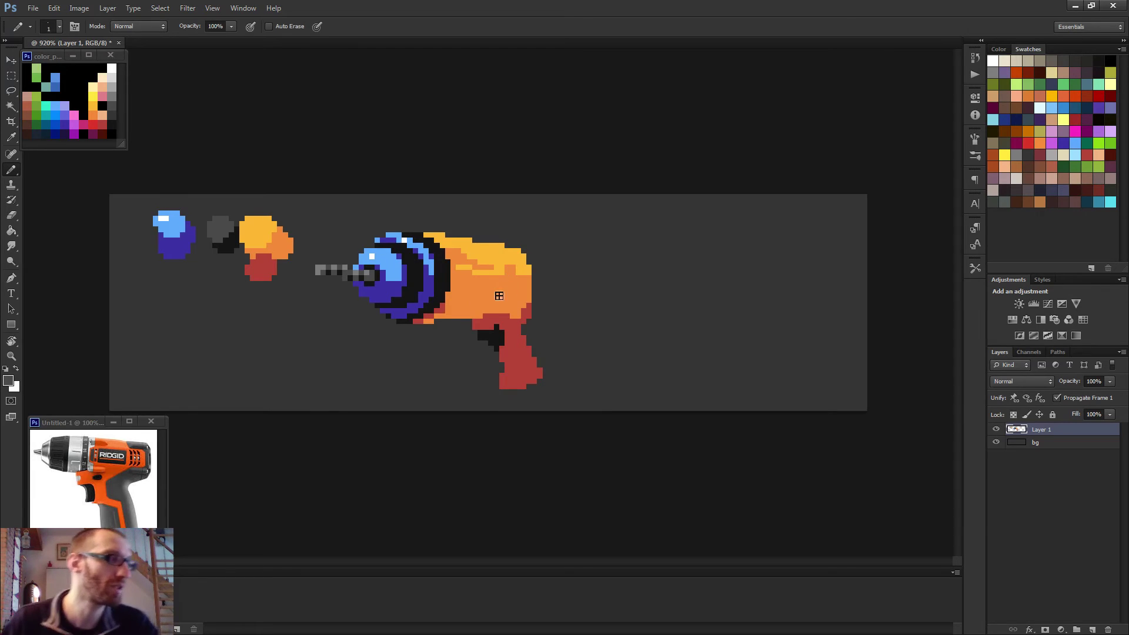
{"action": "scroll", "coordinate": [480, 311], "scroll_direction": "up", "scroll_amount": 1}
{"action": "left_click", "coordinate": [476, 330]}
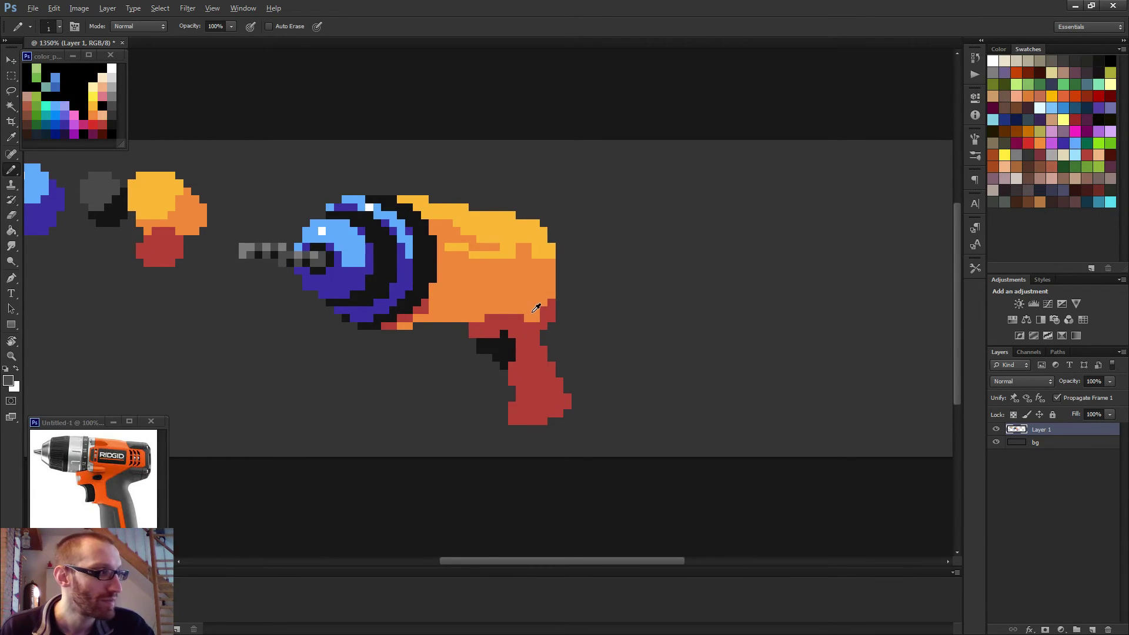
{"action": "left_click", "coordinate": [421, 308], "text": "alt"}
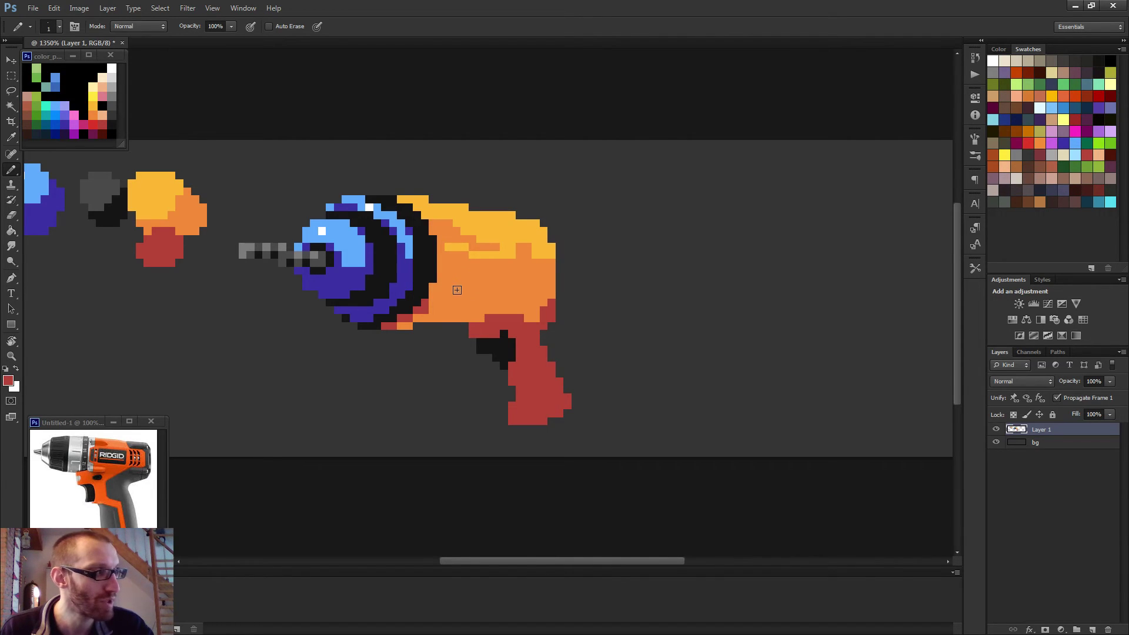
{"action": "left_click", "coordinate": [472, 276], "text": "alt"}
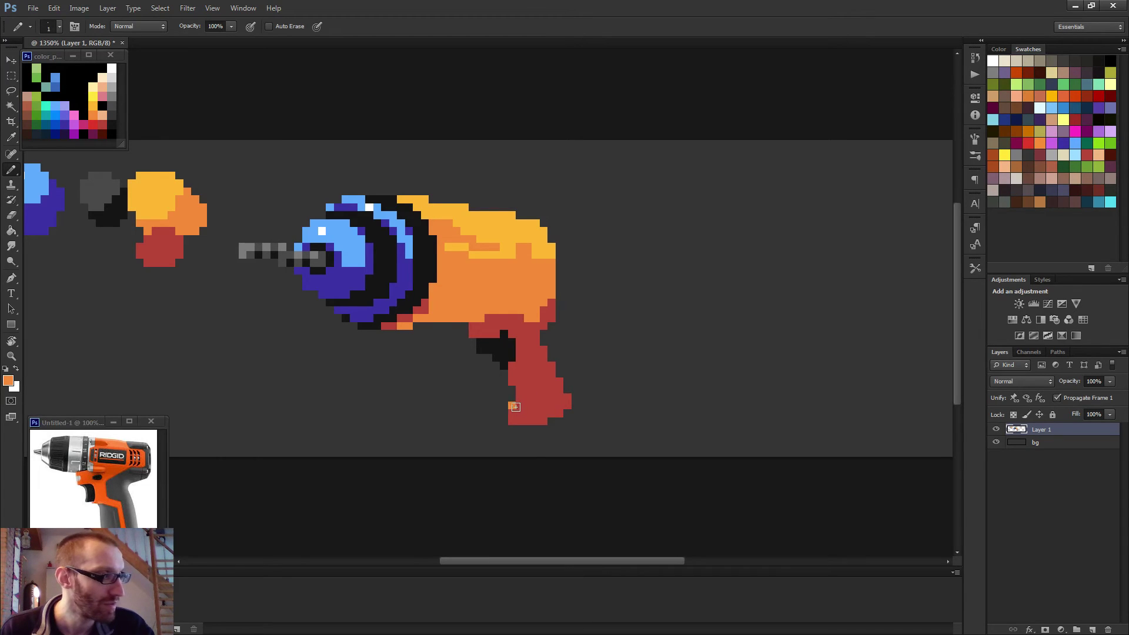
{"action": "left_click_drag", "start_coordinate": [515, 407], "coordinate": [545, 409]}
{"action": "left_click", "coordinate": [548, 414], "text": "alt"}
{"action": "left_click", "coordinate": [534, 404], "text": "alt"}
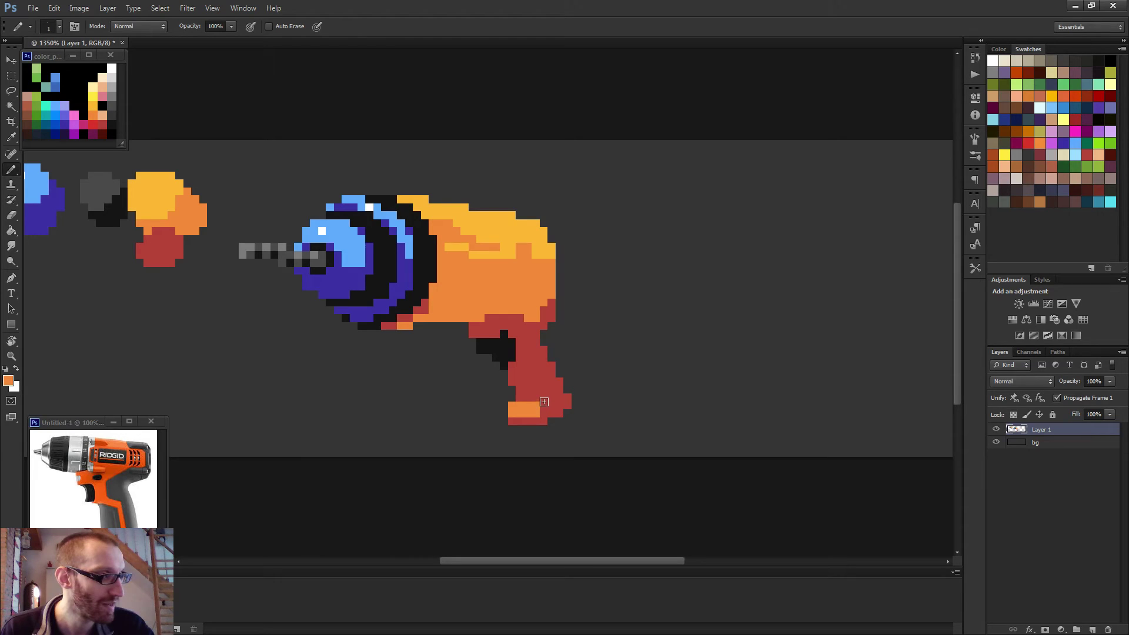
{"action": "scroll", "coordinate": [576, 394], "scroll_direction": "down", "scroll_amount": 5}
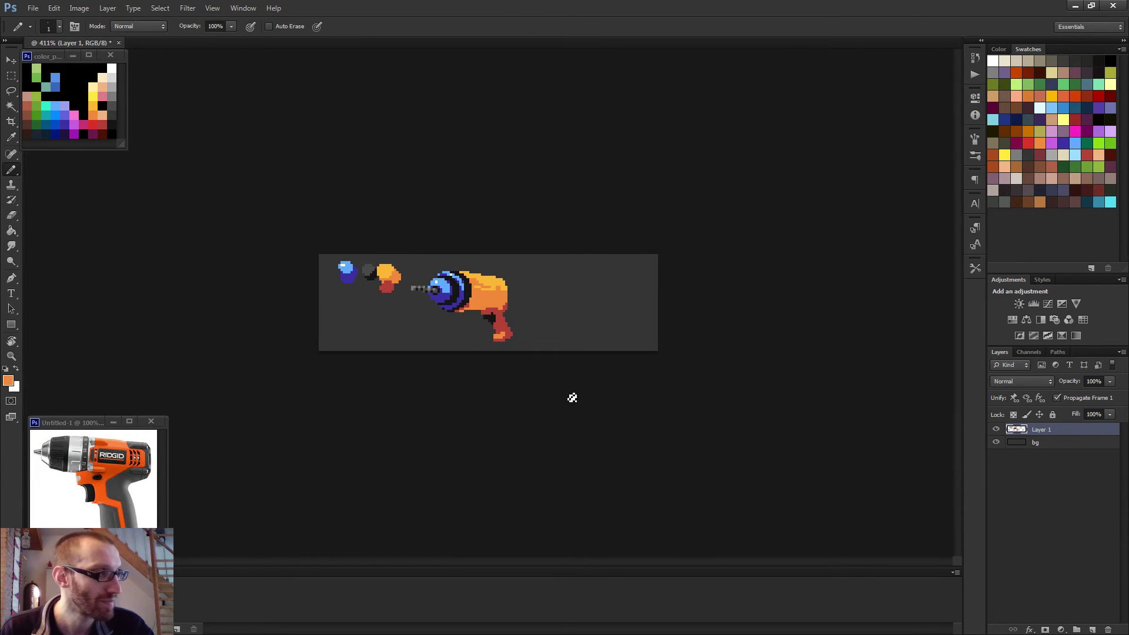
{"action": "scroll", "coordinate": [500, 318], "scroll_direction": "up", "scroll_amount": 5}
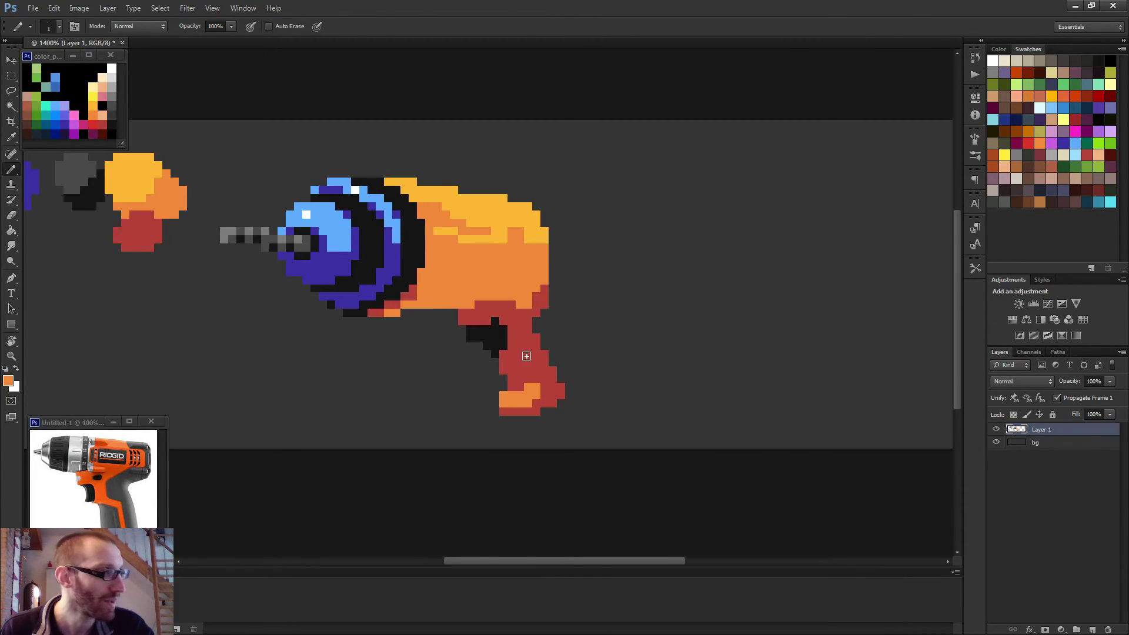
Try dark grey on the front pixels of the trigger and restore the trigger to solid black.
{"action": "left_click", "coordinate": [473, 332]}
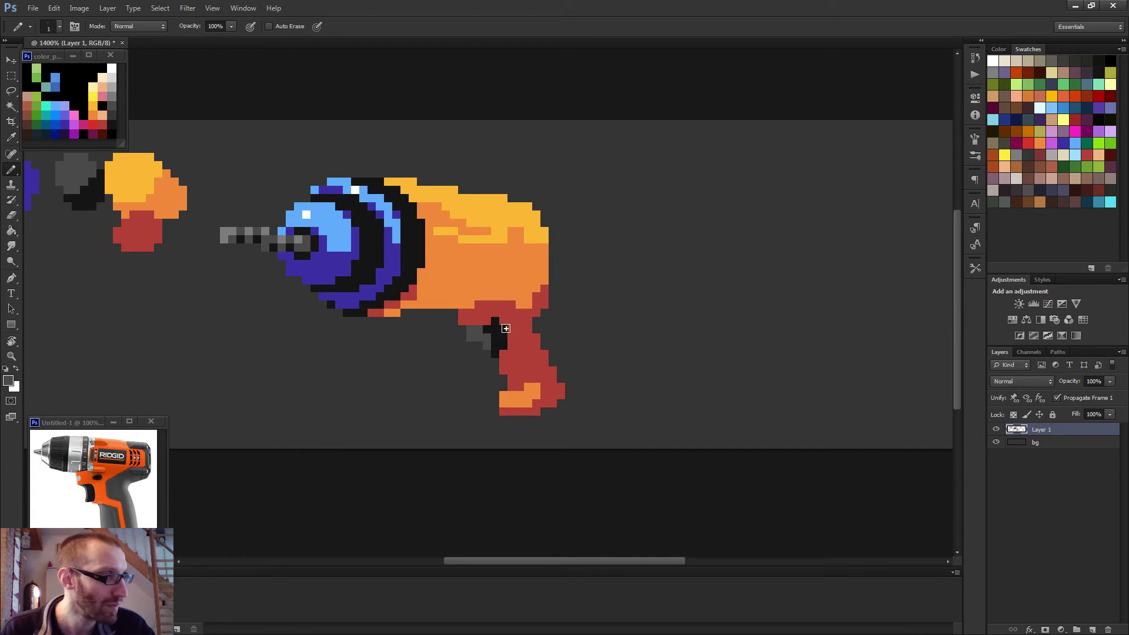
{"action": "scroll", "coordinate": [535, 336], "scroll_direction": "down", "scroll_amount": 5}
{"action": "scroll", "coordinate": [490, 307], "scroll_direction": "up", "scroll_amount": 6}
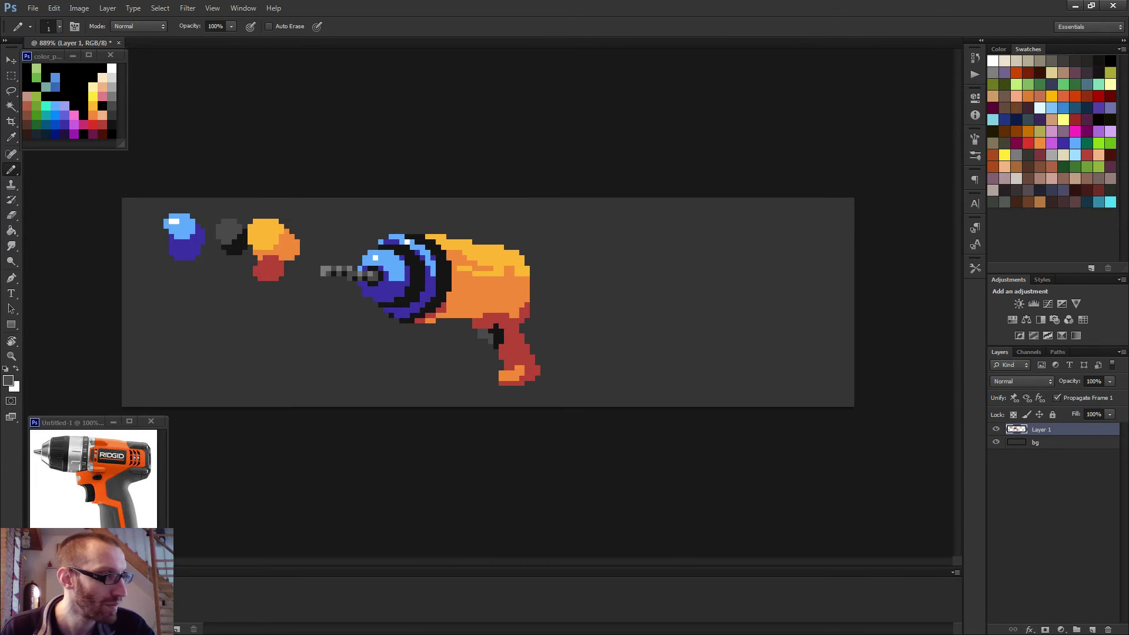
{"action": "left_click", "coordinate": [510, 346], "text": "alt"}
{"action": "left_click_drag", "start_coordinate": [474, 341], "coordinate": [489, 355]}
{"action": "scroll", "coordinate": [545, 324], "scroll_direction": "down", "scroll_amount": 5}
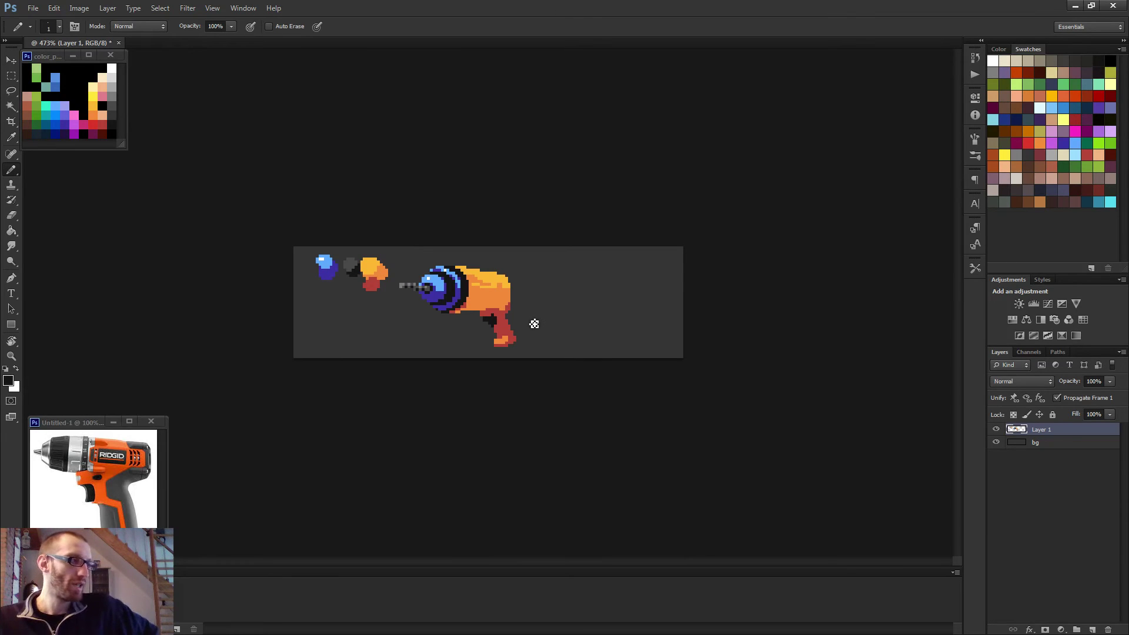
{"action": "scroll", "coordinate": [535, 325], "scroll_direction": "up", "scroll_amount": 2}
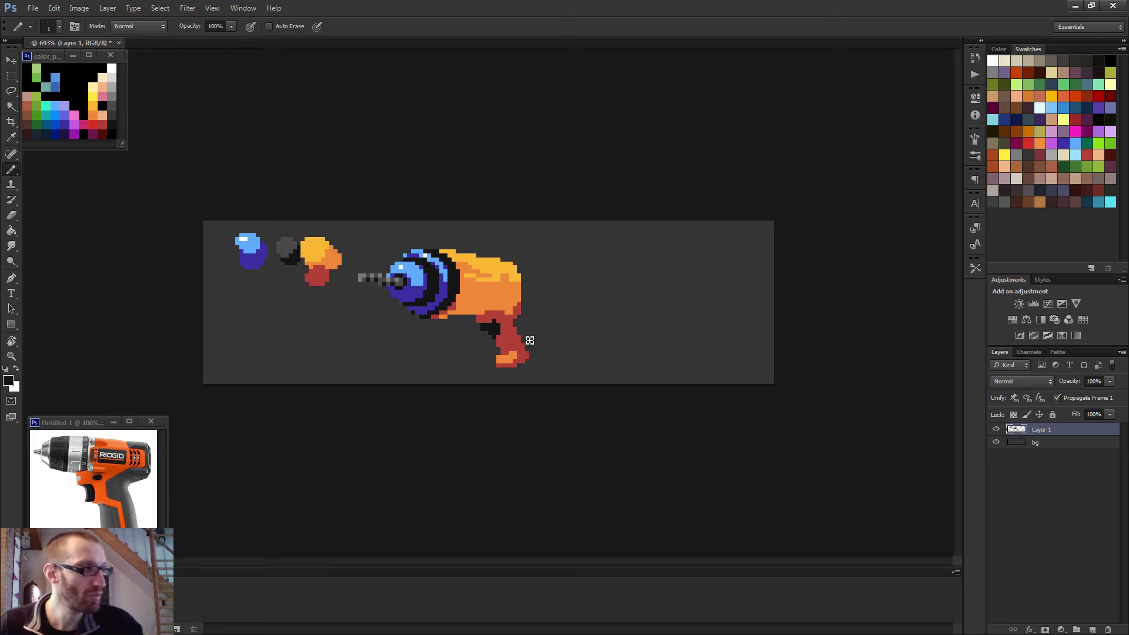
Try a dark maroon shadow through the rear part of the red grip and undo it.
{"action": "scroll", "coordinate": [492, 306], "scroll_direction": "up", "scroll_amount": 3}
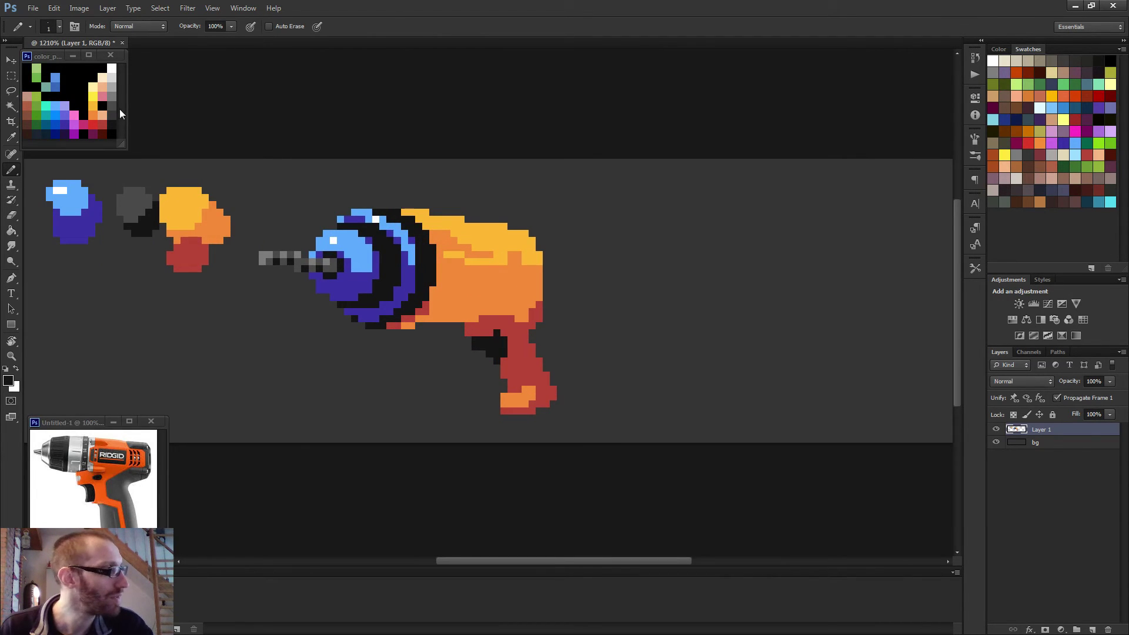
{"action": "left_click", "coordinate": [104, 131], "text": "alt"}
{"action": "left_click_drag", "start_coordinate": [548, 391], "coordinate": [528, 350]}
{"action": "scroll", "coordinate": [556, 386], "scroll_direction": "down", "scroll_amount": 5}
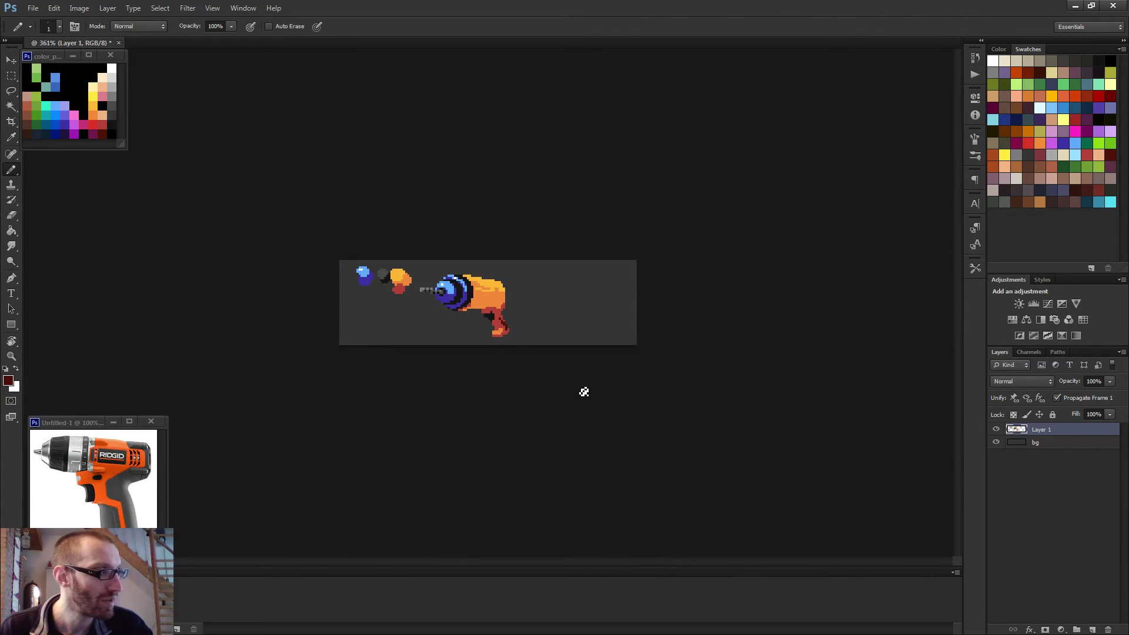
{"action": "scroll", "coordinate": [534, 367], "scroll_direction": "up", "scroll_amount": 3}
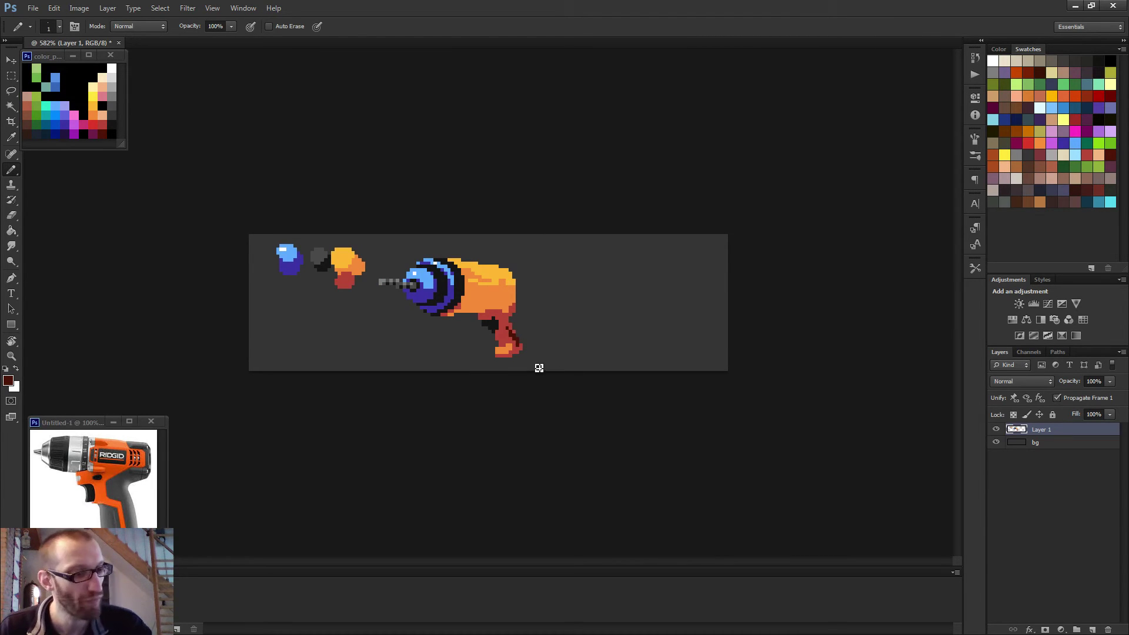
{"action": "scroll", "coordinate": [522, 361], "scroll_direction": "up", "scroll_amount": 4}
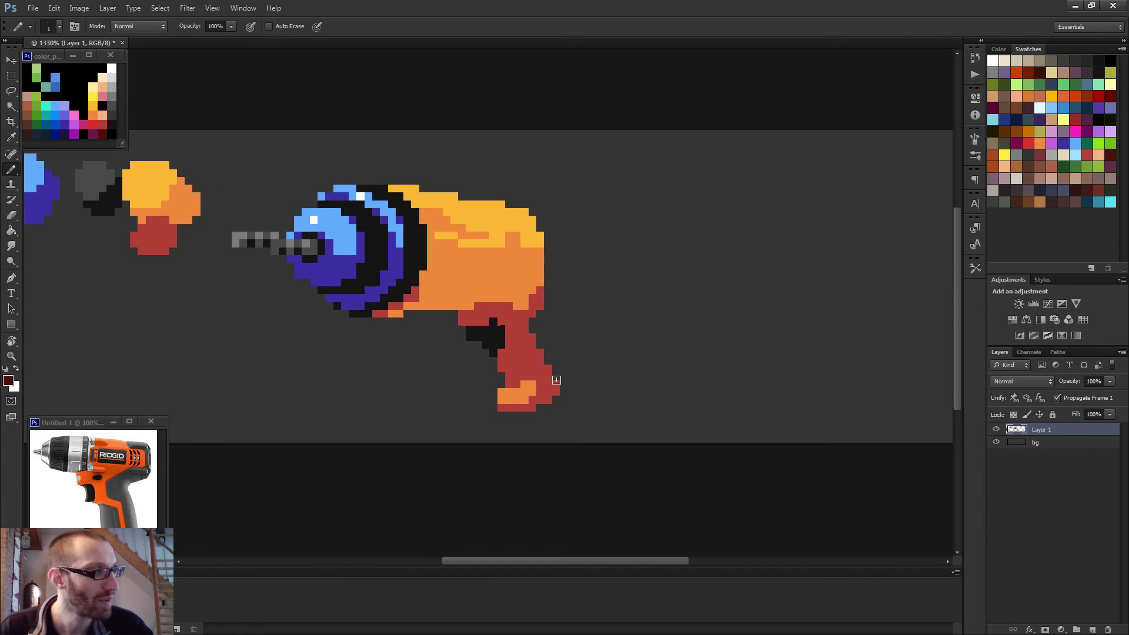
Try dark maroon along the grip's back edge up to the body's lower rear corner and return the pixels to red.
{"action": "left_click", "coordinate": [556, 382]}
{"action": "mouse_move", "coordinate": [543, 403]}
{"action": "left_mouse_down"}
{"action": "mouse_move", "coordinate": [555, 384]}
{"action": "mouse_move", "coordinate": [518, 323]}
{"action": "mouse_move", "coordinate": [540, 305]}
{"action": "left_mouse_up"}
{"action": "left_click", "coordinate": [546, 389], "text": "alt"}
{"action": "left_click", "coordinate": [548, 369], "text": "alt"}
{"action": "scroll", "coordinate": [585, 353], "scroll_direction": "down", "scroll_amount": 5}
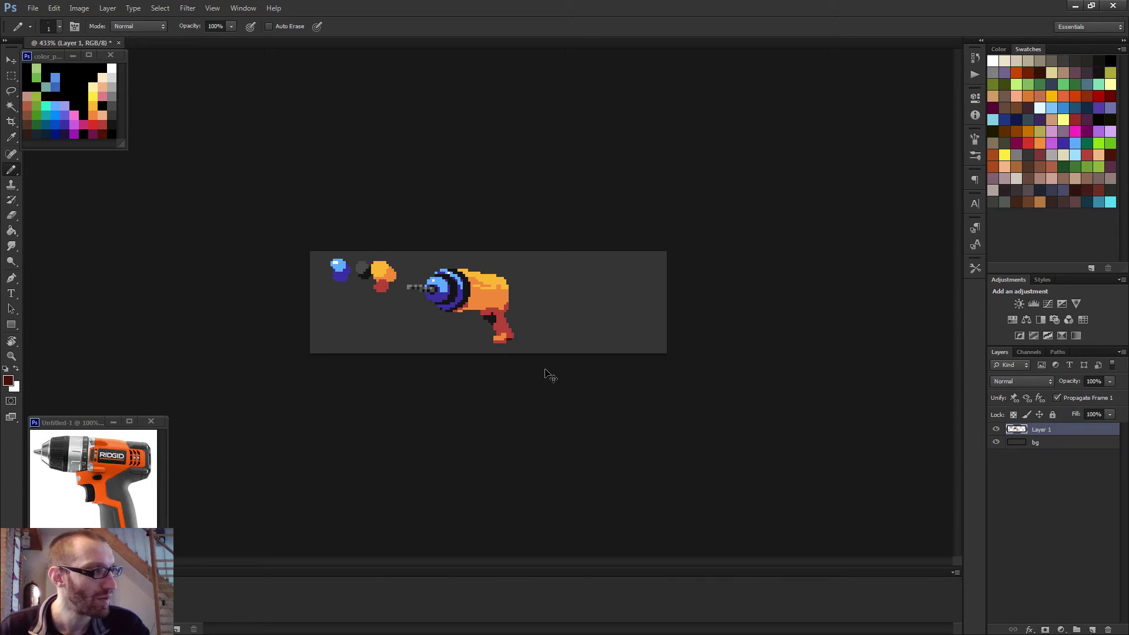
Recolour the orange patch at the grip's base with the light yellow-orange of the body's highlight.
{"action": "scroll", "coordinate": [491, 302], "scroll_direction": "up", "scroll_amount": 5}
{"action": "left_click", "coordinate": [524, 450], "text": "alt"}
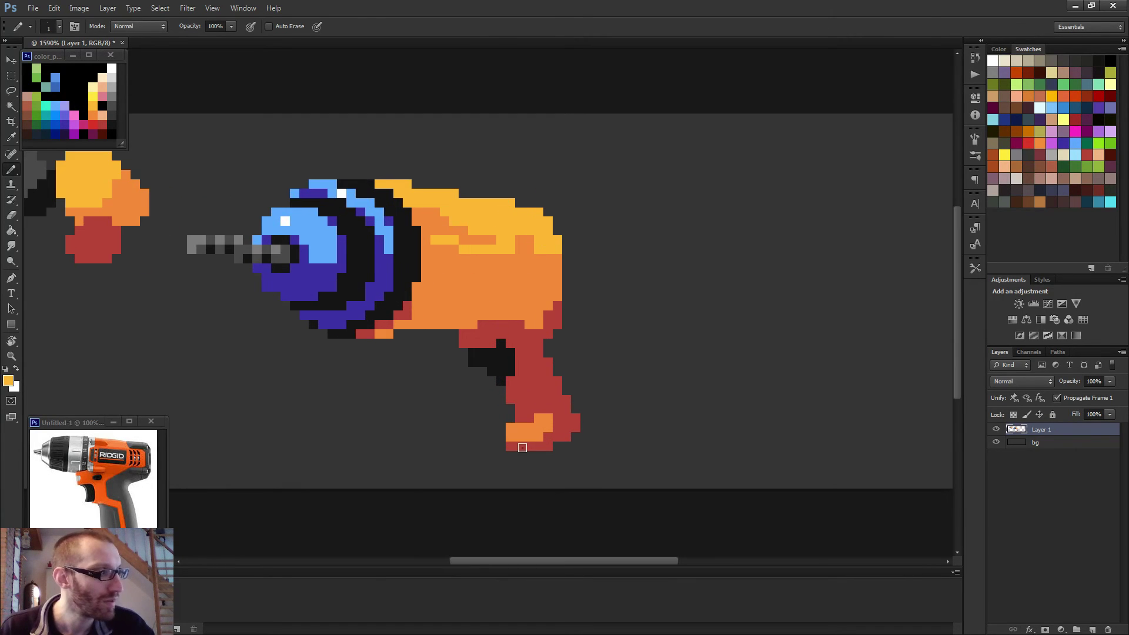
{"action": "key", "text": "g"}
{"action": "key", "text": "b"}
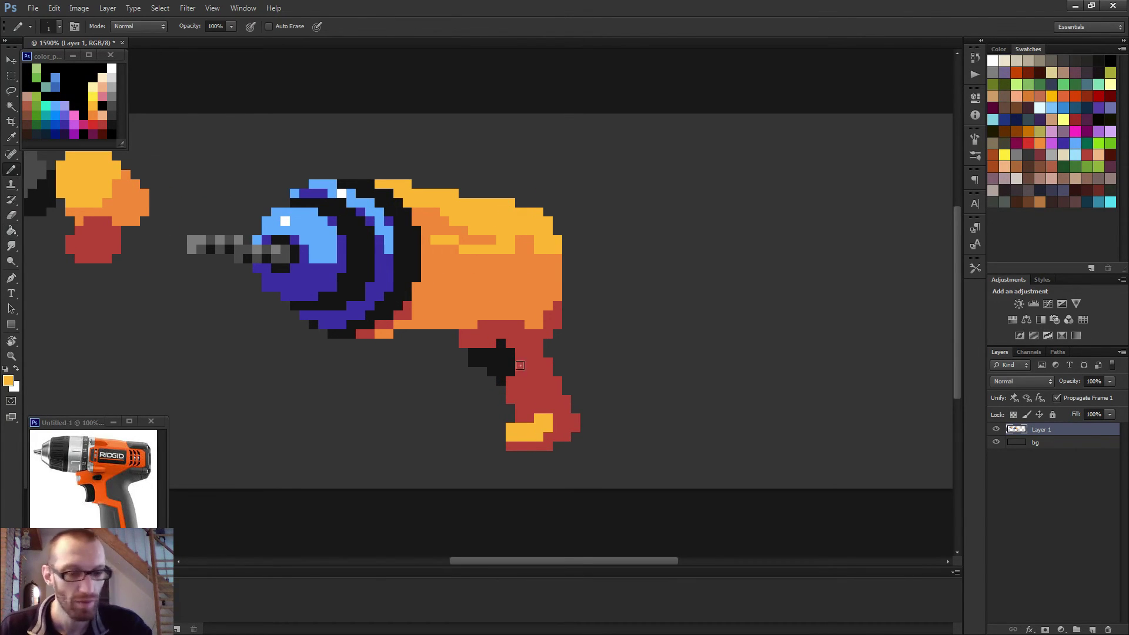
Paint the grip in the body's orange from its base up beside the trigger, keeping a red edge along the back.
{"action": "left_click", "coordinate": [483, 287], "text": "alt"}
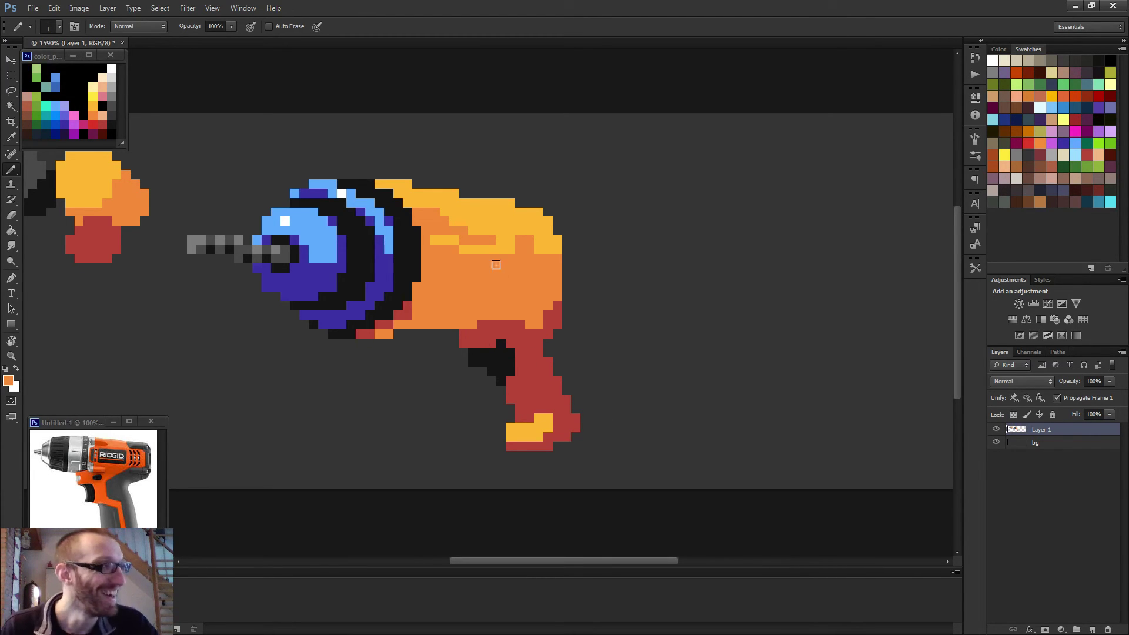
{"action": "mouse_move", "coordinate": [524, 416]}
{"action": "left_mouse_down"}
{"action": "mouse_move", "coordinate": [512, 395]}
{"action": "mouse_move", "coordinate": [527, 370]}
{"action": "left_mouse_up"}
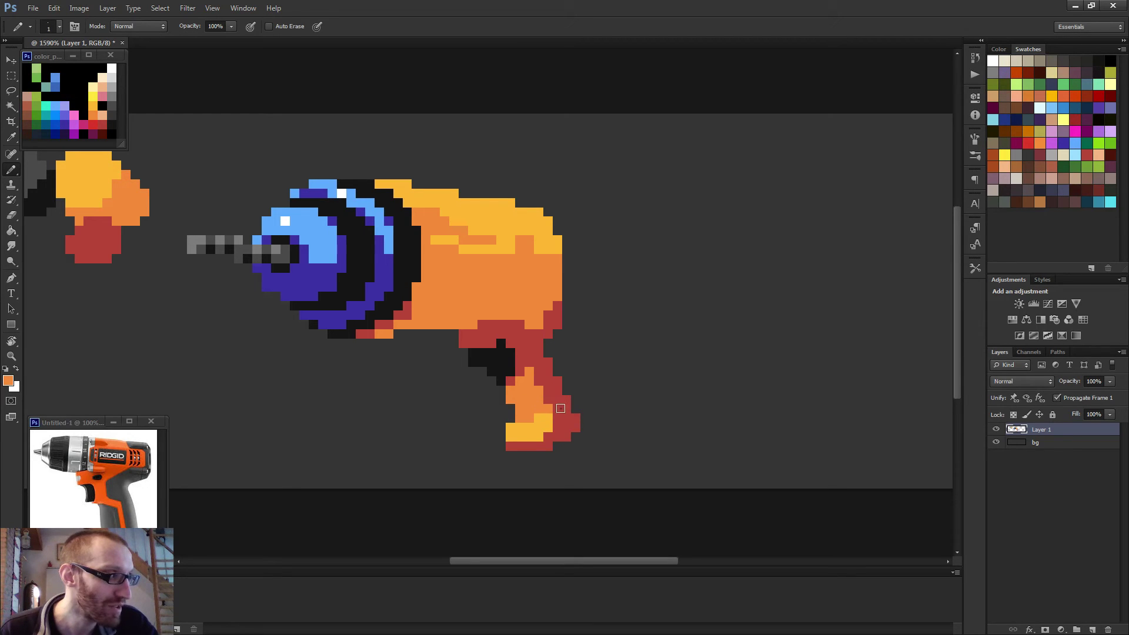
{"action": "scroll", "coordinate": [562, 391], "scroll_direction": "down", "scroll_amount": 3}
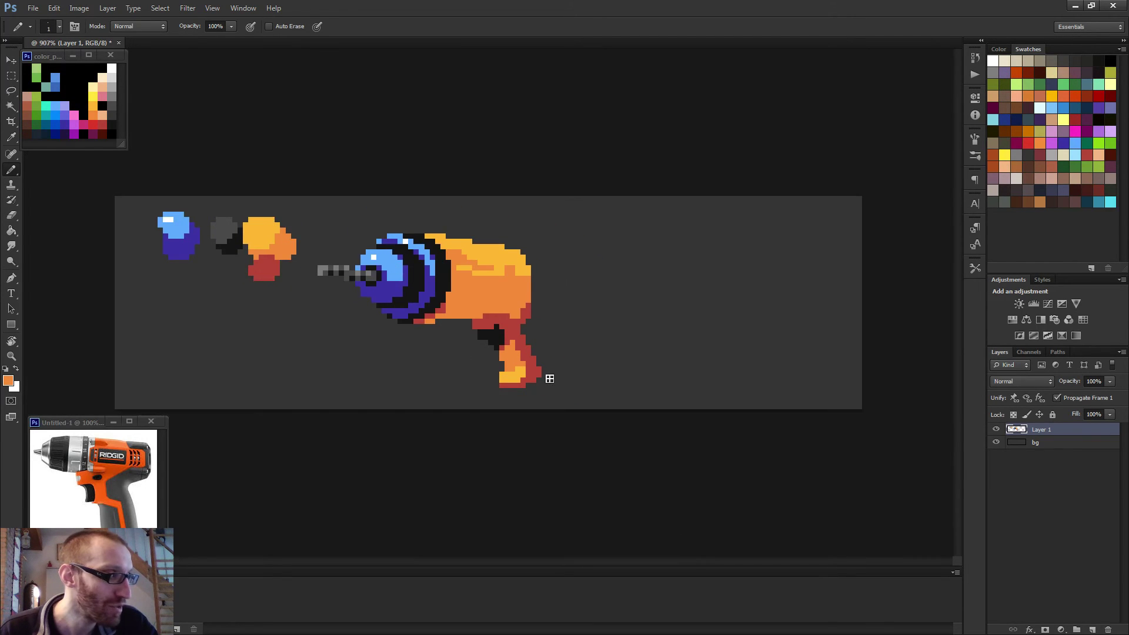
{"action": "scroll", "coordinate": [547, 379], "scroll_direction": "up", "scroll_amount": 2}
{"action": "left_click_drag", "start_coordinate": [538, 386], "coordinate": [510, 324]}
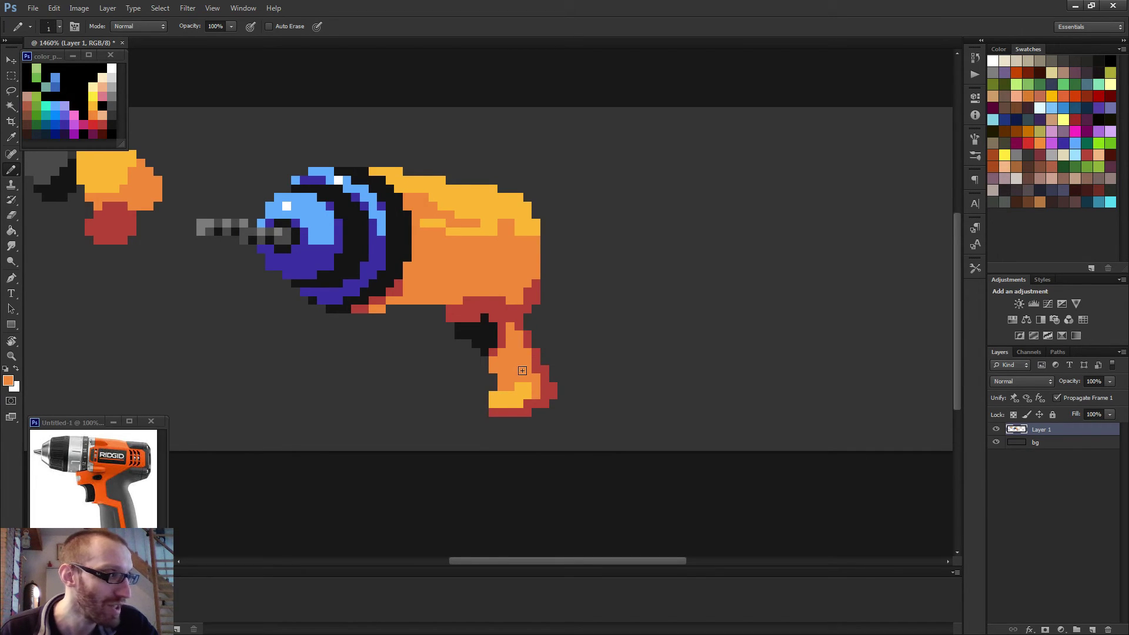
{"action": "left_click", "coordinate": [516, 336], "text": "alt"}
{"action": "left_click_drag", "start_coordinate": [518, 330], "coordinate": [518, 322]}
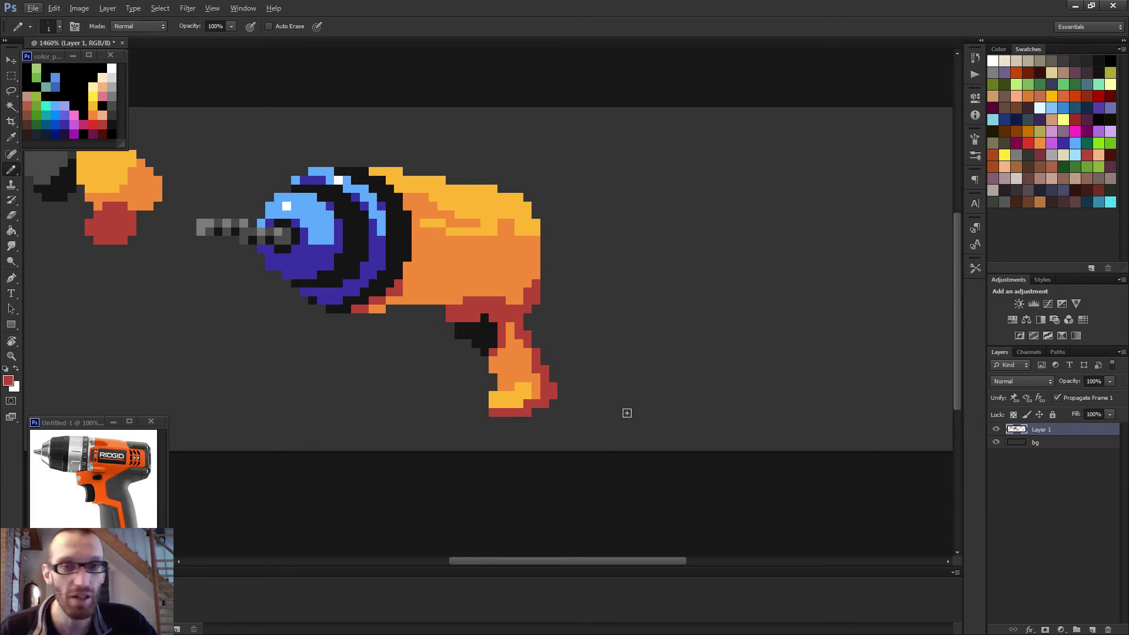
{"action": "scroll", "coordinate": [547, 340], "scroll_direction": "down", "scroll_amount": 6}
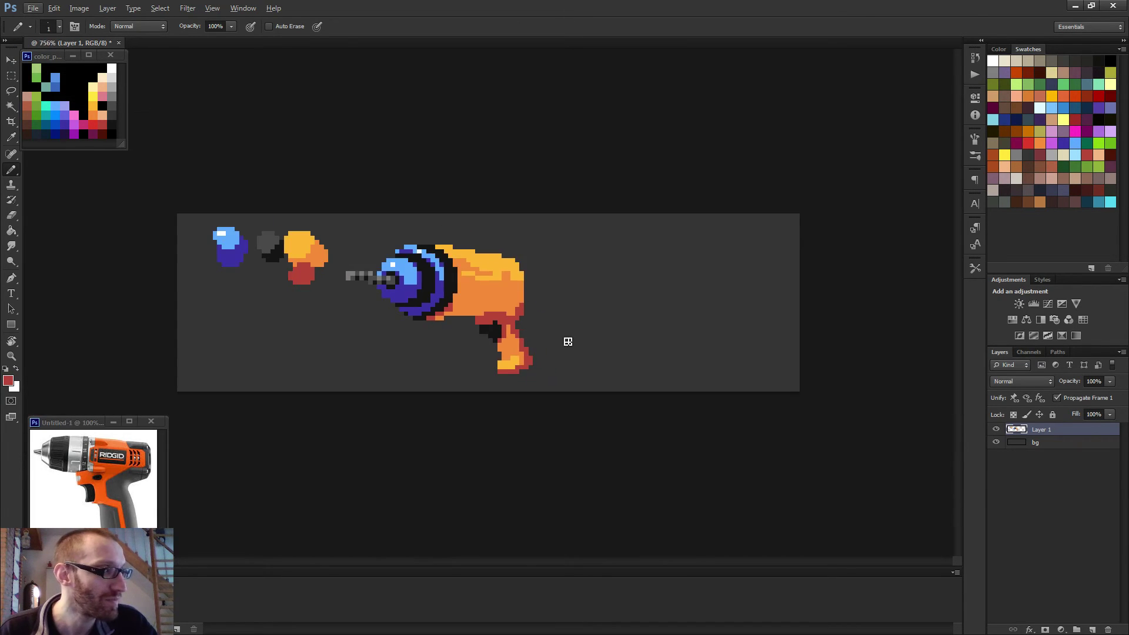
{"action": "scroll", "coordinate": [564, 347], "scroll_direction": "down", "scroll_amount": 2}
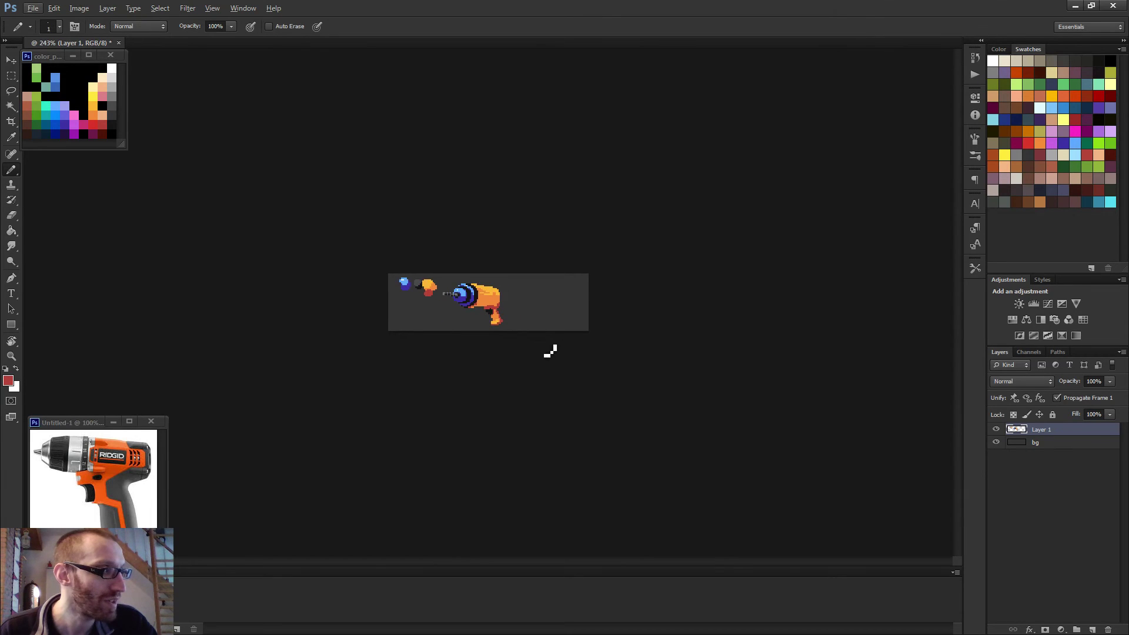
Paint orange pixels on the lower part of the red strip above the trigger, where the grip joins the body.
{"action": "scroll", "coordinate": [550, 352], "scroll_direction": "up", "scroll_amount": 6}
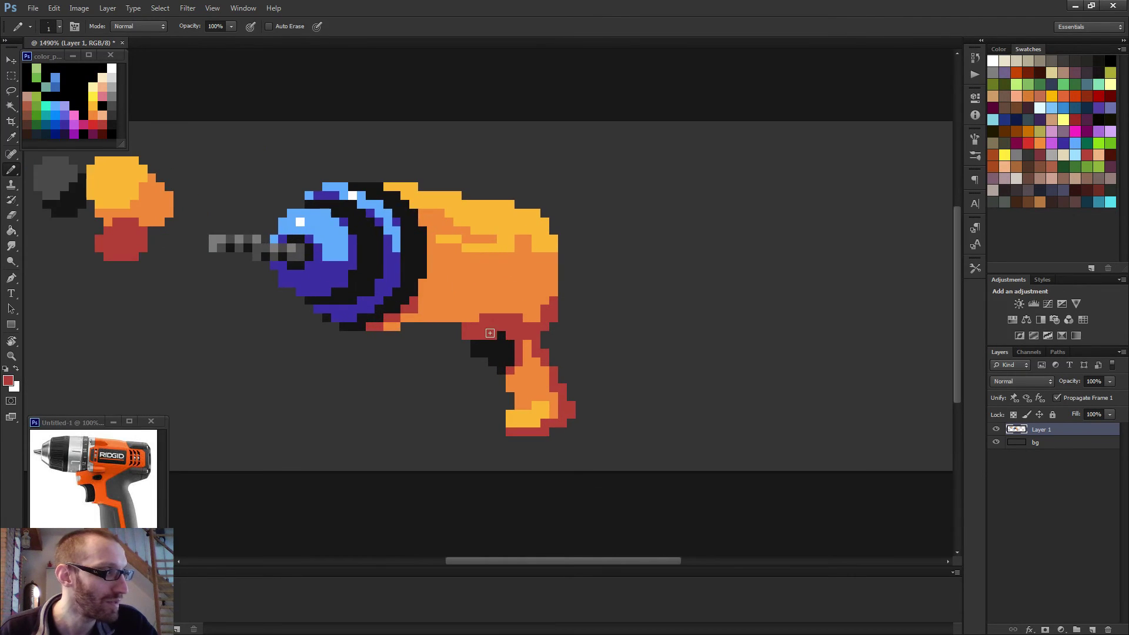
{"action": "left_click", "coordinate": [540, 361], "text": "alt"}
{"action": "mouse_move", "coordinate": [463, 336]}
{"action": "left_mouse_down"}
{"action": "mouse_move", "coordinate": [493, 325]}
{"action": "mouse_move", "coordinate": [526, 339]}
{"action": "left_mouse_up"}
{"action": "left_click", "coordinate": [520, 337], "text": "alt"}
{"action": "left_click", "coordinate": [510, 335]}
{"action": "left_click", "coordinate": [516, 322], "text": "alt"}
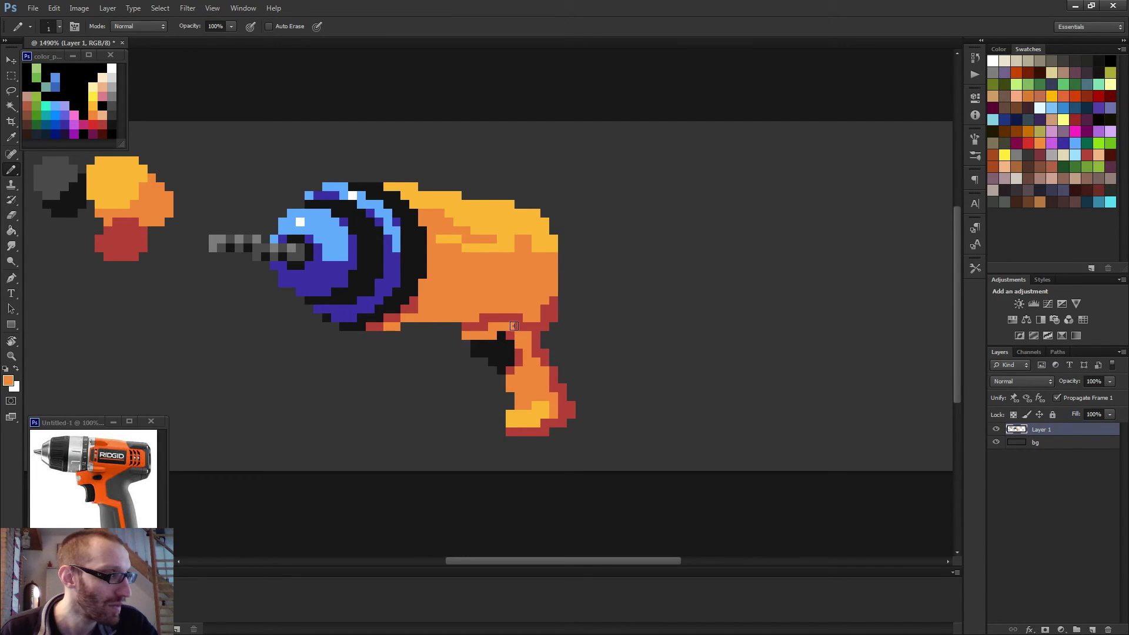
Undo the orange and yellow repainting of the grip, back to solid red with the orange base patch.
{"action": "scroll", "coordinate": [548, 365], "scroll_direction": "down", "scroll_amount": 8, "text": "alt"}
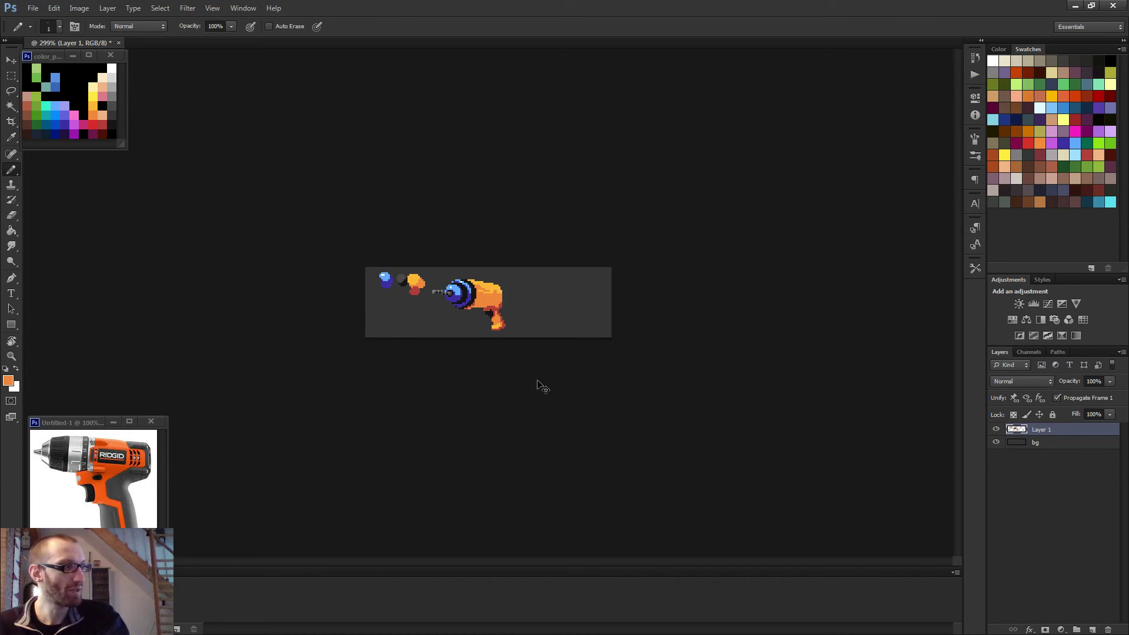
{"action": "key", "text": "ctrl+z"}
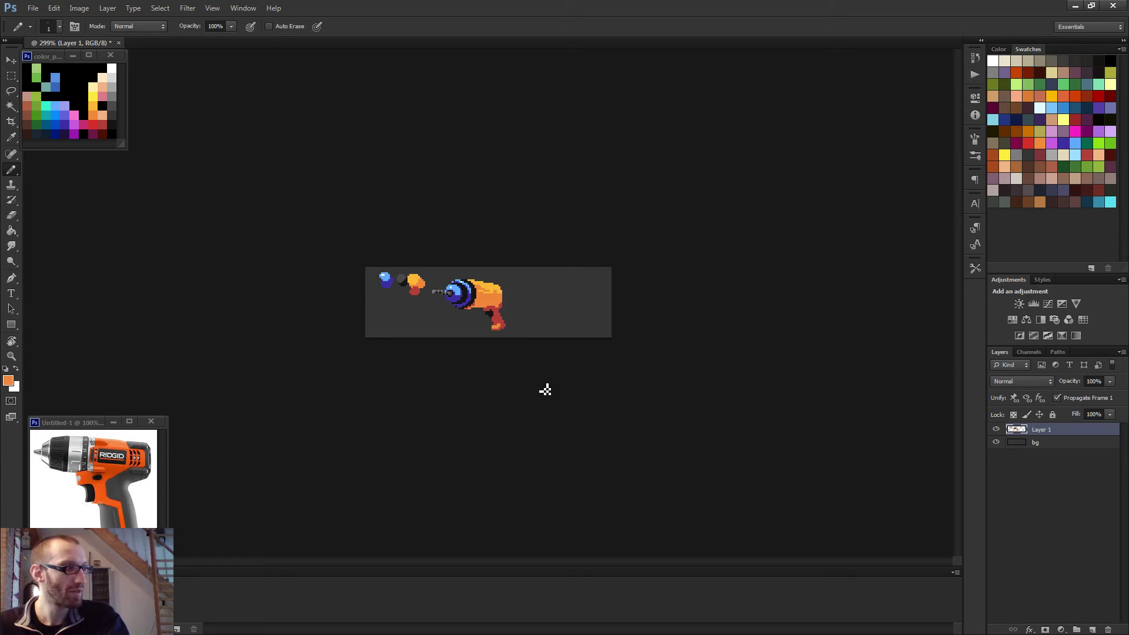
{"action": "scroll", "coordinate": [549, 388], "scroll_direction": "up", "scroll_amount": 5}
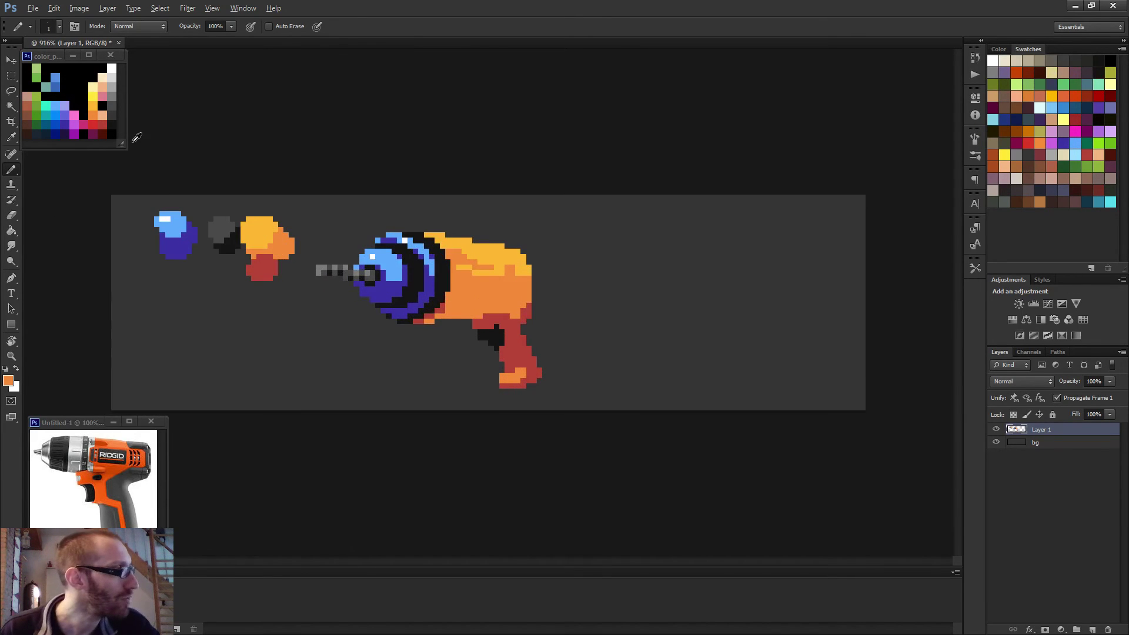
Paint a dark maroon shadow along the grip's back edge and the lower rear corner of the body.
{"action": "left_click", "coordinate": [105, 131], "text": "alt"}
{"action": "scroll", "coordinate": [540, 384], "scroll_direction": "up", "scroll_amount": 2}
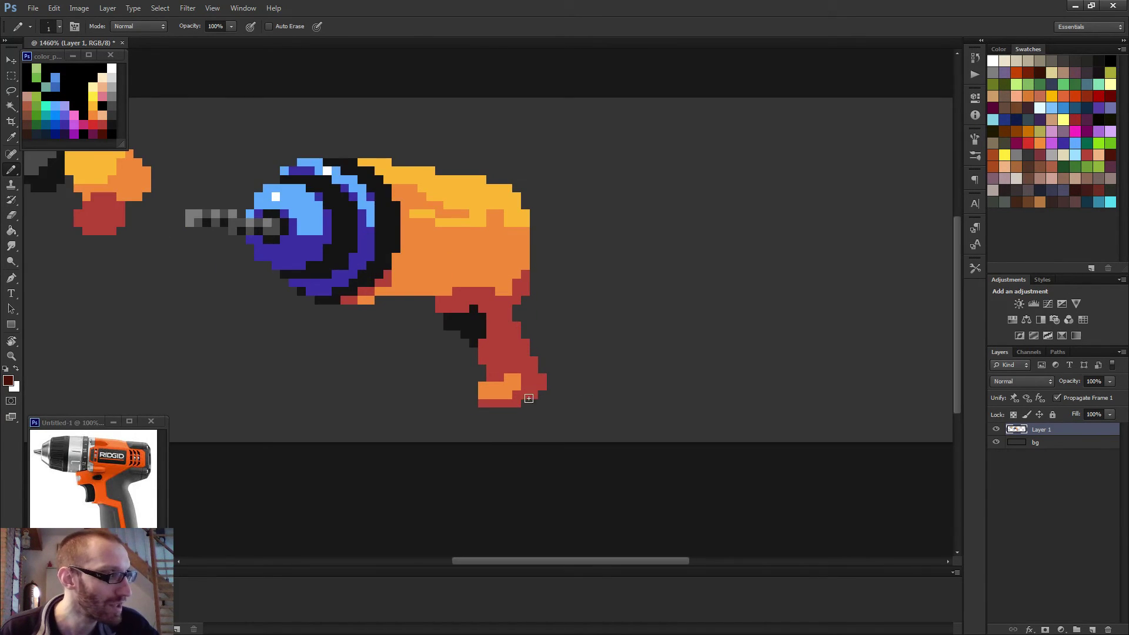
{"action": "mouse_move", "coordinate": [543, 383]}
{"action": "left_mouse_down"}
{"action": "mouse_move", "coordinate": [508, 323]}
{"action": "mouse_move", "coordinate": [517, 328]}
{"action": "mouse_move", "coordinate": [503, 303]}
{"action": "mouse_move", "coordinate": [514, 300]}
{"action": "mouse_move", "coordinate": [512, 317]}
{"action": "mouse_move", "coordinate": [529, 297]}
{"action": "left_mouse_up"}
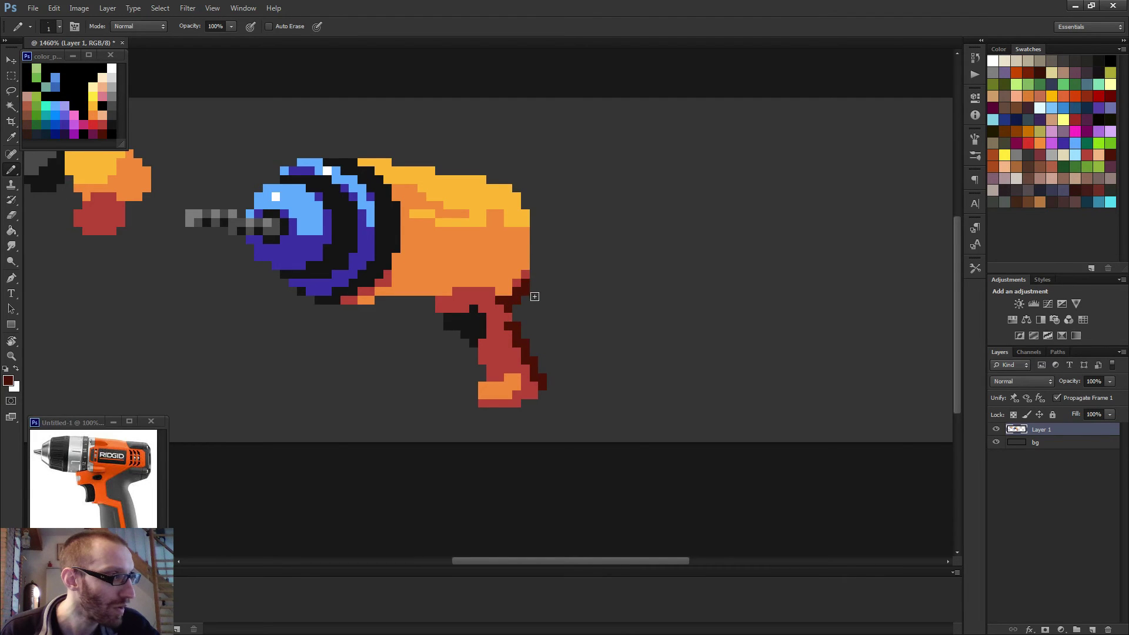
{"action": "scroll", "coordinate": [529, 298], "scroll_direction": "down", "scroll_amount": 5}
{"action": "scroll", "coordinate": [528, 358], "scroll_direction": "up", "scroll_amount": 5}
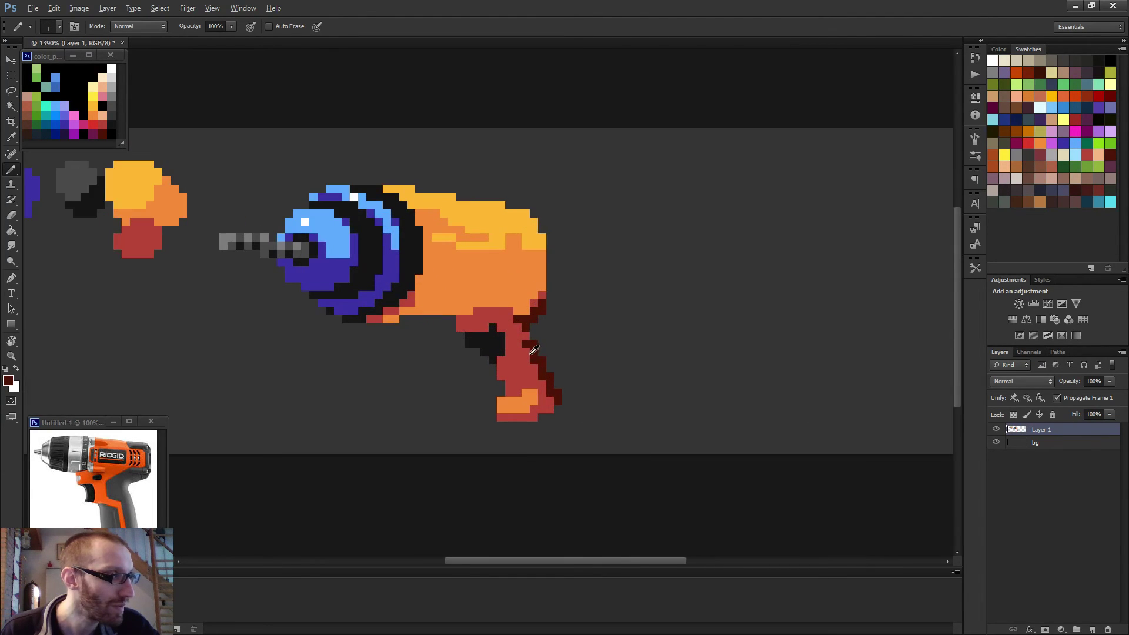
{"action": "scroll", "coordinate": [552, 380], "scroll_direction": "down", "scroll_amount": 2}
{"action": "scroll", "coordinate": [557, 384], "scroll_direction": "down", "scroll_amount": 3}
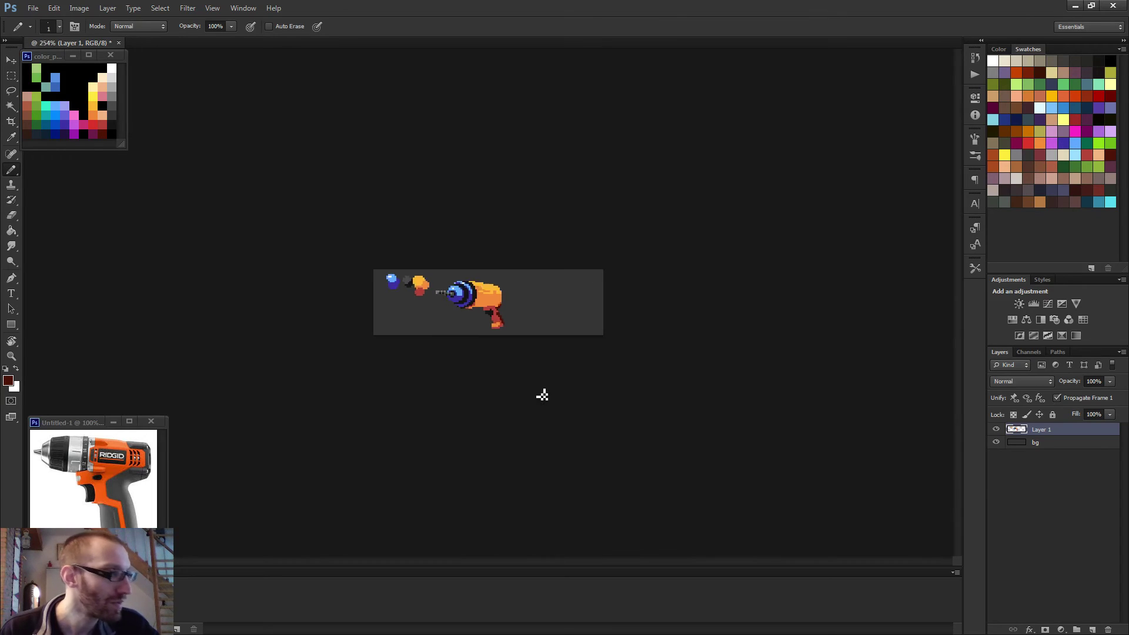
Fill the maroon shadow areas on the grip's back edge and the body's lower rear corner with black.
{"action": "scroll", "coordinate": [542, 408], "scroll_direction": "up", "scroll_amount": 2}
{"action": "scroll", "coordinate": [522, 363], "scroll_direction": "up", "scroll_amount": 3}
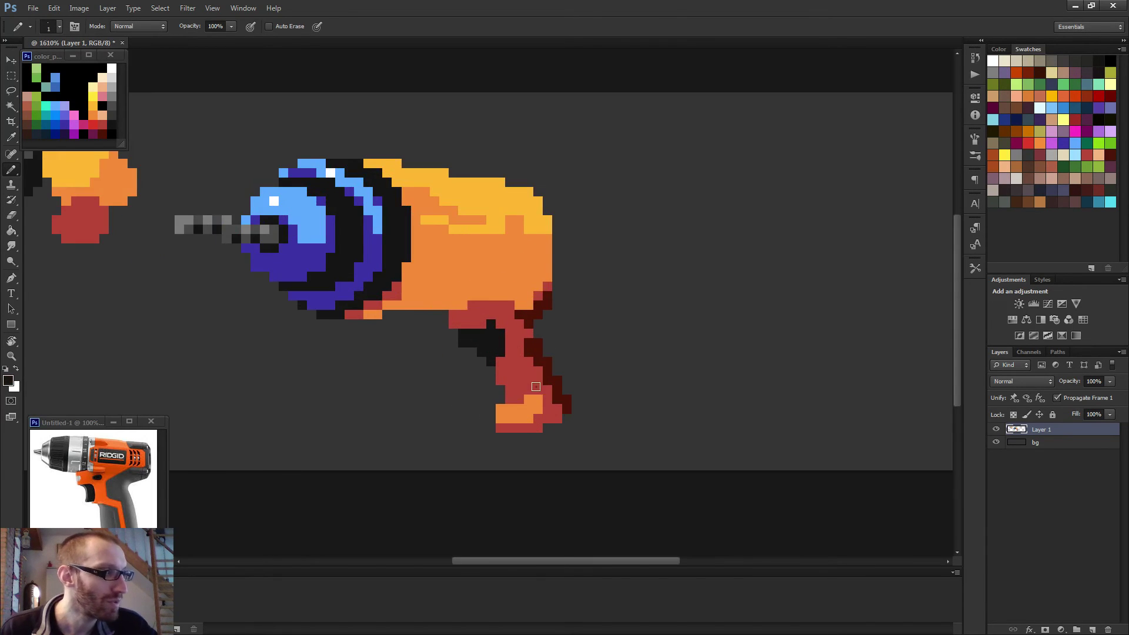
{"action": "key", "text": "g"}
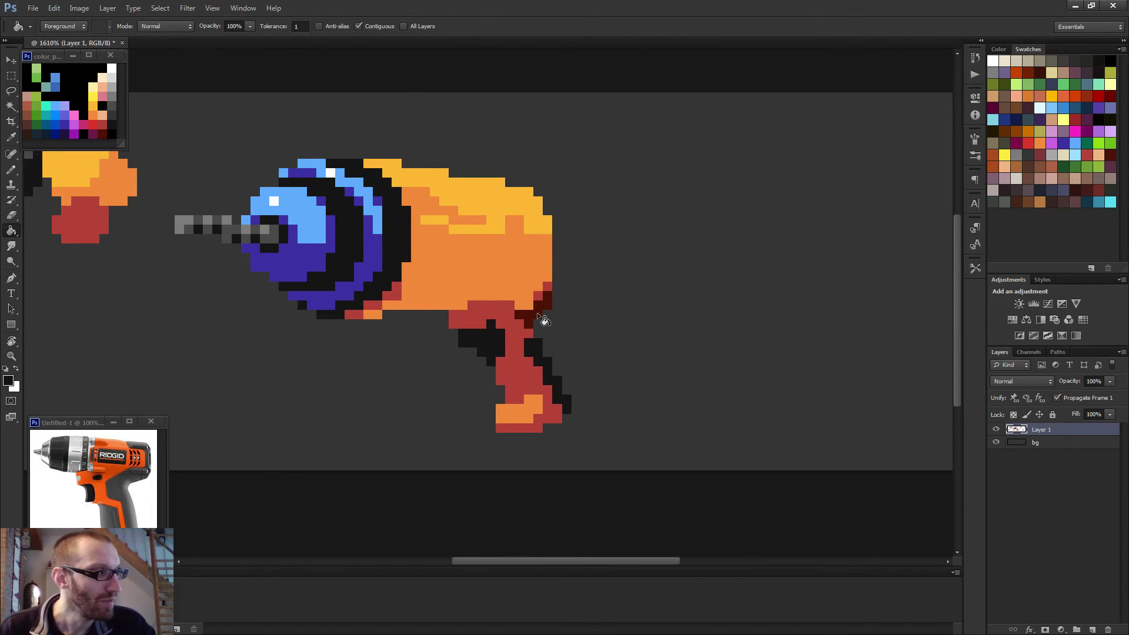
{"action": "scroll", "coordinate": [538, 313], "scroll_direction": "down", "scroll_amount": 2}
{"action": "scroll", "coordinate": [551, 408], "scroll_direction": "down", "scroll_amount": 2}
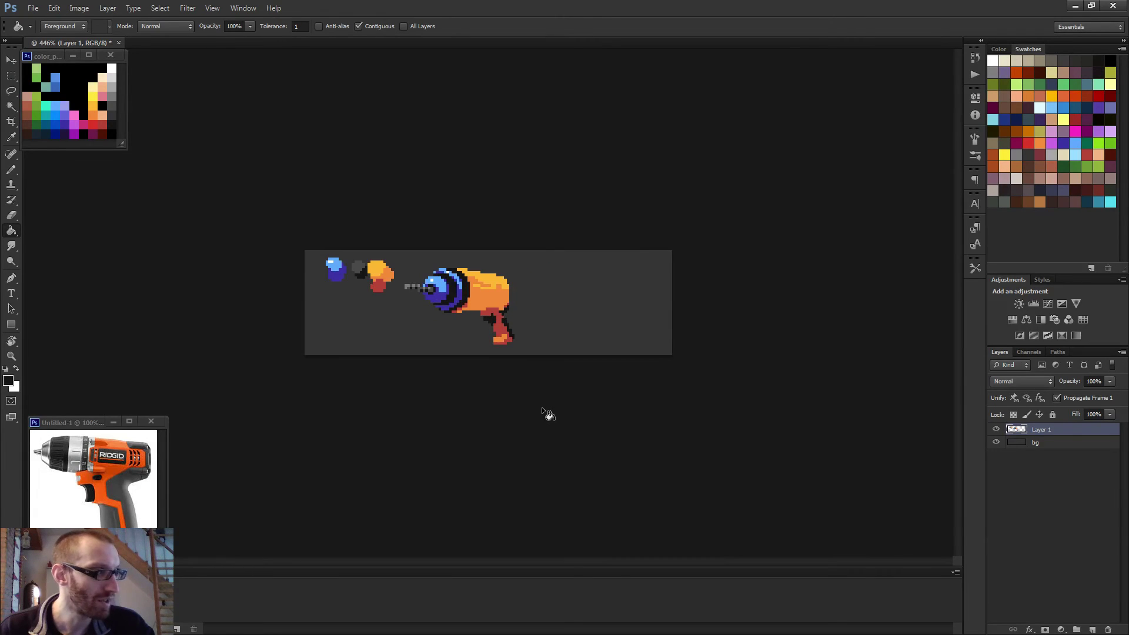
{"action": "key", "text": "b"}
{"action": "scroll", "coordinate": [550, 418], "scroll_direction": "up", "scroll_amount": 2}
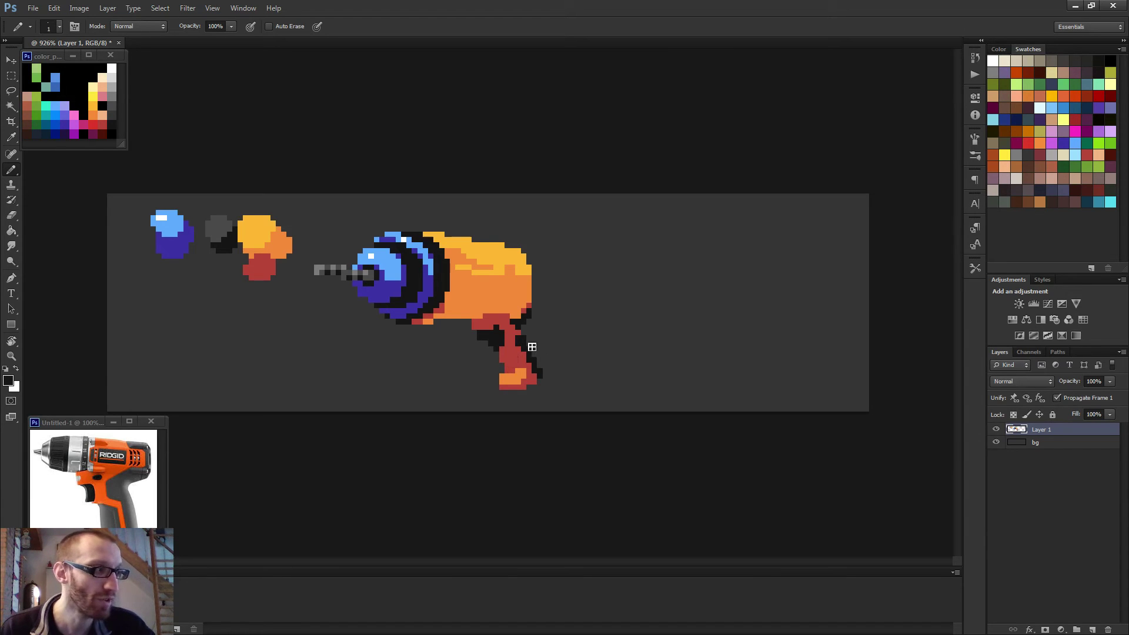
Thicken the black shadow by about one pixel along the inner side of the grip's back edge.
{"action": "scroll", "coordinate": [530, 352], "scroll_direction": "up", "scroll_amount": 2}
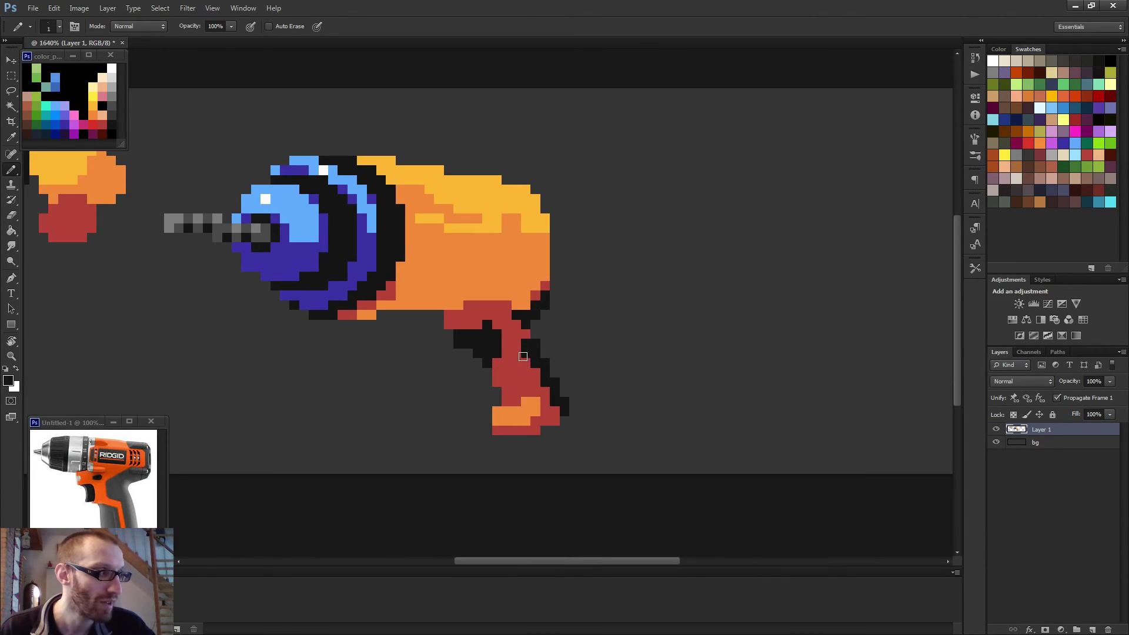
{"action": "left_click_drag", "start_coordinate": [524, 360], "coordinate": [547, 391]}
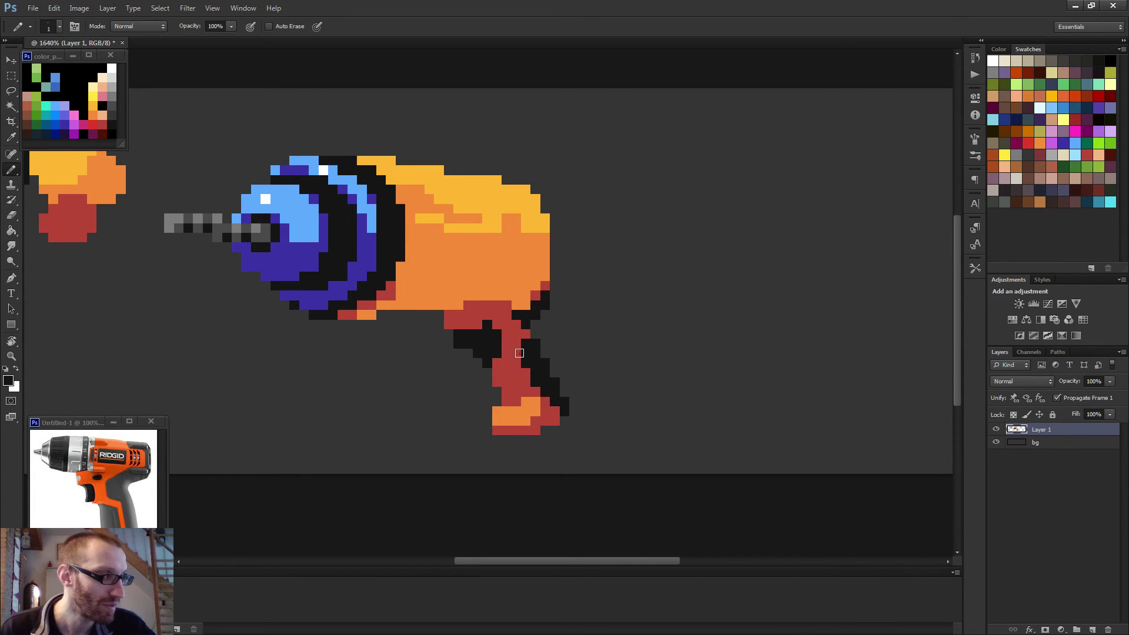
{"action": "scroll", "coordinate": [564, 404], "scroll_direction": "down", "scroll_amount": 4}
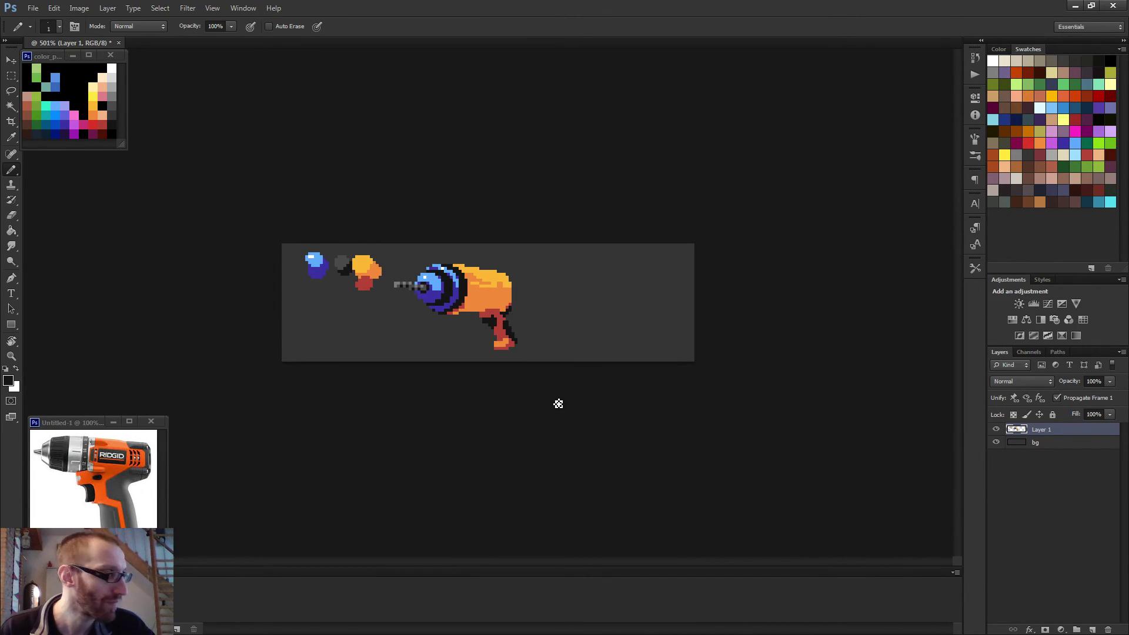
{"action": "scroll", "coordinate": [557, 403], "scroll_direction": "up", "scroll_amount": 5}
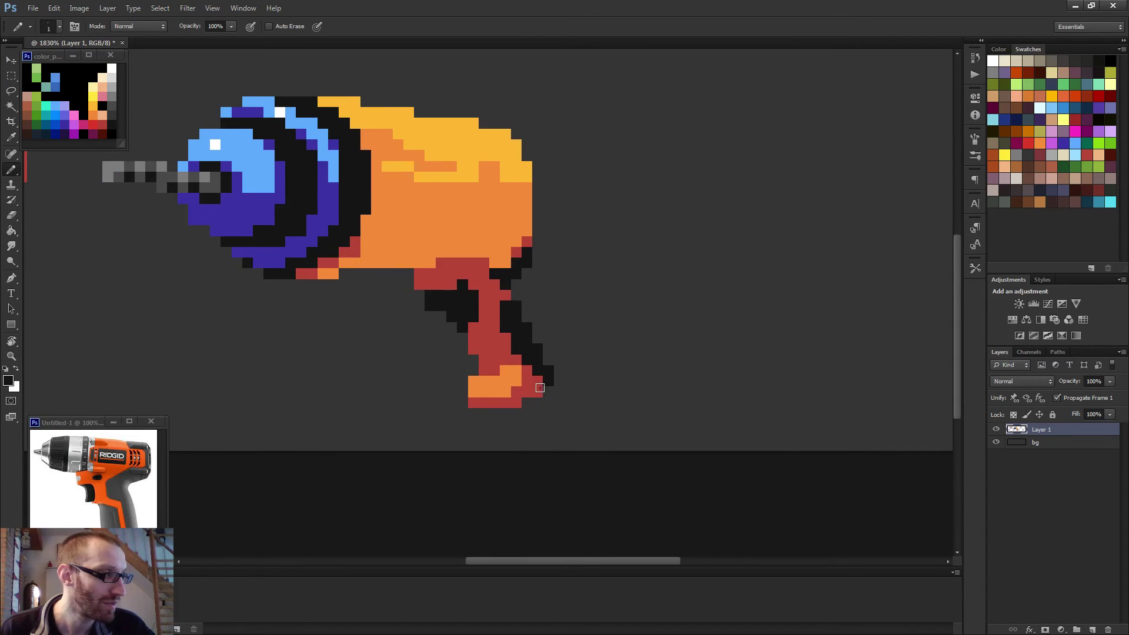
Extend the grip's black shadow down to the base's rear corner and add dark grey highlights along its inner edge.
{"action": "left_click_drag", "start_coordinate": [540, 388], "coordinate": [548, 382]}
{"action": "scroll", "coordinate": [594, 414], "scroll_direction": "down", "scroll_amount": 4}
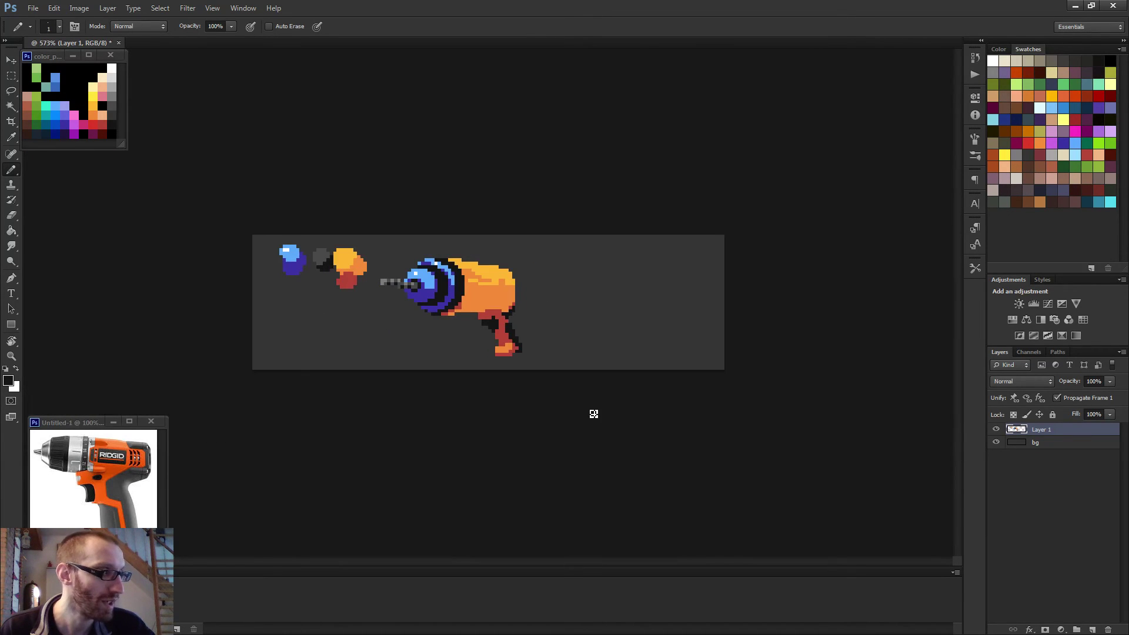
{"action": "scroll", "coordinate": [494, 323], "scroll_direction": "up", "scroll_amount": 4}
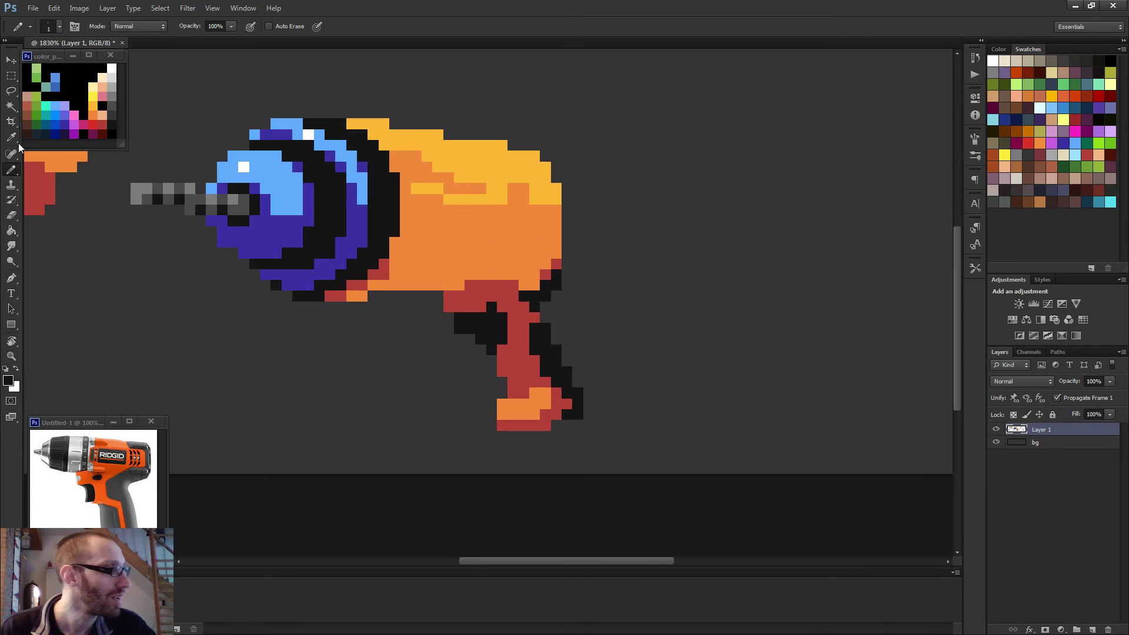
{"action": "left_click_drag", "start_coordinate": [534, 325], "coordinate": [552, 375]}
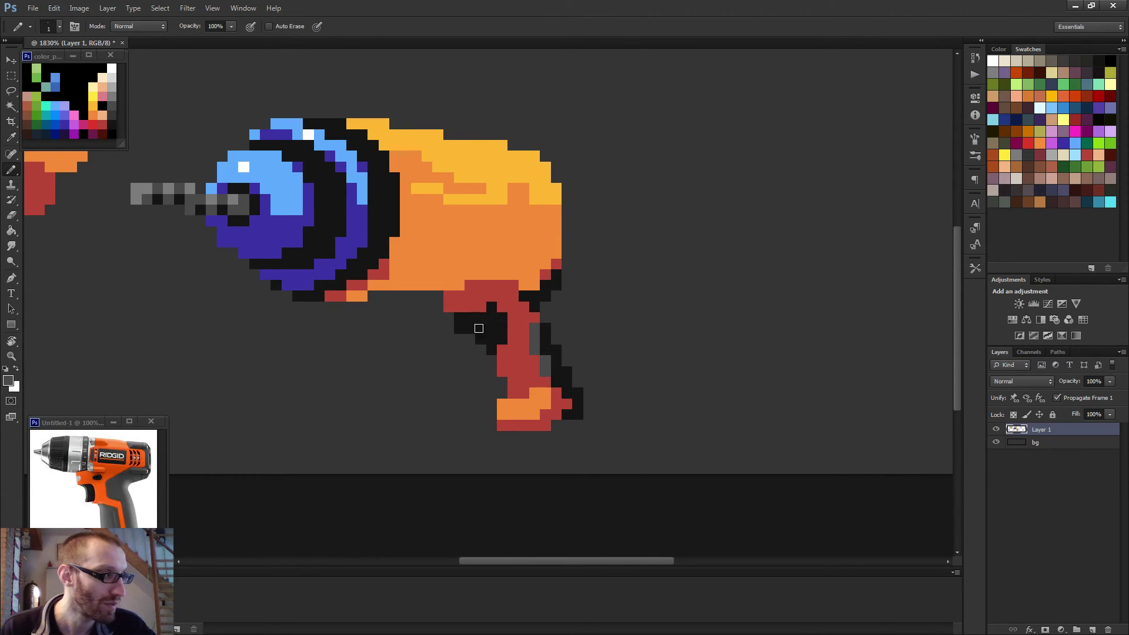
{"action": "scroll", "coordinate": [587, 385], "scroll_direction": "down", "scroll_amount": 5}
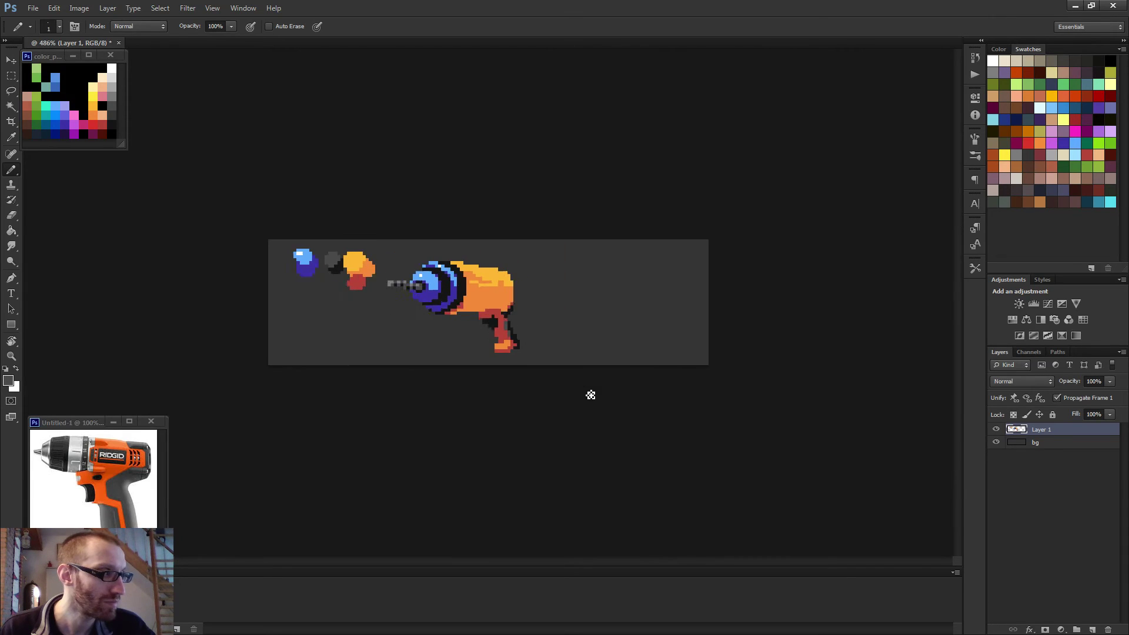
On a new layer, draw a black stepped rectangular label outline on the side of the drill's body.
{"action": "scroll", "coordinate": [488, 303], "scroll_direction": "up", "scroll_amount": 2}
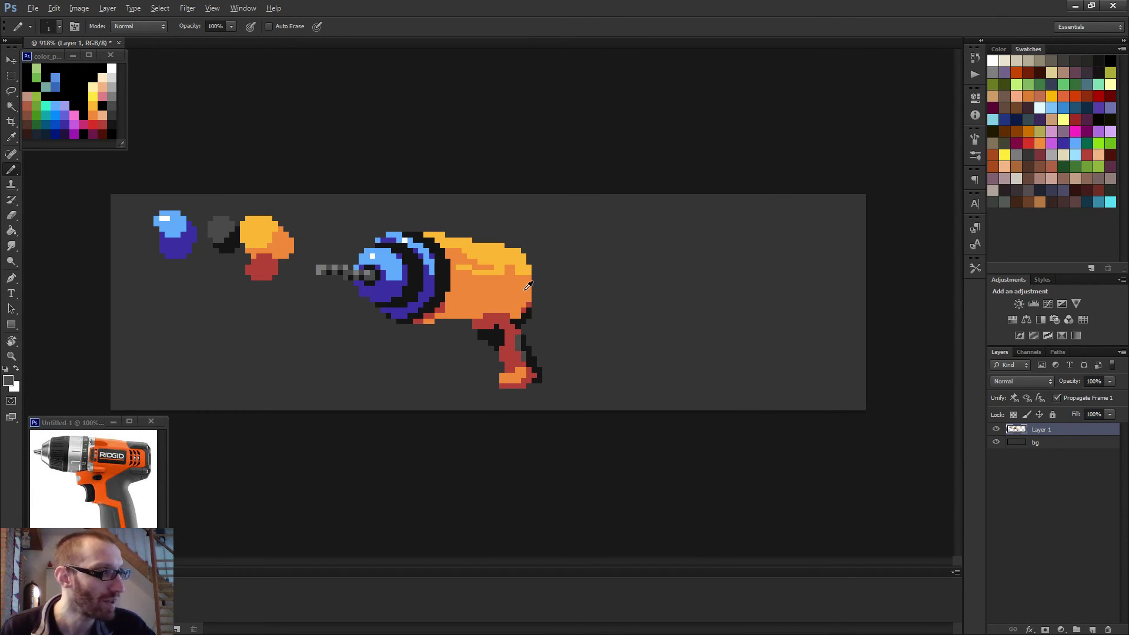
{"action": "key", "text": "alt"}
{"action": "left_click", "coordinate": [531, 309], "text": "alt"}
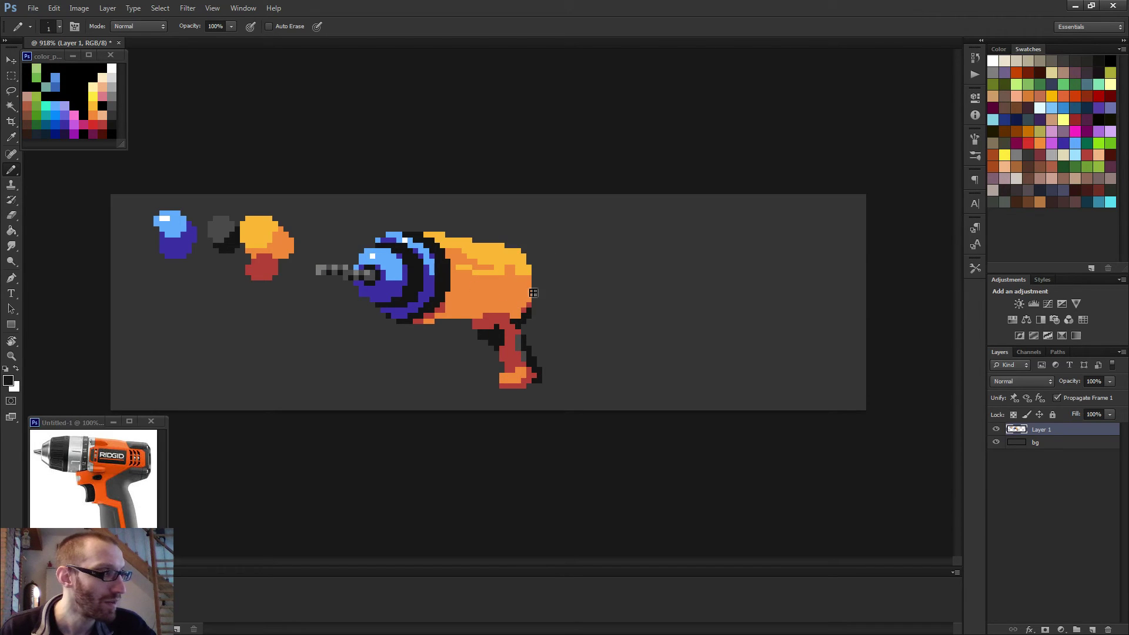
{"action": "scroll", "coordinate": [541, 376], "scroll_direction": "down", "scroll_amount": 2}
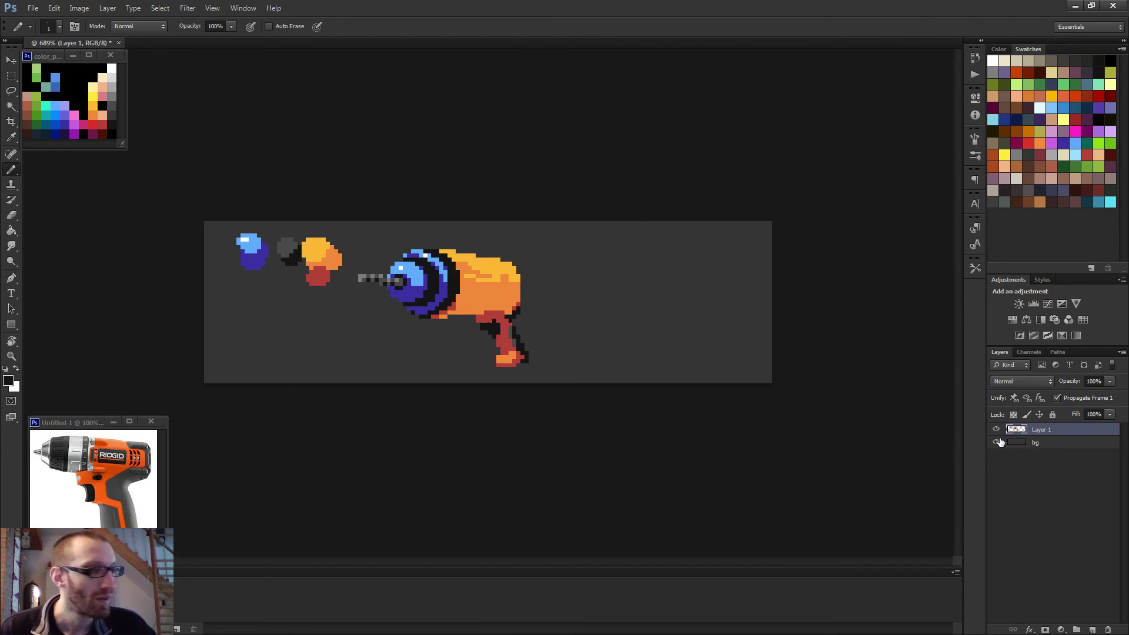
{"action": "left_click", "coordinate": [1092, 629]}
{"action": "scroll", "coordinate": [464, 295], "scroll_direction": "up", "scroll_amount": 3}
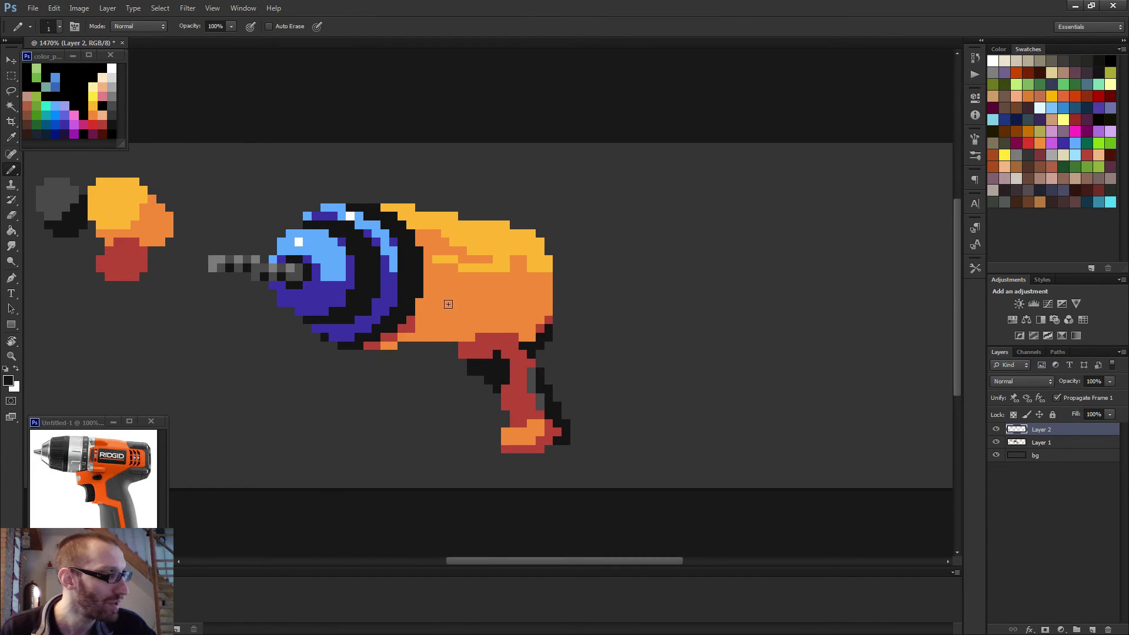
{"action": "left_click_drag", "start_coordinate": [449, 269], "coordinate": [445, 295]}
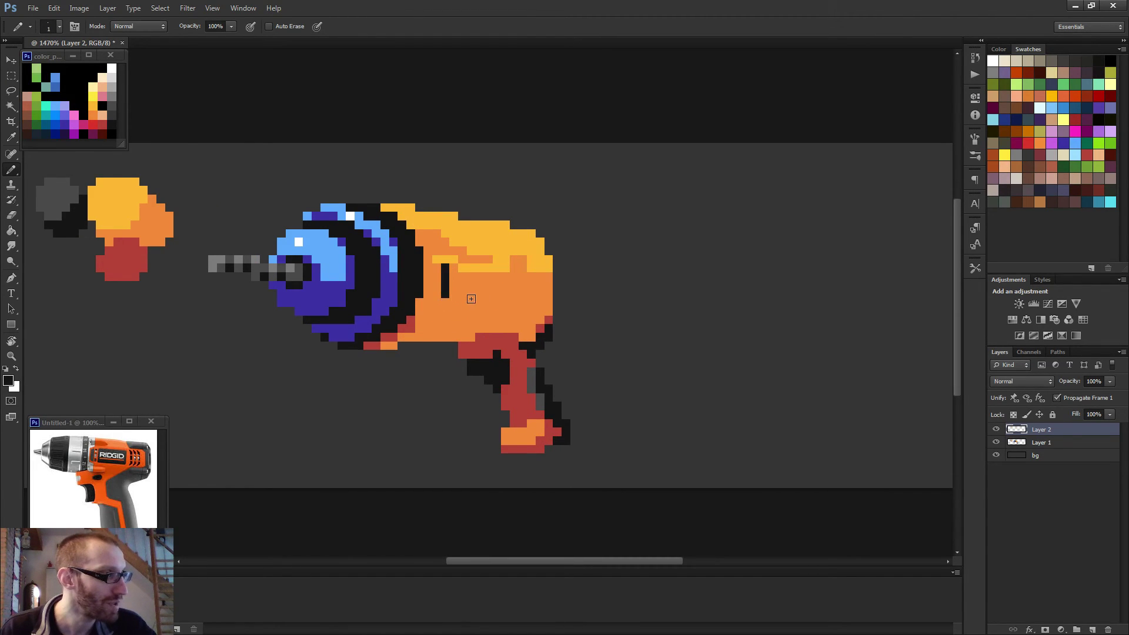
{"action": "left_click", "coordinate": [512, 305], "text": "shift"}
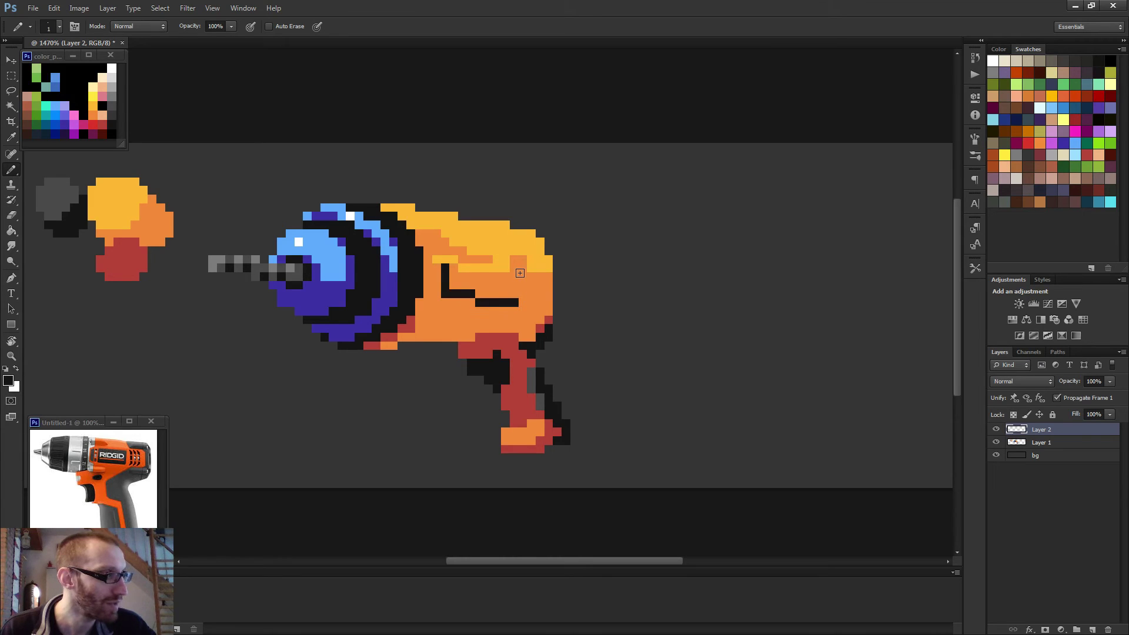
{"action": "left_click", "coordinate": [517, 275], "text": "shift"}
{"action": "left_click", "coordinate": [451, 268], "text": "shift"}
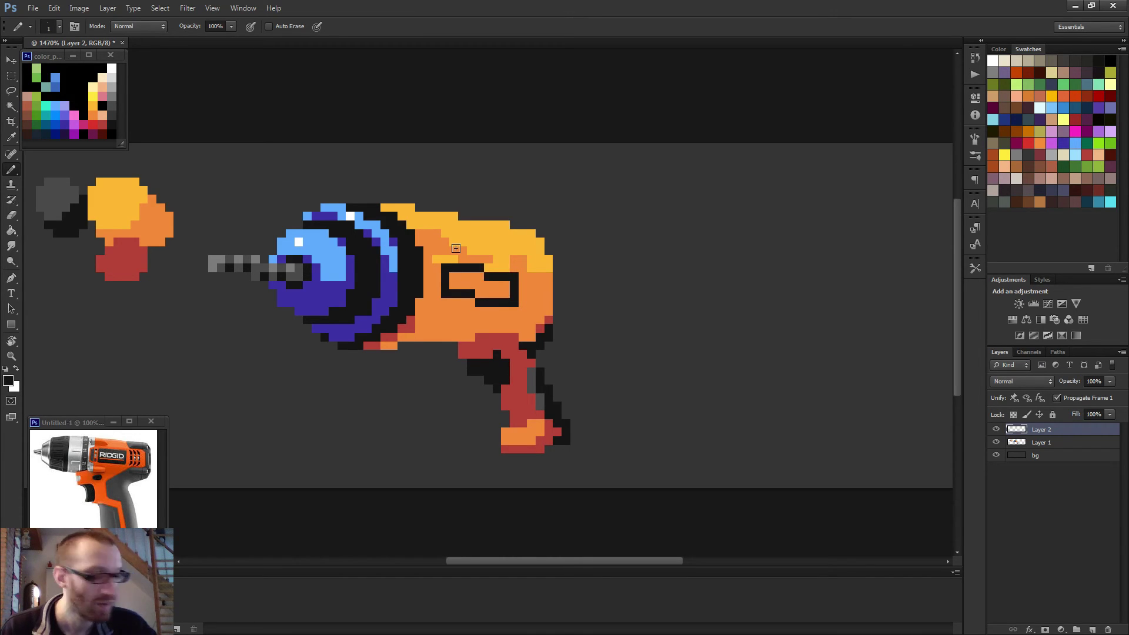
Try other positions for the label outline by nudging it one pixel at a time.
{"action": "key", "text": "v"}
{"action": "key", "text": "Right"}
{"action": "key", "text": "Down"}
{"action": "key", "text": "Down"}
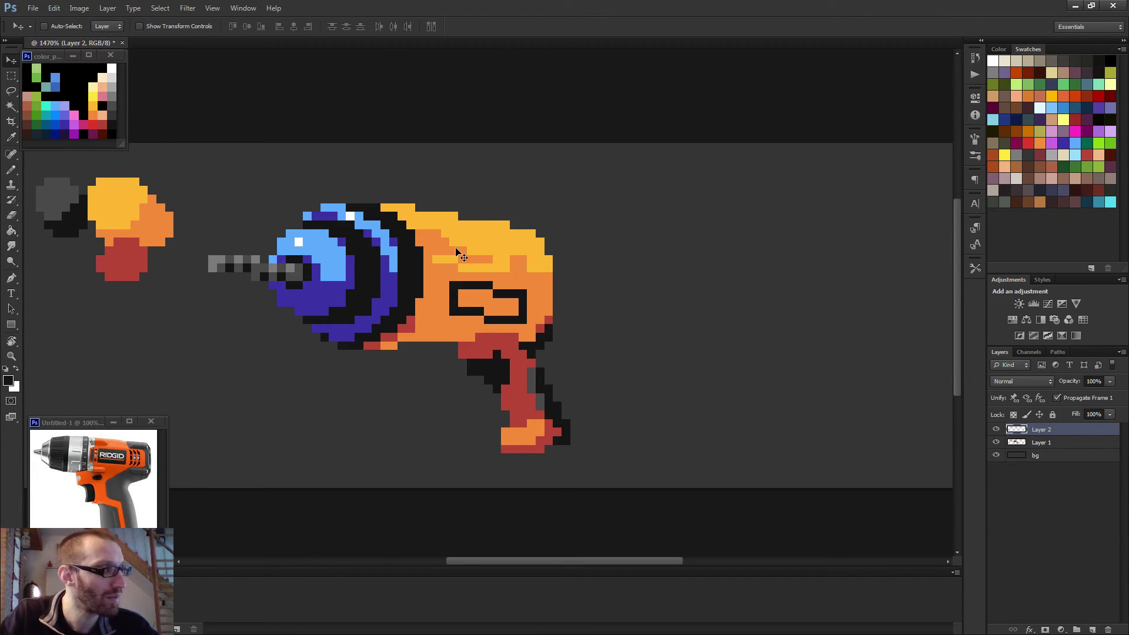
{"action": "key", "text": "Left"}
{"action": "key", "text": "Up"}
{"action": "key", "text": "Left"}
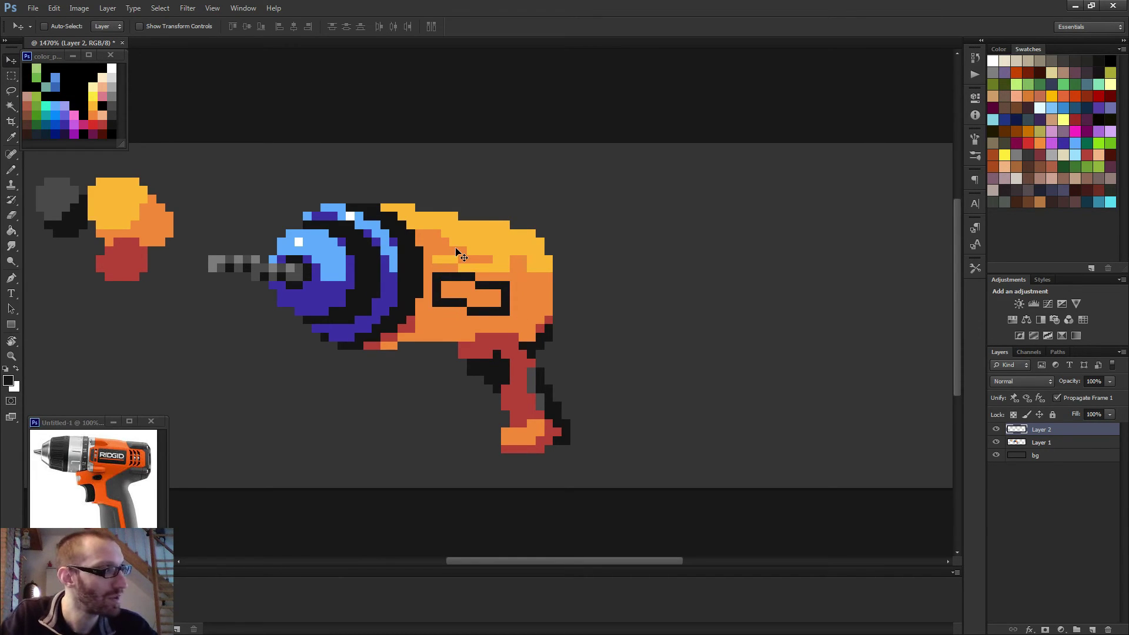
{"action": "key", "text": "Up"}
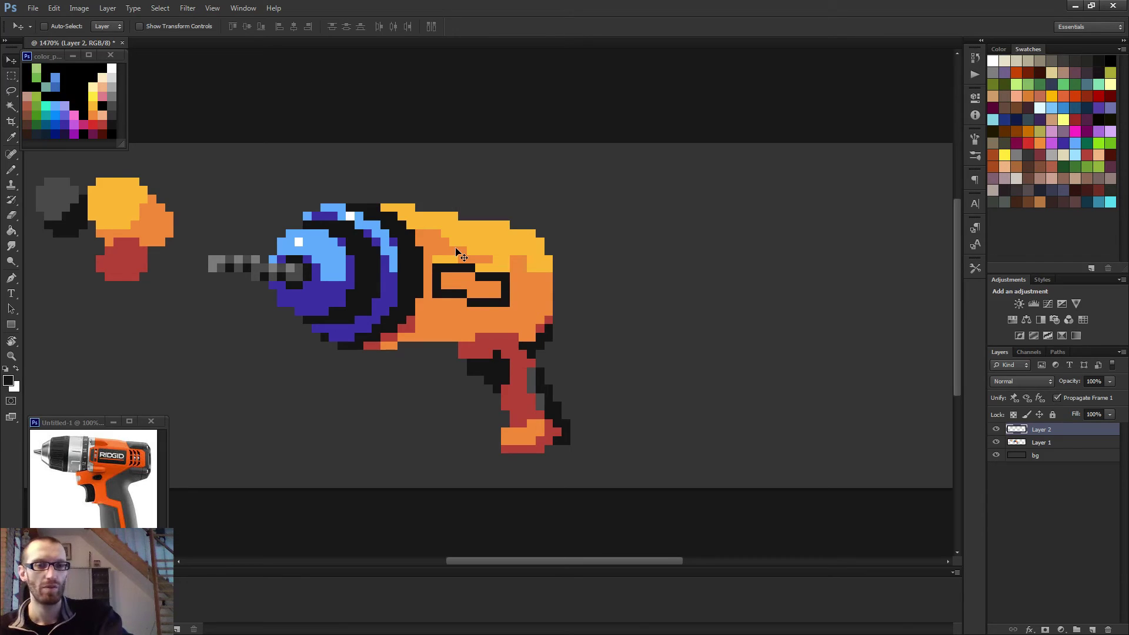
{"action": "key", "text": "Right"}
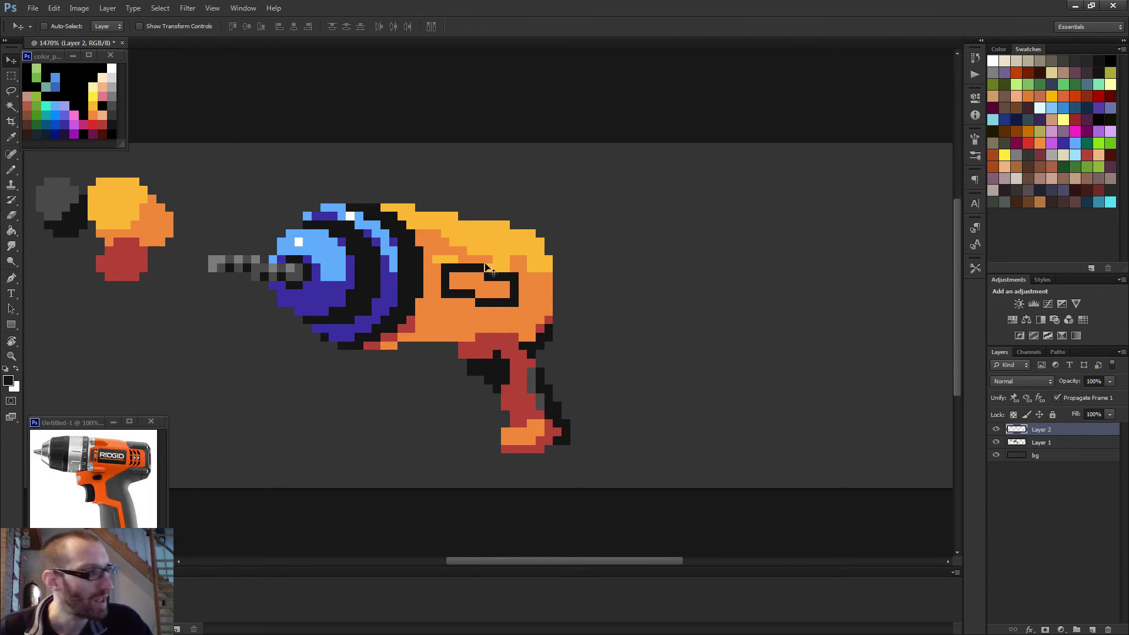
{"action": "key", "text": "b"}
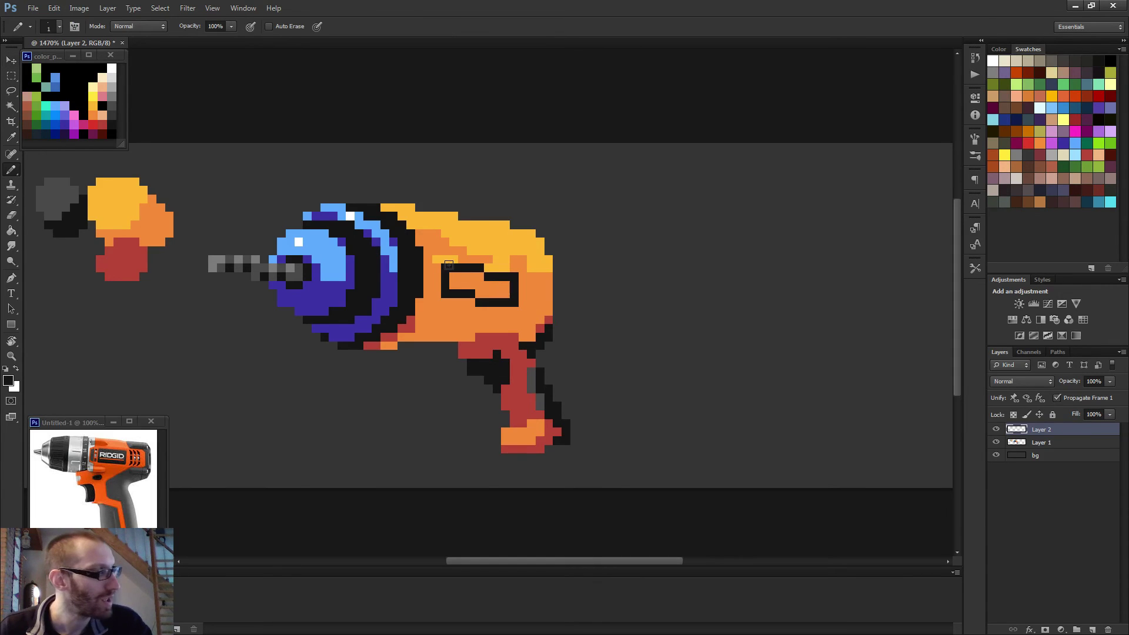
Fill the label outline with solid black and nudge the label up one pixel.
{"action": "scroll", "coordinate": [480, 284], "scroll_direction": "up", "scroll_amount": 2}
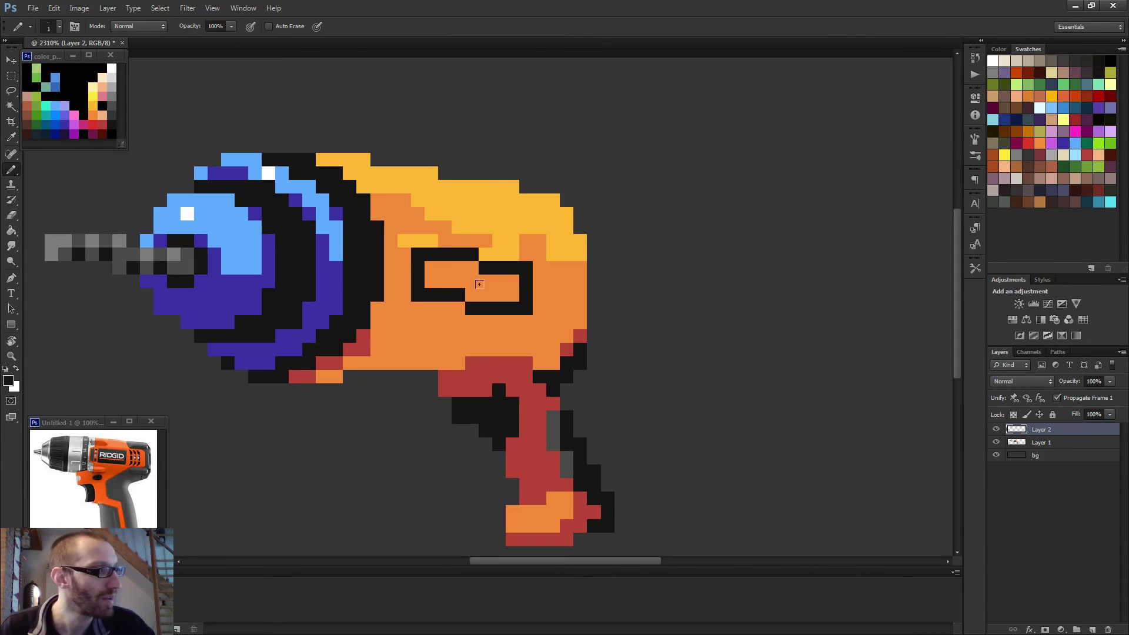
{"action": "key", "text": "g"}
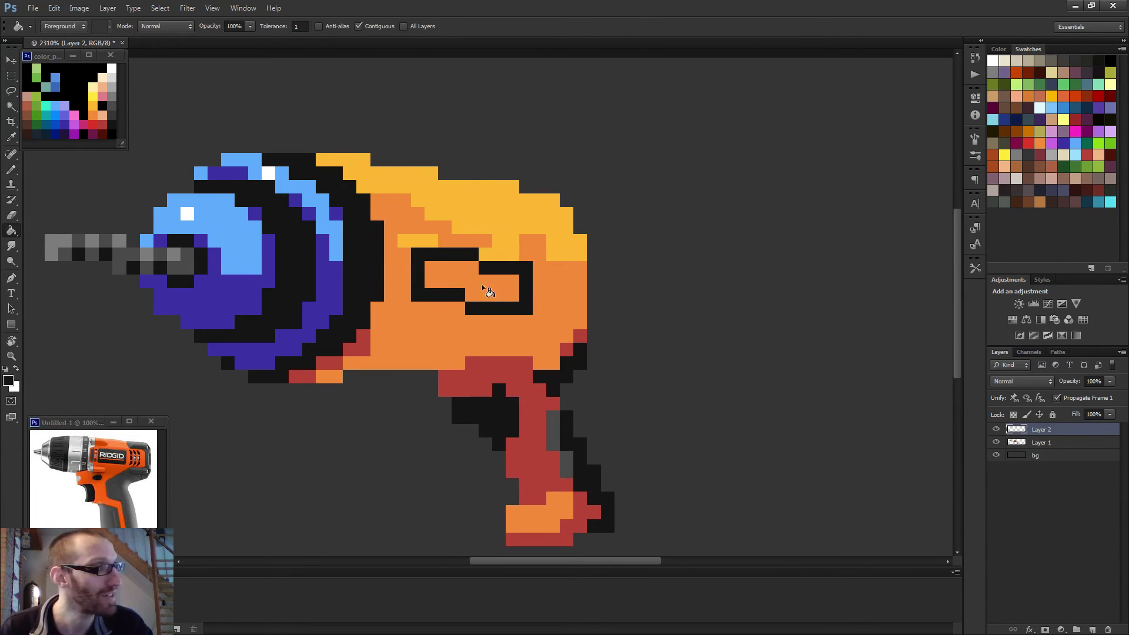
{"action": "left_click", "coordinate": [487, 288]}
{"action": "key", "text": "b"}
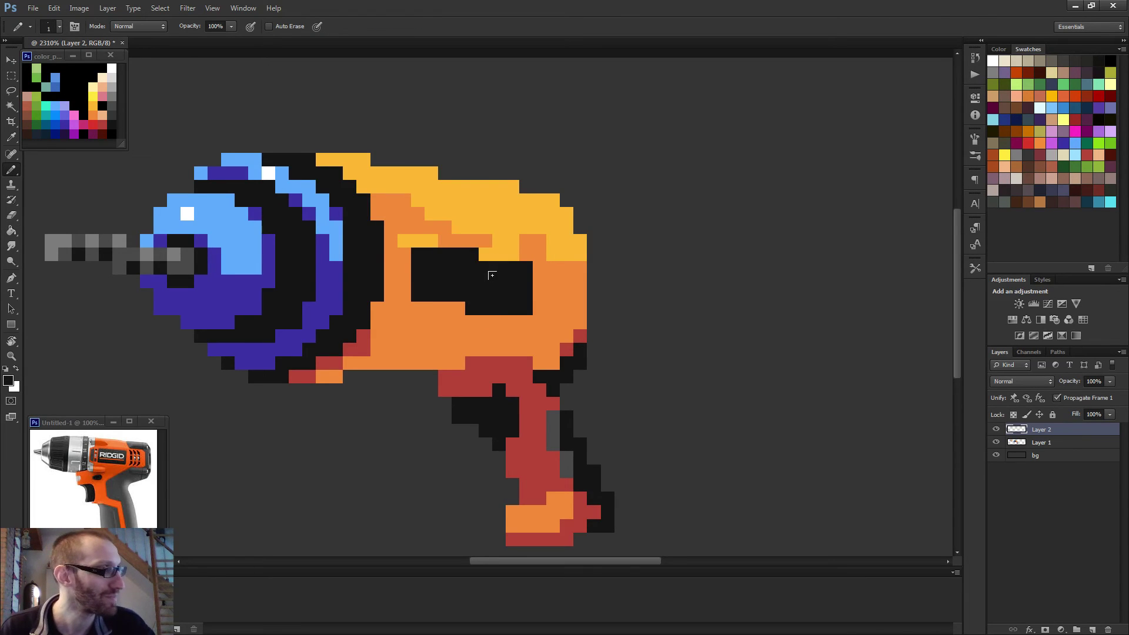
{"action": "scroll", "coordinate": [492, 275], "scroll_direction": "down", "scroll_amount": 7}
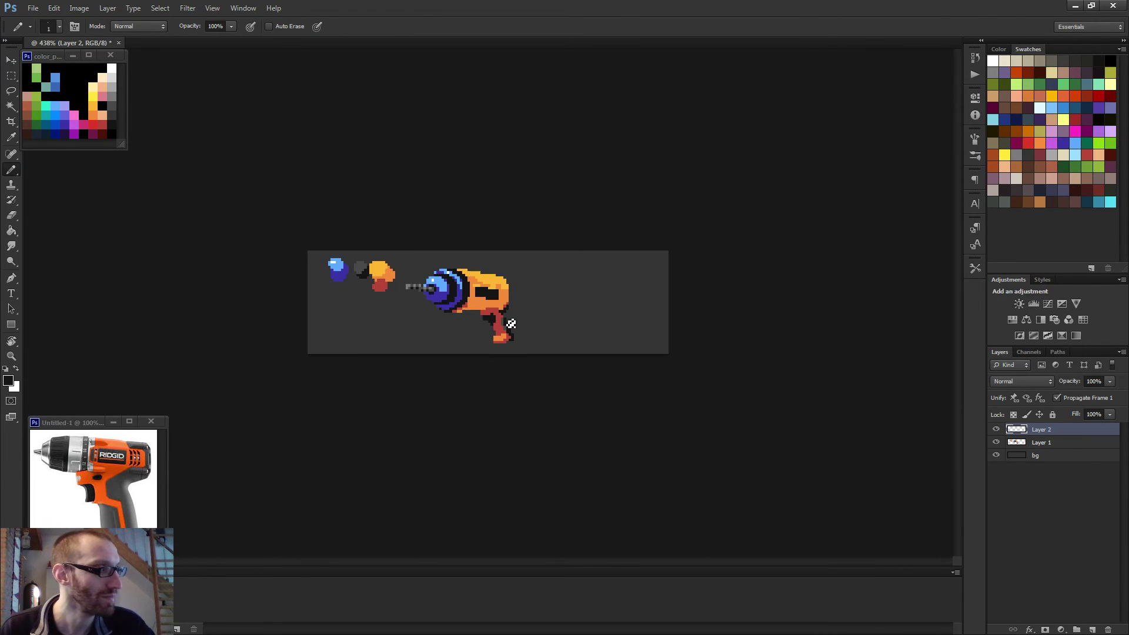
{"action": "scroll", "coordinate": [511, 323], "scroll_direction": "down", "scroll_amount": 1}
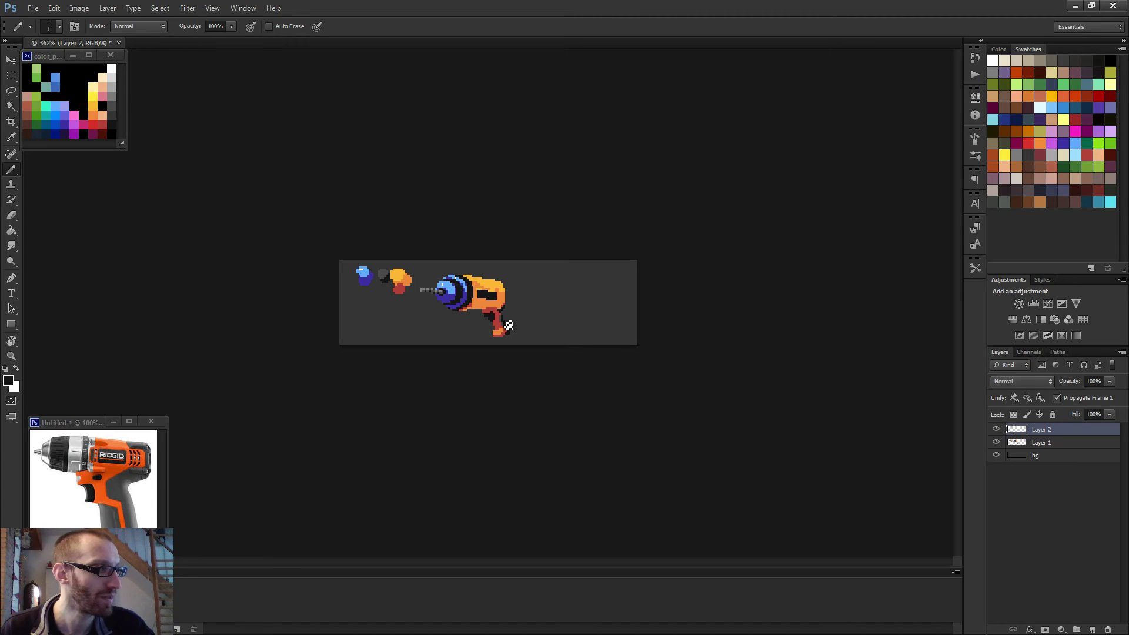
{"action": "key", "text": "v"}
{"action": "key", "text": "Up"}
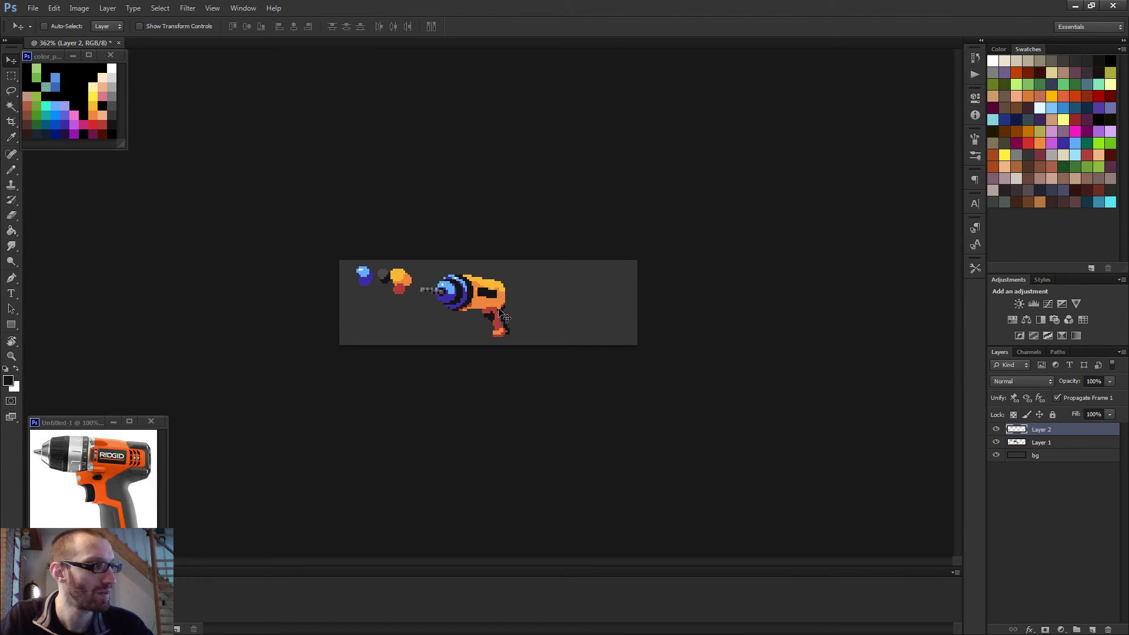
Paint dark grey highlight pixels along the upper, front and lower edges of the black label.
{"action": "key", "text": "b"}
{"action": "scroll", "coordinate": [486, 302], "scroll_direction": "up", "scroll_amount": 5}
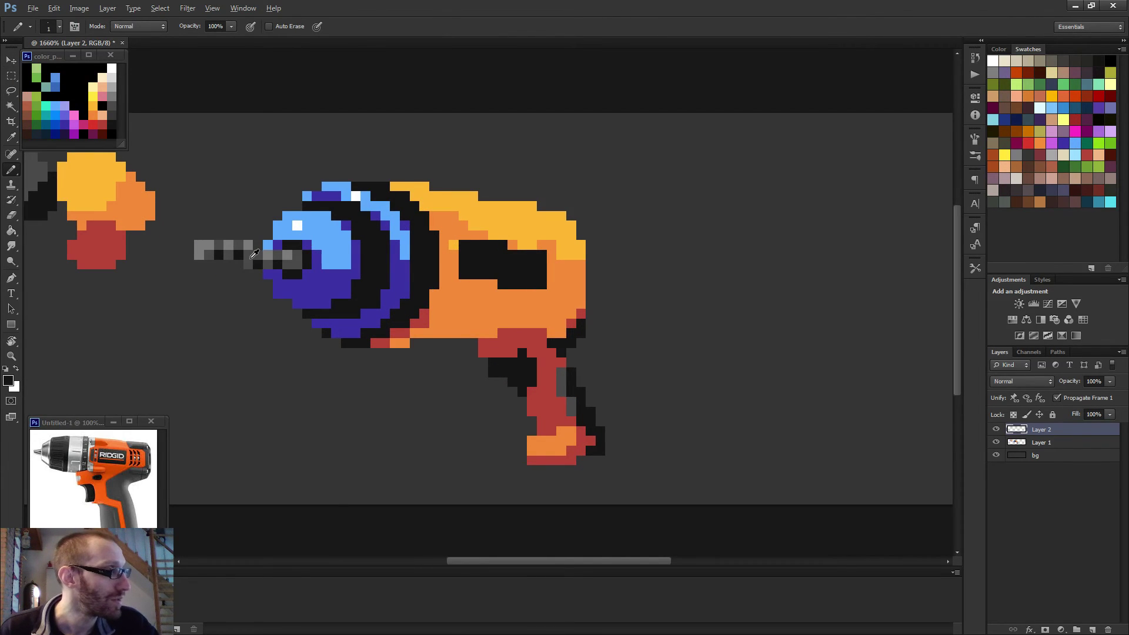
{"action": "left_click", "coordinate": [461, 256], "text": "alt"}
{"action": "mouse_move", "coordinate": [464, 244]}
{"action": "left_mouse_down"}
{"action": "mouse_move", "coordinate": [463, 256]}
{"action": "mouse_move", "coordinate": [492, 244]}
{"action": "left_mouse_up"}
{"action": "left_click", "coordinate": [512, 255]}
{"action": "left_click", "coordinate": [532, 255]}
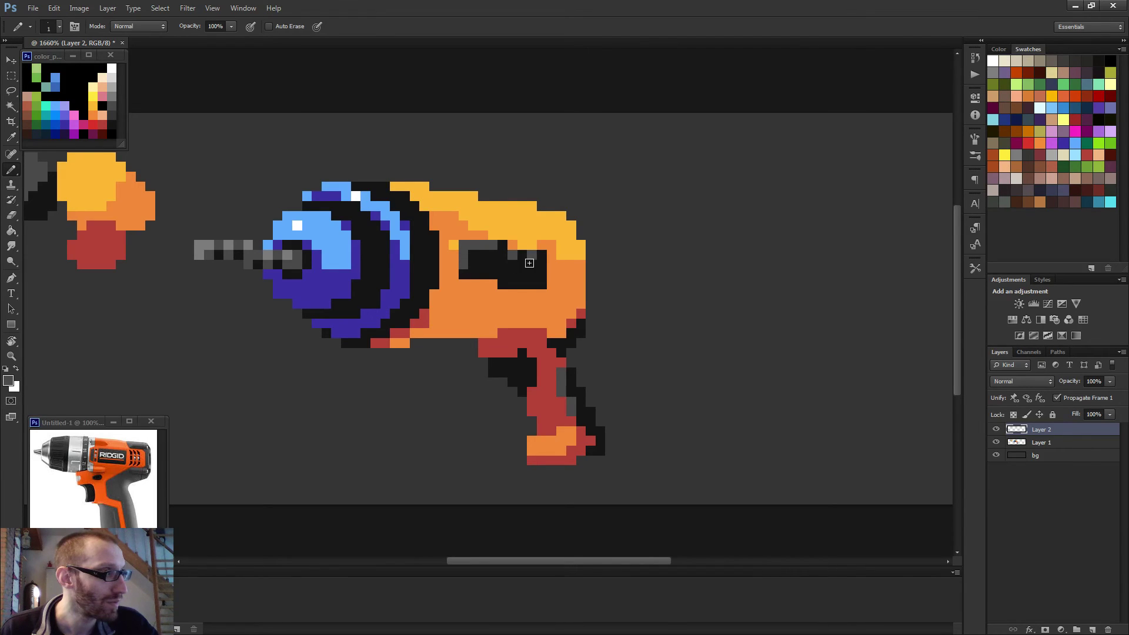
{"action": "left_click_drag", "start_coordinate": [507, 284], "coordinate": [523, 285]}
{"action": "scroll", "coordinate": [572, 276], "scroll_direction": "down", "scroll_amount": 5}
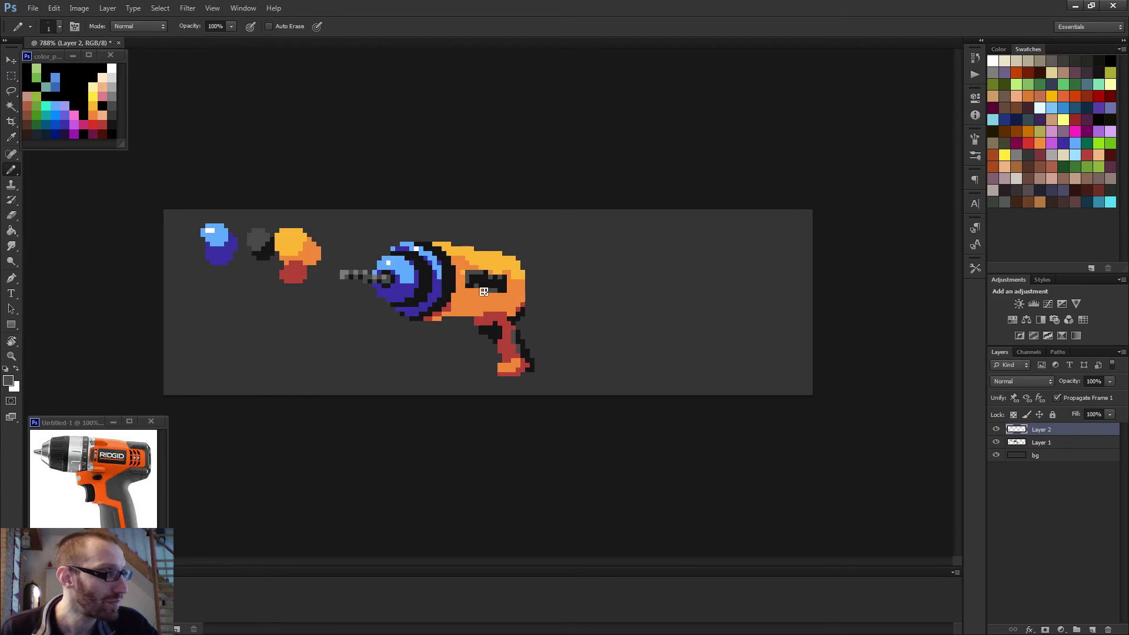
{"action": "scroll", "coordinate": [534, 306], "scroll_direction": "down", "scroll_amount": 2}
{"action": "scroll", "coordinate": [534, 306], "scroll_direction": "down", "scroll_amount": 1}
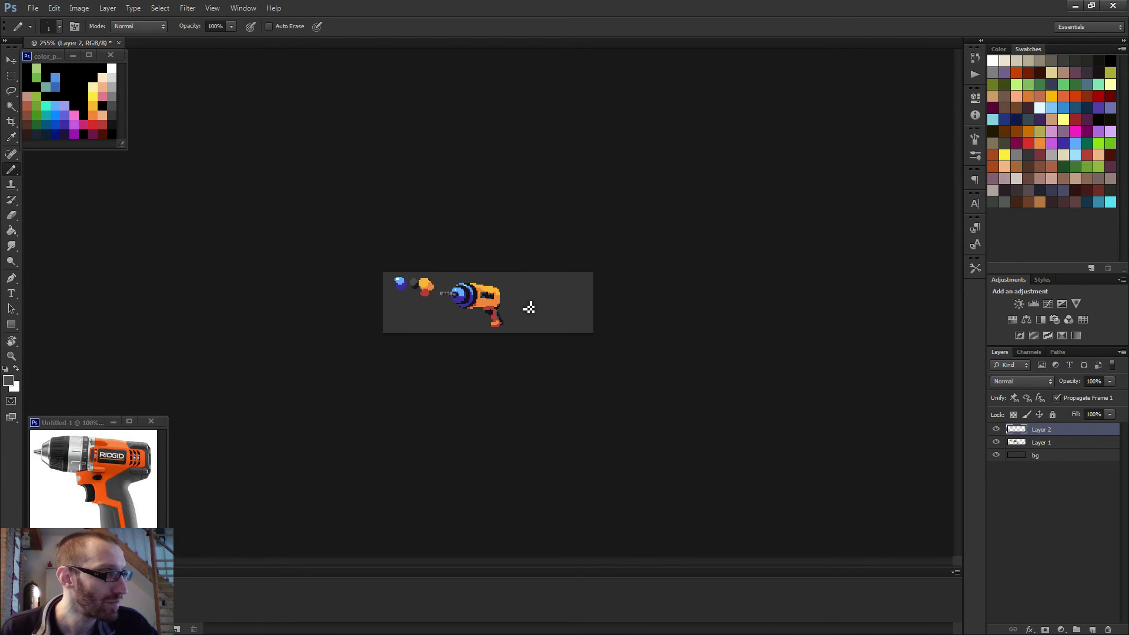
{"action": "scroll", "coordinate": [528, 308], "scroll_direction": "up", "scroll_amount": 2}
{"action": "scroll", "coordinate": [527, 308], "scroll_direction": "up", "scroll_amount": 3}
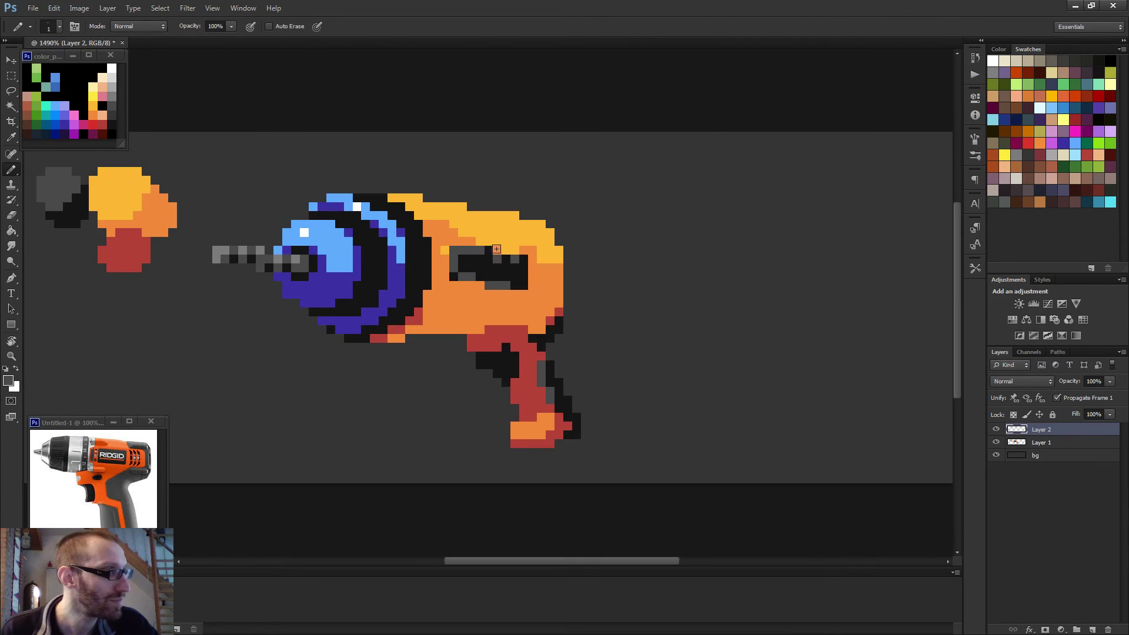
Place white pixels across the black label to suggest the brand lettering, using the white of the chuck's highlight.
{"action": "left_click", "coordinate": [304, 232], "text": "alt"}
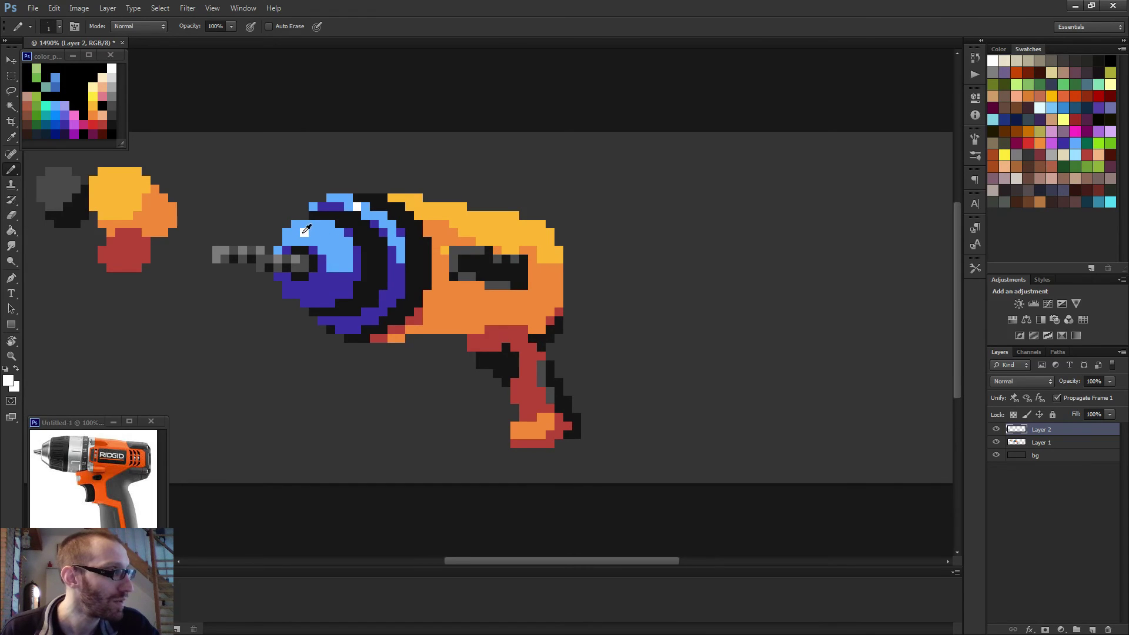
{"action": "left_click", "coordinate": [471, 259]}
{"action": "left_click_drag", "start_coordinate": [488, 268], "coordinate": [498, 268]}
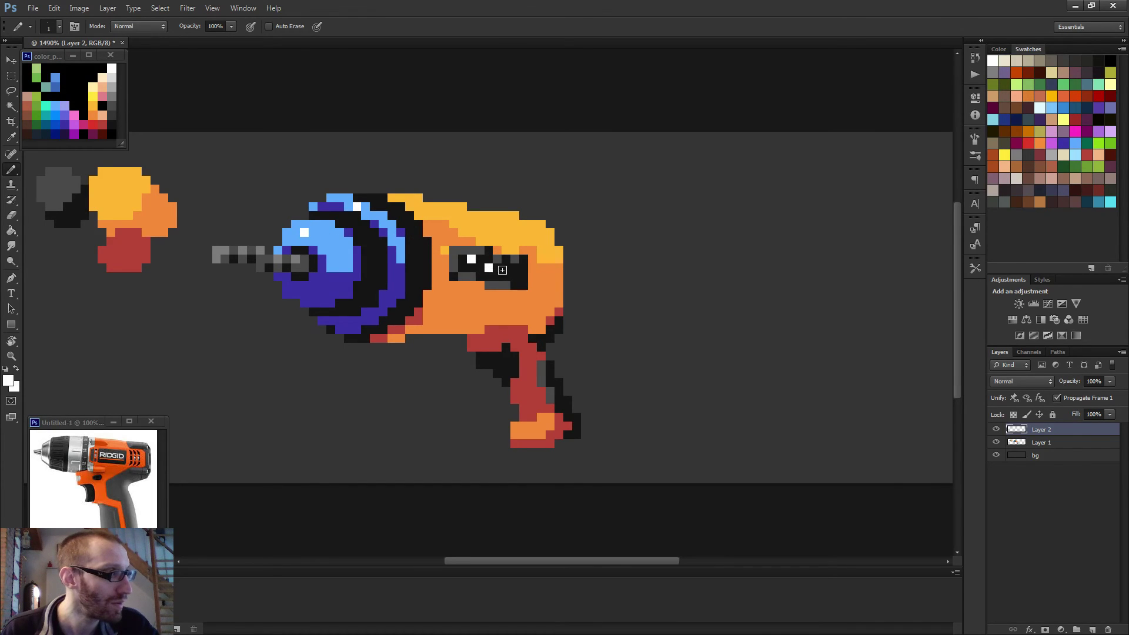
{"action": "left_click", "coordinate": [498, 276]}
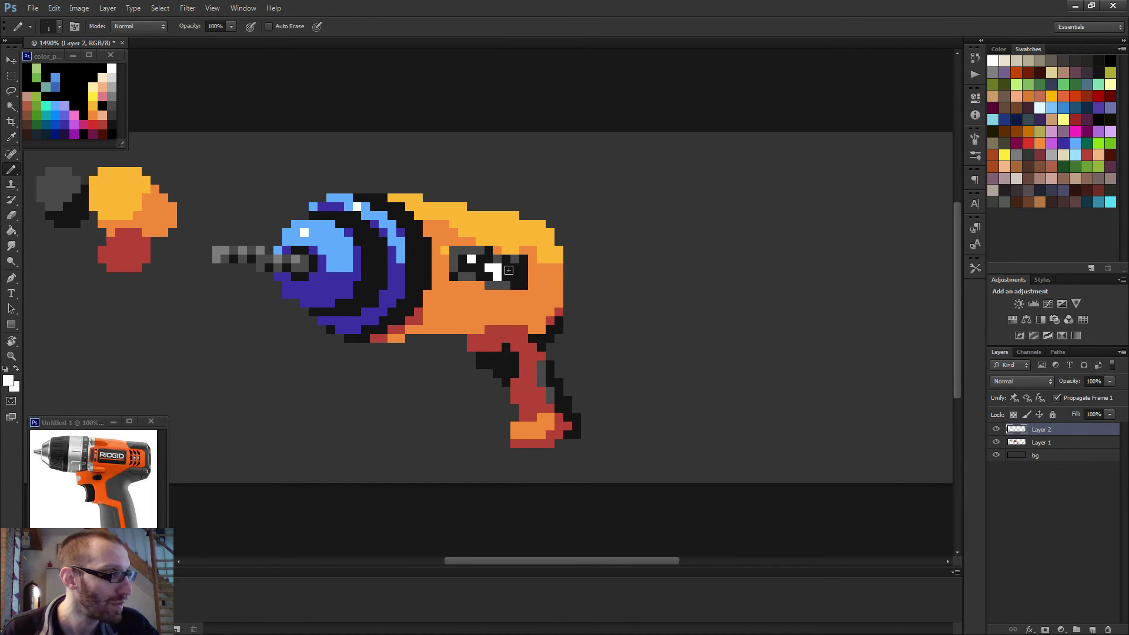
{"action": "left_click", "coordinate": [514, 268]}
{"action": "scroll", "coordinate": [555, 289], "scroll_direction": "down", "scroll_amount": 3}
{"action": "scroll", "coordinate": [535, 303], "scroll_direction": "down", "scroll_amount": 2}
{"action": "scroll", "coordinate": [499, 291], "scroll_direction": "up", "scroll_amount": 2}
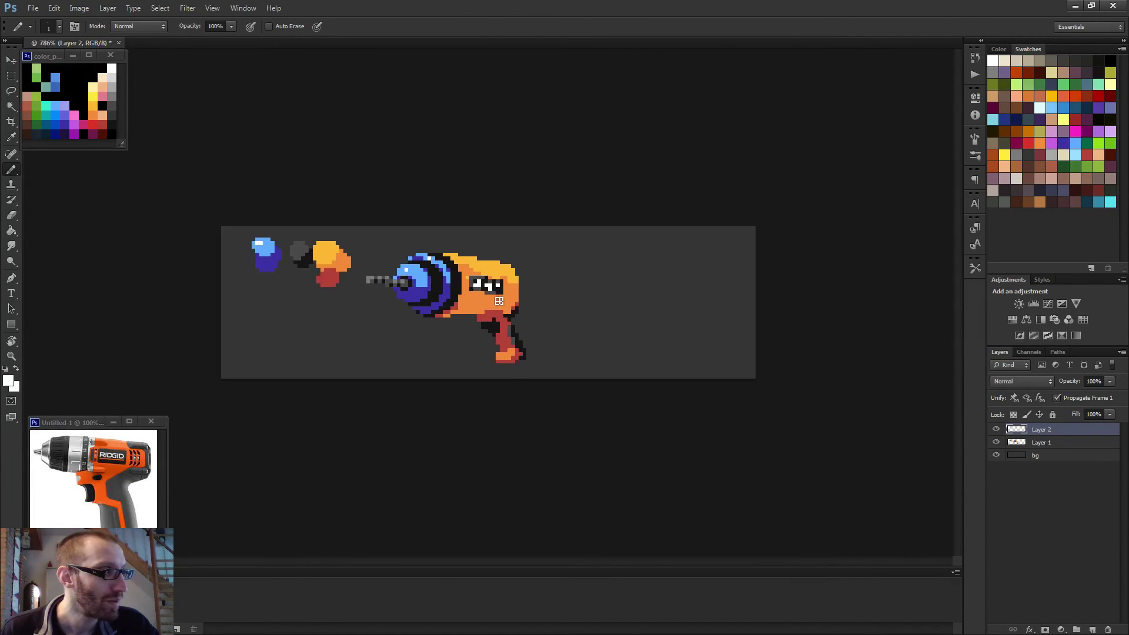
{"action": "scroll", "coordinate": [488, 284], "scroll_direction": "up", "scroll_amount": 3}
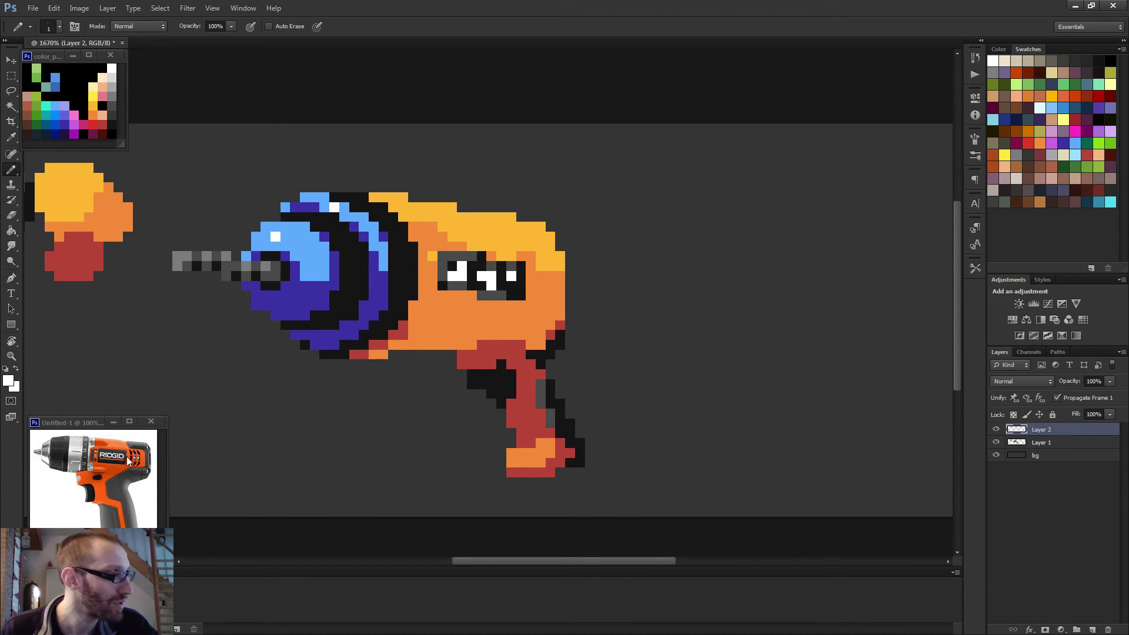
Paint black over the stray lower pixel of the first white letter on the label, leaving a plain vertical bar.
{"action": "left_click", "coordinate": [475, 287], "text": "alt"}
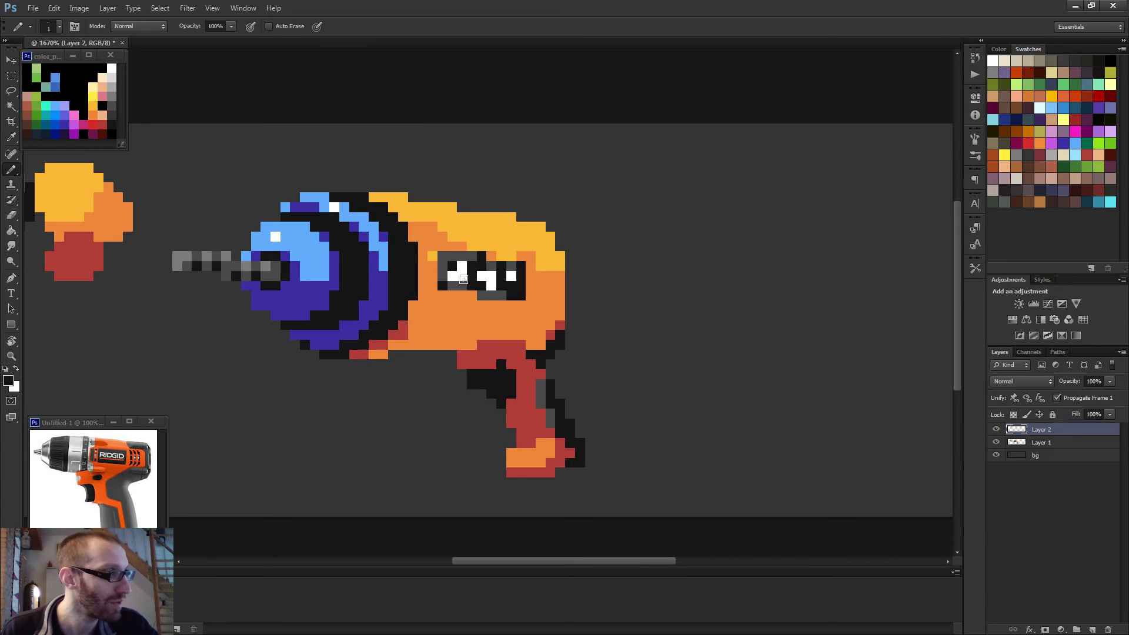
{"action": "left_click", "coordinate": [453, 276]}
{"action": "scroll", "coordinate": [476, 293], "scroll_direction": "down", "scroll_amount": 1}
{"action": "scroll", "coordinate": [521, 316], "scroll_direction": "down", "scroll_amount": 2}
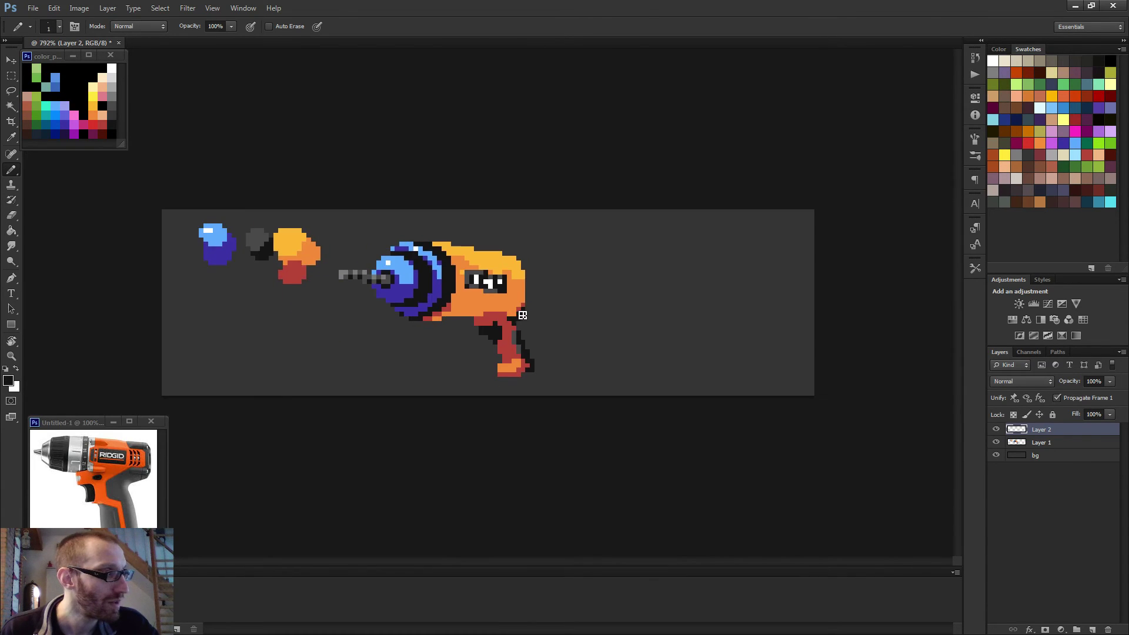
{"action": "scroll", "coordinate": [520, 316], "scroll_direction": "up", "scroll_amount": 2}
Paint sample white pixel shapes on the empty canvas beside the drill to try out letter fragments like those on the label.
{"action": "left_click", "coordinate": [491, 277], "text": "alt"}
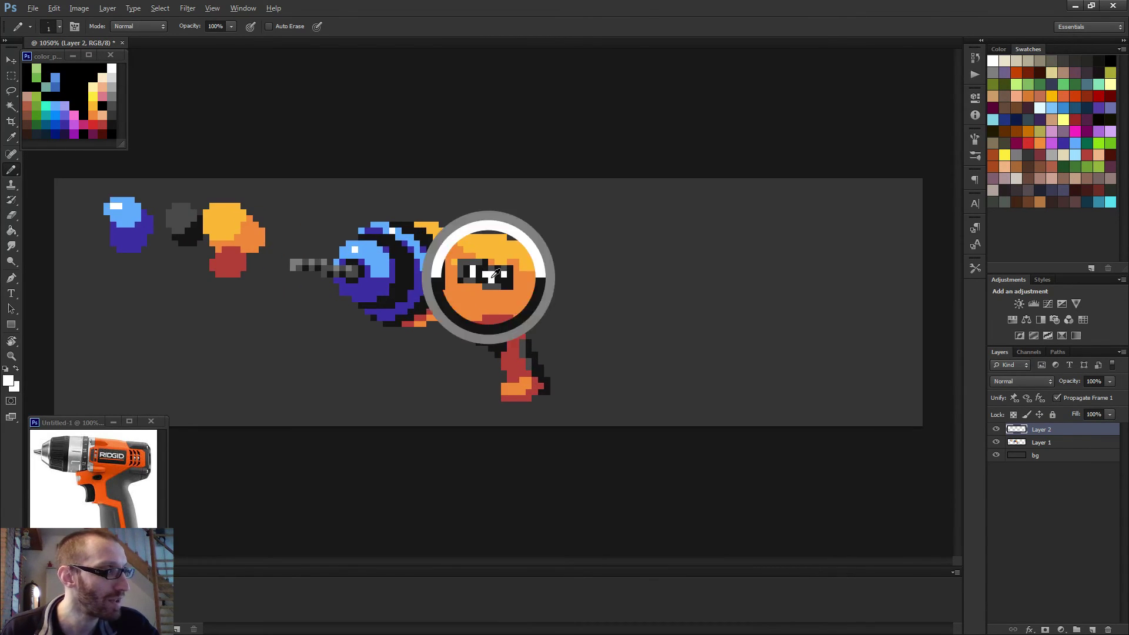
{"action": "left_click", "coordinate": [615, 246]}
{"action": "left_click", "coordinate": [643, 251]}
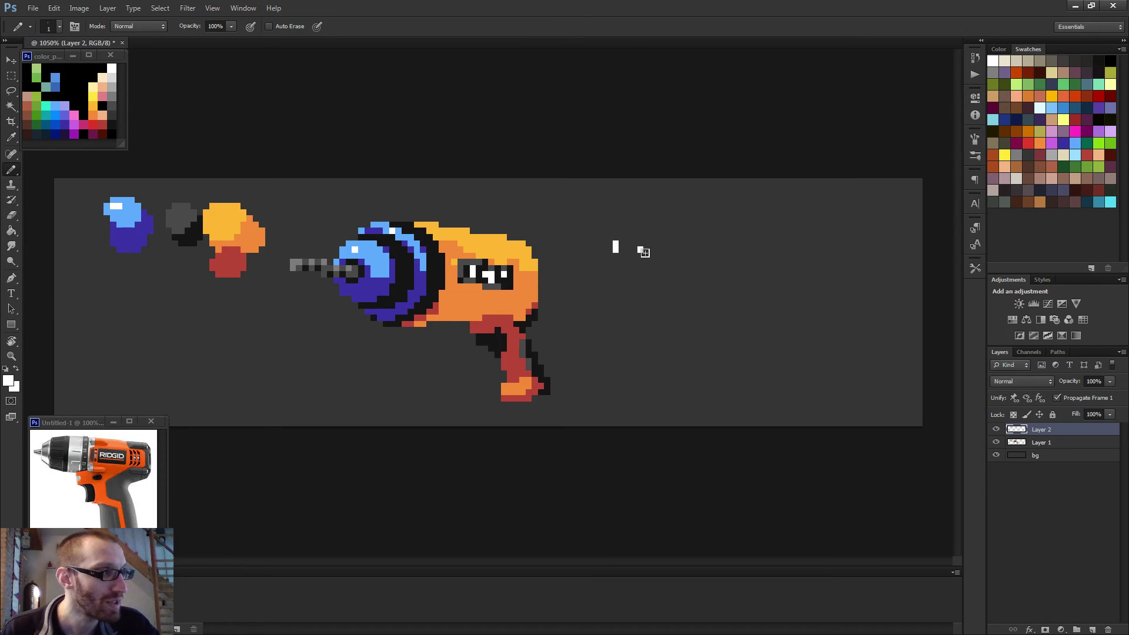
{"action": "left_click", "coordinate": [647, 250]}
{"action": "left_click", "coordinate": [665, 243]}
{"action": "left_click_drag", "start_coordinate": [665, 237], "coordinate": [705, 246]}
{"action": "left_click", "coordinate": [696, 237]}
{"action": "left_click", "coordinate": [696, 243]}
{"action": "left_click", "coordinate": [707, 246], "text": "alt"}
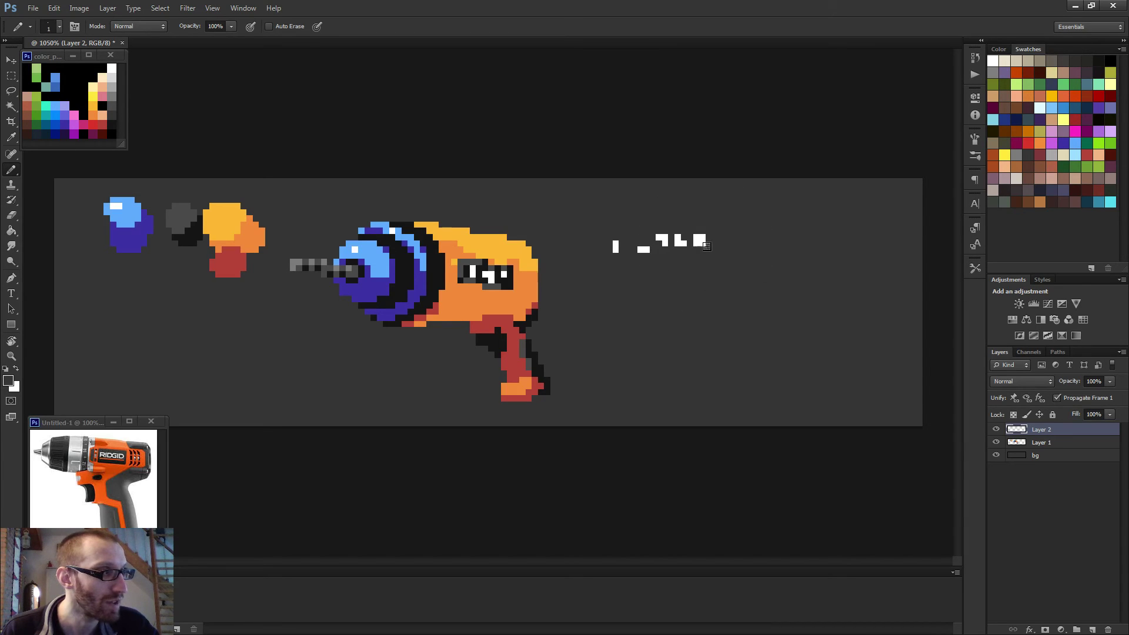
{"action": "left_click", "coordinate": [703, 243]}
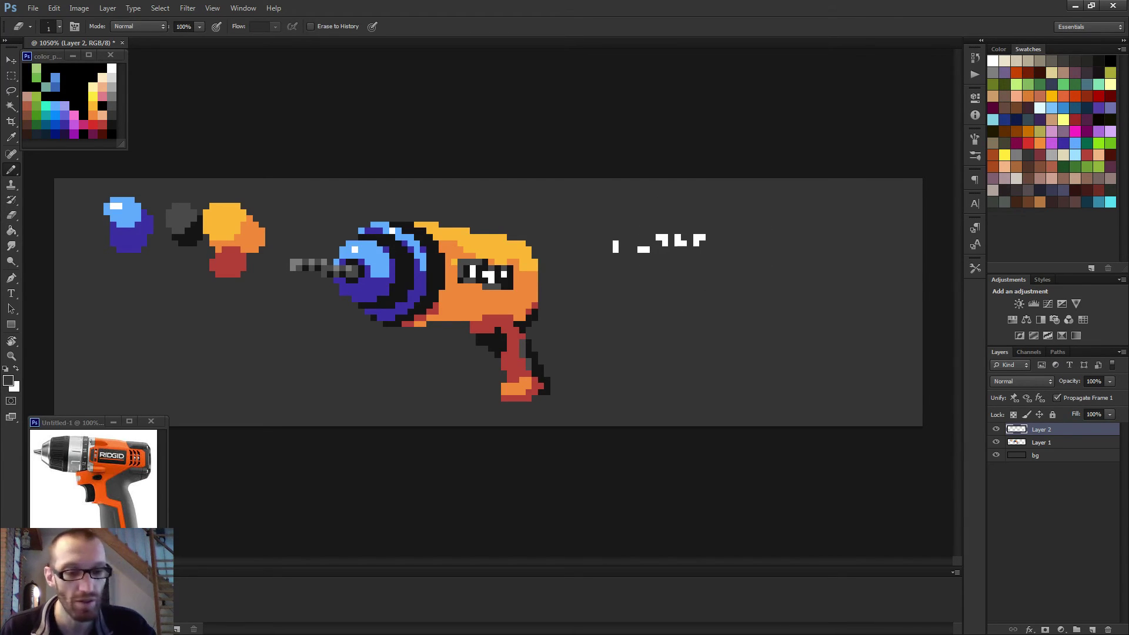
{"action": "left_click", "coordinate": [701, 237], "text": "alt"}
{"action": "left_click", "coordinate": [714, 238]}
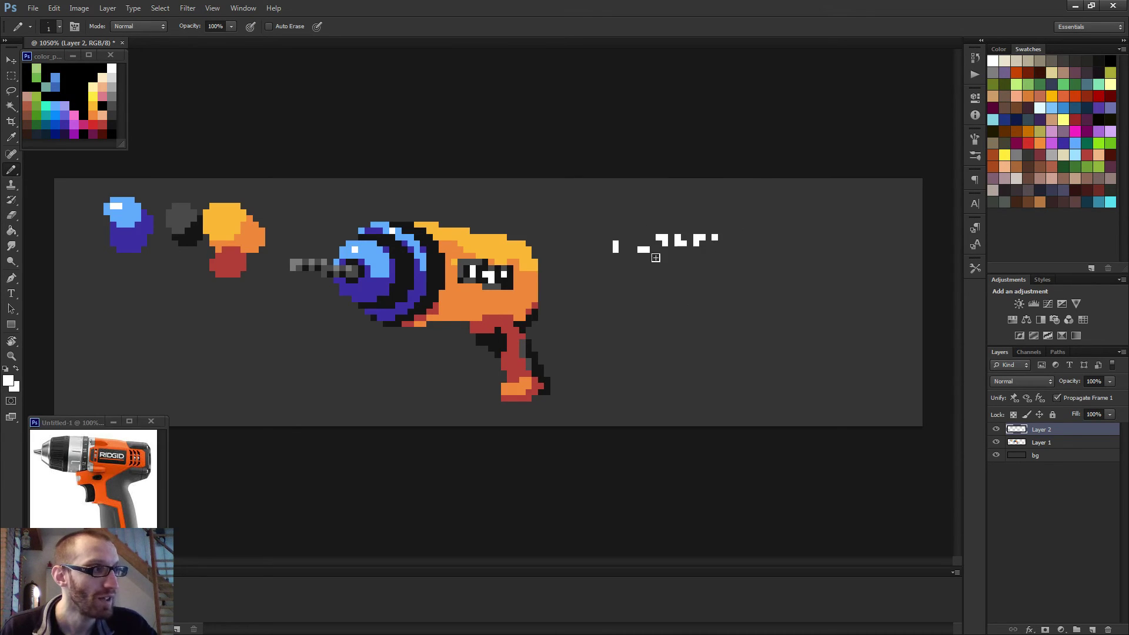
Select the white sample shapes beside the drill, delete them, and return to the Pencil tool.
{"action": "key", "text": "m"}
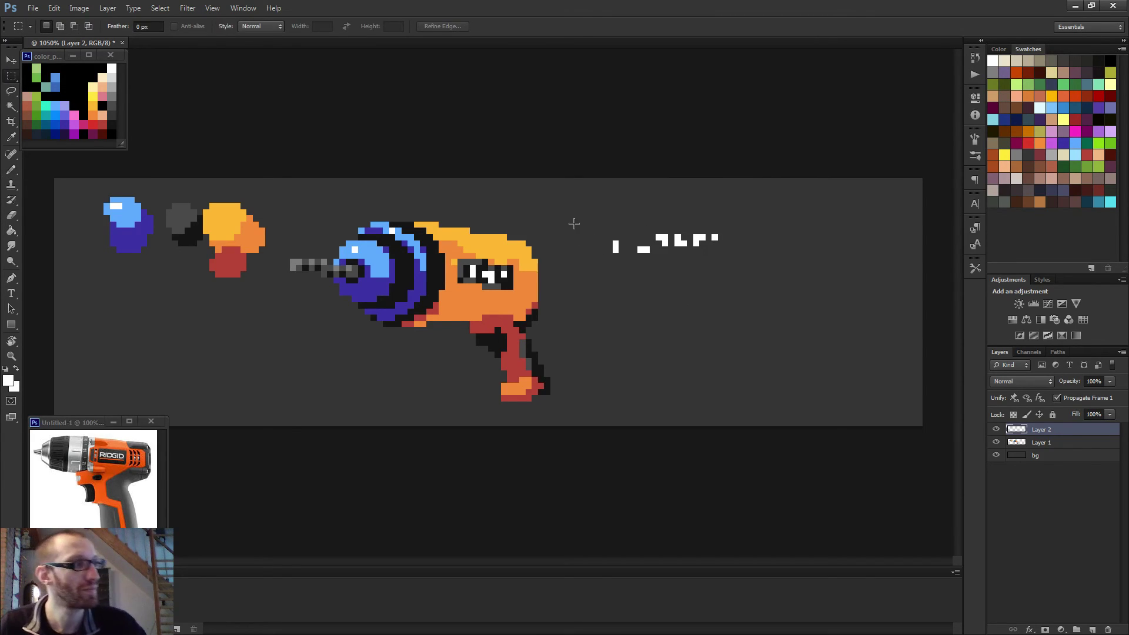
{"action": "left_click_drag", "start_coordinate": [574, 224], "coordinate": [731, 272]}
{"action": "key", "text": "Delete"}
{"action": "key", "text": "ctrl+d"}
{"action": "key", "text": "b"}
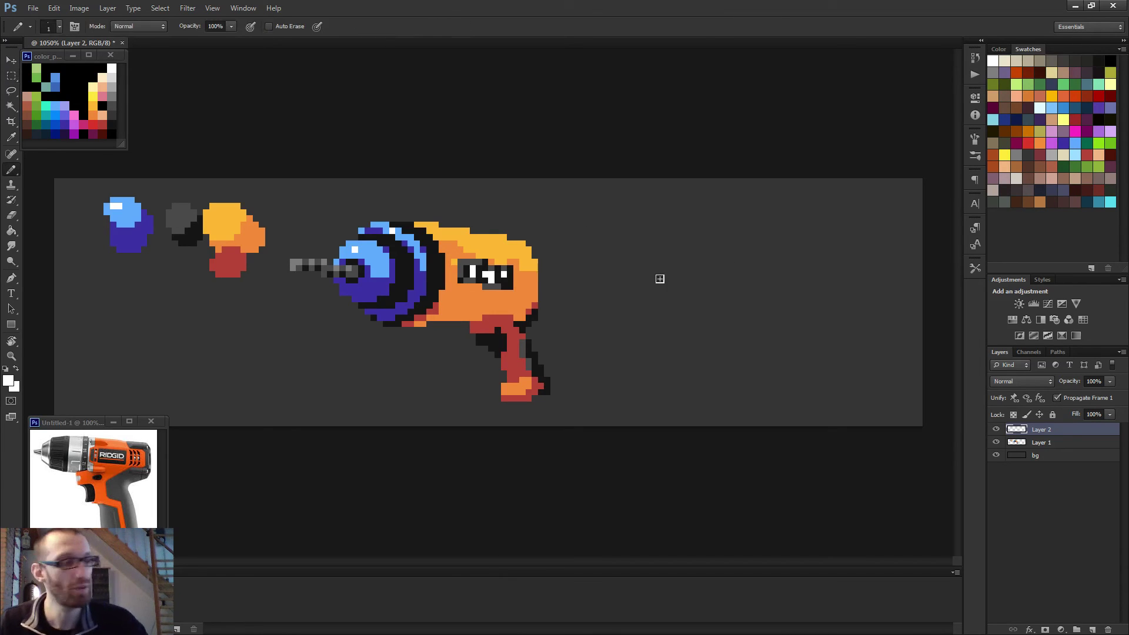
Try extending the last white letter on the black label by one pixel.
{"action": "scroll", "coordinate": [572, 296], "scroll_direction": "up", "scroll_amount": 3}
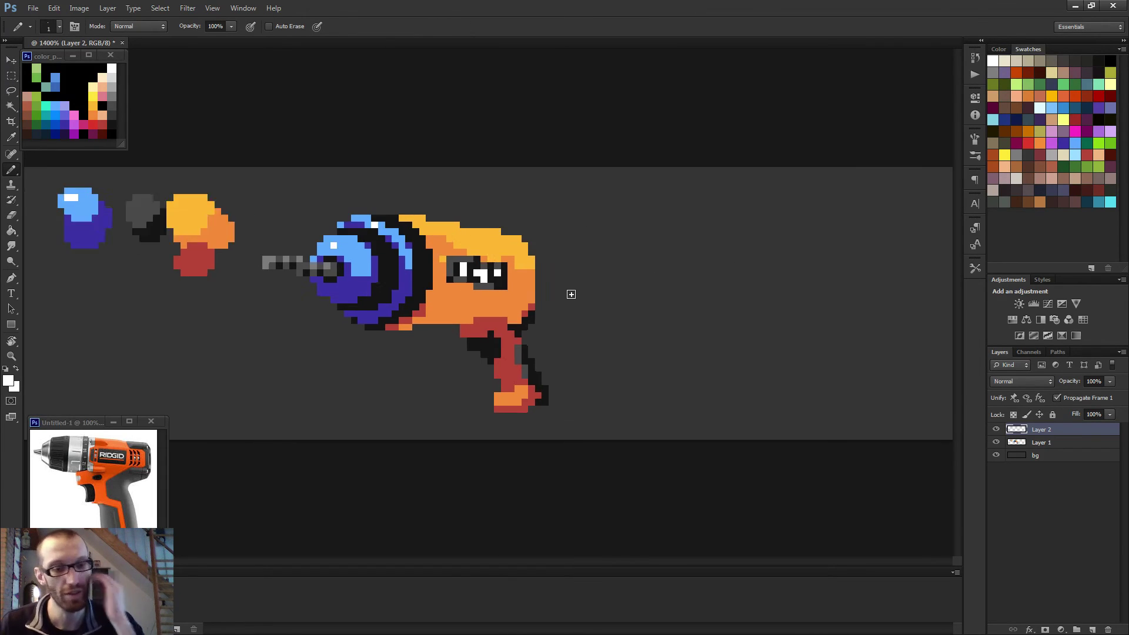
{"action": "scroll", "coordinate": [473, 286], "scroll_direction": "up", "scroll_amount": 1}
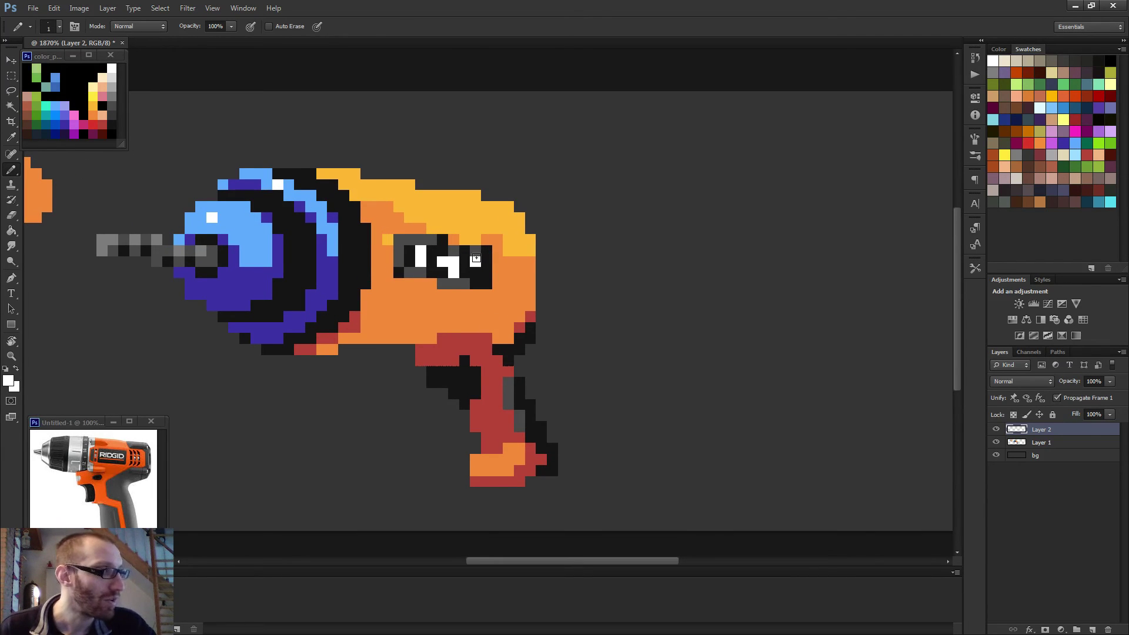
{"action": "left_click", "coordinate": [475, 261]}
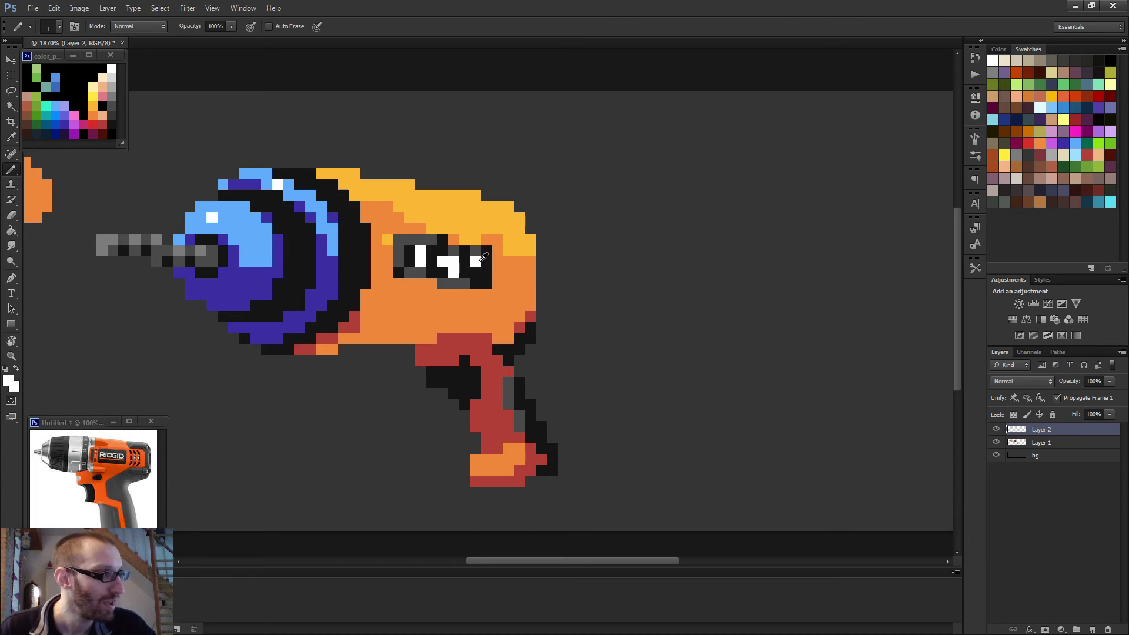
{"action": "left_click", "coordinate": [474, 275]}
{"action": "scroll", "coordinate": [474, 275], "scroll_direction": "down", "scroll_amount": 5}
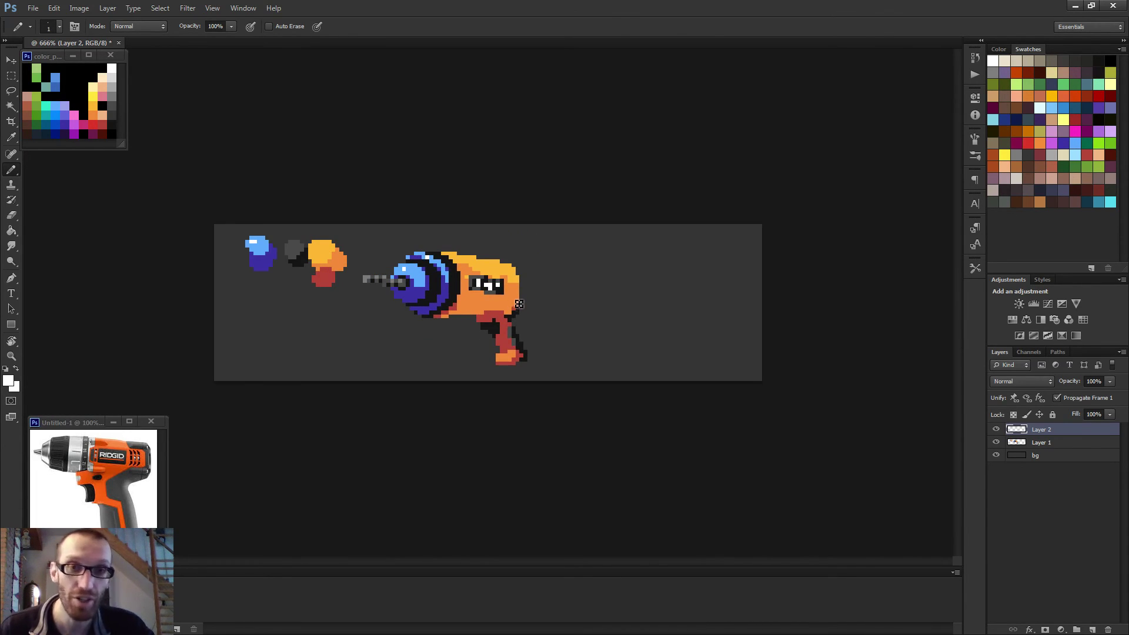
{"action": "scroll", "coordinate": [519, 302], "scroll_direction": "up", "scroll_amount": 2}
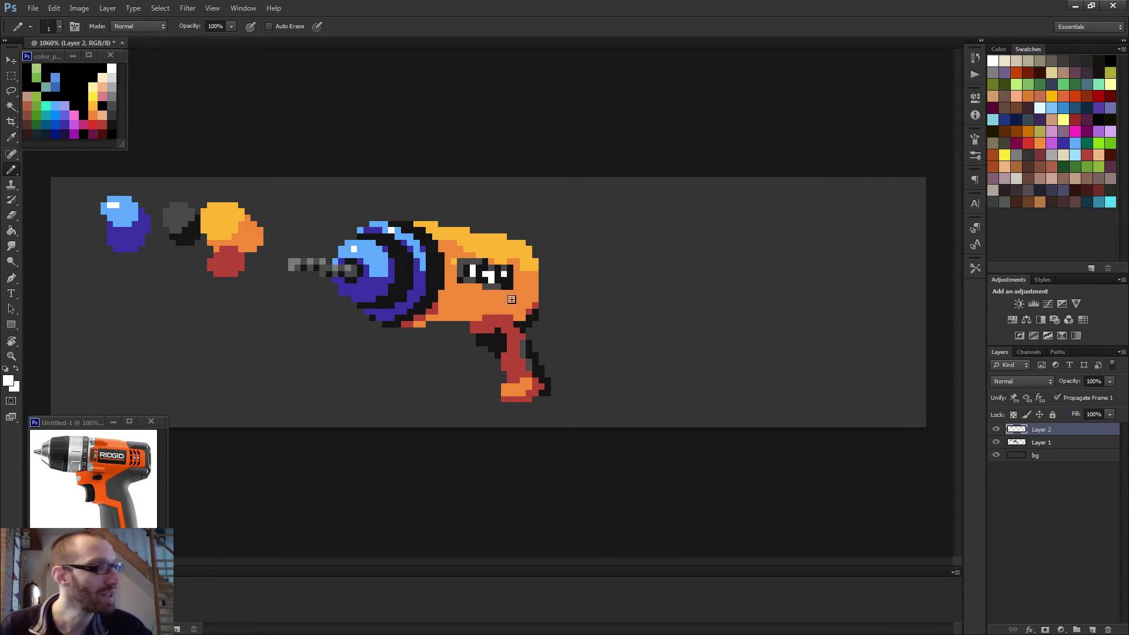
{"action": "scroll", "coordinate": [506, 296], "scroll_direction": "up", "scroll_amount": 3}
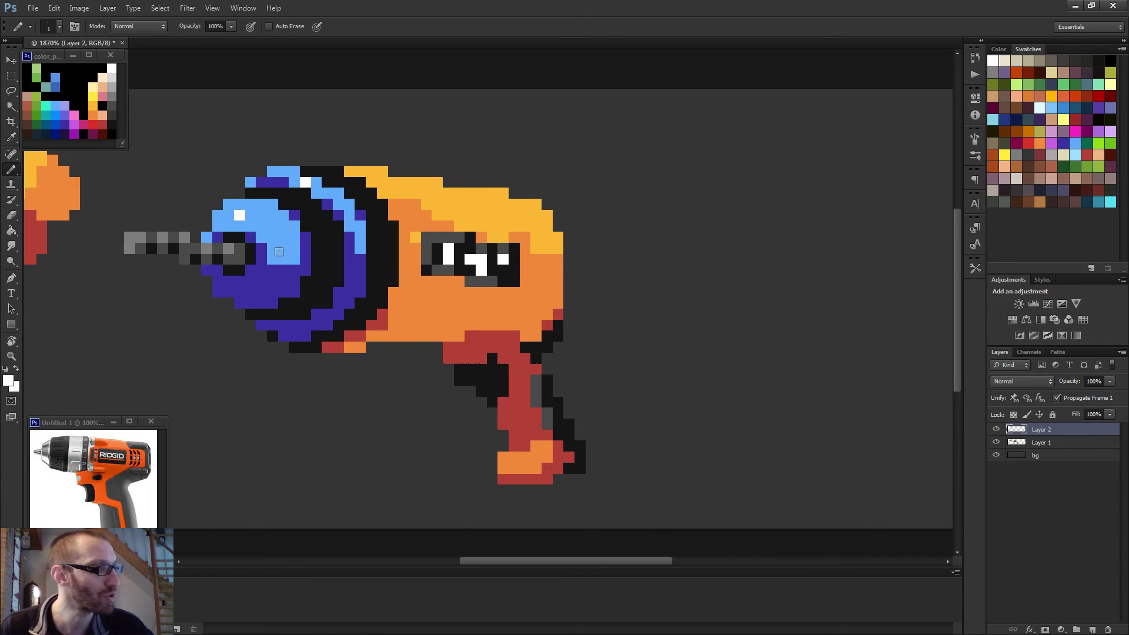
Try toning down parts of the white label lettering with the light grey of the drill bit.
{"action": "left_click", "coordinate": [282, 257], "text": "alt"}
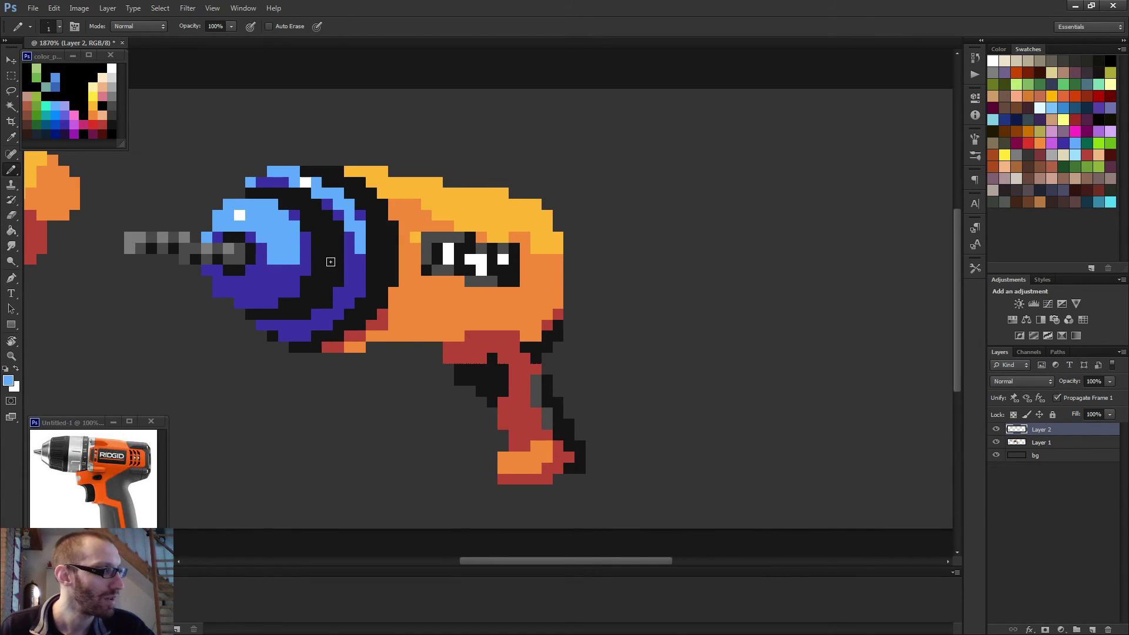
{"action": "scroll", "coordinate": [331, 262], "scroll_direction": "down", "scroll_amount": 3}
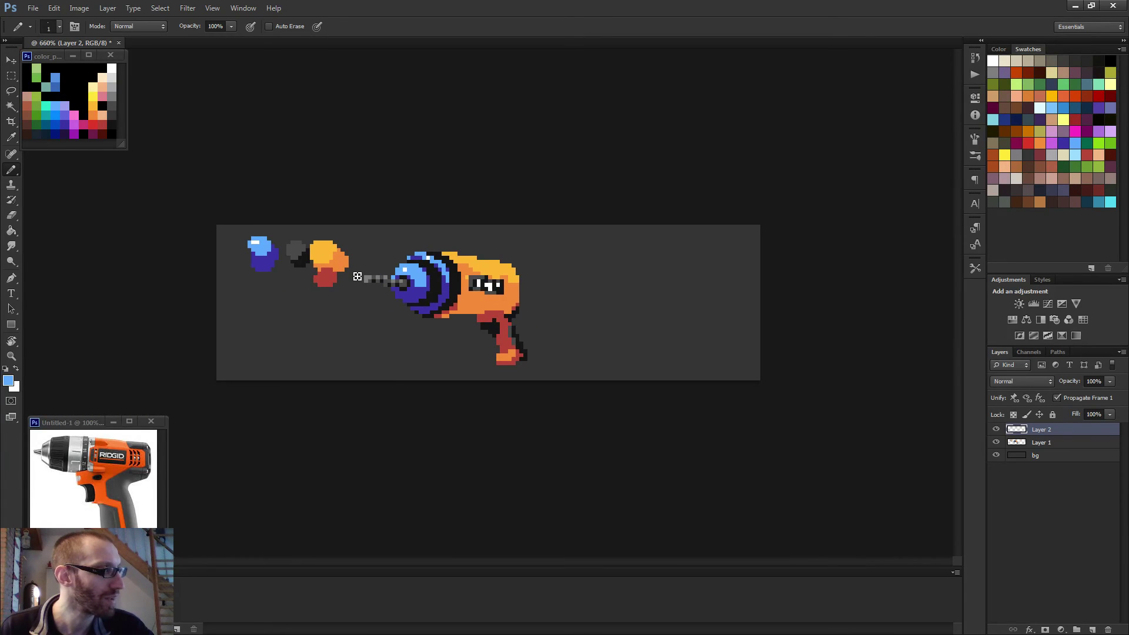
{"action": "scroll", "coordinate": [357, 276], "scroll_direction": "up", "scroll_amount": 3}
{"action": "left_click", "coordinate": [284, 244], "text": "alt"}
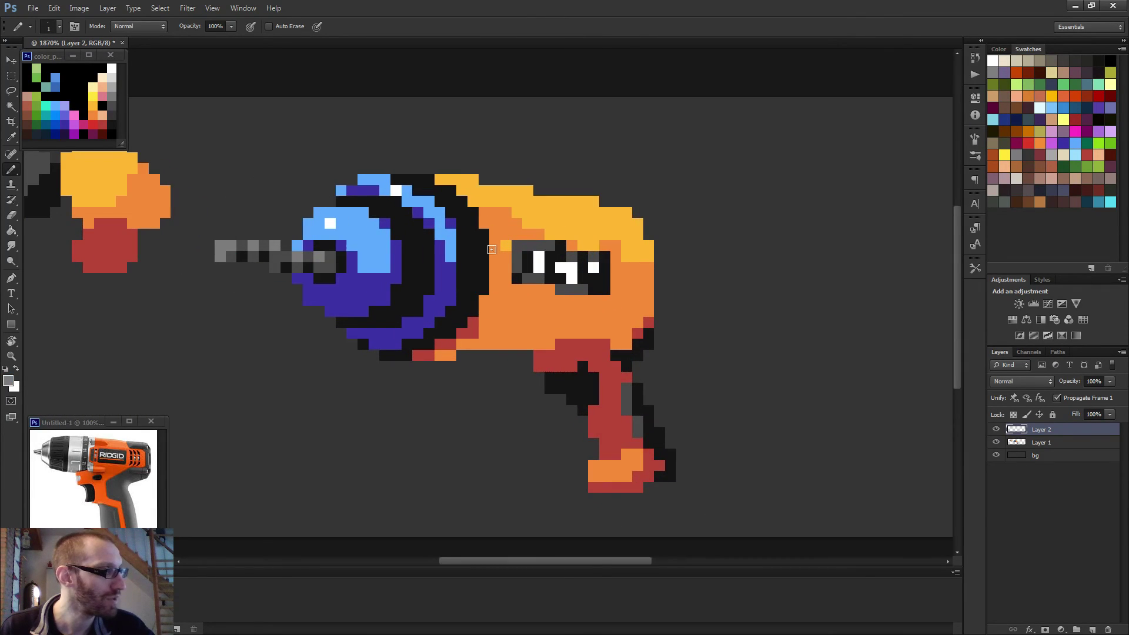
{"action": "left_click_drag", "start_coordinate": [523, 254], "coordinate": [538, 264]}
{"action": "left_click", "coordinate": [570, 268]}
{"action": "left_click", "coordinate": [607, 281]}
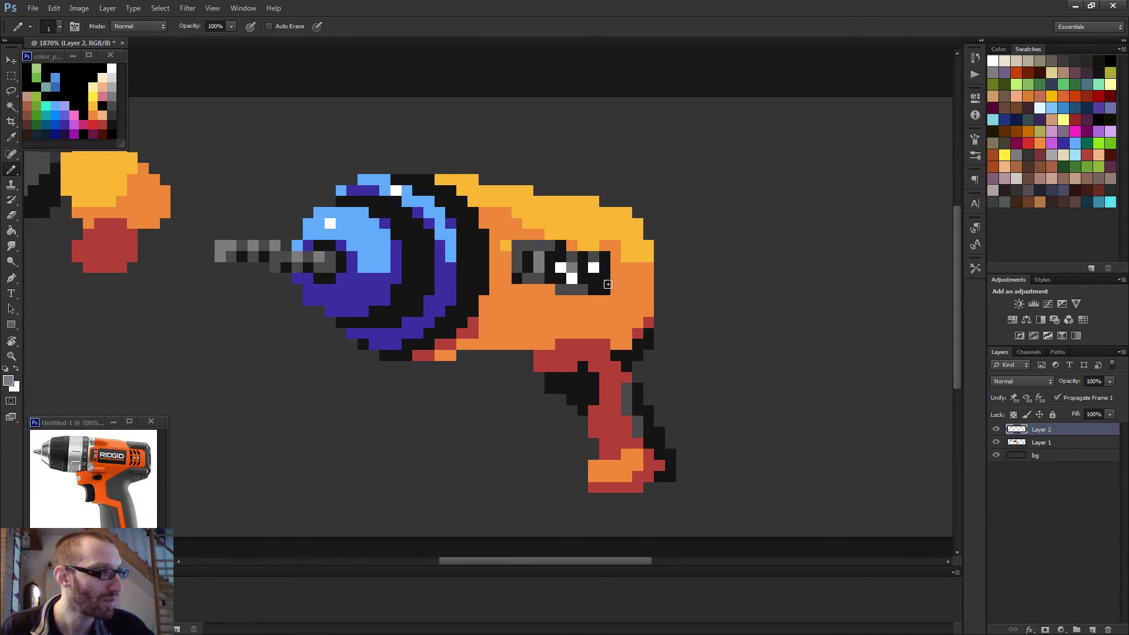
{"action": "left_click", "coordinate": [573, 266]}
{"action": "scroll", "coordinate": [681, 297], "scroll_direction": "down", "scroll_amount": 4}
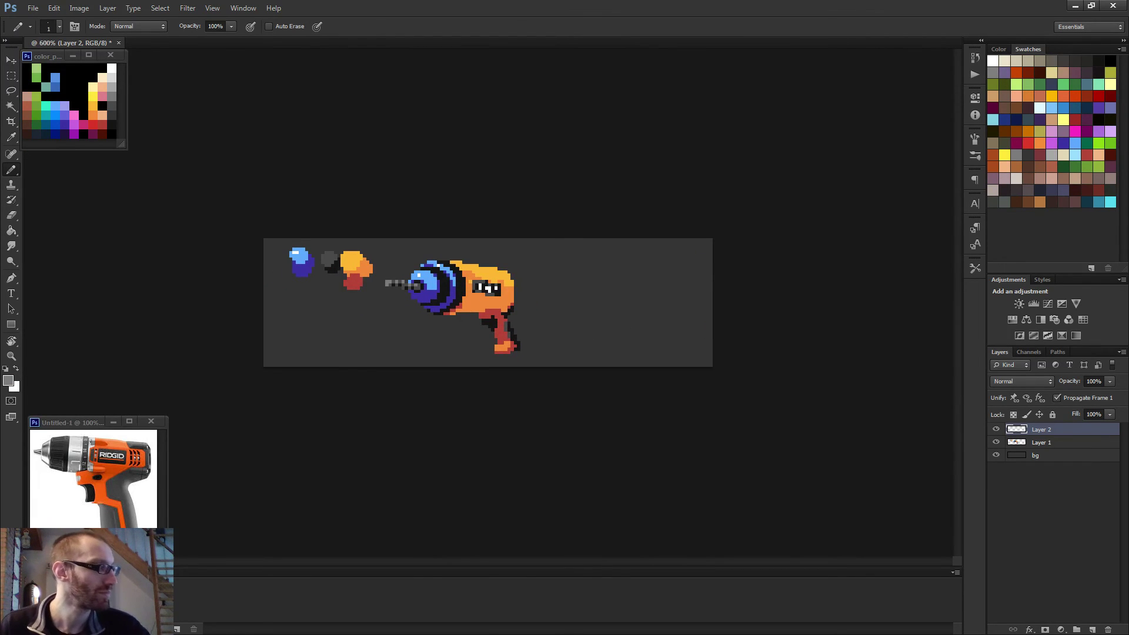
Paint a two-by-two-pixel dark maroon block on the orange body below the label, using the reference palette's colour.
{"action": "scroll", "coordinate": [523, 316], "scroll_direction": "up", "scroll_amount": 2}
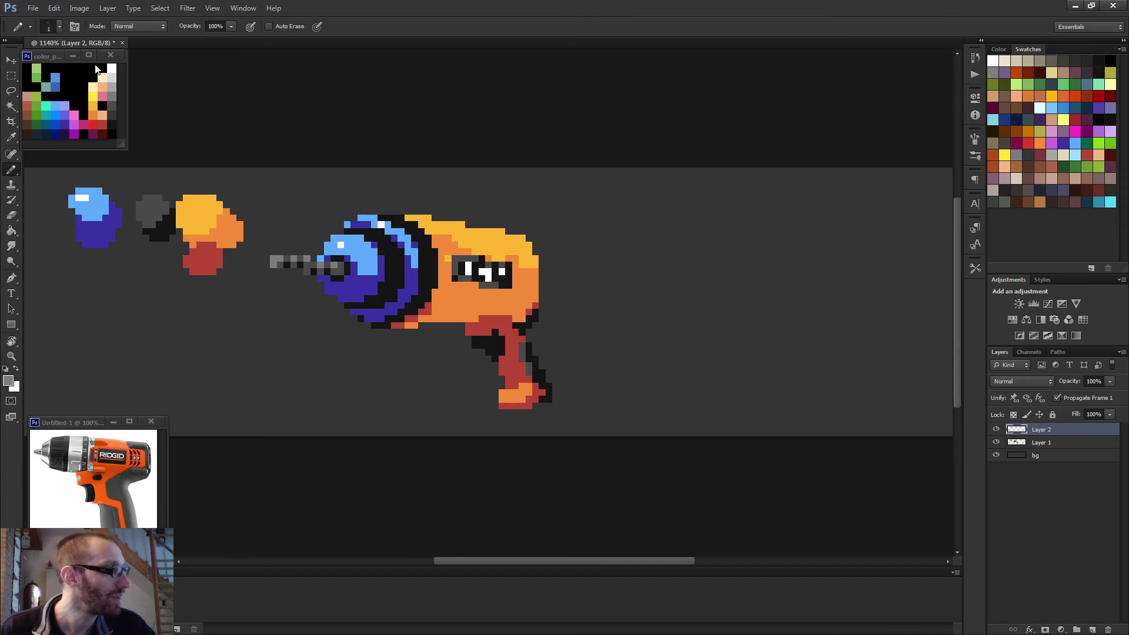
{"action": "left_click", "coordinate": [96, 126], "text": "alt"}
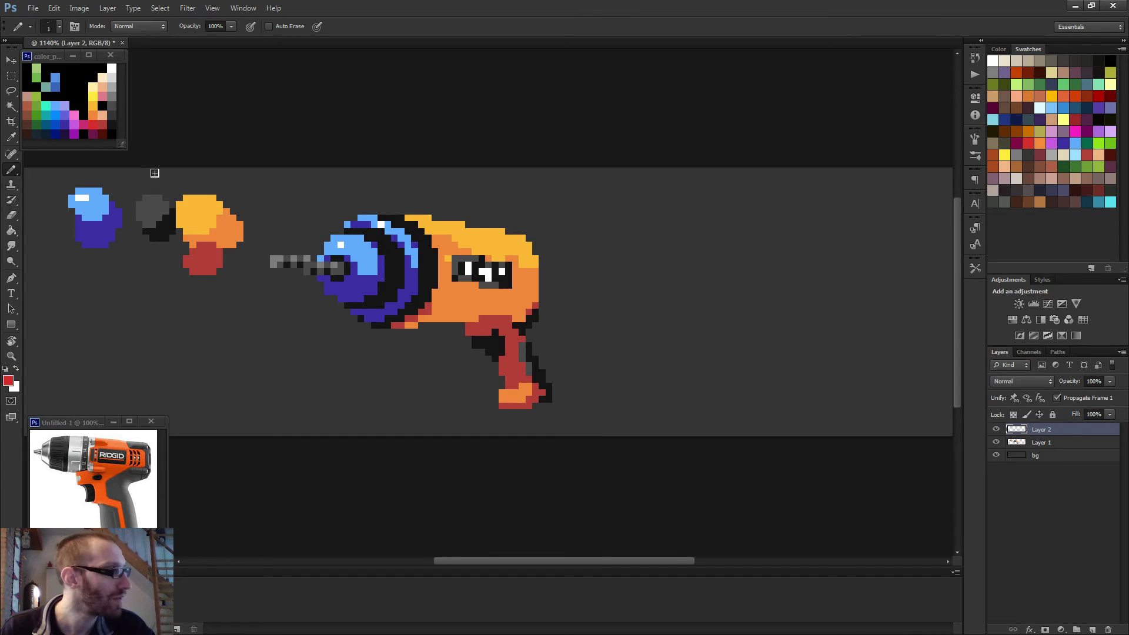
{"action": "left_click", "coordinate": [100, 135], "text": "alt"}
{"action": "scroll", "coordinate": [444, 291], "scroll_direction": "up", "scroll_amount": 1}
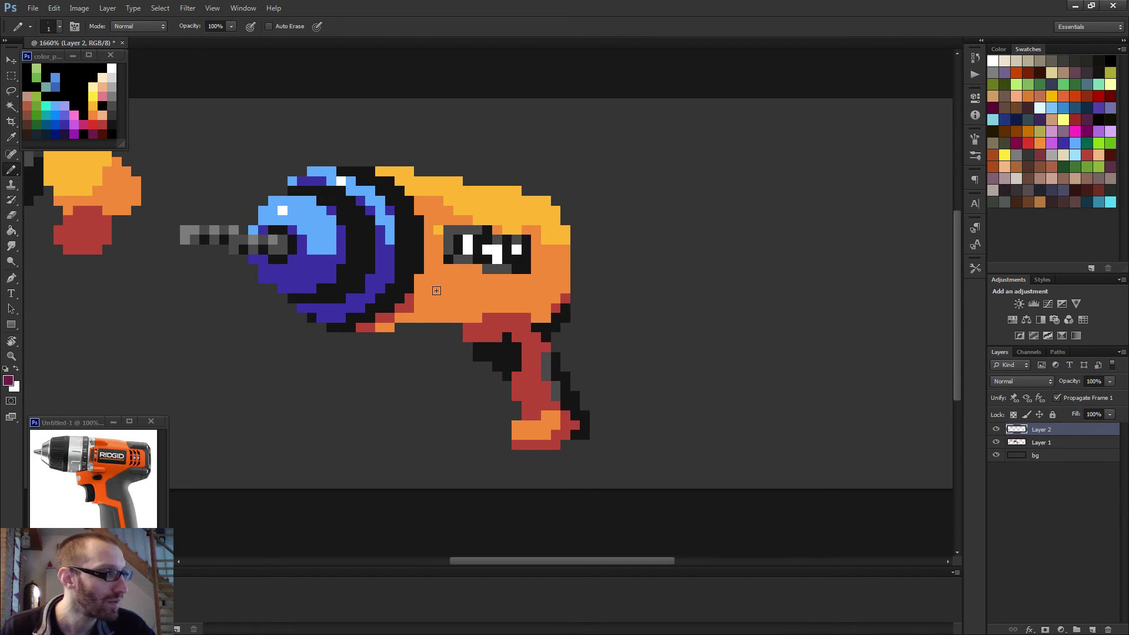
{"action": "left_click_drag", "start_coordinate": [436, 290], "coordinate": [448, 291]}
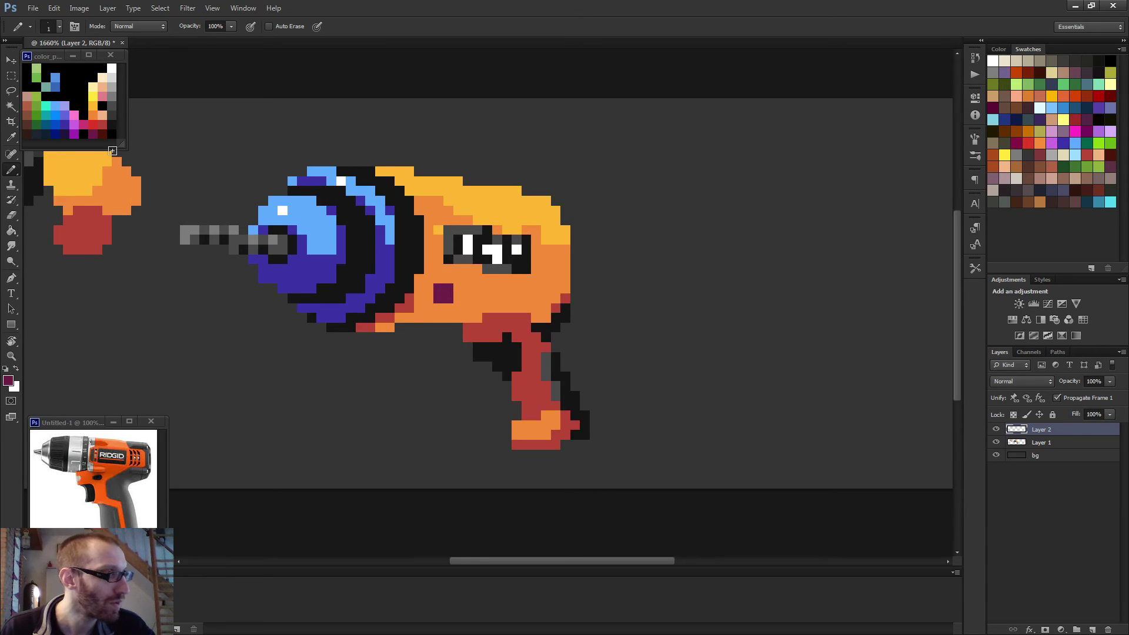
Recolour the upper row of the small block bright red from the palette, keeping its lower row dark maroon.
{"action": "left_click", "coordinate": [89, 121], "text": "alt"}
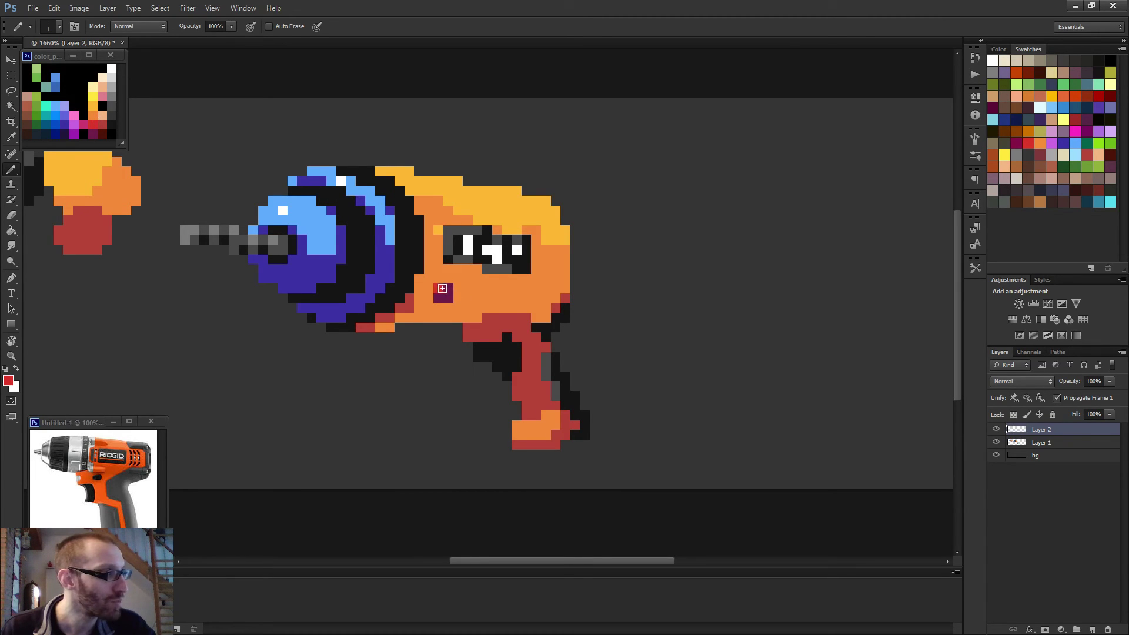
{"action": "scroll", "coordinate": [486, 306], "scroll_direction": "down", "scroll_amount": 3}
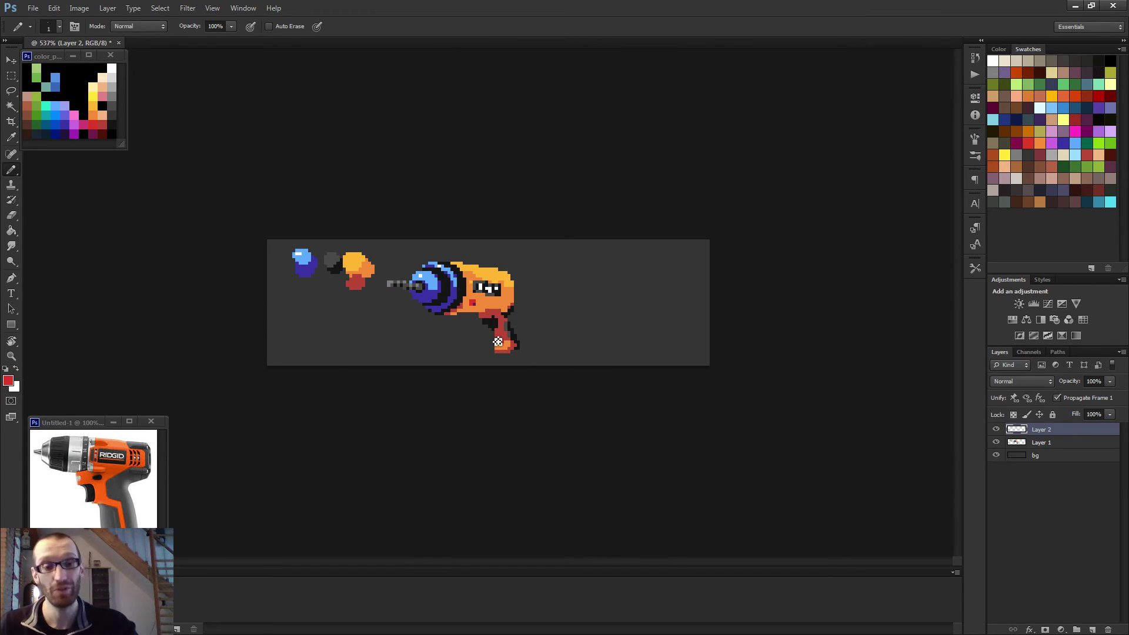
{"action": "scroll", "coordinate": [480, 309], "scroll_direction": "up", "scroll_amount": 5}
{"action": "left_click", "coordinate": [454, 286], "text": "alt"}
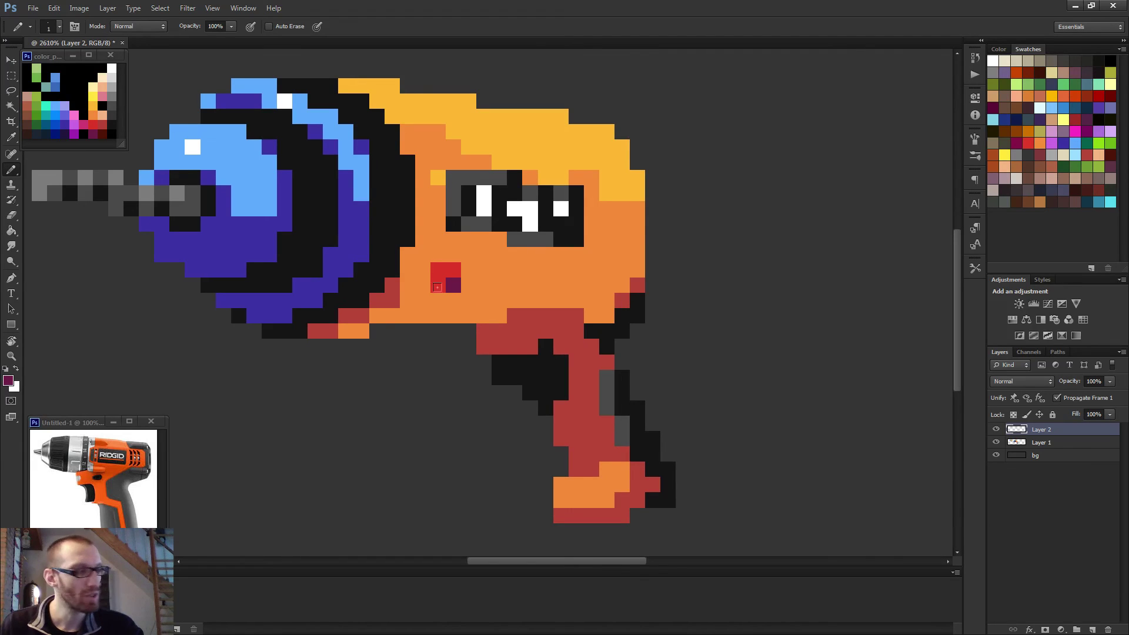
{"action": "left_click", "coordinate": [434, 279]}
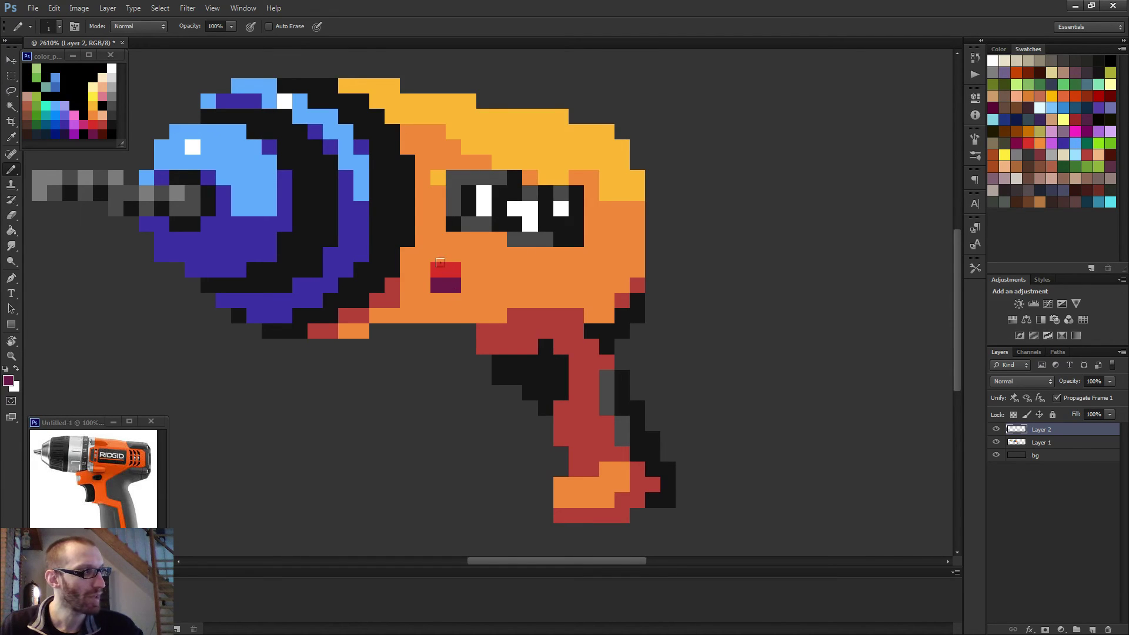
{"action": "left_click_drag", "start_coordinate": [445, 278], "coordinate": [474, 284]}
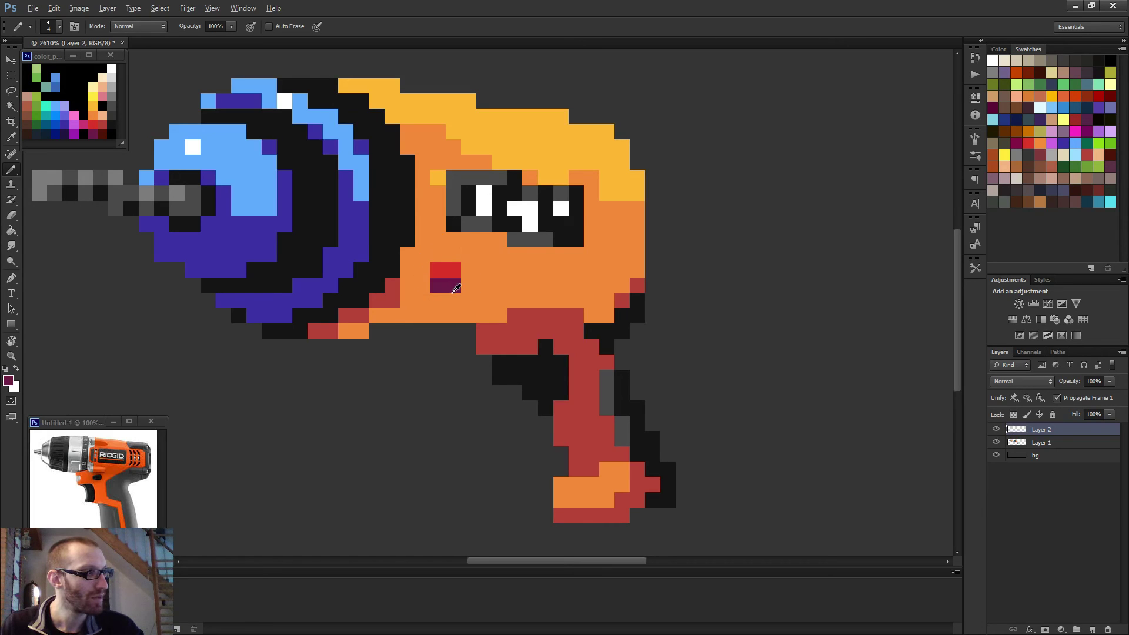
Stamp a 4-pixel round dark maroon dot over the small block below the label, and reset the pencil size to 1 pixel.
{"action": "left_click", "coordinate": [445, 277]}
{"action": "key", "text": "bracketleft"}
{"action": "key", "text": "bracketleft"}
{"action": "key", "text": "bracketleft"}
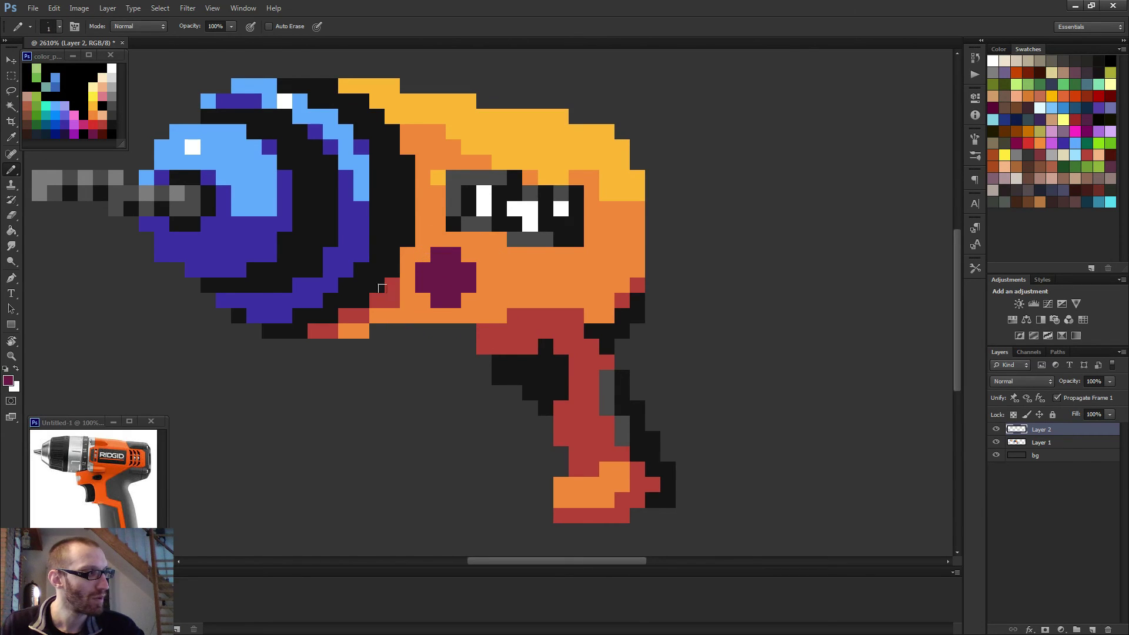
{"action": "scroll", "coordinate": [479, 318], "scroll_direction": "down", "scroll_amount": 5}
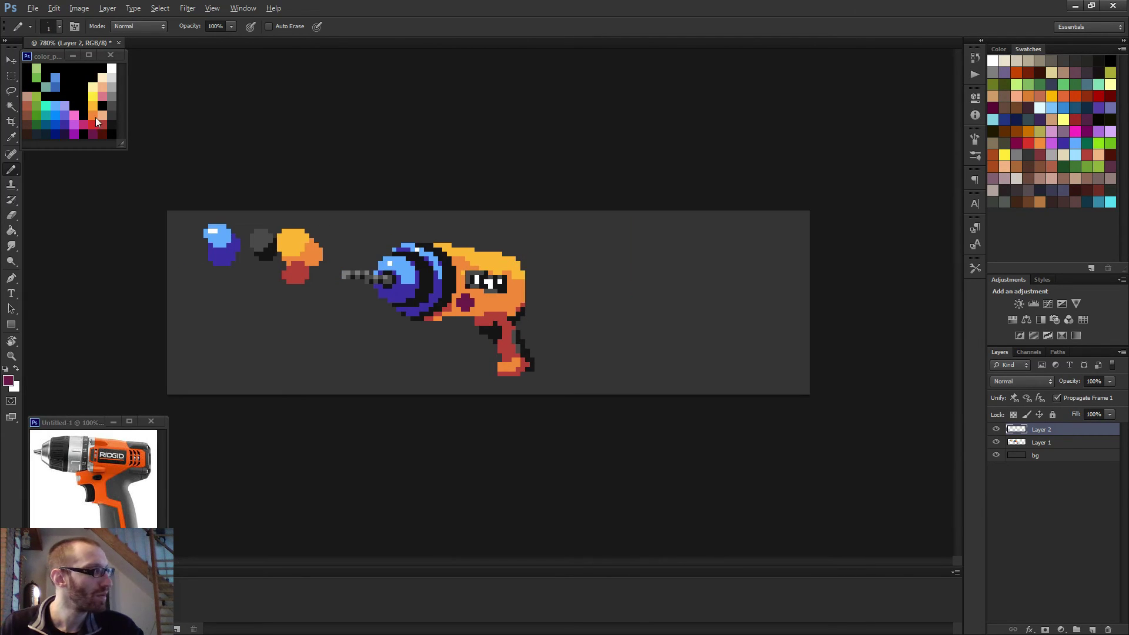
Paint bright red over the maroon dot pixel by pixel, leaving dark maroon shading along its right and lower edges.
{"action": "left_click", "coordinate": [98, 120]}
{"action": "scroll", "coordinate": [467, 302], "scroll_direction": "up", "scroll_amount": 4}
{"action": "left_click", "coordinate": [434, 291]}
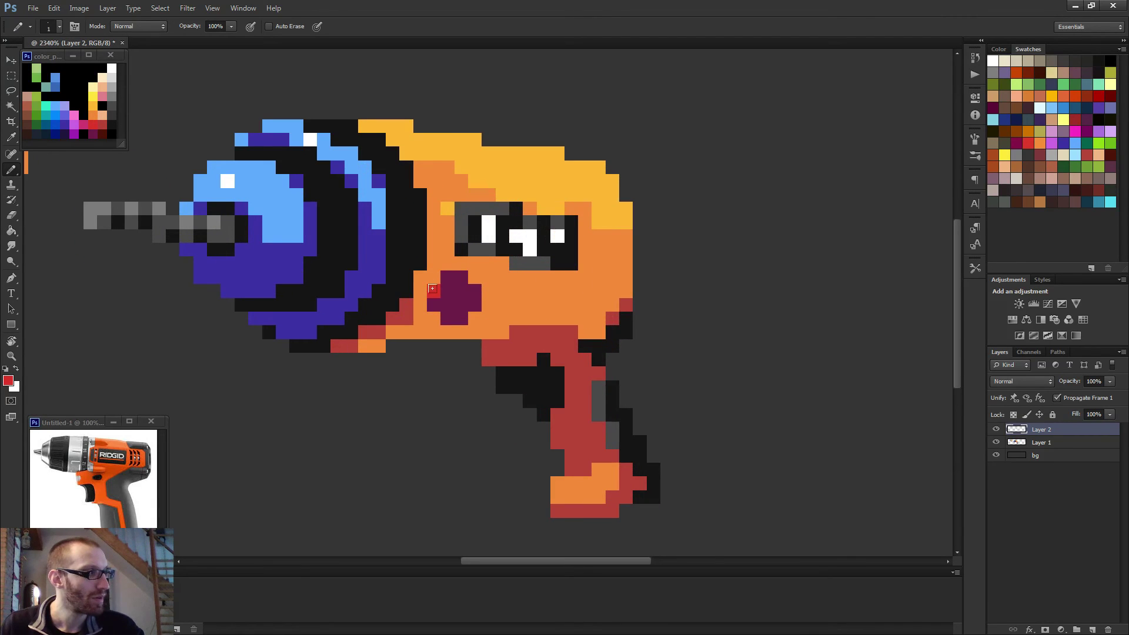
{"action": "left_click", "coordinate": [446, 288]}
{"action": "left_click", "coordinate": [461, 291]}
{"action": "left_click", "coordinate": [461, 277]}
{"action": "left_click", "coordinate": [447, 277]}
{"action": "left_click", "coordinate": [447, 304]}
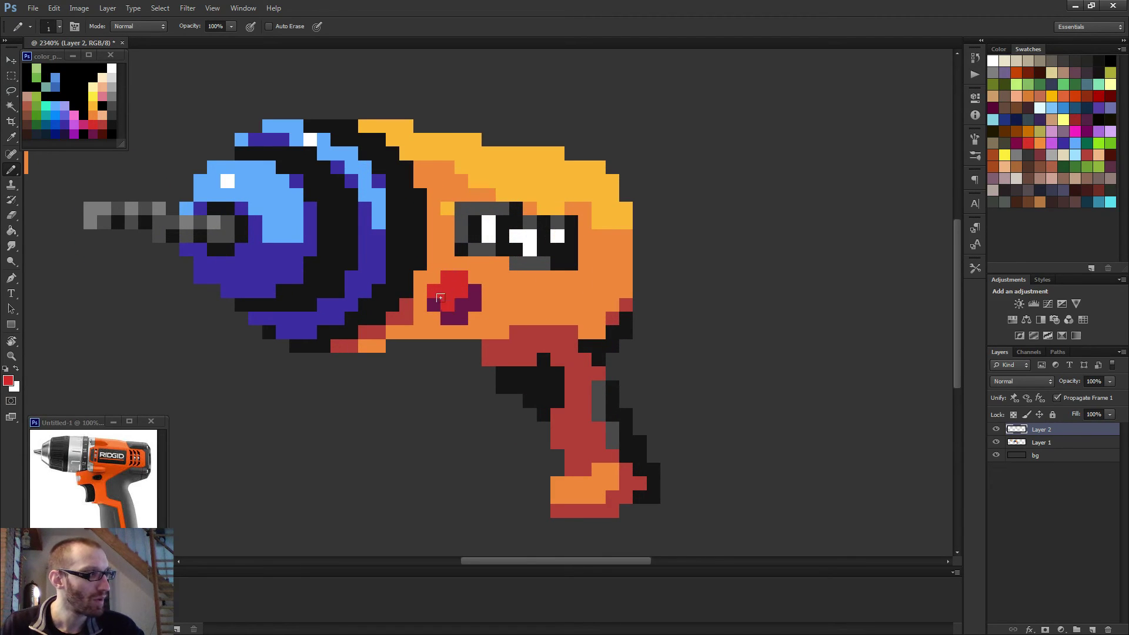
{"action": "left_click", "coordinate": [461, 305]}
{"action": "left_click", "coordinate": [433, 304]}
{"action": "scroll", "coordinate": [474, 309], "scroll_direction": "down", "scroll_amount": 4}
{"action": "scroll", "coordinate": [507, 339], "scroll_direction": "down", "scroll_amount": 2}
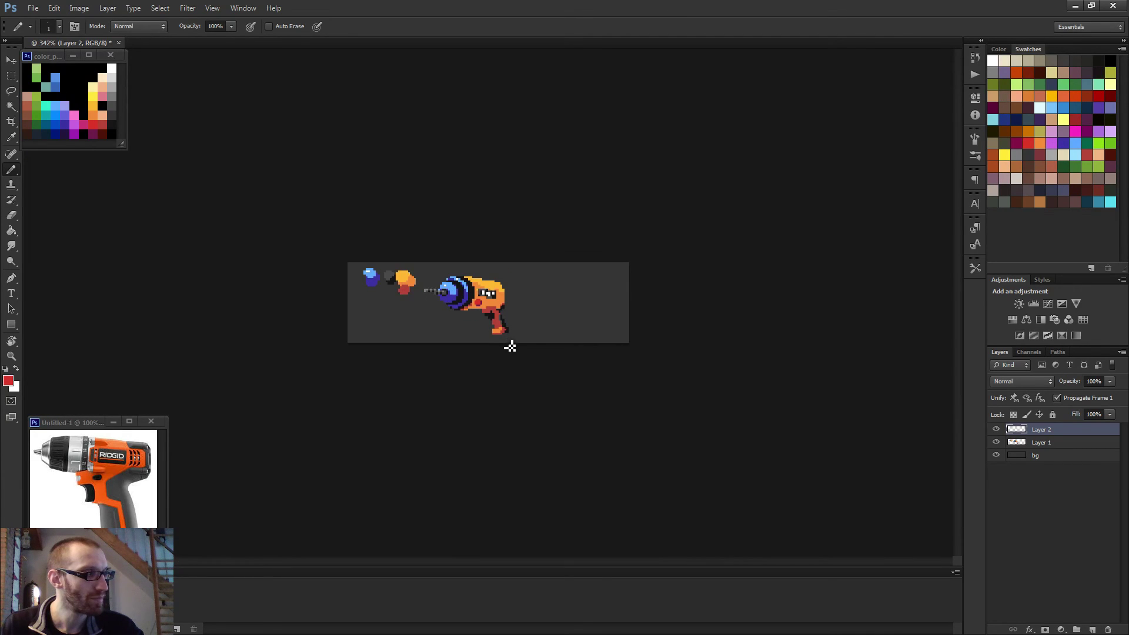
{"action": "scroll", "coordinate": [479, 300], "scroll_direction": "up", "scroll_amount": 5}
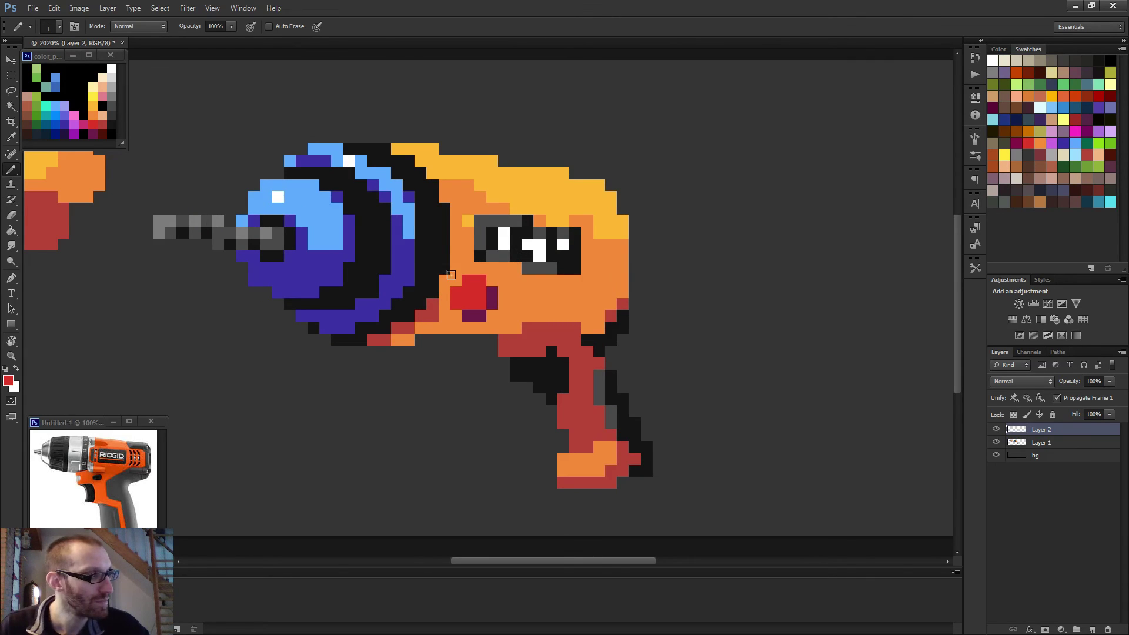
Trim the red button's left side and corner pixels with the body's orange, narrowing it into a small diamond shape.
{"action": "key", "text": "d"}
{"action": "left_click", "coordinate": [469, 281]}
{"action": "left_click", "coordinate": [456, 277], "text": "alt"}
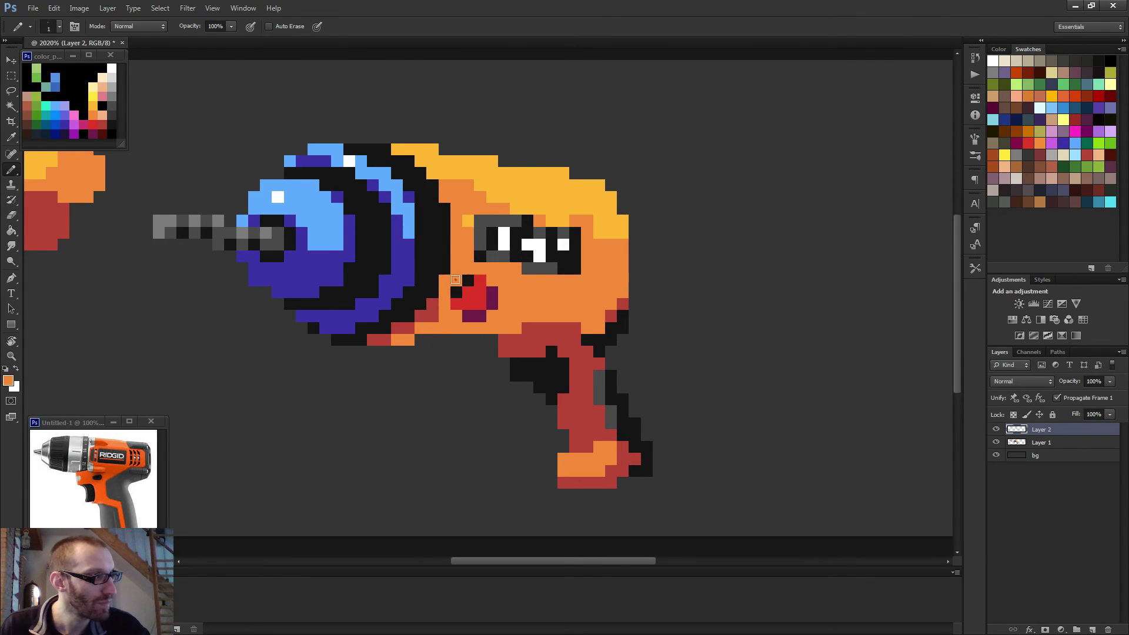
{"action": "left_click", "coordinate": [463, 279]}
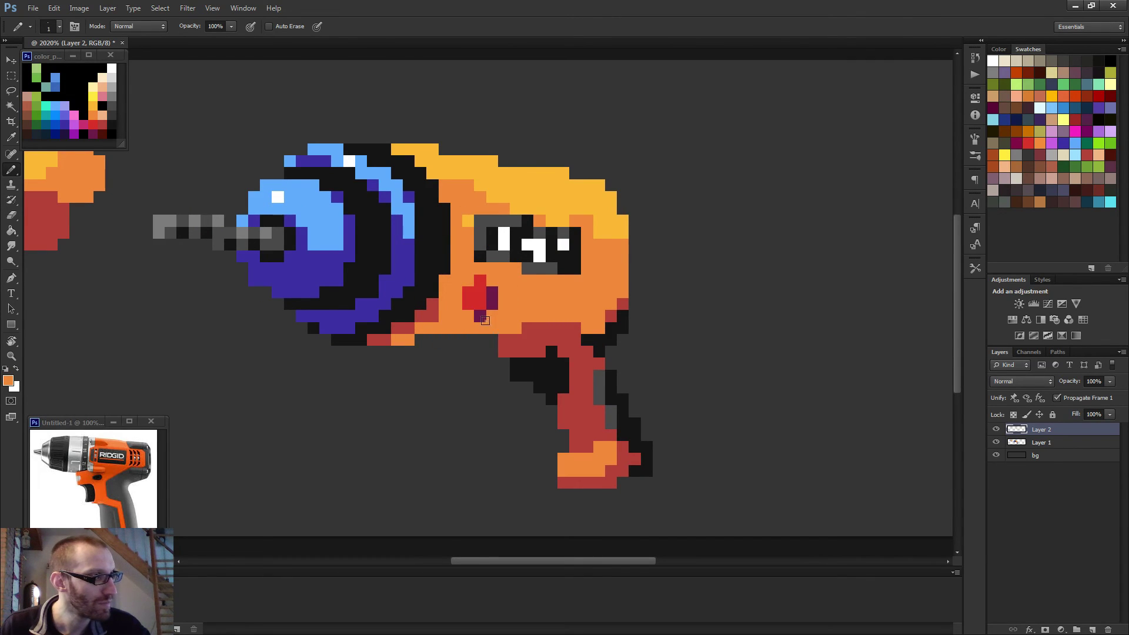
{"action": "scroll", "coordinate": [539, 319], "scroll_direction": "down", "scroll_amount": 2}
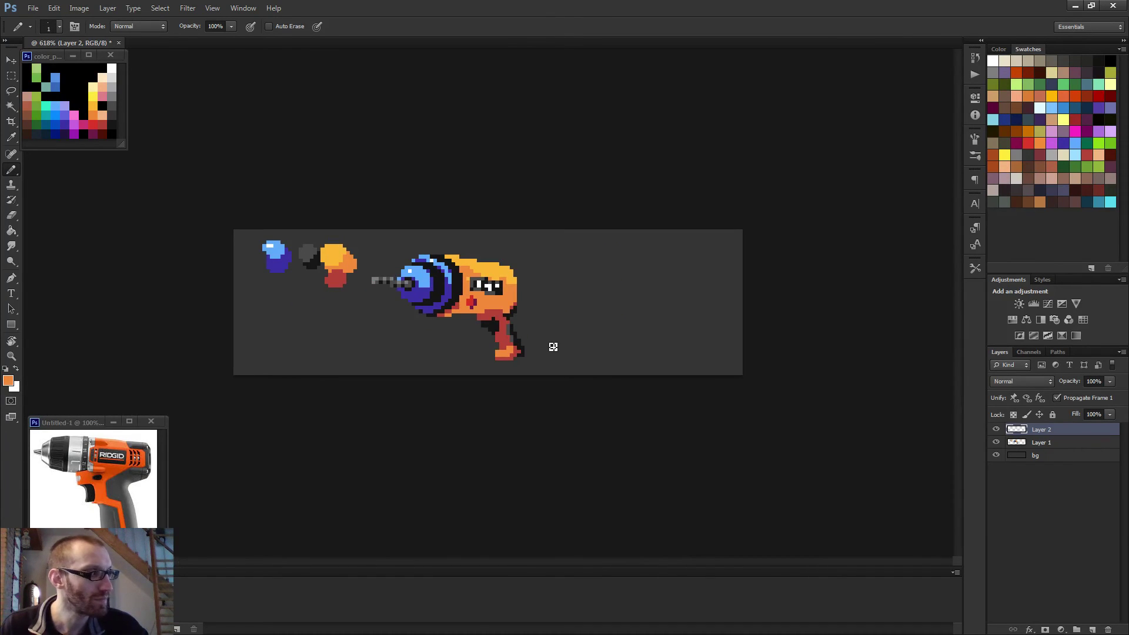
Try an orange highlight pixel inside the red button, sampling the body's orange, and restore the pixel to red.
{"action": "scroll", "coordinate": [477, 301], "scroll_direction": "up", "scroll_amount": 2}
{"action": "left_click", "coordinate": [497, 324], "text": "alt"}
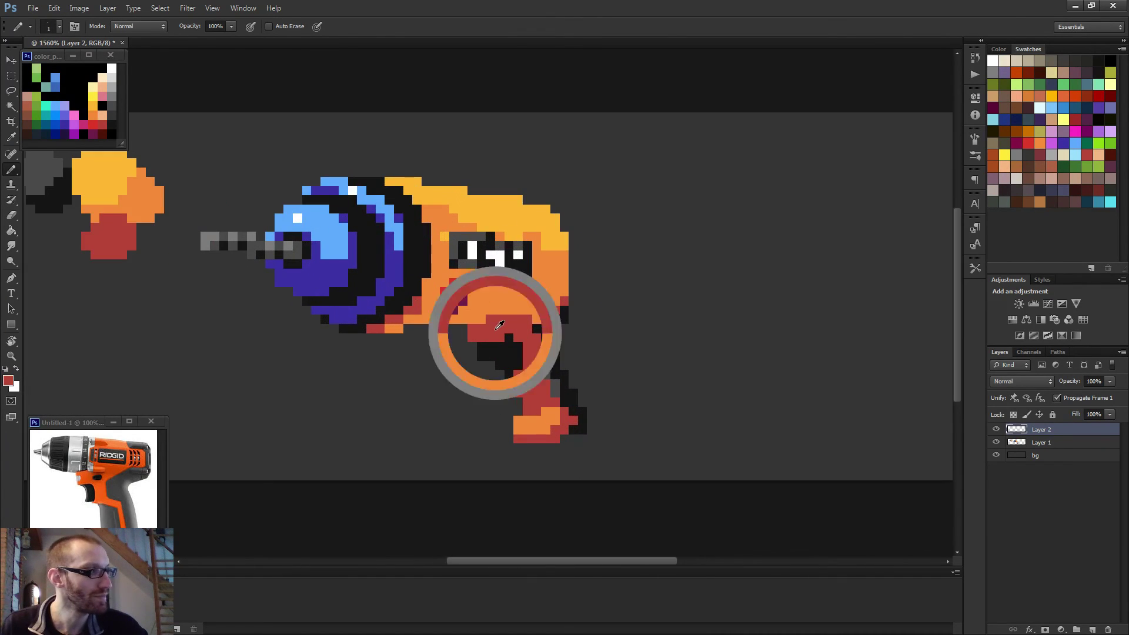
{"action": "left_click", "coordinate": [504, 289], "text": "alt"}
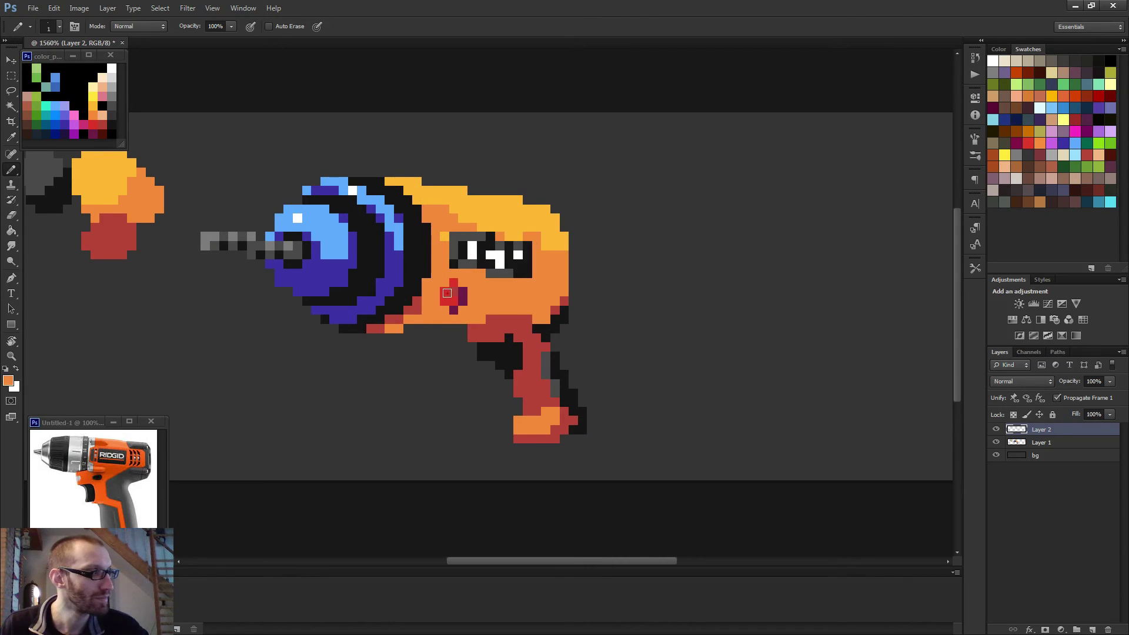
{"action": "left_click", "coordinate": [453, 291]}
{"action": "left_click", "coordinate": [487, 213], "text": "alt"}
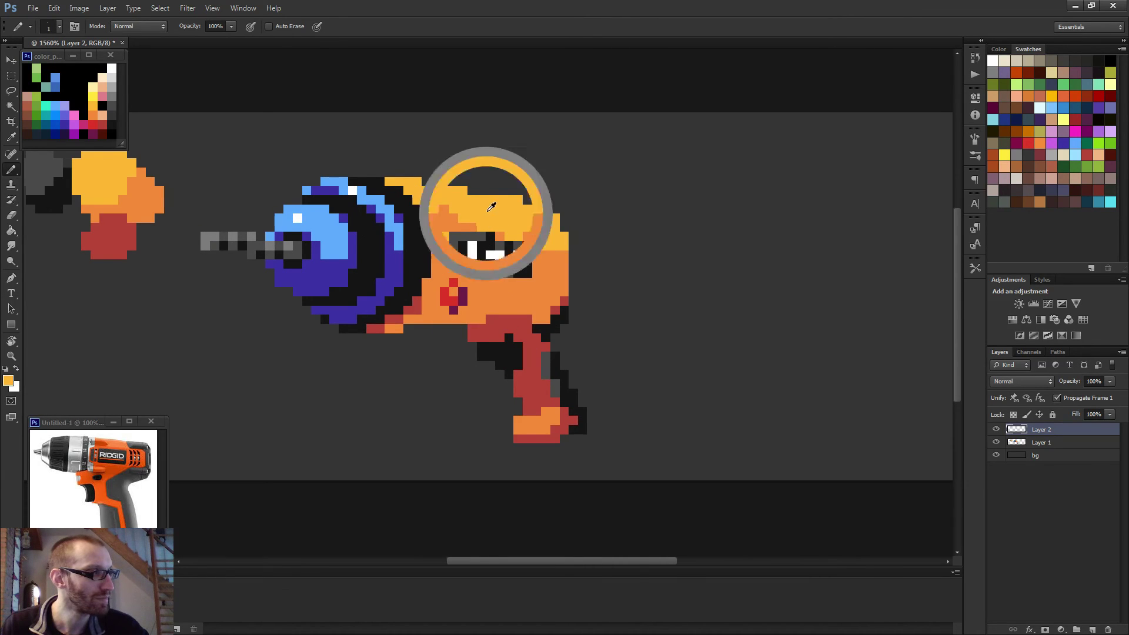
{"action": "left_click", "coordinate": [452, 293], "text": "alt"}
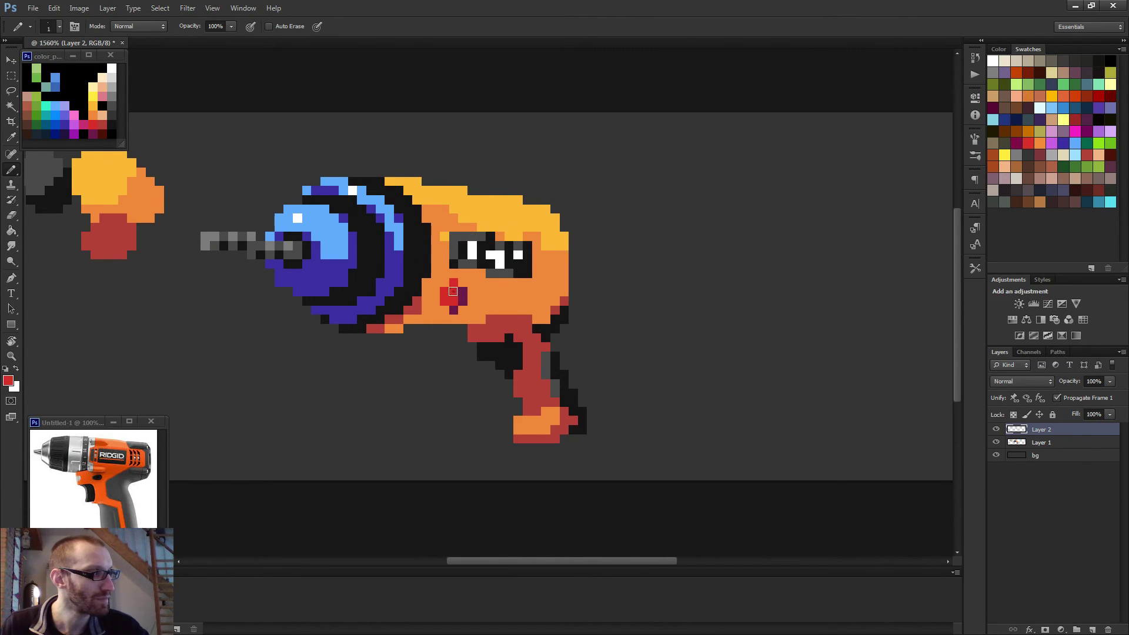
{"action": "scroll", "coordinate": [471, 306], "scroll_direction": "down", "scroll_amount": 6}
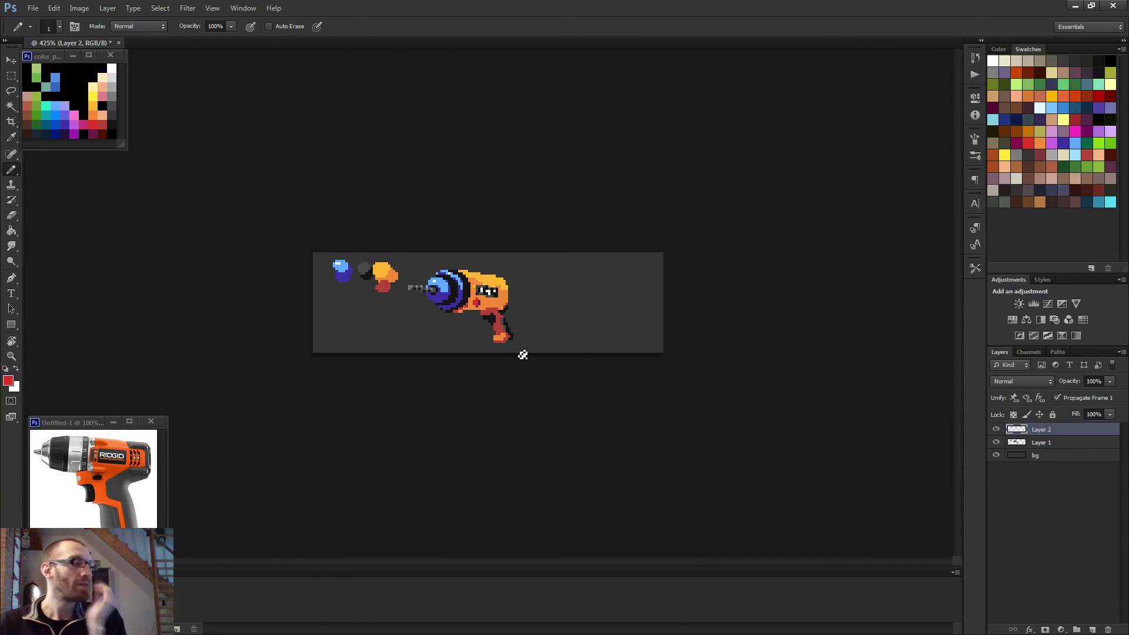
Draw a one-pixel stepped line along the label's lower edge in the yellow-orange sampled from the drill's upper body.
{"action": "scroll", "coordinate": [552, 315], "scroll_direction": "up", "scroll_amount": 5}
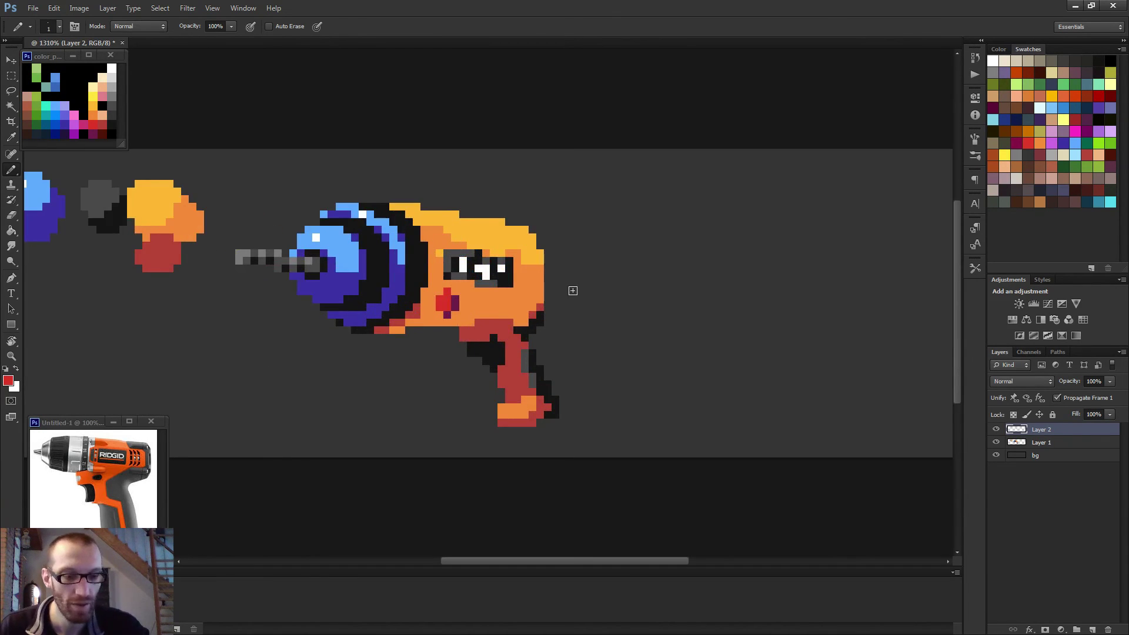
{"action": "scroll", "coordinate": [579, 276], "scroll_direction": "up", "scroll_amount": 3}
{"action": "left_click", "coordinate": [533, 233], "text": "alt"}
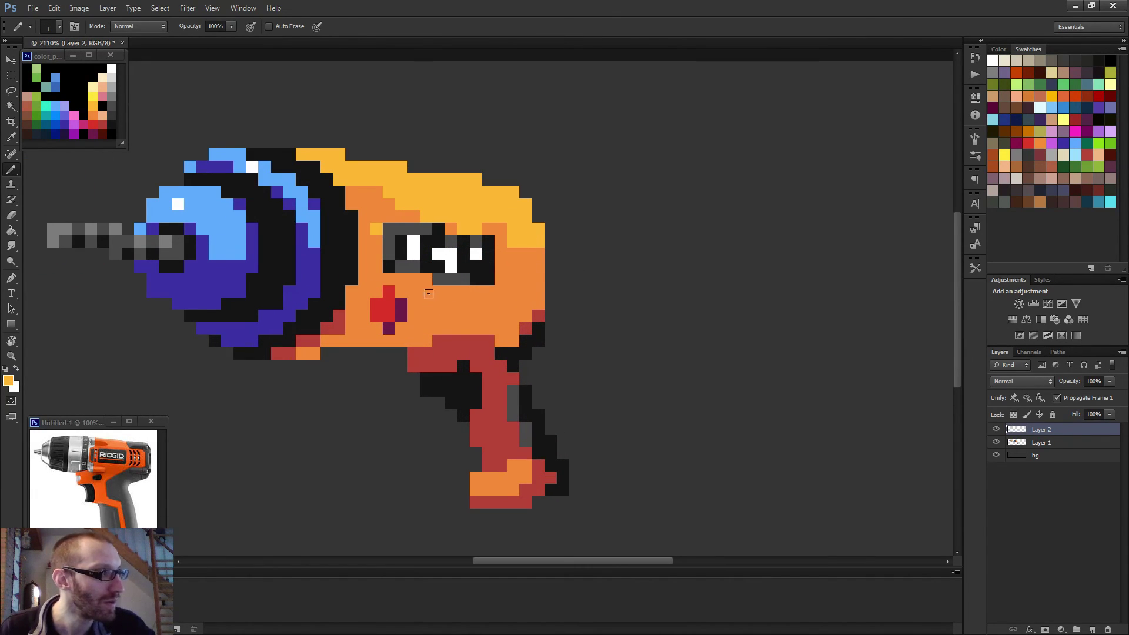
{"action": "mouse_move", "coordinate": [436, 289]}
{"action": "left_mouse_down"}
{"action": "mouse_move", "coordinate": [482, 289]}
{"action": "mouse_move", "coordinate": [384, 277]}
{"action": "left_mouse_up"}
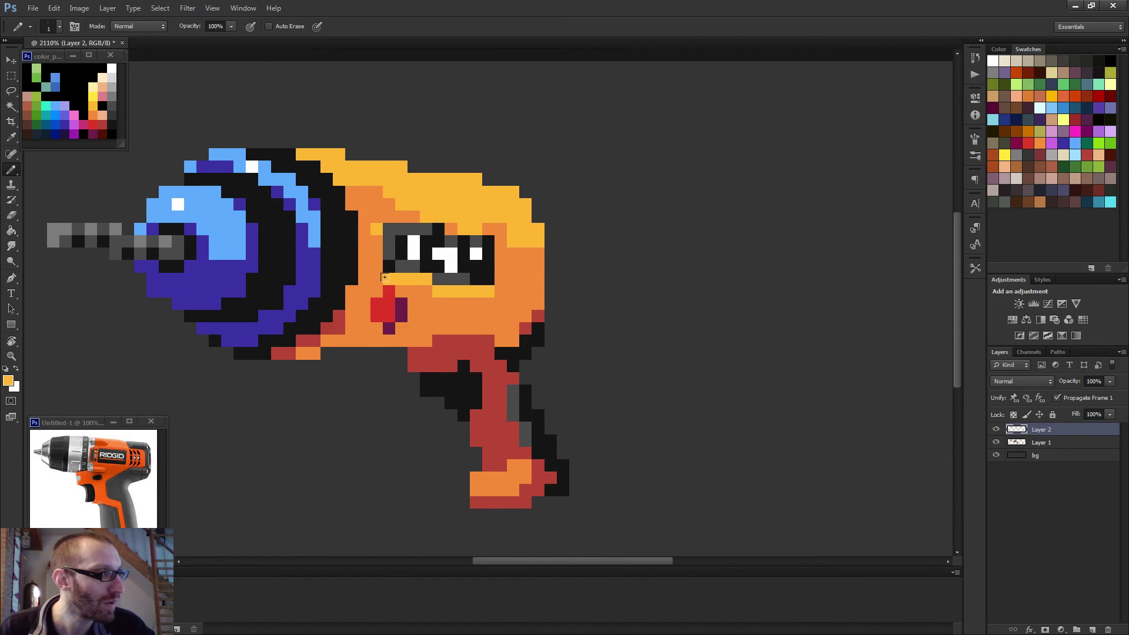
{"action": "scroll", "coordinate": [438, 310], "scroll_direction": "down", "scroll_amount": 3}
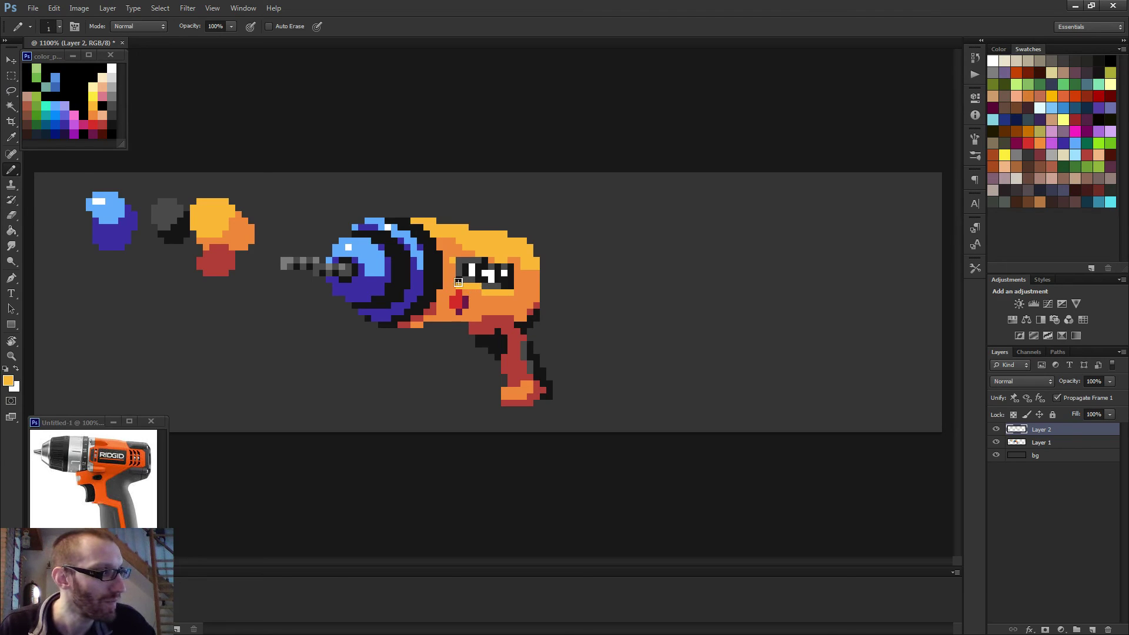
{"action": "scroll", "coordinate": [483, 276], "scroll_direction": "up", "scroll_amount": 3}
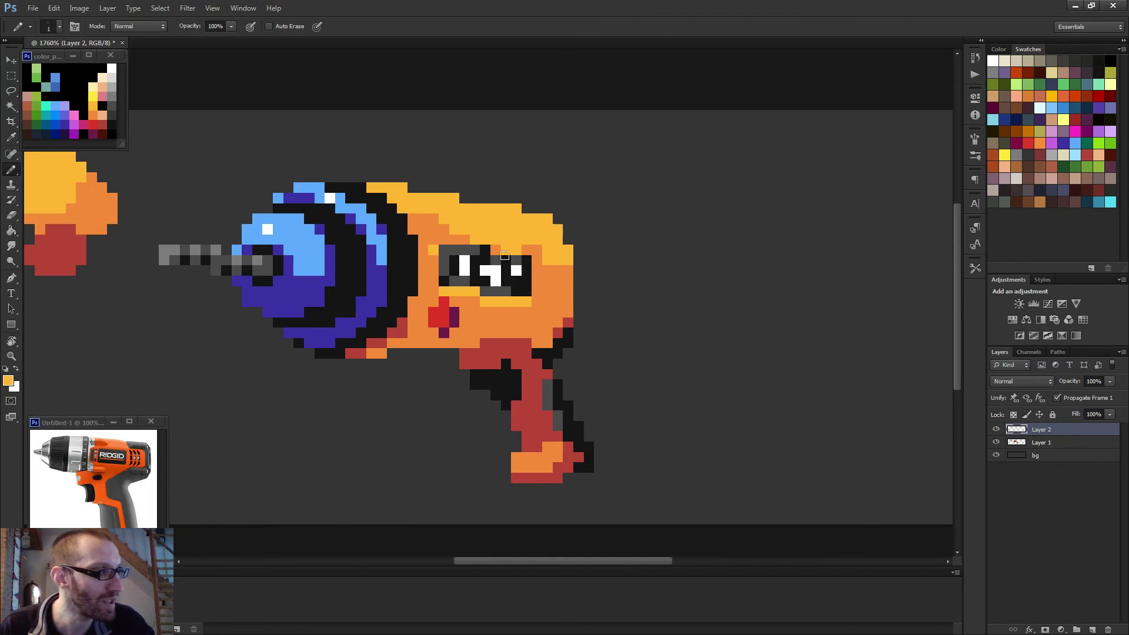
{"action": "left_click_drag", "start_coordinate": [465, 289], "coordinate": [476, 288]}
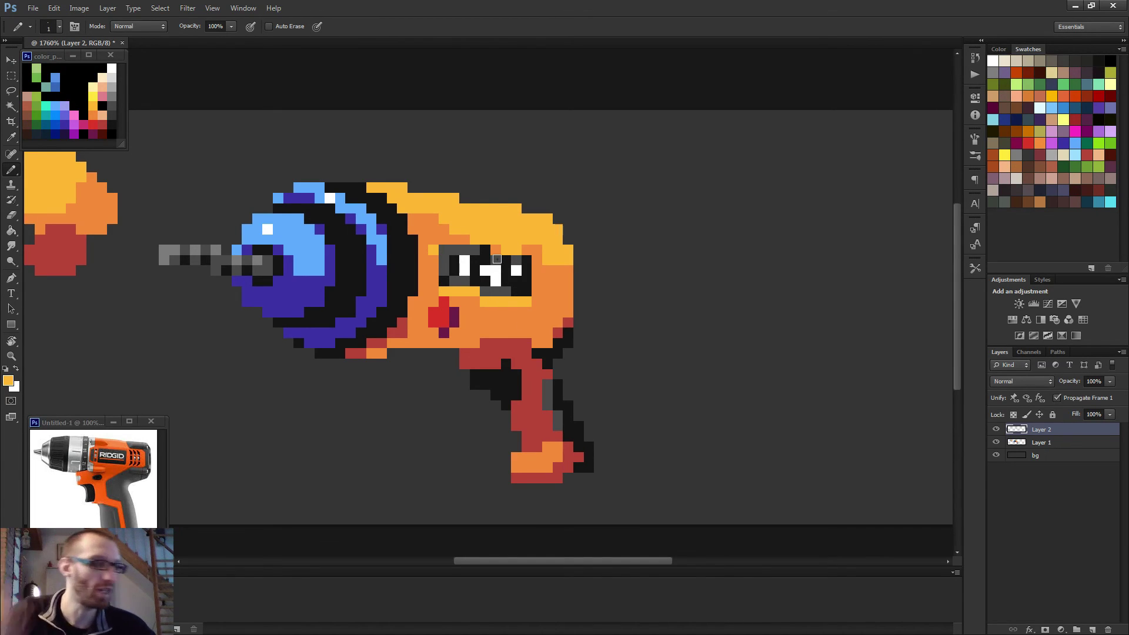
Repaint both segments of the stepped line below the label in the dark red sampled from the handle.
{"action": "left_click", "coordinate": [493, 360], "text": "alt"}
{"action": "left_click", "coordinate": [443, 290]}
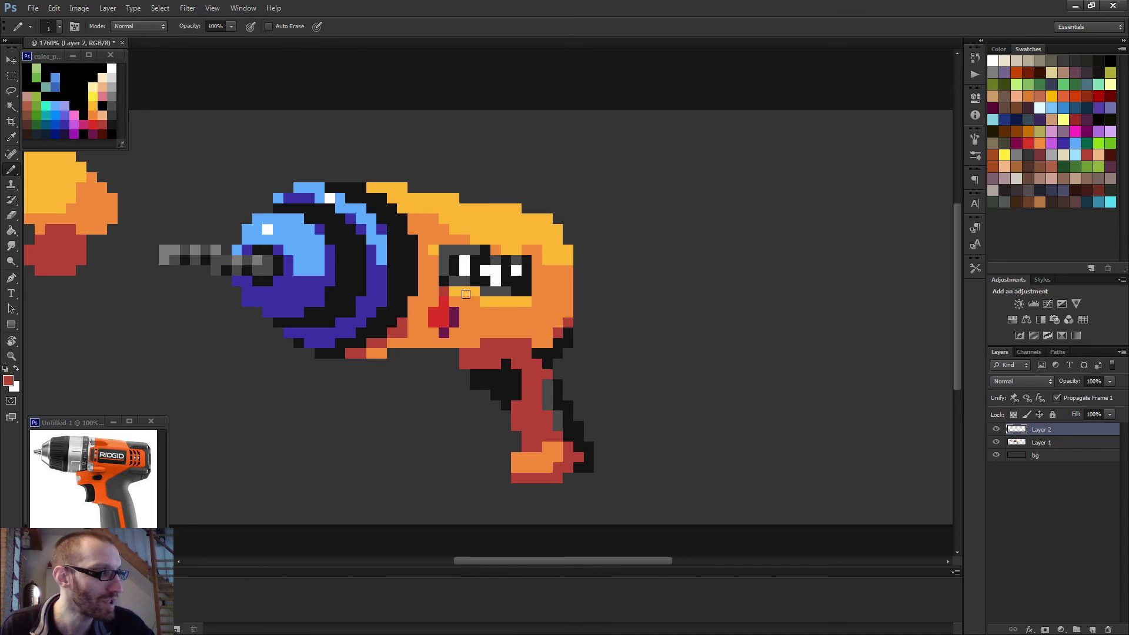
{"action": "left_click", "coordinate": [475, 290], "text": "shift"}
{"action": "left_click", "coordinate": [485, 302]}
{"action": "left_click", "coordinate": [530, 301], "text": "shift"}
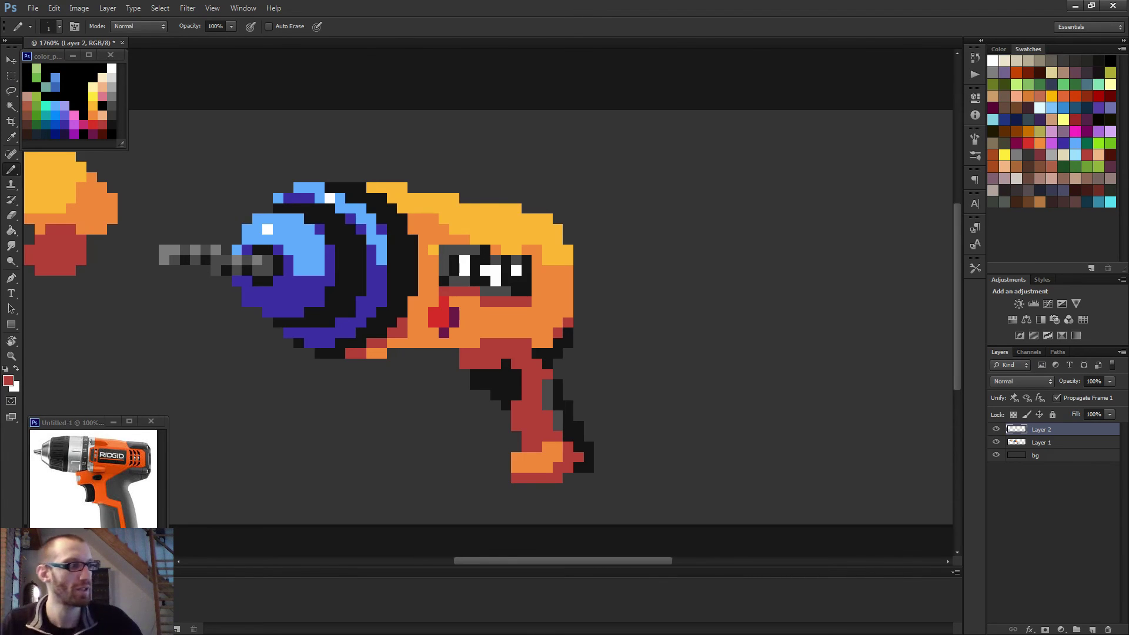
Return the stepped line below the label to the yellow-orange of the drill's upper body.
{"action": "scroll", "coordinate": [549, 270], "scroll_direction": "up", "scroll_amount": 3}
{"action": "left_click", "coordinate": [549, 272], "text": "alt"}
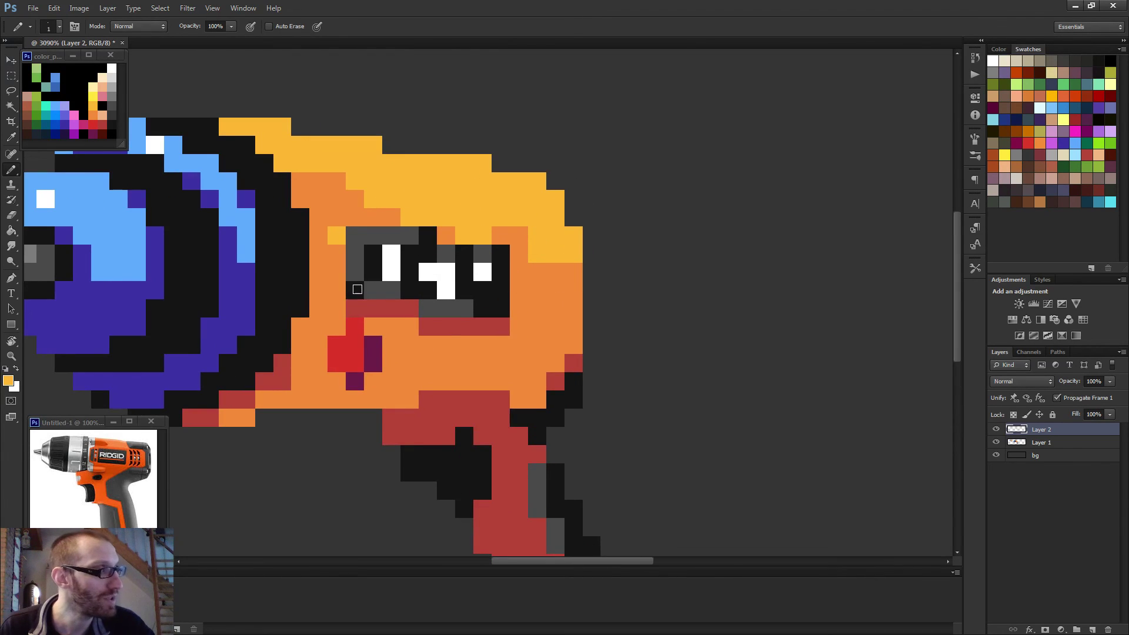
{"action": "left_click_drag", "start_coordinate": [354, 309], "coordinate": [501, 326]}
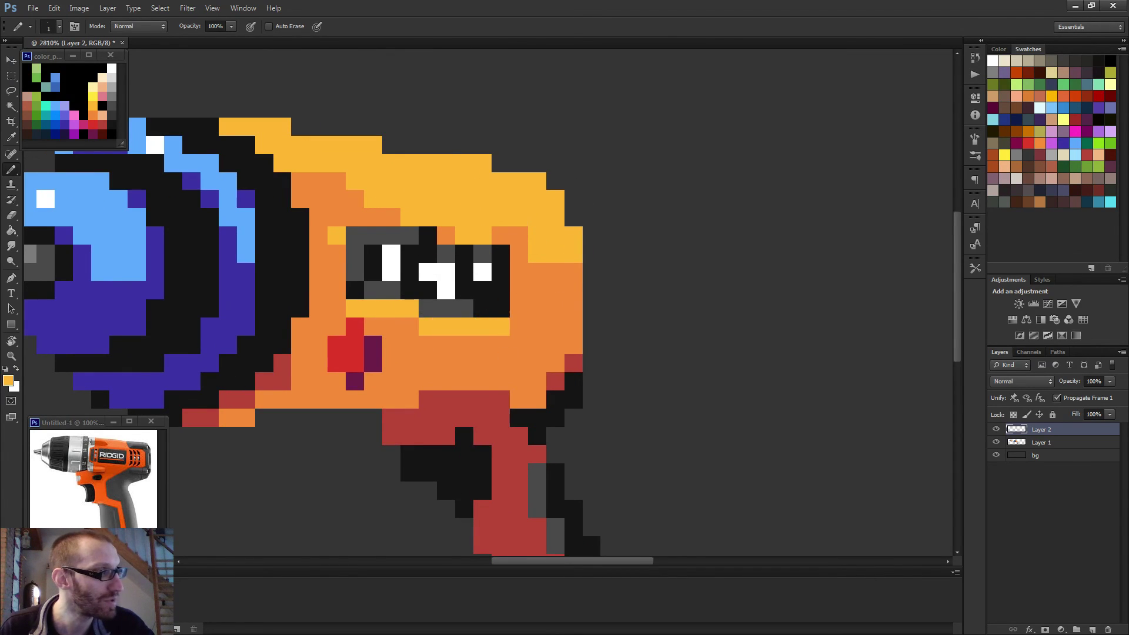
{"action": "scroll", "coordinate": [353, 365], "scroll_direction": "down", "scroll_amount": 5}
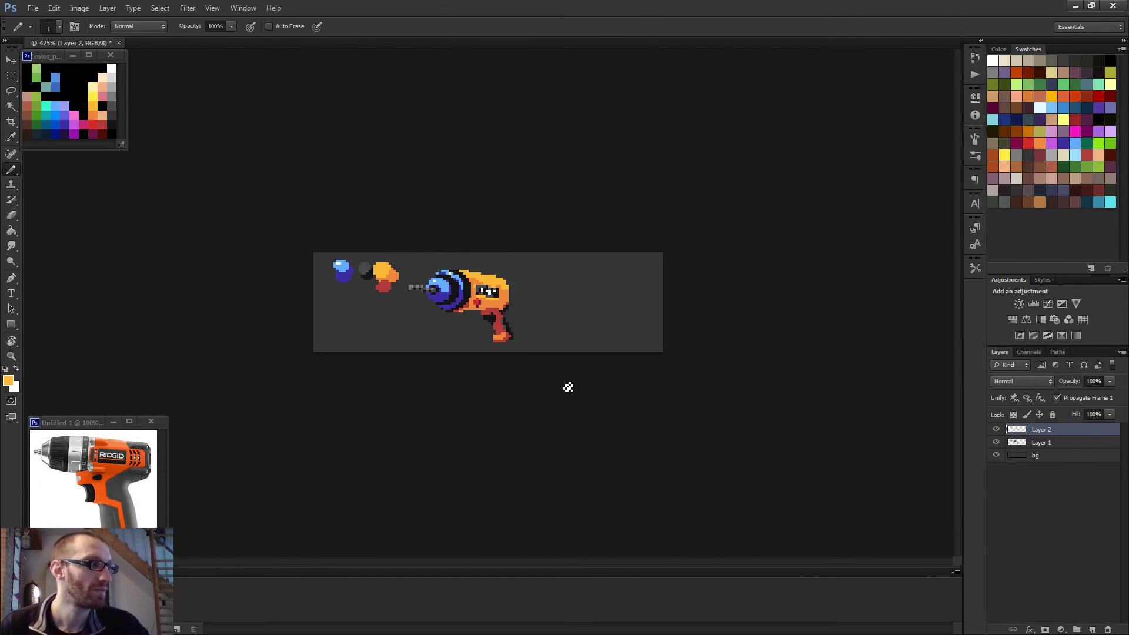
{"action": "scroll", "coordinate": [569, 387], "scroll_direction": "up", "scroll_amount": 2}
{"action": "scroll", "coordinate": [560, 388], "scroll_direction": "up", "scroll_amount": 2}
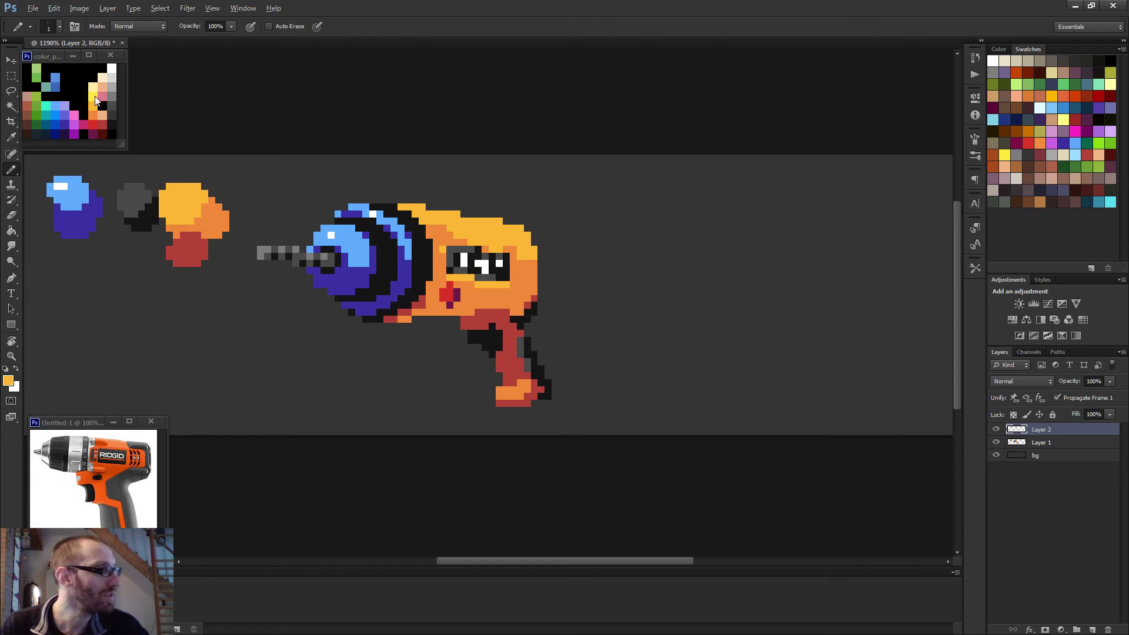
Recolour both segments of the stepped line below the label with bright yellow from the reference palette.
{"action": "left_click", "coordinate": [96, 102], "text": "alt"}
{"action": "scroll", "coordinate": [445, 294], "scroll_direction": "up", "scroll_amount": 2}
{"action": "left_click", "coordinate": [456, 270]}
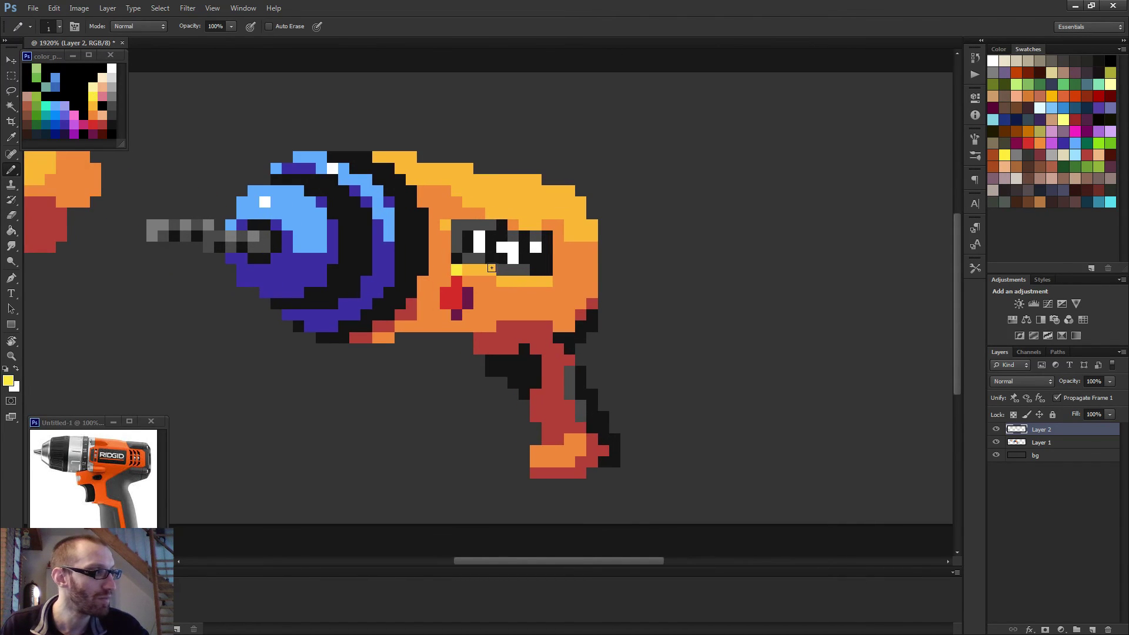
{"action": "left_click", "coordinate": [491, 270], "text": "shift"}
{"action": "left_click", "coordinate": [502, 281]}
{"action": "left_click", "coordinate": [547, 280], "text": "shift"}
{"action": "scroll", "coordinate": [653, 332], "scroll_direction": "down", "scroll_amount": 1}
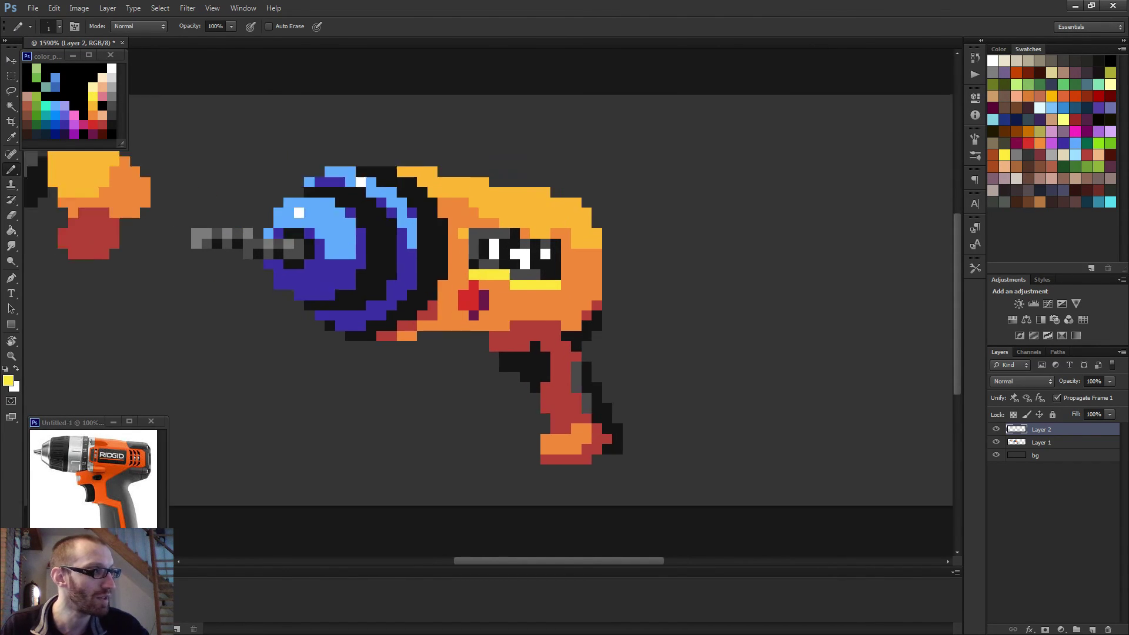
{"action": "scroll", "coordinate": [641, 336], "scroll_direction": "down", "scroll_amount": 4}
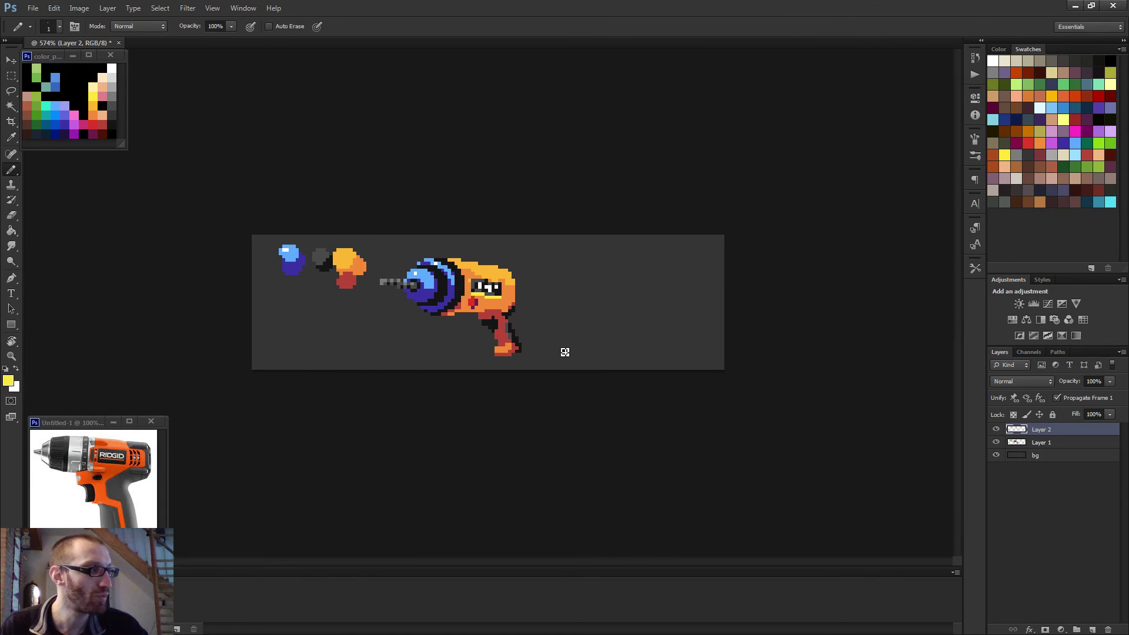
{"action": "scroll", "coordinate": [550, 344], "scroll_direction": "up", "scroll_amount": 1}
{"action": "scroll", "coordinate": [542, 345], "scroll_direction": "down", "scroll_amount": 2}
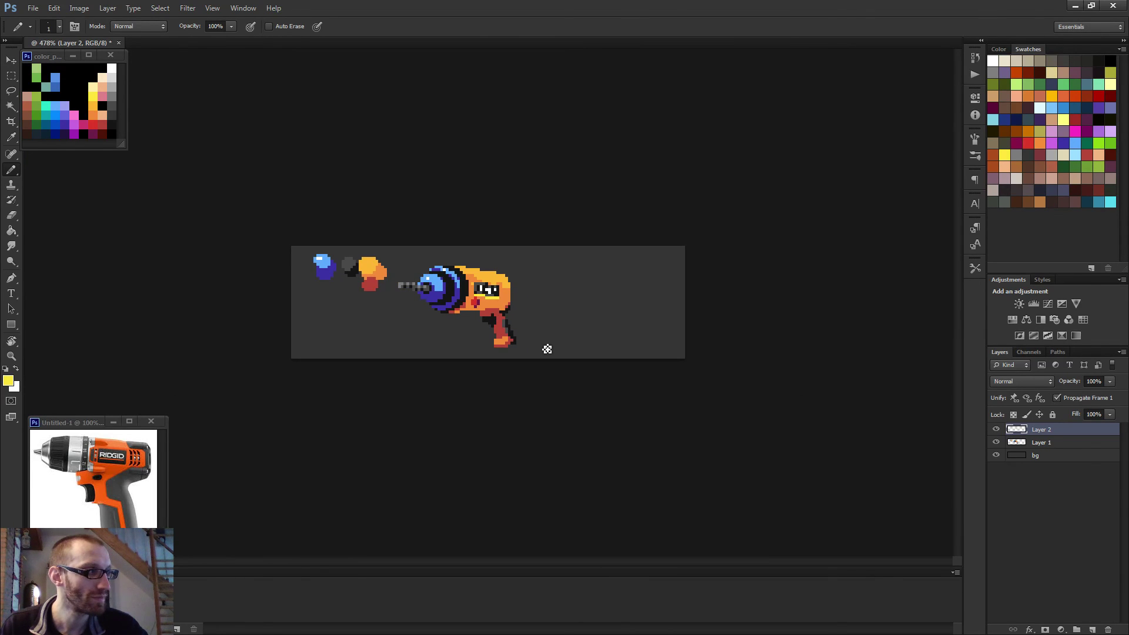
Try a shadow of dark red pixels around the lower and right edges of the red button.
{"action": "scroll", "coordinate": [476, 303], "scroll_direction": "up", "scroll_amount": 8}
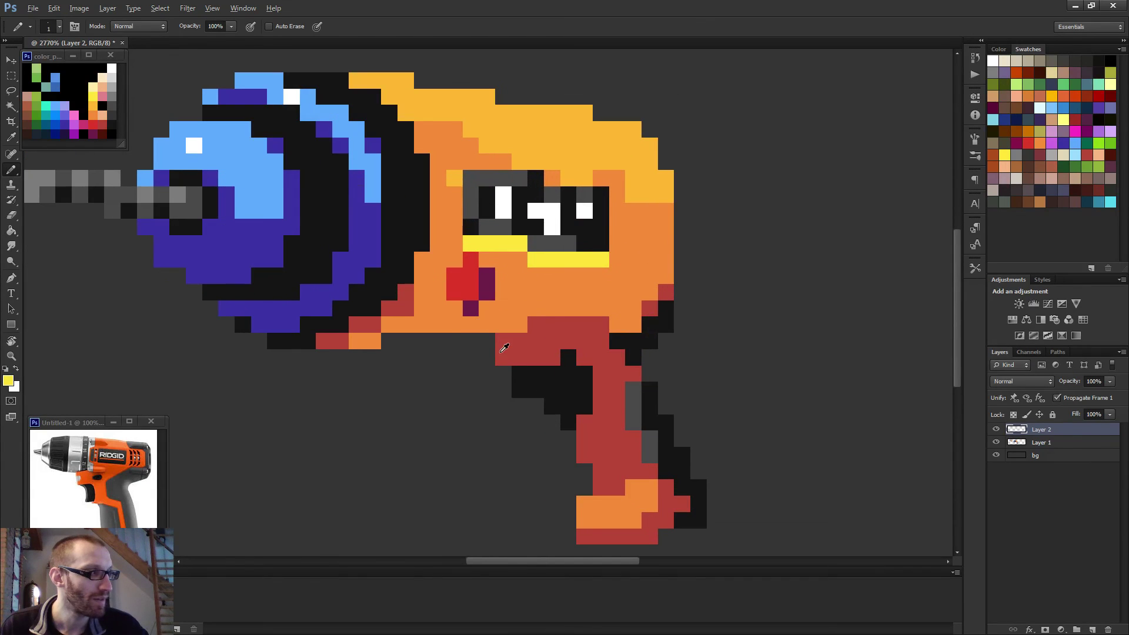
{"action": "left_click", "coordinate": [464, 288], "text": "alt"}
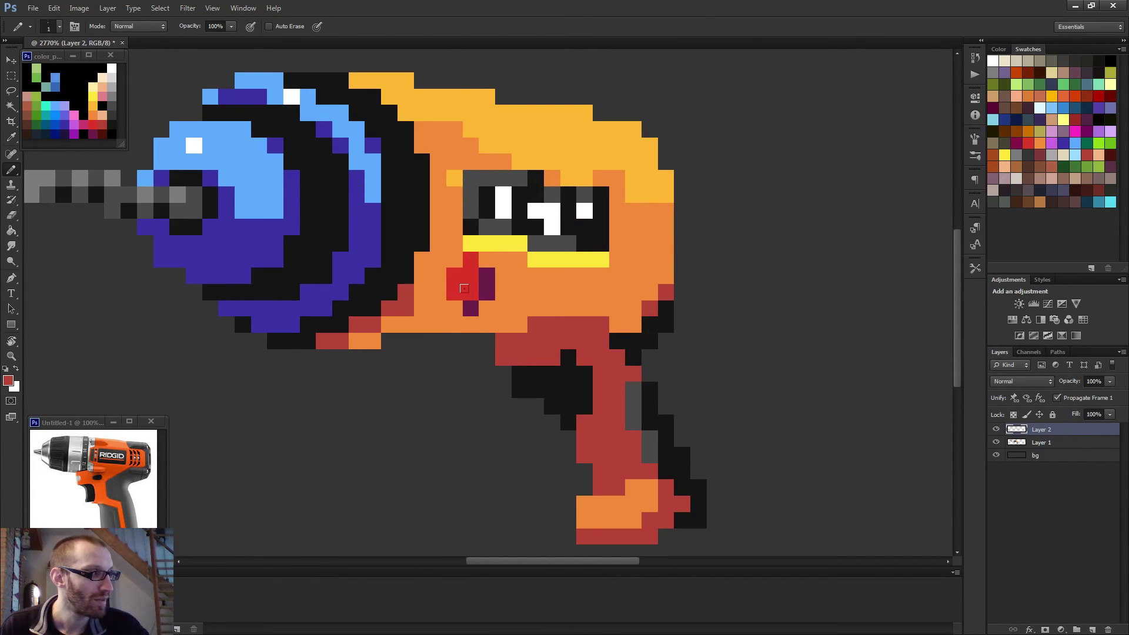
{"action": "left_click", "coordinate": [487, 308]}
{"action": "left_click", "coordinate": [454, 308]}
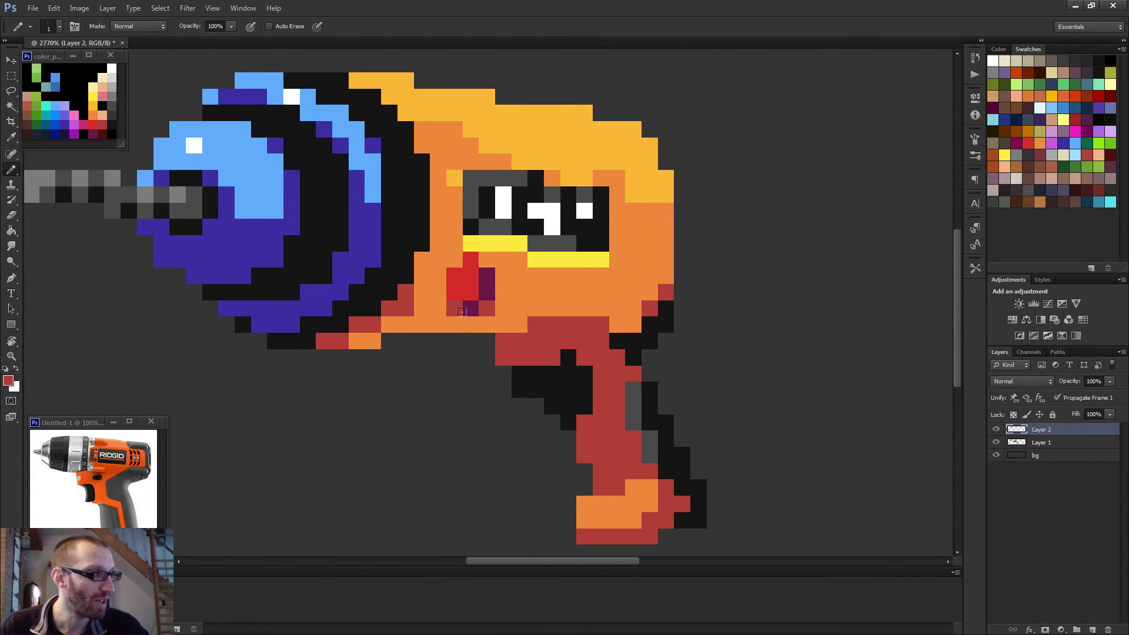
{"action": "left_click", "coordinate": [471, 325]}
{"action": "left_click", "coordinate": [487, 325]}
{"action": "left_click", "coordinate": [504, 308]}
{"action": "left_click", "coordinate": [504, 293]}
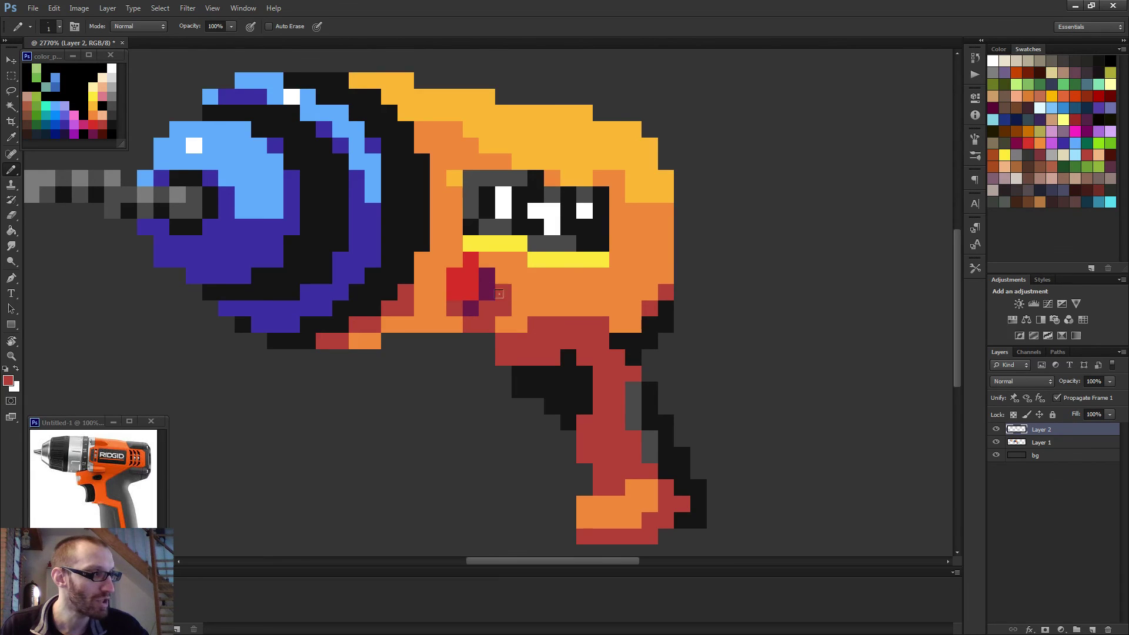
{"action": "scroll", "coordinate": [547, 324], "scroll_direction": "down", "scroll_amount": 2}
{"action": "scroll", "coordinate": [548, 324], "scroll_direction": "down", "scroll_amount": 2}
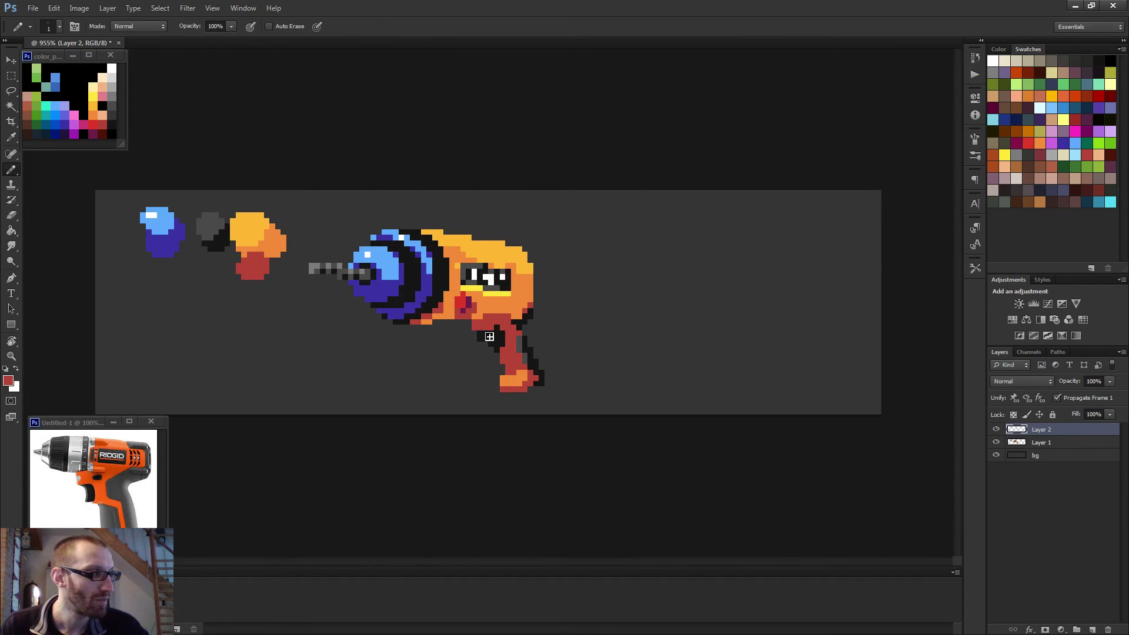
{"action": "scroll", "coordinate": [489, 337], "scroll_direction": "down", "scroll_amount": 2}
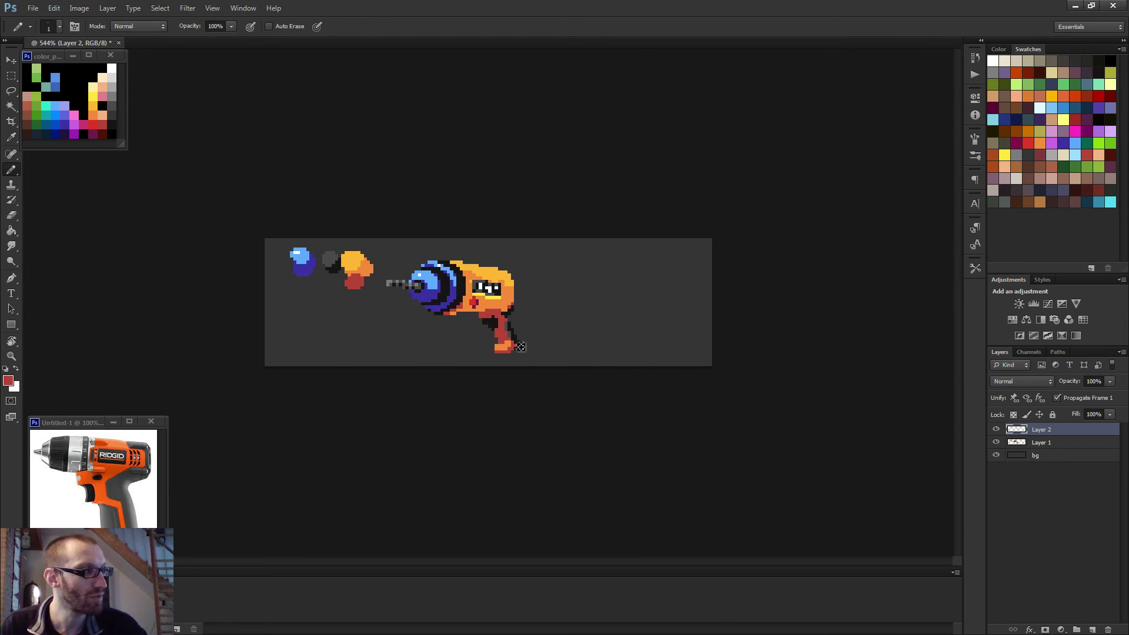
{"action": "key", "text": "ctrl+plus"}
{"action": "key", "text": "ctrl+plus"}
{"action": "key", "text": "ctrl+plus"}
{"action": "scroll", "coordinate": [508, 353], "scroll_direction": "up", "scroll_amount": 3}
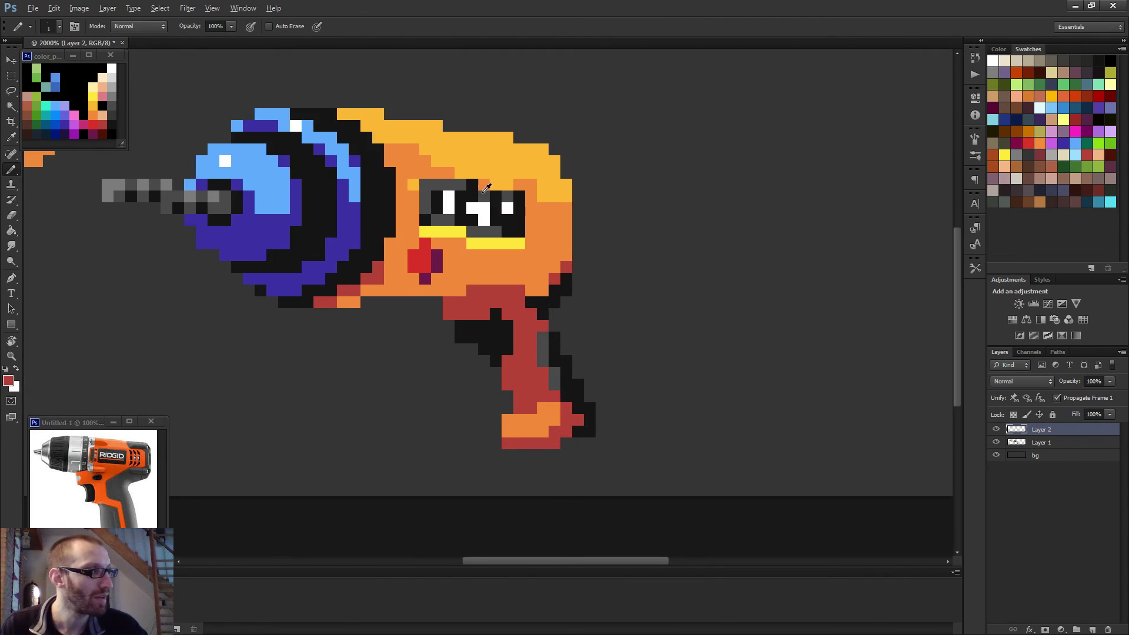
Pick white as the pencil colour and check how the whole drill reads at small size.
{"action": "left_click", "coordinate": [484, 259], "text": "alt"}
{"action": "left_click", "coordinate": [418, 249]}
{"action": "scroll", "coordinate": [614, 334], "scroll_direction": "down", "scroll_amount": 5}
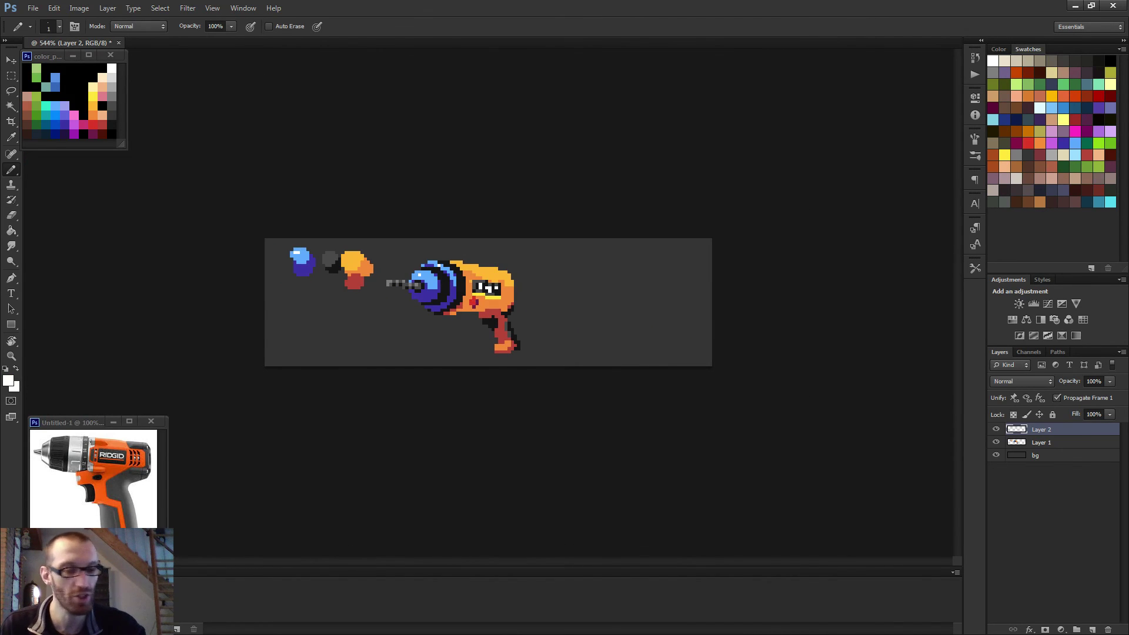
{"action": "scroll", "coordinate": [556, 311], "scroll_direction": "up", "scroll_amount": 3}
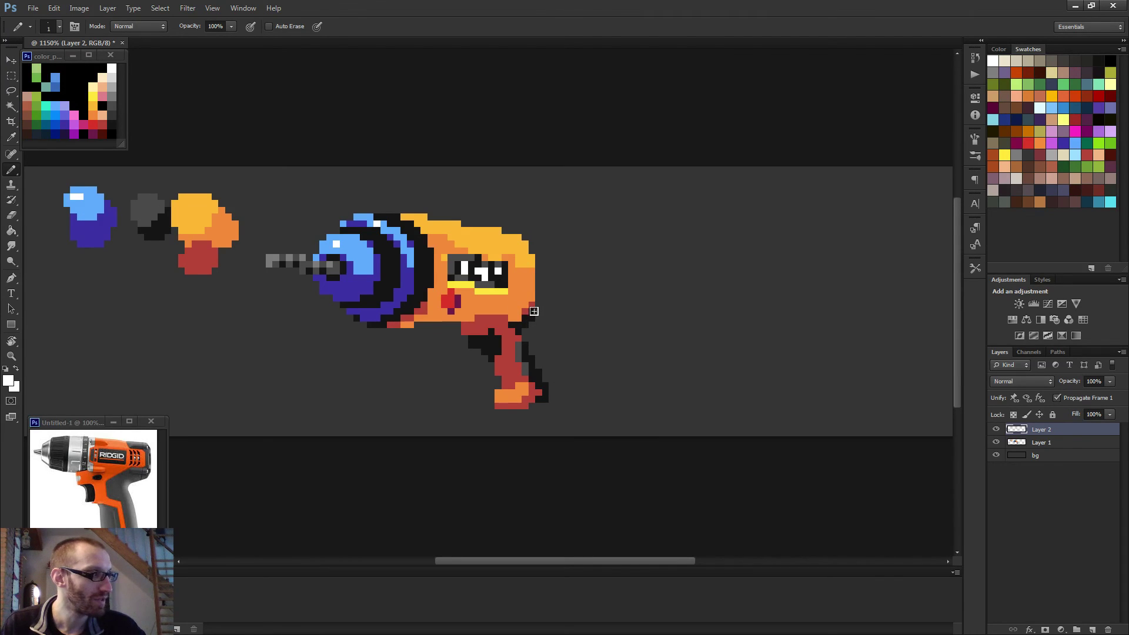
{"action": "scroll", "coordinate": [533, 310], "scroll_direction": "down", "scroll_amount": 6}
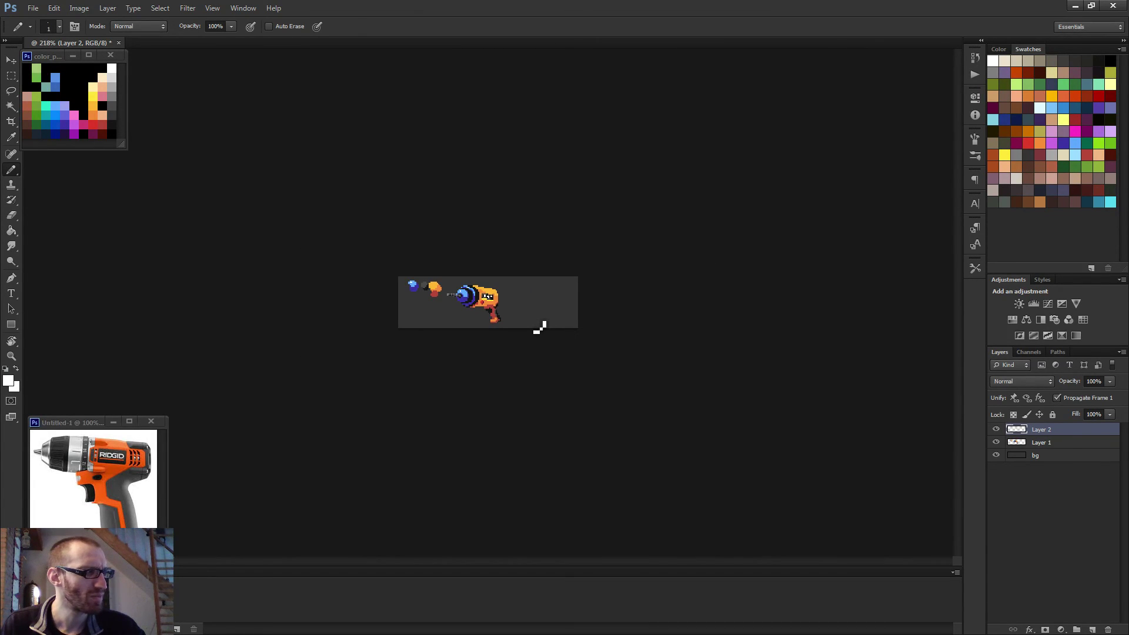
{"action": "scroll", "coordinate": [536, 329], "scroll_direction": "up", "scroll_amount": 7}
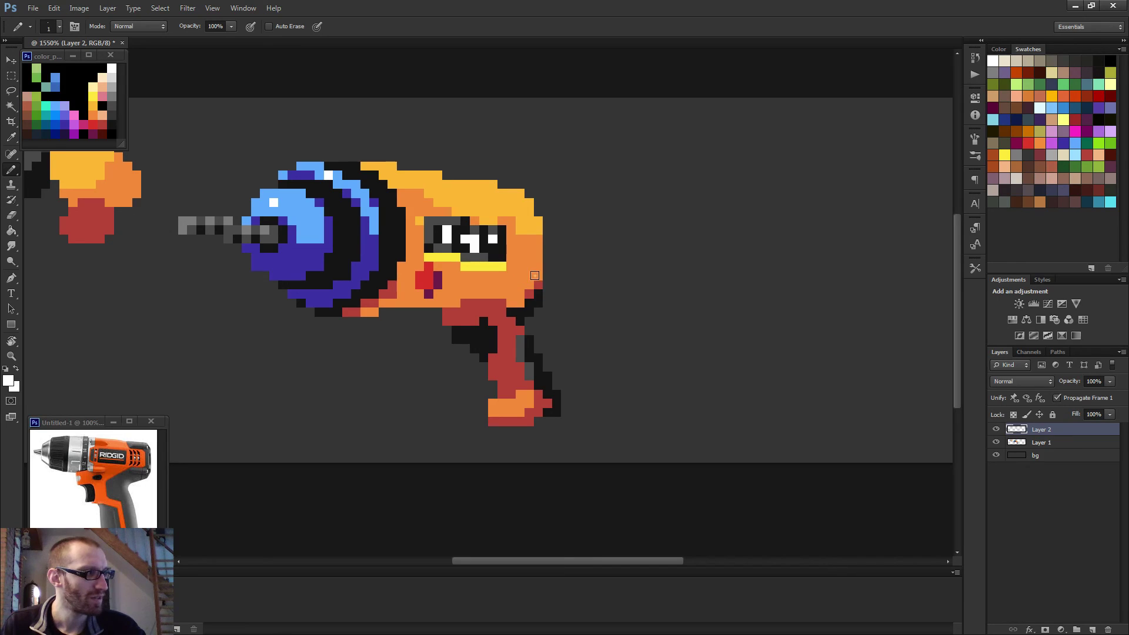
Paint two spaced black pixels as notches on the rear edge of the drill body and check them at small size.
{"action": "key", "text": "alt"}
{"action": "key", "text": "d"}
{"action": "left_click", "coordinate": [537, 241]}
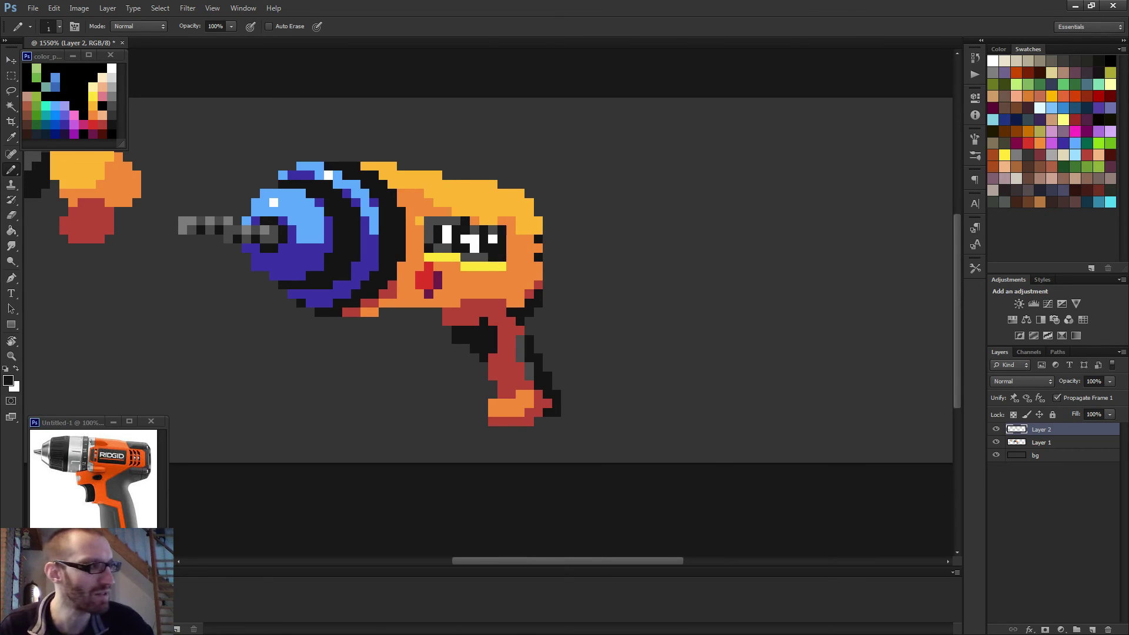
{"action": "scroll", "coordinate": [568, 246], "scroll_direction": "up", "scroll_amount": 3}
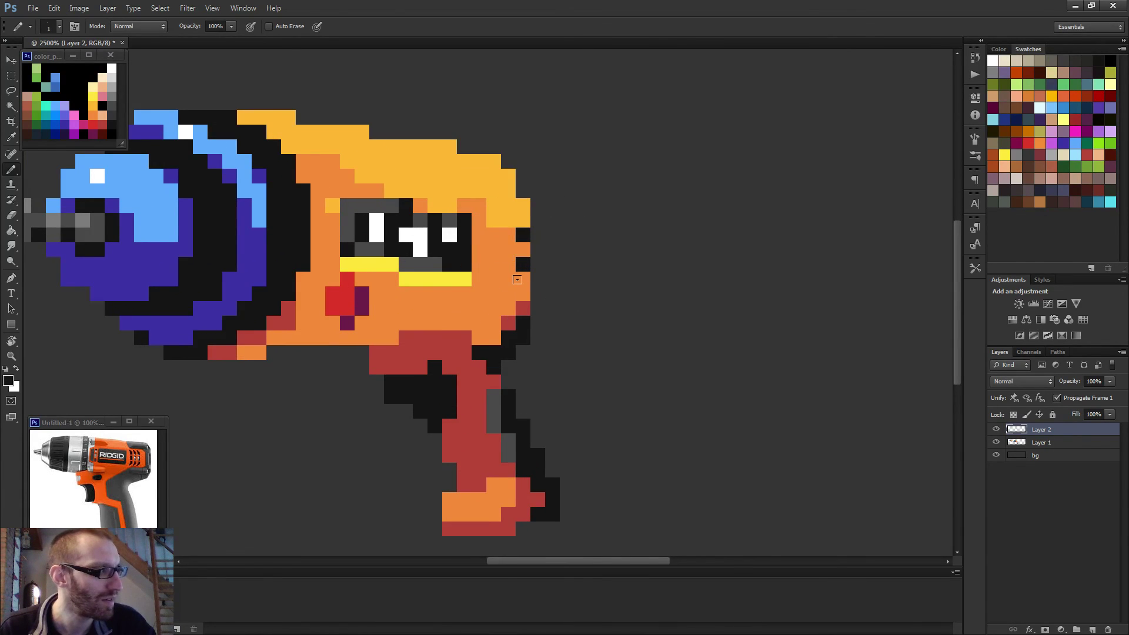
{"action": "scroll", "coordinate": [553, 302], "scroll_direction": "down", "scroll_amount": 5}
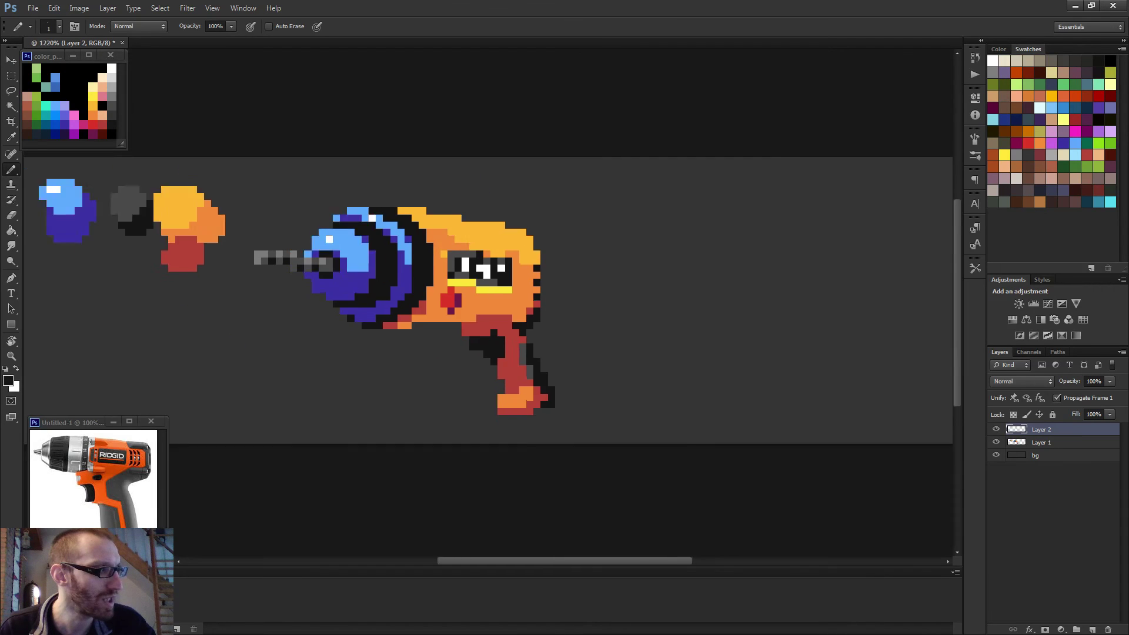
{"action": "scroll", "coordinate": [553, 303], "scroll_direction": "down", "scroll_amount": 2}
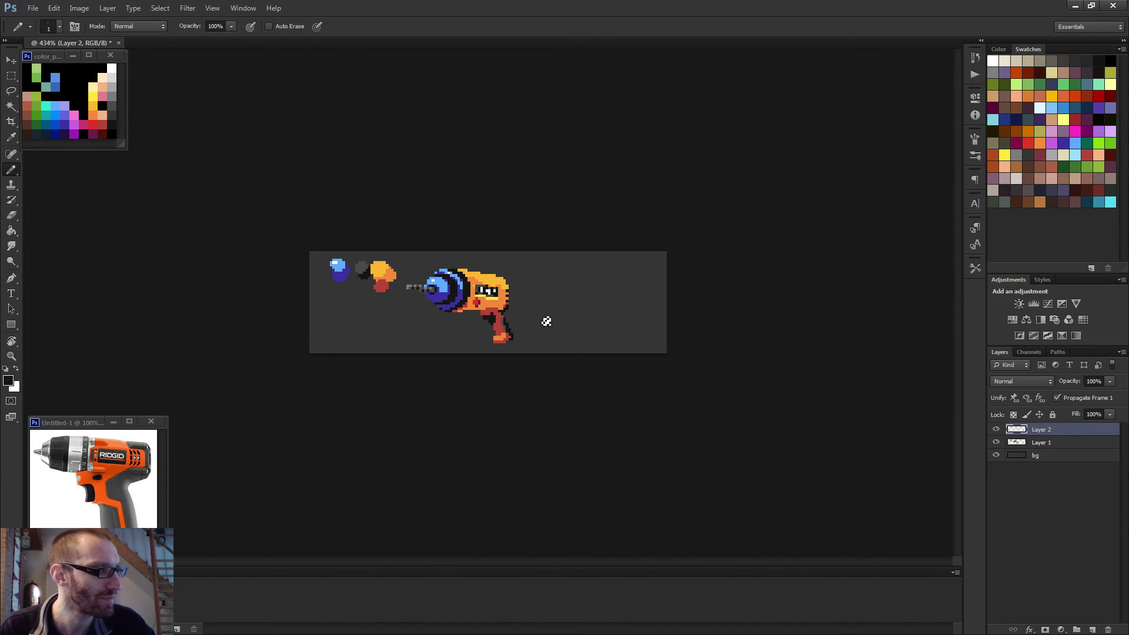
{"action": "scroll", "coordinate": [544, 321], "scroll_direction": "up", "scroll_amount": 4}
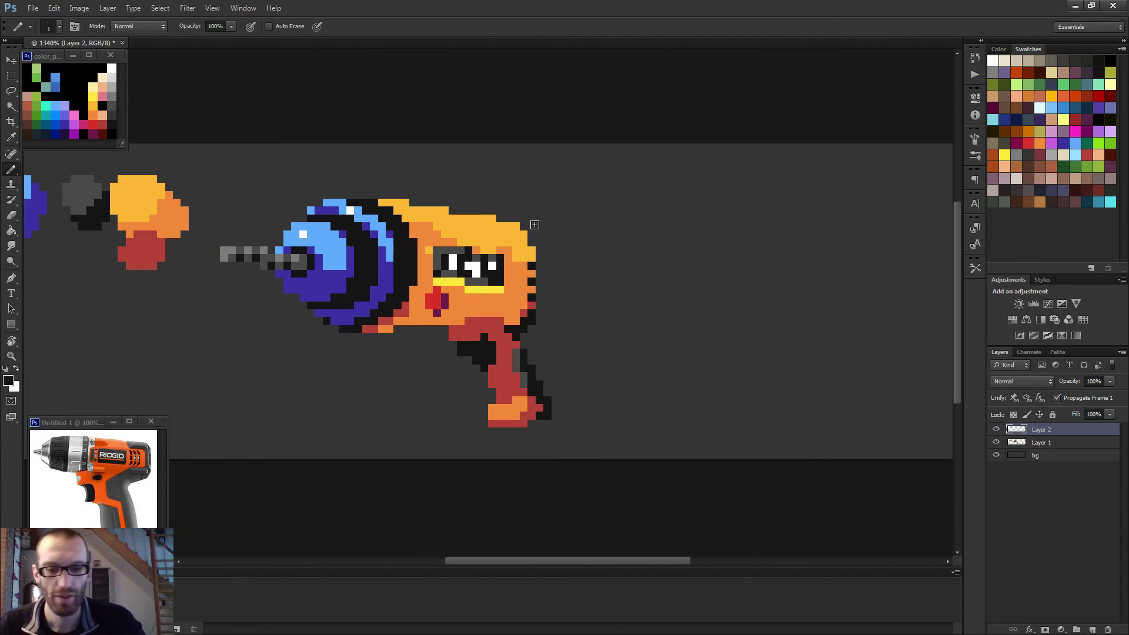
Try to nudge the upper rear corner of the drill body, and merge Layer 2 into Layer 1.
{"action": "key", "text": "m"}
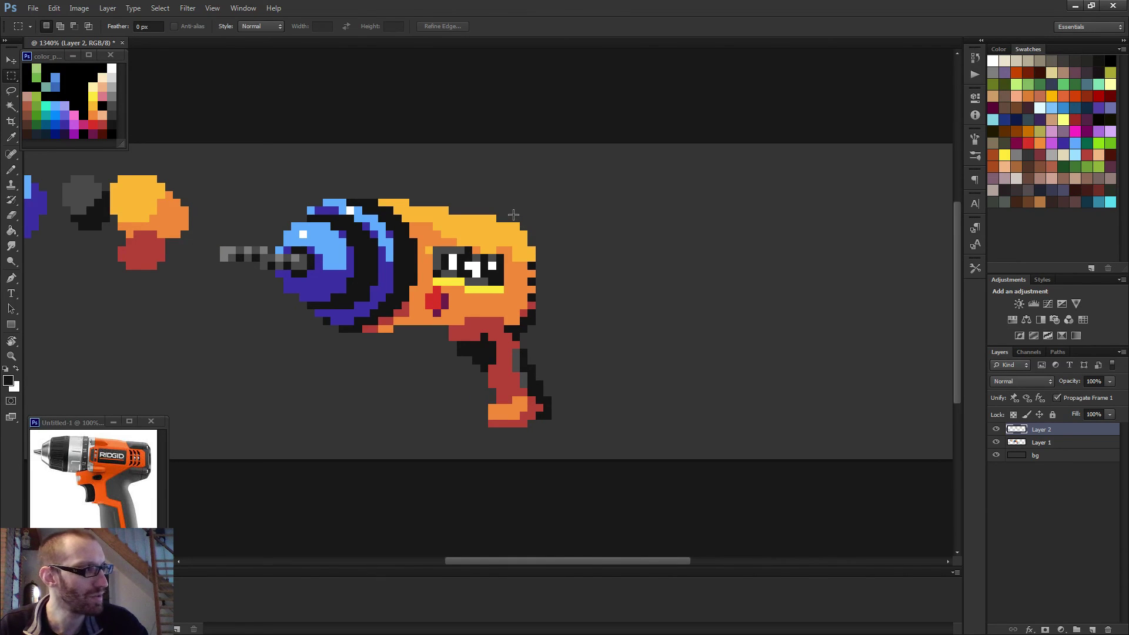
{"action": "left_click_drag", "start_coordinate": [513, 215], "coordinate": [552, 286]}
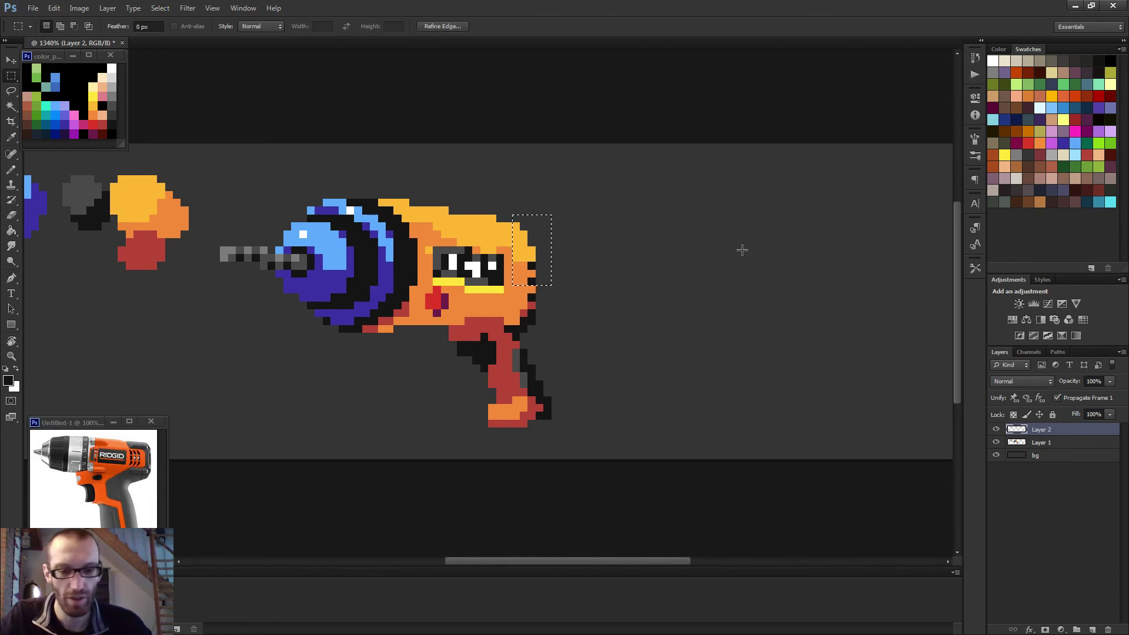
{"action": "key", "text": "v"}
{"action": "key", "text": "Left"}
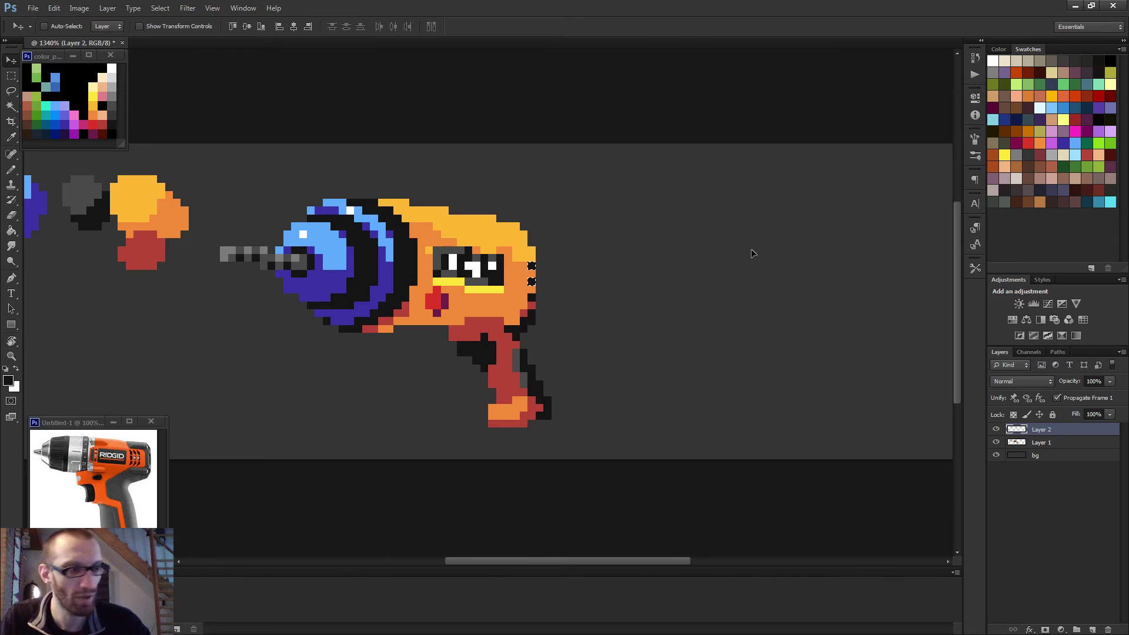
{"action": "key", "text": "ctrl+e"}
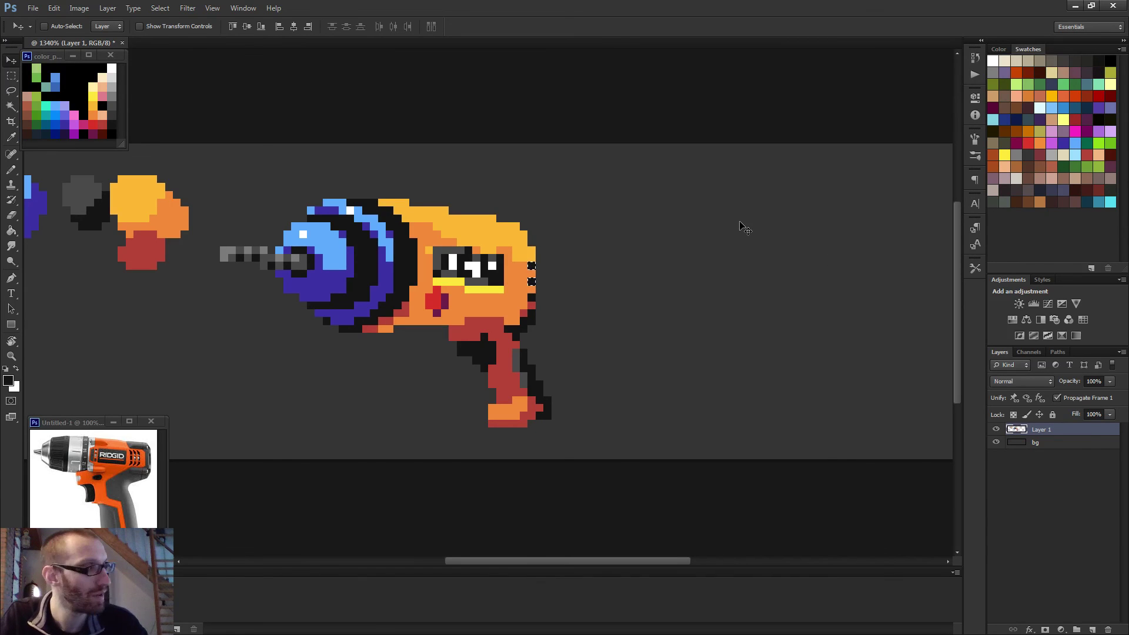
Move the upper rear section of the drill body one pixel backward, away from the label, and deselect it.
{"action": "key", "text": "m"}
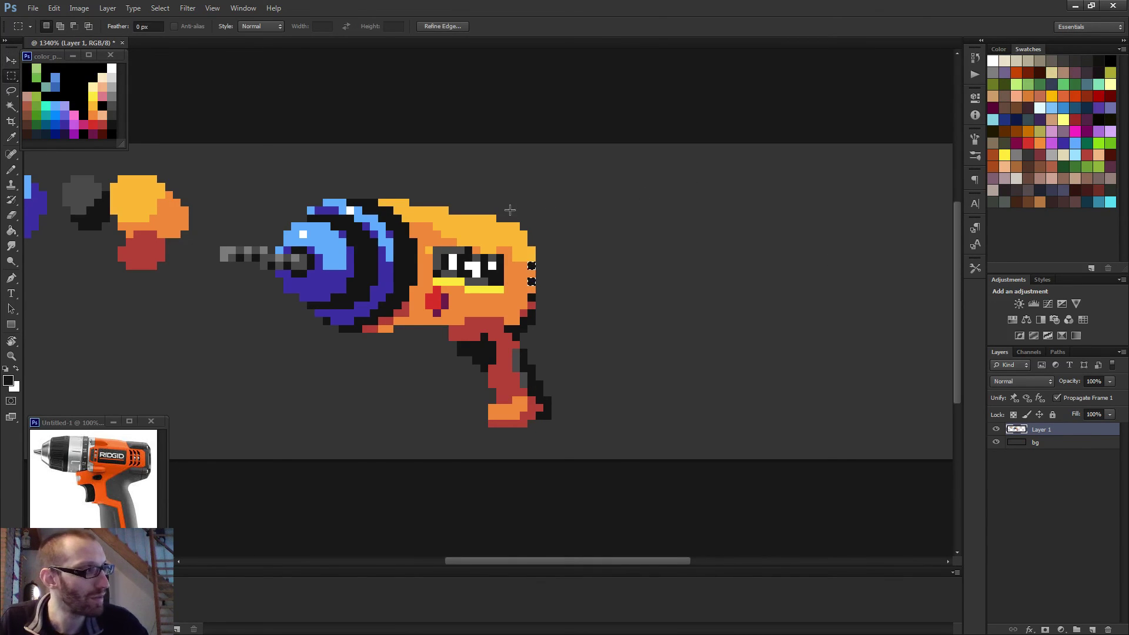
{"action": "left_click_drag", "start_coordinate": [506, 216], "coordinate": [583, 285]}
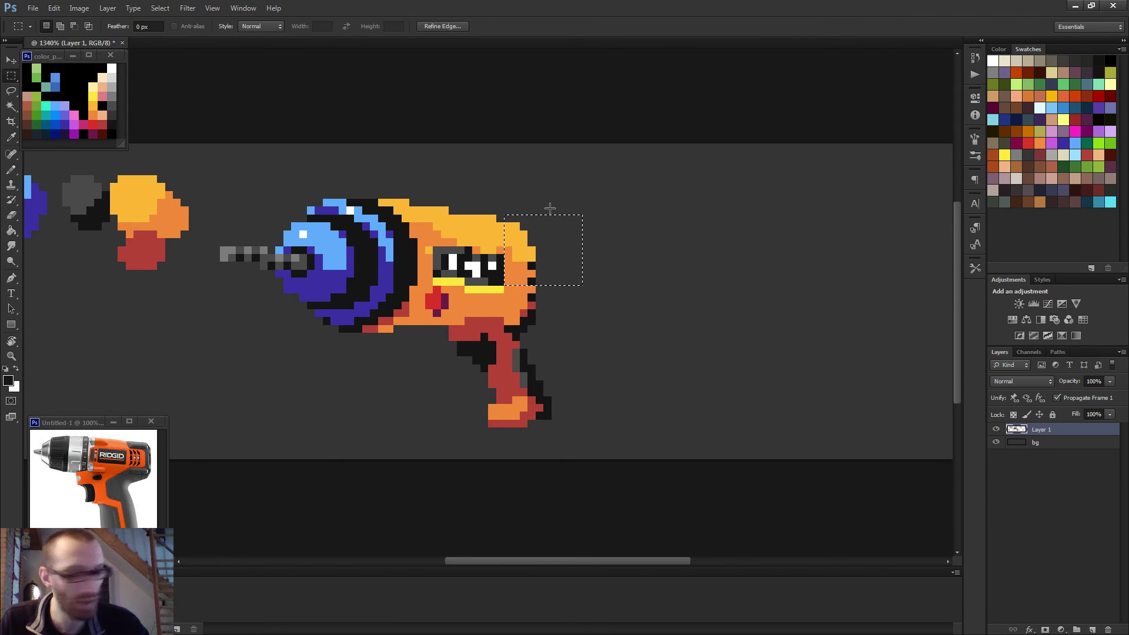
{"action": "key", "text": "v"}
{"action": "key", "text": "Right"}
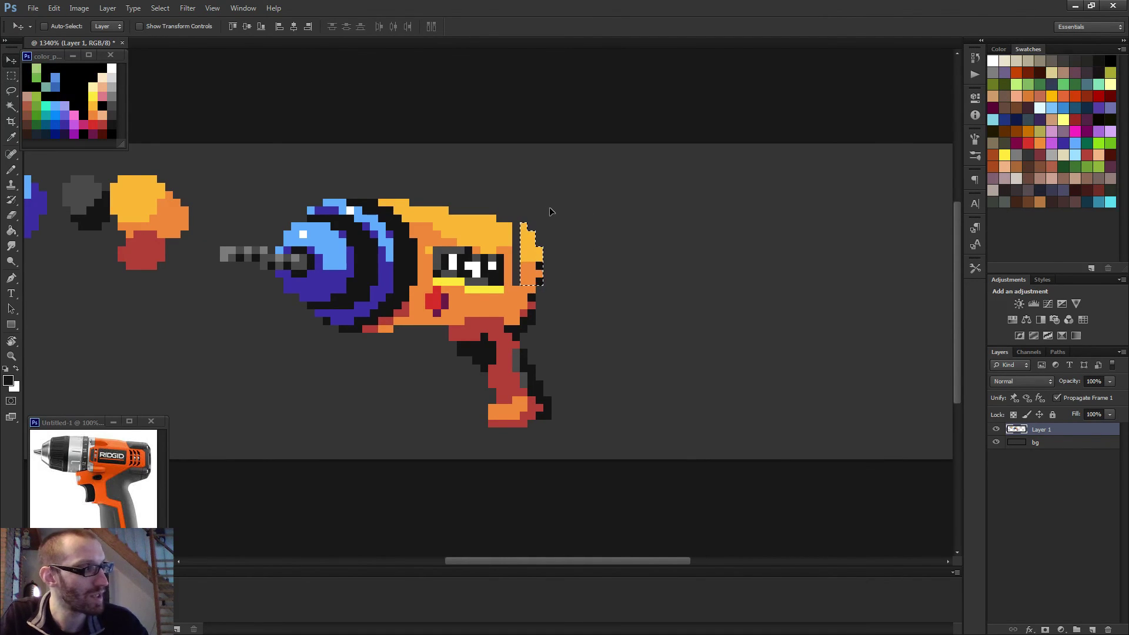
{"action": "key", "text": "ctrl+d"}
Fill the vertical gap behind the label with the body's yellow-orange in the upper part and orange in the lower part.
{"action": "key", "text": "b"}
{"action": "scroll", "coordinate": [356, 225], "scroll_direction": "up", "scroll_amount": 3}
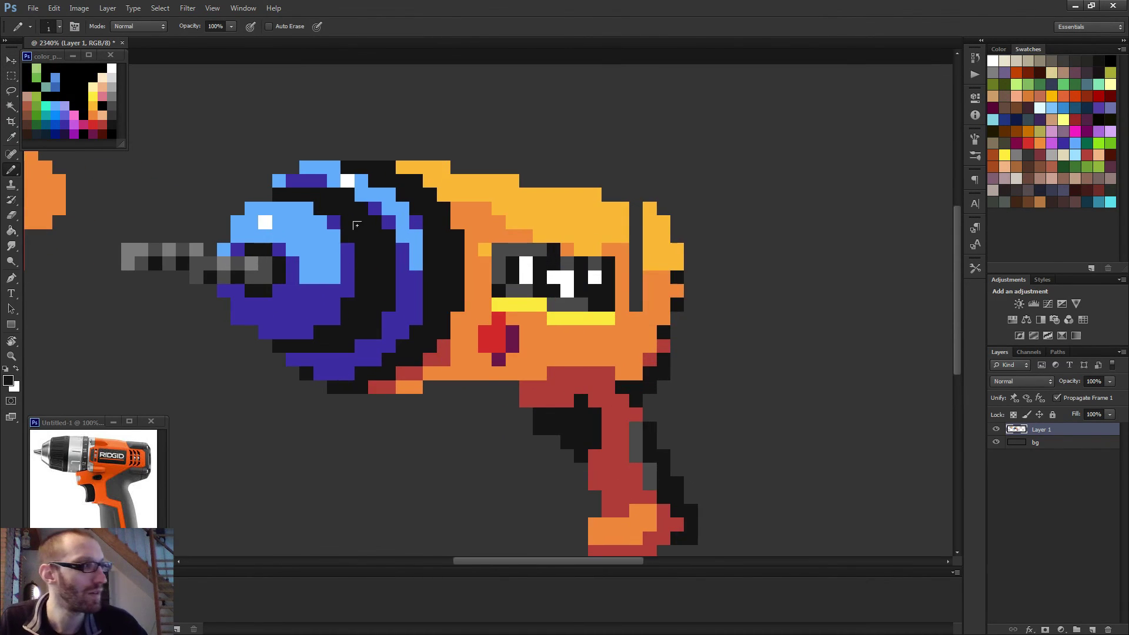
{"action": "left_click", "coordinate": [624, 225], "text": "alt"}
{"action": "left_click_drag", "start_coordinate": [636, 250], "coordinate": [630, 206]}
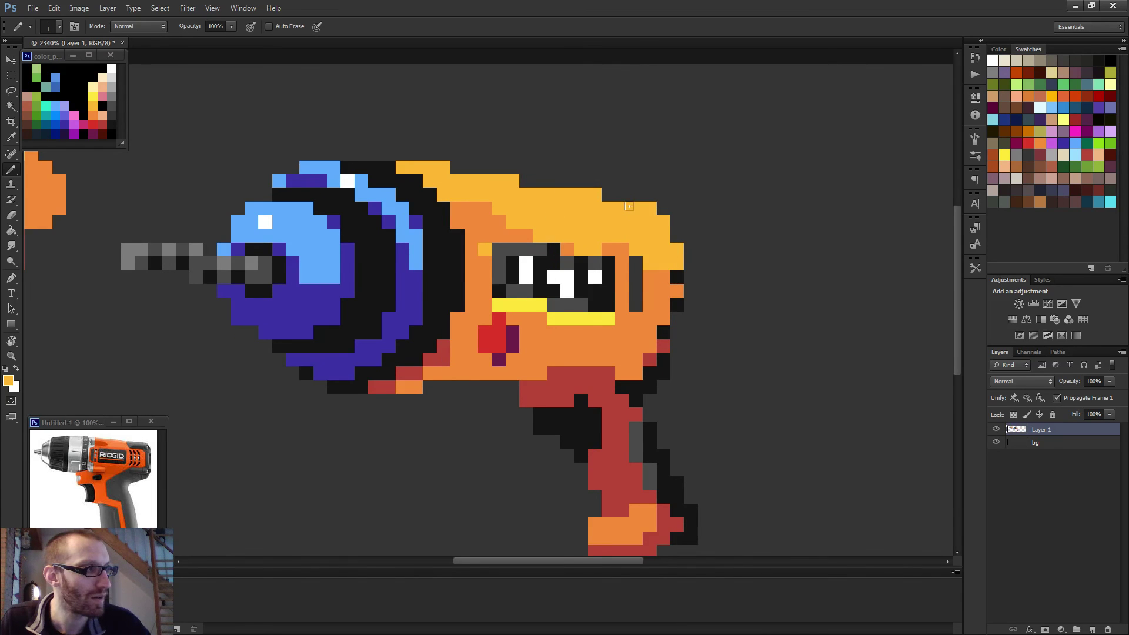
{"action": "left_click", "coordinate": [634, 252]}
{"action": "left_click", "coordinate": [657, 299], "text": "alt"}
{"action": "left_click_drag", "start_coordinate": [635, 273], "coordinate": [637, 306]}
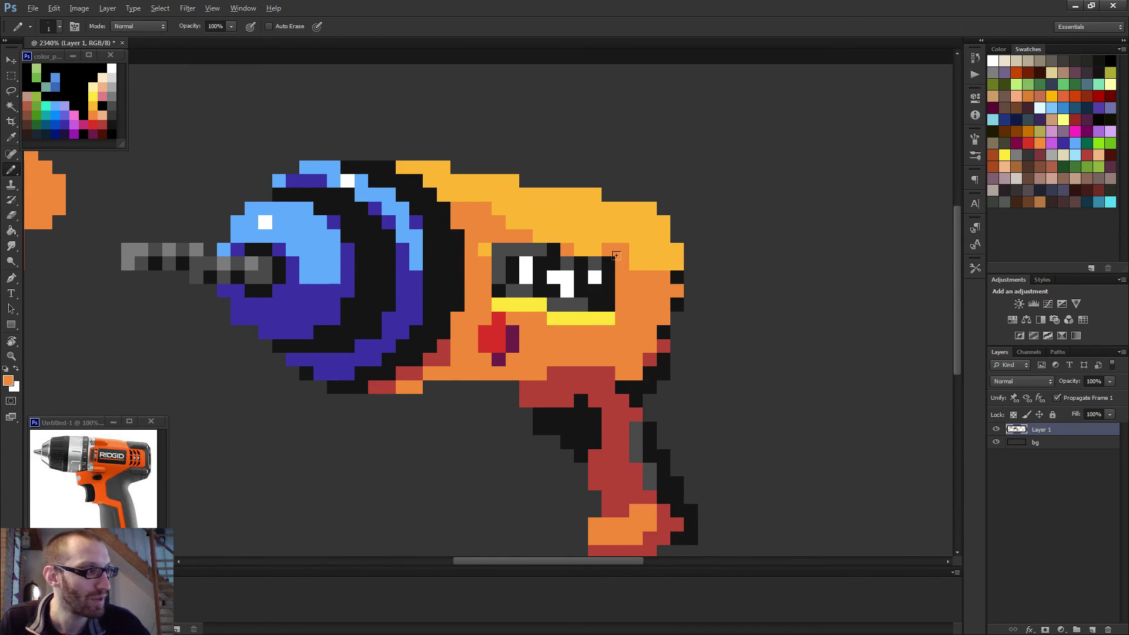
{"action": "left_click", "coordinate": [634, 263]}
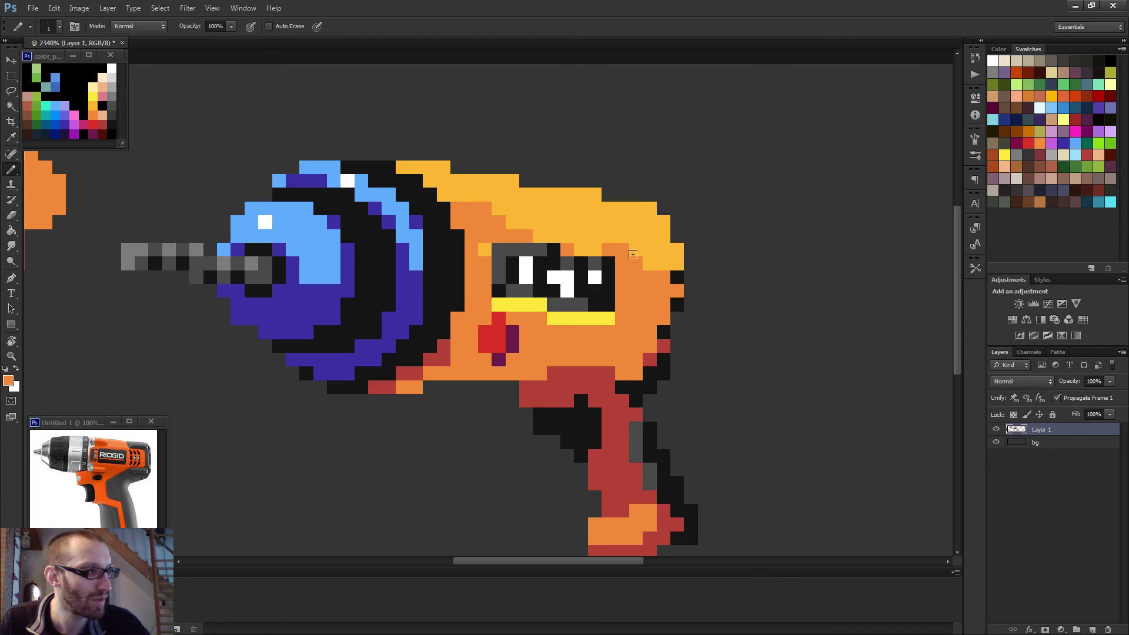
Compare the drill's extended rear silhouette at small and enlarged size.
{"action": "scroll", "coordinate": [633, 254], "scroll_direction": "down", "scroll_amount": 8}
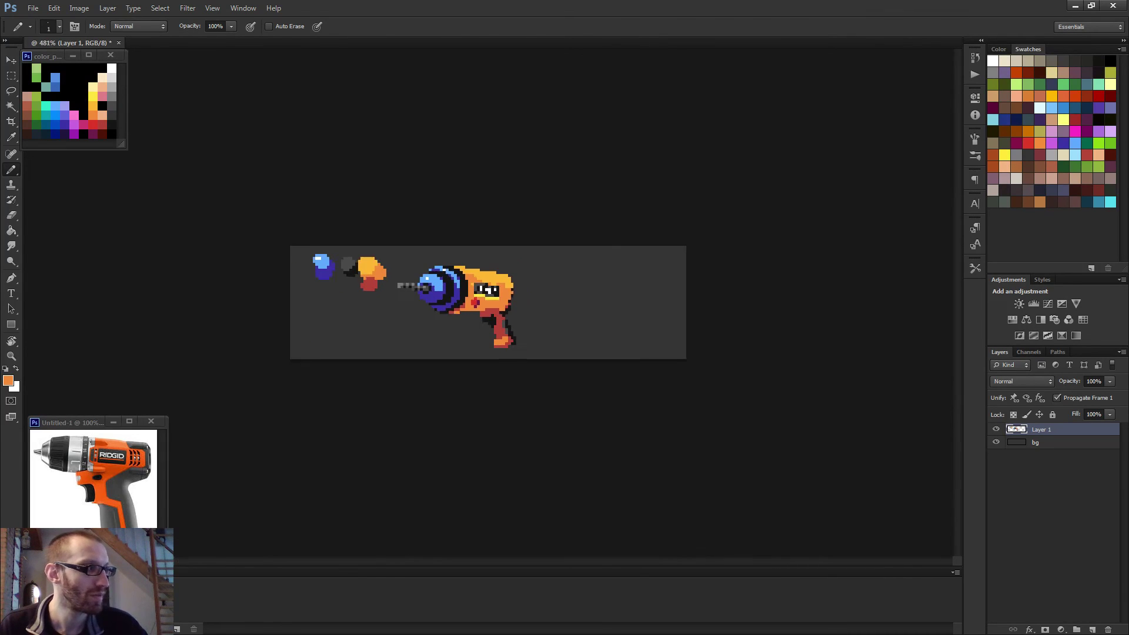
{"action": "scroll", "coordinate": [698, 368], "scroll_direction": "down", "scroll_amount": 1}
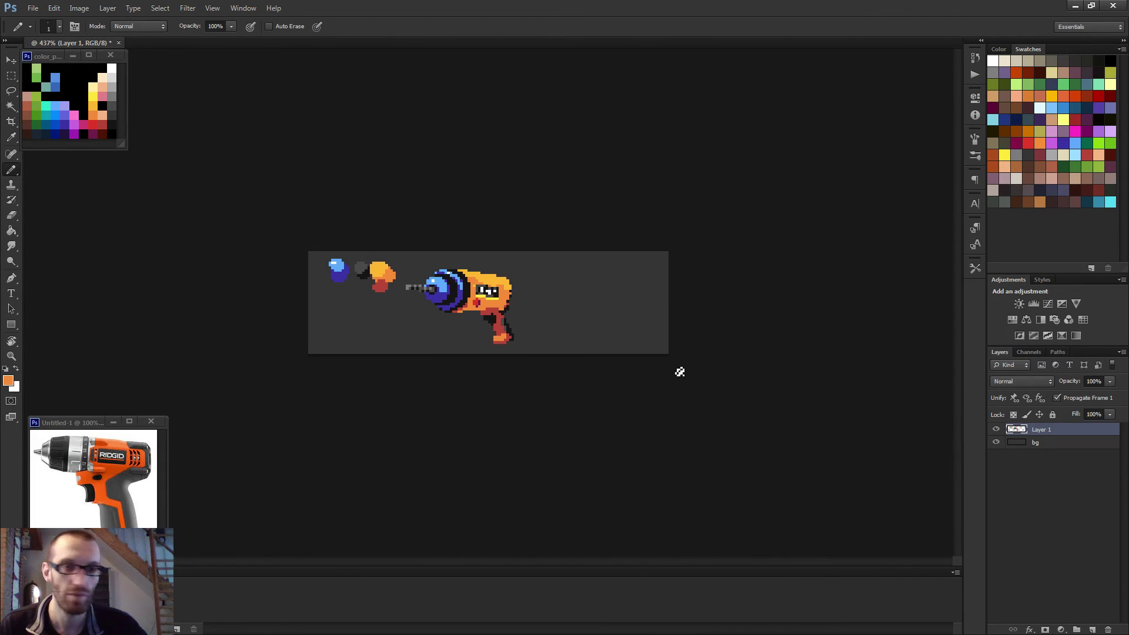
{"action": "scroll", "coordinate": [618, 373], "scroll_direction": "up", "scroll_amount": 3}
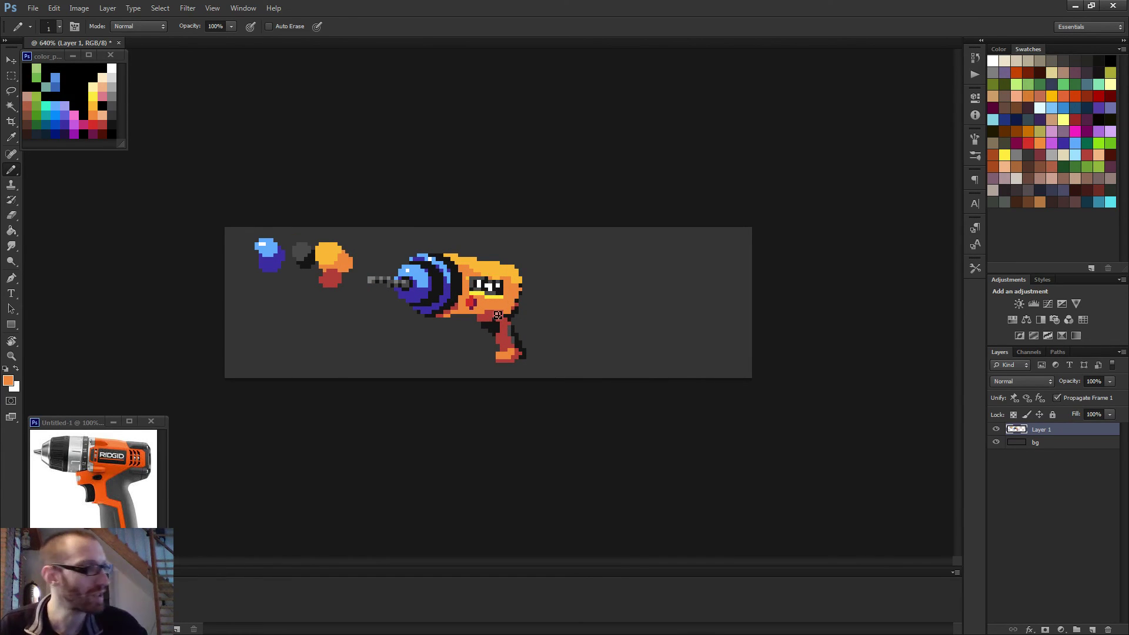
{"action": "scroll", "coordinate": [556, 330], "scroll_direction": "up", "scroll_amount": 5}
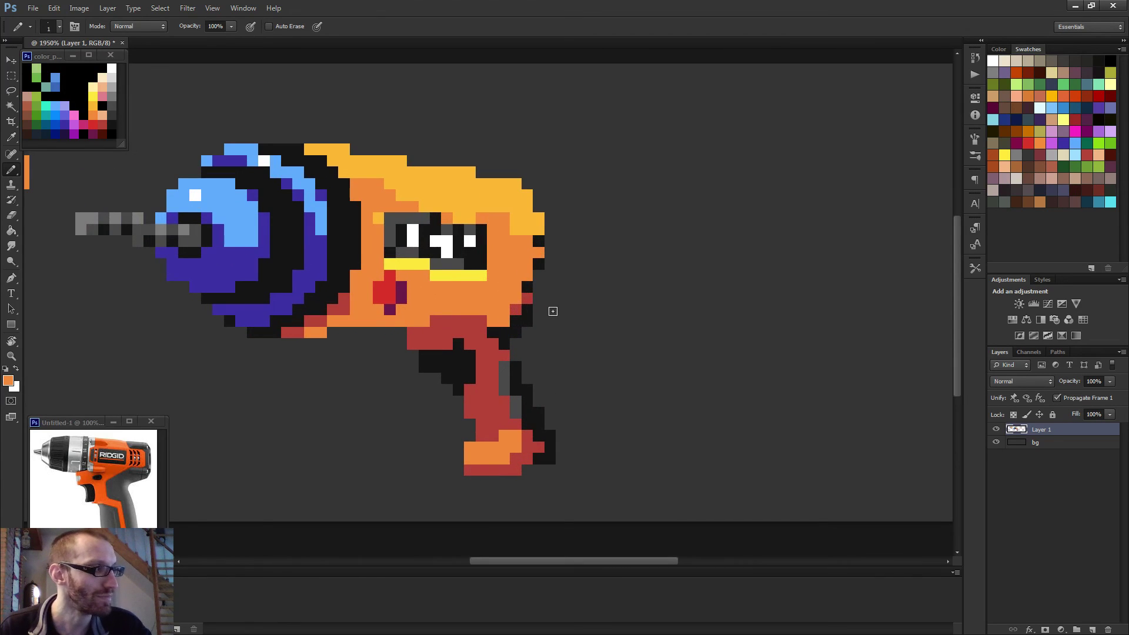
{"action": "scroll", "coordinate": [562, 300], "scroll_direction": "down", "scroll_amount": 3}
{"action": "scroll", "coordinate": [565, 330], "scroll_direction": "down", "scroll_amount": 3}
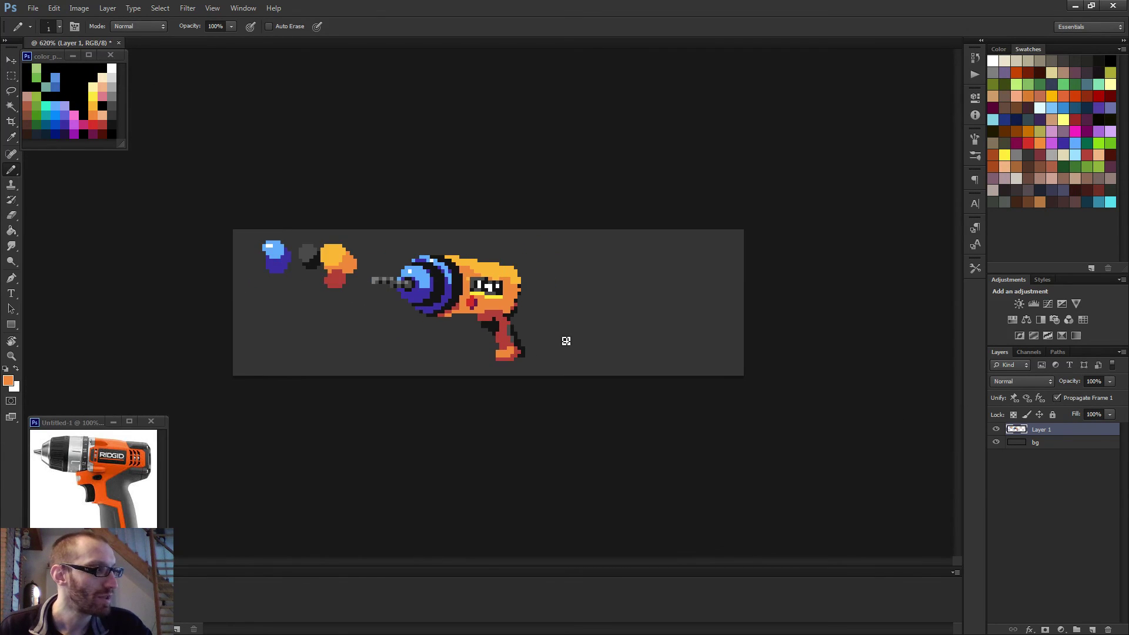
{"action": "scroll", "coordinate": [530, 357], "scroll_direction": "down", "scroll_amount": 1}
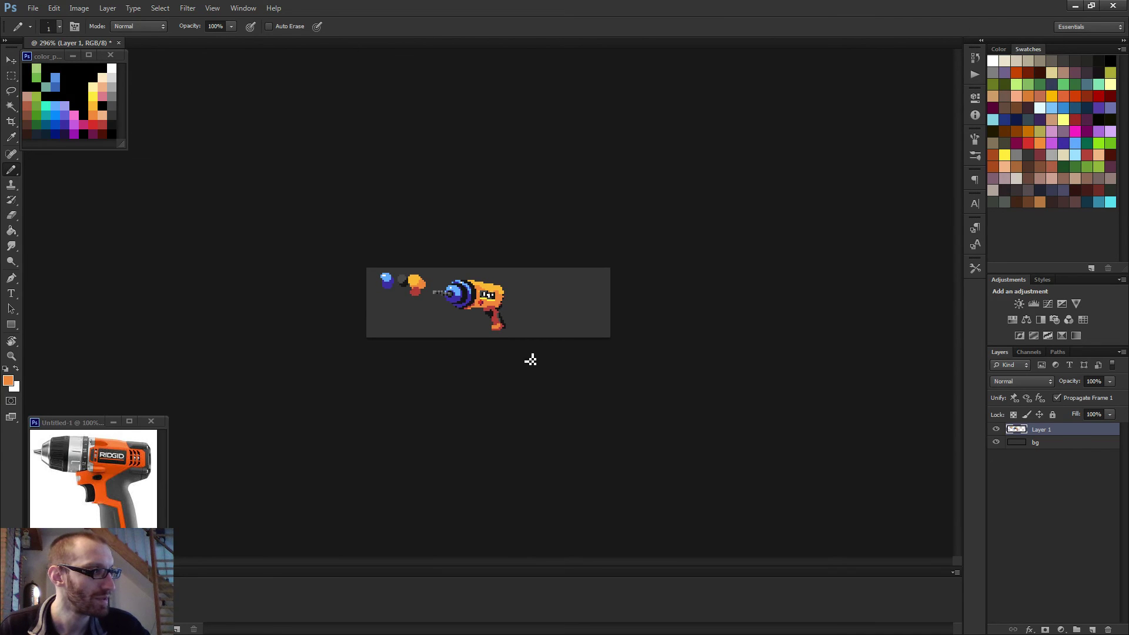
Add orange highlights to the front of the lower grip and to the underside of the body above the trigger.
{"action": "scroll", "coordinate": [530, 360], "scroll_direction": "up", "scroll_amount": 7}
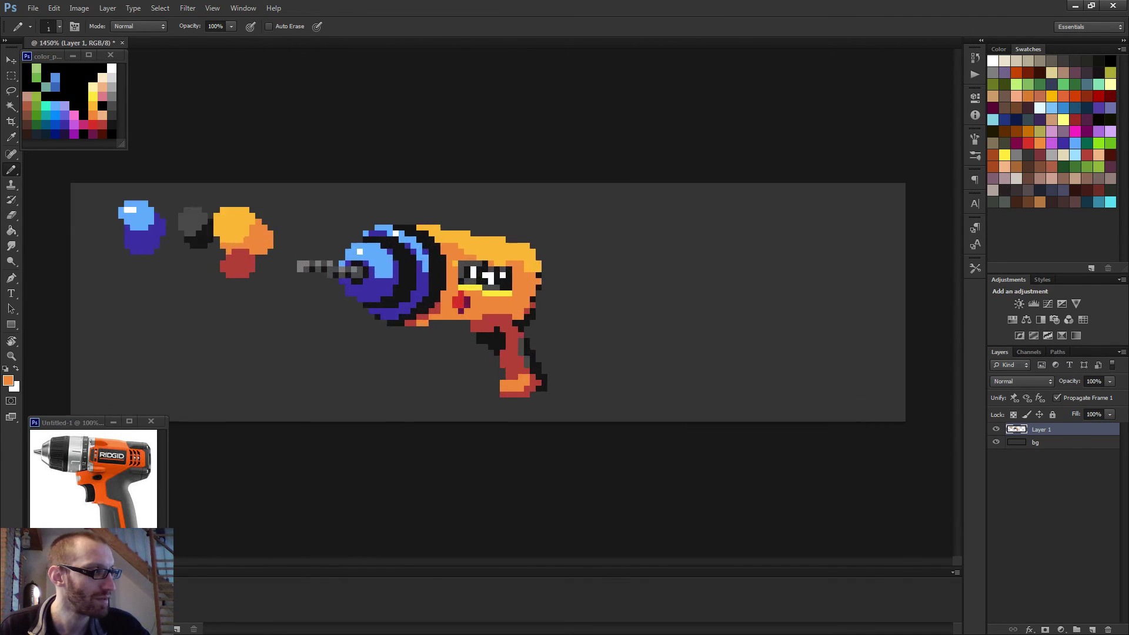
{"action": "mouse_move", "coordinate": [495, 356]}
{"action": "left_mouse_down"}
{"action": "mouse_move", "coordinate": [505, 358]}
{"action": "mouse_move", "coordinate": [497, 368]}
{"action": "left_mouse_up"}
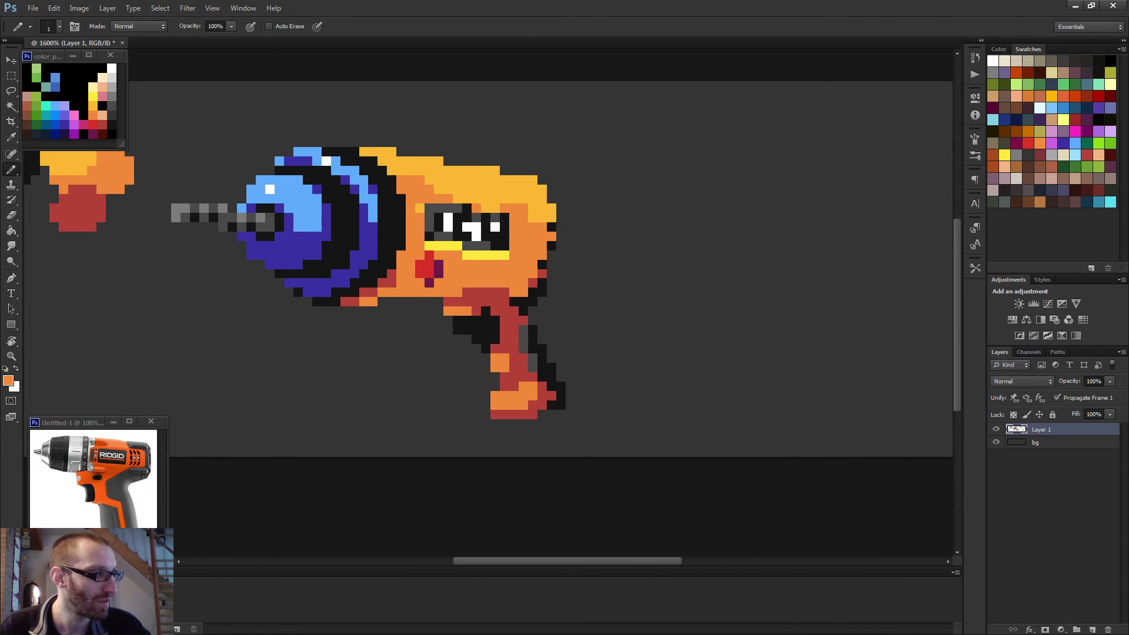
{"action": "scroll", "coordinate": [557, 366], "scroll_direction": "down", "scroll_amount": 2}
{"action": "scroll", "coordinate": [557, 366], "scroll_direction": "down", "scroll_amount": 2}
{"action": "scroll", "coordinate": [560, 374], "scroll_direction": "down", "scroll_amount": 2}
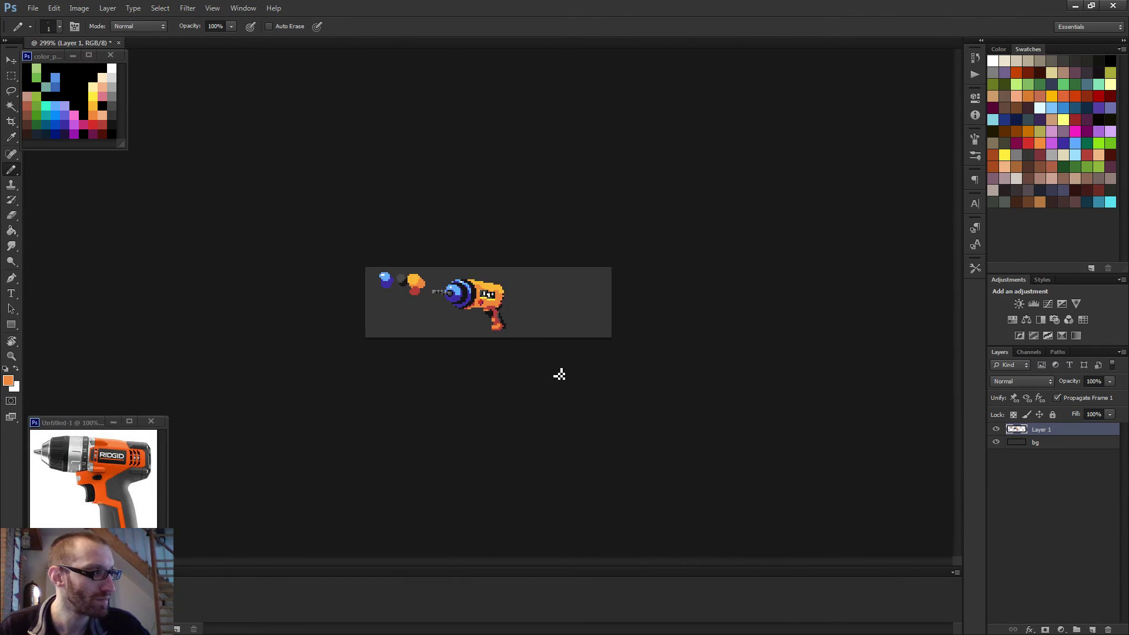
Examine how the handle's orange highlights read at small and medium size.
{"action": "scroll", "coordinate": [559, 374], "scroll_direction": "up", "scroll_amount": 3}
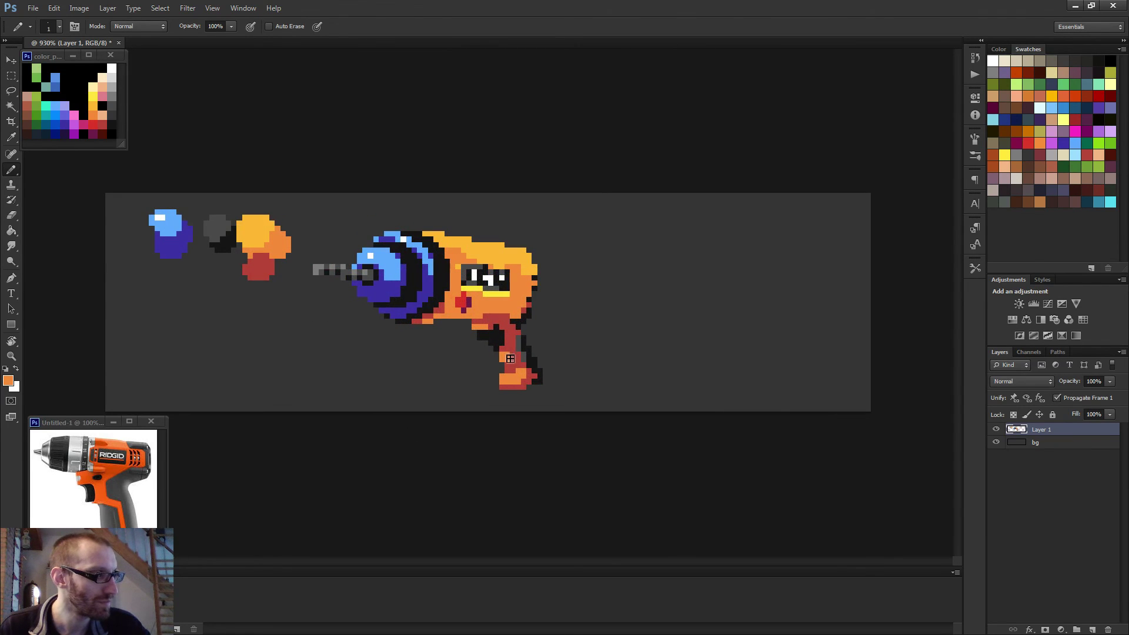
{"action": "scroll", "coordinate": [522, 372], "scroll_direction": "down", "scroll_amount": 3}
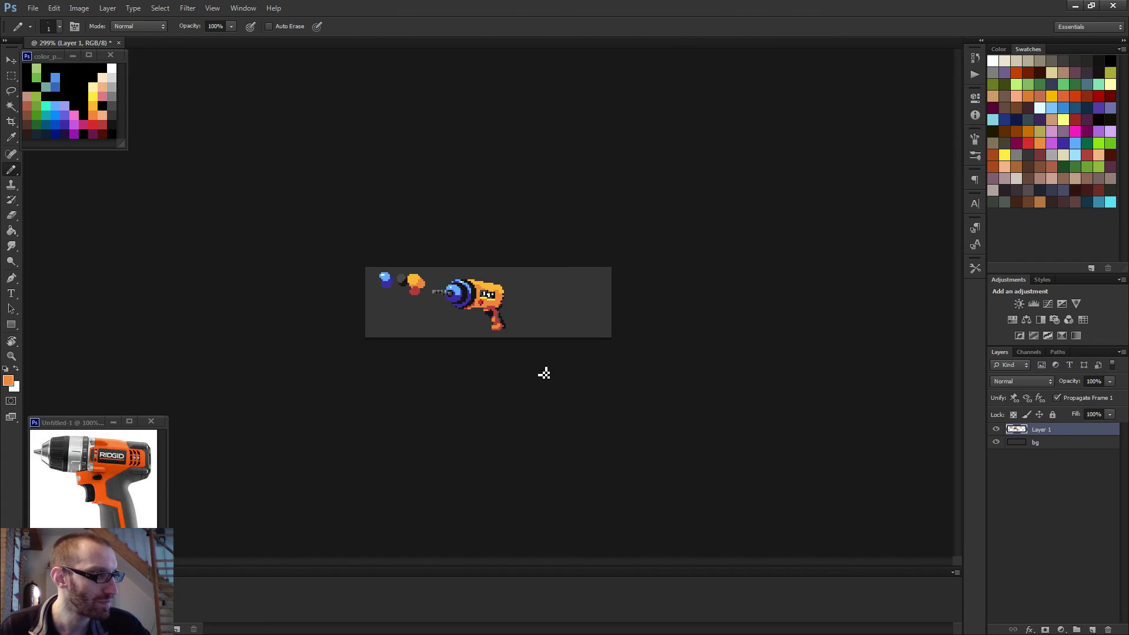
{"action": "scroll", "coordinate": [540, 368], "scroll_direction": "up", "scroll_amount": 4}
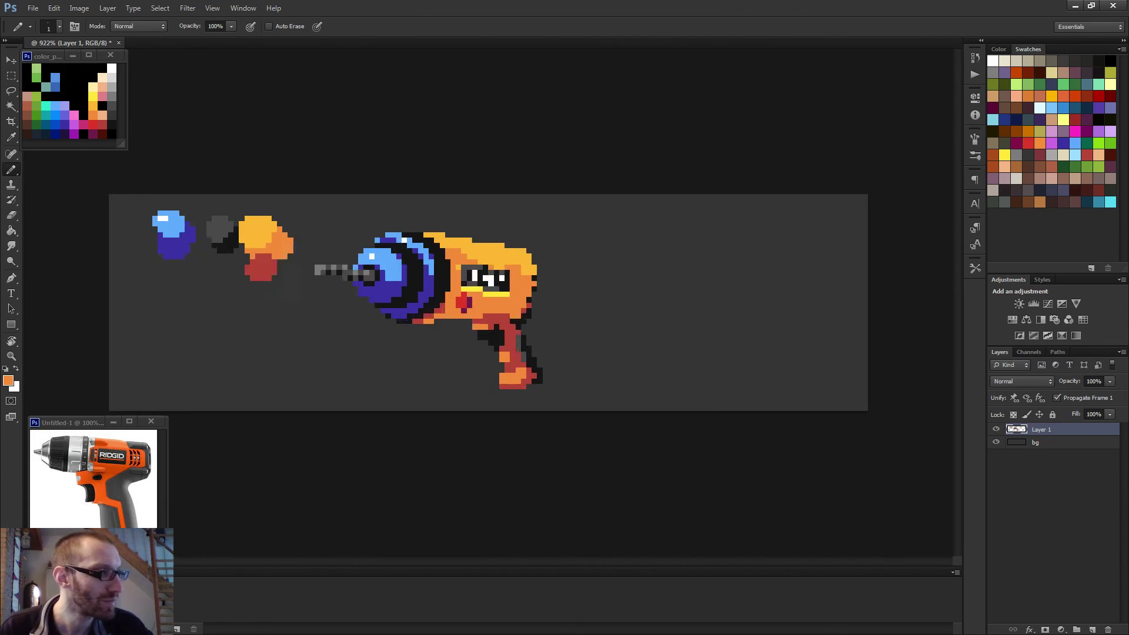
{"action": "scroll", "coordinate": [541, 364], "scroll_direction": "down", "scroll_amount": 3}
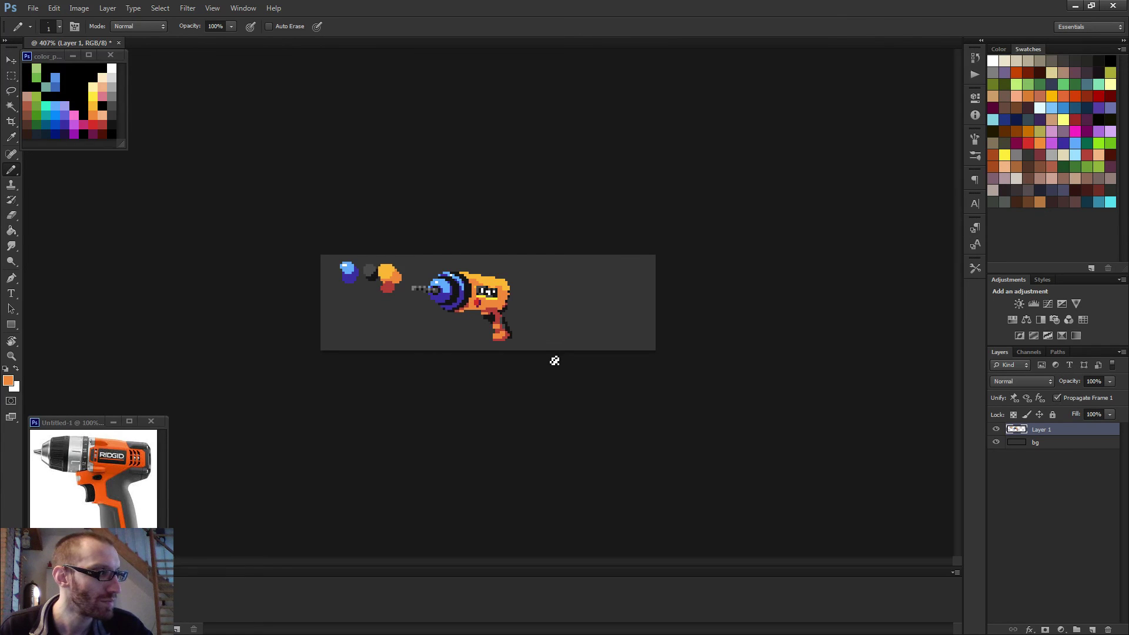
{"action": "scroll", "coordinate": [554, 363], "scroll_direction": "up", "scroll_amount": 1}
{"action": "scroll", "coordinate": [553, 362], "scroll_direction": "down", "scroll_amount": 2}
{"action": "scroll", "coordinate": [552, 361], "scroll_direction": "up", "scroll_amount": 5}
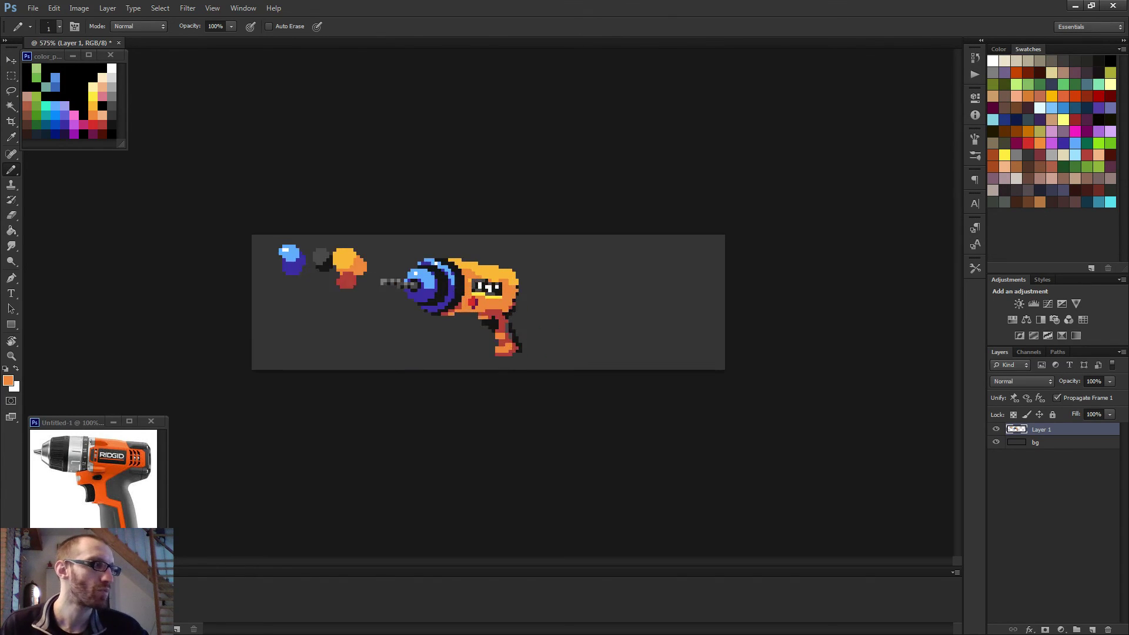
Extend the handle's dark red upward as a small peak into the orange body, checking the shape at small size.
{"action": "scroll", "coordinate": [496, 312], "scroll_direction": "up", "scroll_amount": 1}
{"action": "left_click", "coordinate": [496, 312], "text": "alt"}
{"action": "left_click", "coordinate": [507, 307]}
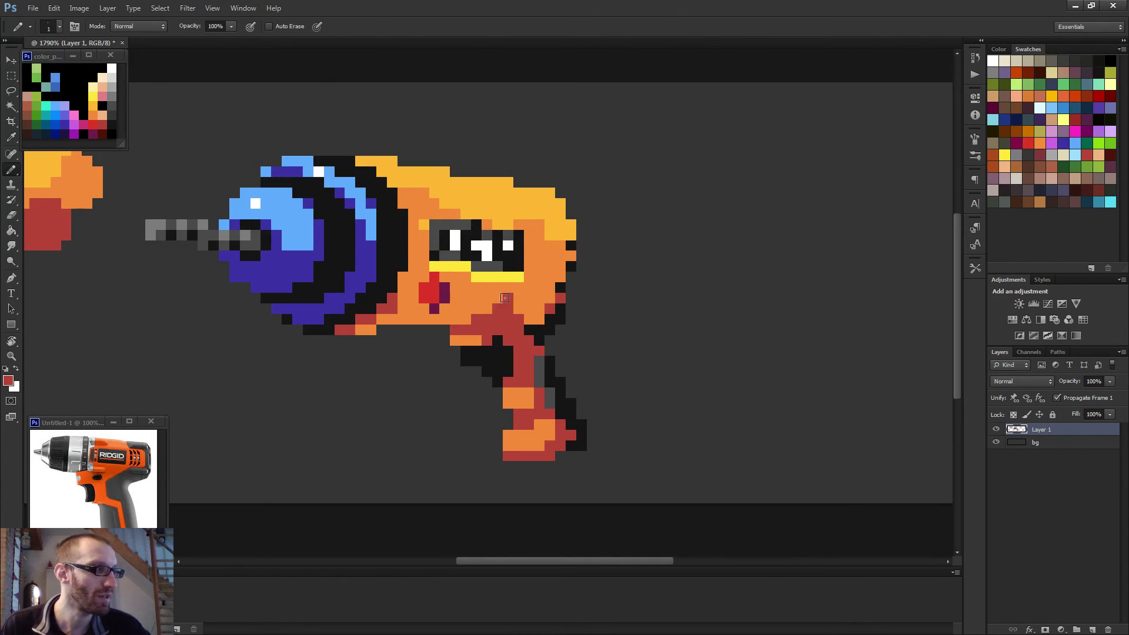
{"action": "scroll", "coordinate": [520, 307], "scroll_direction": "down", "scroll_amount": 4}
{"action": "scroll", "coordinate": [506, 312], "scroll_direction": "up", "scroll_amount": 2}
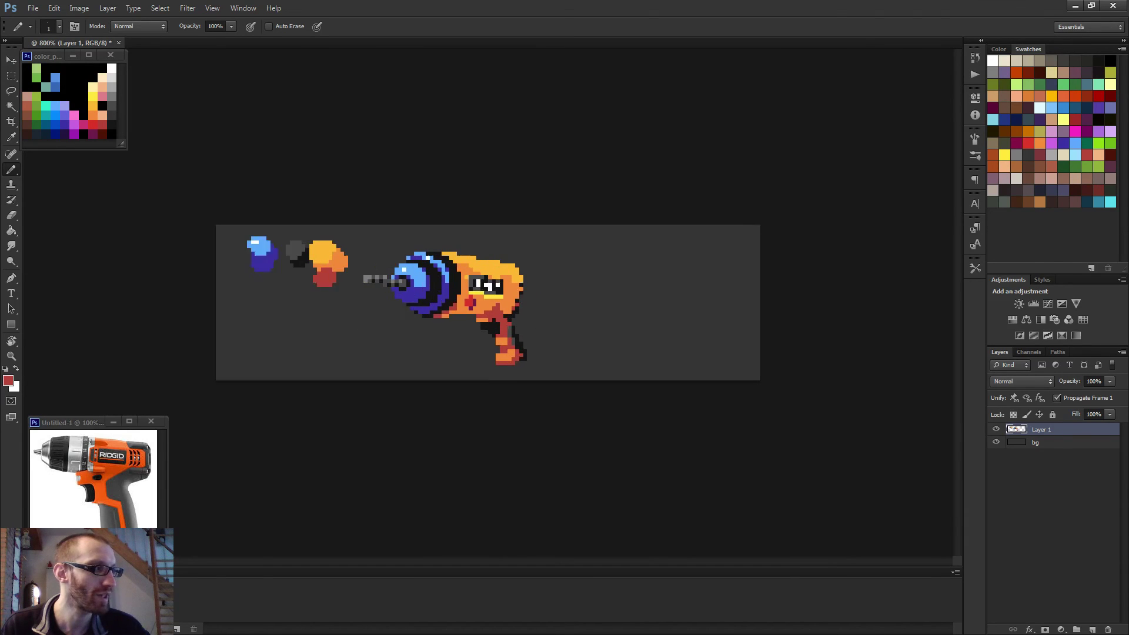
{"action": "scroll", "coordinate": [503, 310], "scroll_direction": "down", "scroll_amount": 4}
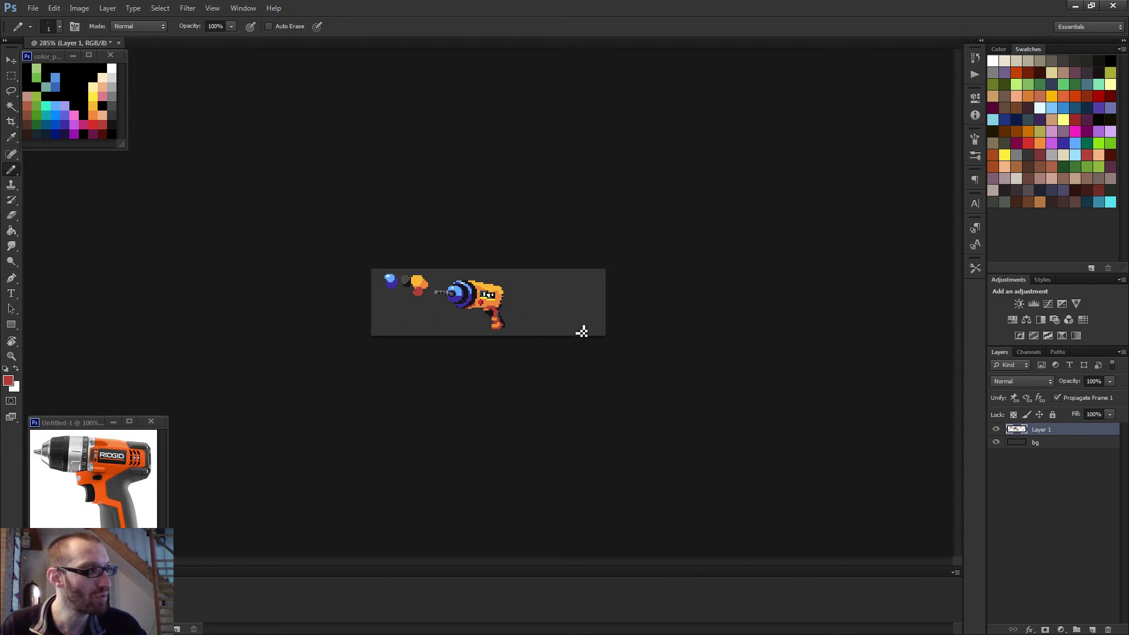
{"action": "key", "text": "ctrl+plus"}
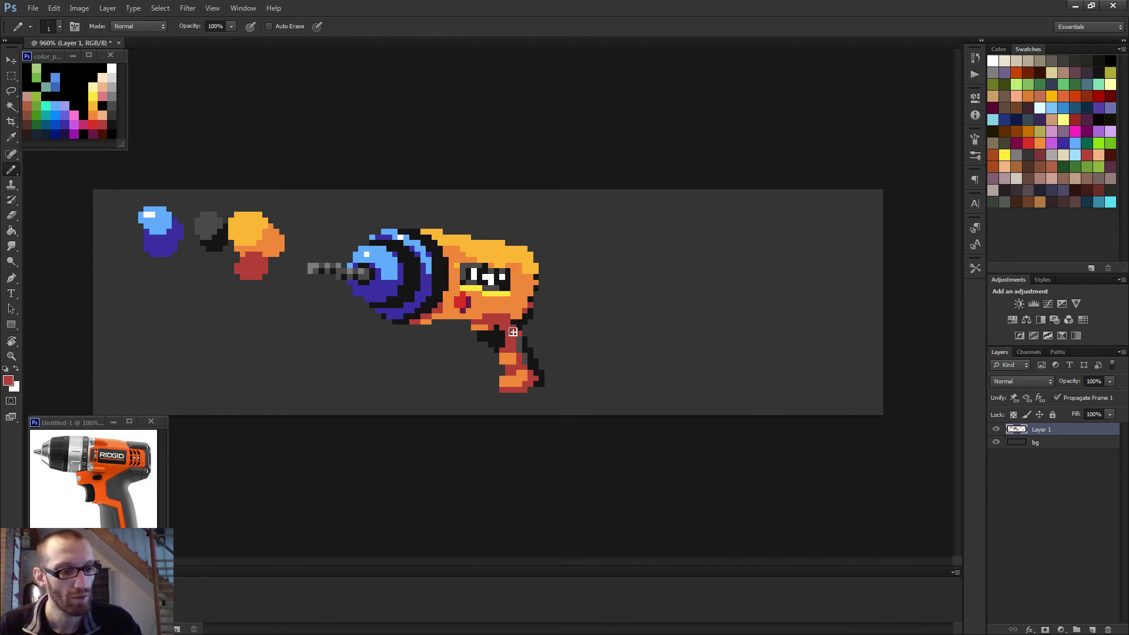
{"action": "left_click_drag", "start_coordinate": [503, 313], "coordinate": [497, 304]}
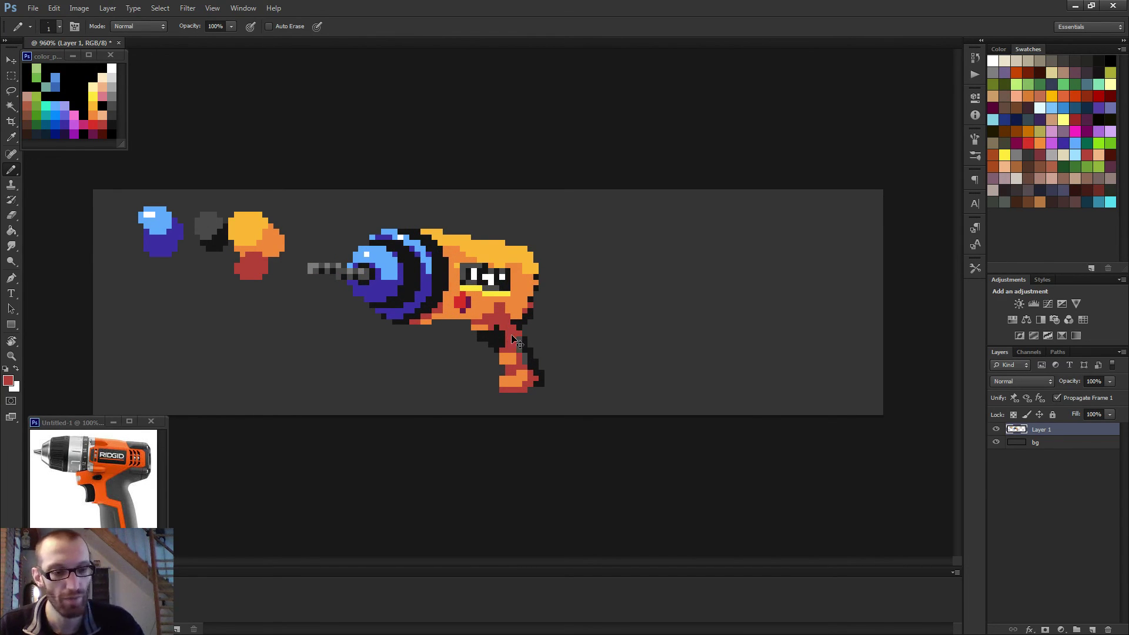
Add a dark red shading pixel on the lower rear of the drill's orange body, checking it at small size.
{"action": "key", "text": "ctrl+shift+s"}
{"action": "left_click", "coordinate": [706, 305]}
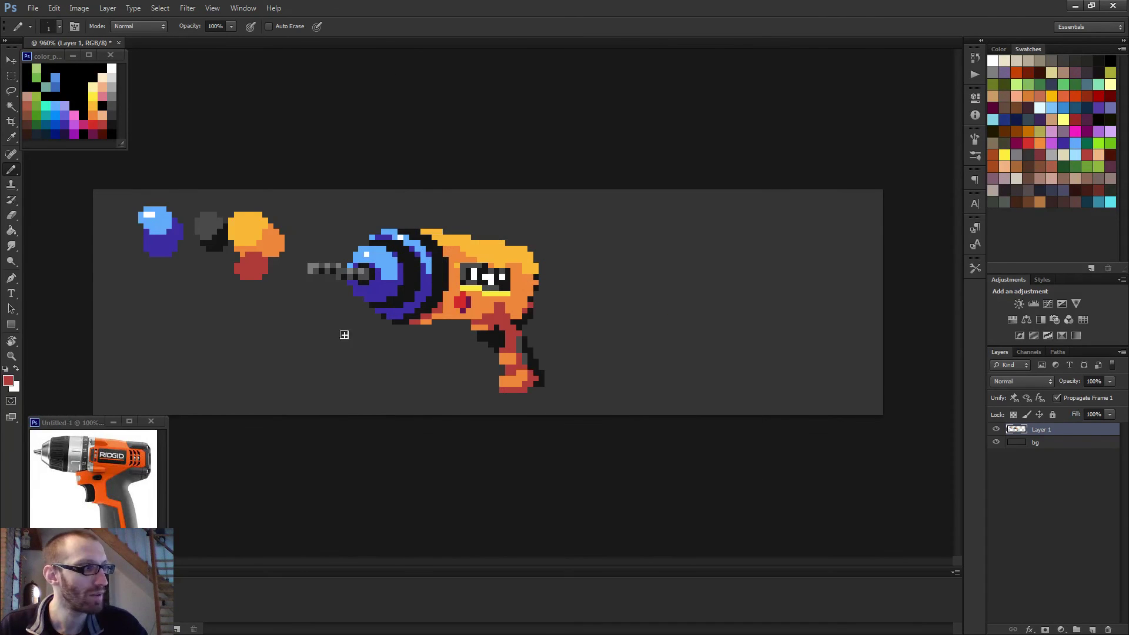
{"action": "scroll", "coordinate": [547, 279], "scroll_direction": "up", "scroll_amount": 3}
{"action": "left_click", "coordinate": [508, 319], "text": "alt"}
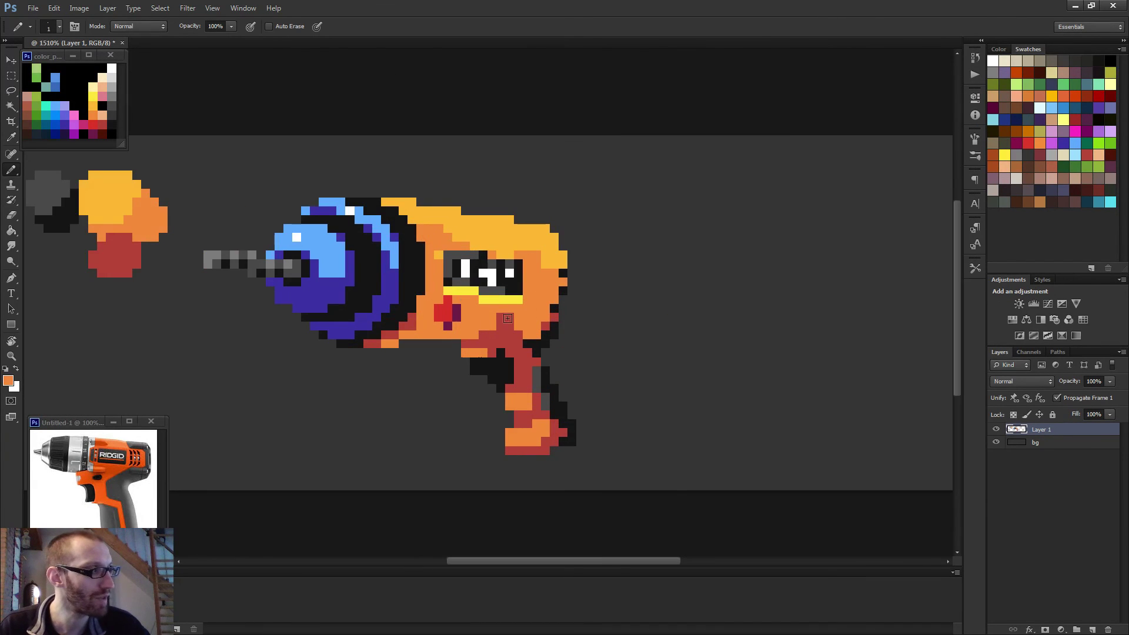
{"action": "scroll", "coordinate": [512, 333], "scroll_direction": "down", "scroll_amount": 2}
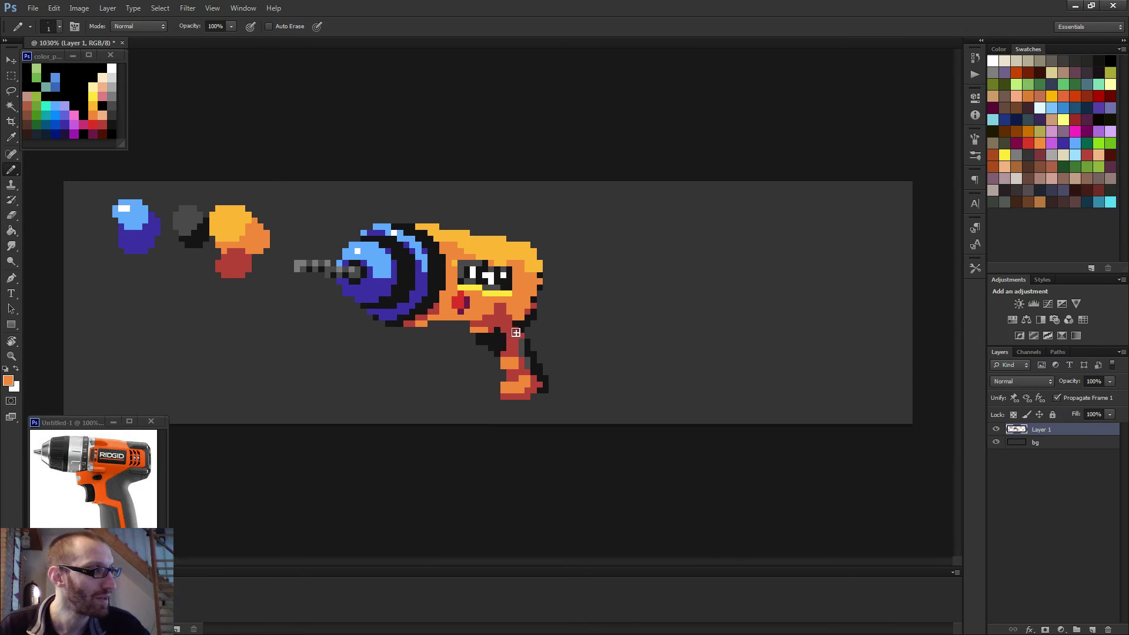
{"action": "left_click", "coordinate": [501, 318], "text": "alt"}
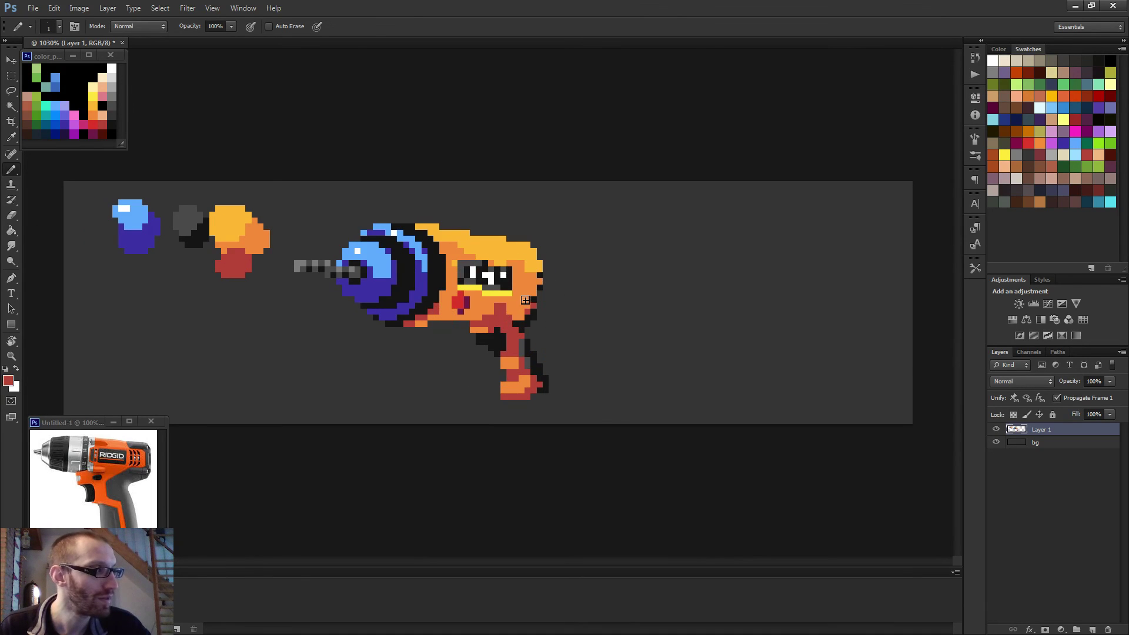
{"action": "scroll", "coordinate": [535, 335], "scroll_direction": "down", "scroll_amount": 4}
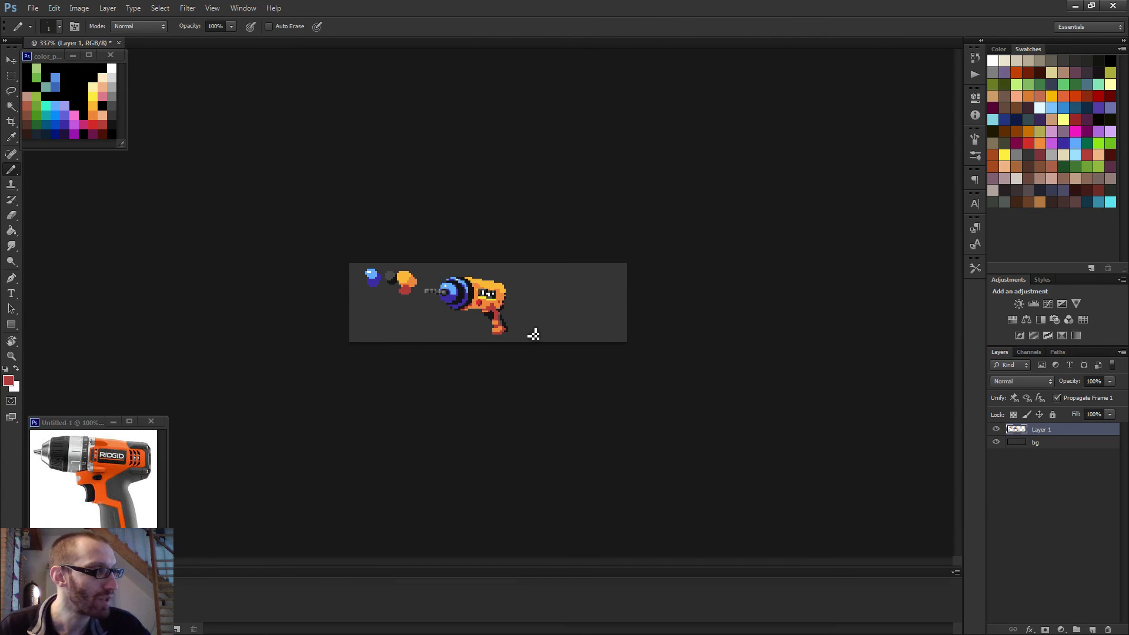
{"action": "scroll", "coordinate": [521, 333], "scroll_direction": "up", "scroll_amount": 3}
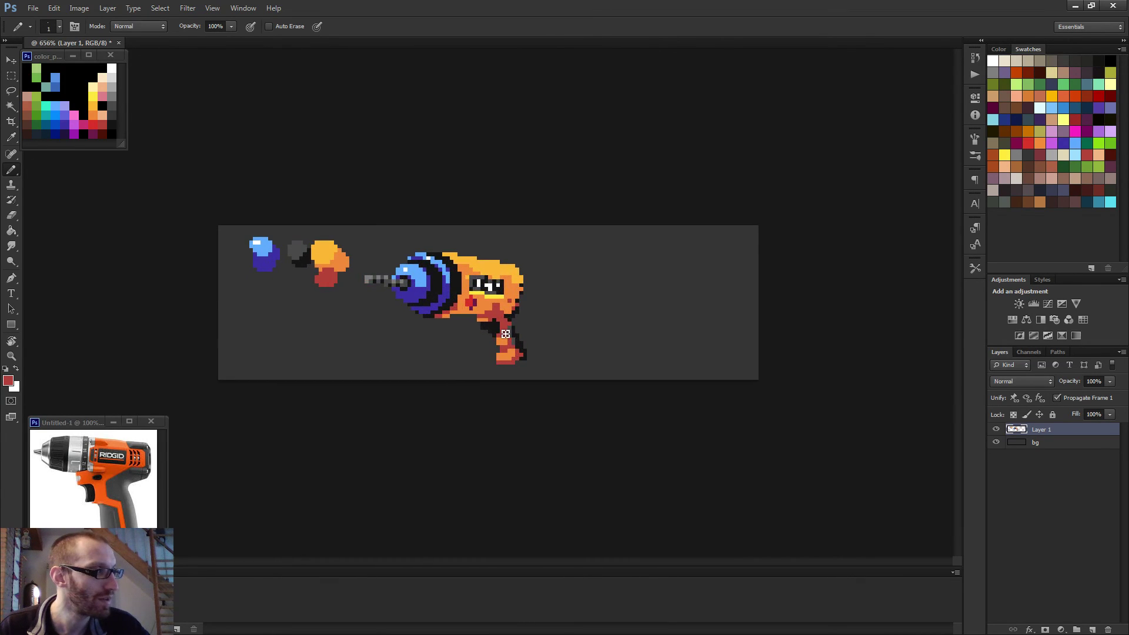
{"action": "scroll", "coordinate": [506, 334], "scroll_direction": "up", "scroll_amount": 3}
{"action": "left_click", "coordinate": [465, 274], "text": "alt"}
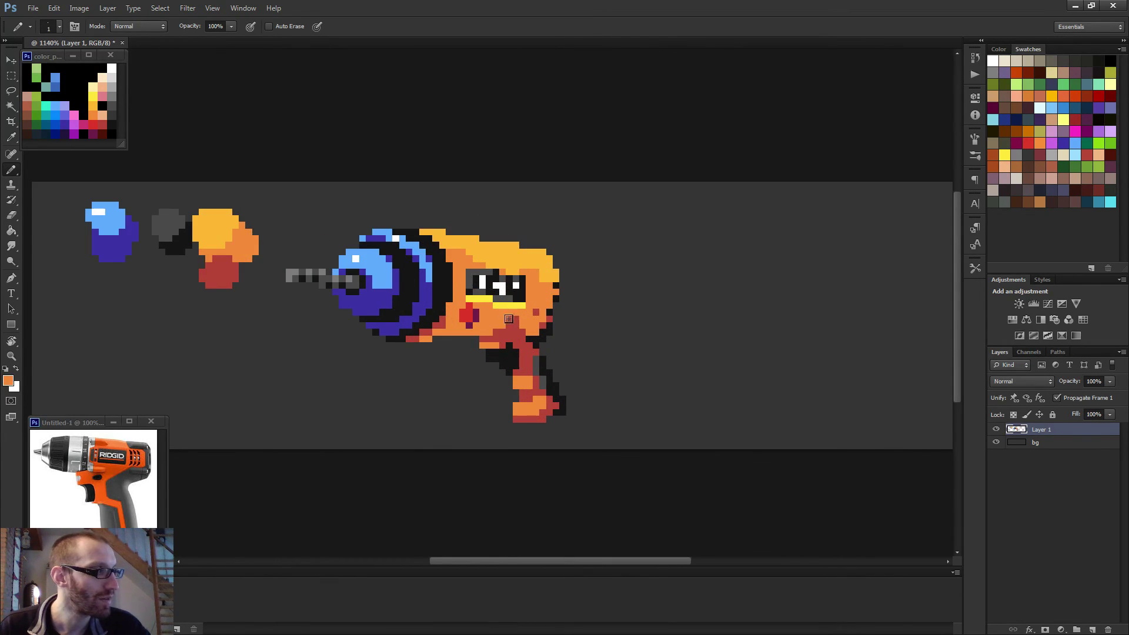
{"action": "scroll", "coordinate": [509, 319], "scroll_direction": "down", "scroll_amount": 3}
{"action": "scroll", "coordinate": [487, 302], "scroll_direction": "up", "scroll_amount": 3}
Add two black notches where the orange body meets the black collar ring, checking the result at small size.
{"action": "left_click", "coordinate": [451, 274], "text": "alt"}
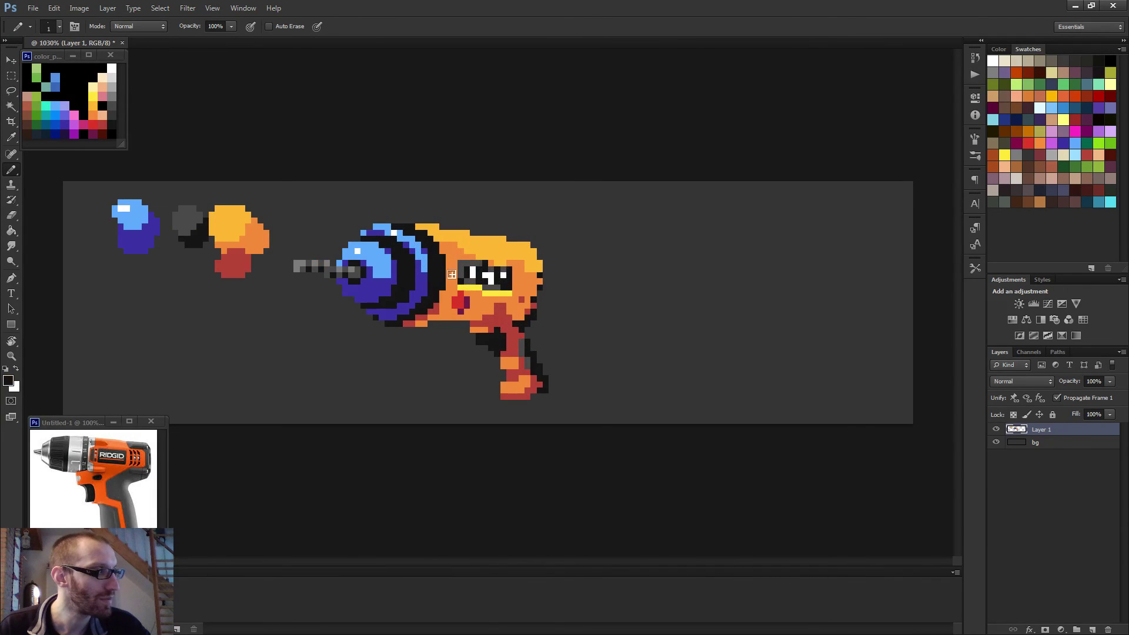
{"action": "left_click", "coordinate": [448, 270]}
{"action": "left_click", "coordinate": [448, 278]}
{"action": "scroll", "coordinate": [536, 324], "scroll_direction": "down", "scroll_amount": 5}
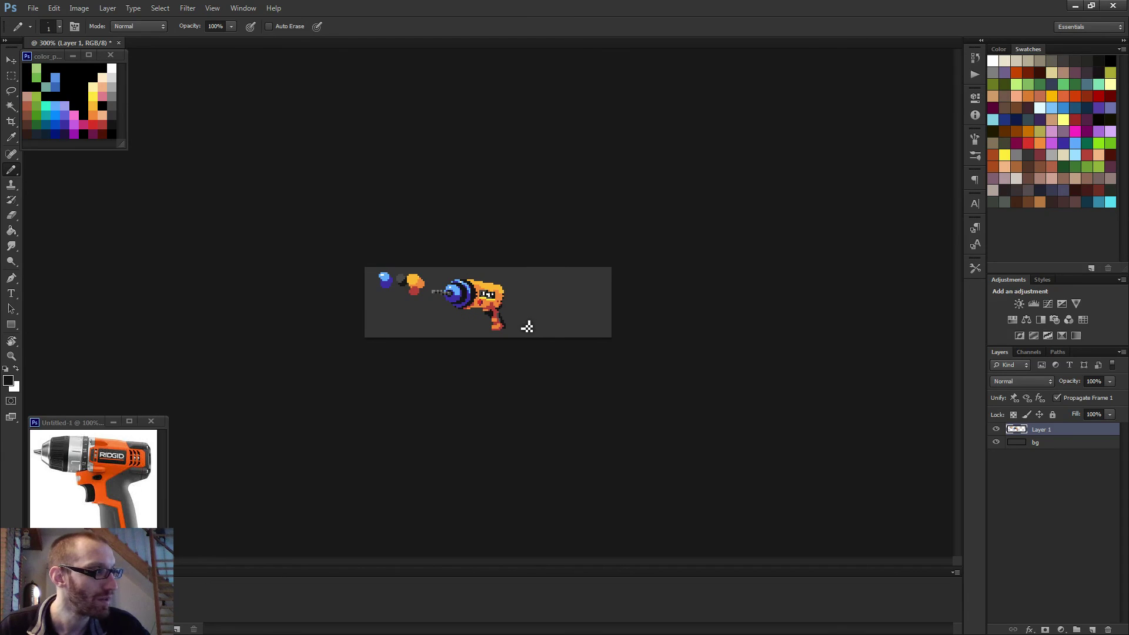
{"action": "scroll", "coordinate": [480, 306], "scroll_direction": "up", "scroll_amount": 6}
{"action": "left_click", "coordinate": [404, 312], "text": "alt"}
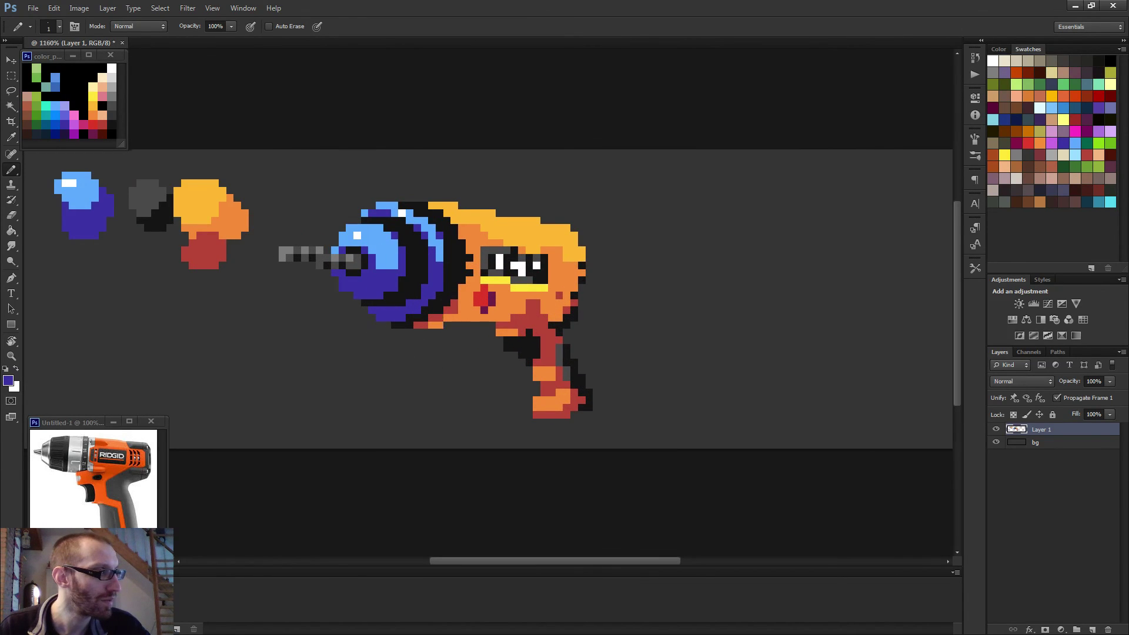
{"action": "scroll", "coordinate": [466, 327], "scroll_direction": "down", "scroll_amount": 5}
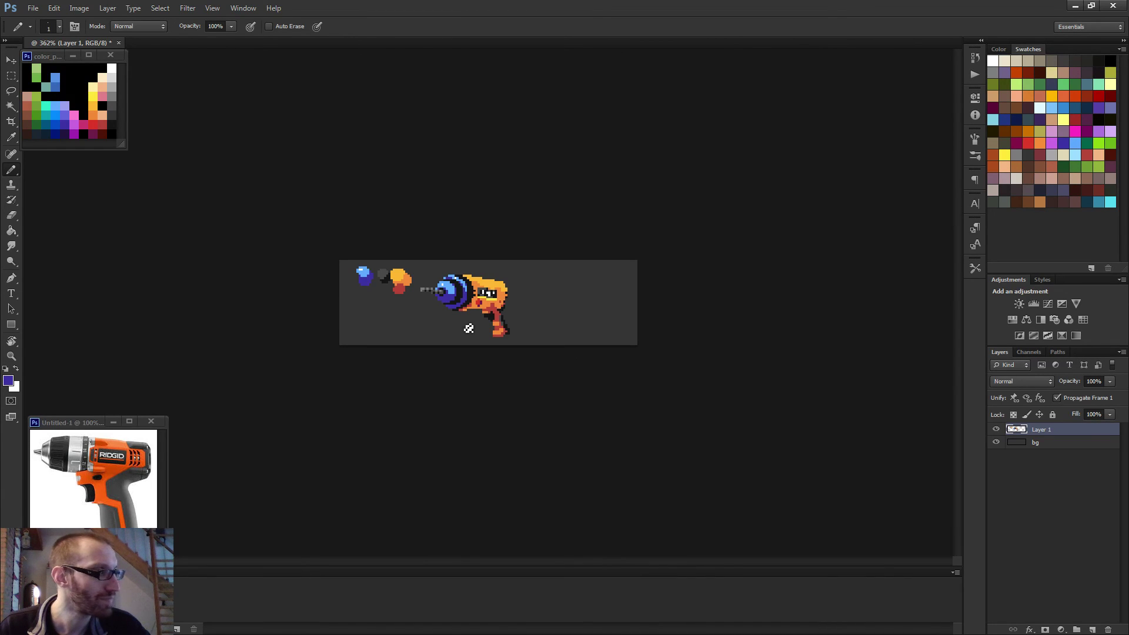
{"action": "scroll", "coordinate": [469, 328], "scroll_direction": "down", "scroll_amount": 2}
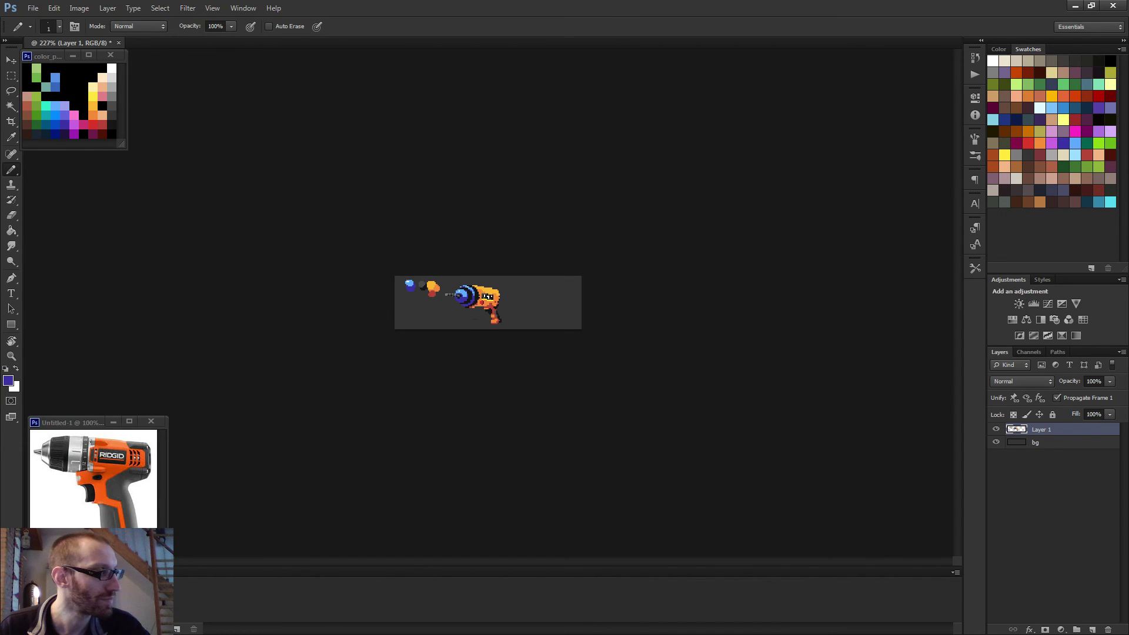
{"action": "scroll", "coordinate": [469, 329], "scroll_direction": "up", "scroll_amount": 8}
{"action": "key", "text": "alt"}
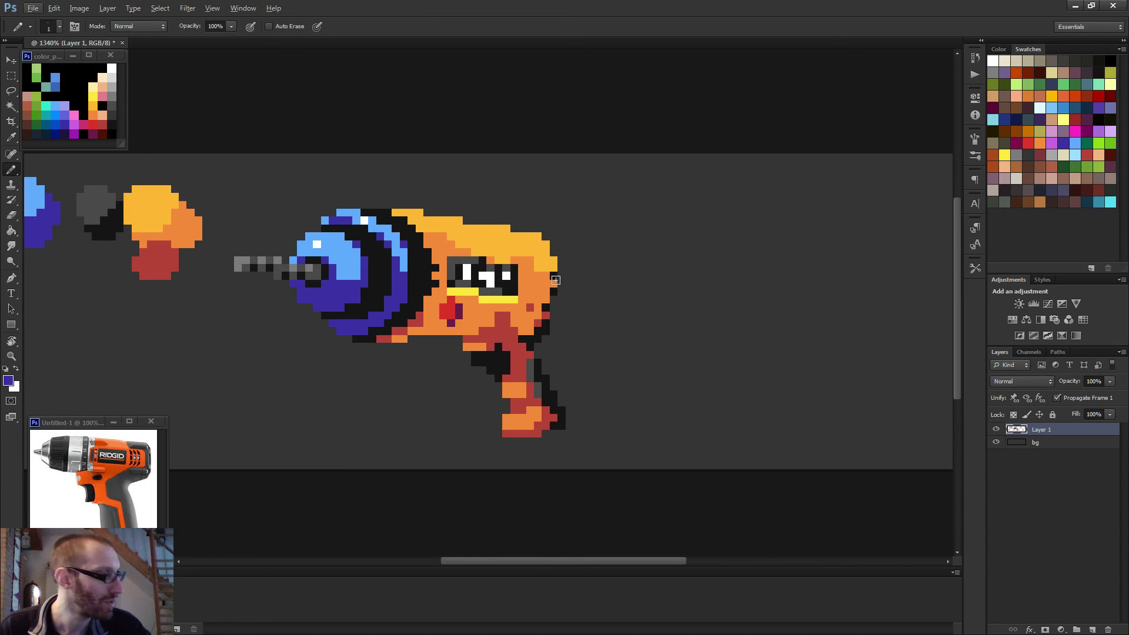
{"action": "key", "text": "alt"}
Try a dark grey patch along the rear top edge of the orange body, trimming its front end with yellow-orange.
{"action": "left_click", "coordinate": [534, 369], "text": "alt"}
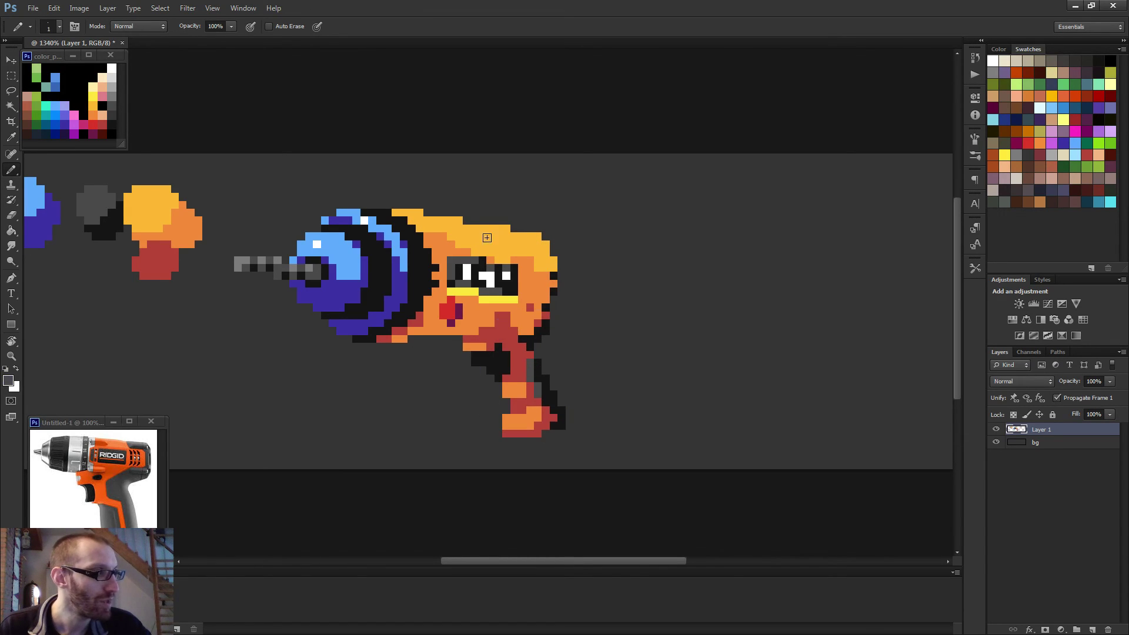
{"action": "left_click_drag", "start_coordinate": [482, 229], "coordinate": [528, 240]}
{"action": "scroll", "coordinate": [532, 270], "scroll_direction": "down", "scroll_amount": 5}
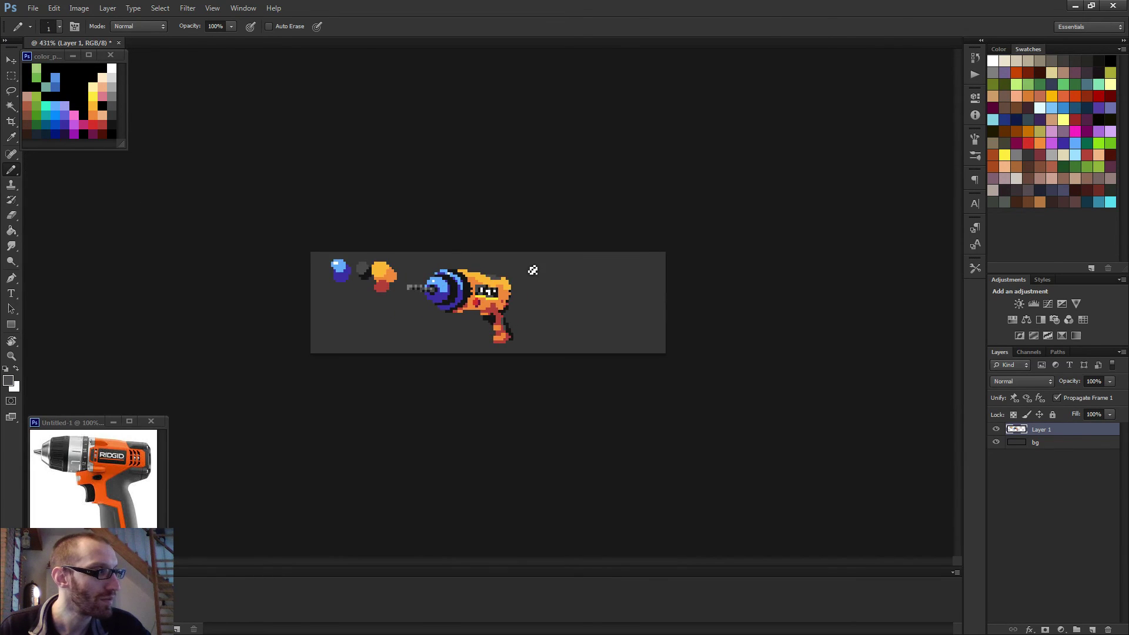
{"action": "scroll", "coordinate": [533, 270], "scroll_direction": "up", "scroll_amount": 4}
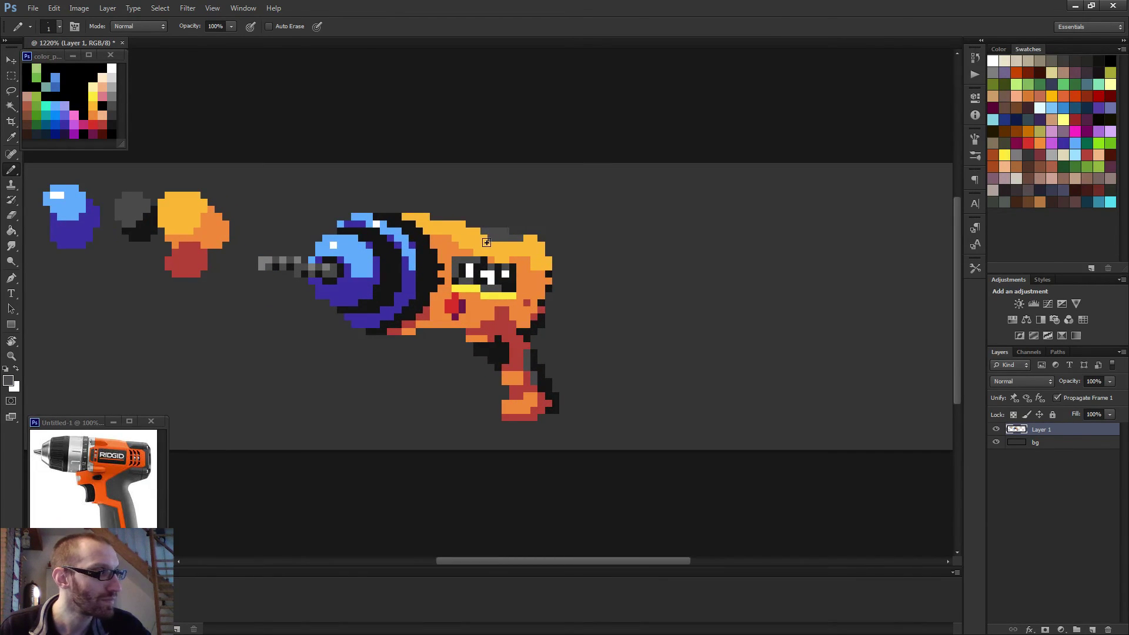
{"action": "scroll", "coordinate": [529, 254], "scroll_direction": "down", "scroll_amount": 3}
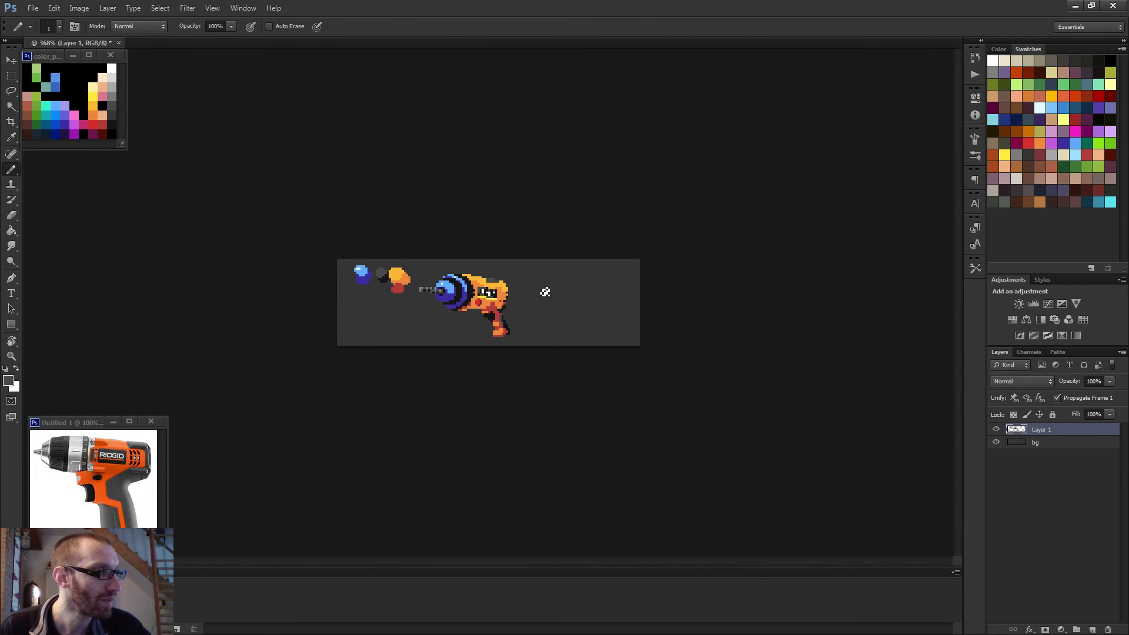
{"action": "scroll", "coordinate": [494, 240], "scroll_direction": "up", "scroll_amount": 3}
{"action": "scroll", "coordinate": [535, 282], "scroll_direction": "down", "scroll_amount": 3}
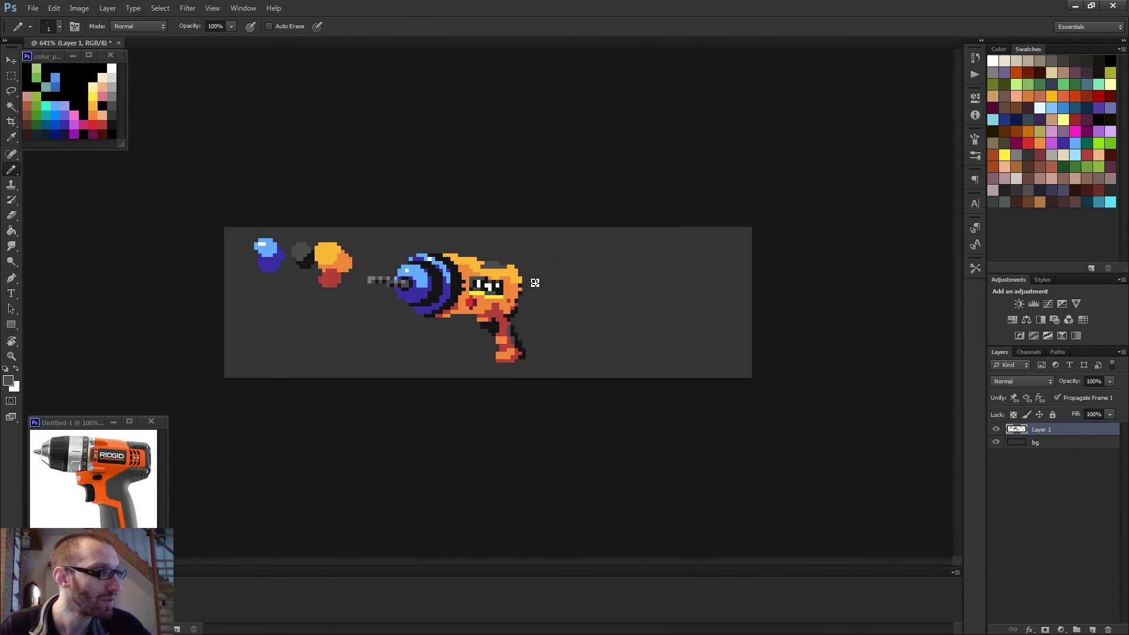
{"action": "scroll", "coordinate": [530, 297], "scroll_direction": "up", "scroll_amount": 3}
{"action": "scroll", "coordinate": [485, 234], "scroll_direction": "up", "scroll_amount": 2}
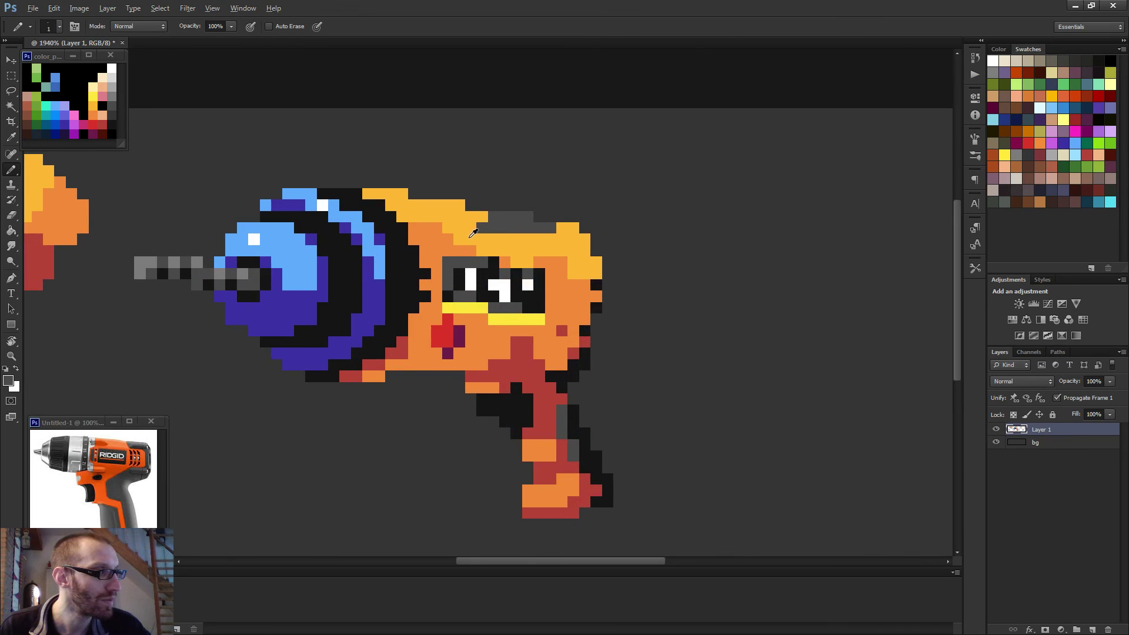
{"action": "left_click", "coordinate": [485, 225], "text": "alt"}
{"action": "scroll", "coordinate": [555, 285], "scroll_direction": "down", "scroll_amount": 5}
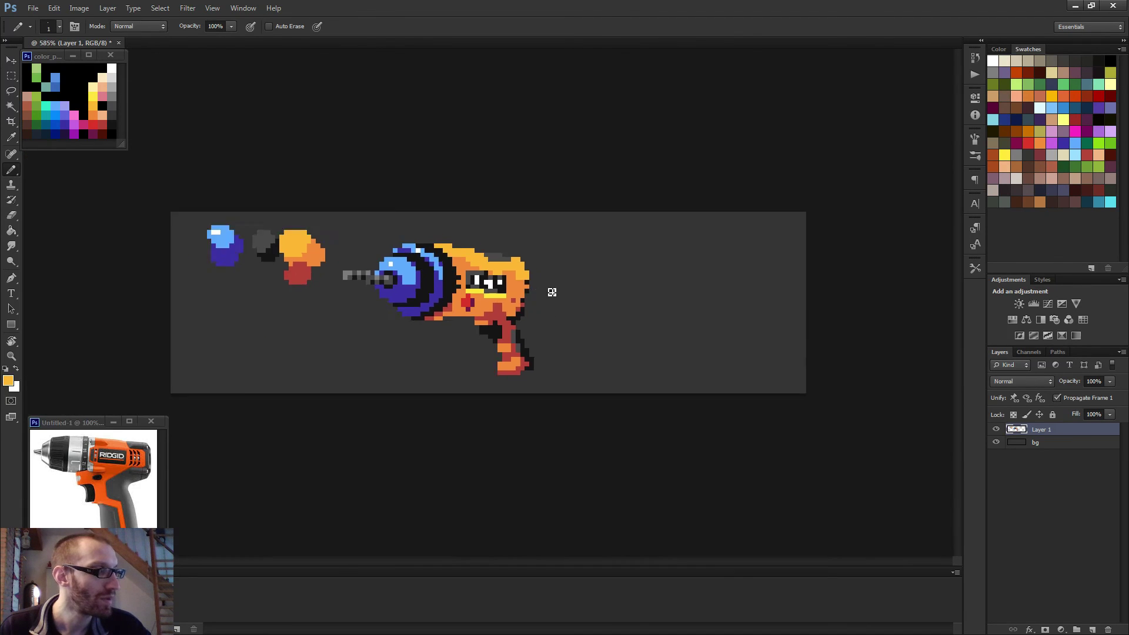
{"action": "scroll", "coordinate": [520, 285], "scroll_direction": "up", "scroll_amount": 4}
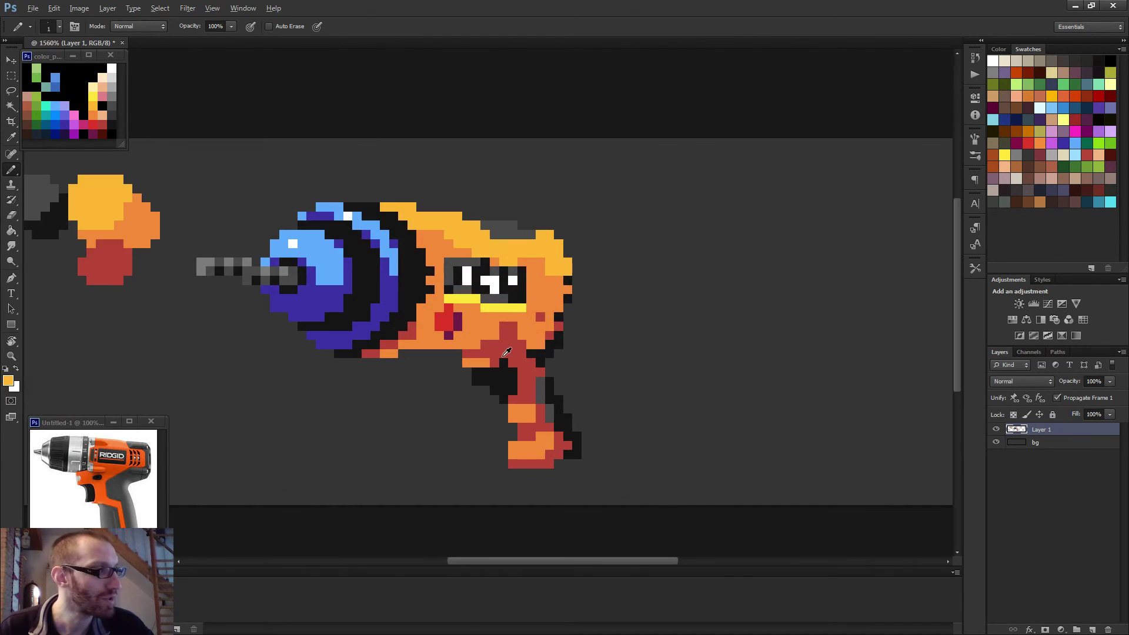
Recolour the patch on the body's rear top edge to near-black.
{"action": "left_click", "coordinate": [507, 371], "text": "alt"}
{"action": "mouse_move", "coordinate": [482, 228]}
{"action": "left_mouse_down"}
{"action": "mouse_move", "coordinate": [525, 233]}
{"action": "mouse_move", "coordinate": [504, 233]}
{"action": "left_mouse_up"}
{"action": "scroll", "coordinate": [500, 253], "scroll_direction": "down", "scroll_amount": 2}
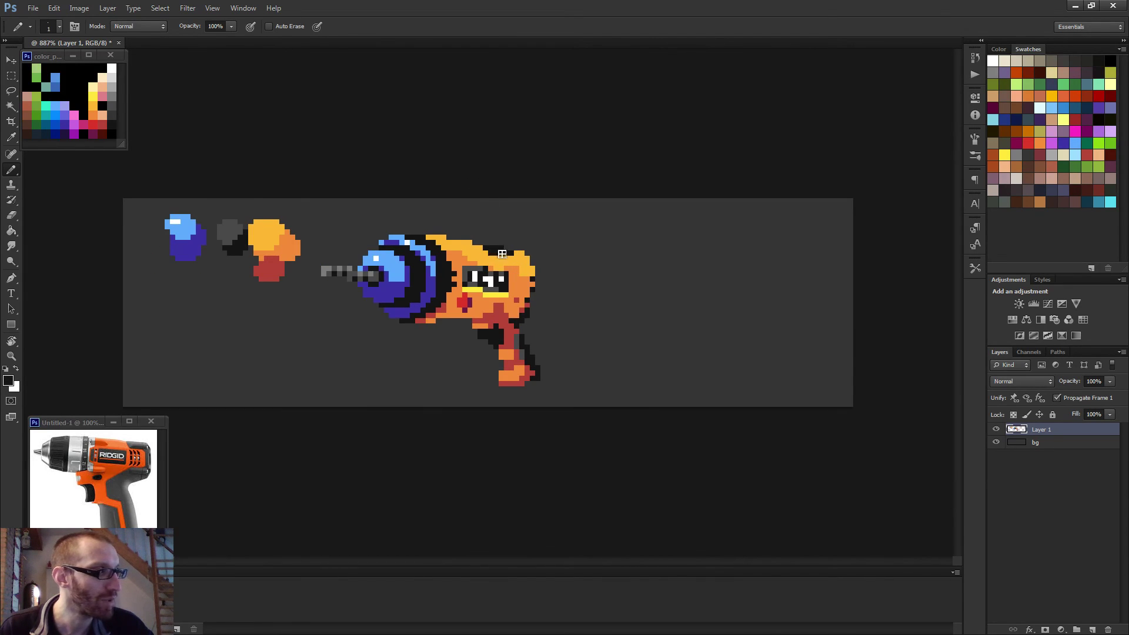
{"action": "scroll", "coordinate": [511, 285], "scroll_direction": "down", "scroll_amount": 2}
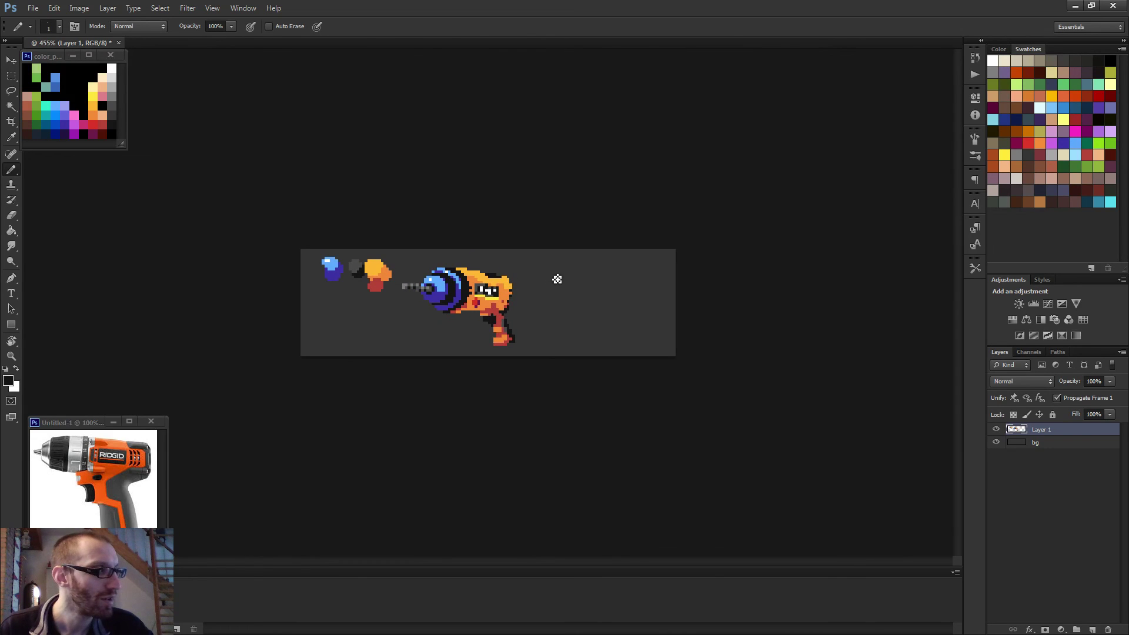
Compare how the black patch on the body's rear top edge reads at small and enlarged size.
{"action": "scroll", "coordinate": [557, 293], "scroll_direction": "down", "scroll_amount": 1}
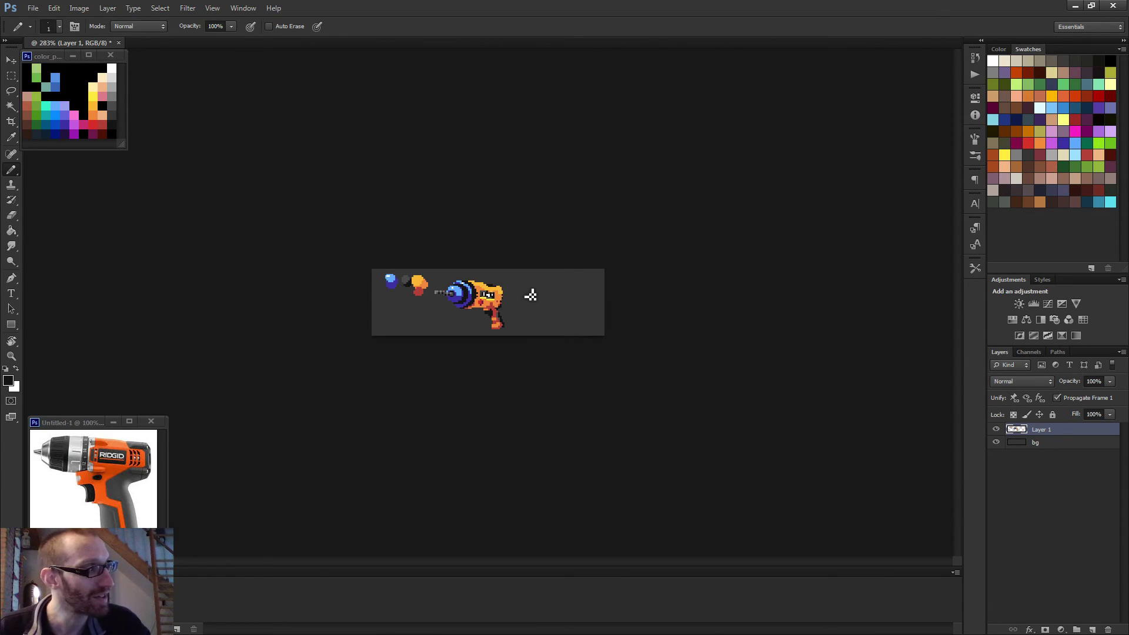
{"action": "scroll", "coordinate": [494, 295], "scroll_direction": "up", "scroll_amount": 8}
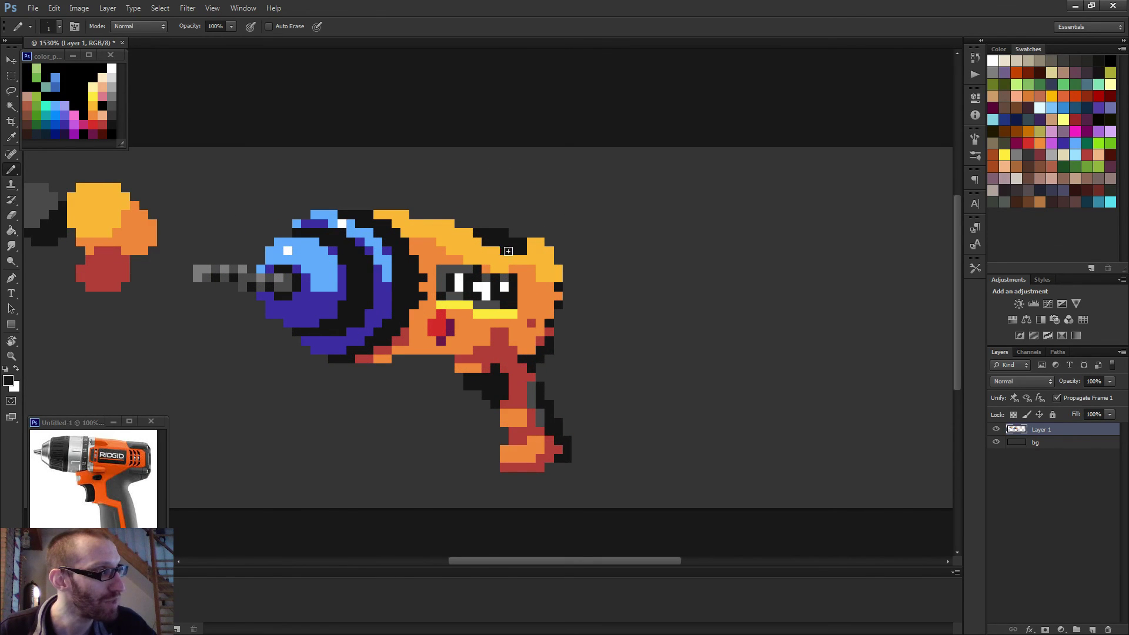
{"action": "scroll", "coordinate": [509, 252], "scroll_direction": "down", "scroll_amount": 3}
{"action": "scroll", "coordinate": [563, 269], "scroll_direction": "down", "scroll_amount": 3}
{"action": "scroll", "coordinate": [563, 268], "scroll_direction": "up", "scroll_amount": 3}
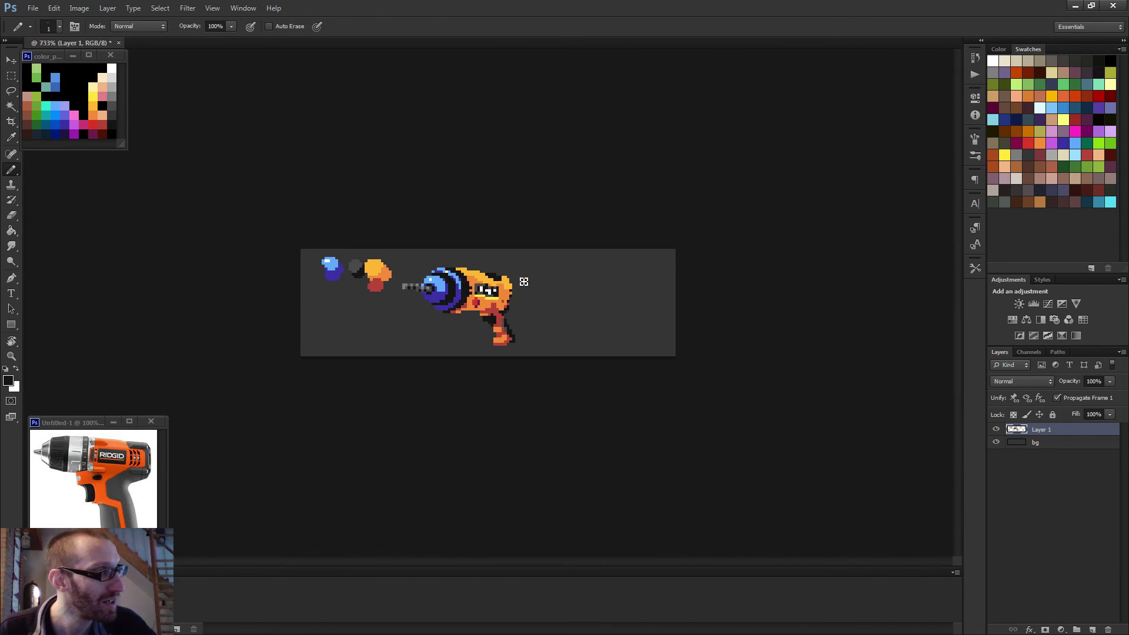
{"action": "scroll", "coordinate": [536, 288], "scroll_direction": "down", "scroll_amount": 4}
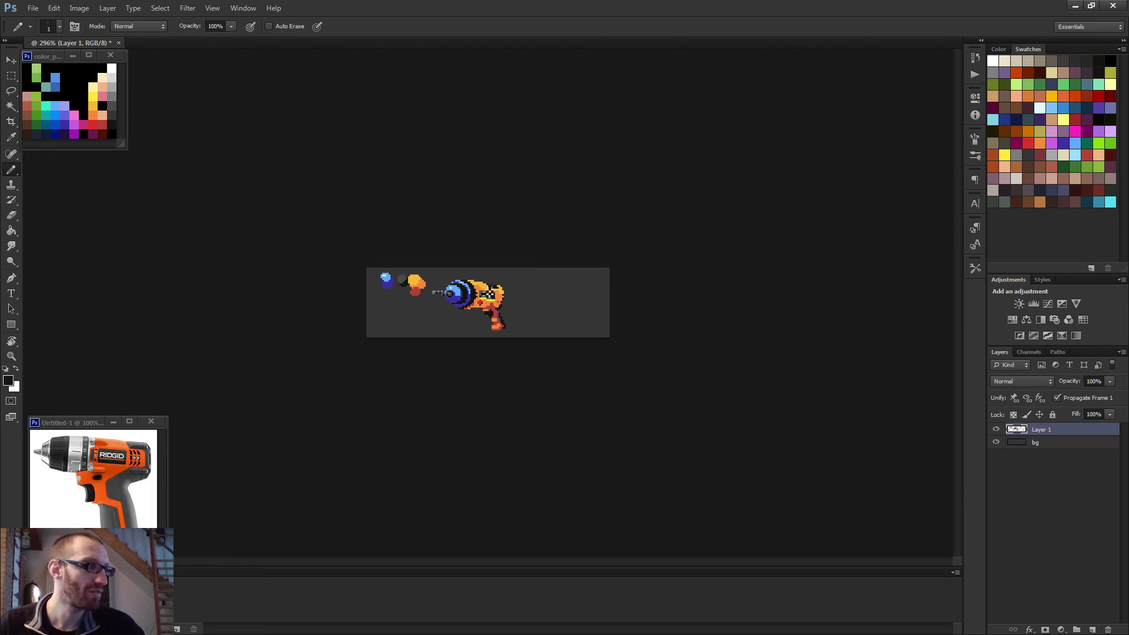
{"action": "scroll", "coordinate": [519, 320], "scroll_direction": "down", "scroll_amount": 2}
{"action": "scroll", "coordinate": [517, 324], "scroll_direction": "up", "scroll_amount": 3}
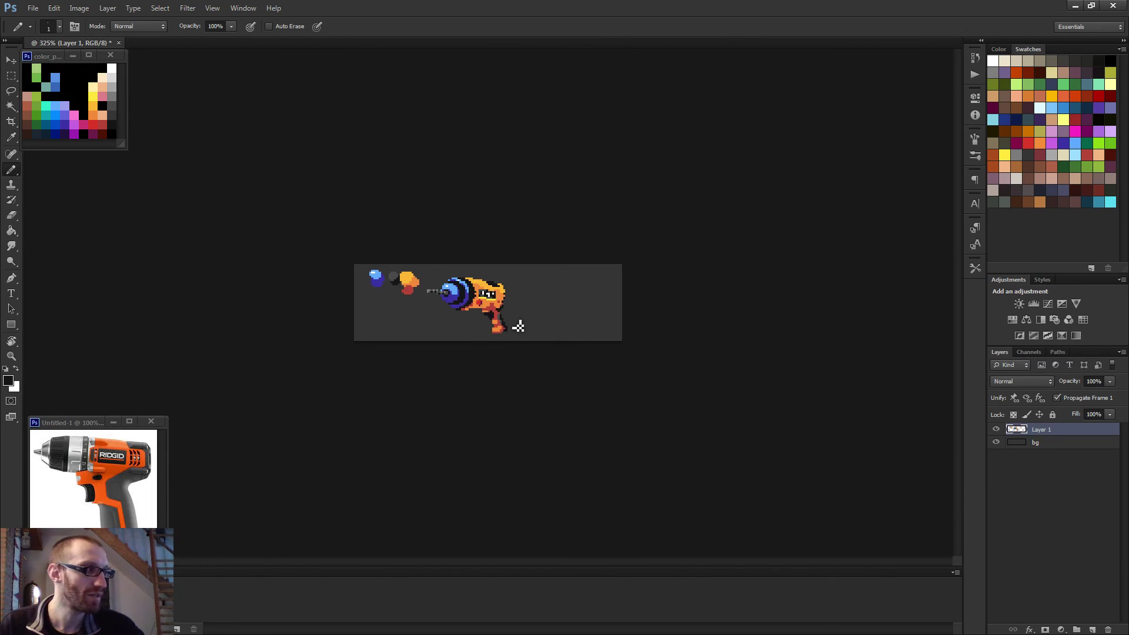
Extend the dark red shading forward along the underside of the body above the trigger, checking it at small size.
{"action": "scroll", "coordinate": [519, 326], "scroll_direction": "up", "scroll_amount": 5}
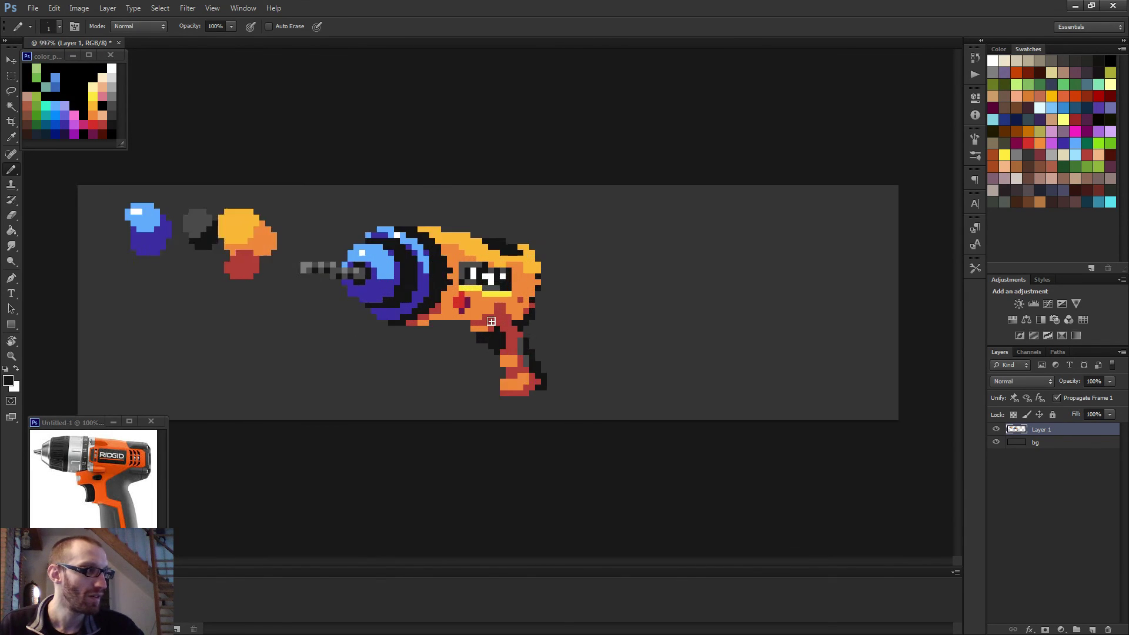
{"action": "left_click", "coordinate": [483, 322], "text": "alt"}
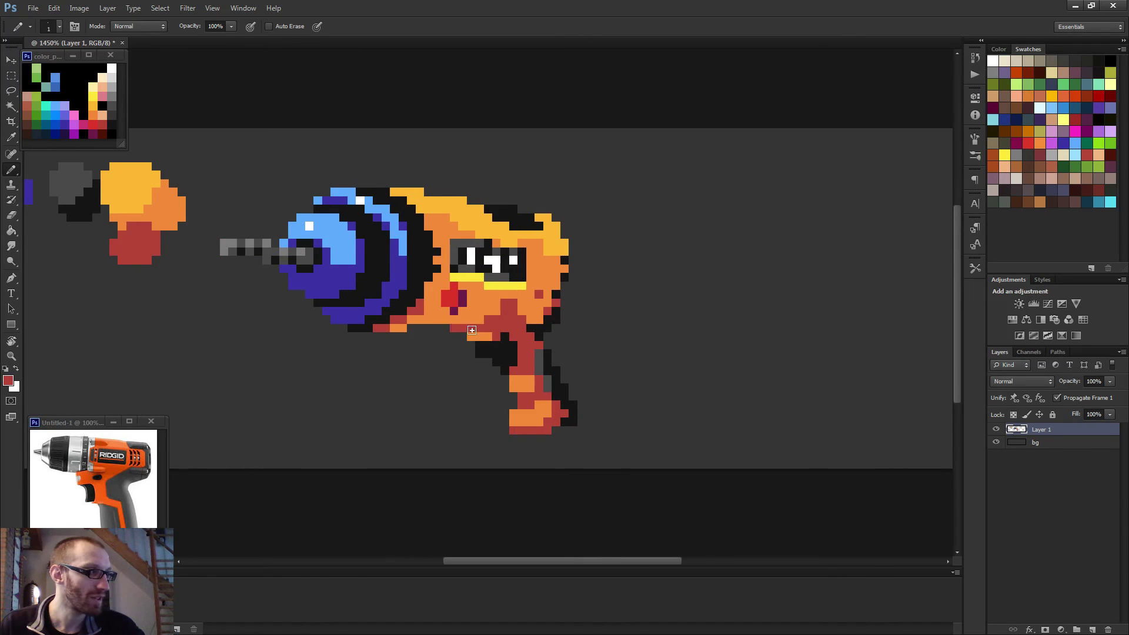
{"action": "scroll", "coordinate": [542, 325], "scroll_direction": "down", "scroll_amount": 4}
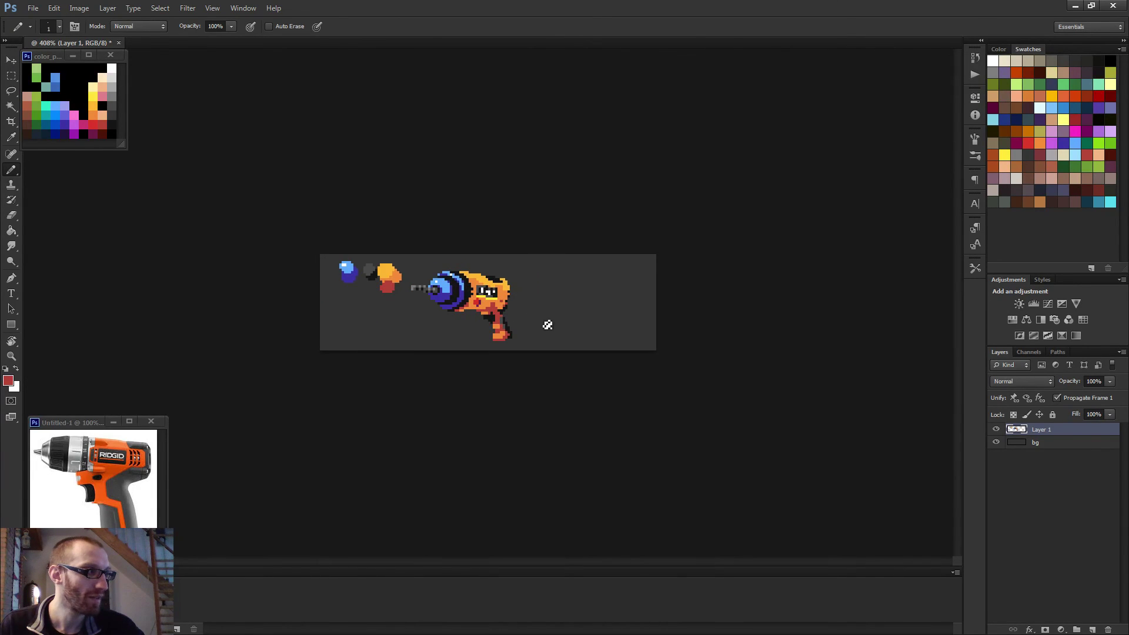
Delete the blue, grey and orange-red palette blobs beside the drill and clear the selection.
{"action": "key", "text": "m"}
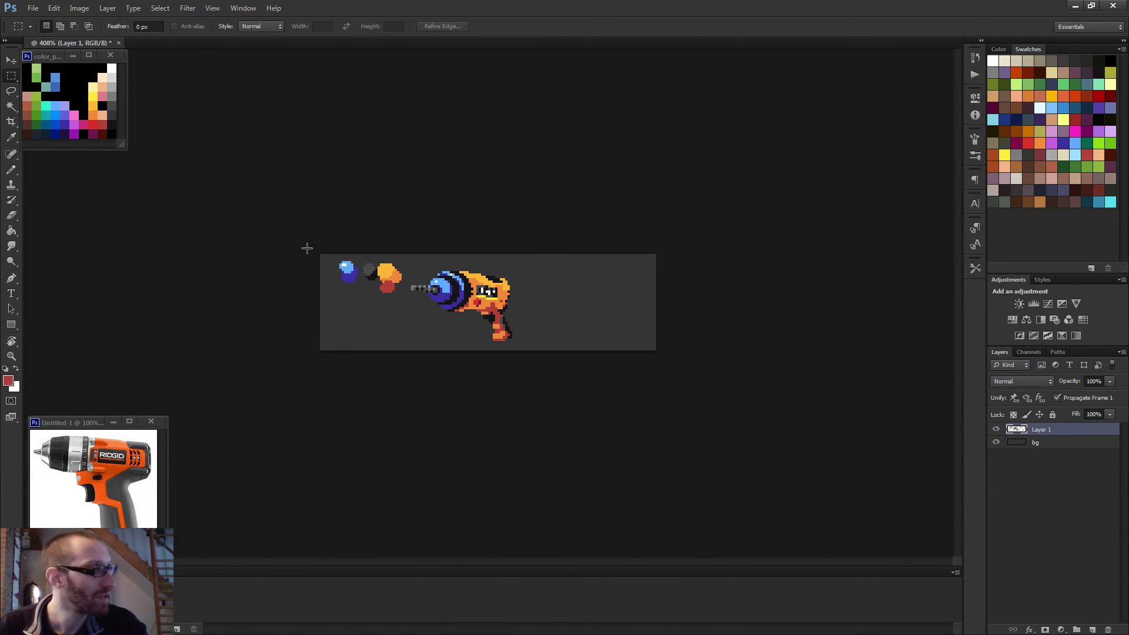
{"action": "left_click_drag", "start_coordinate": [314, 239], "coordinate": [405, 305]}
{"action": "key", "text": "Delete"}
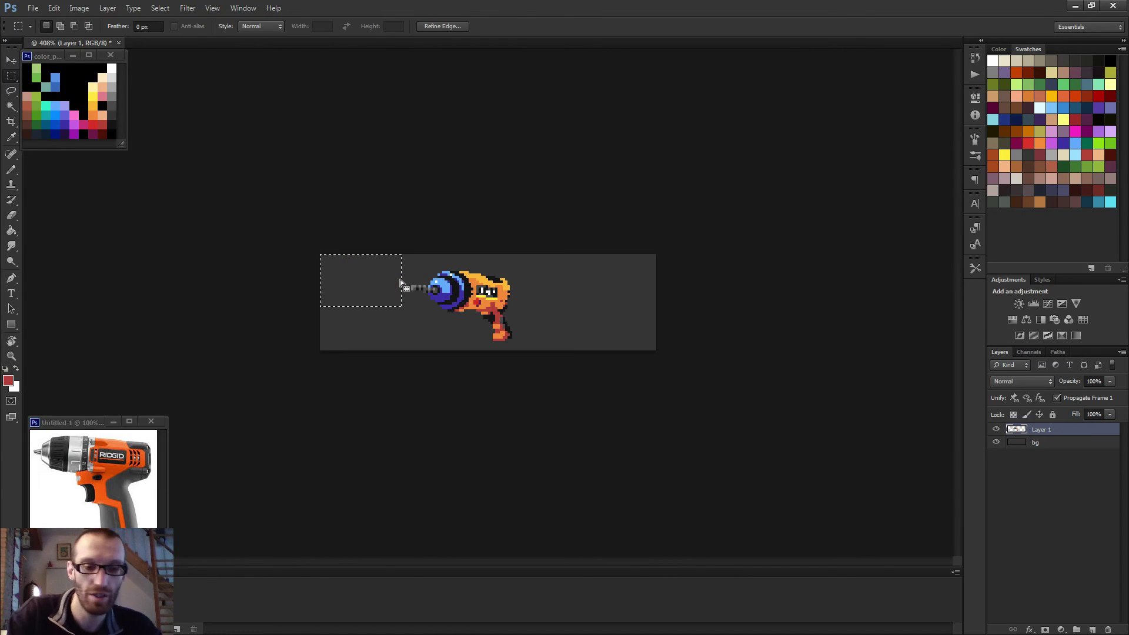
{"action": "key", "text": "ctrl+d"}
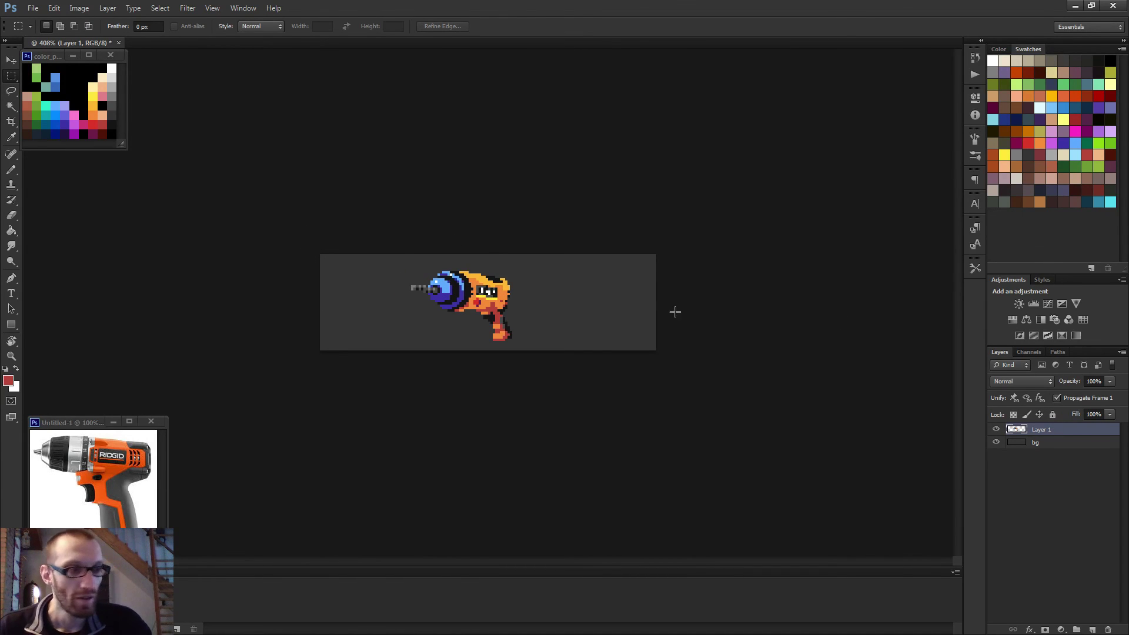
Gauge the canvas midline with a temporary selection of its left half, and nudge the drill right toward the centre.
{"action": "left_click_drag", "start_coordinate": [313, 231], "coordinate": [487, 385]}
{"action": "key", "text": "ctrl+d"}
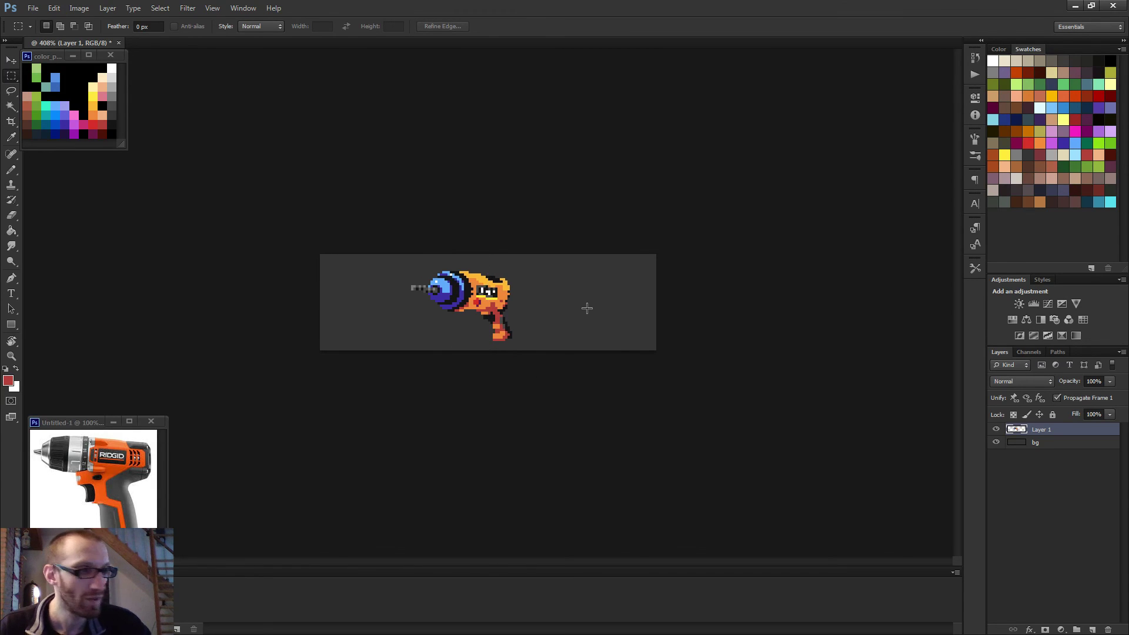
{"action": "key", "text": "v"}
{"action": "key", "text": "Right"}
{"action": "key", "text": "Right"}
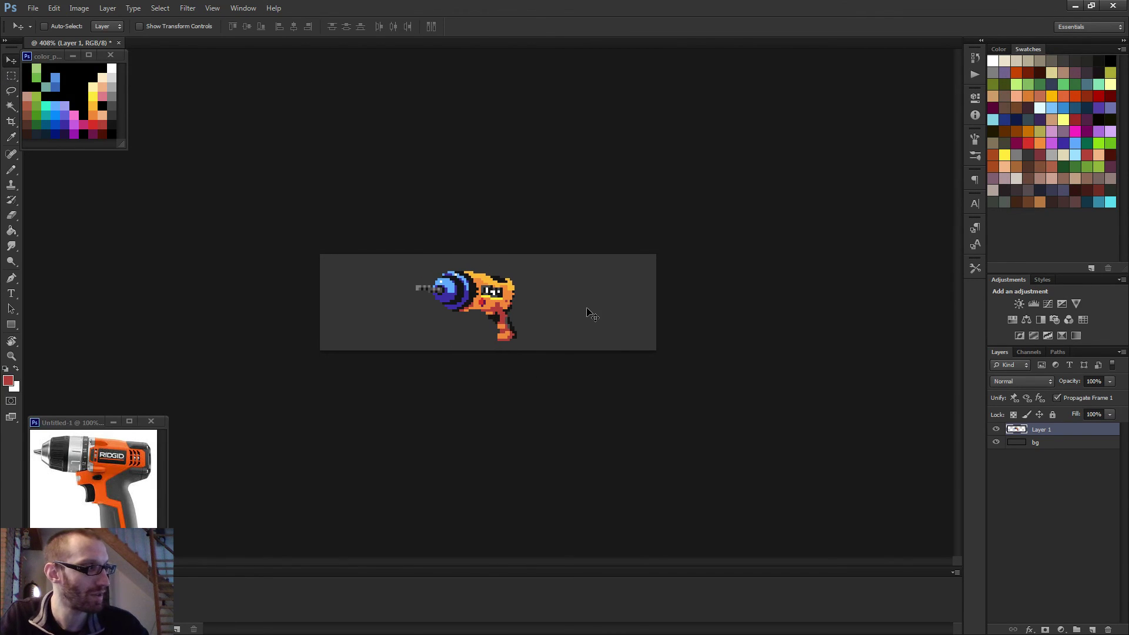
{"action": "key", "text": "Right"}
{"action": "key", "text": "Right"}
{"action": "key", "text": "Left"}
{"action": "key", "text": "Right"}
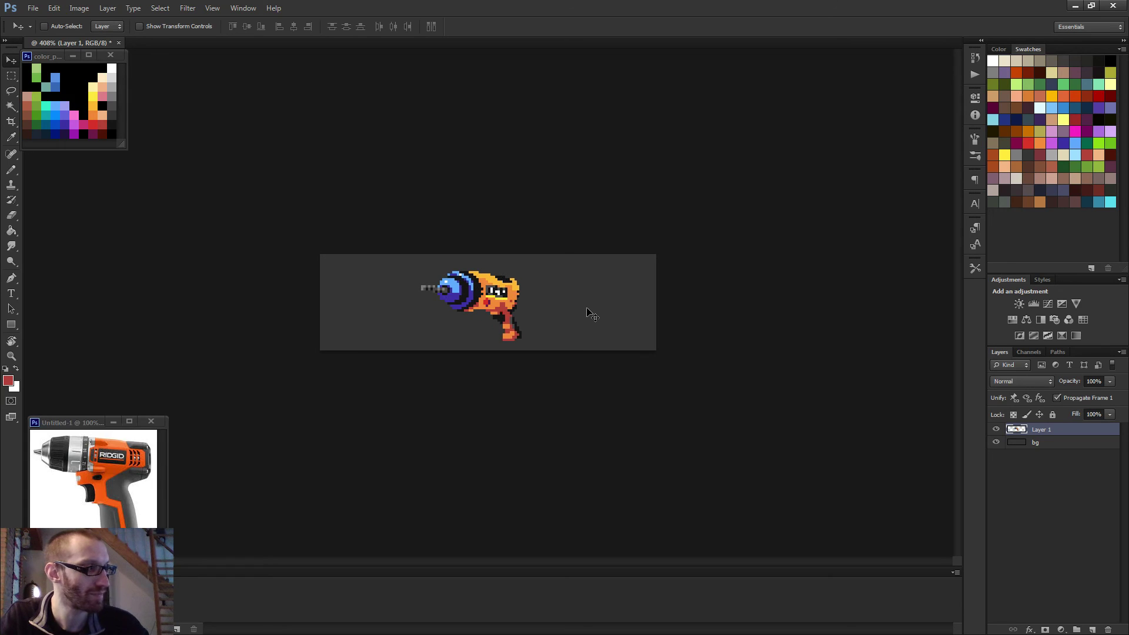
{"action": "scroll", "coordinate": [590, 317], "scroll_direction": "down", "scroll_amount": 3}
{"action": "scroll", "coordinate": [580, 326], "scroll_direction": "up", "scroll_amount": 1}
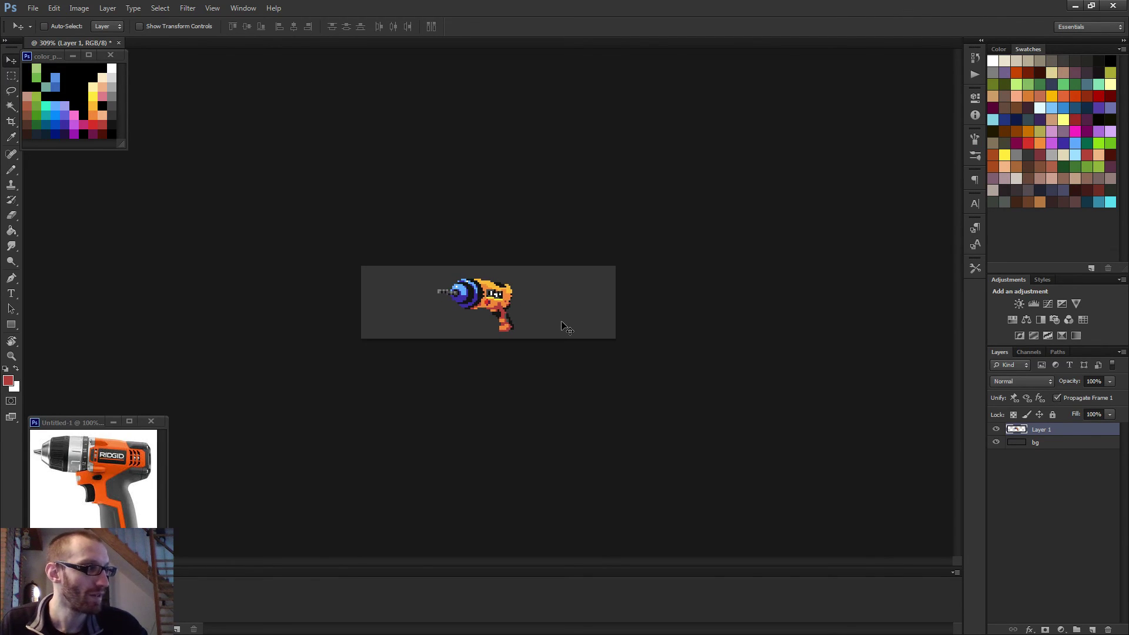
{"action": "key", "text": "Right"}
{"action": "key", "text": "Right"}
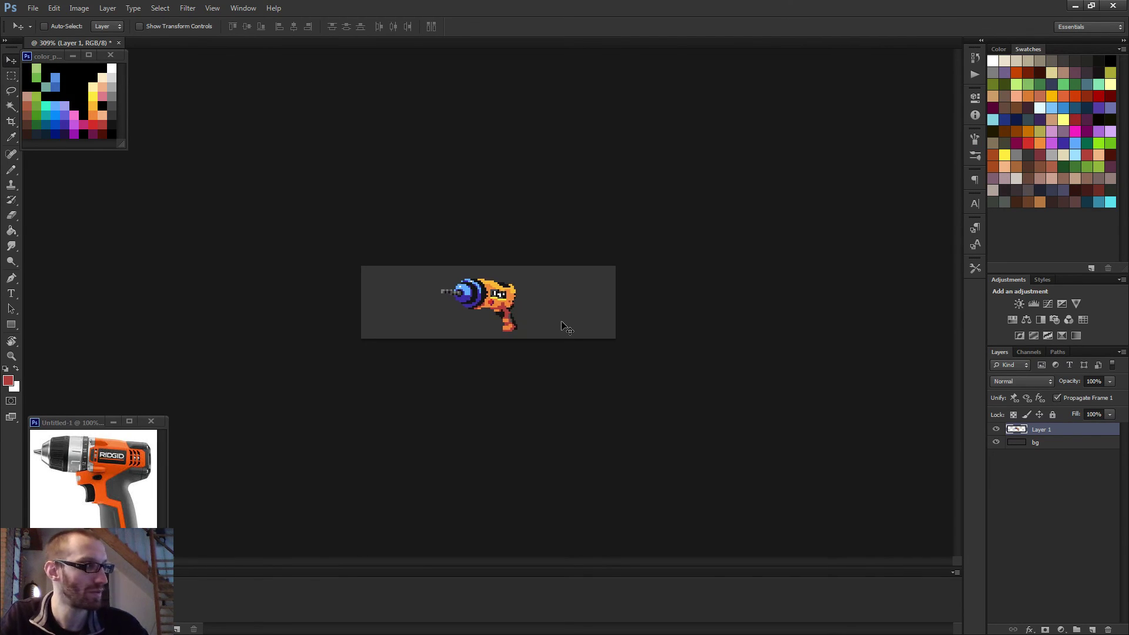